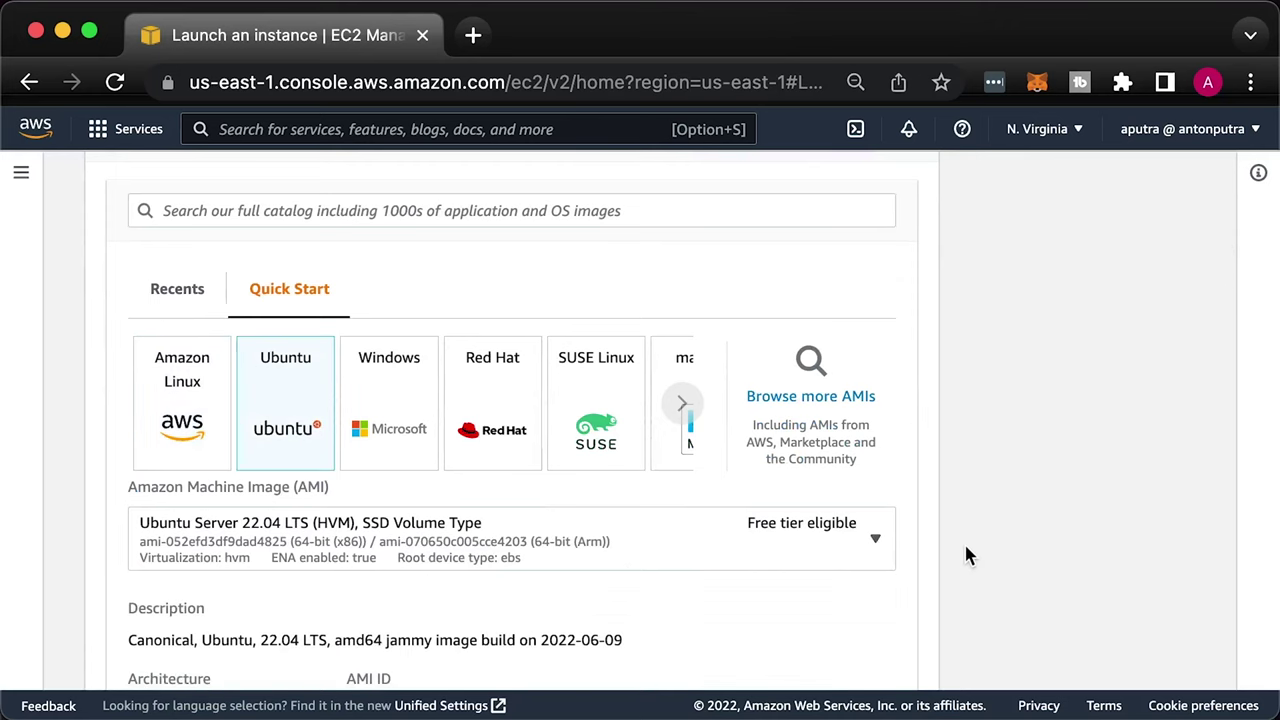
Set the instance type to t3.micro by filtering the available types for "t3."
{"action": "scroll", "coordinate": [957, 550], "scroll_direction": "down", "scroll_amount": 5}
{"action": "scroll", "coordinate": [958, 553], "scroll_direction": "down", "scroll_amount": 10}
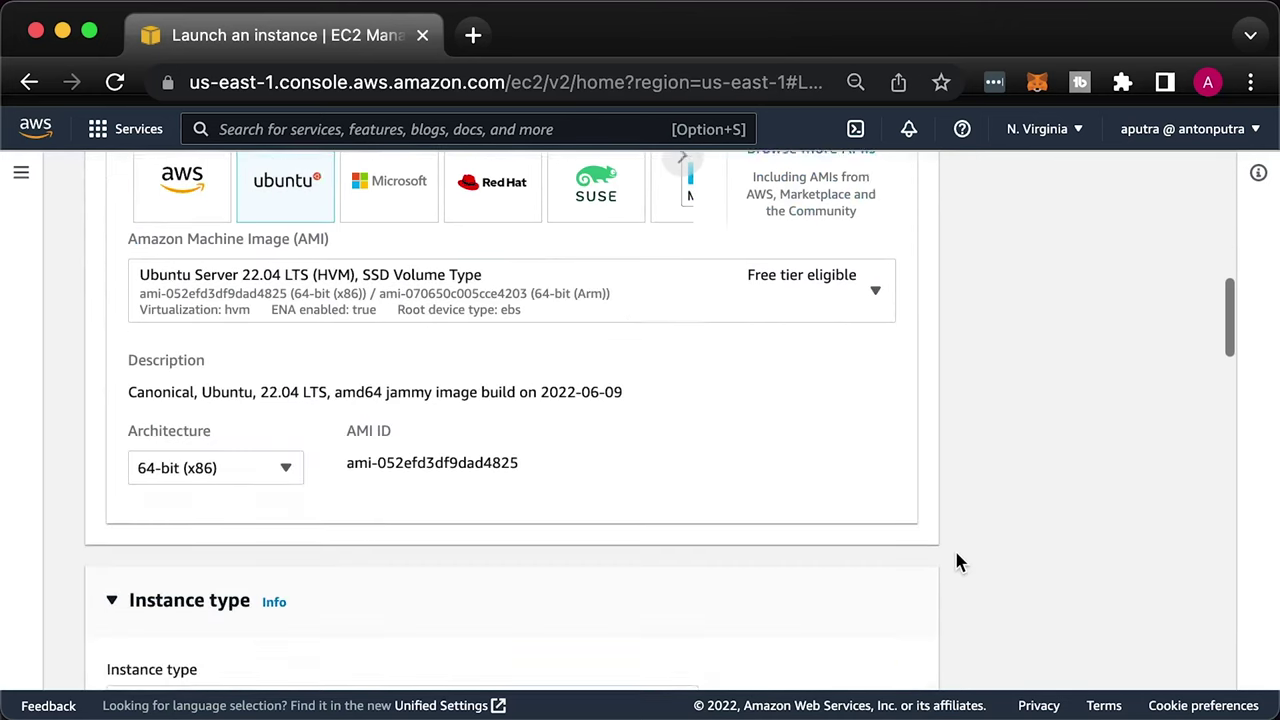
{"action": "scroll", "coordinate": [954, 549], "scroll_direction": "down", "scroll_amount": 1}
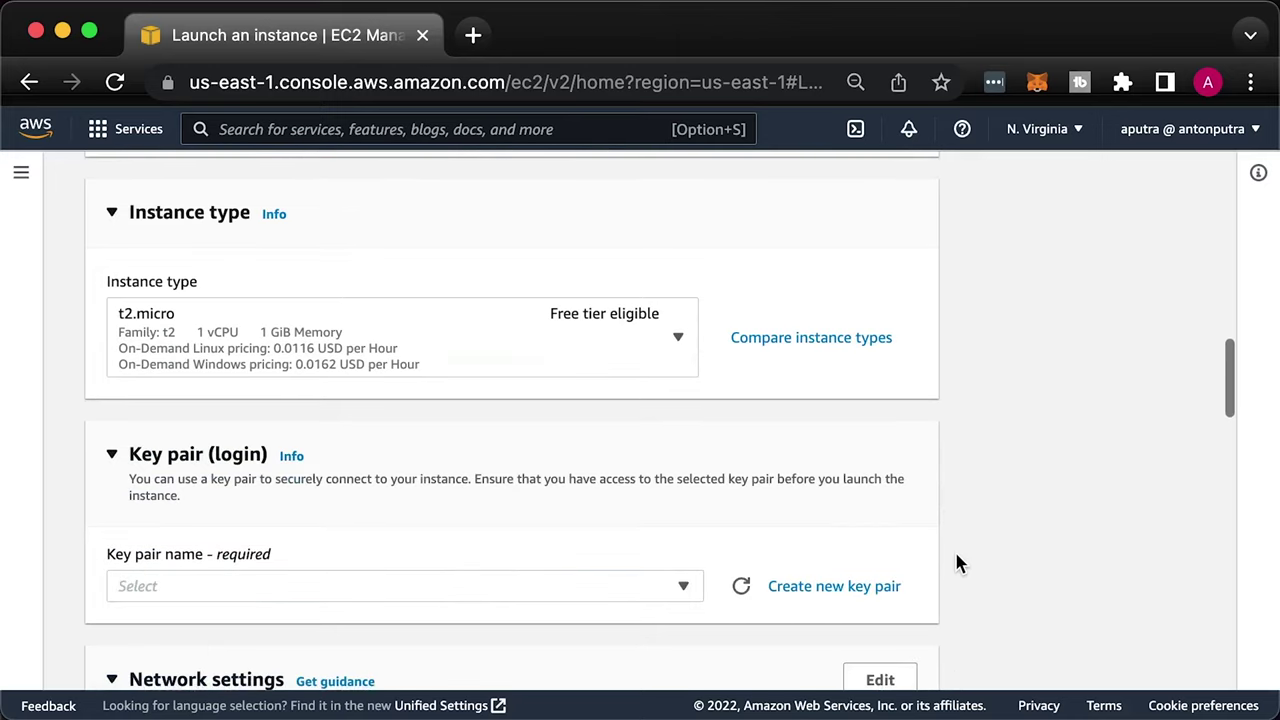
{"action": "left_click", "coordinate": [655, 345]}
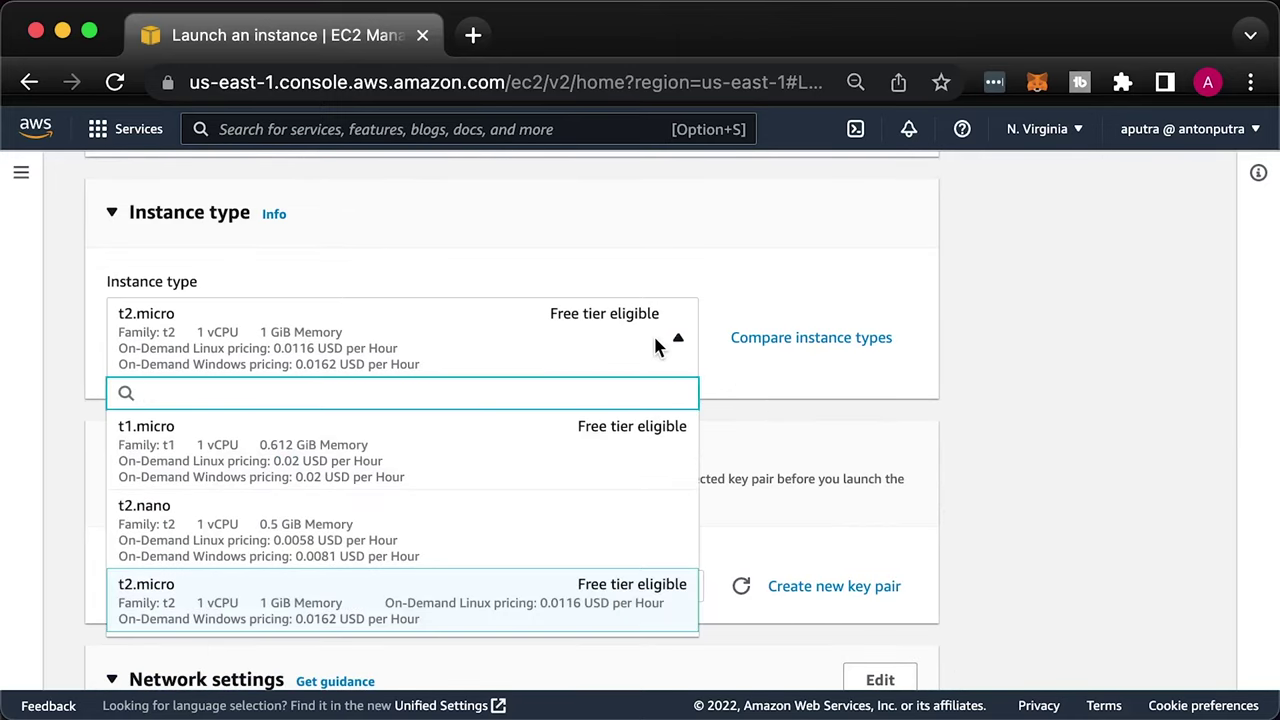
{"action": "scroll", "coordinate": [420, 506], "scroll_direction": "down", "scroll_amount": 2}
{"action": "scroll", "coordinate": [305, 527], "scroll_direction": "down", "scroll_amount": 3}
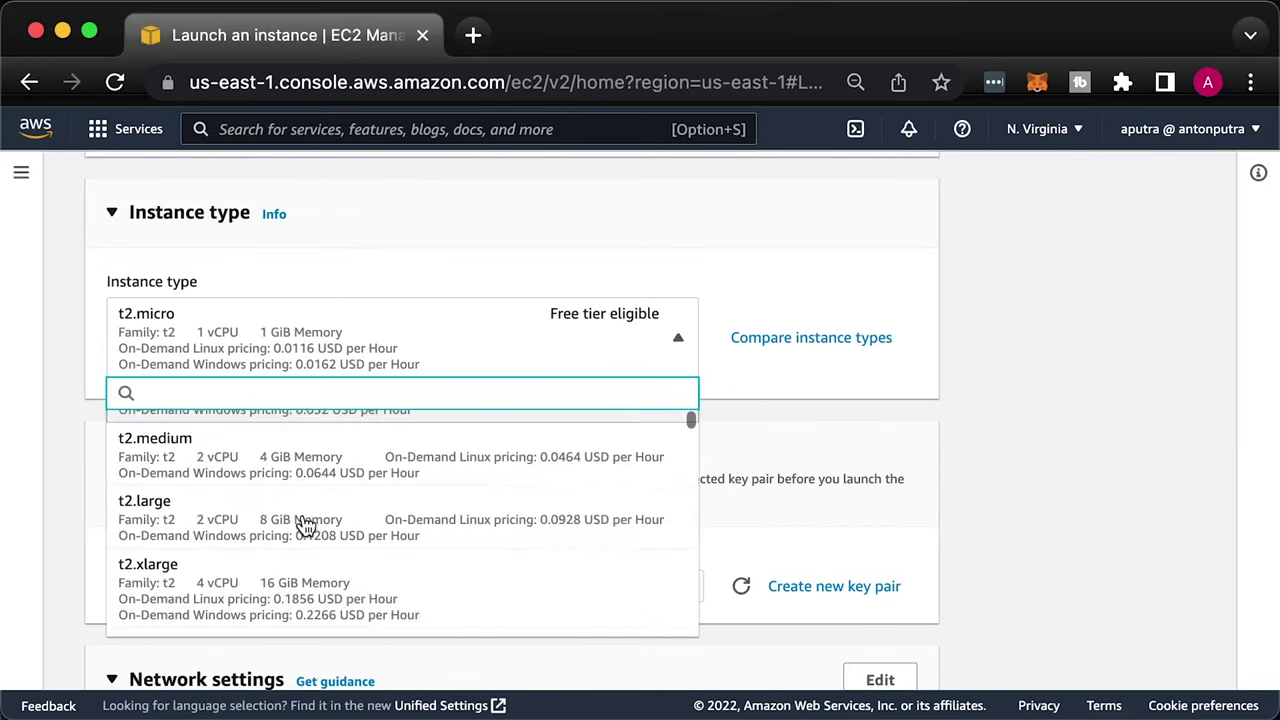
{"action": "type", "text": "t3"}
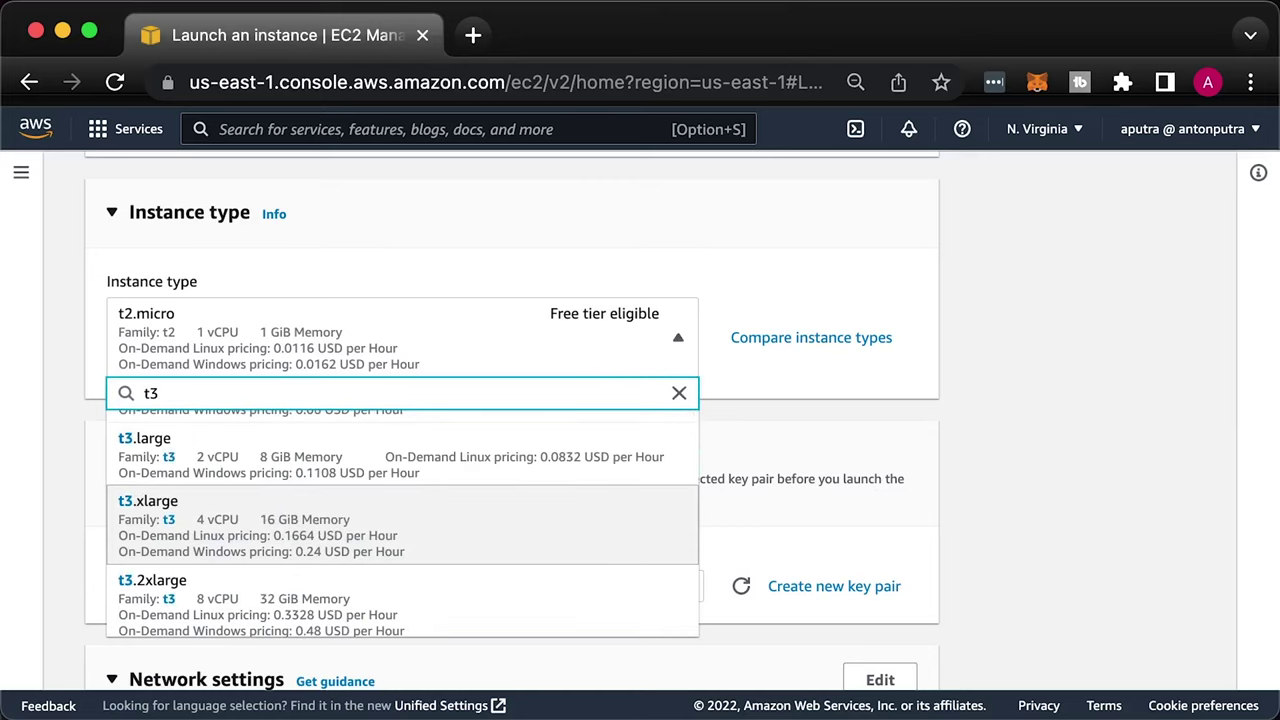
{"action": "type", "text": "."}
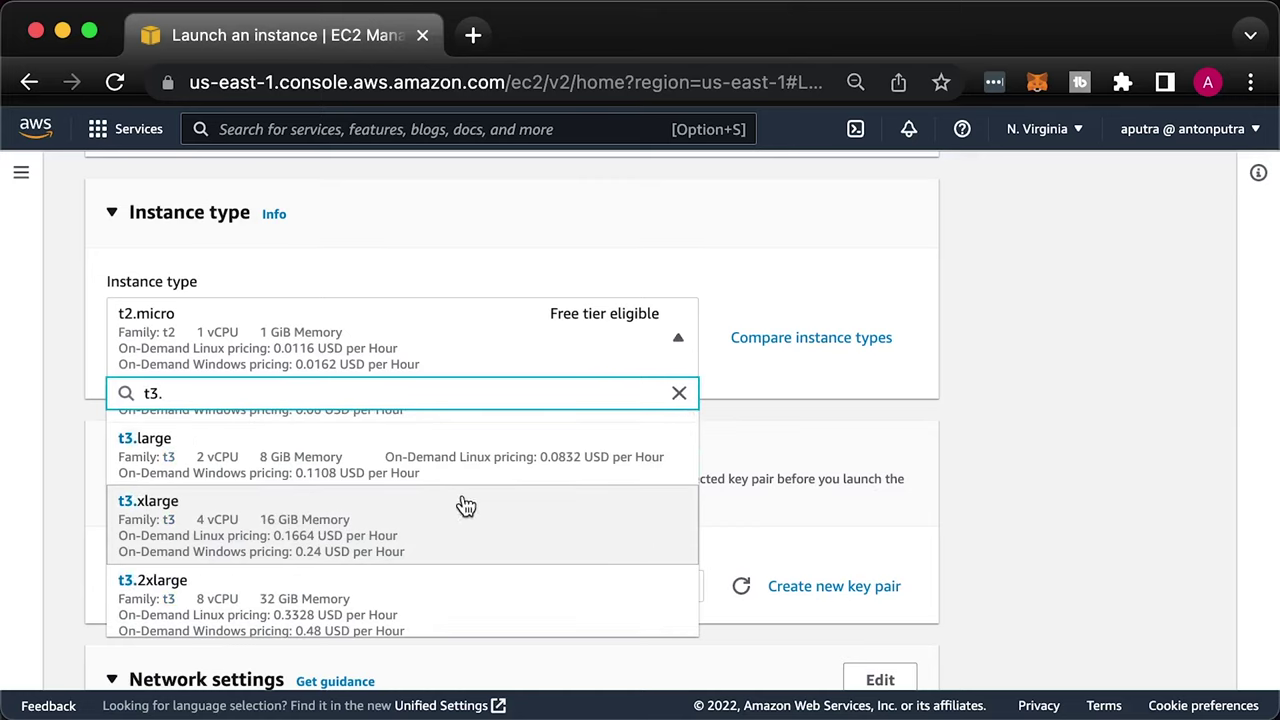
{"action": "scroll", "coordinate": [371, 475], "scroll_direction": "up", "scroll_amount": 3}
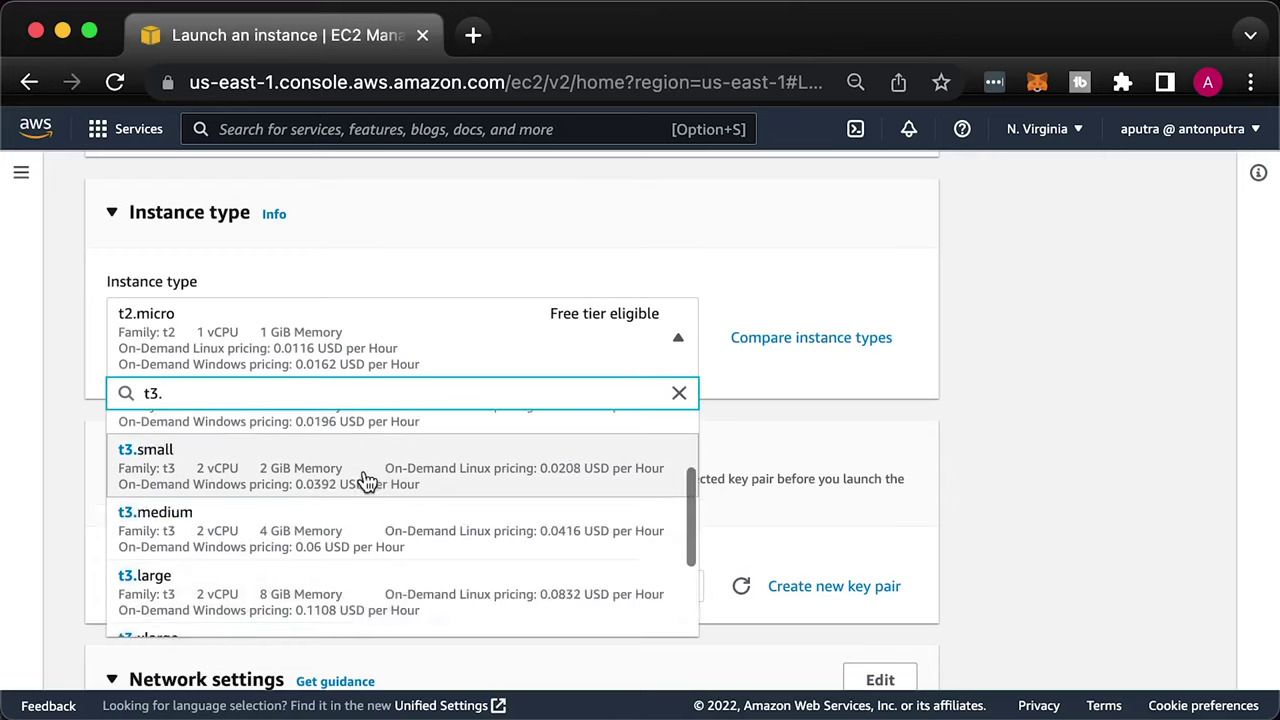
{"action": "scroll", "coordinate": [298, 498], "scroll_direction": "up", "scroll_amount": 2}
{"action": "left_click", "coordinate": [237, 514]}
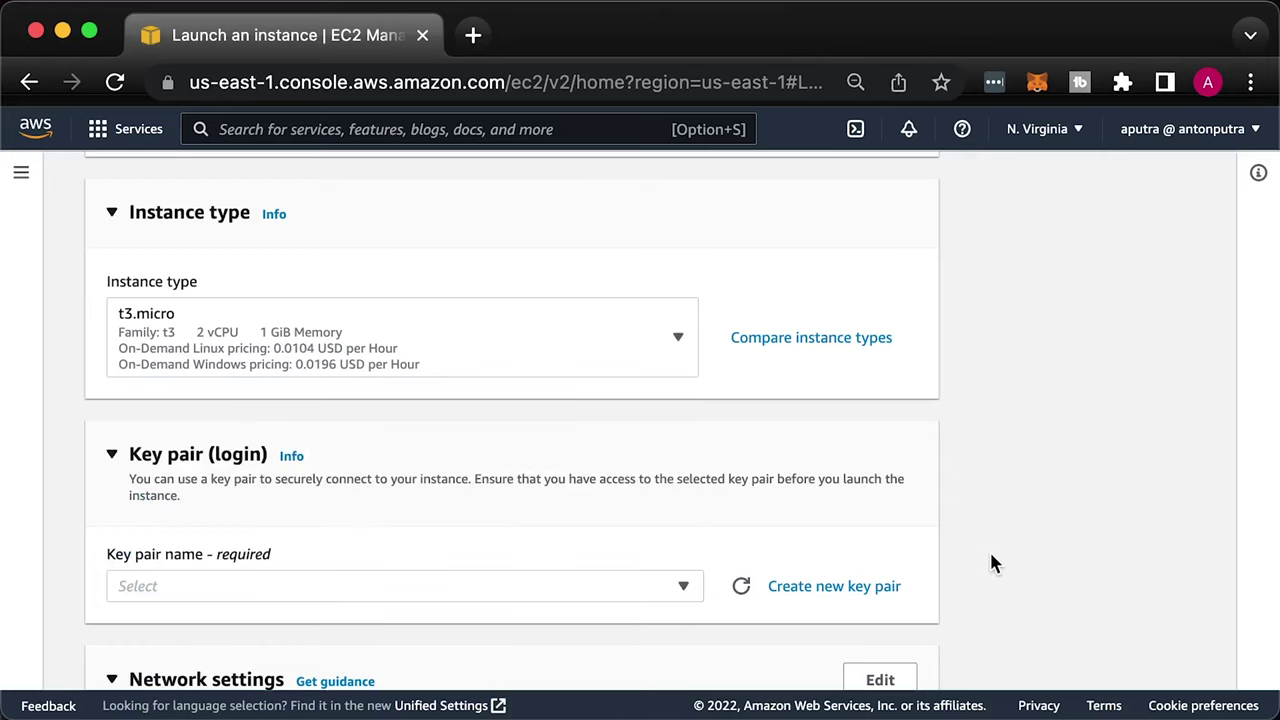
Create an RSA key pair named devops in .pem format for the instance login and dismiss the download notice
{"action": "scroll", "coordinate": [1015, 548], "scroll_direction": "down", "scroll_amount": 3}
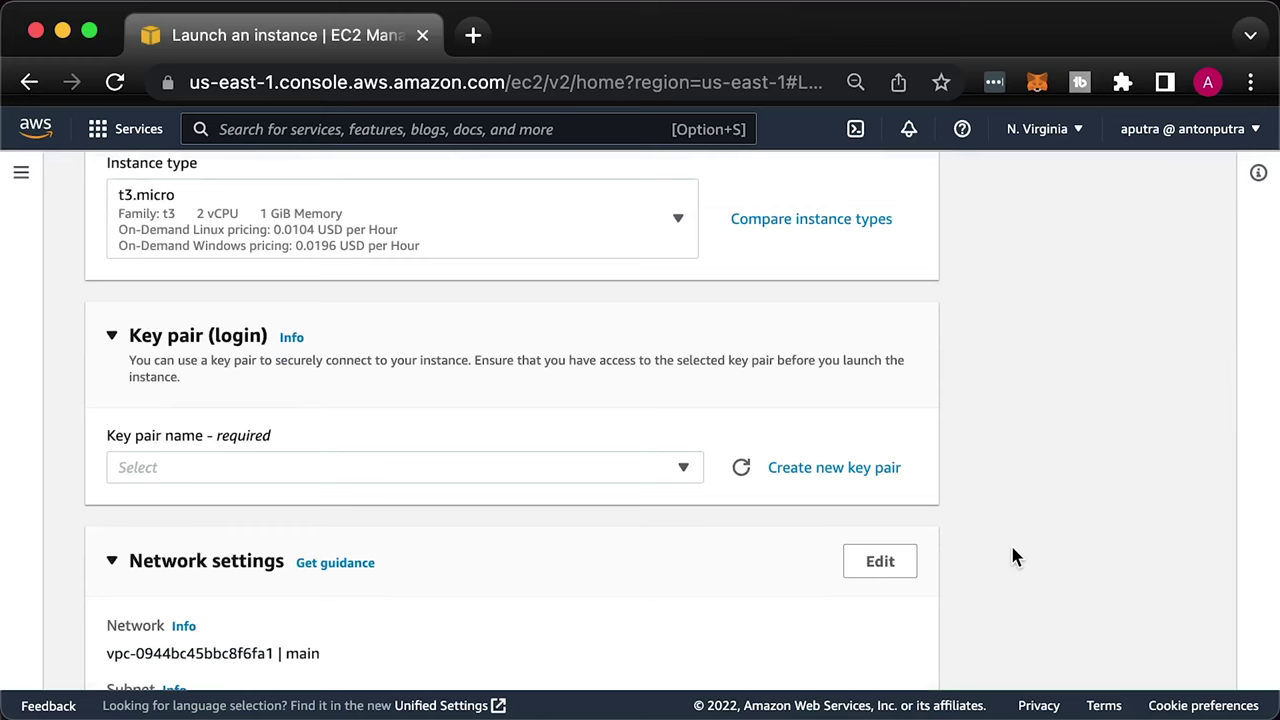
{"action": "left_click", "coordinate": [836, 467]}
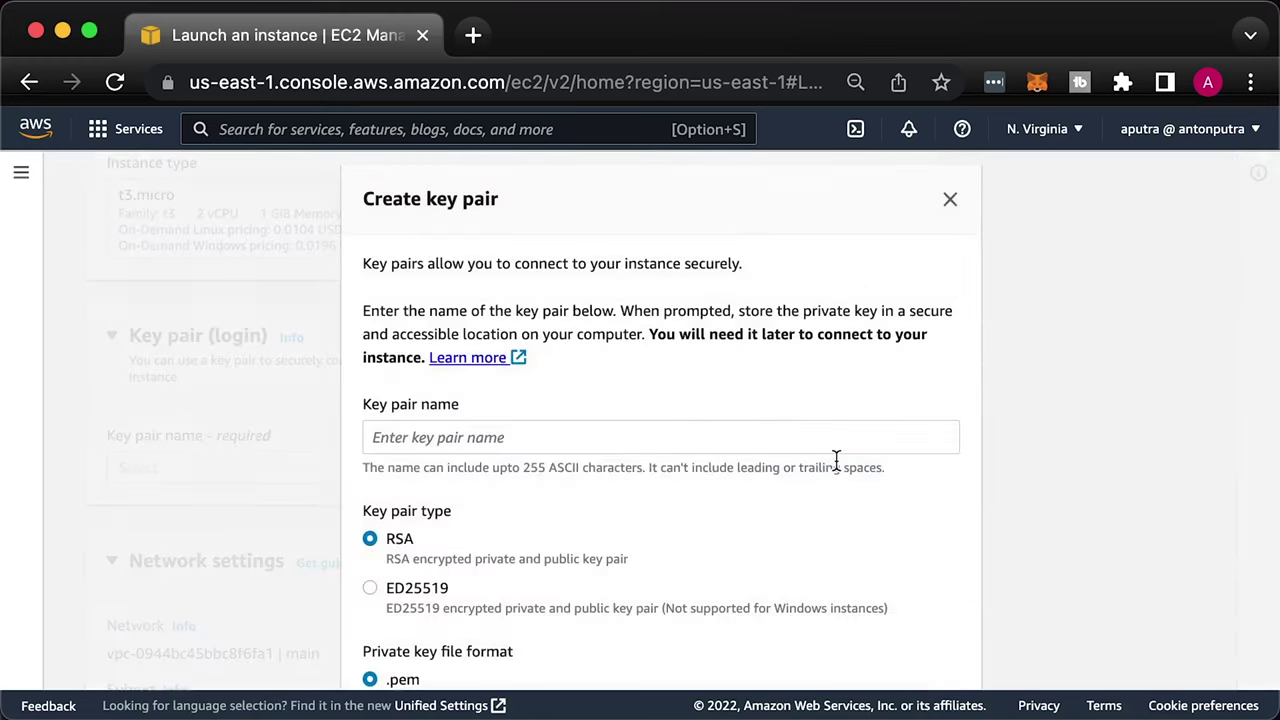
{"action": "left_click", "coordinate": [727, 437]}
{"action": "type", "text": "devops"}
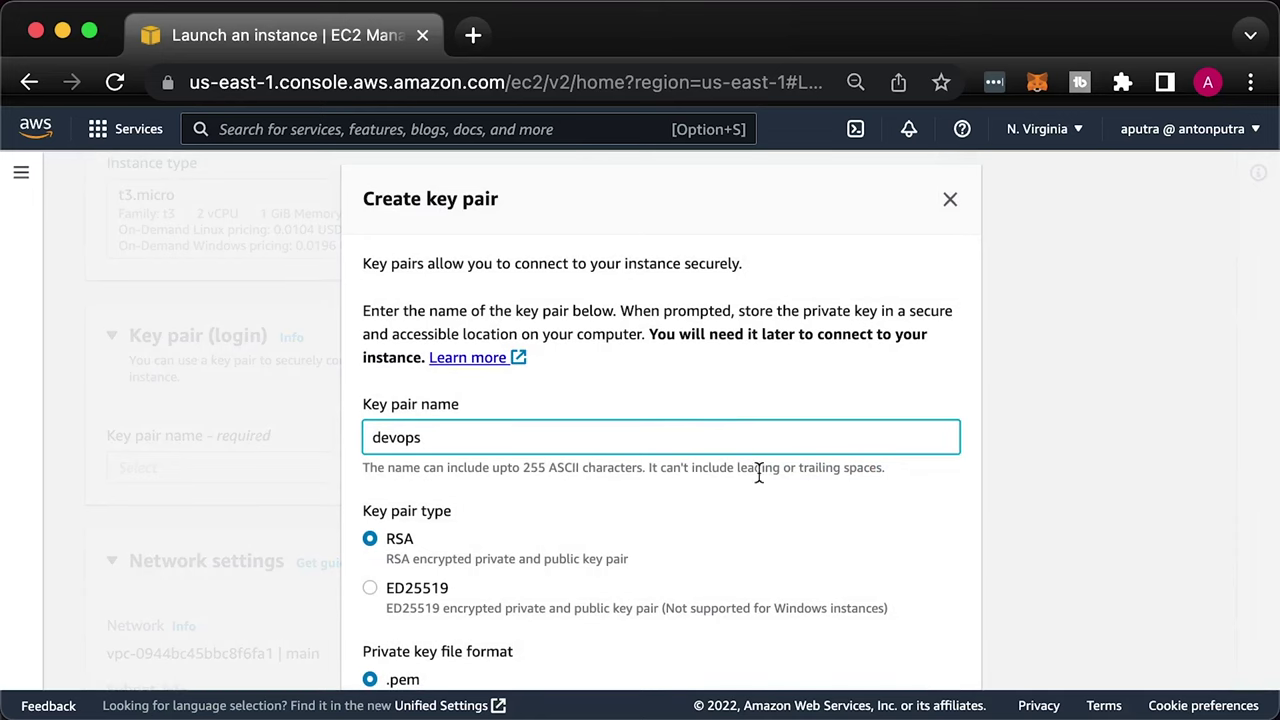
{"action": "scroll", "coordinate": [836, 523], "scroll_direction": "down", "scroll_amount": 3}
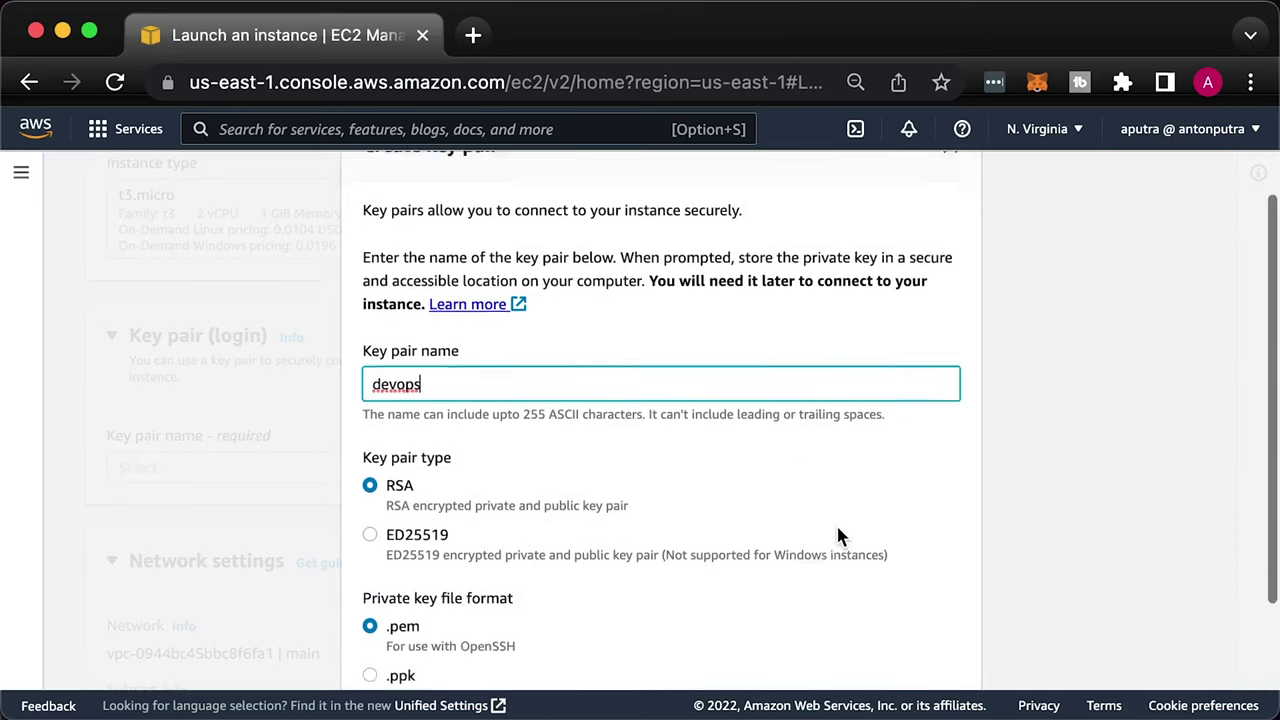
{"action": "left_click", "coordinate": [857, 650]}
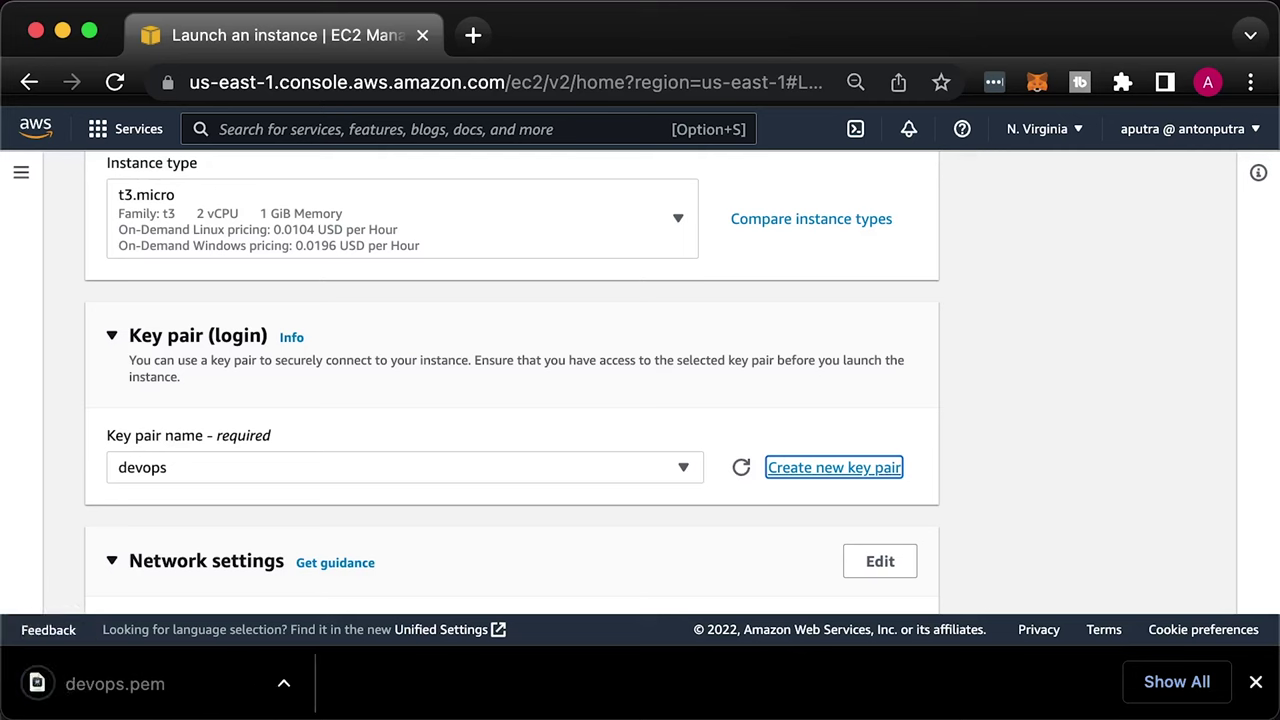
{"action": "left_click", "coordinate": [1256, 682]}
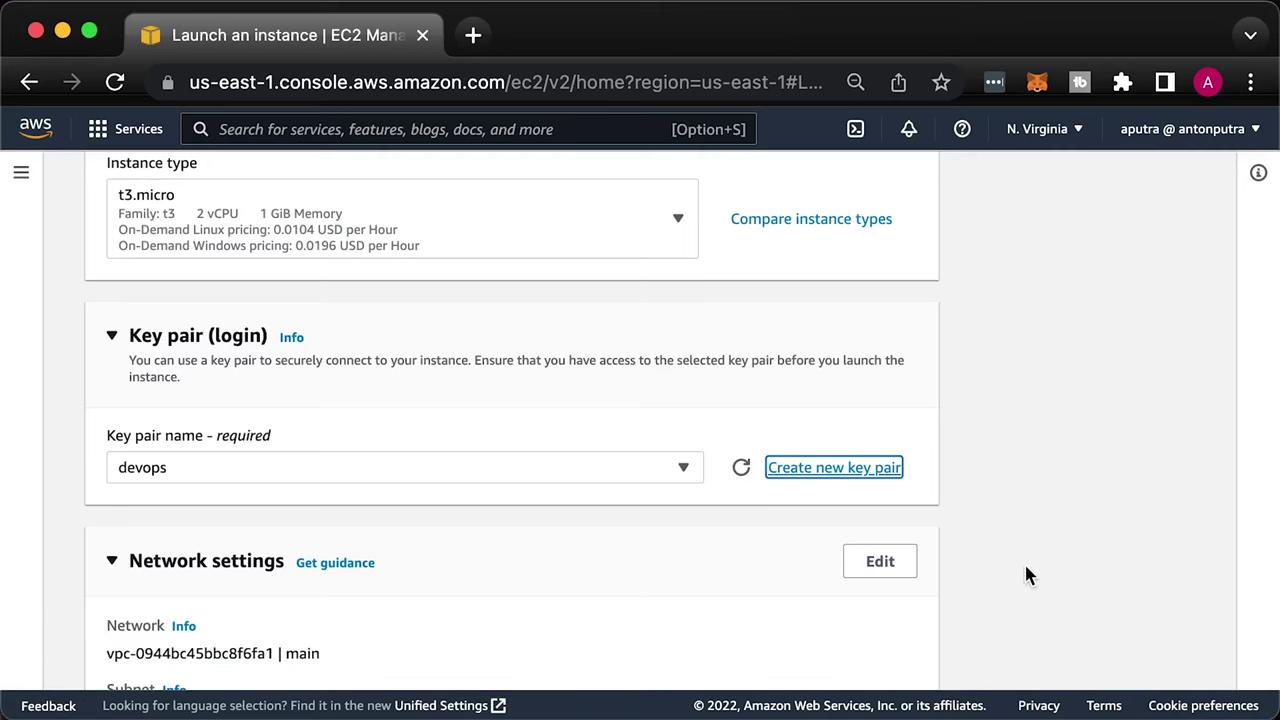
Assign the existing security group my-app-example-1 to the instance instead of creating a new one
{"action": "scroll", "coordinate": [1025, 566], "scroll_direction": "down", "scroll_amount": 5}
{"action": "scroll", "coordinate": [1021, 564], "scroll_direction": "down", "scroll_amount": 5}
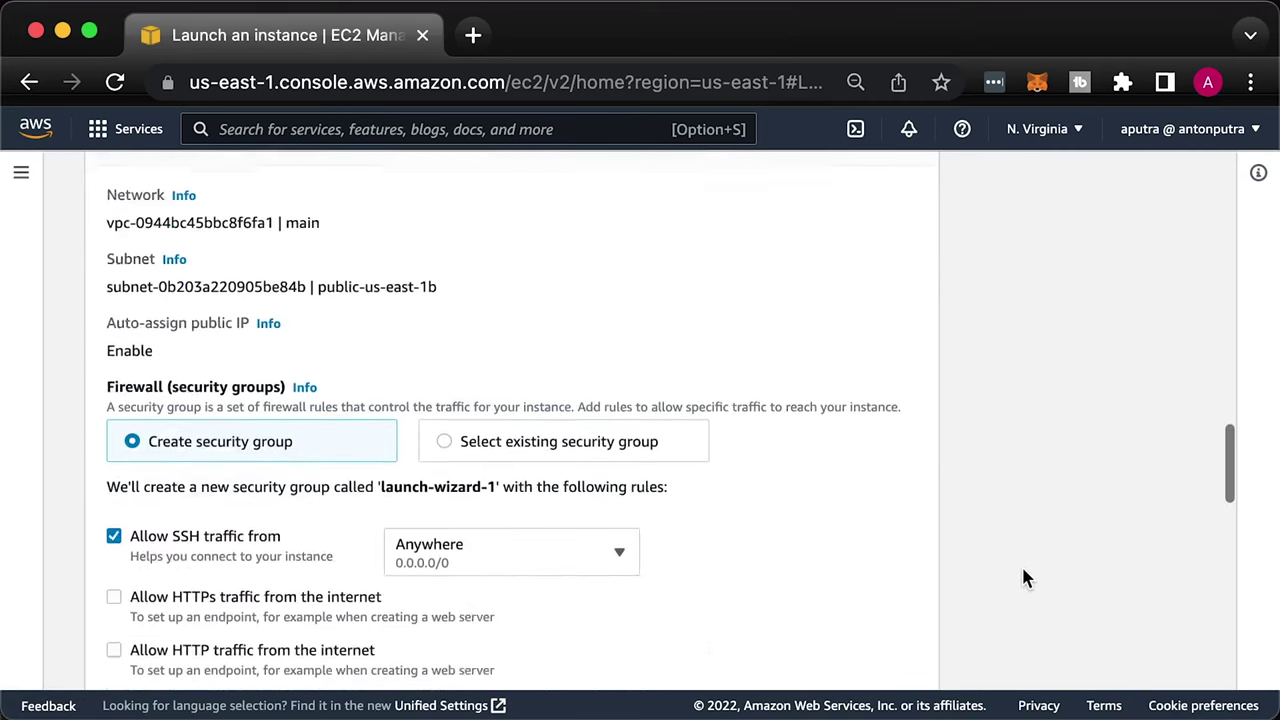
{"action": "left_click", "coordinate": [555, 370]}
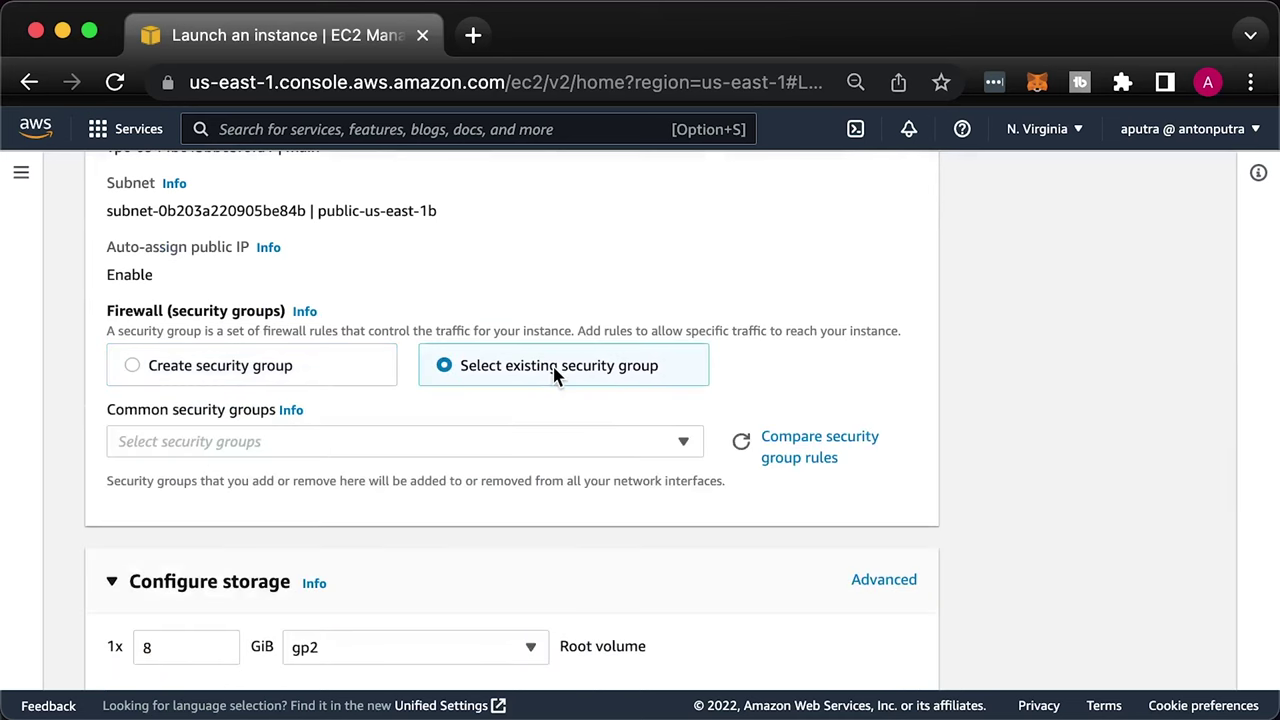
{"action": "left_click", "coordinate": [535, 442]}
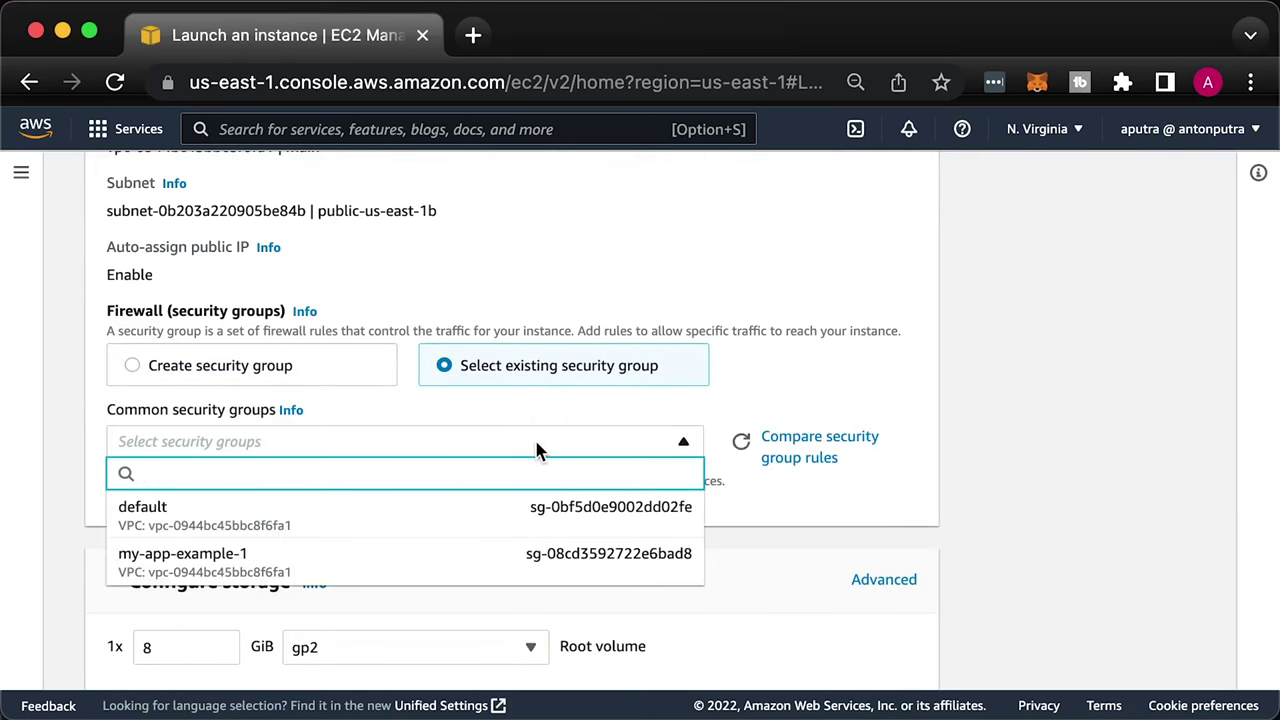
{"action": "left_click", "coordinate": [480, 560]}
Review the remaining launch settings and summary, and change the subnet in the network settings to public-us-east-1a
{"action": "scroll", "coordinate": [1028, 596], "scroll_direction": "down", "scroll_amount": 5}
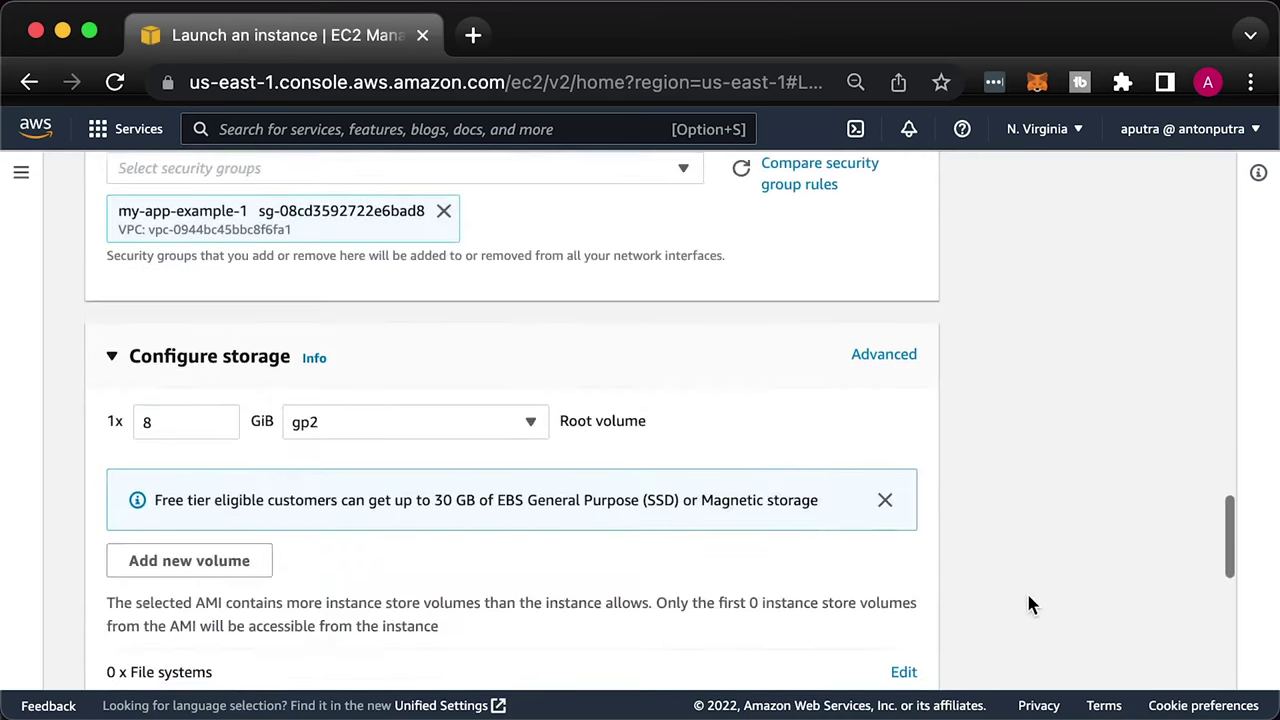
{"action": "scroll", "coordinate": [1025, 596], "scroll_direction": "down", "scroll_amount": 4}
{"action": "scroll", "coordinate": [1025, 597], "scroll_direction": "down", "scroll_amount": 6}
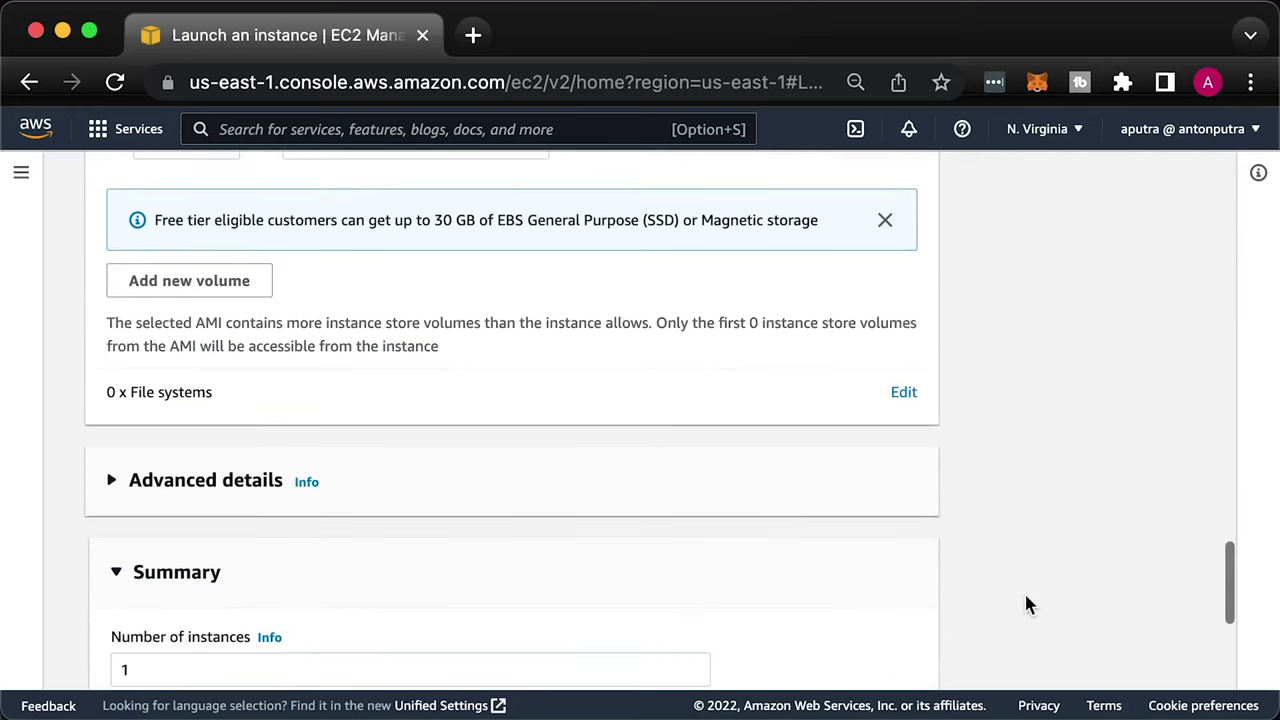
{"action": "scroll", "coordinate": [1025, 600], "scroll_direction": "down", "scroll_amount": 1}
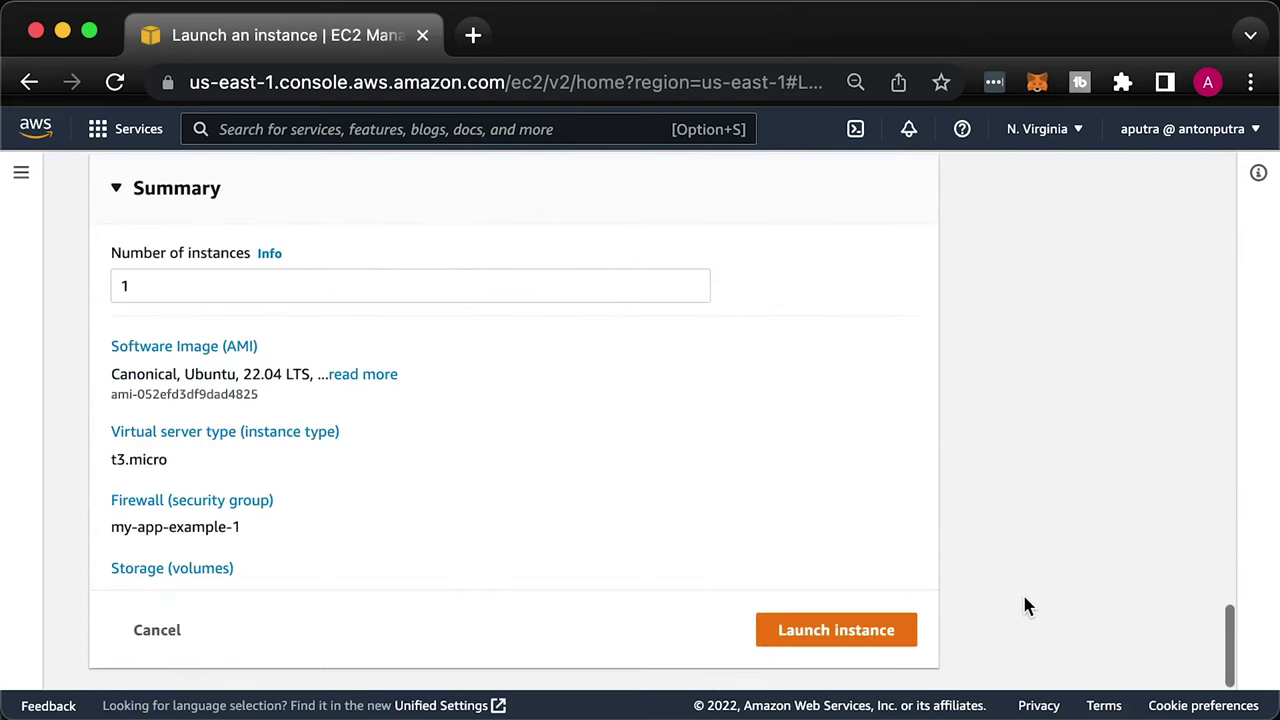
{"action": "scroll", "coordinate": [1025, 600], "scroll_direction": "up", "scroll_amount": 10}
{"action": "scroll", "coordinate": [1023, 598], "scroll_direction": "up", "scroll_amount": 3}
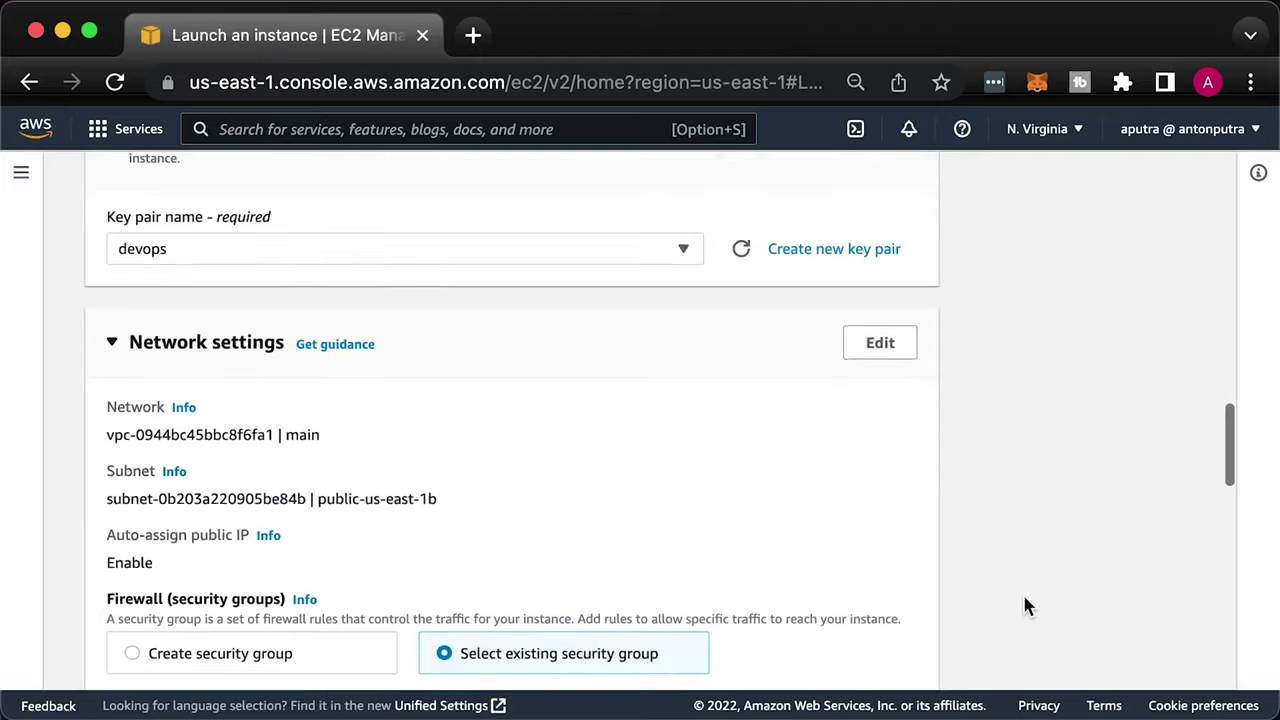
{"action": "left_click", "coordinate": [877, 352]}
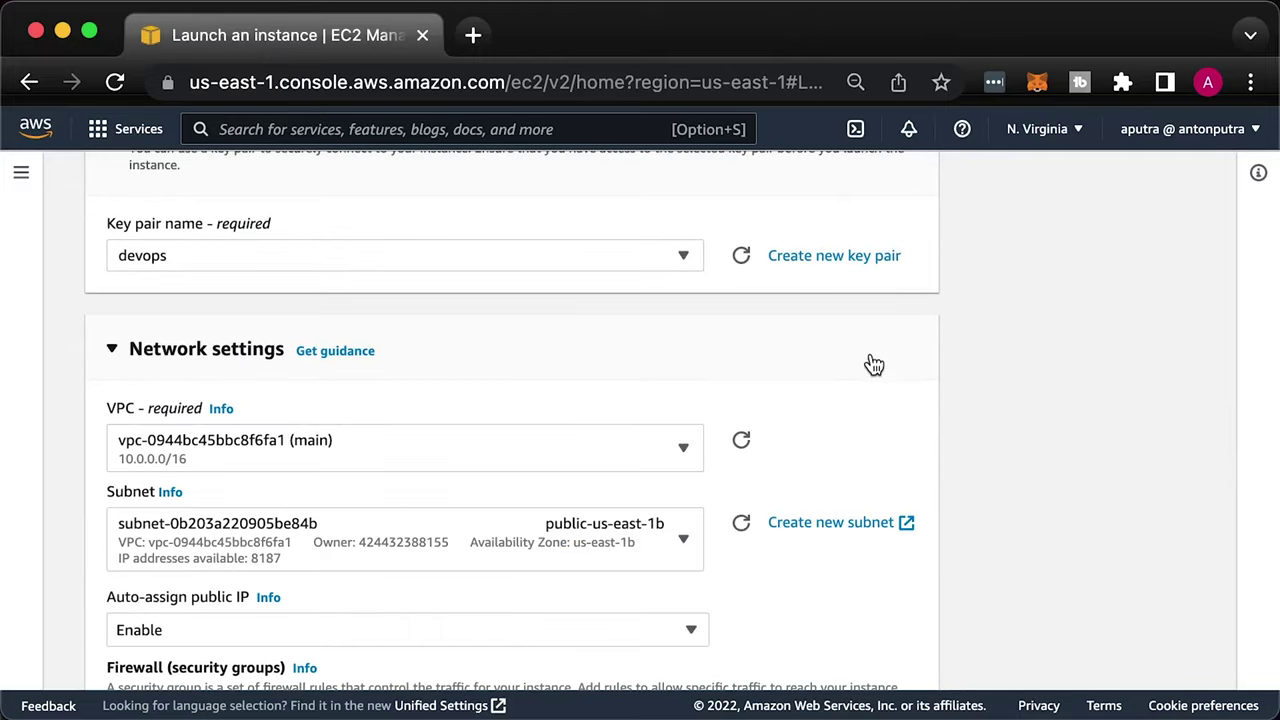
{"action": "scroll", "coordinate": [931, 448], "scroll_direction": "down", "scroll_amount": 2}
{"action": "left_click", "coordinate": [634, 423]}
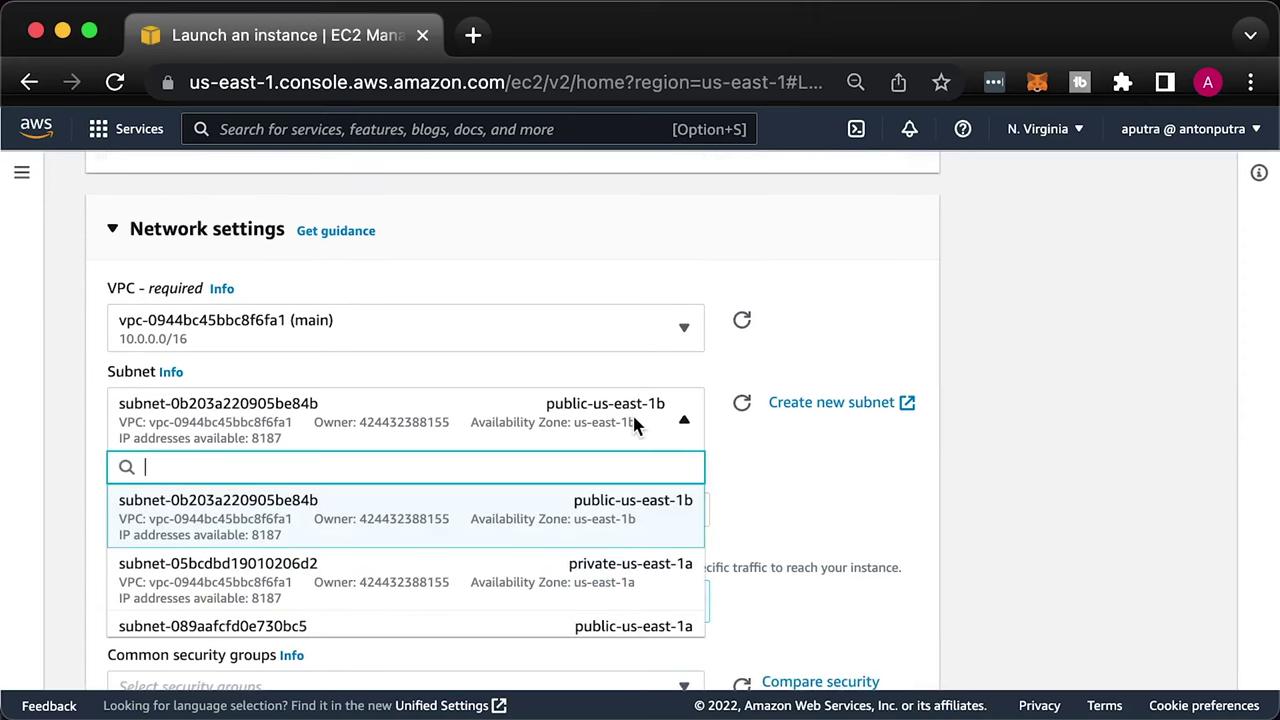
{"action": "scroll", "coordinate": [634, 548], "scroll_direction": "down", "scroll_amount": 1}
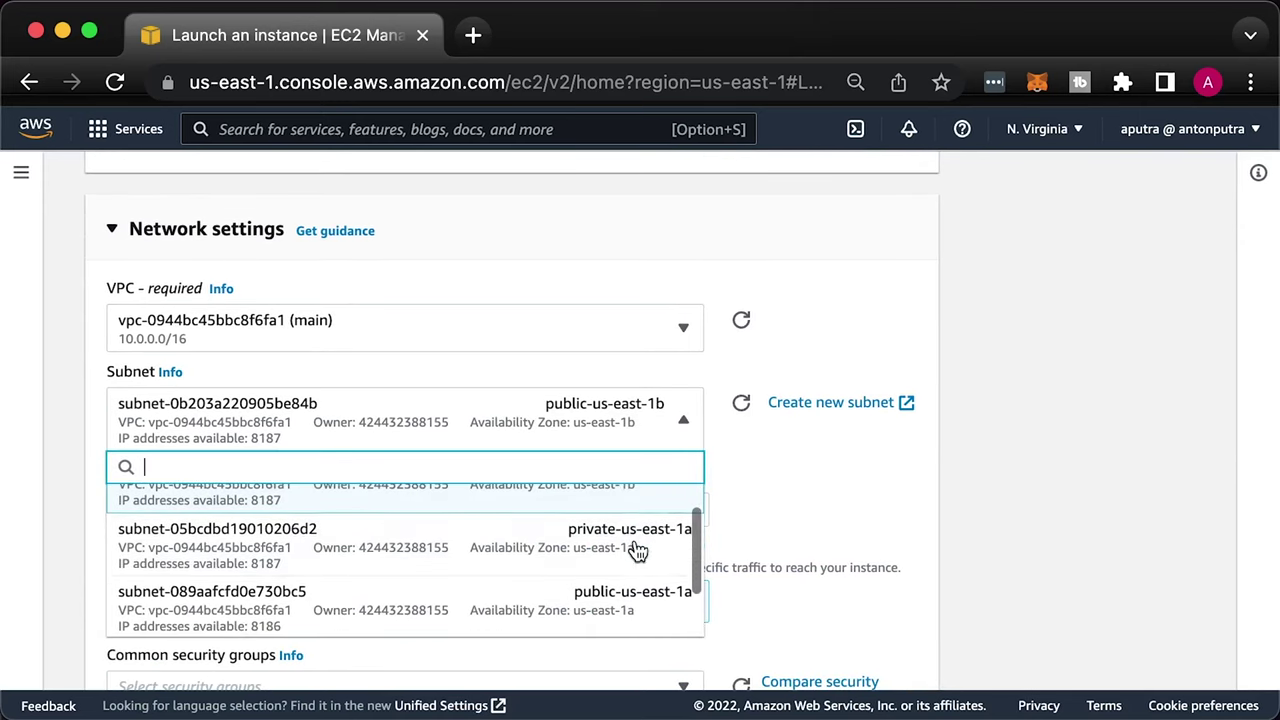
{"action": "left_click", "coordinate": [627, 612]}
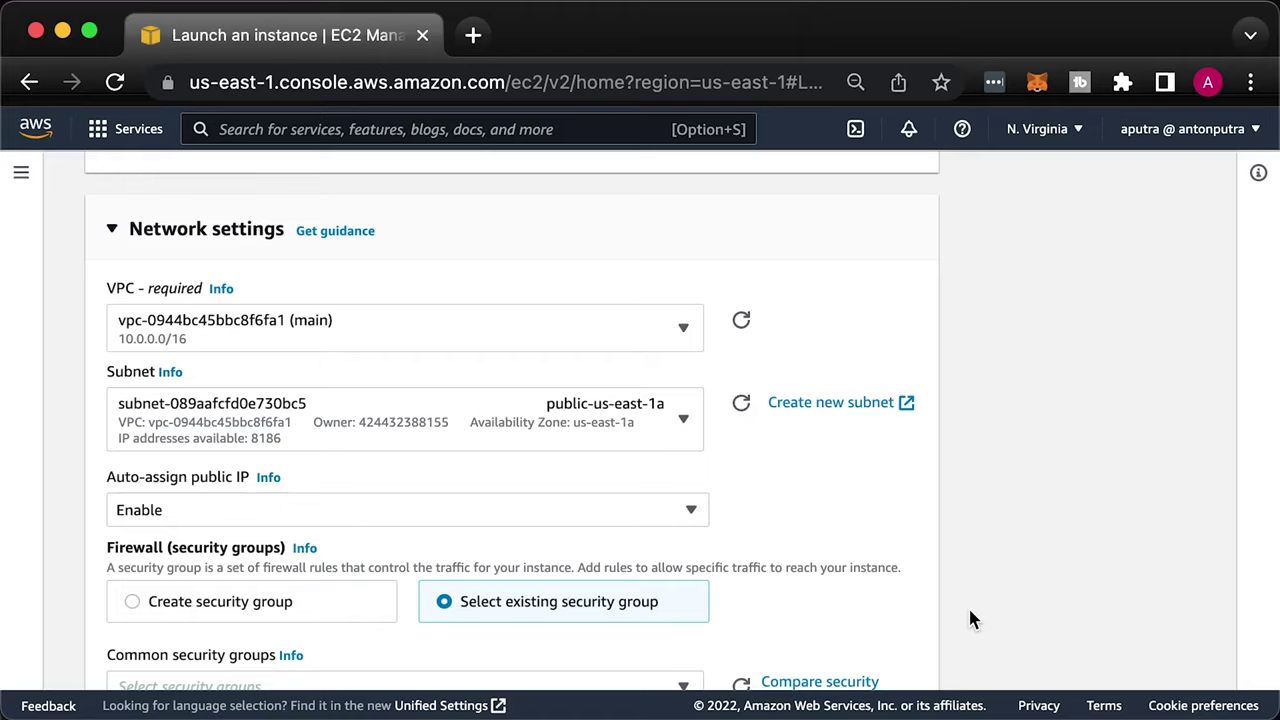
Launch the configured instance and open the list of all instances
{"action": "scroll", "coordinate": [968, 620], "scroll_direction": "down", "scroll_amount": 15}
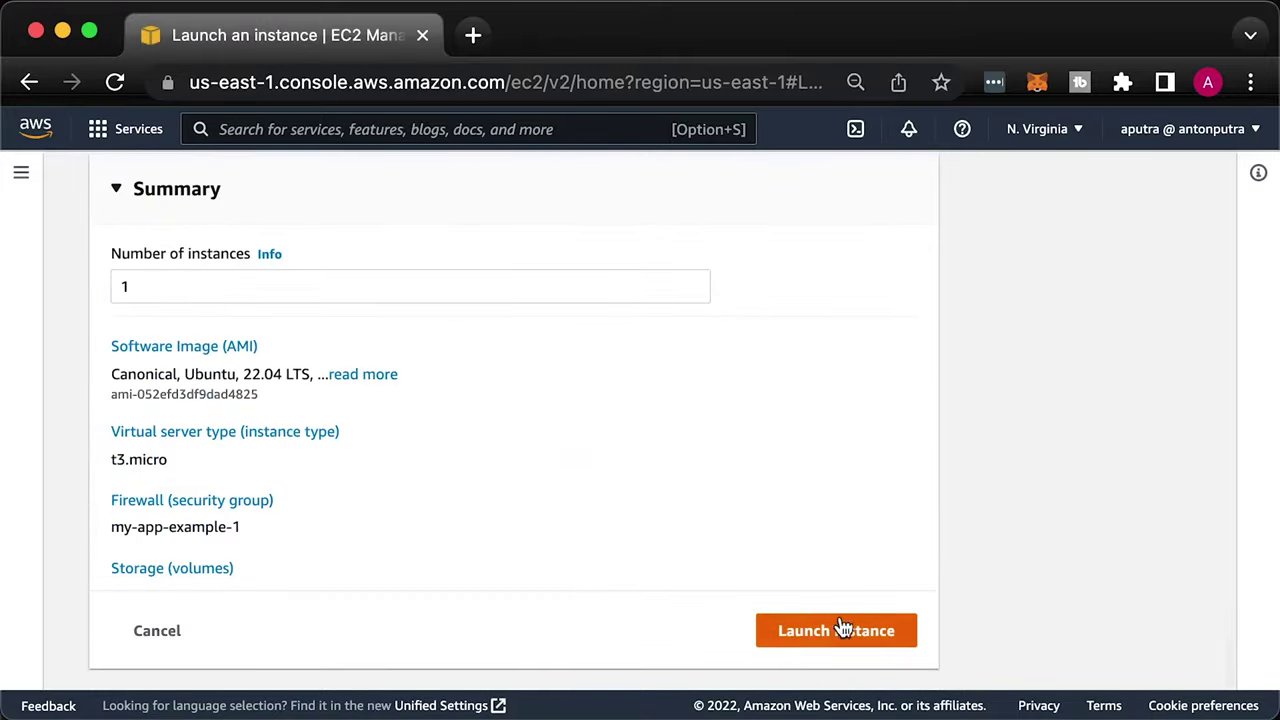
{"action": "left_click", "coordinate": [810, 645]}
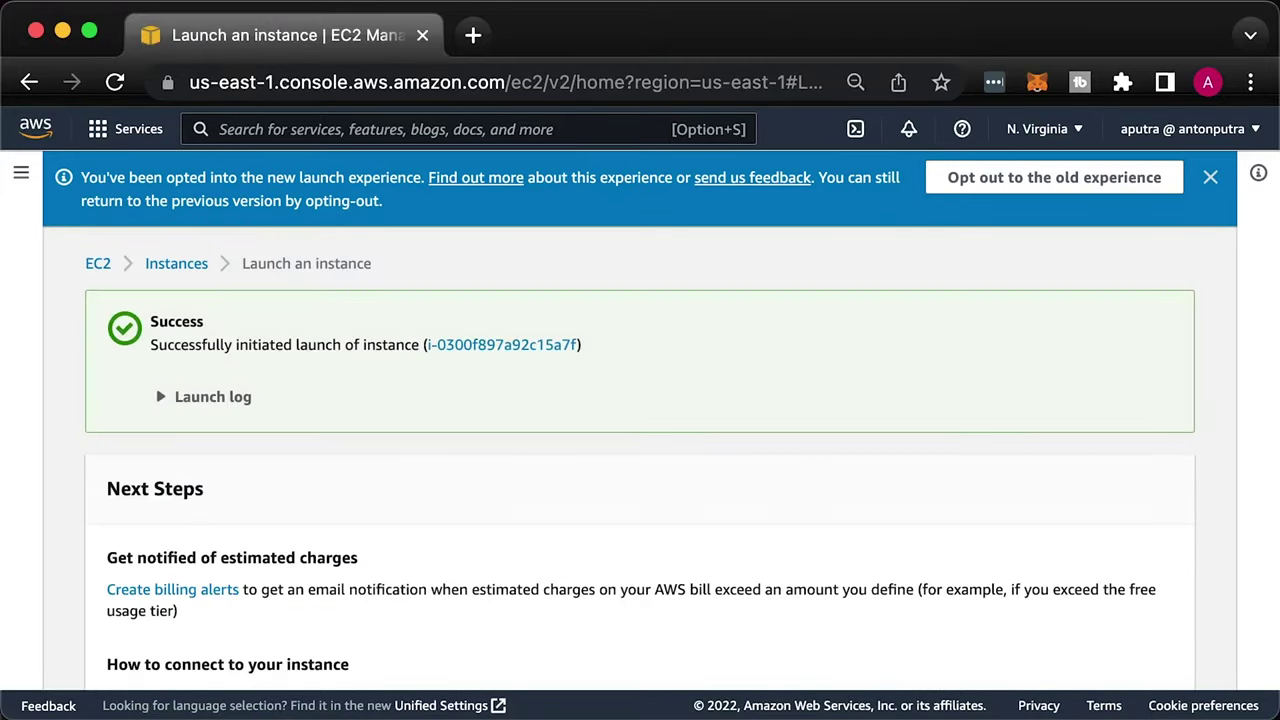
{"action": "scroll", "coordinate": [945, 632], "scroll_direction": "down", "scroll_amount": 5}
{"action": "left_click", "coordinate": [1100, 674]}
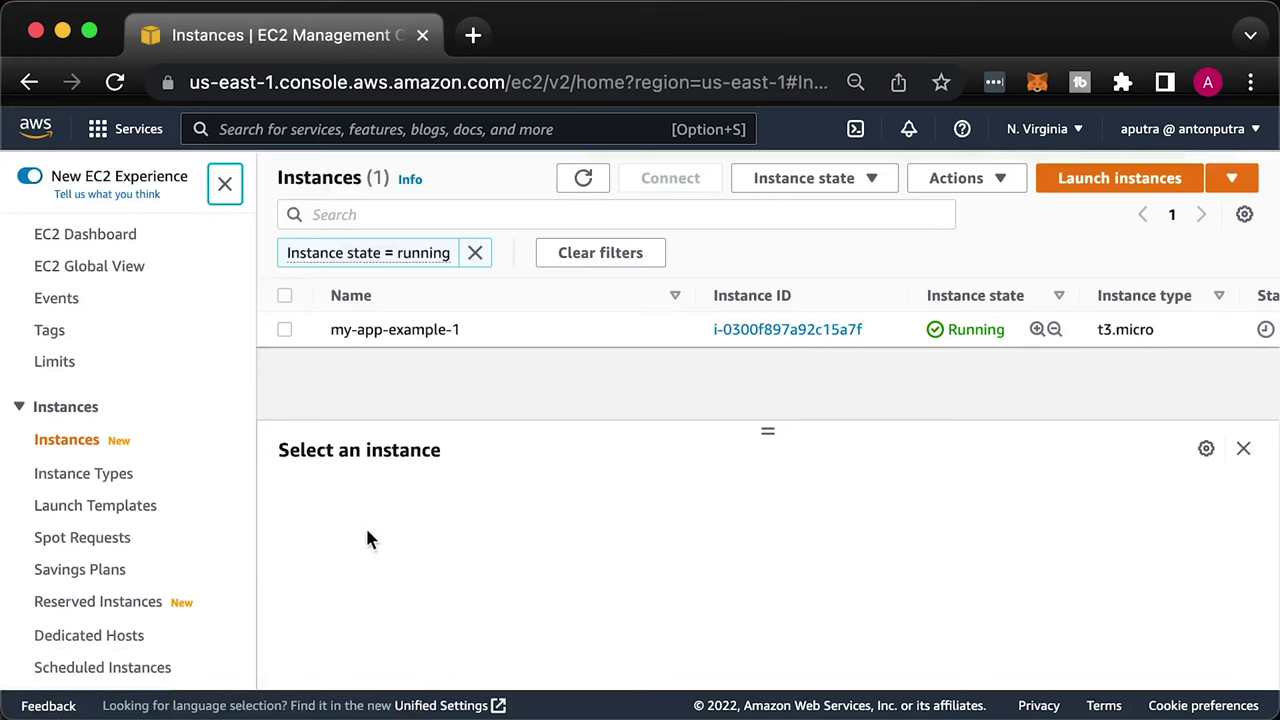
Collapse the EC2 navigation sidebar and select the my-app-example-1 instance to show its details
{"action": "scroll", "coordinate": [281, 326], "scroll_direction": "down", "scroll_amount": 1}
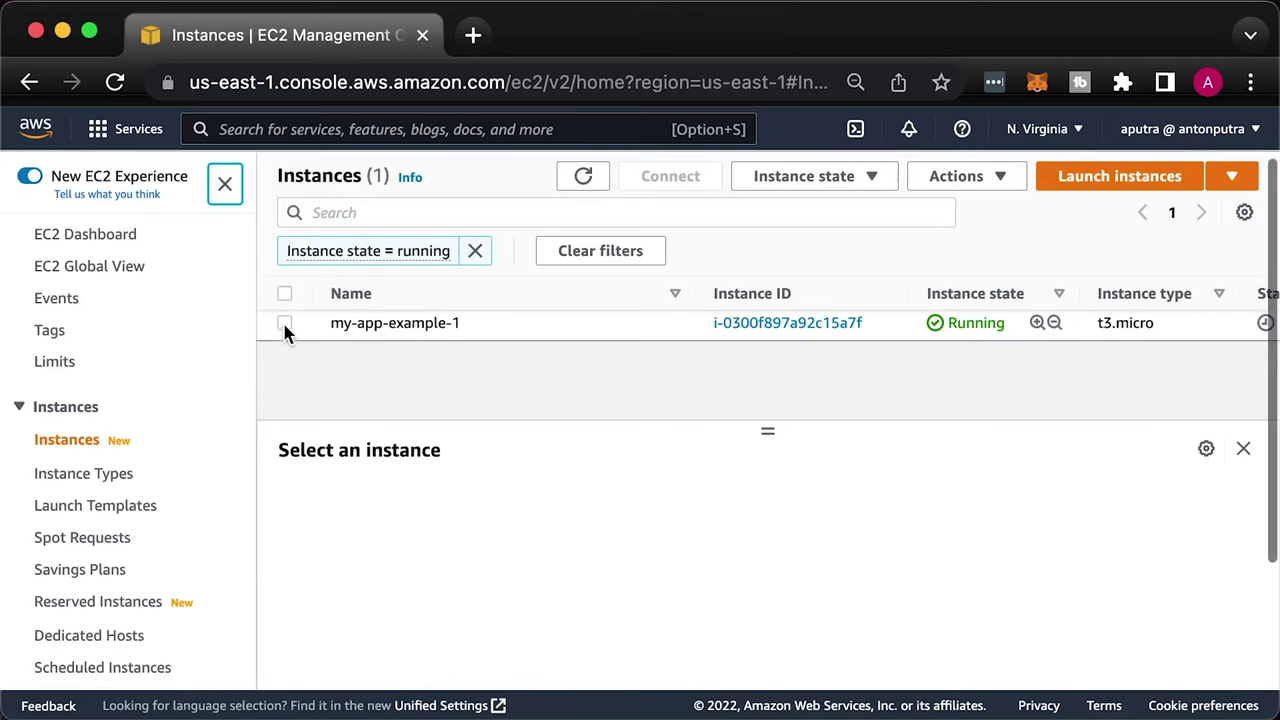
{"action": "left_click", "coordinate": [224, 183]}
{"action": "left_click", "coordinate": [71, 327]}
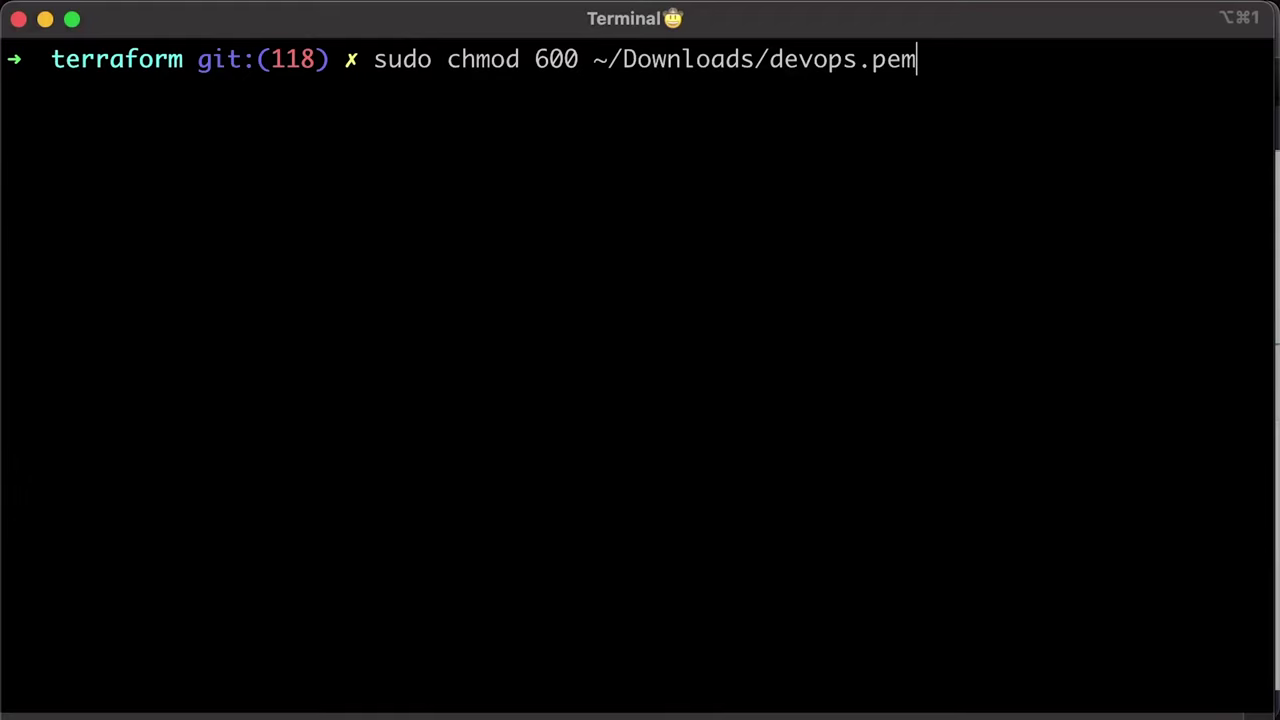
In the terminal, run sudo chmod 600 ~/Downloads/devops.pem and enter the account password
{"action": "key", "text": "Return"}
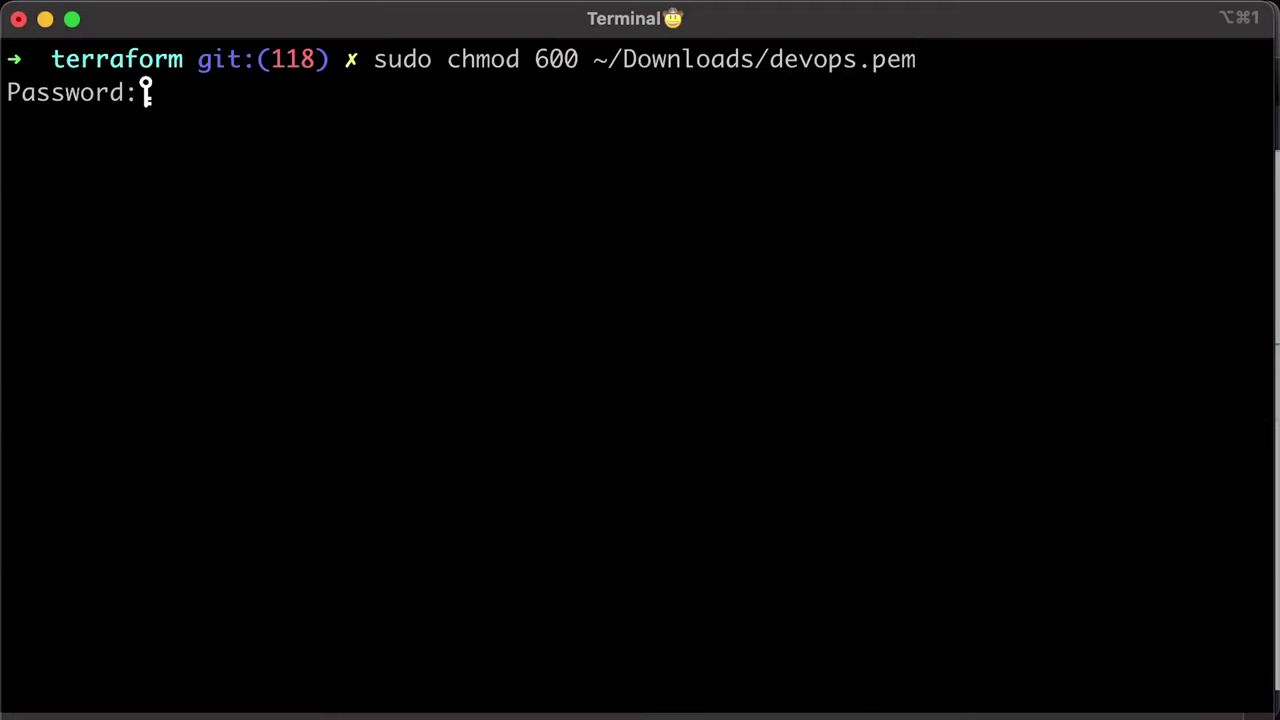
{"action": "key", "text": "Return"}
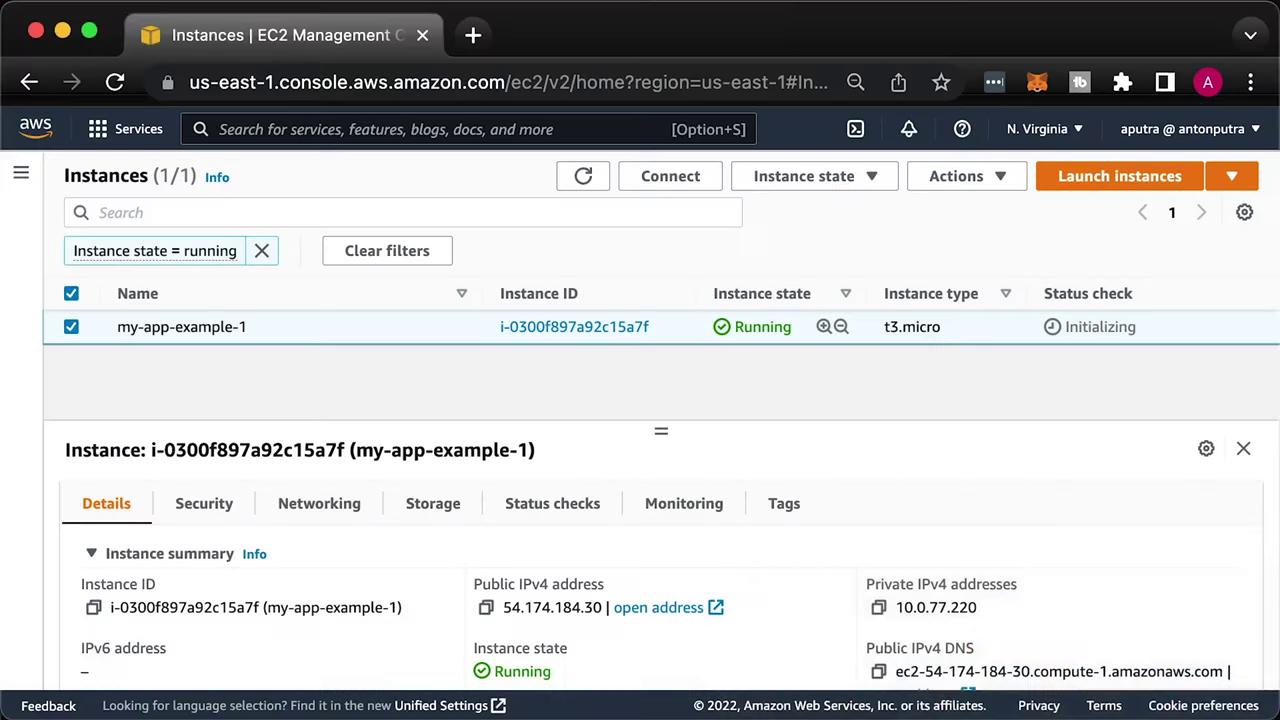
Copy the instance's public IPv4 address and SSH in from the terminal as ubuntu with ~/Downloads/devops.pem, accept the host key, and clear the screen
{"action": "left_click", "coordinate": [486, 607]}
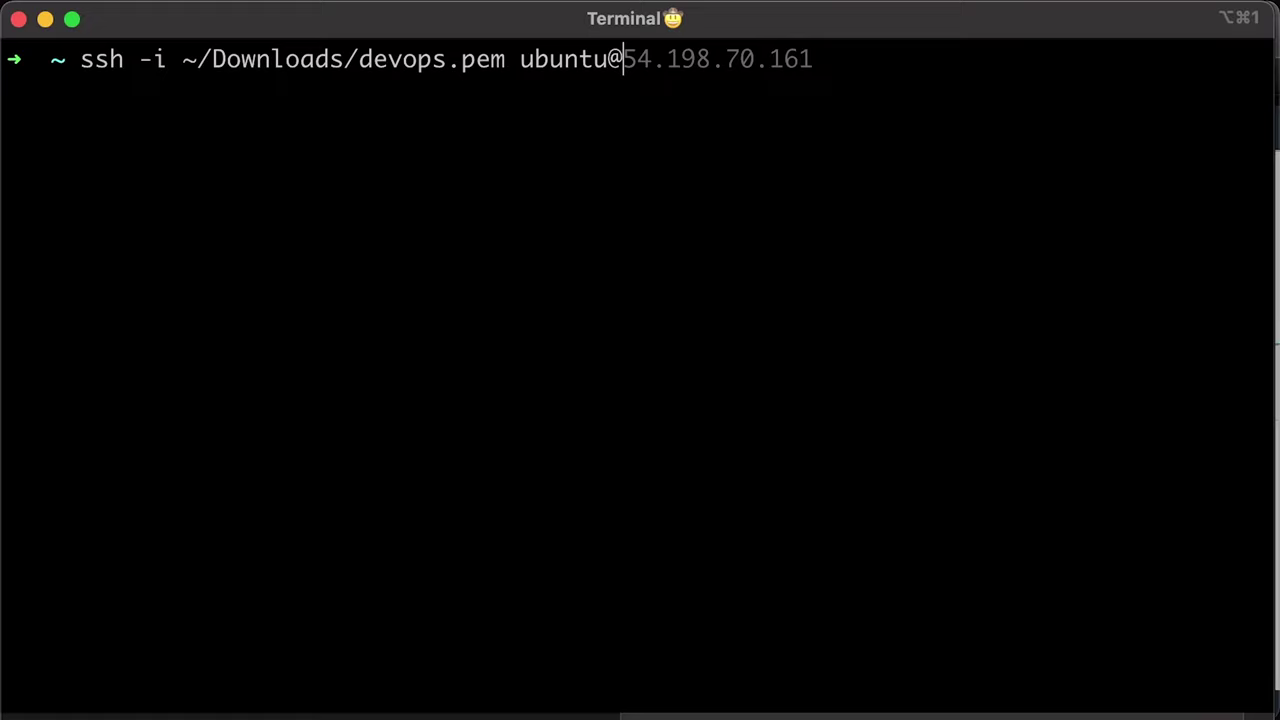
{"action": "key", "text": "super+v"}
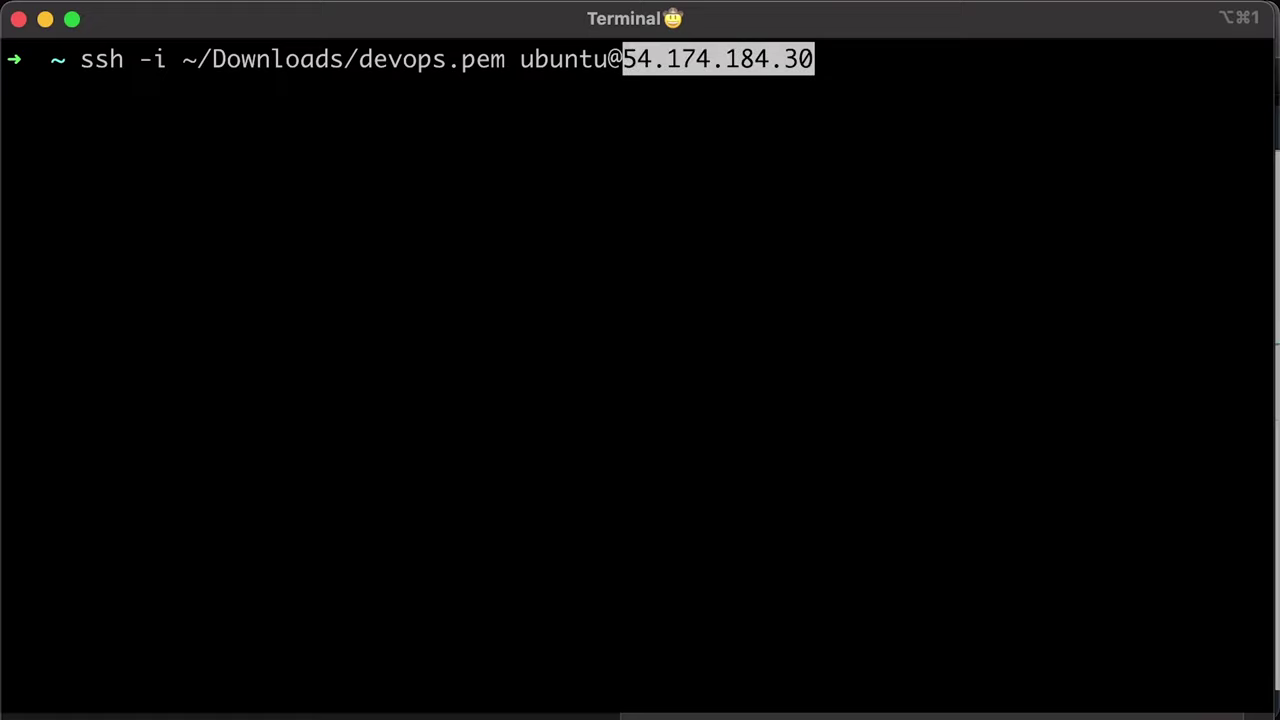
{"action": "key", "text": "Return"}
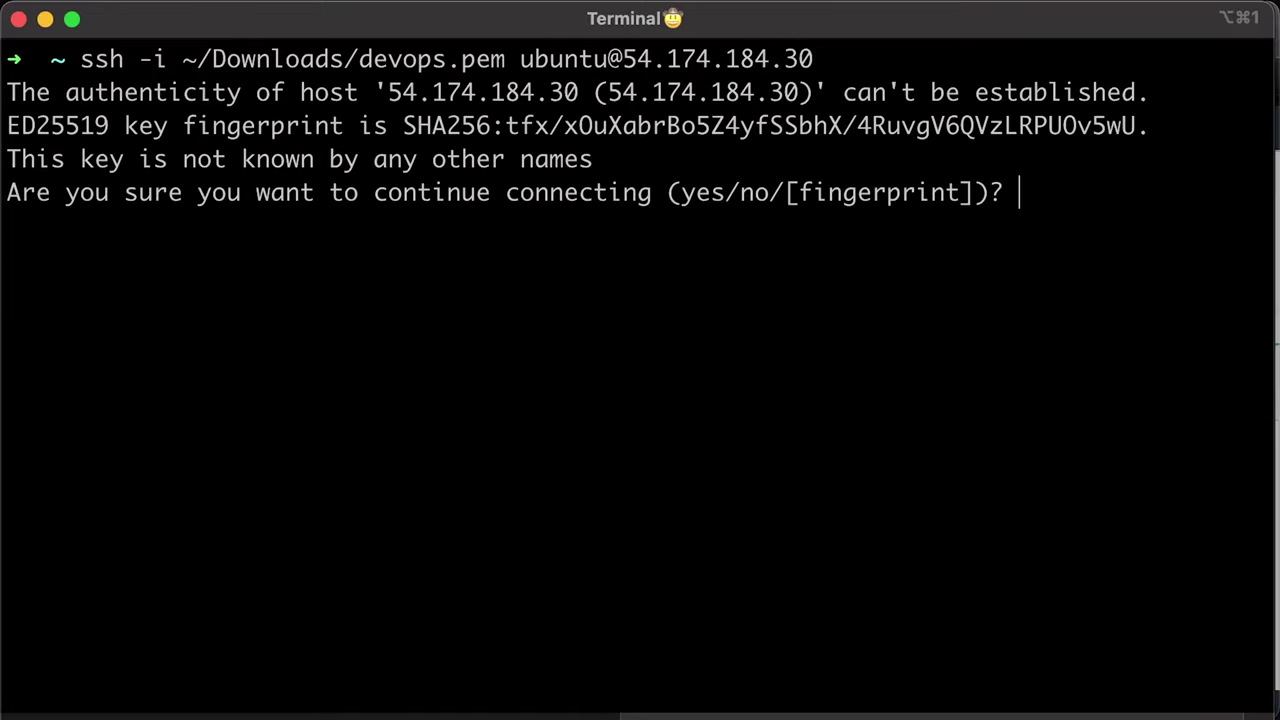
{"action": "type", "text": "yes"}
{"action": "key", "text": "Return"}
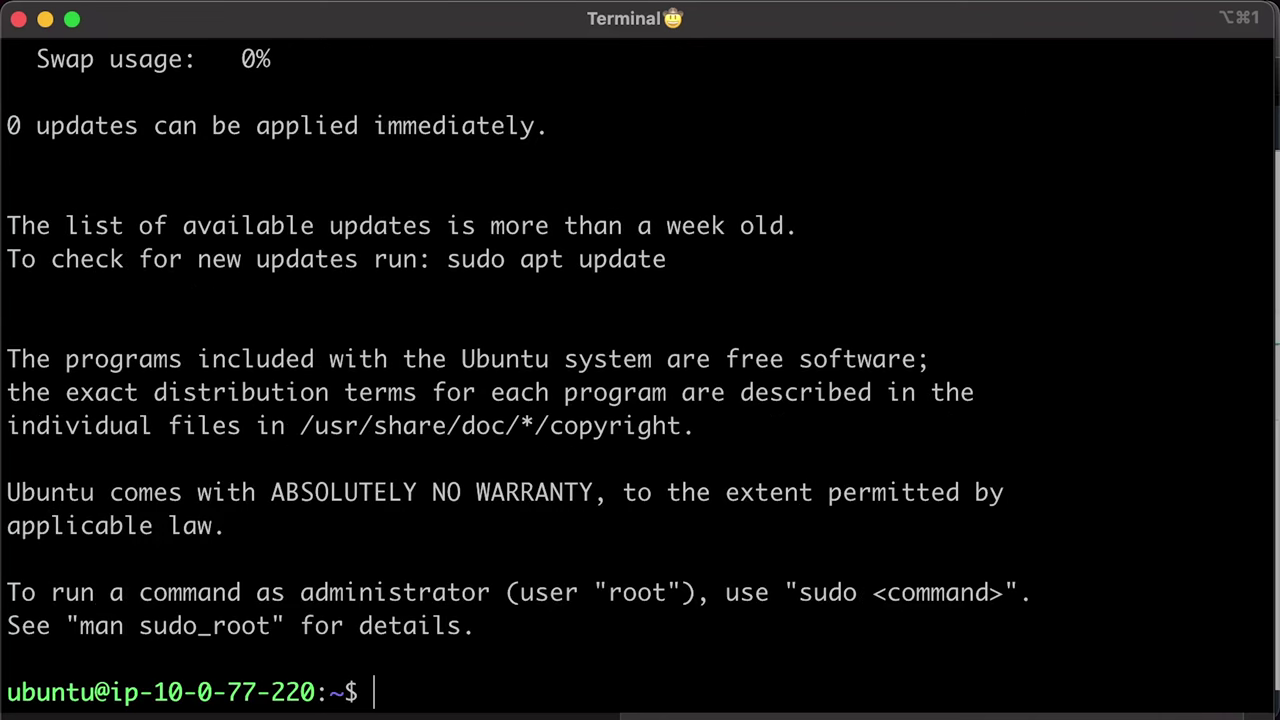
{"action": "key", "text": "ctrl+l"}
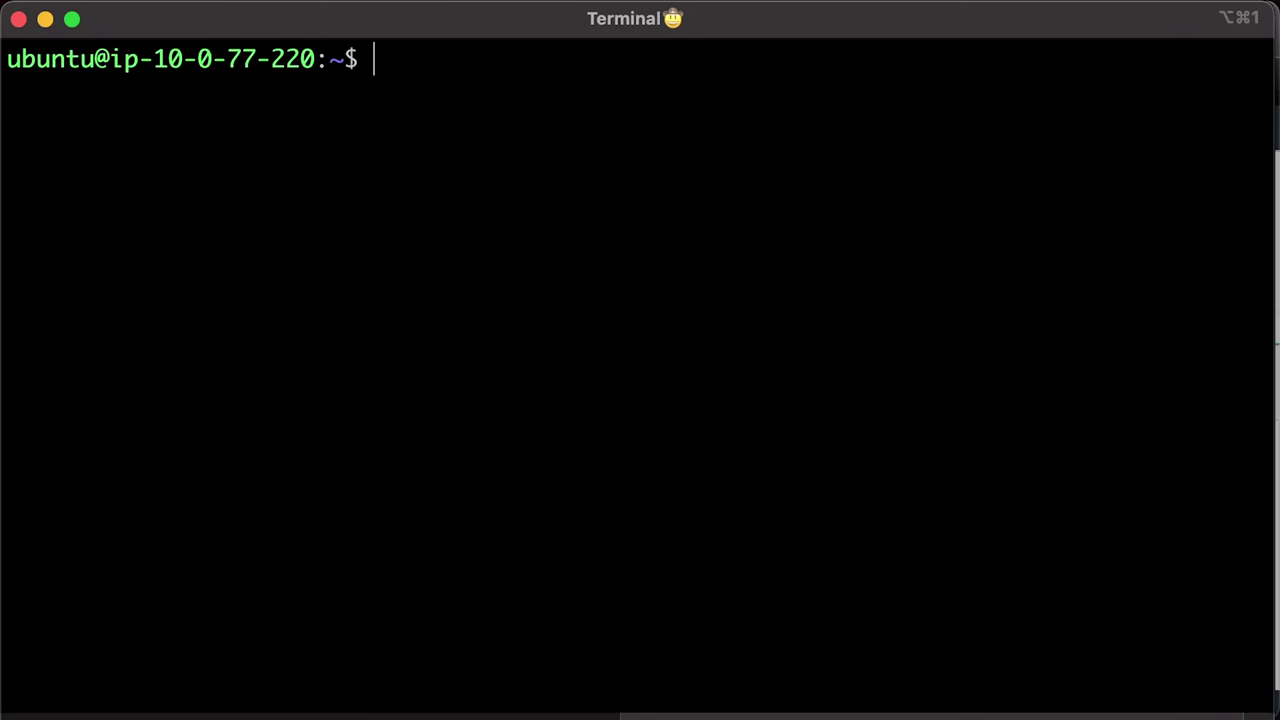
Update the package lists on the server with sudo apt update and clear the terminal output
{"action": "type", "text": "sudo apt update"}
{"action": "key", "text": "Return"}
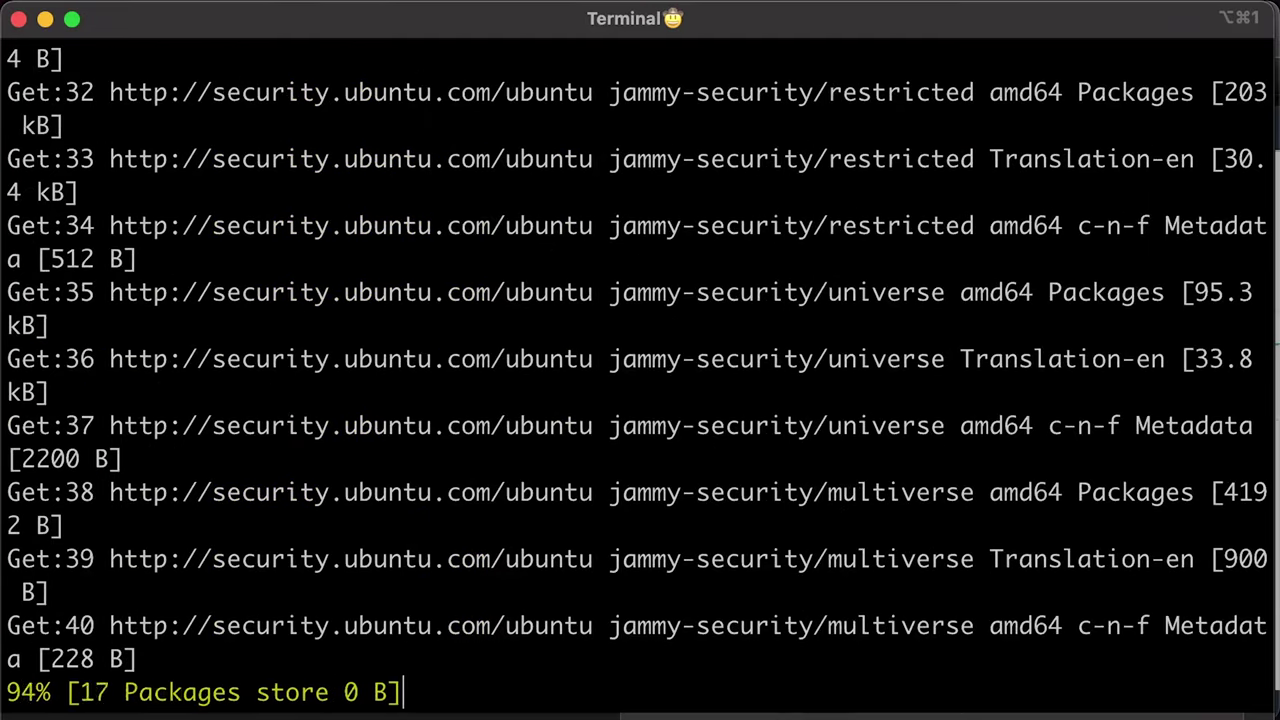
{"action": "key", "text": "ctrl+l"}
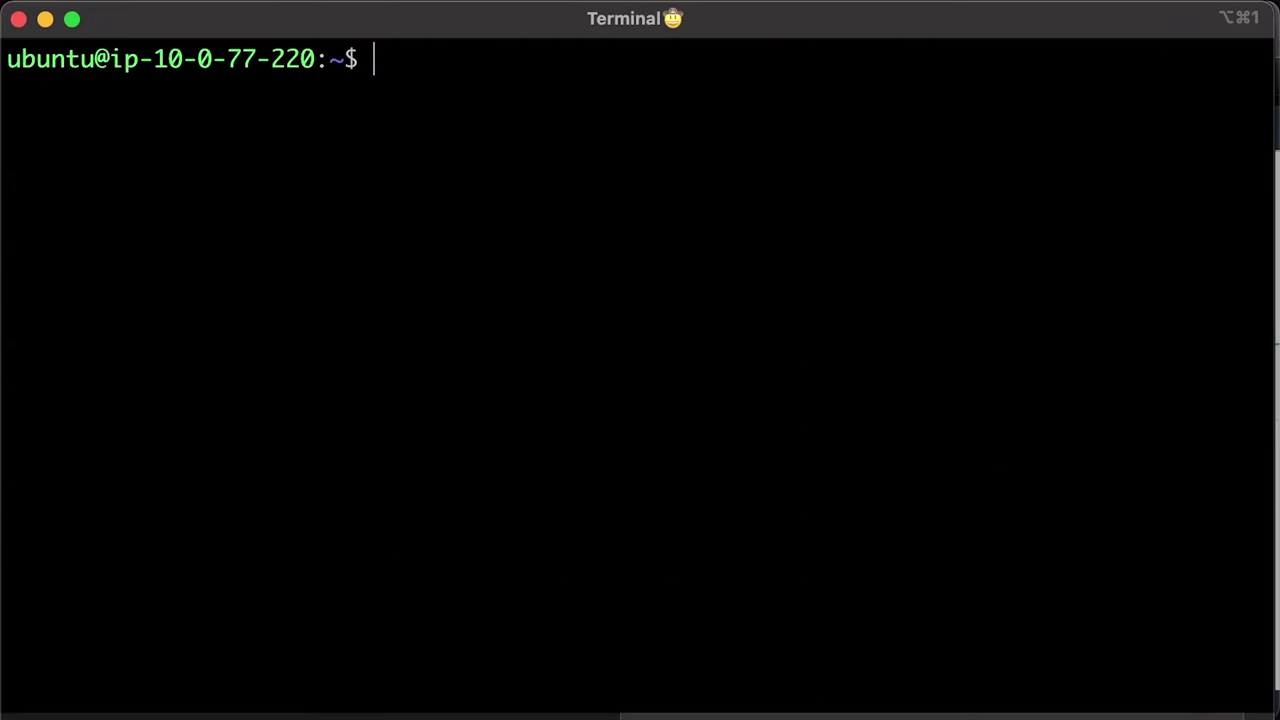
Install nodejs and npm with sudo apt -y install, accepting the preselected services to restart
{"action": "type", "text": "sudo apt -y install nodejs npm"}
{"action": "key", "text": "Return"}
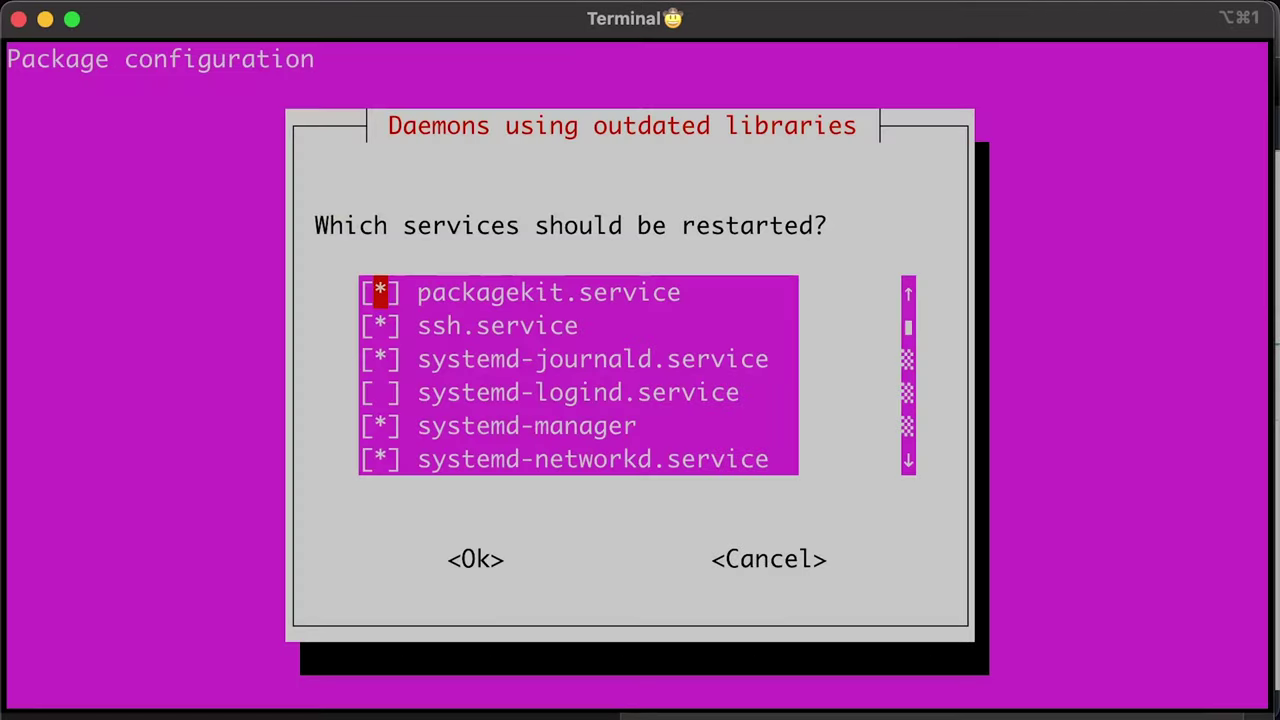
{"action": "key", "text": "Tab"}
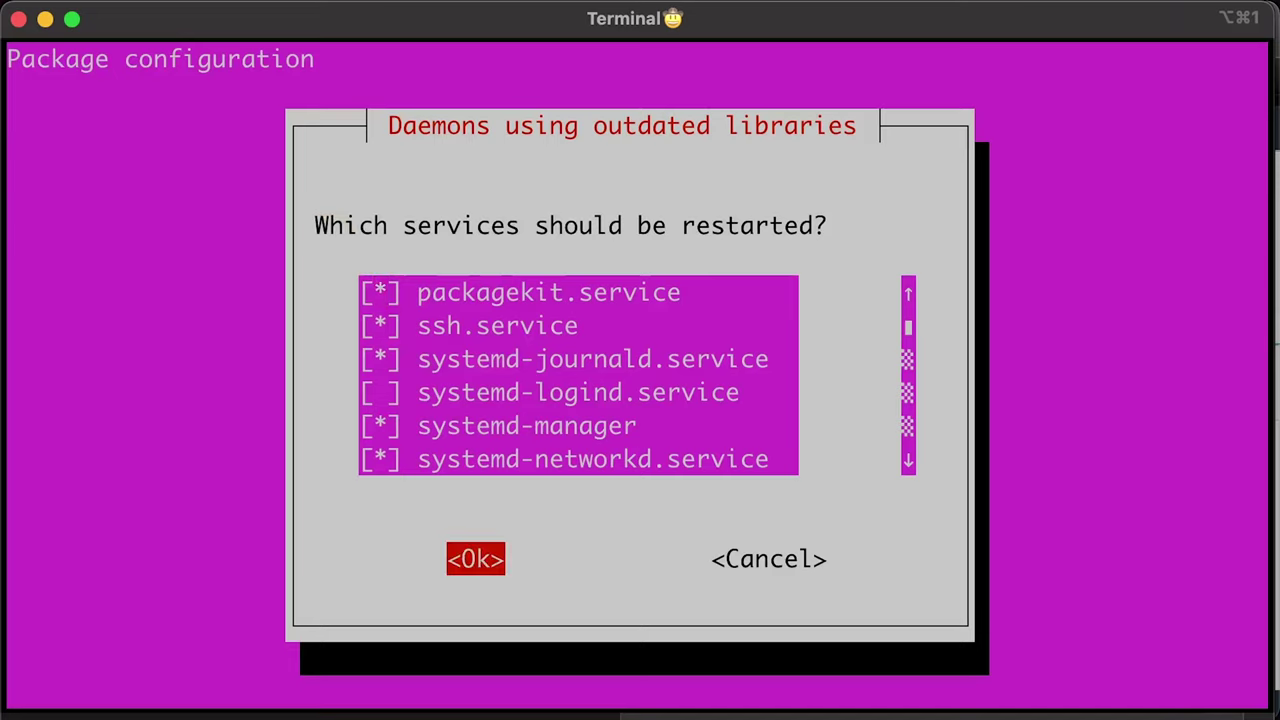
{"action": "key", "text": "Return"}
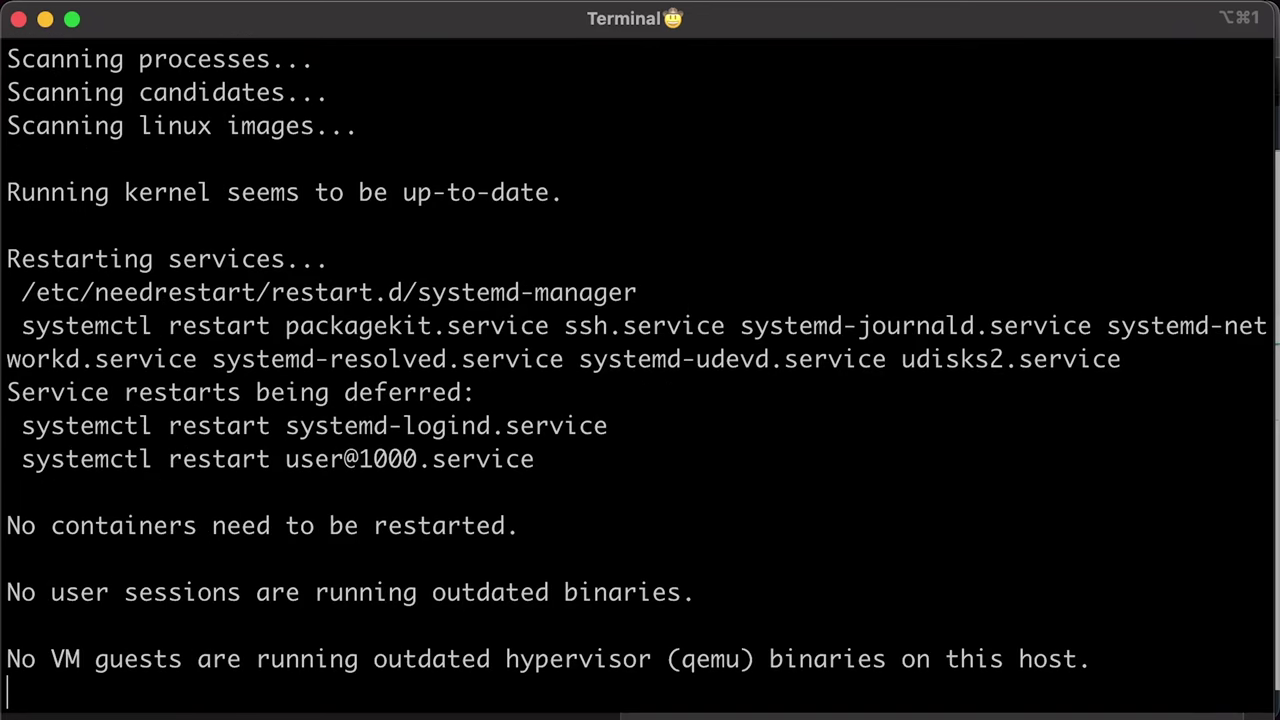
Change to /opt and clone branch 118 of the tutorials.git GitHub repository there with sudo
{"action": "key", "text": "ctrl+l"}
{"action": "type", "text": "cd /opt"}
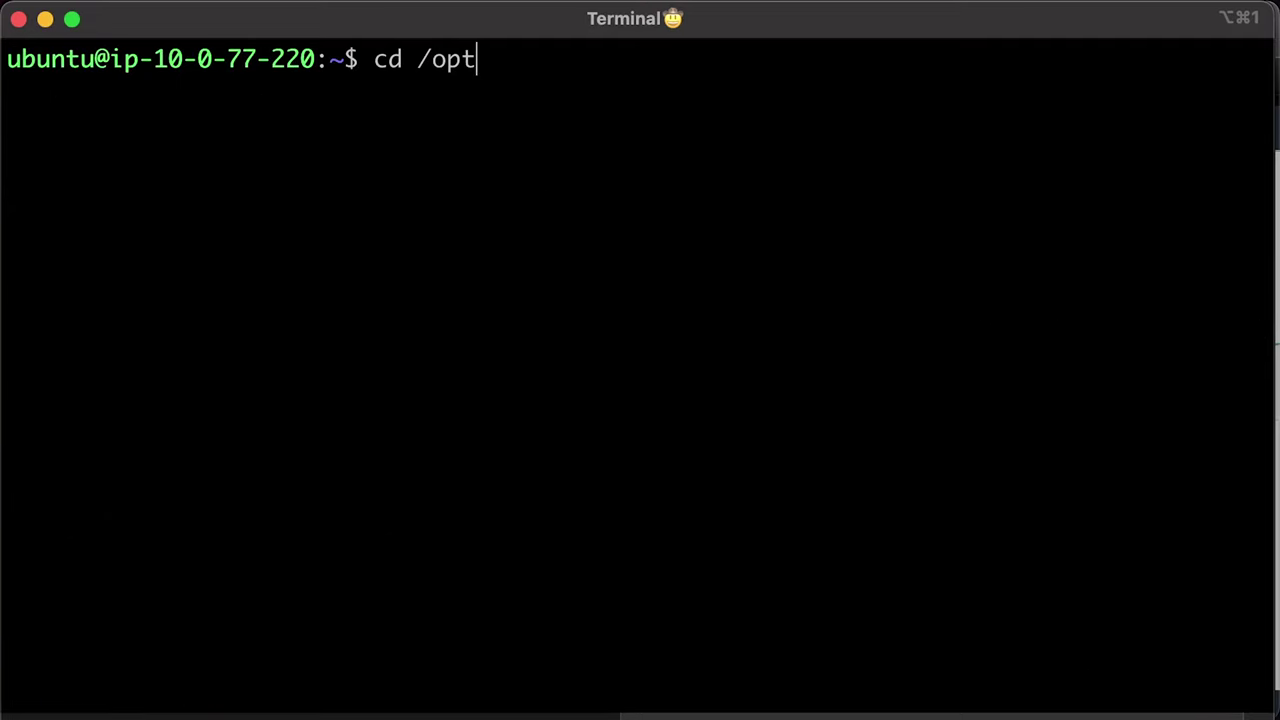
{"action": "key", "text": "Return"}
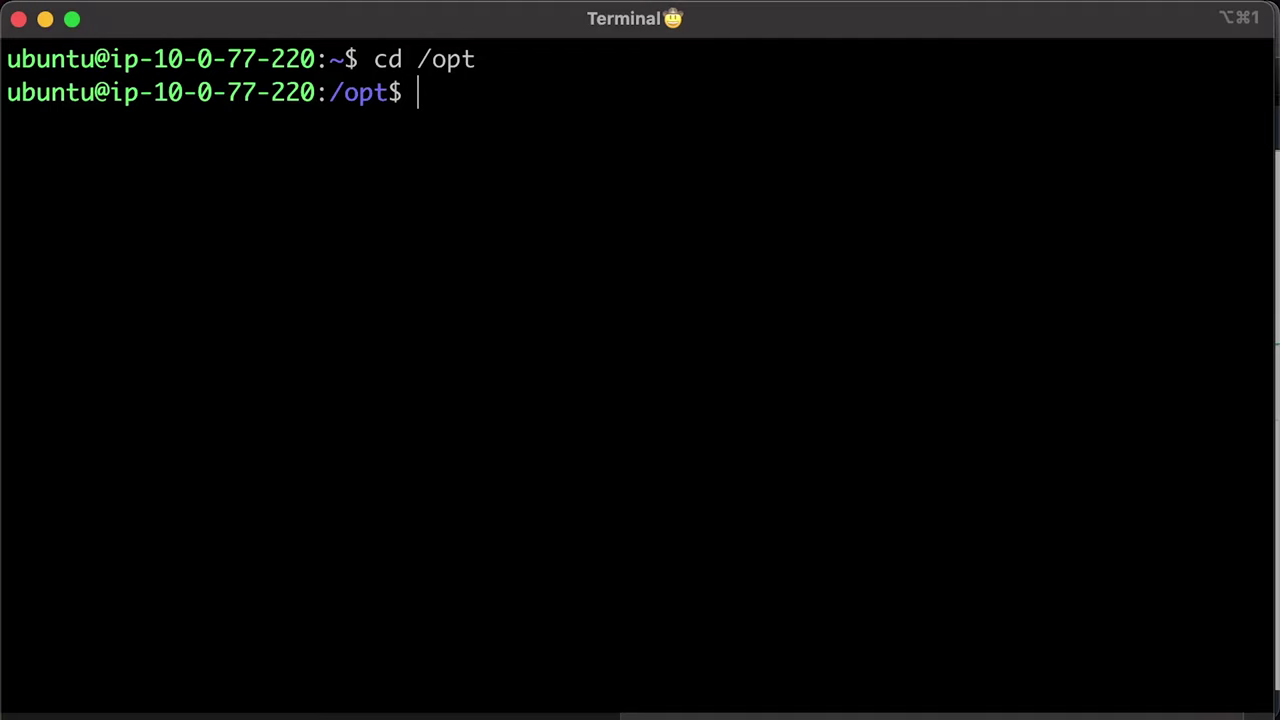
{"action": "key", "text": "ctrl+l"}
{"action": "key", "text": "super+v"}
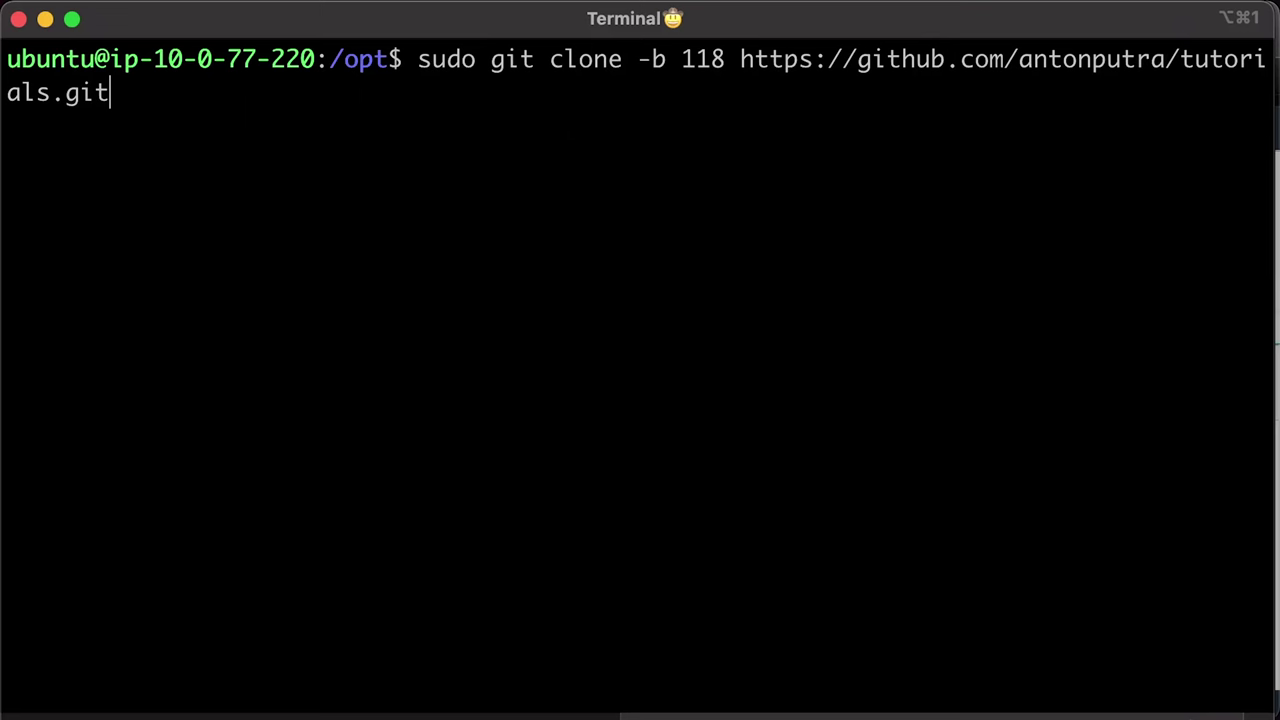
{"action": "key", "text": "Return"}
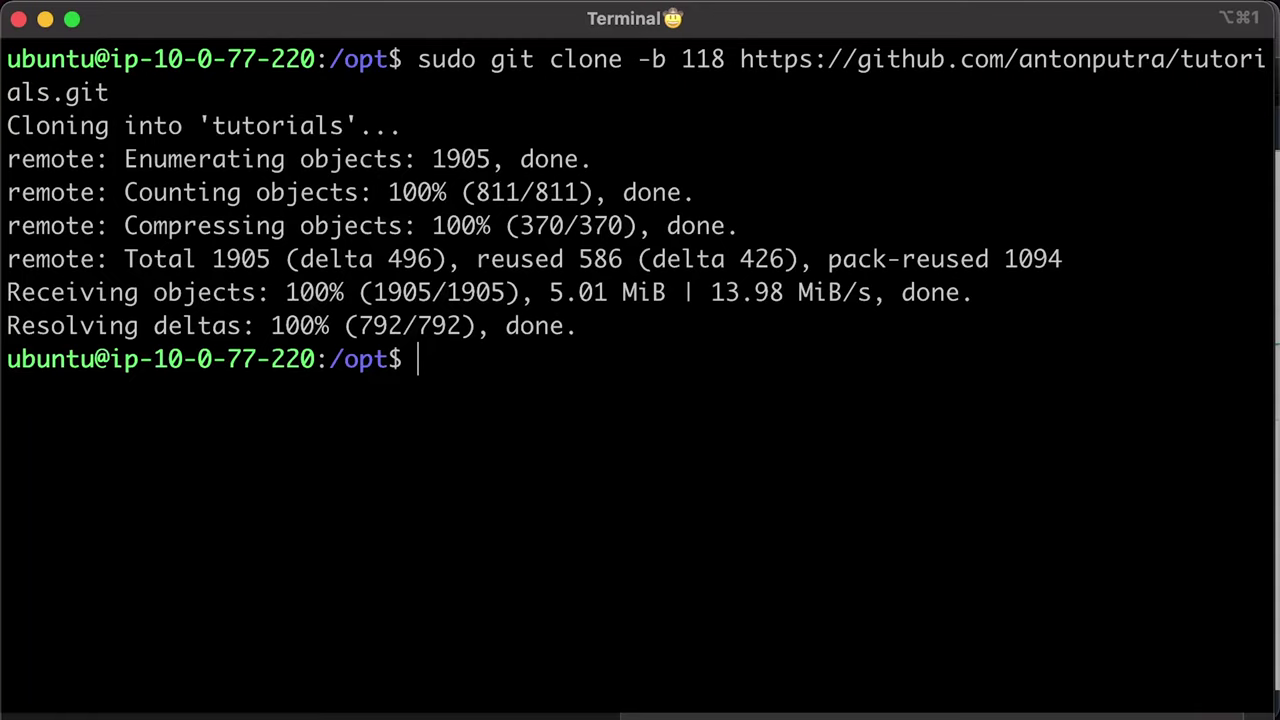
Recursively change the ownership of /opt/tutorials/ to ubuntu:ubuntu with sudo chown -R
{"action": "key", "text": "ctrl+l"}
{"action": "type", "text": "sudo chown -R ubuntu:ubuntu /opt/tutorials/"}
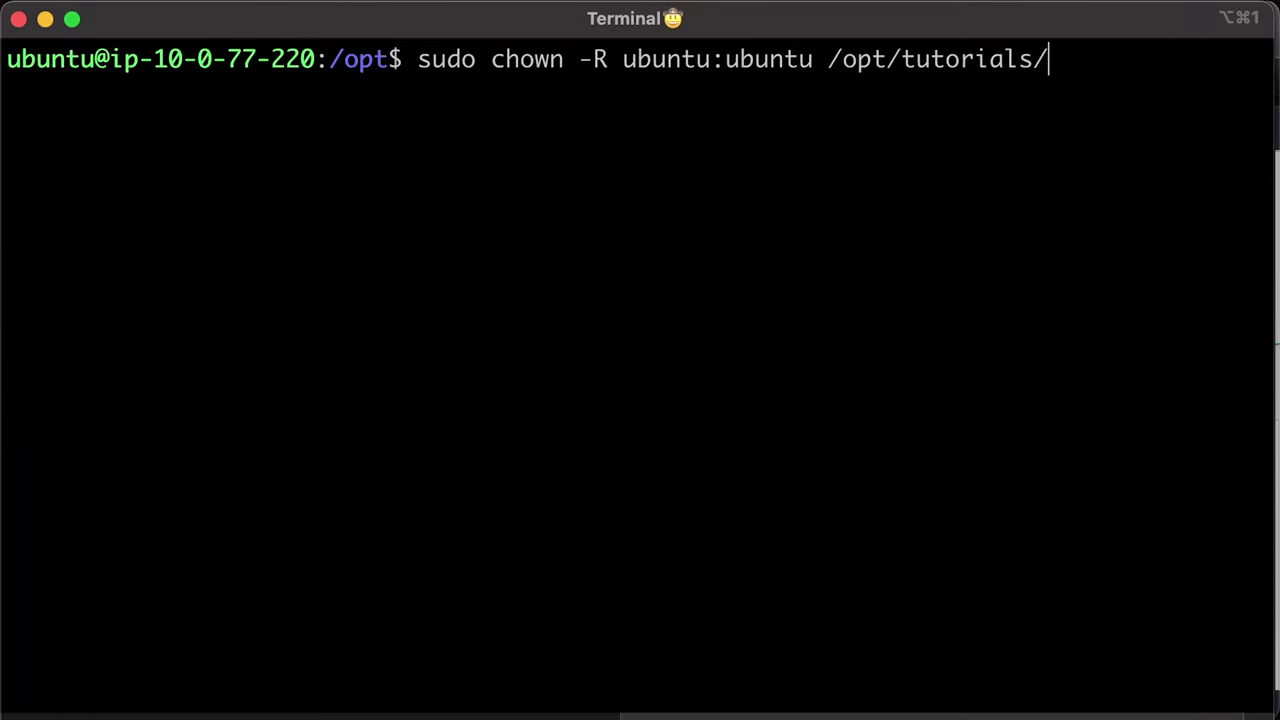
{"action": "key", "text": "Return"}
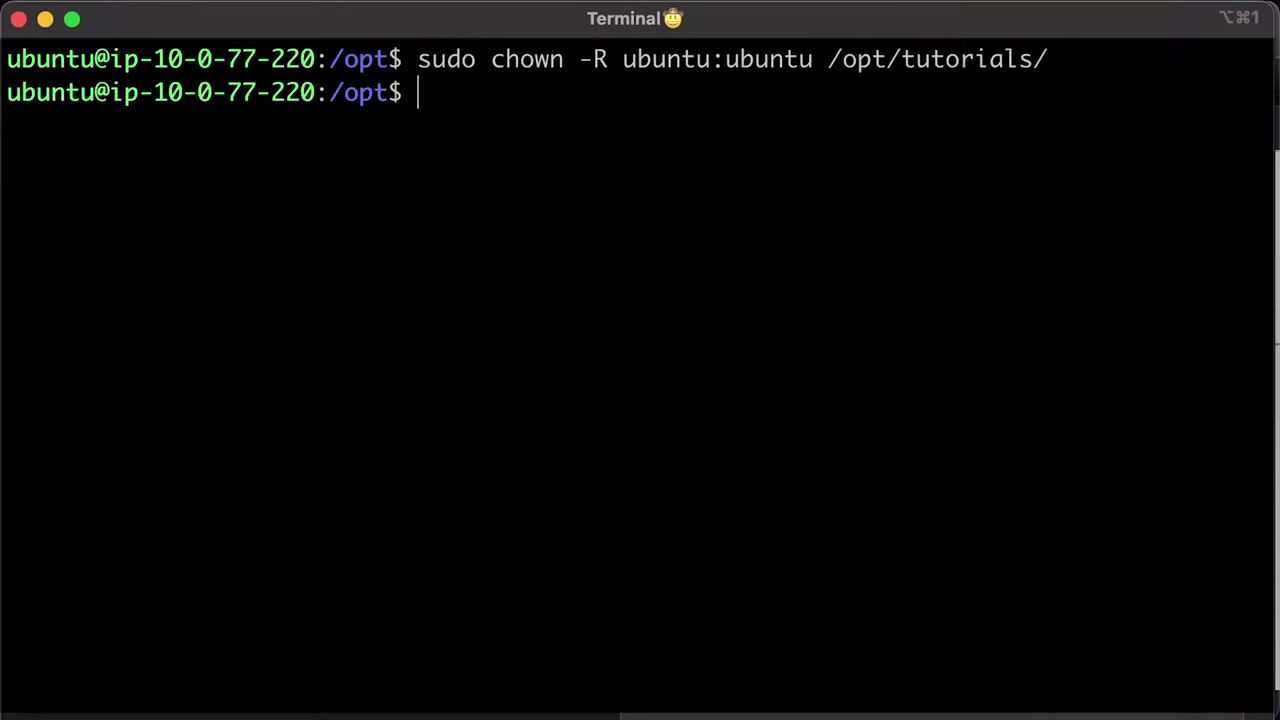
Change to tutorials/lessons/118/my-app/ and install the app's dependencies with npm ci
{"action": "key", "text": "ctrl+l"}
{"action": "type", "text": "cd tutorials/lessons/118/my-app/"}
{"action": "key", "text": "Return"}
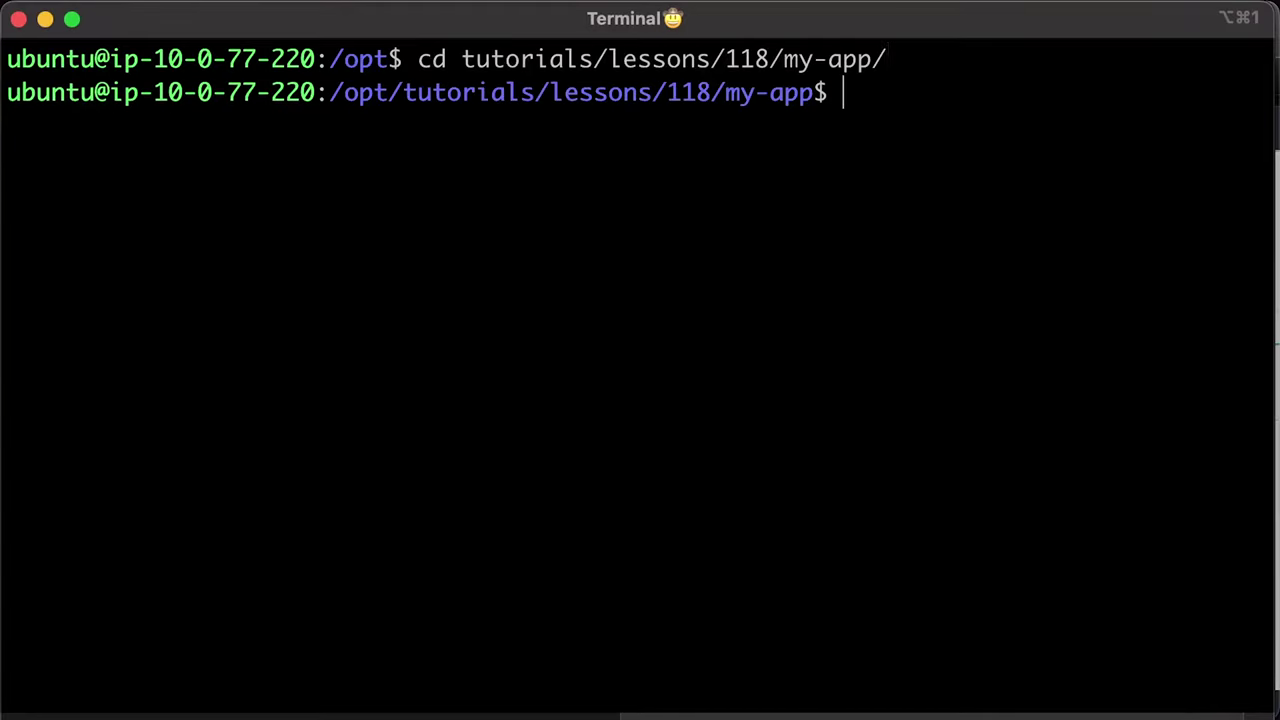
{"action": "key", "text": "ctrl+l"}
{"action": "type", "text": "npm ci"}
{"action": "key", "text": "Return"}
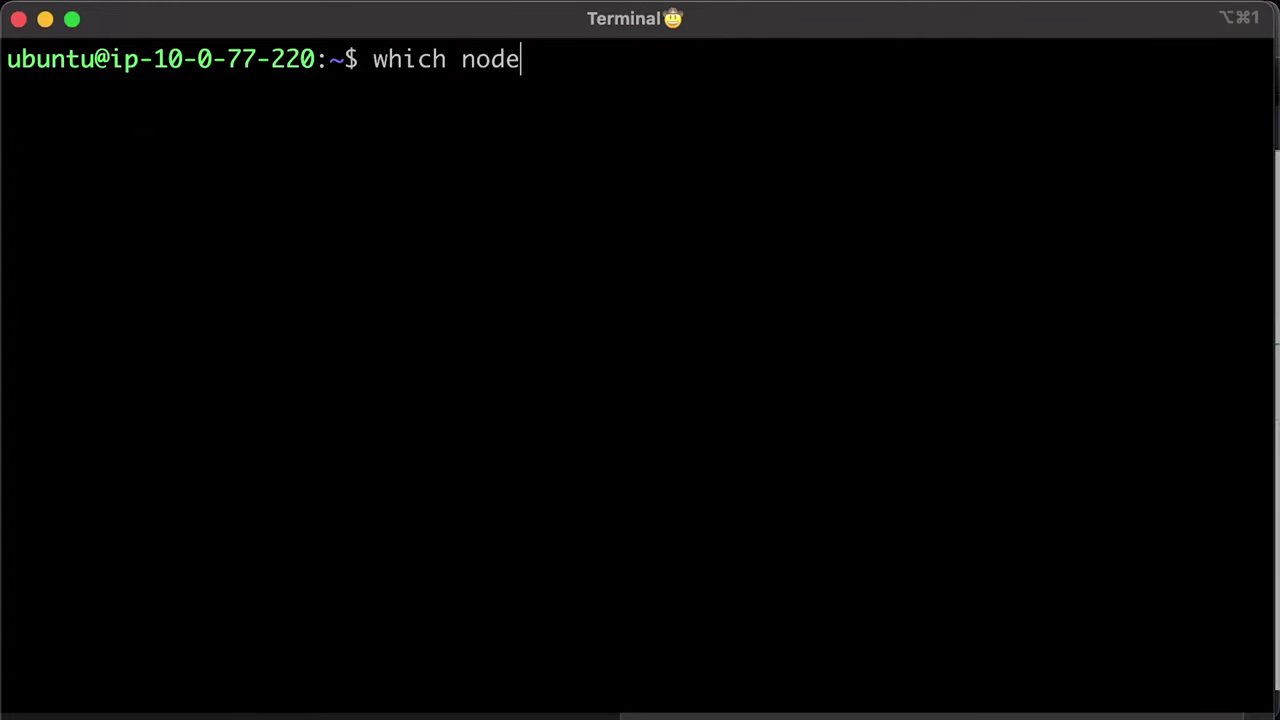
Check the path with which node, and use sudo vim to fill /etc/systemd/system/my-app.service with a unit that runs /opt/tutorials/lessons/118/my-app/app.js under /usr/bin/node
{"action": "key", "text": "Return"}
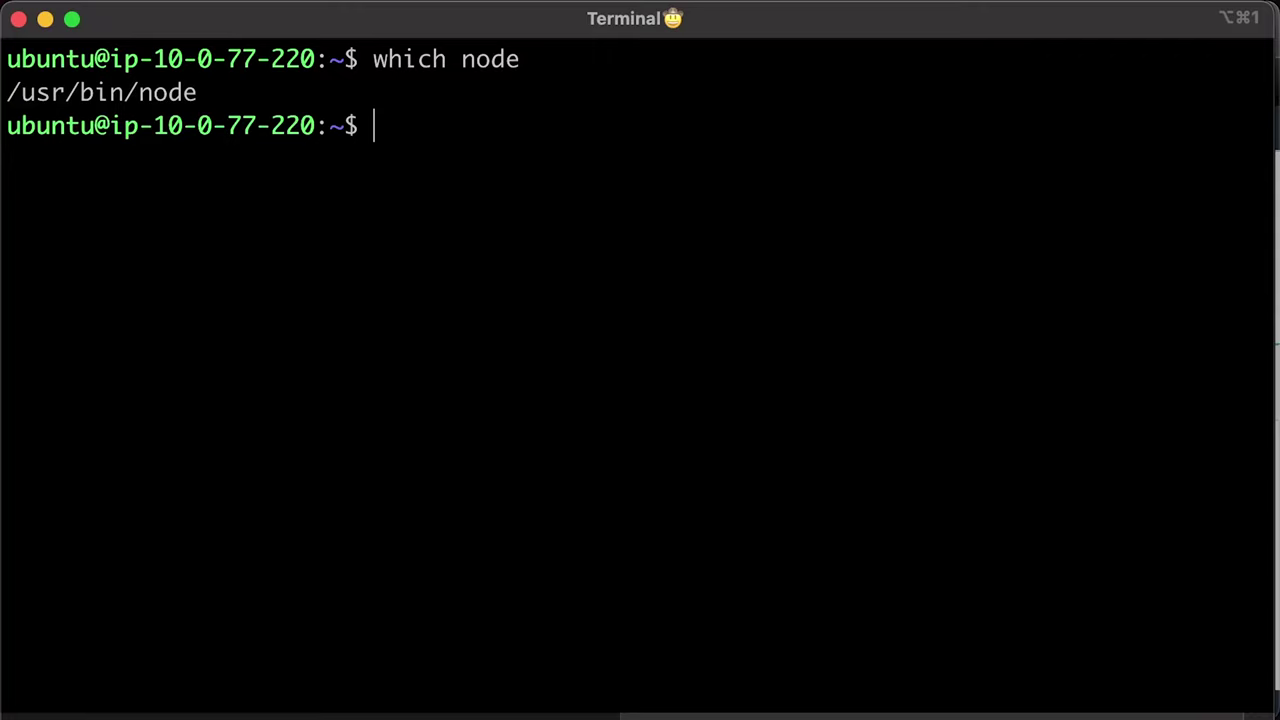
{"action": "key", "text": "super+v"}
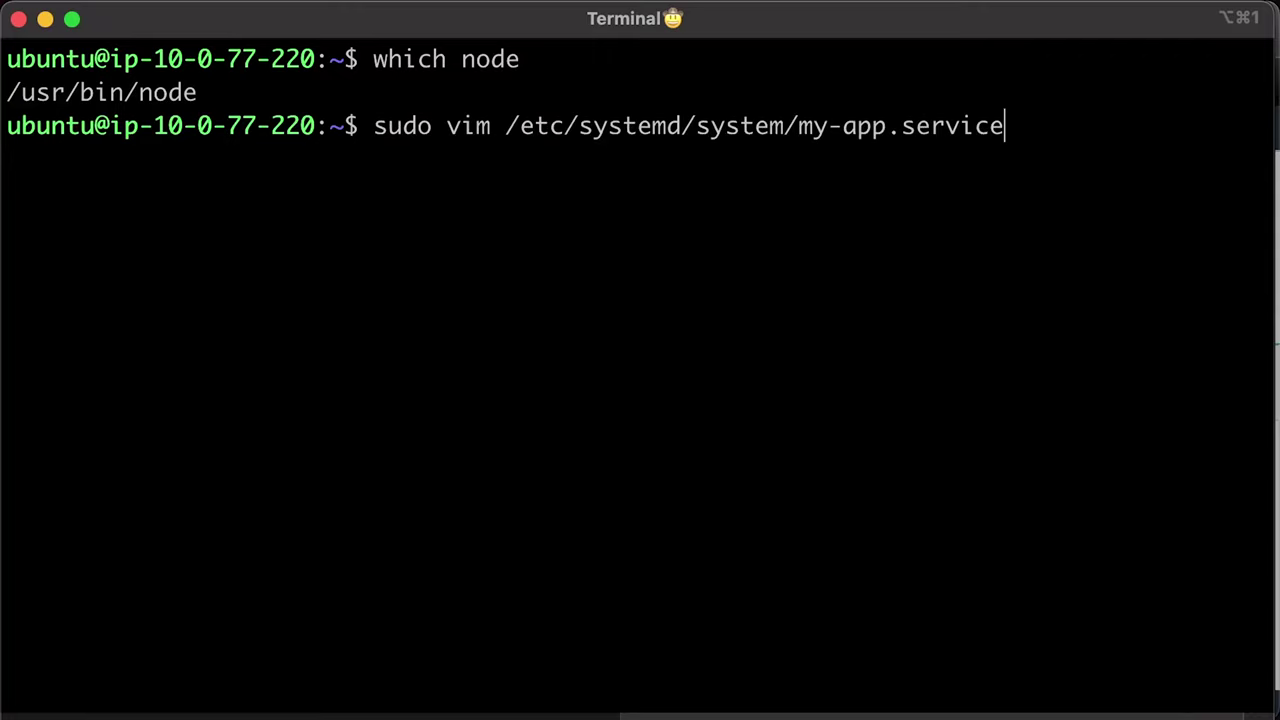
{"action": "key", "text": "Return"}
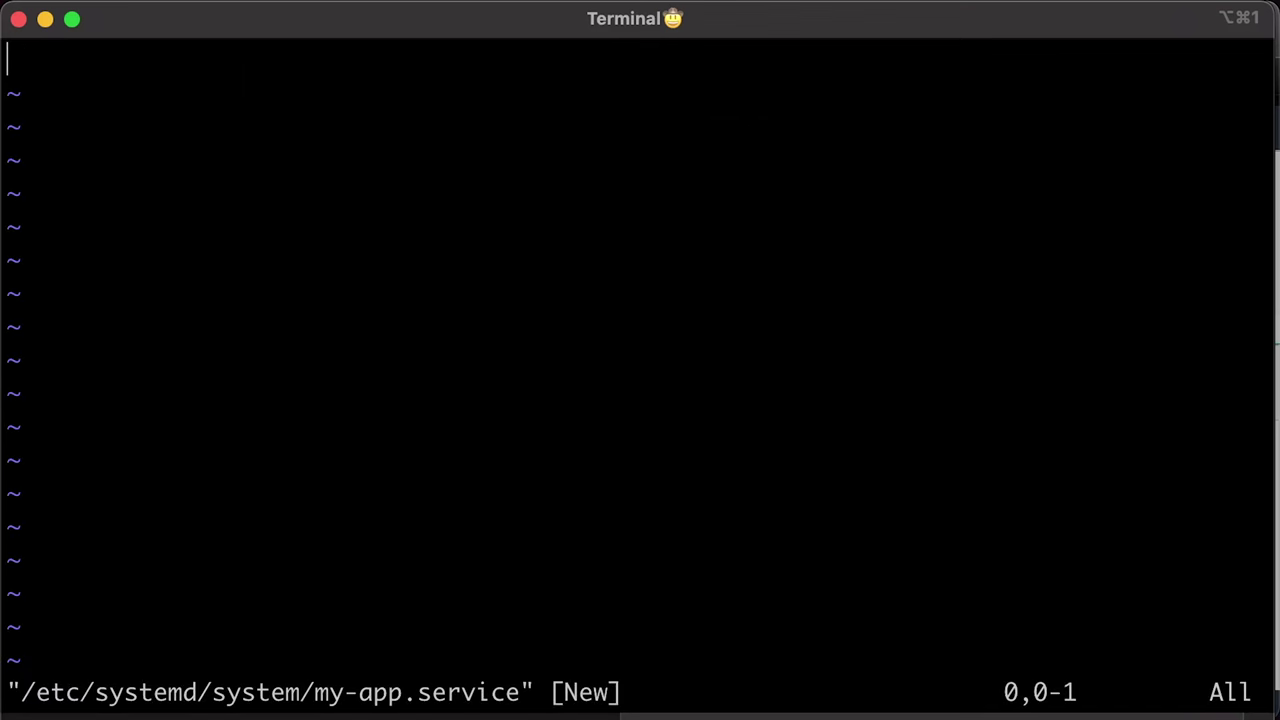
{"action": "key", "text": "i"}
{"action": "key", "text": "super+v"}
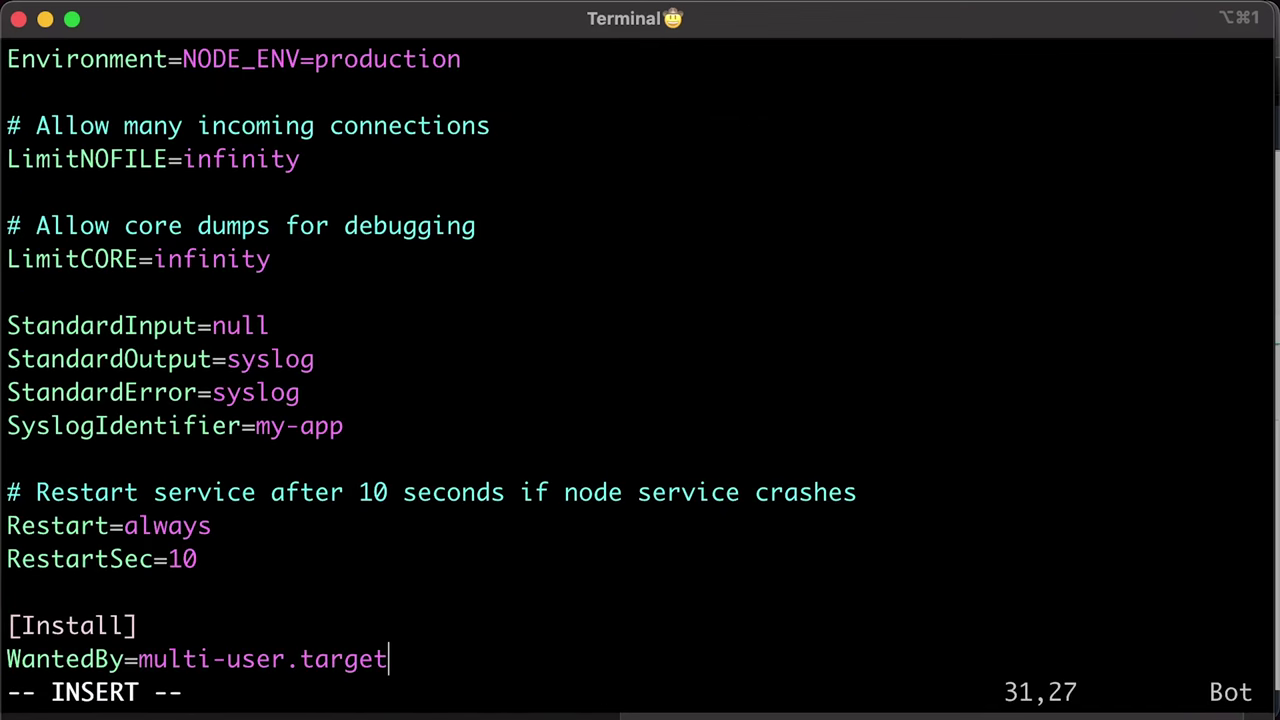
Review the my-app.service unit file from the Unit section through the service, environment, limit and restart settings to the Install section
{"action": "key", "text": "Up"}
{"action": "key", "text": "Up"}
{"action": "key", "text": "Up"}
{"action": "key", "text": "Up"}
{"action": "key", "text": "Up"}
{"action": "key", "text": "Up"}
{"action": "key", "text": "Up"}
{"action": "key", "text": "Up"}
{"action": "key", "text": "Up"}
{"action": "key", "text": "Up"}
{"action": "key", "text": "Up"}
{"action": "key", "text": "Up"}
{"action": "key", "text": "Up"}
{"action": "key", "text": "Up"}
{"action": "key", "text": "Up"}
{"action": "key", "text": "Up"}
{"action": "key", "text": "Up"}
{"action": "key", "text": "Up"}
{"action": "key", "text": "Up"}
{"action": "key", "text": "Up"}
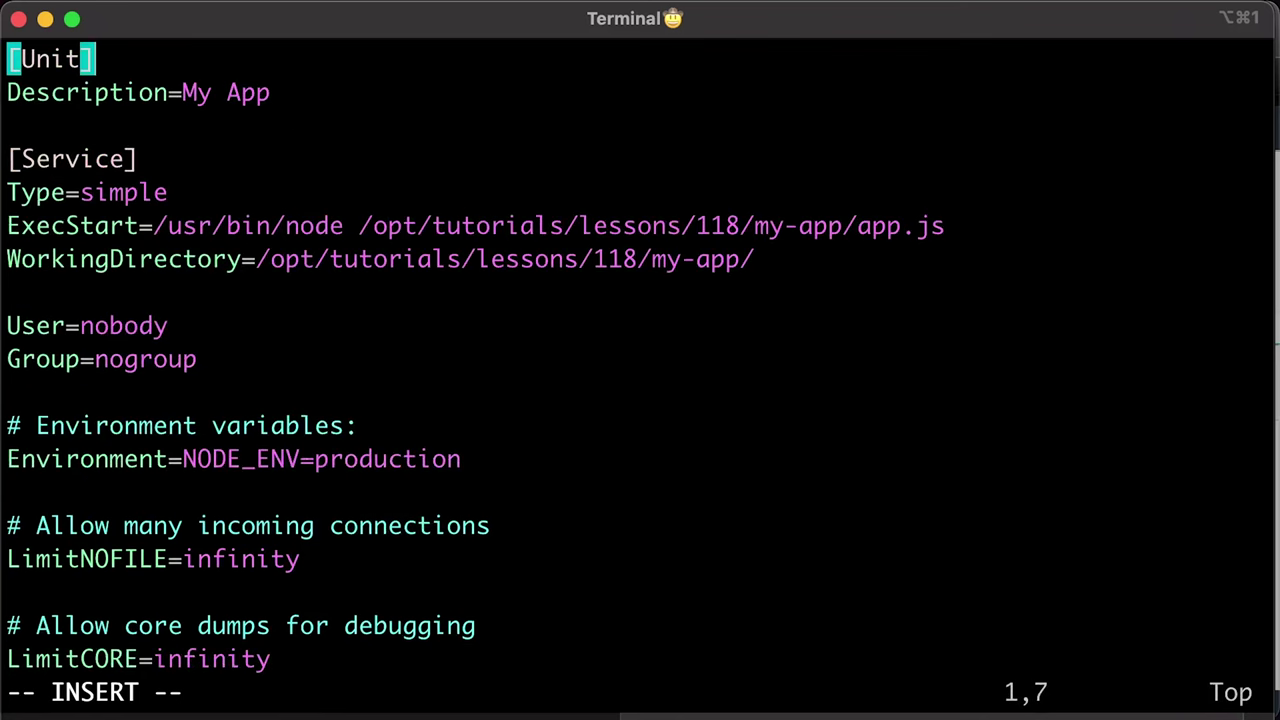
{"action": "key", "text": "Down"}
{"action": "key", "text": "Down"}
{"action": "key", "text": "Down"}
{"action": "key", "text": "Down"}
{"action": "key", "text": "Down"}
{"action": "key", "text": "Down"}
{"action": "key", "text": "Down"}
{"action": "key", "text": "Down"}
{"action": "key", "text": "Down"}
{"action": "key", "text": "Down"}
{"action": "key", "text": "Down"}
{"action": "key", "text": "Down"}
{"action": "key", "text": "Down"}
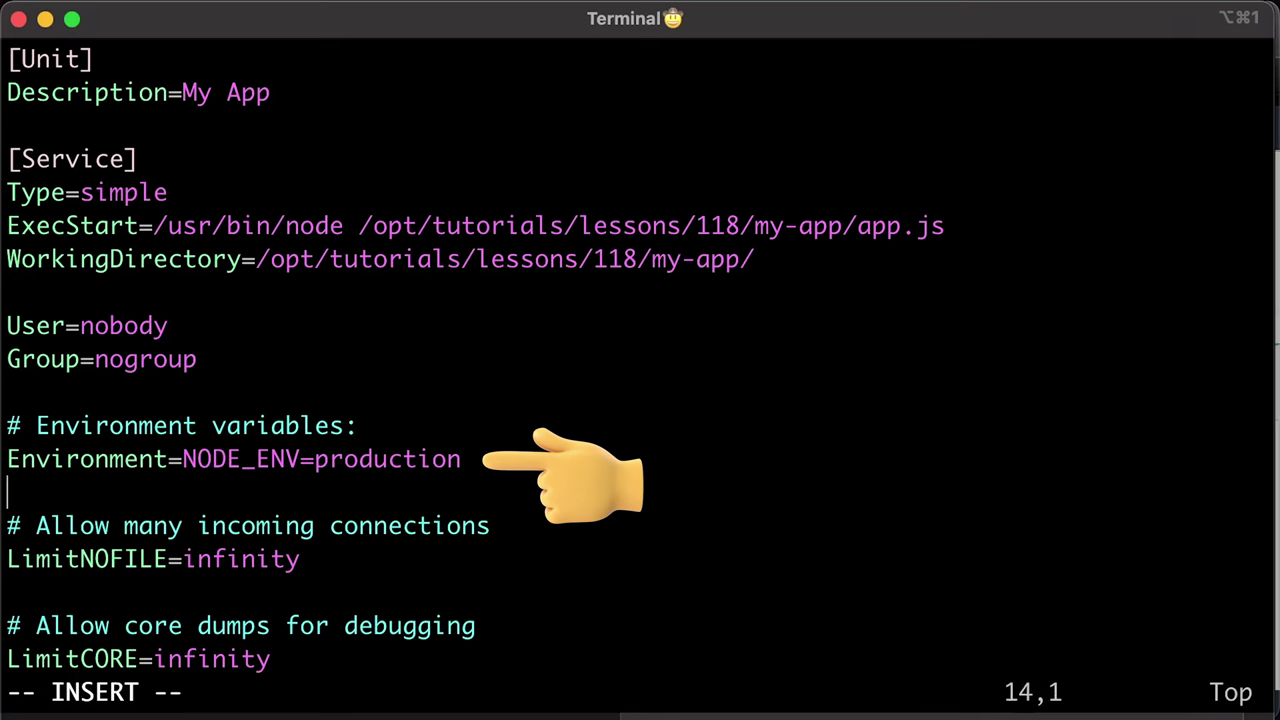
{"action": "scroll", "coordinate": [640, 360], "scroll_direction": "down", "scroll_amount": 4}
{"action": "left_click", "coordinate": [344, 459]}
{"action": "scroll", "coordinate": [640, 360], "scroll_direction": "down", "scroll_amount": 1}
{"action": "left_click", "coordinate": [388, 659]}
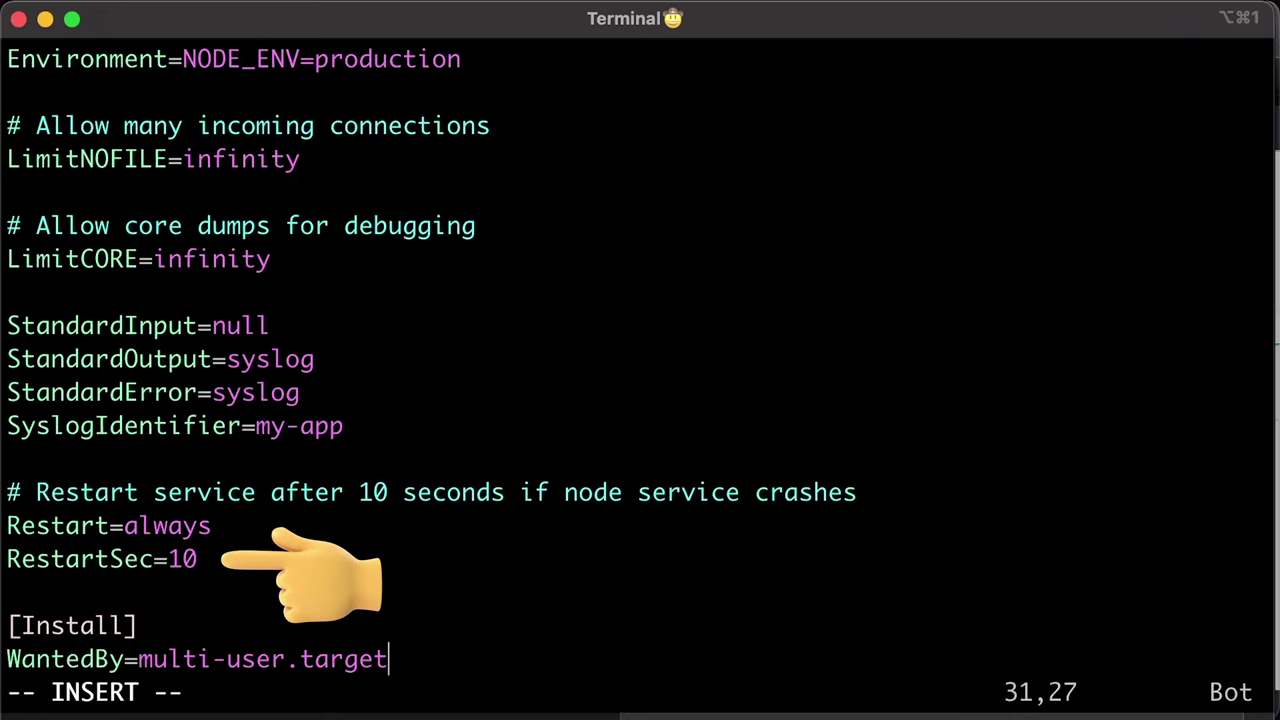
Save the my-app.service file and quit vim with :wq
{"action": "key", "text": "Escape"}
{"action": "type", "text": ":wq"}
{"action": "key", "text": "Return"}
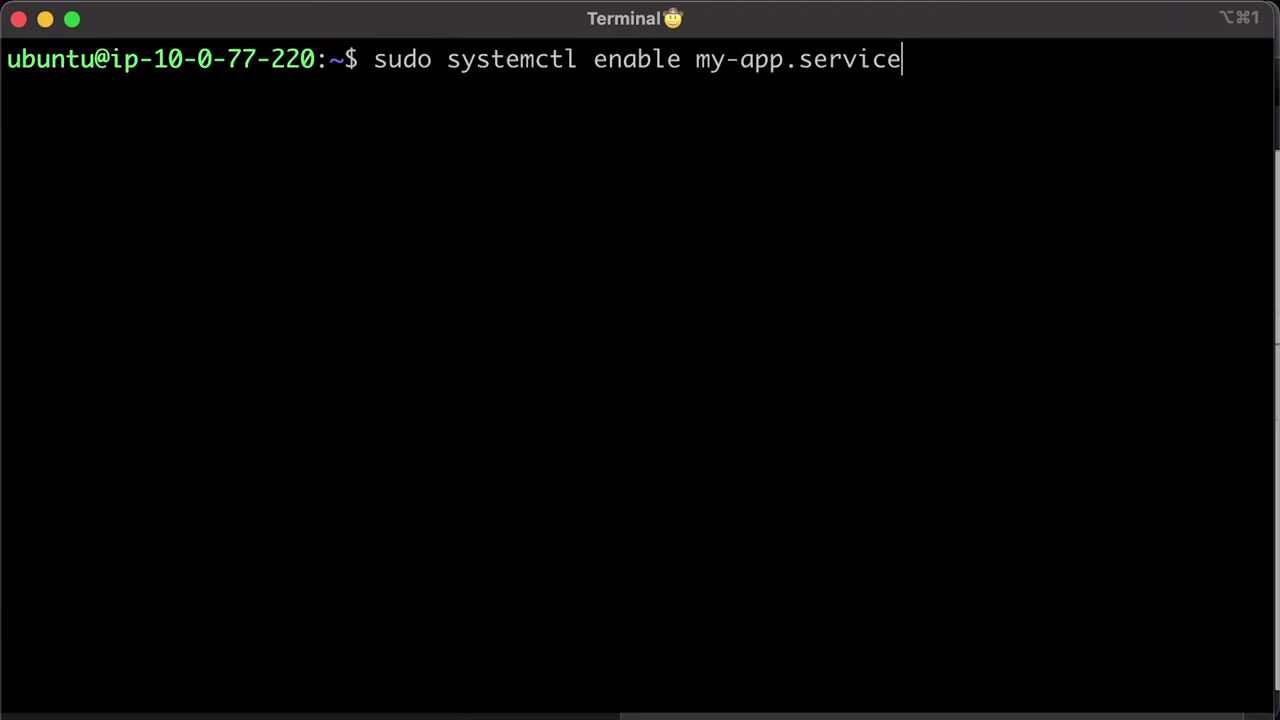
Enable and start my-app.service with sudo systemctl
{"action": "key", "text": "Return"}
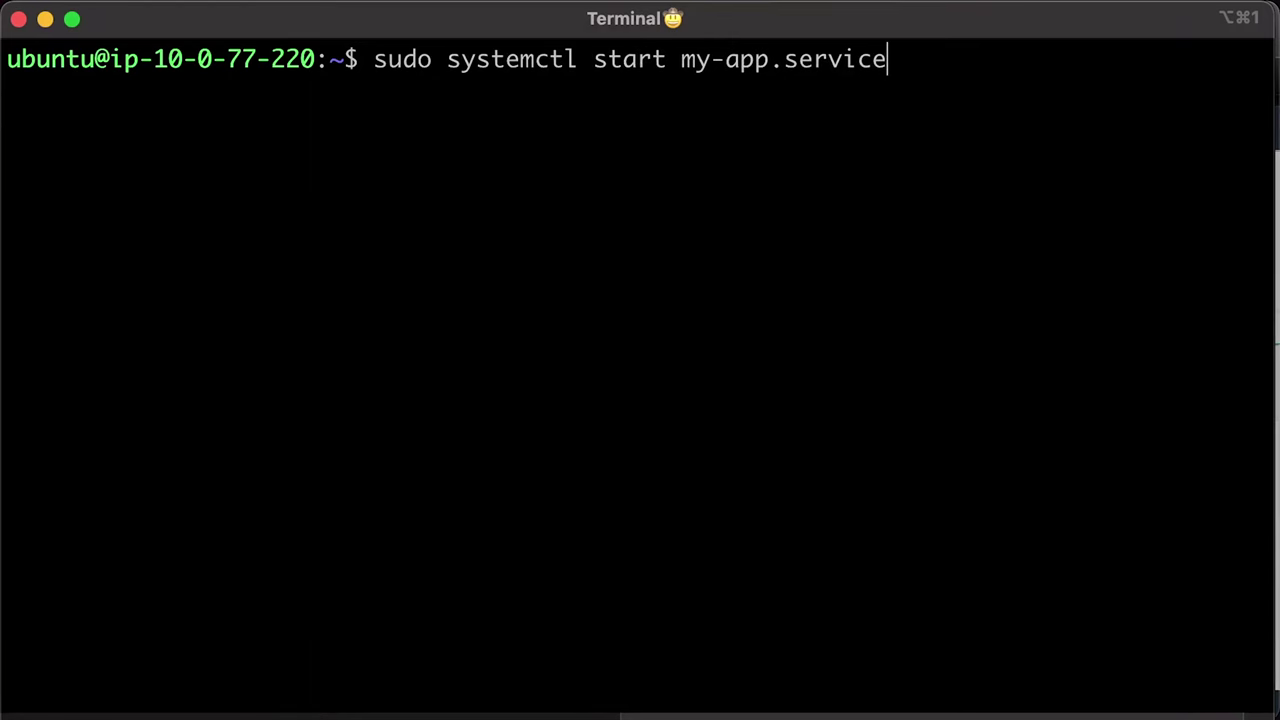
{"action": "key", "text": "Return"}
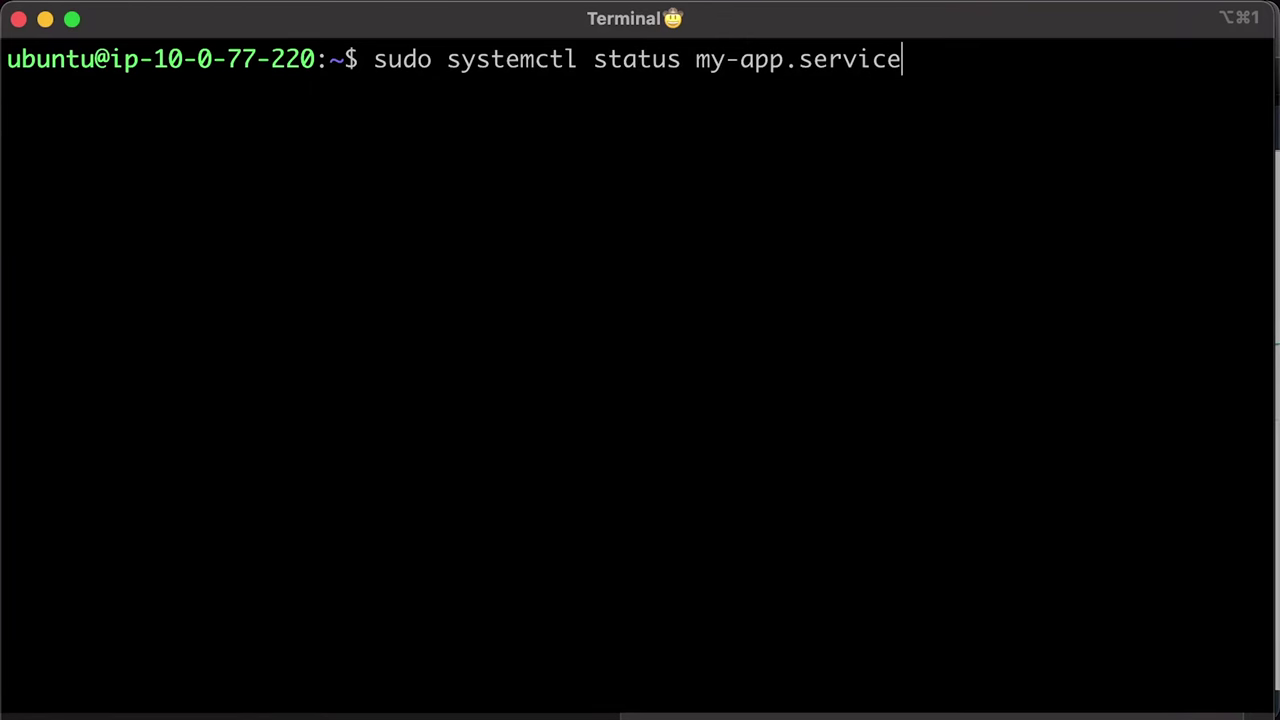
Check the status of my-app.service and follow its logs with journalctl -u my-app -f --no-pager
{"action": "key", "text": "Return"}
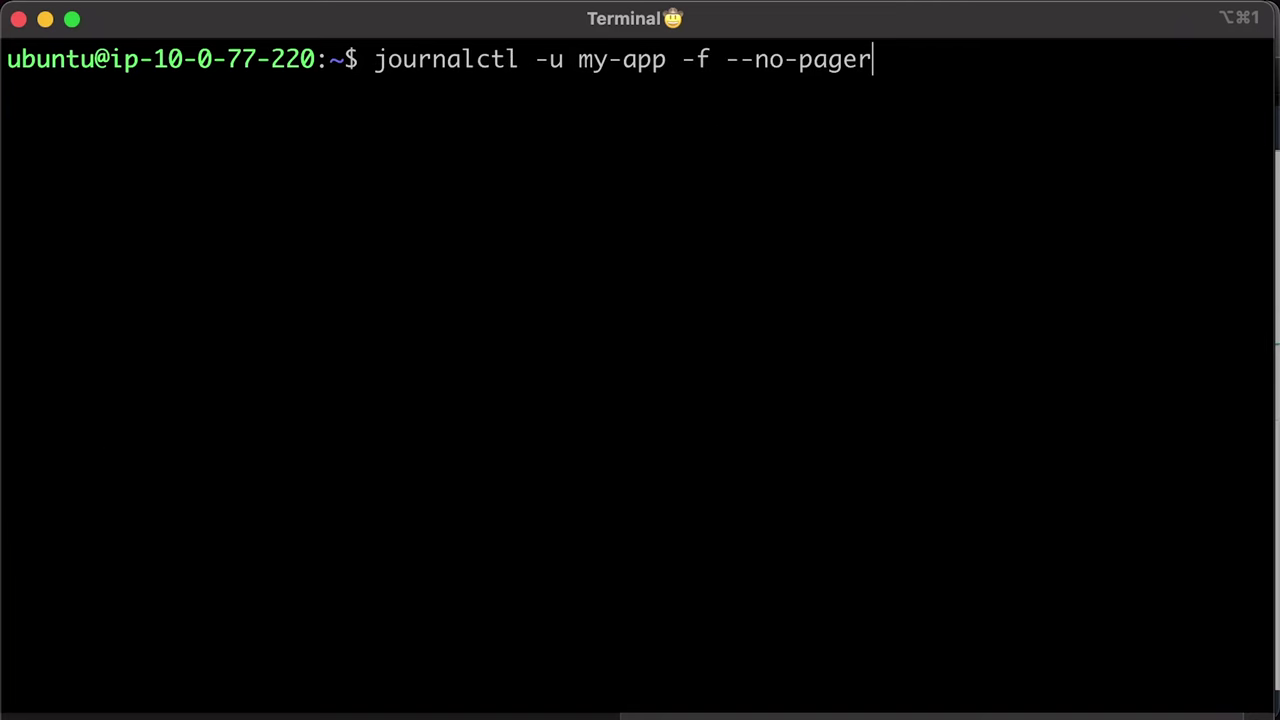
{"action": "key", "text": "Return"}
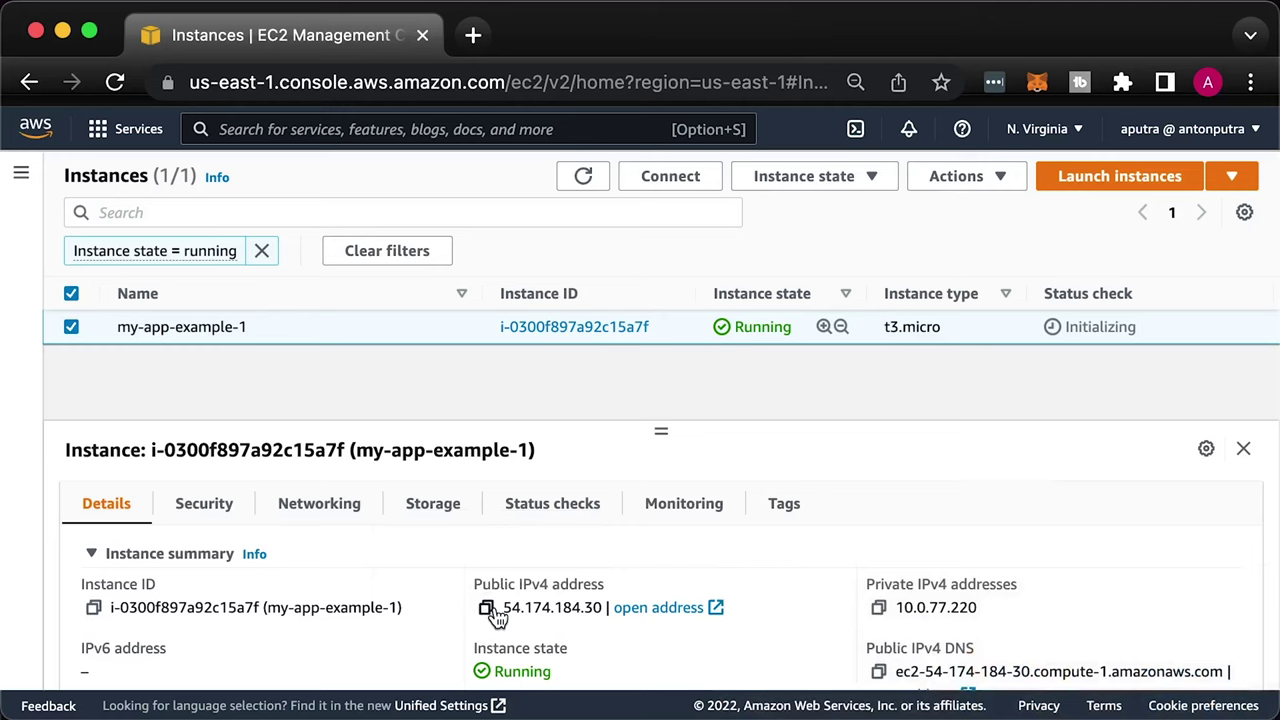
{"action": "left_click", "coordinate": [488, 606]}
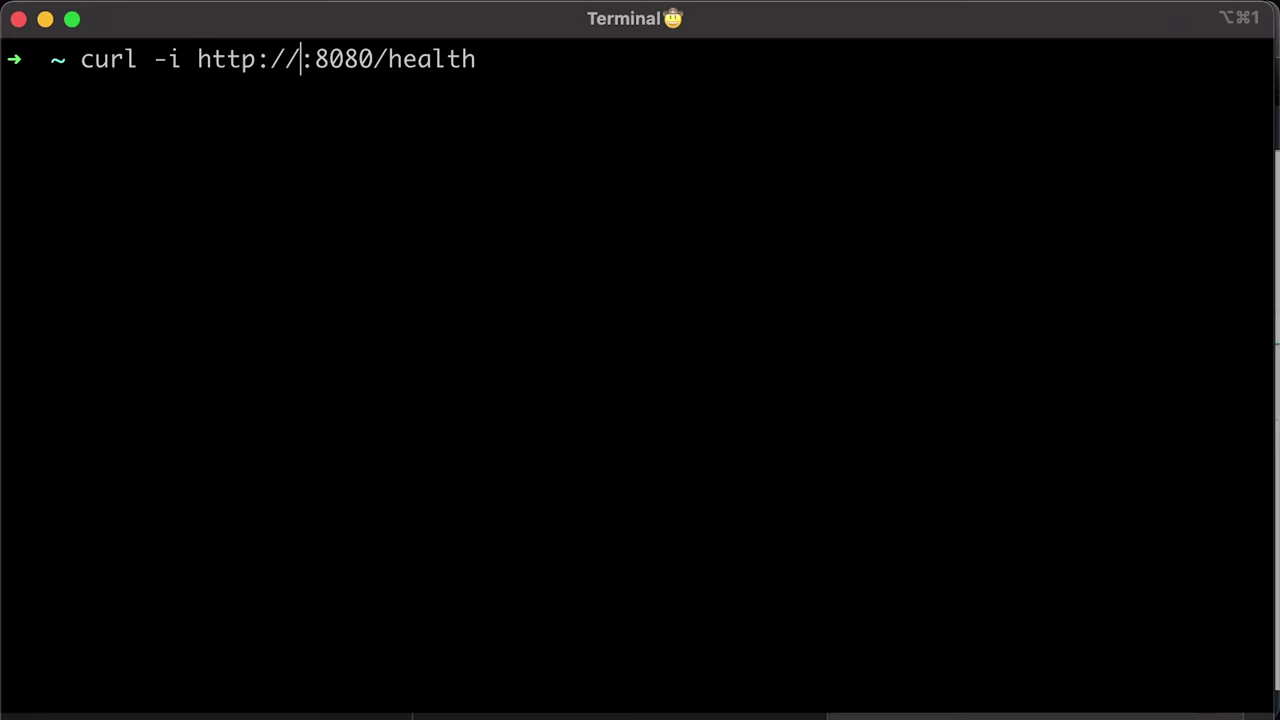
{"action": "key", "text": "super+v"}
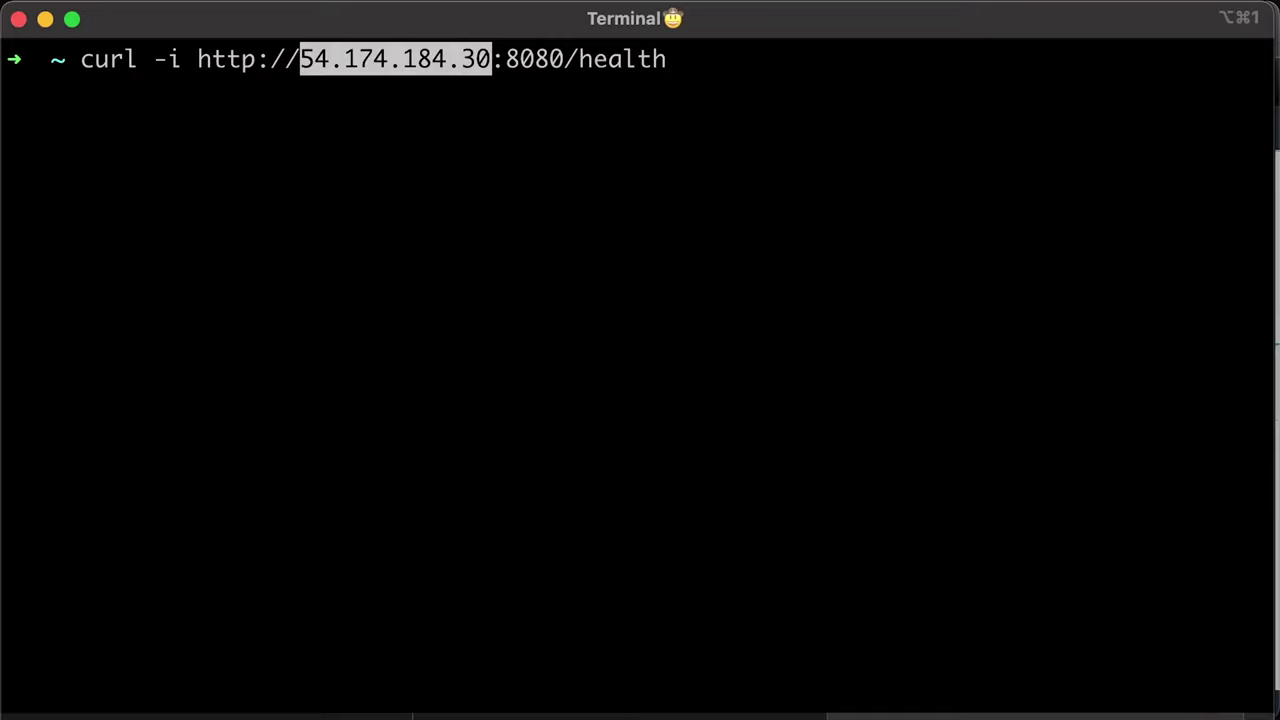
{"action": "key", "text": "Right"}
{"action": "key", "text": "Right"}
{"action": "key", "text": "Right"}
{"action": "key", "text": "Right"}
{"action": "key", "text": "Right"}
{"action": "key", "text": "Right"}
{"action": "key", "text": "Right"}
{"action": "key", "text": "Right"}
{"action": "key", "text": "Right"}
{"action": "key", "text": "Right"}
{"action": "key", "text": "Right"}
{"action": "key", "text": "Right"}
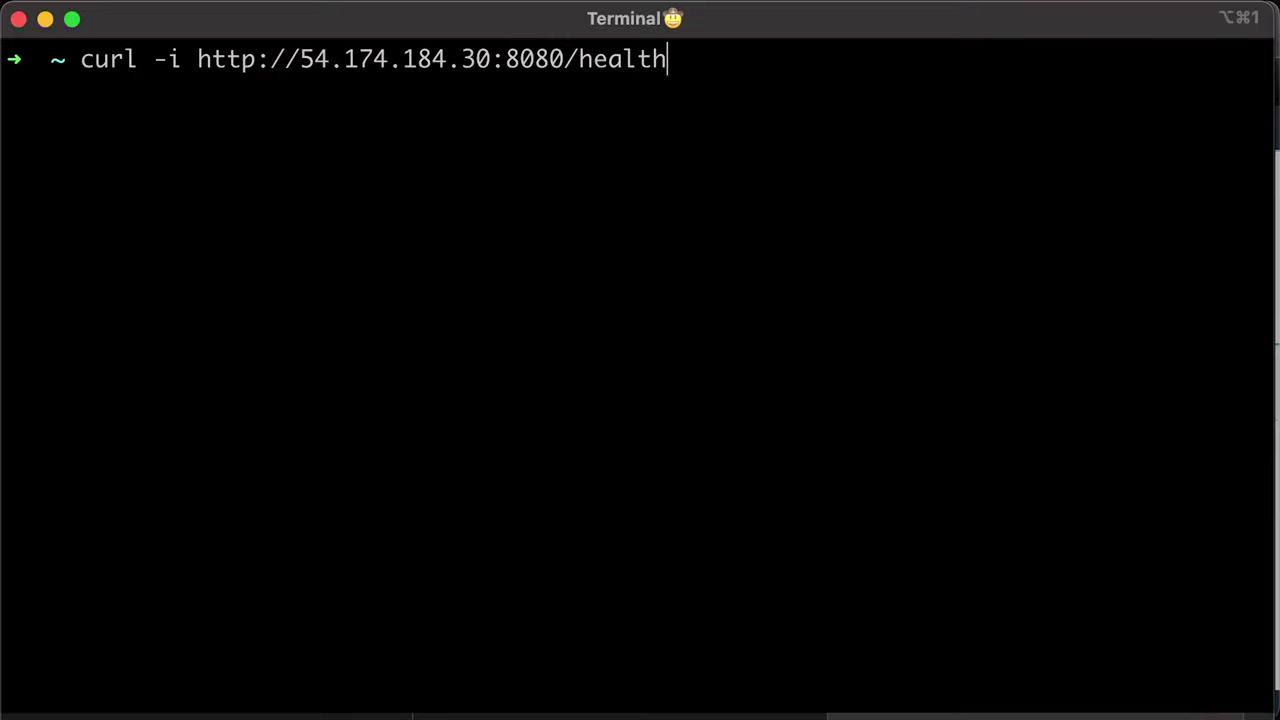
{"action": "key", "text": "Return"}
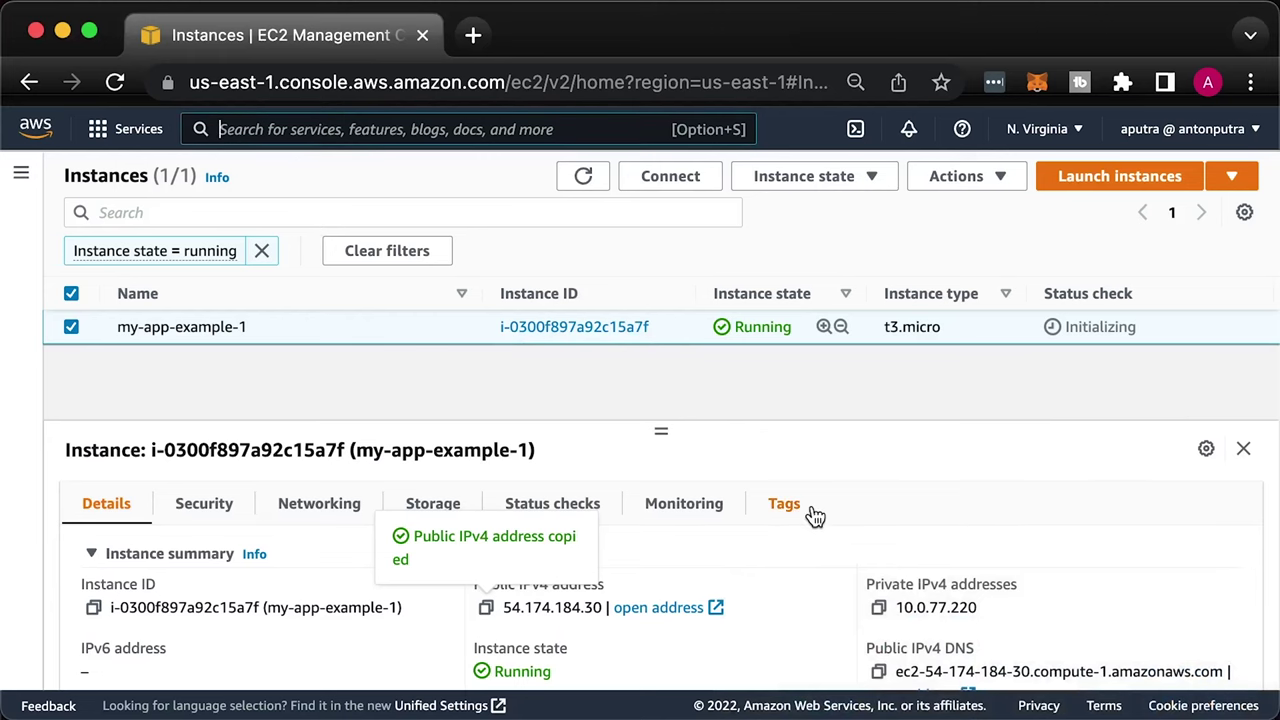
Open the API Gateway service in the AWS console and start building an HTTP API
{"action": "key", "text": "alt+s"}
{"action": "type", "text": "apig"}
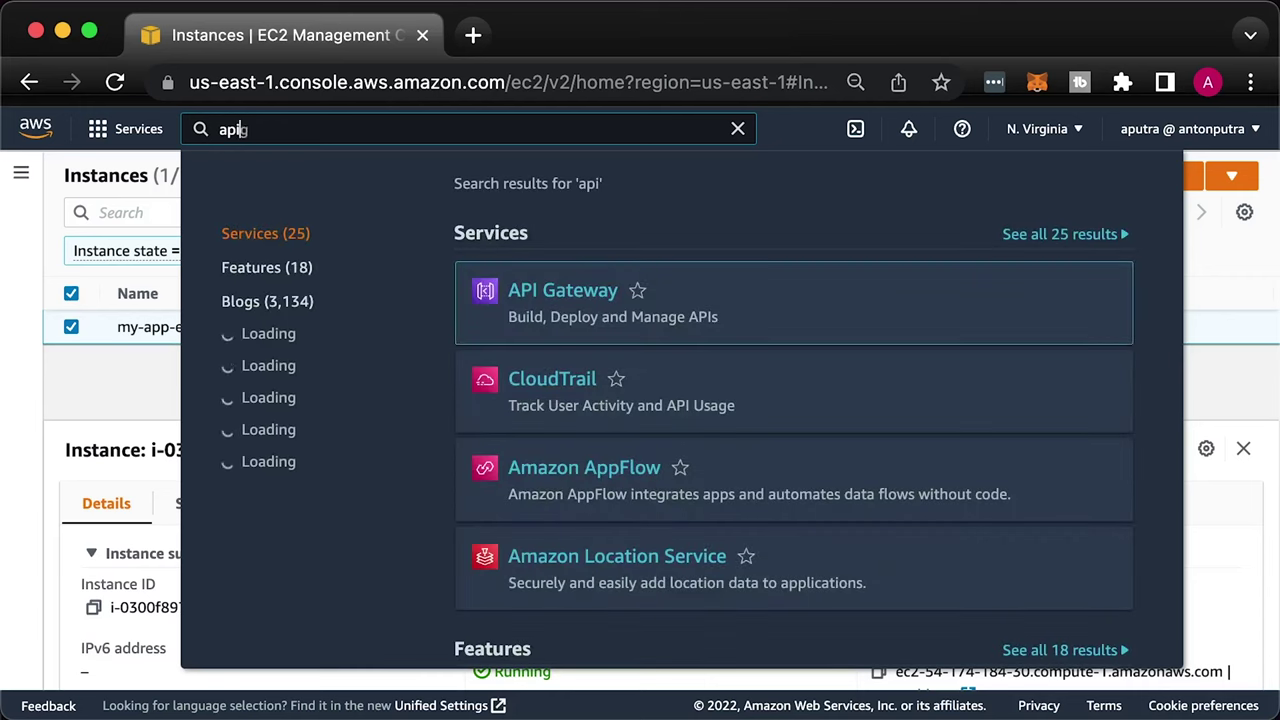
{"action": "key", "text": "Return"}
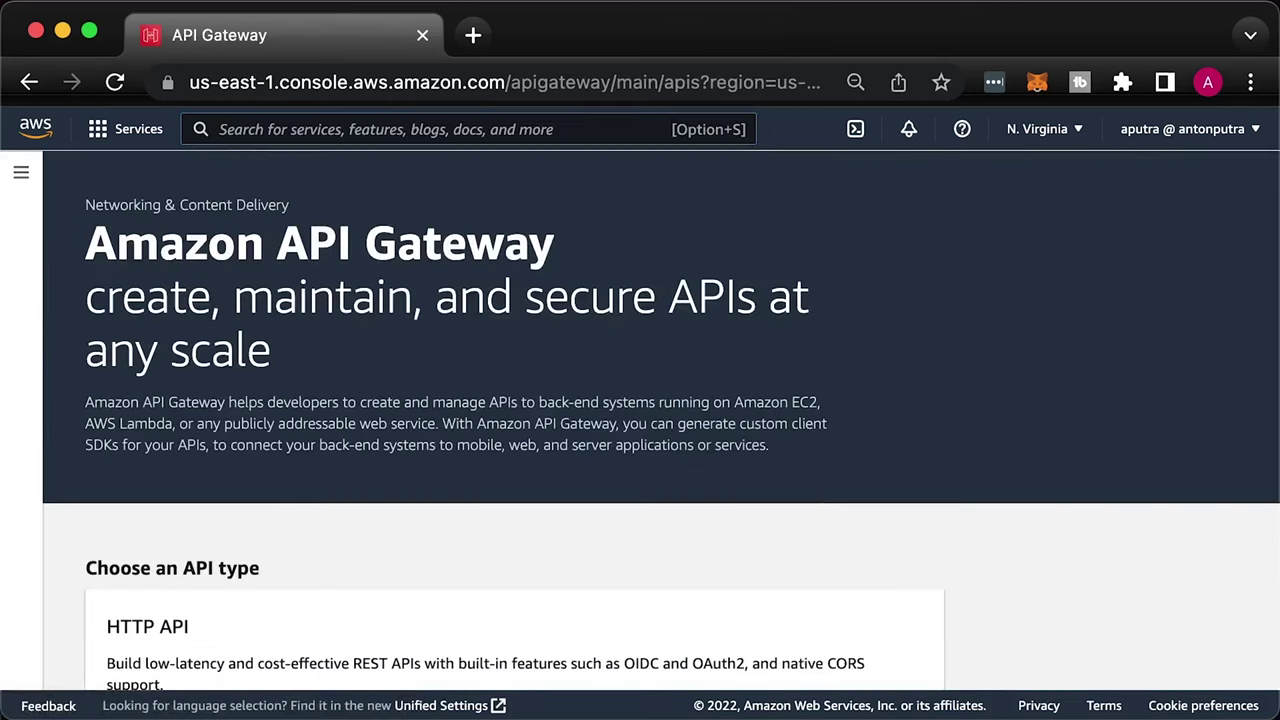
{"action": "scroll", "coordinate": [1026, 562], "scroll_direction": "down", "scroll_amount": 3}
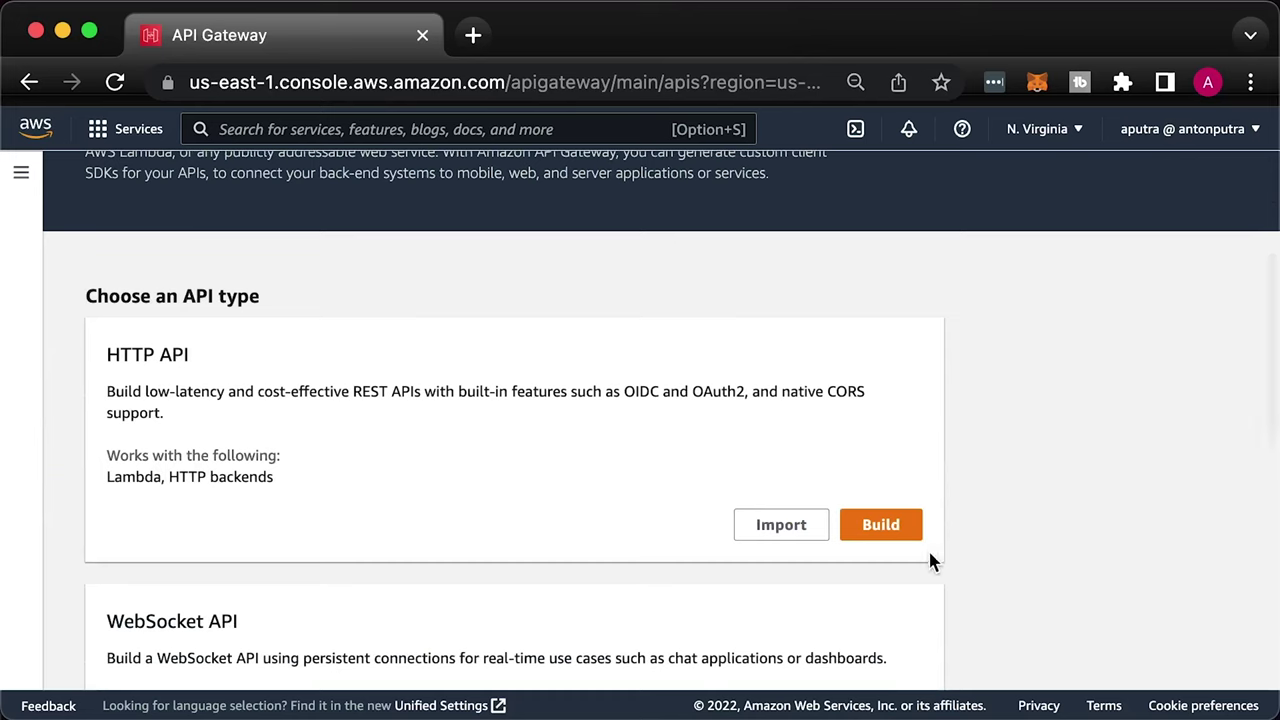
{"action": "left_click", "coordinate": [890, 533]}
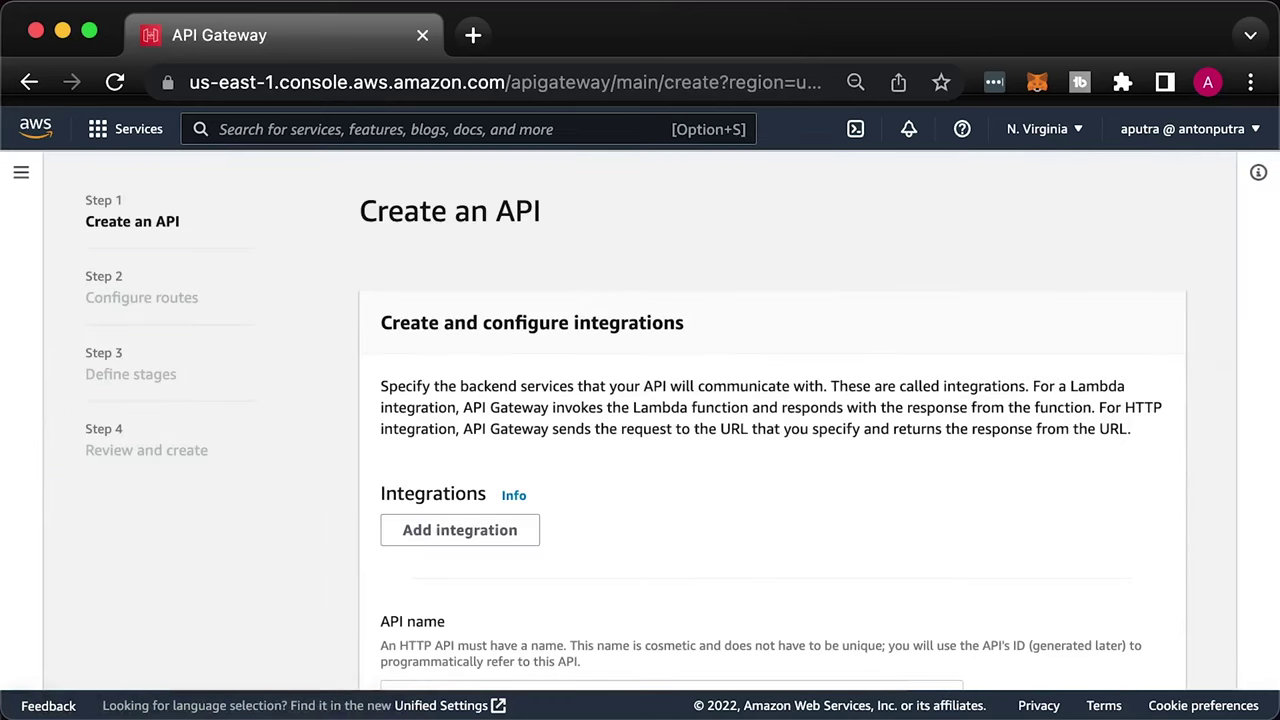
Name the API api-gw-example-1 and proceed to defining stages without adding any integrations or routes
{"action": "scroll", "coordinate": [880, 552], "scroll_direction": "down", "scroll_amount": 2}
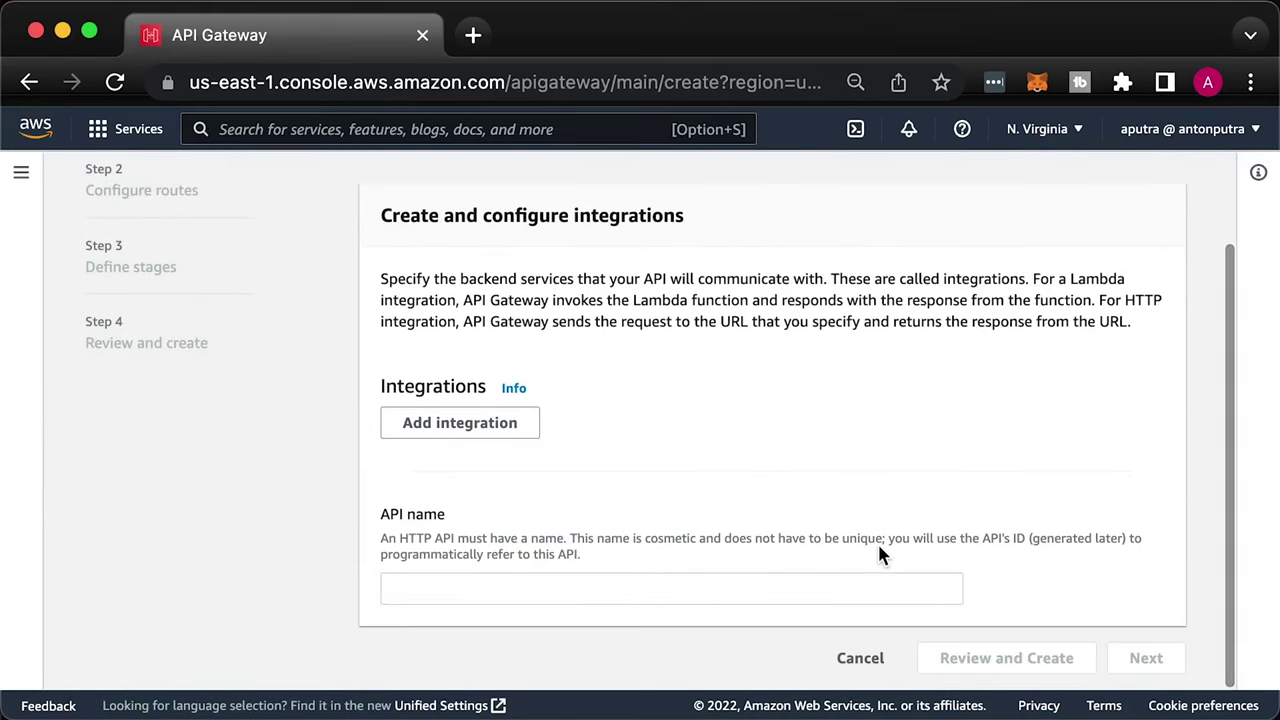
{"action": "left_click", "coordinate": [520, 598]}
{"action": "type", "text": "api-gw-example-1"}
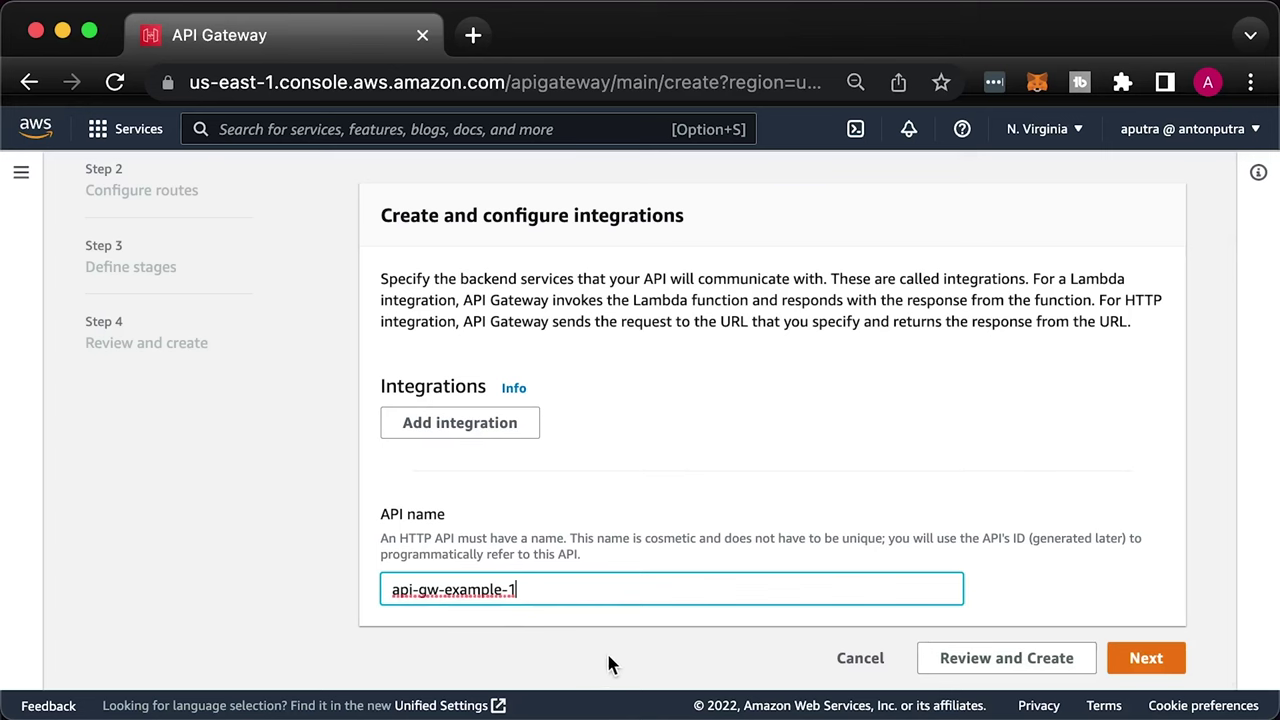
{"action": "left_click", "coordinate": [1145, 658]}
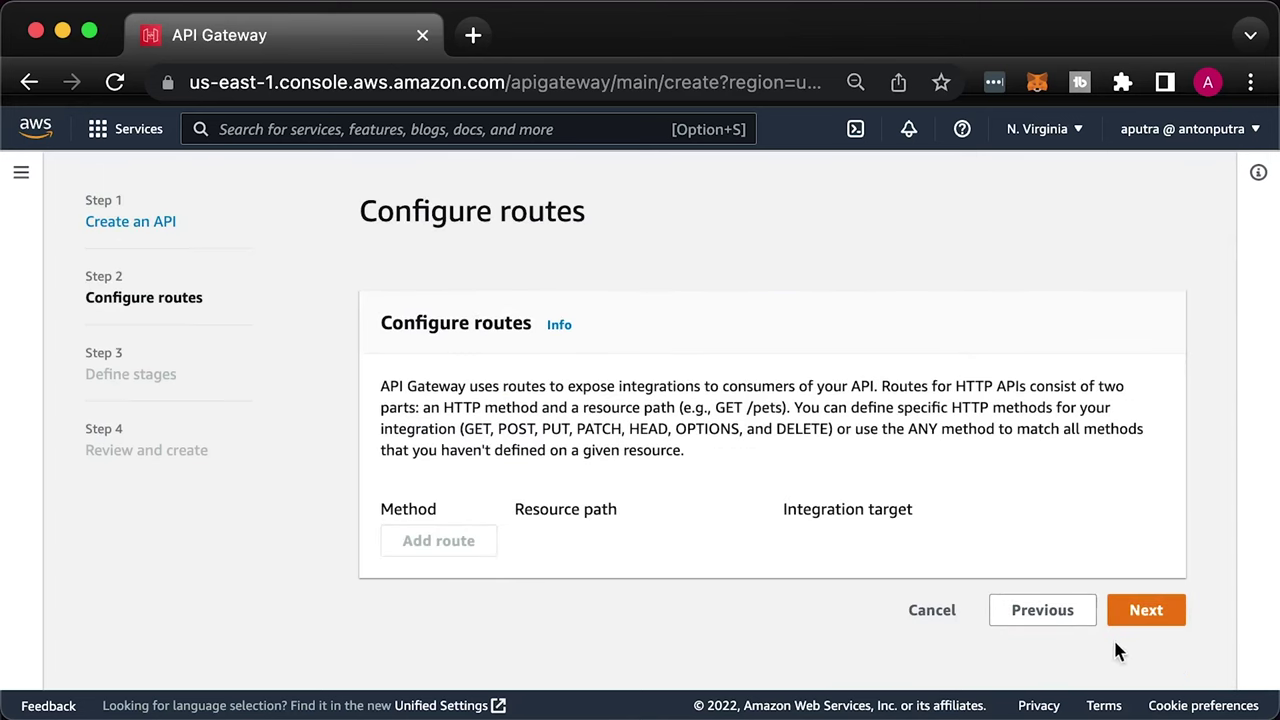
{"action": "left_click", "coordinate": [1146, 610]}
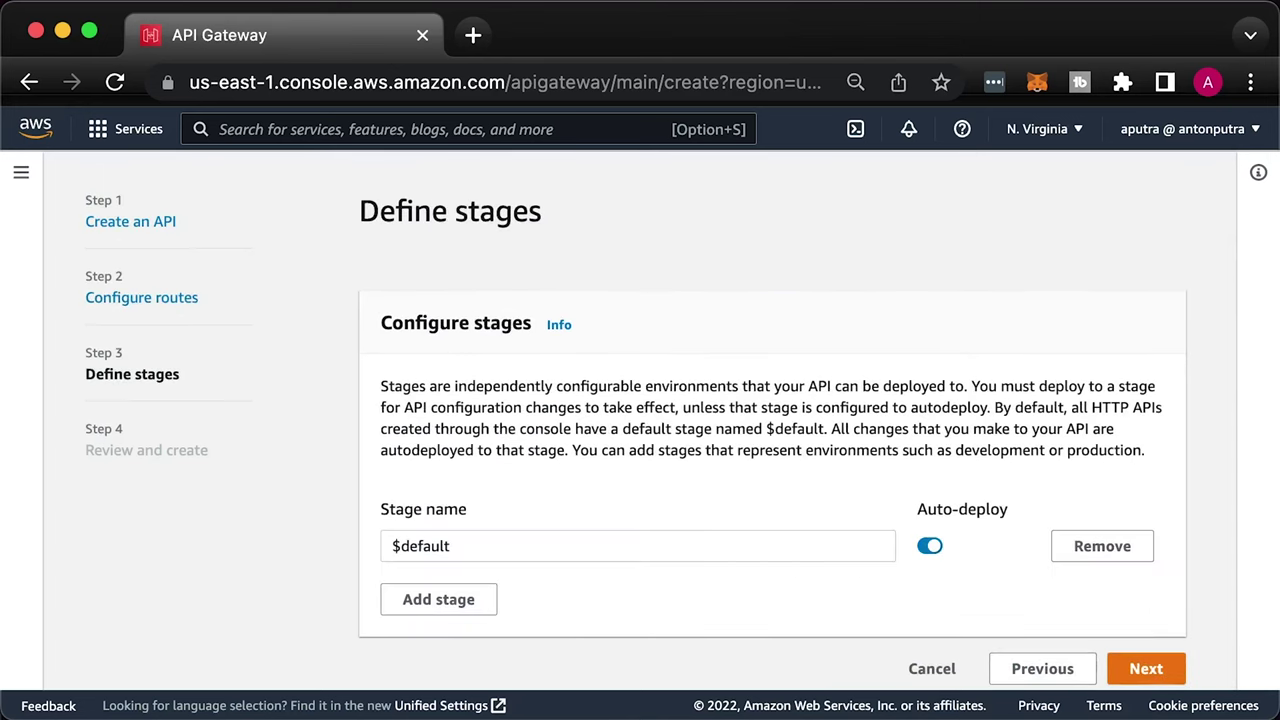
Rename the $default stage to prod, keep auto-deploy on, and create the API
{"action": "triple_click", "coordinate": [569, 540]}
{"action": "type", "text": "prod"}
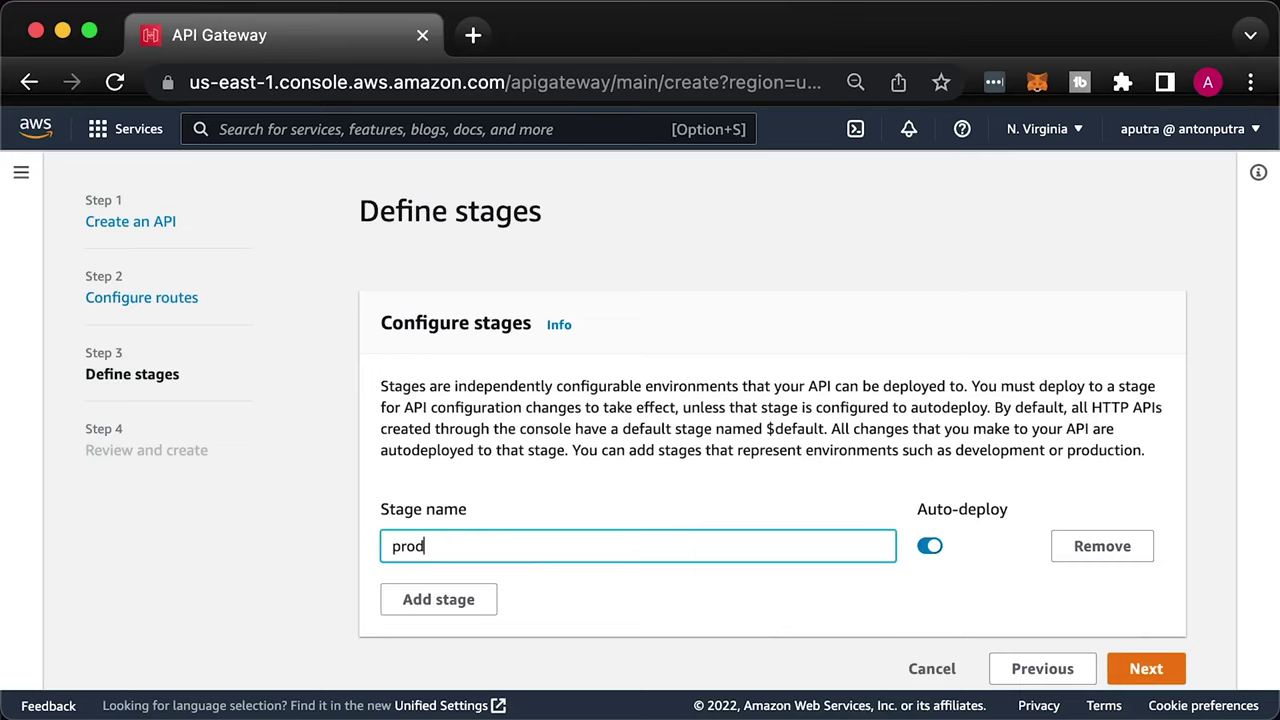
{"action": "left_click", "coordinate": [1152, 675]}
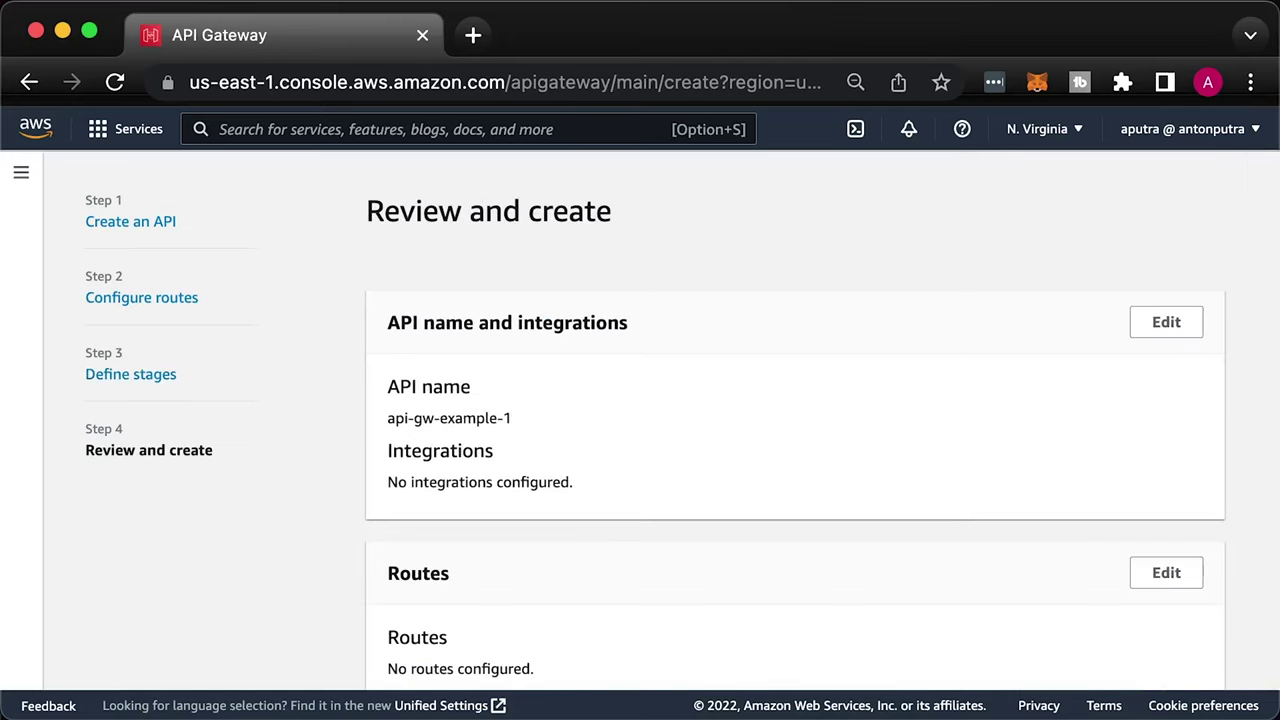
{"action": "scroll", "coordinate": [908, 584], "scroll_direction": "down", "scroll_amount": 5}
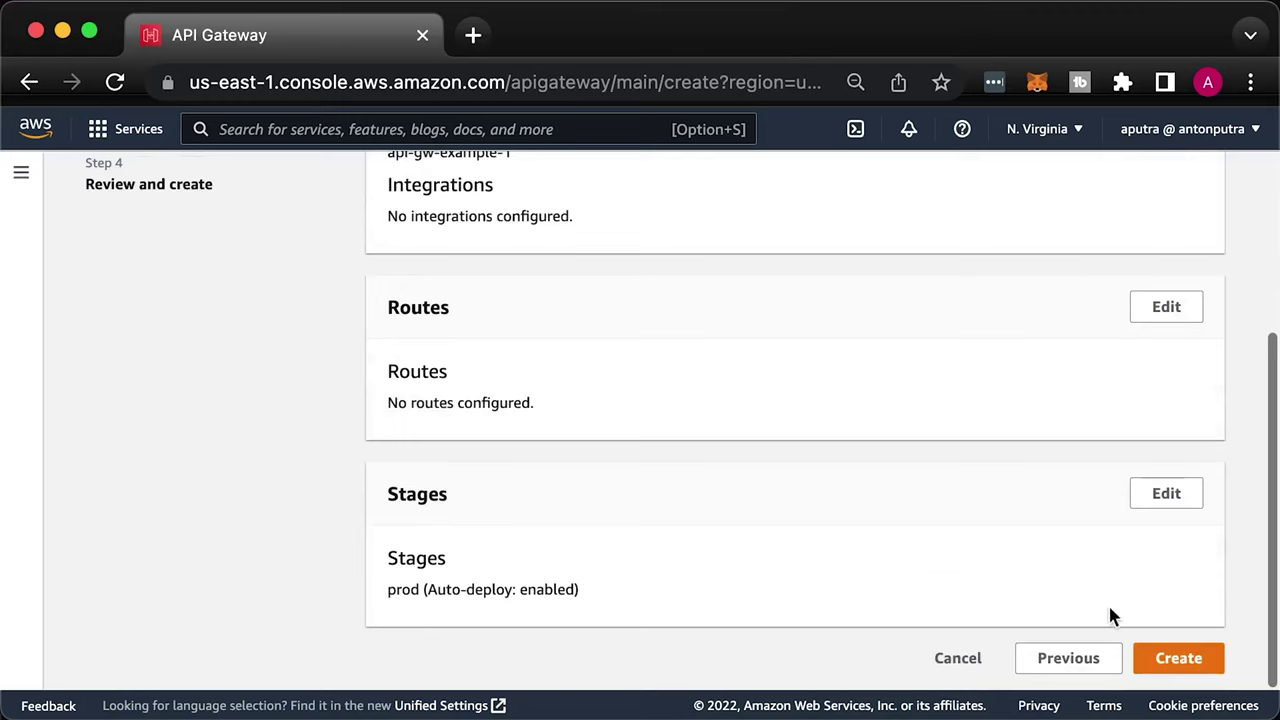
{"action": "left_click", "coordinate": [1182, 670]}
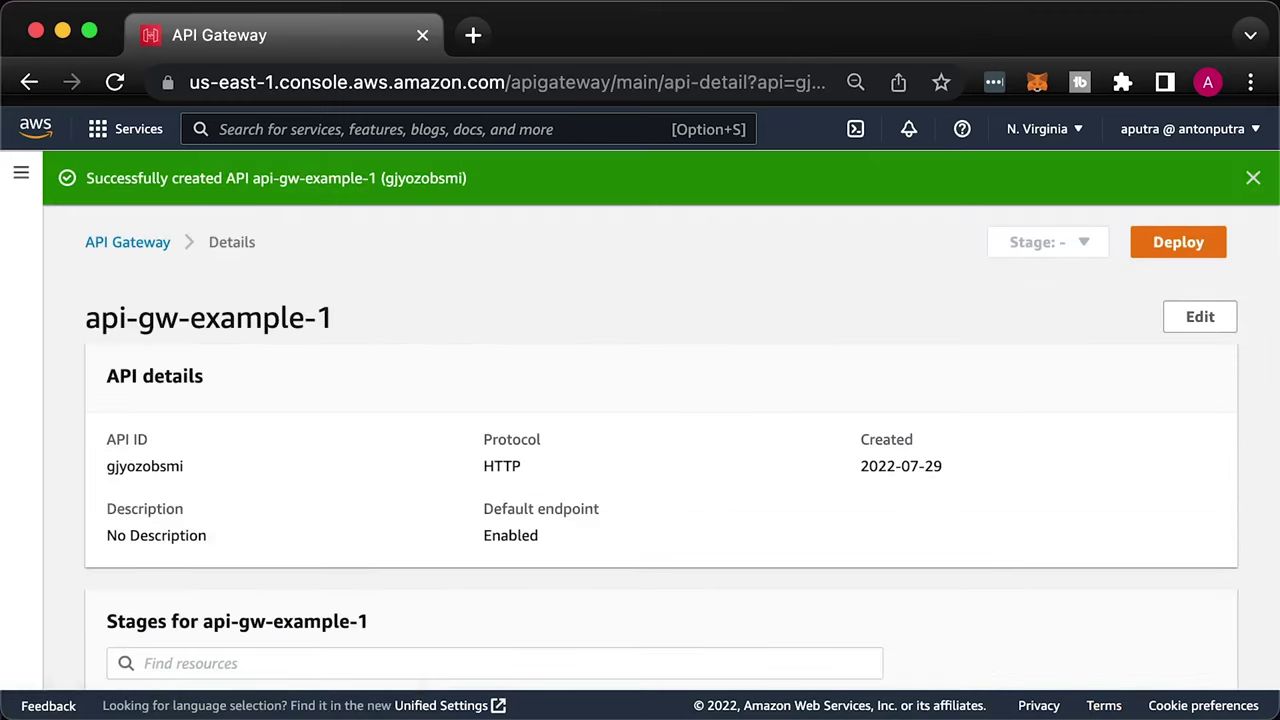
Create a route for api-gw-example-1 with the method ANY and the path /{proxy+}
{"action": "left_click", "coordinate": [19, 173]}
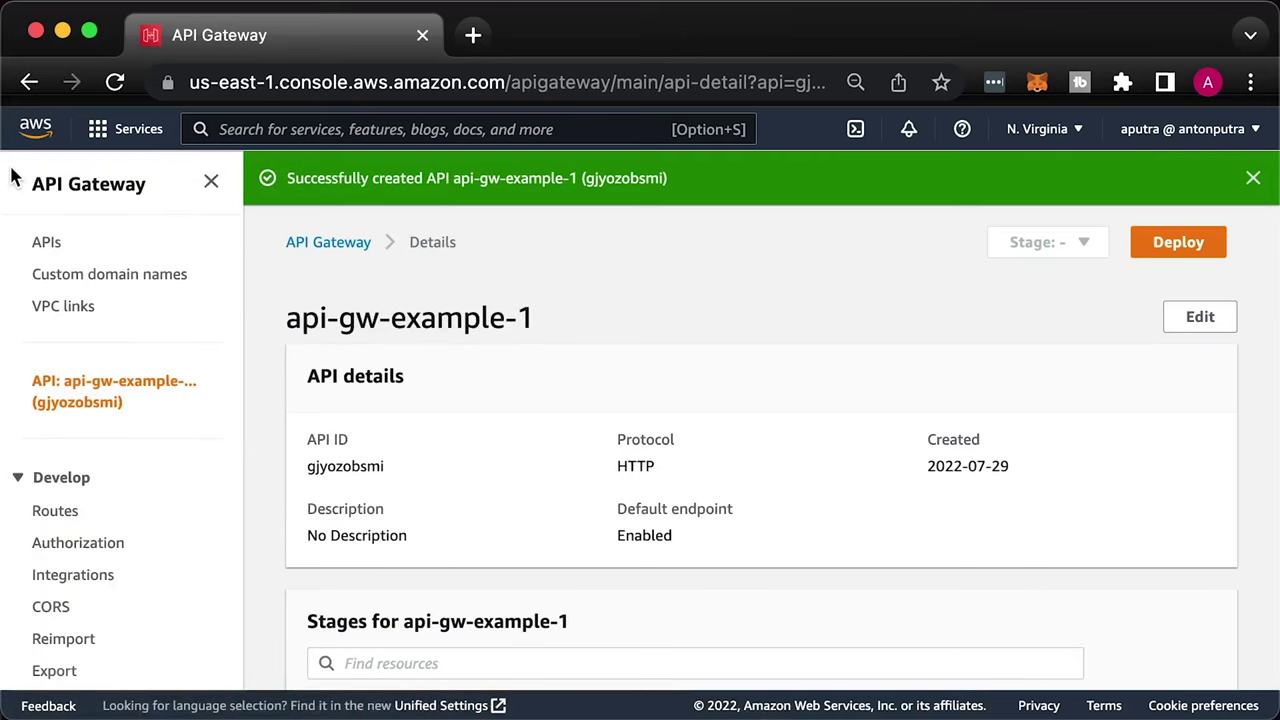
{"action": "left_click", "coordinate": [50, 514]}
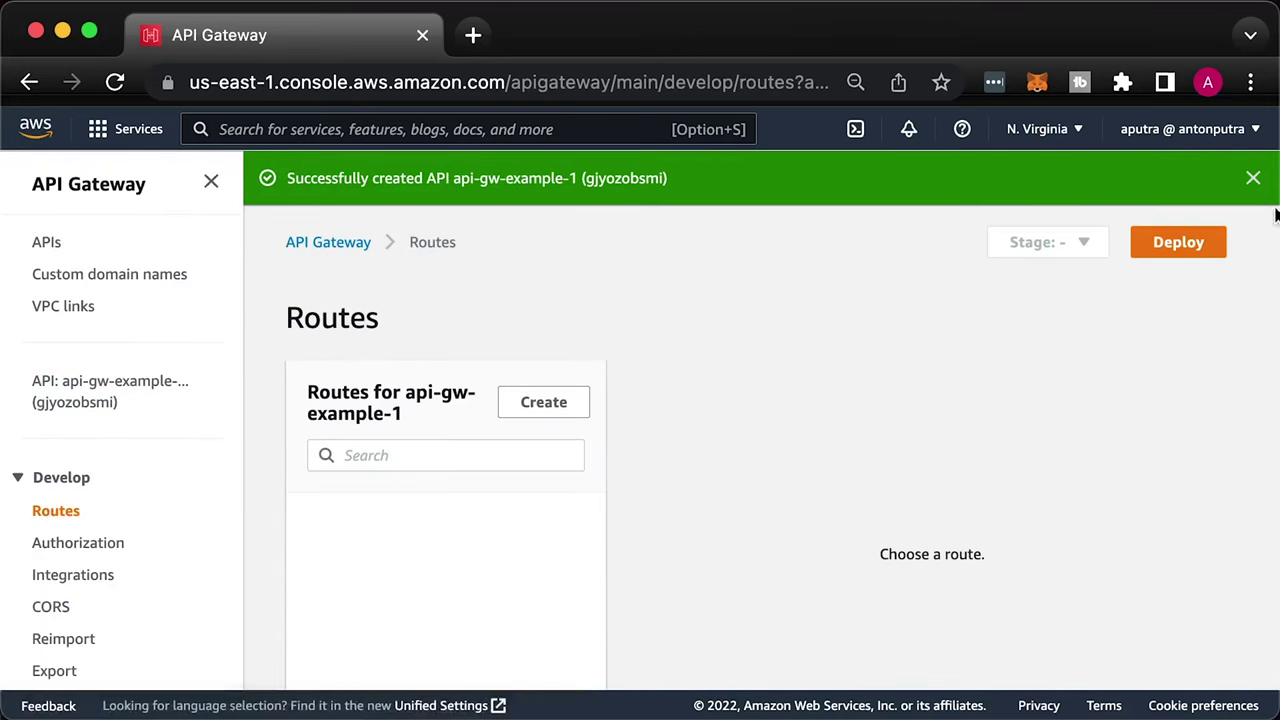
{"action": "left_click", "coordinate": [1253, 178]}
{"action": "left_click", "coordinate": [543, 349]}
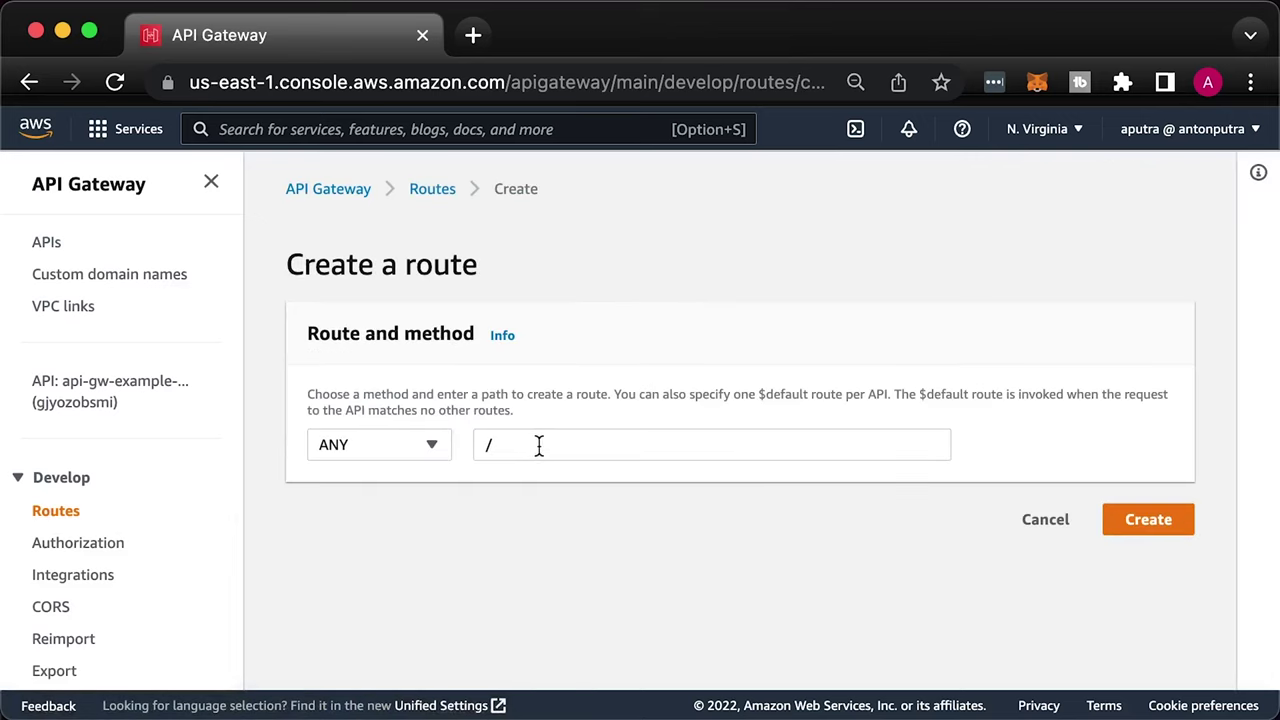
{"action": "left_click", "coordinate": [588, 458]}
{"action": "key", "text": "super+v"}
{"action": "left_click", "coordinate": [720, 555]}
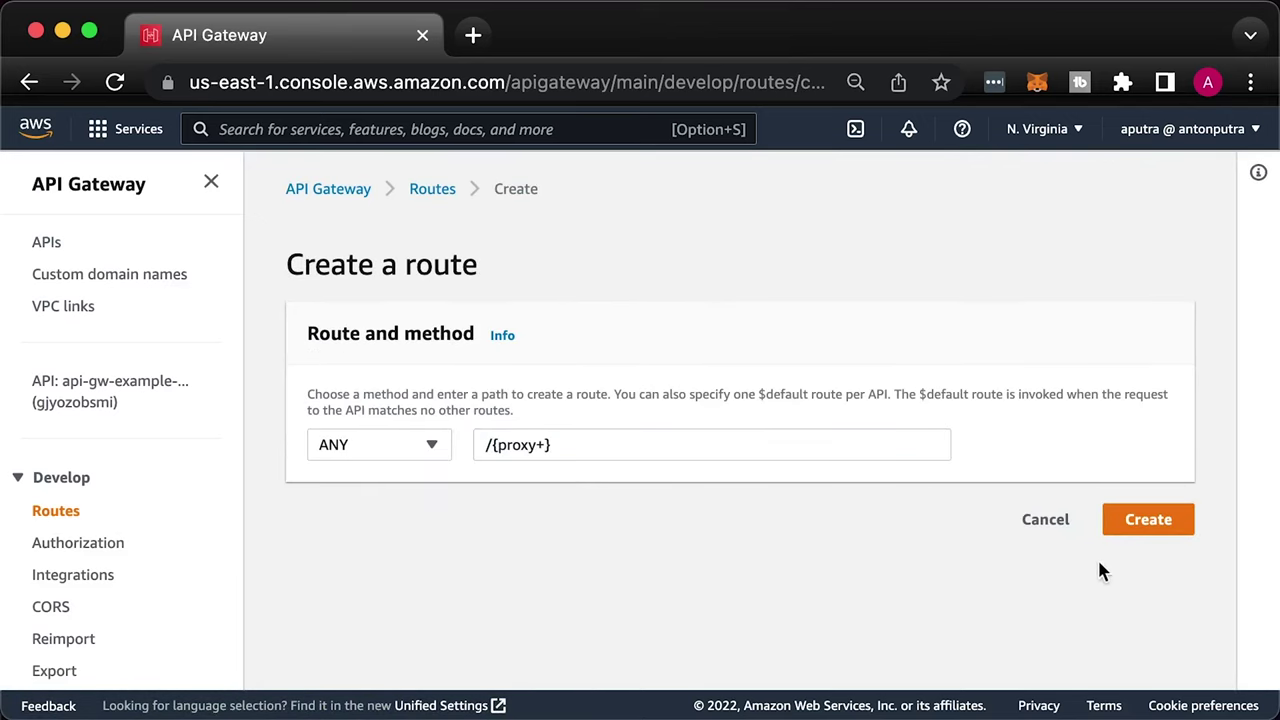
{"action": "left_click", "coordinate": [1160, 522]}
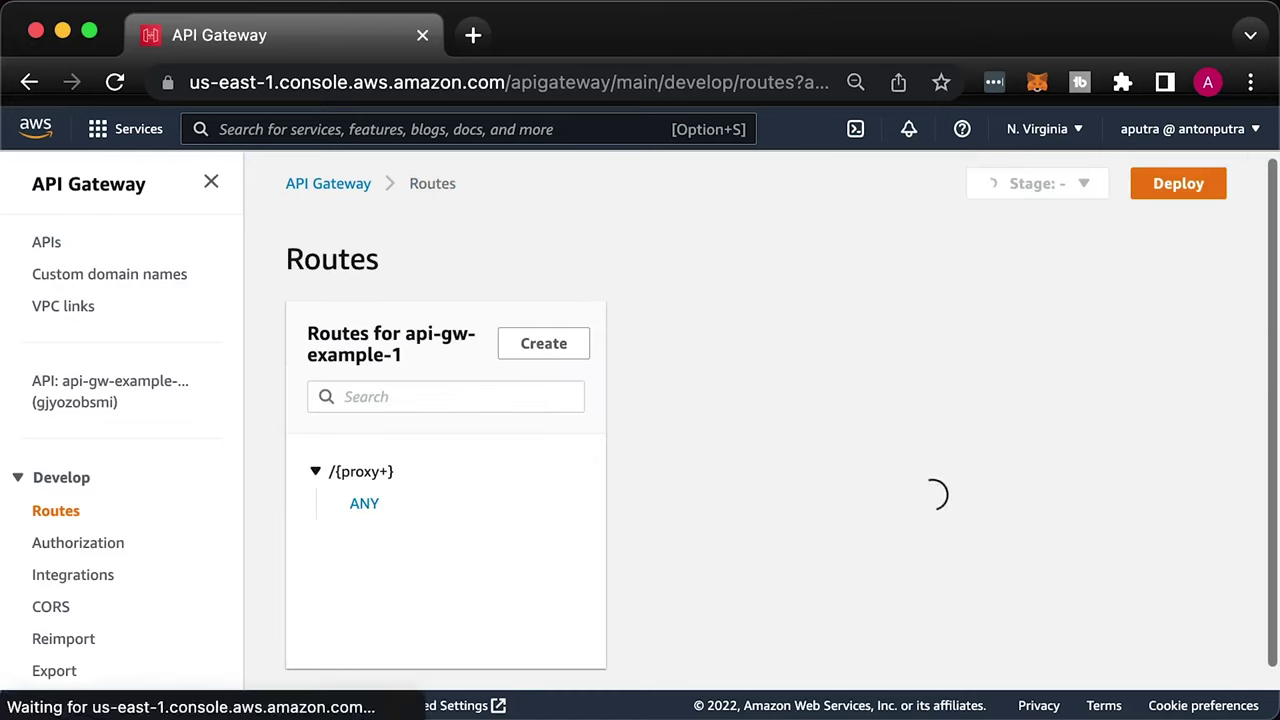
Start a new integration attached to the ANY /{proxy+} route, with HTTP URI as the integration type
{"action": "left_click", "coordinate": [100, 576]}
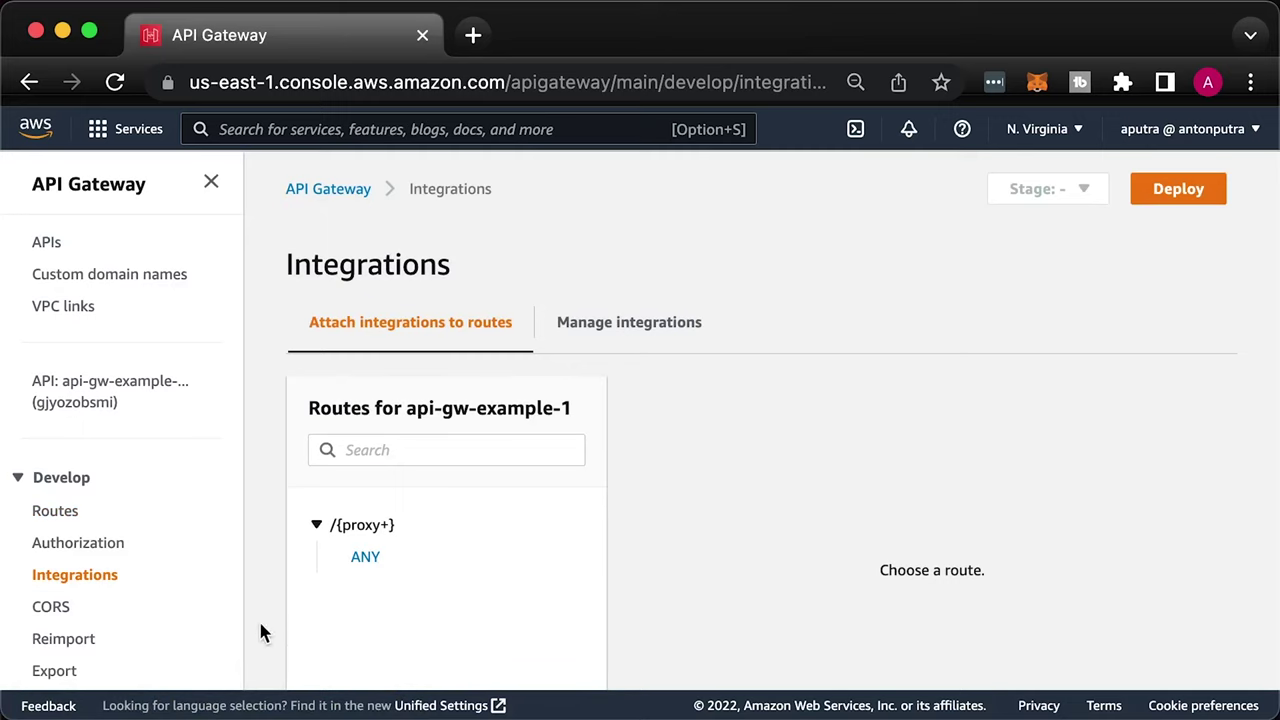
{"action": "left_click", "coordinate": [400, 565]}
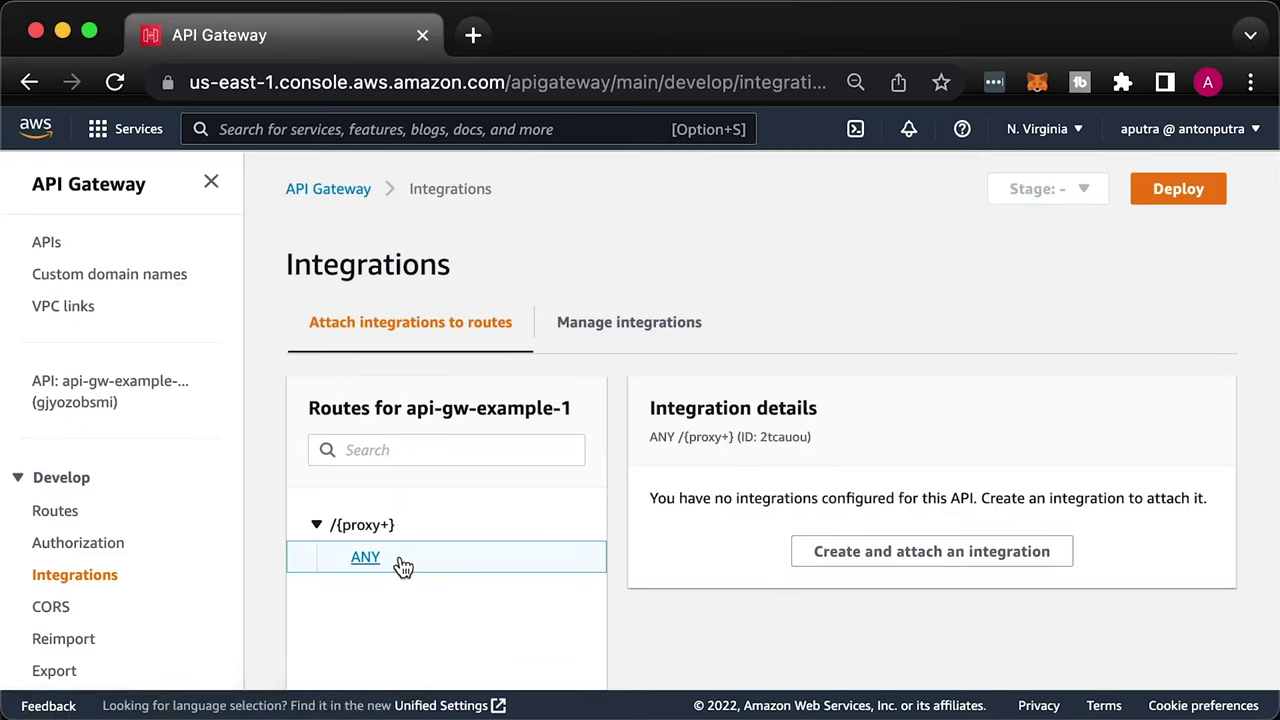
{"action": "left_click", "coordinate": [912, 556]}
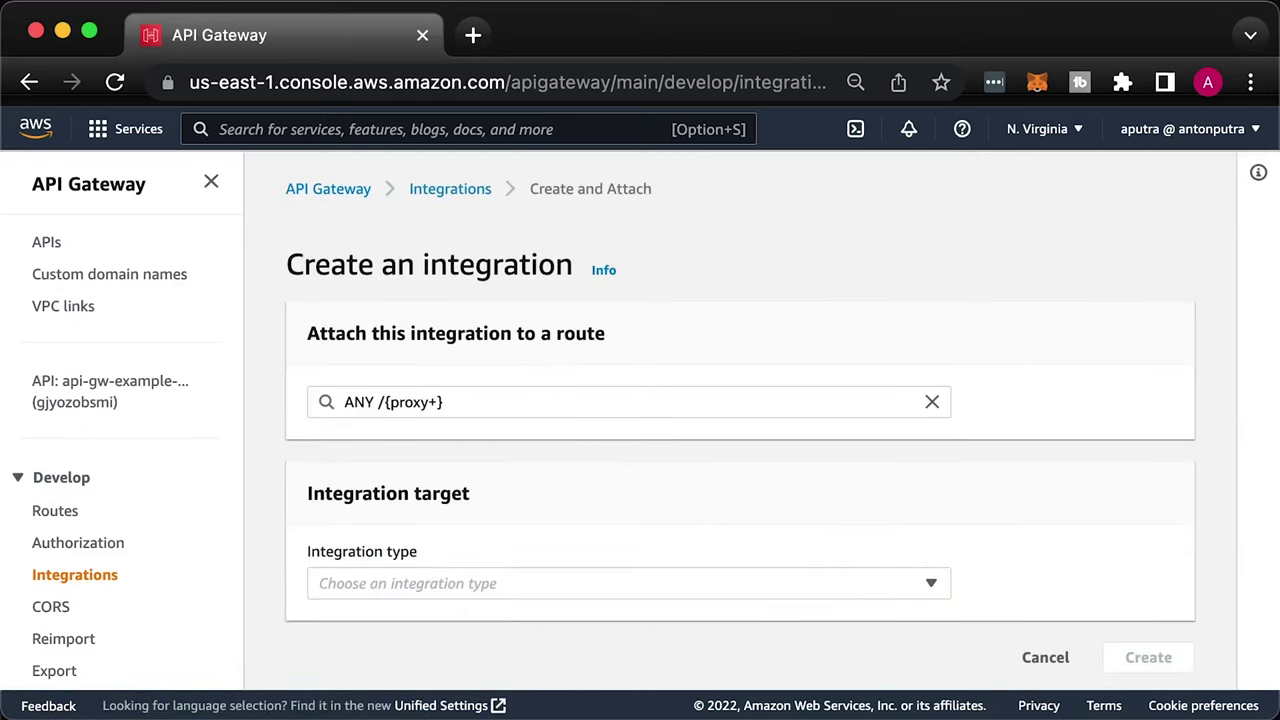
{"action": "left_click", "coordinate": [516, 583]}
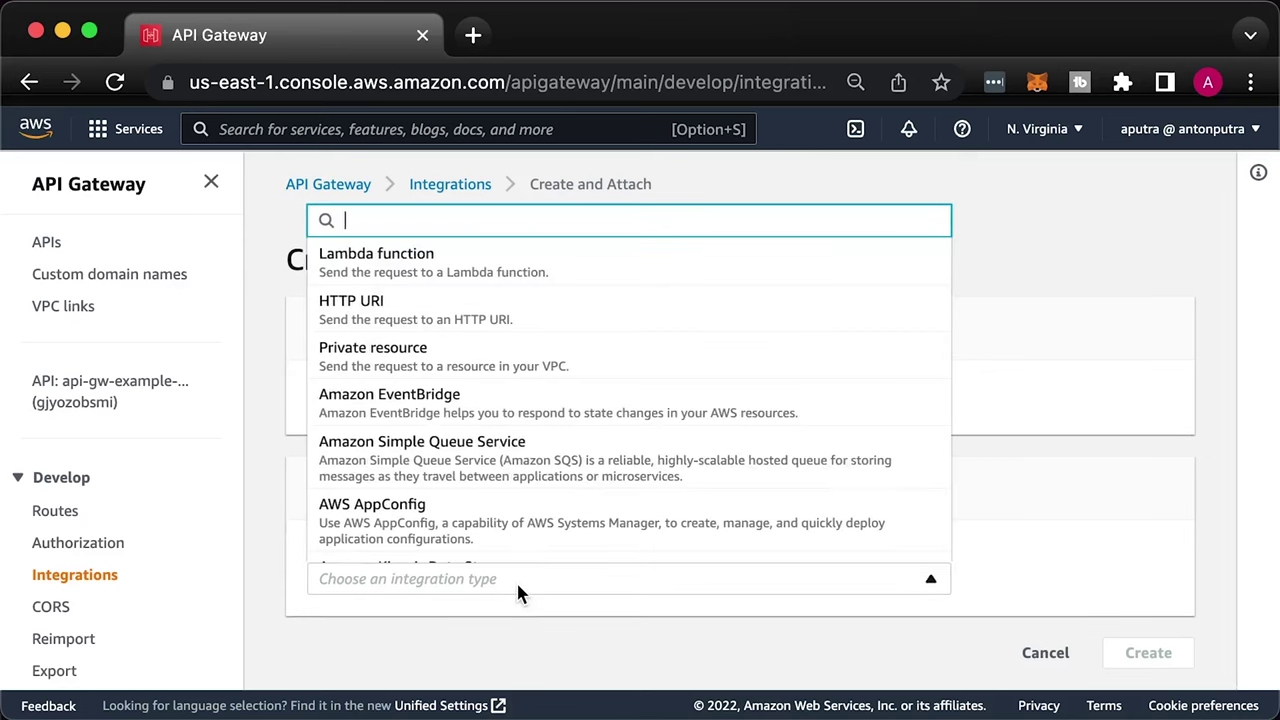
{"action": "left_click", "coordinate": [450, 326]}
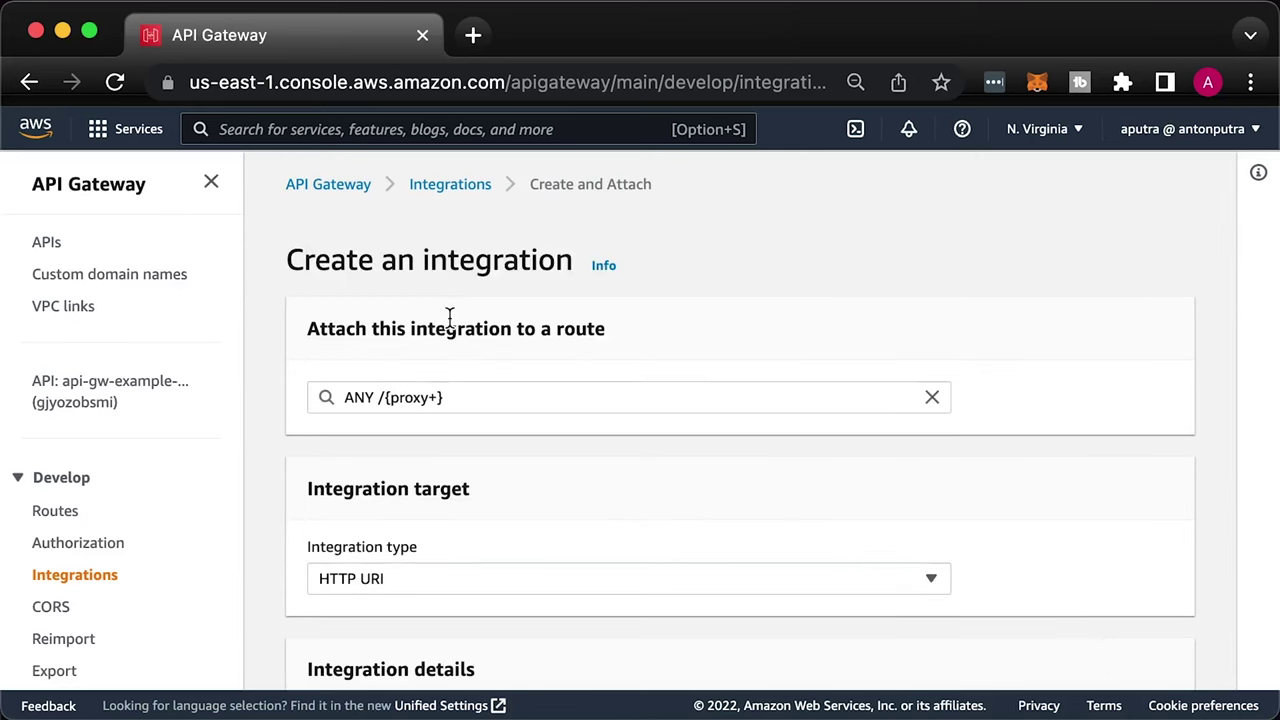
{"action": "scroll", "coordinate": [530, 527], "scroll_direction": "down", "scroll_amount": 5}
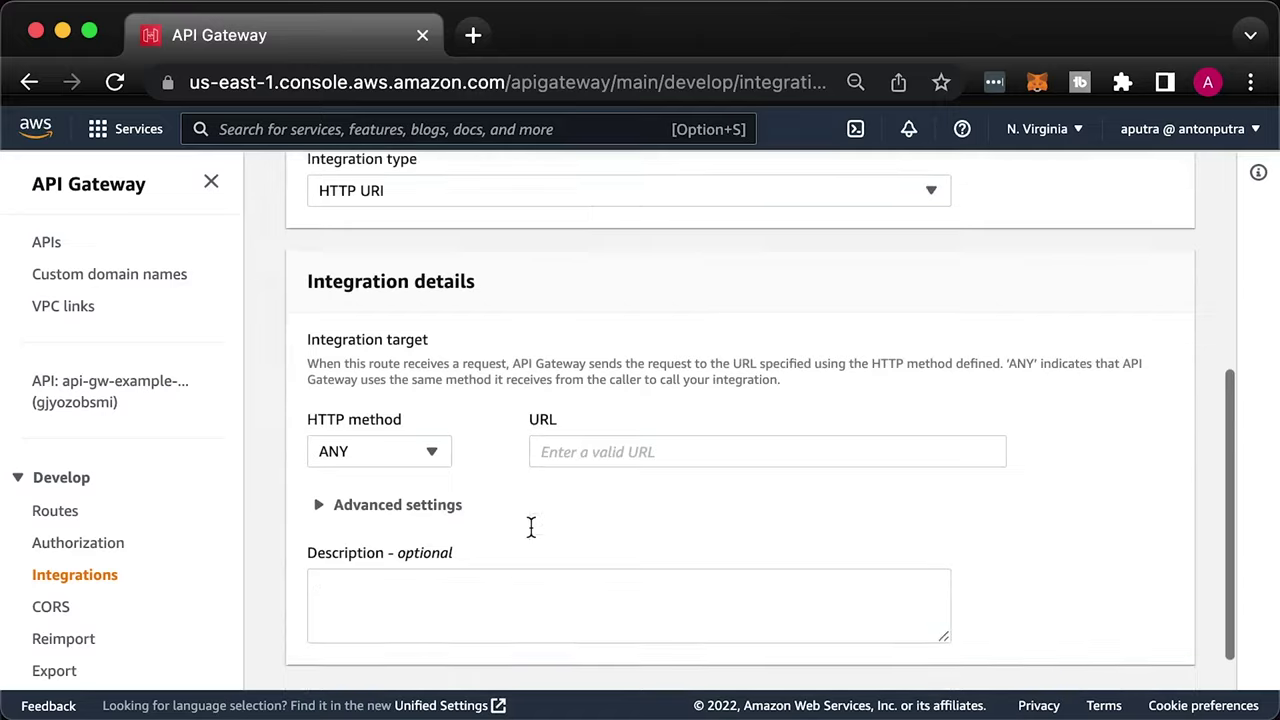
{"action": "left_click", "coordinate": [641, 400]}
{"action": "type", "text": "http://<ip>:8080/{proxy}"}
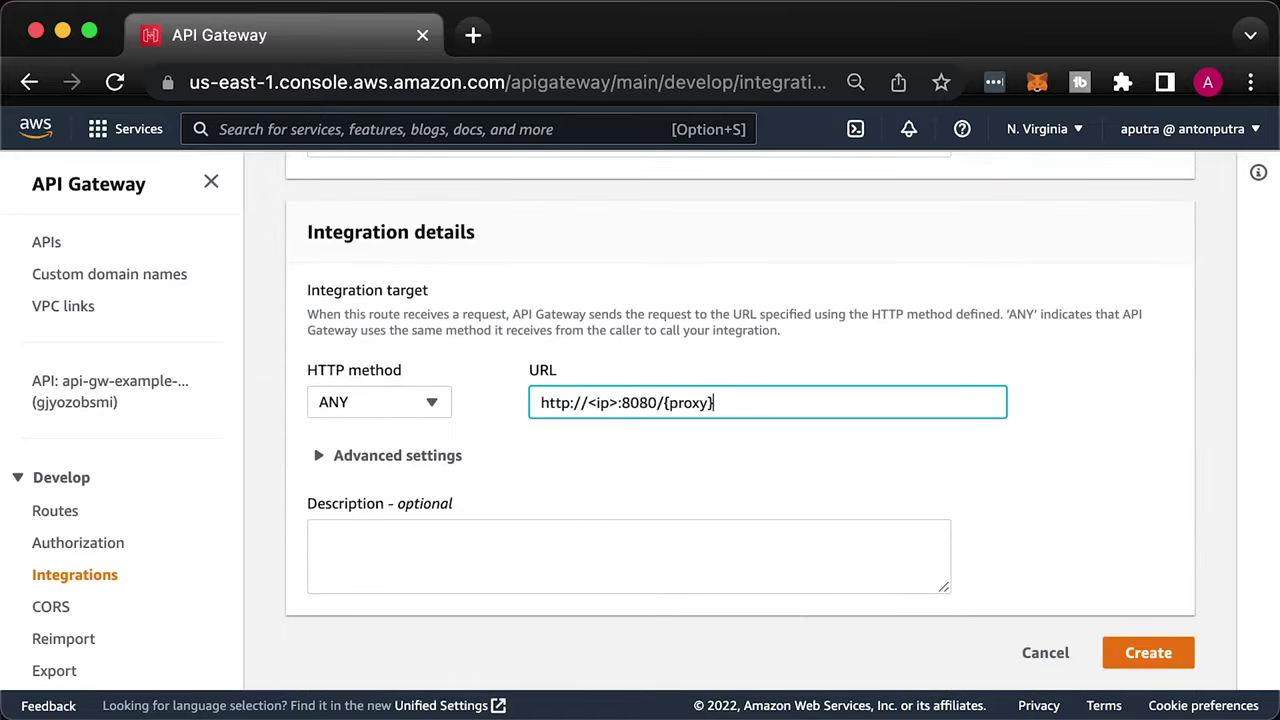
{"action": "key", "text": "Left"}
{"action": "key", "text": "Left"}
{"action": "key", "text": "Left"}
{"action": "key", "text": "Left"}
{"action": "key", "text": "Left"}
{"action": "key", "text": "Left"}
{"action": "key", "text": "Left"}
{"action": "key", "text": "Left"}
{"action": "key", "text": "Left"}
{"action": "key", "text": "Left"}
{"action": "key", "text": "Left"}
{"action": "key", "text": "Left"}
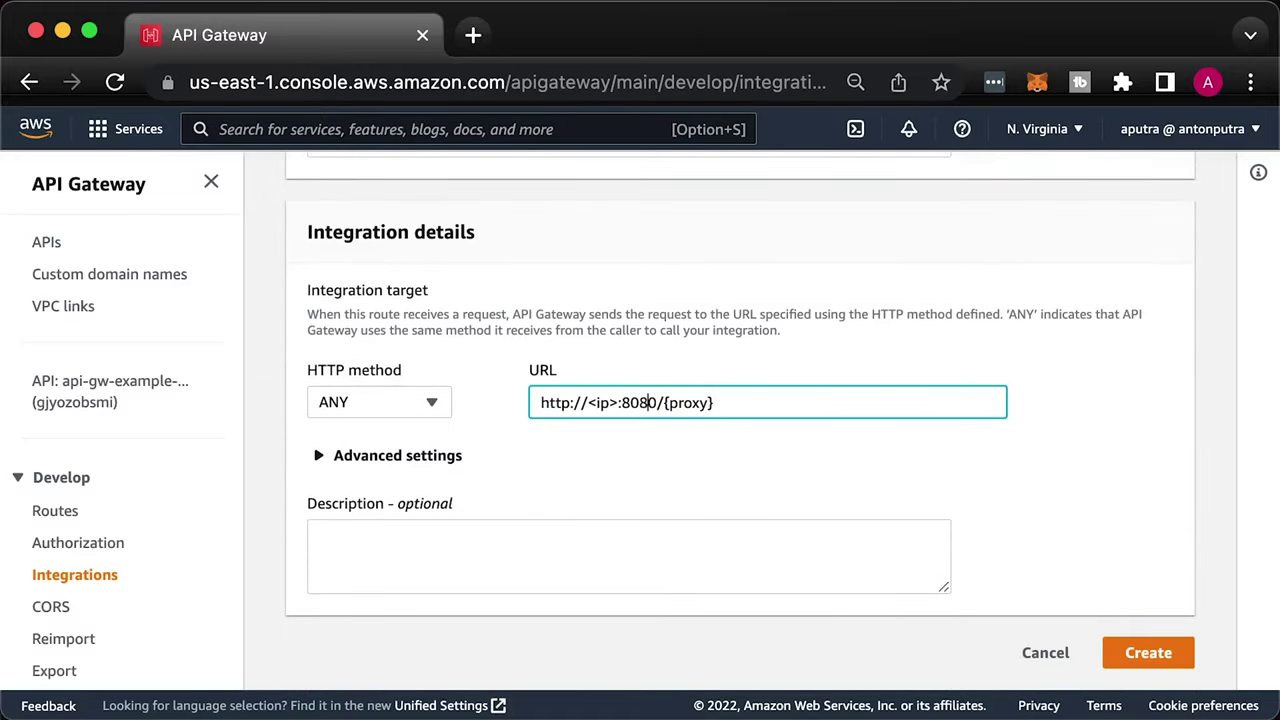
{"action": "key", "text": "BackSpace"}
{"action": "key", "text": "BackSpace"}
{"action": "key", "text": "BackSpace"}
{"action": "key", "text": "BackSpace"}
{"action": "type", "text": "54.174.184.30"}
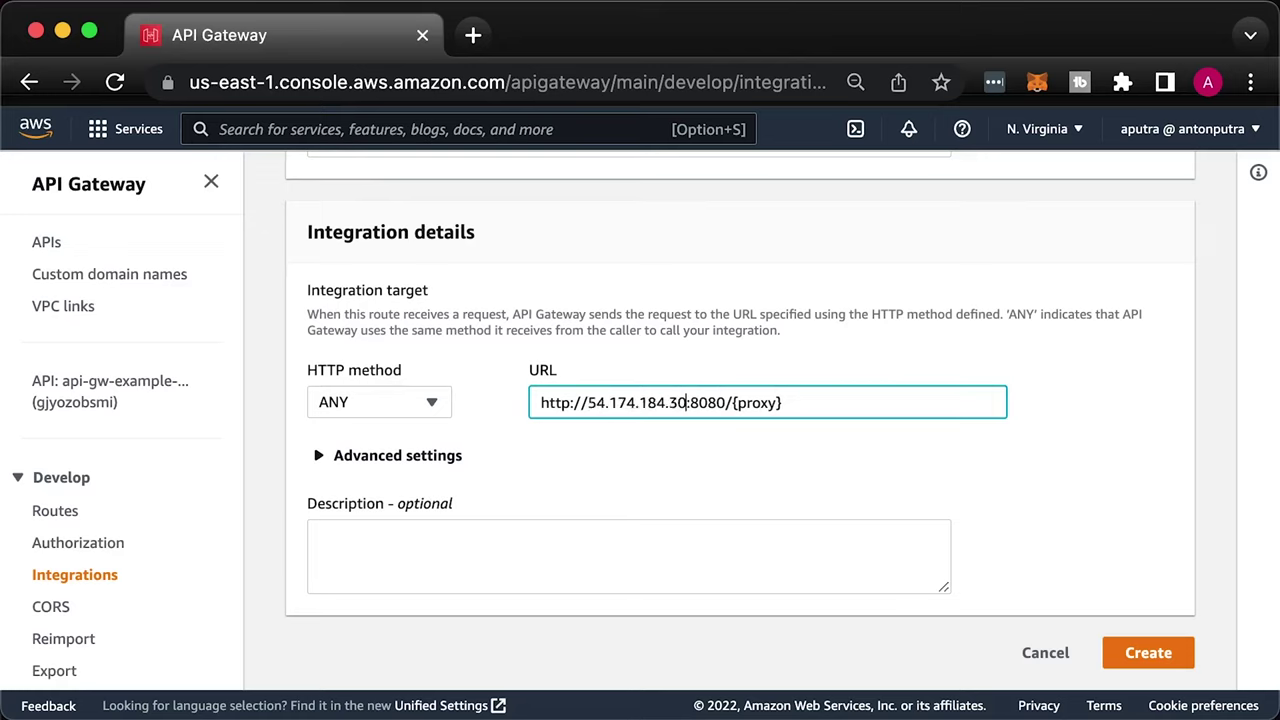
{"action": "left_click", "coordinate": [1007, 481]}
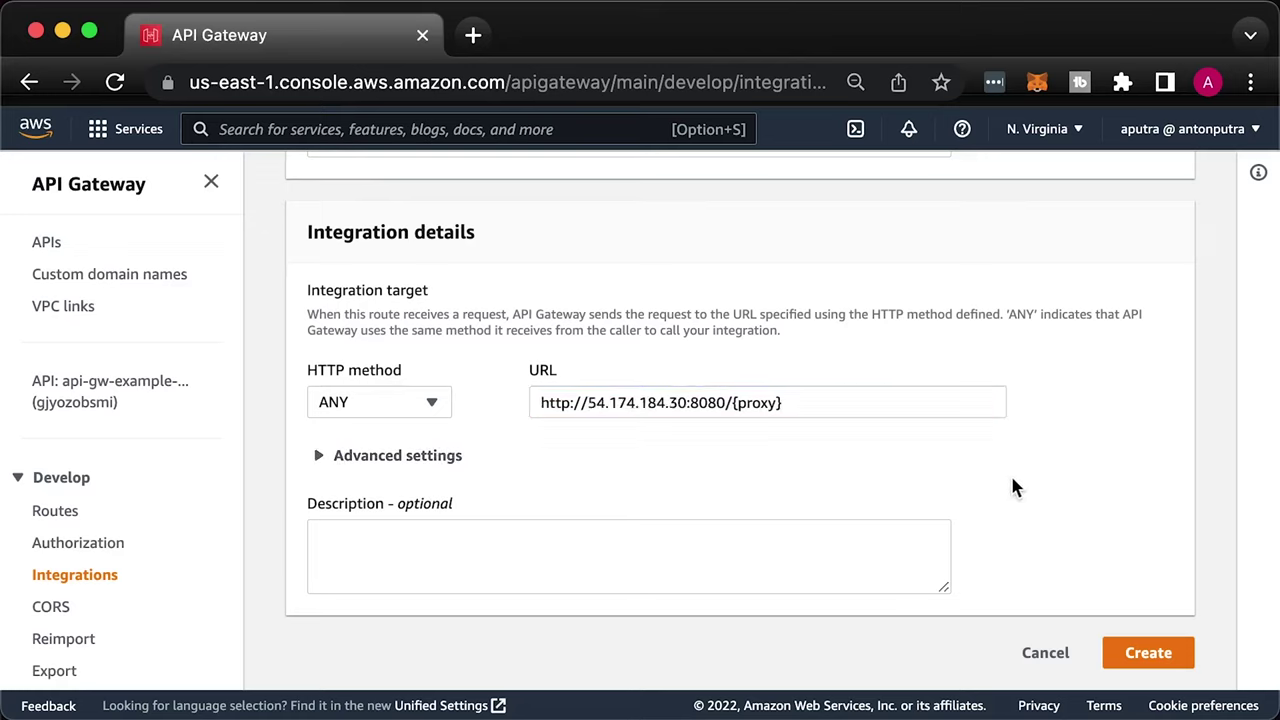
{"action": "left_click", "coordinate": [1156, 652]}
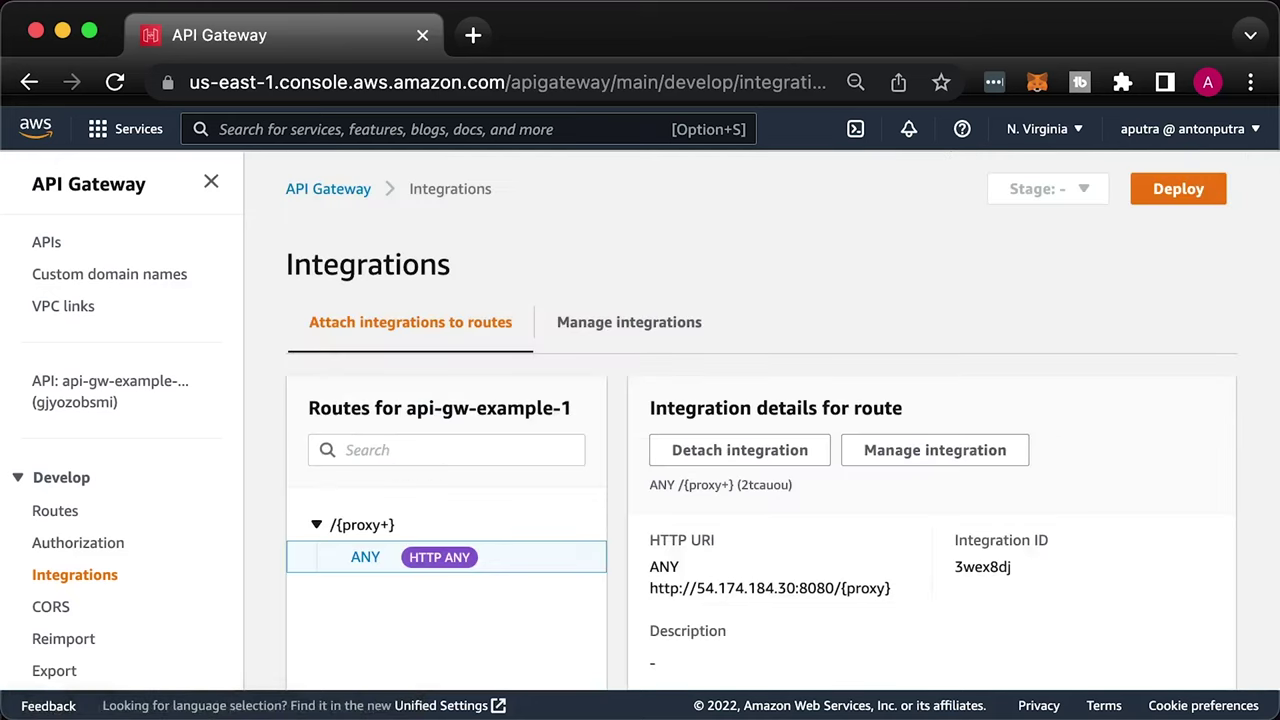
Open the api-gw-example-1 details and copy the invoke URL of the prod stage
{"action": "left_click", "coordinate": [70, 390]}
{"action": "scroll", "coordinate": [784, 540], "scroll_direction": "down", "scroll_amount": 5}
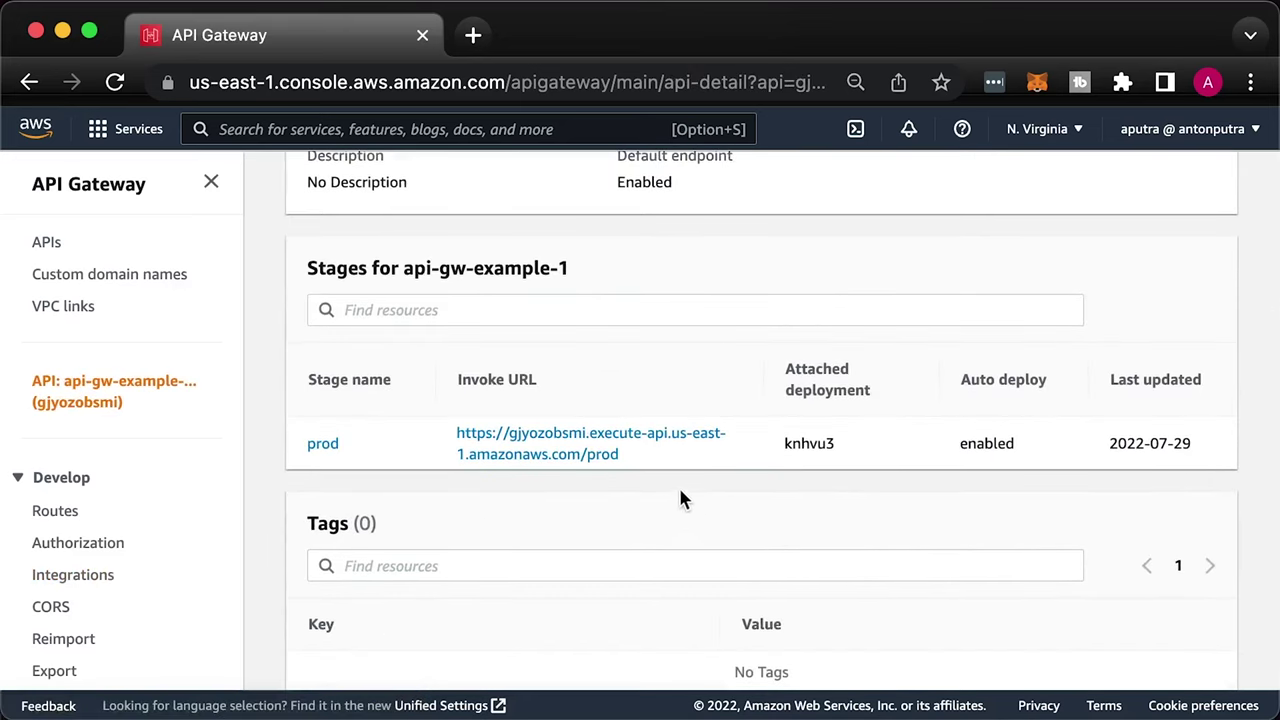
{"action": "right_click", "coordinate": [606, 465]}
{"action": "key", "text": "super+c"}
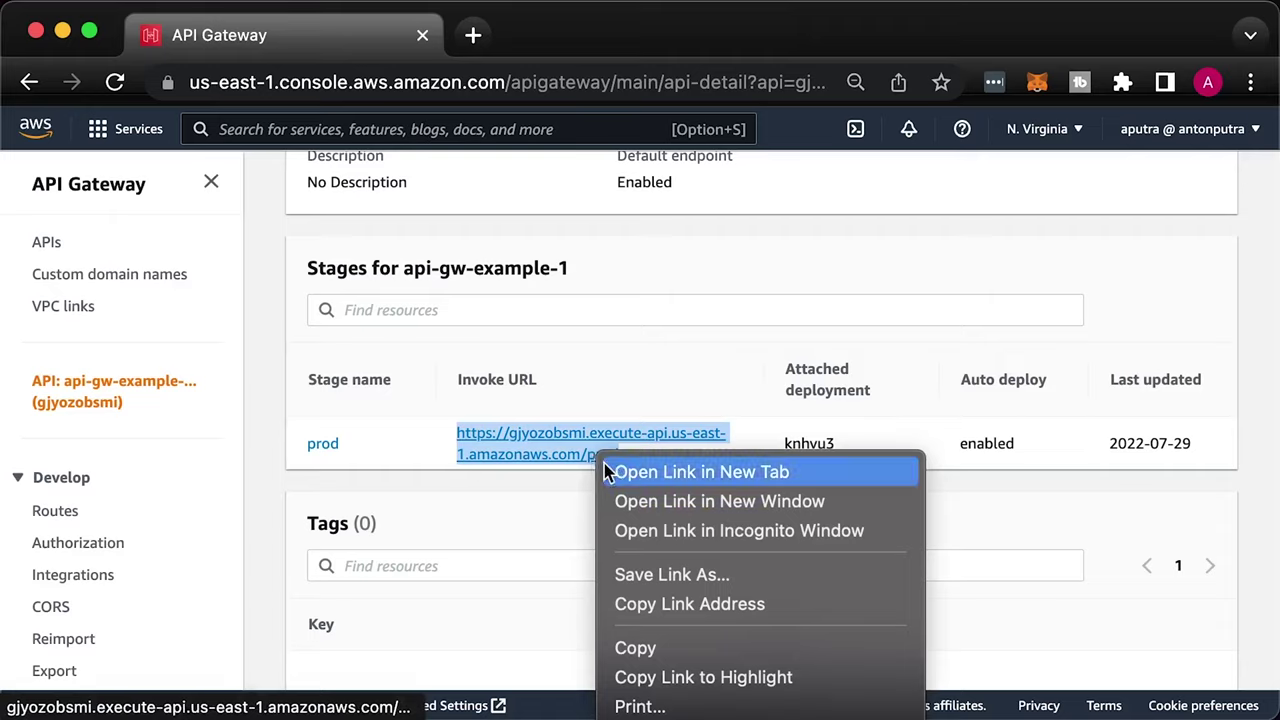
{"action": "left_click", "coordinate": [697, 603]}
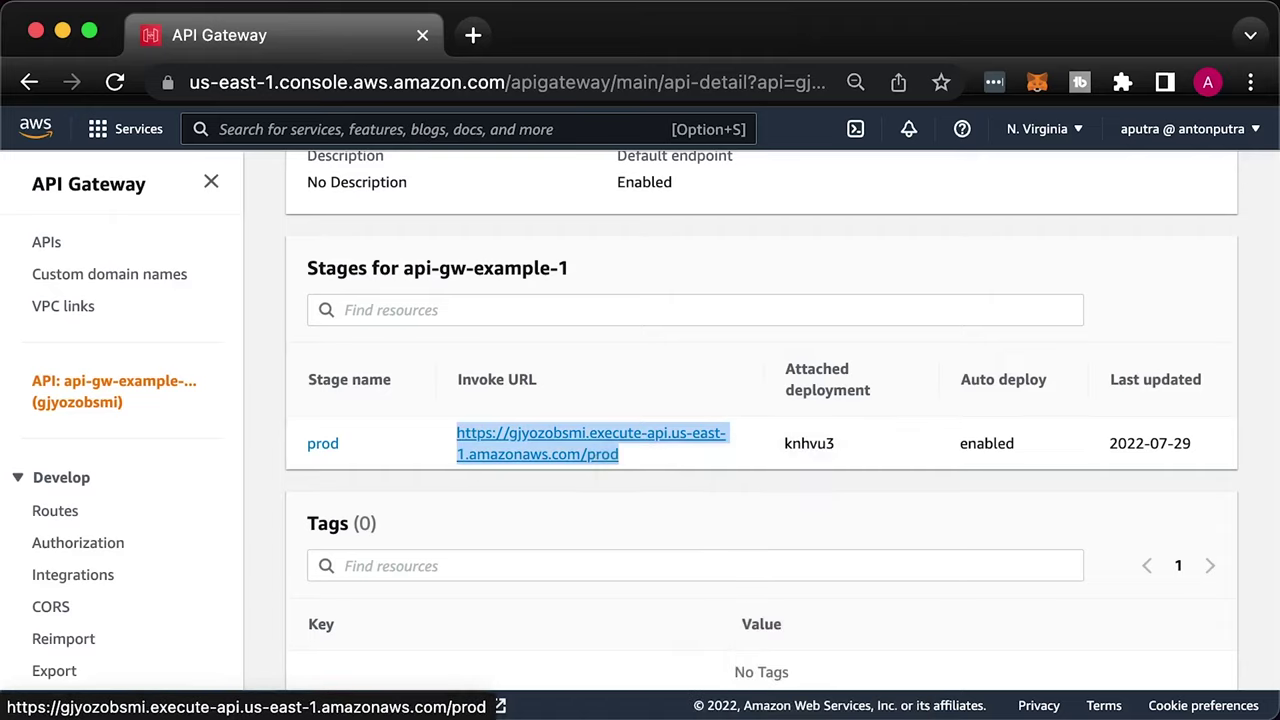
{"action": "key", "text": "super+Tab"}
{"action": "type", "text": "curl -i"}
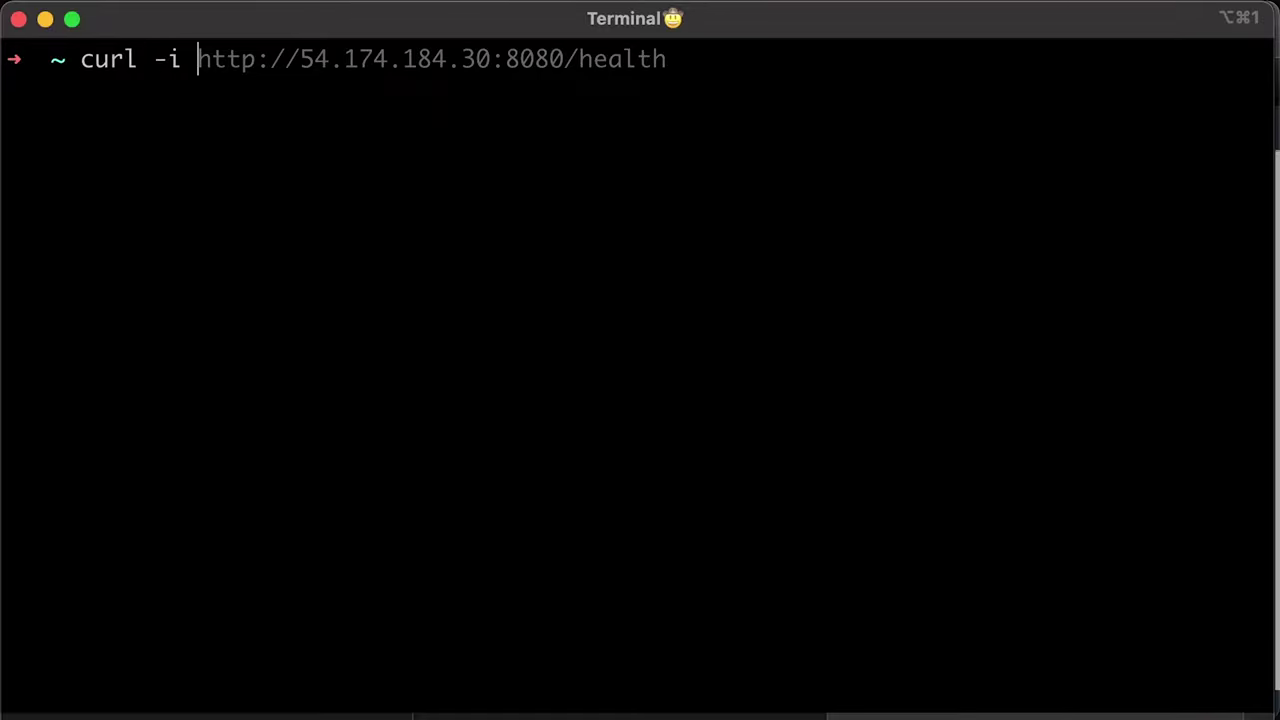
{"action": "key", "text": "super+v"}
{"action": "type", "text": "/health"}
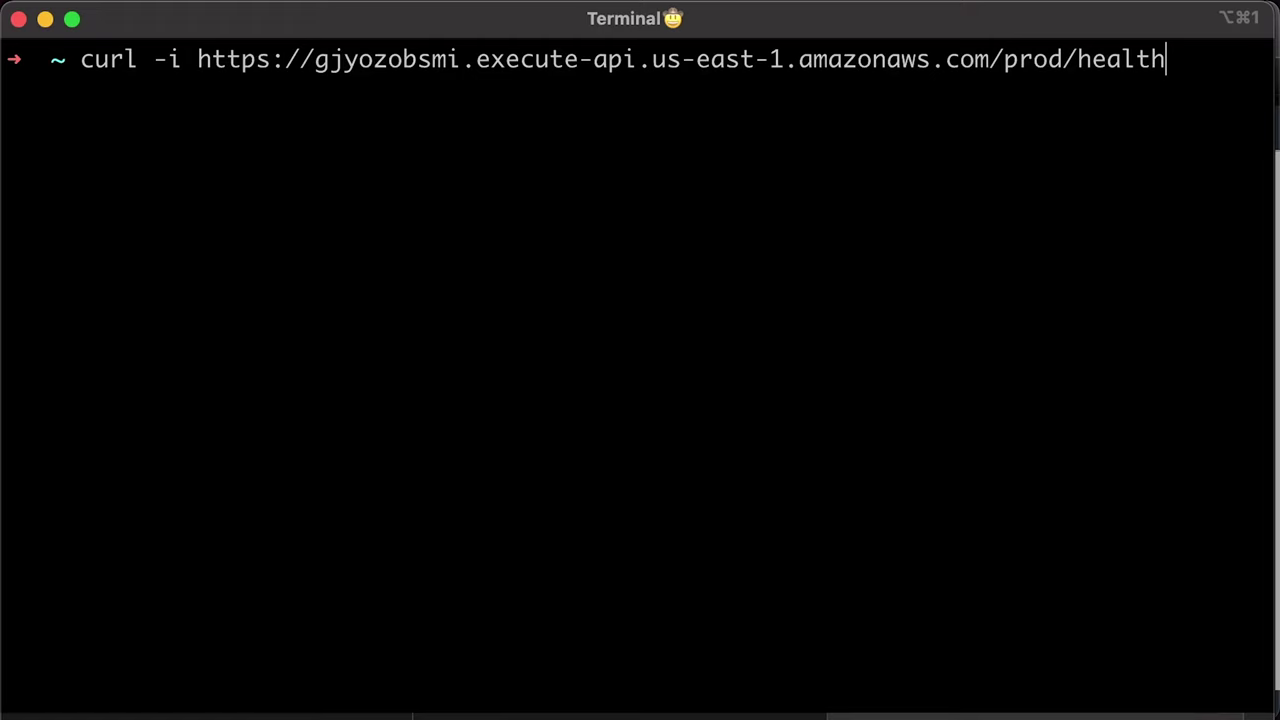
{"action": "key", "text": "Return"}
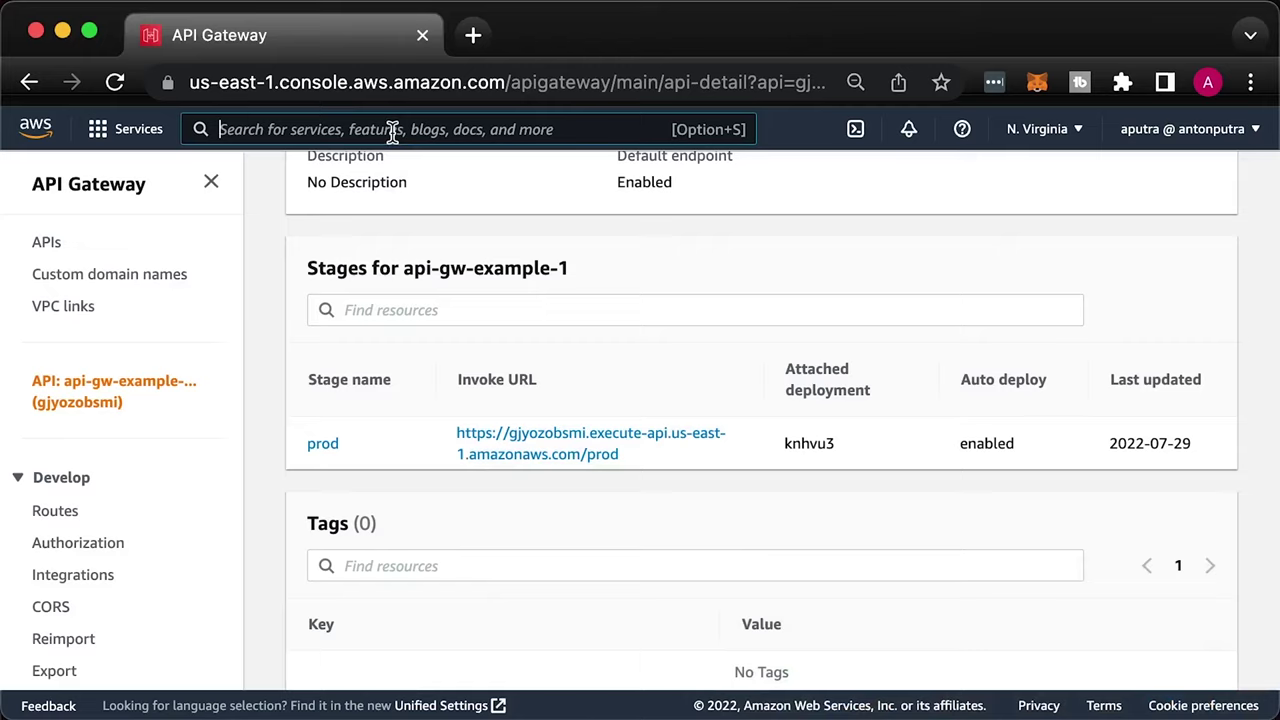
Go to the EC2 service, select the running my-app-example-1 instance, and start creating an image from it
{"action": "left_click", "coordinate": [374, 129]}
{"action": "type", "text": "ec2"}
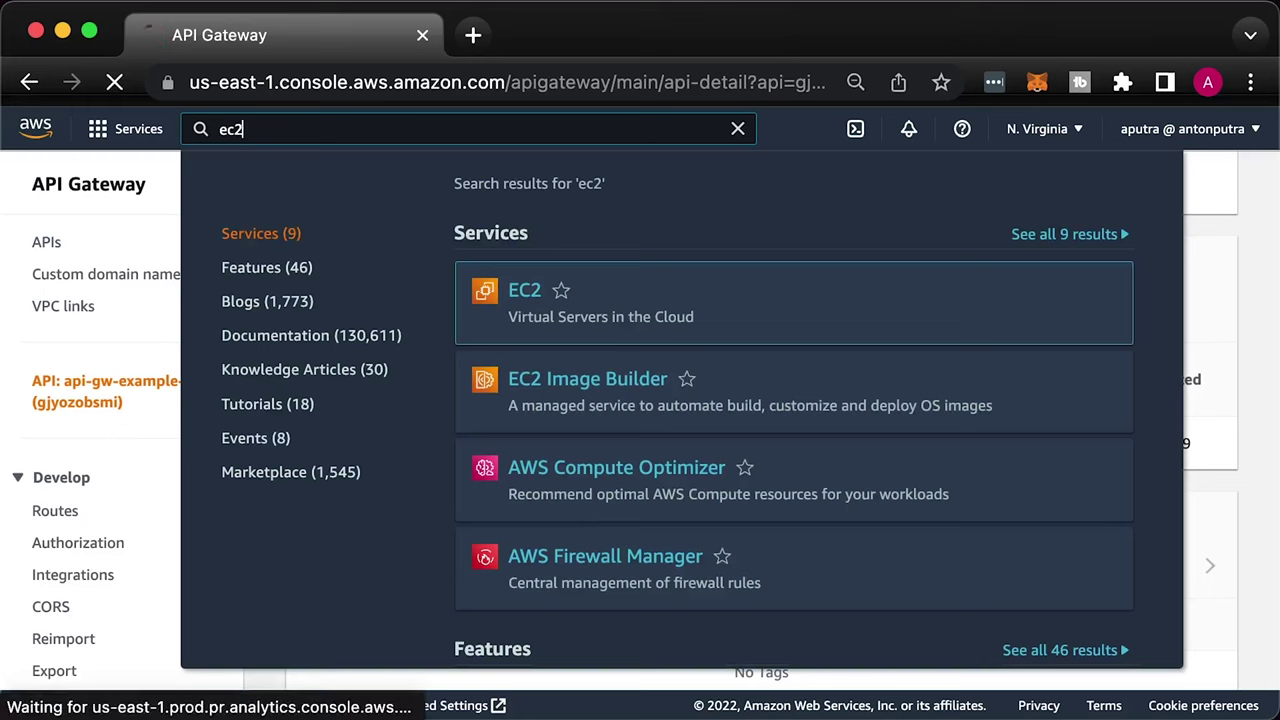
{"action": "key", "text": "Return"}
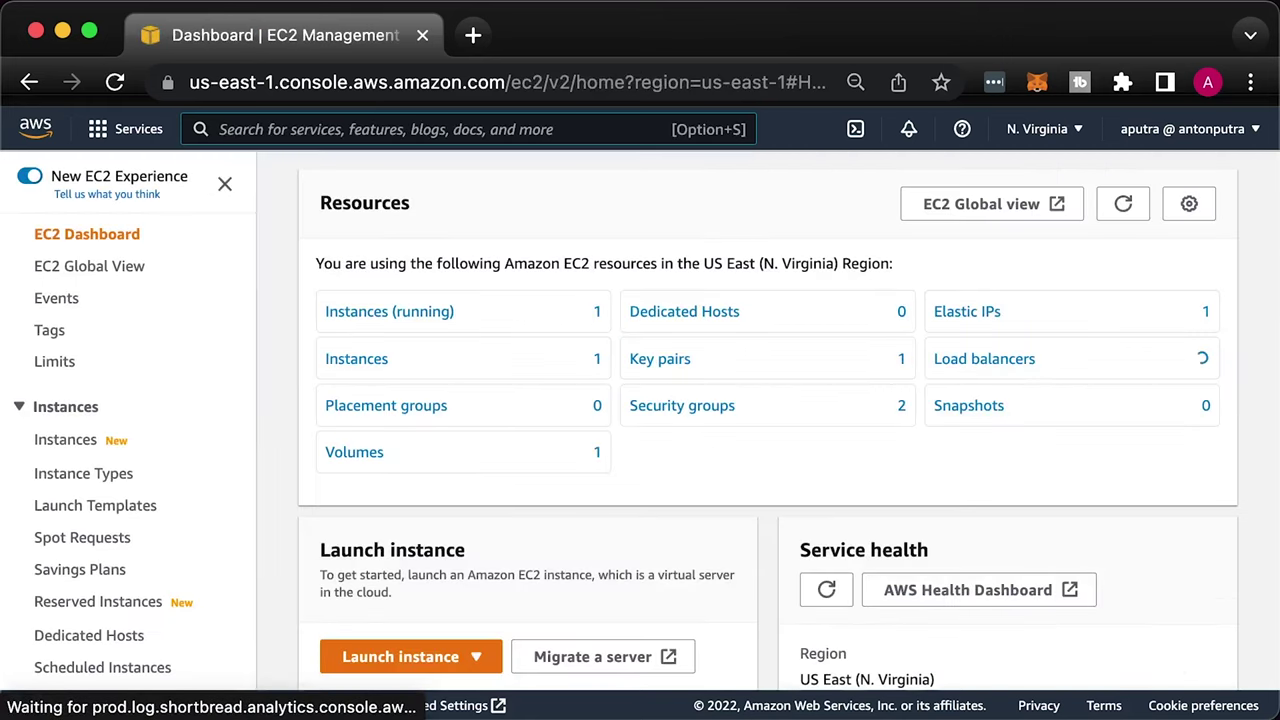
{"action": "left_click", "coordinate": [370, 320]}
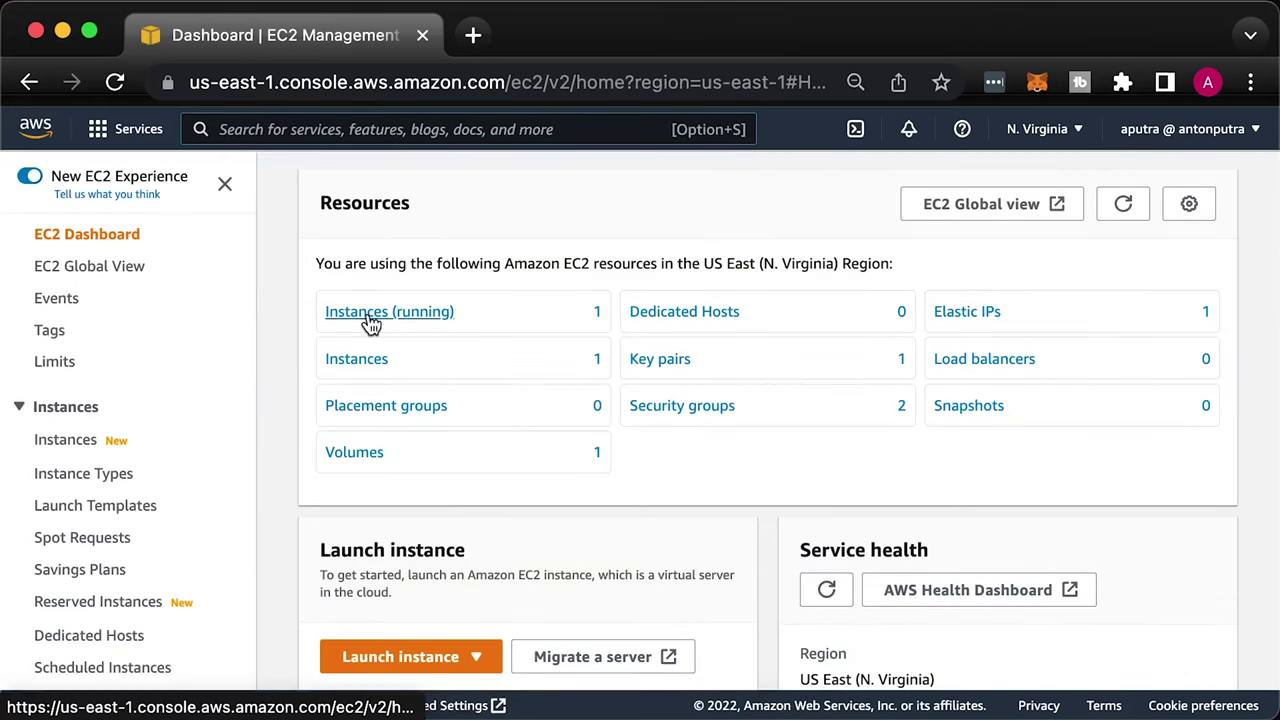
{"action": "left_click", "coordinate": [285, 331]}
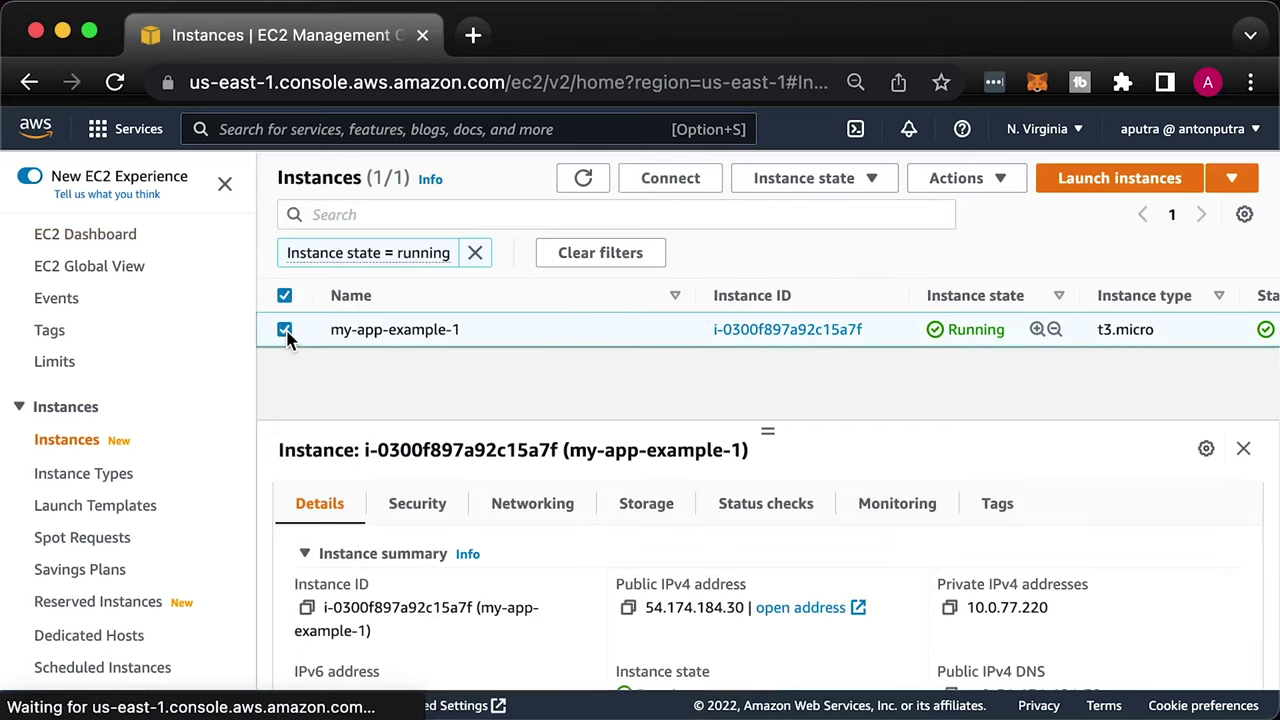
{"action": "left_click", "coordinate": [988, 188]}
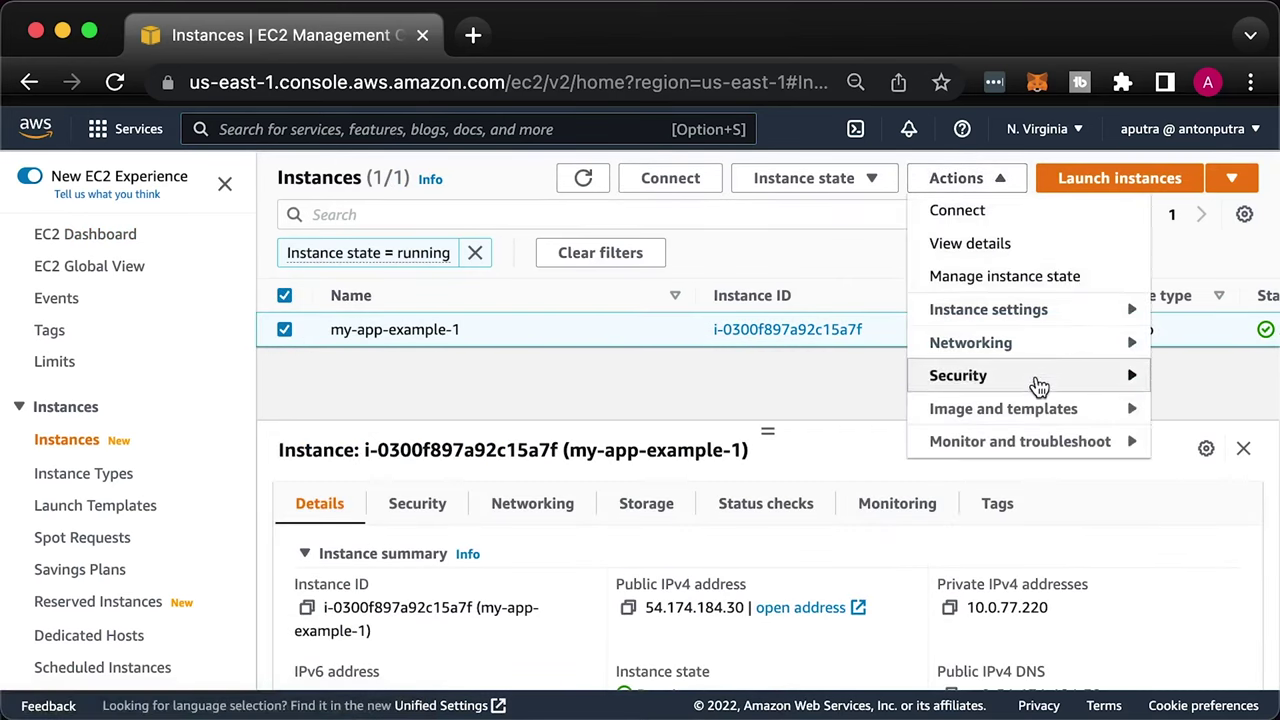
{"action": "mouse_move", "coordinate": [1043, 418]}
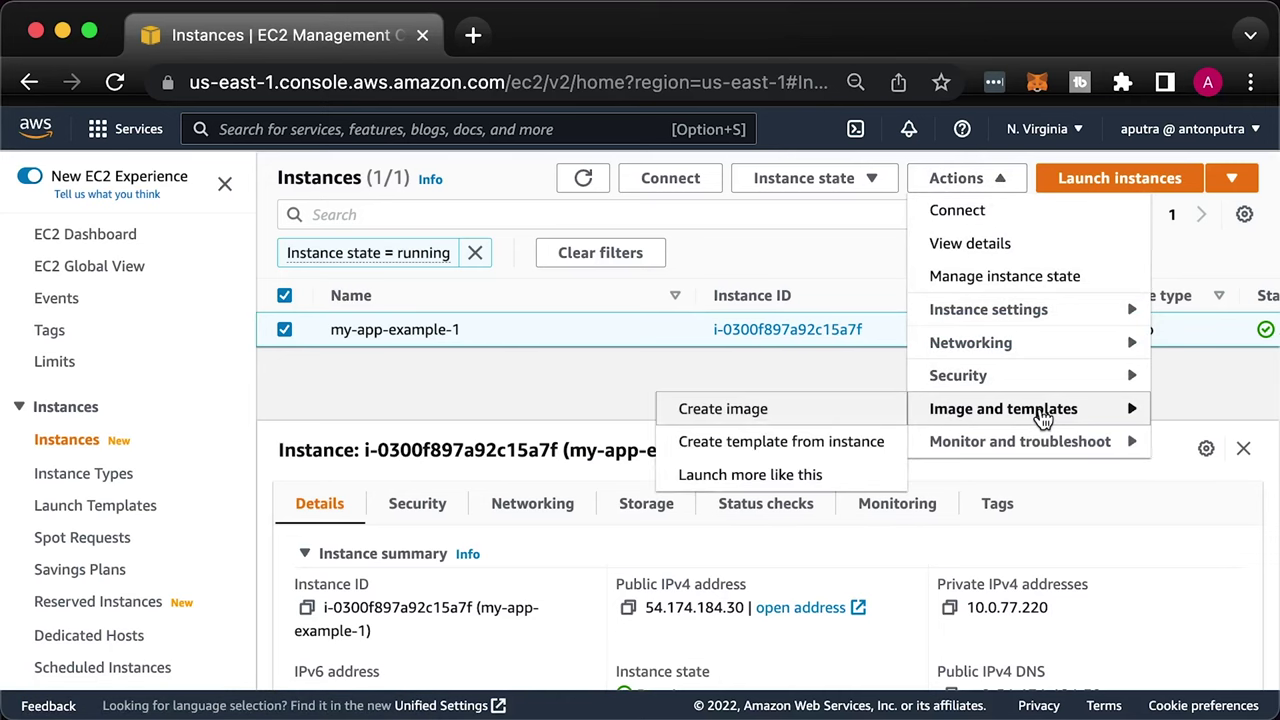
{"action": "left_click", "coordinate": [752, 409]}
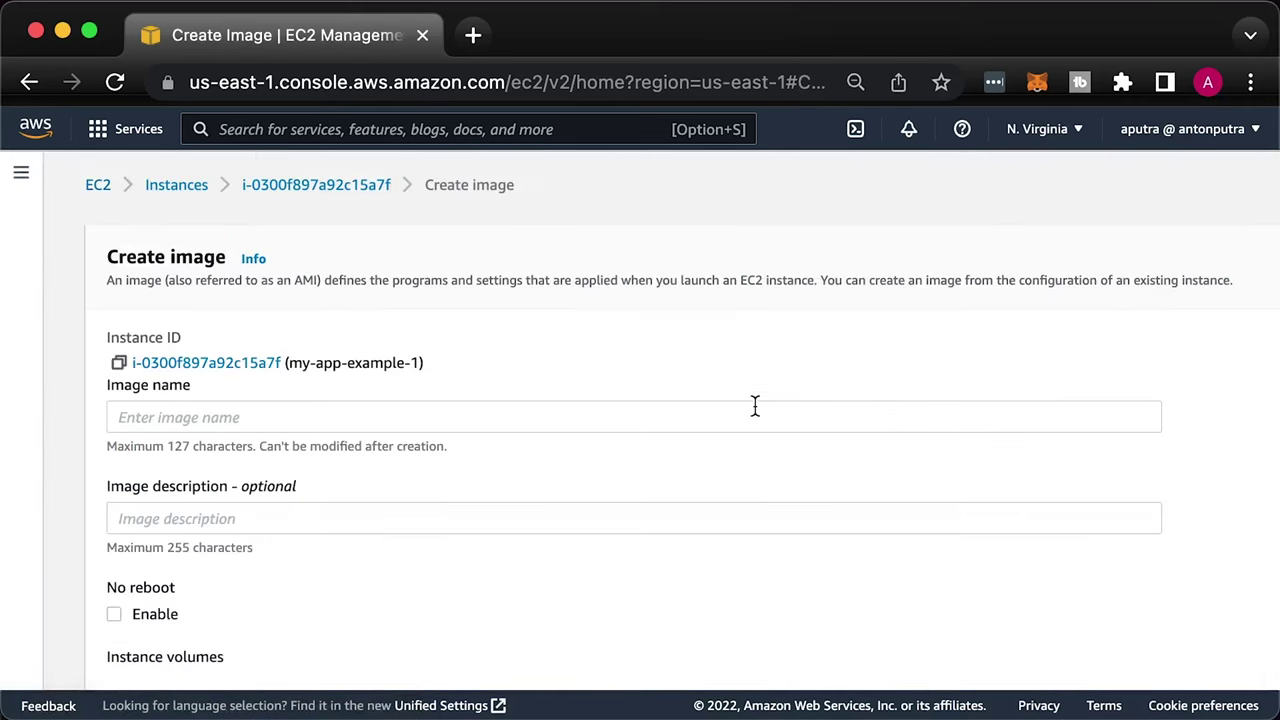
Name the image my-app-v1, keep the default volume and tag settings, and create it
{"action": "left_click", "coordinate": [178, 417]}
{"action": "type", "text": "my-app-v1"}
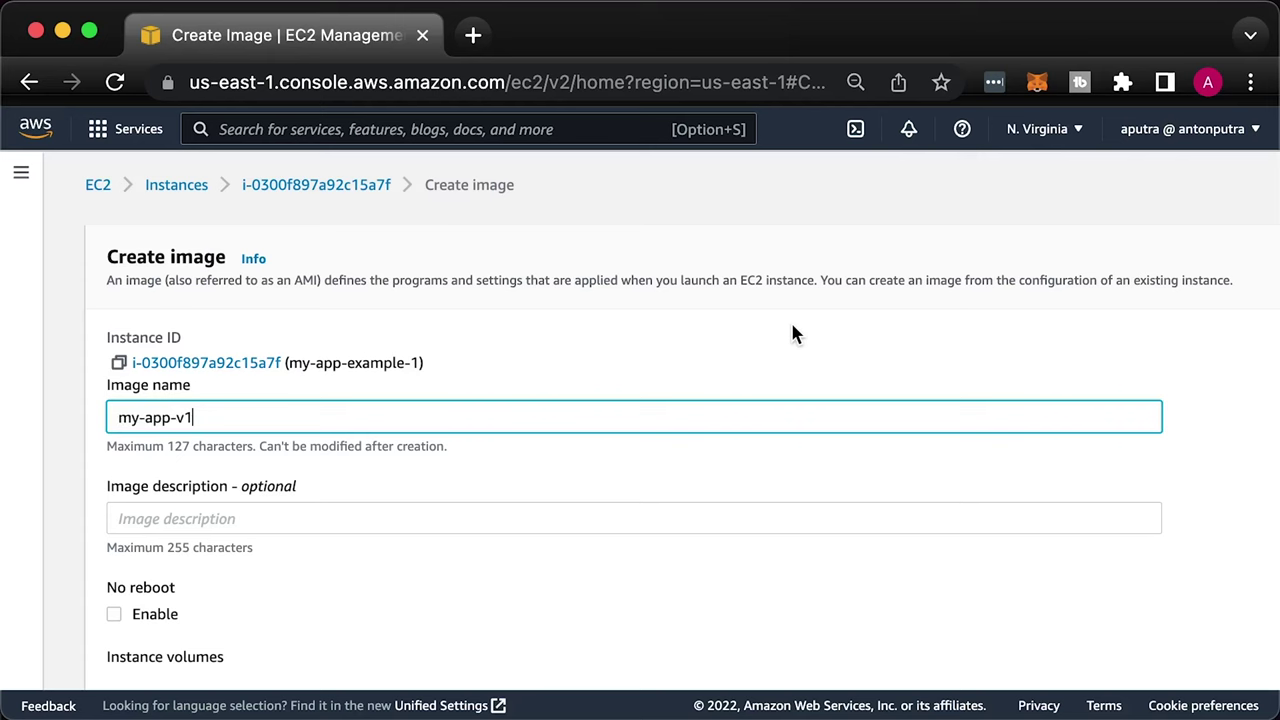
{"action": "scroll", "coordinate": [793, 335], "scroll_direction": "down", "scroll_amount": 10}
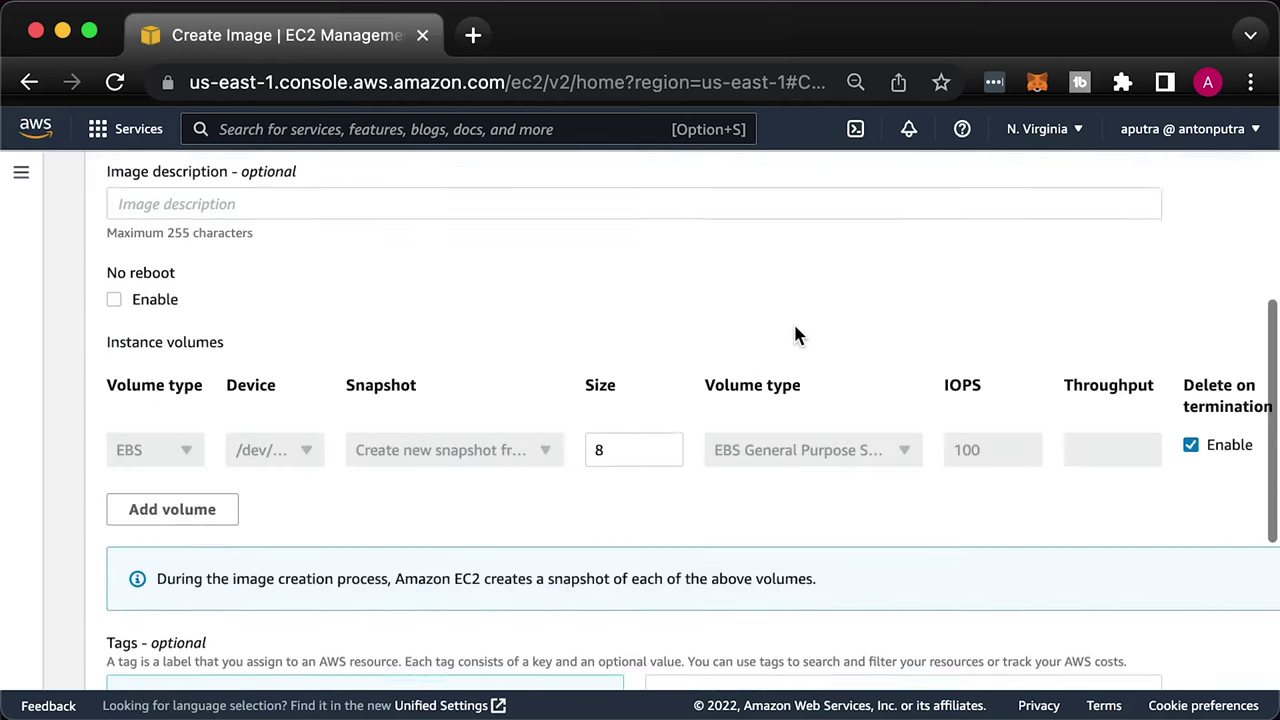
{"action": "scroll", "coordinate": [797, 335], "scroll_direction": "down", "scroll_amount": 2}
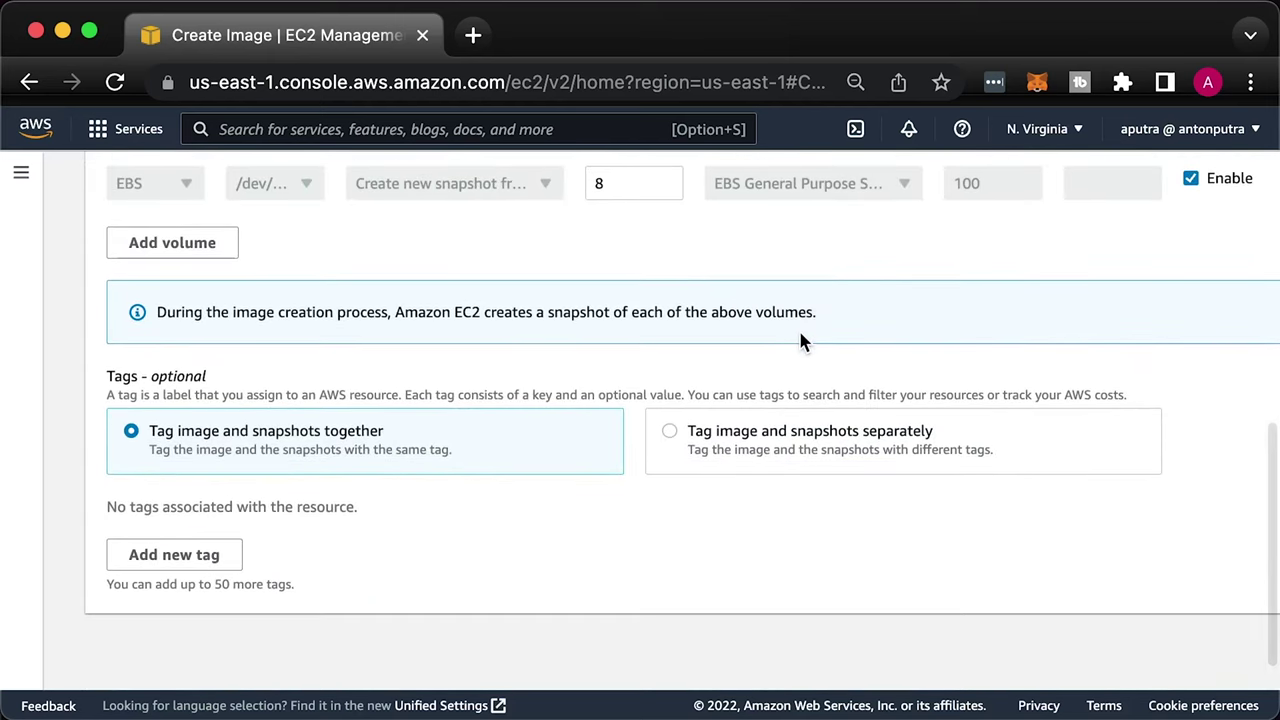
{"action": "scroll", "coordinate": [1031, 457], "scroll_direction": "right", "scroll_amount": 5}
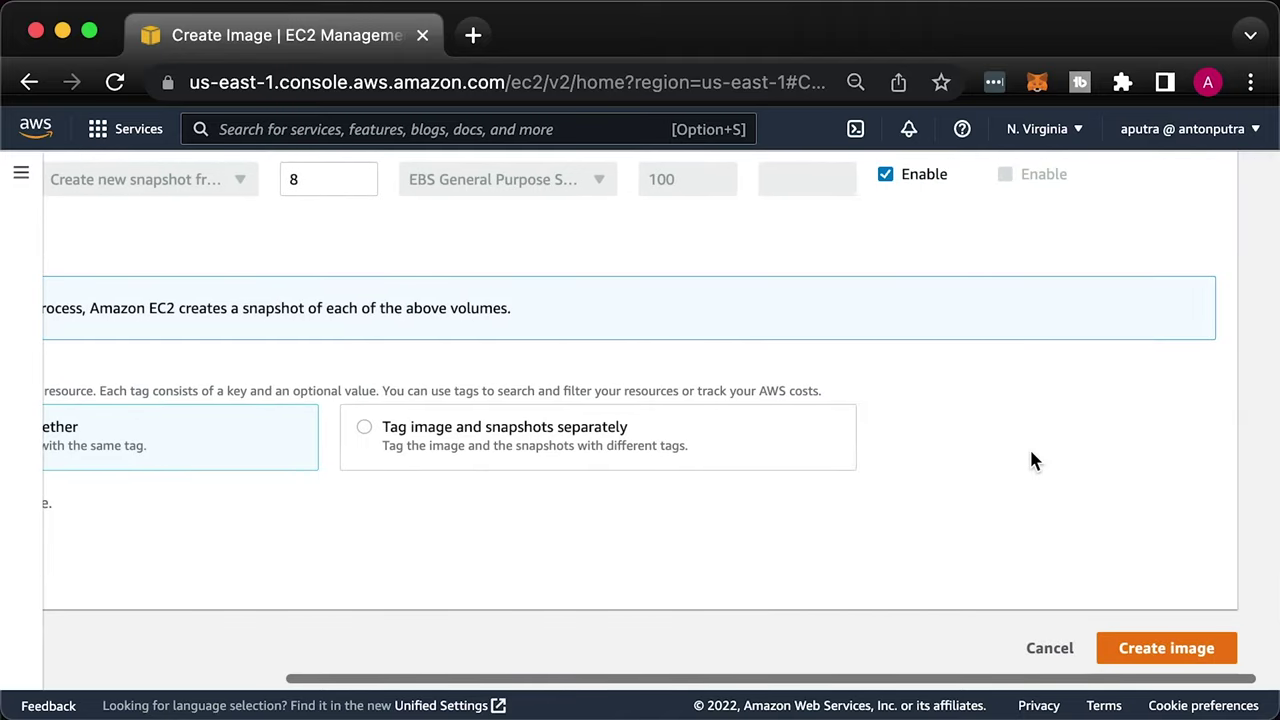
{"action": "left_click", "coordinate": [1160, 660]}
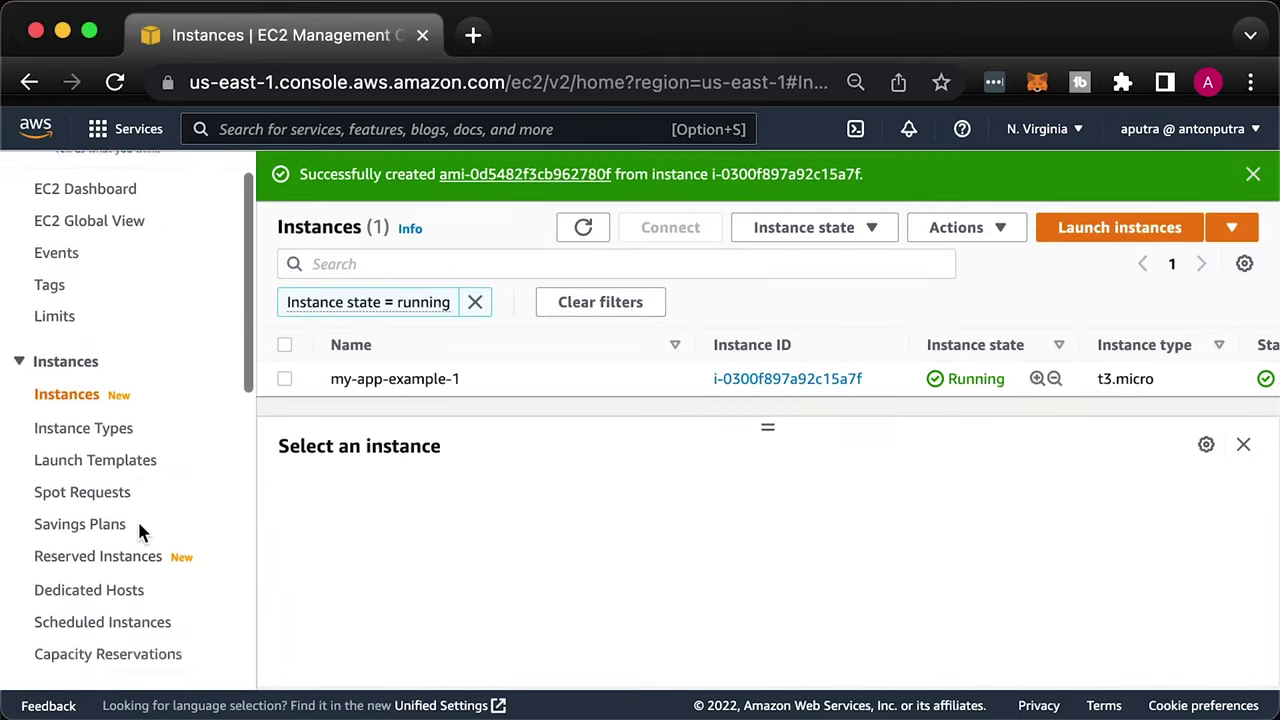
Open the list of owned AMIs and check the status of my-app-v1, refreshing the list as needed
{"action": "scroll", "coordinate": [137, 519], "scroll_direction": "down", "scroll_amount": 5}
{"action": "left_click", "coordinate": [45, 526]}
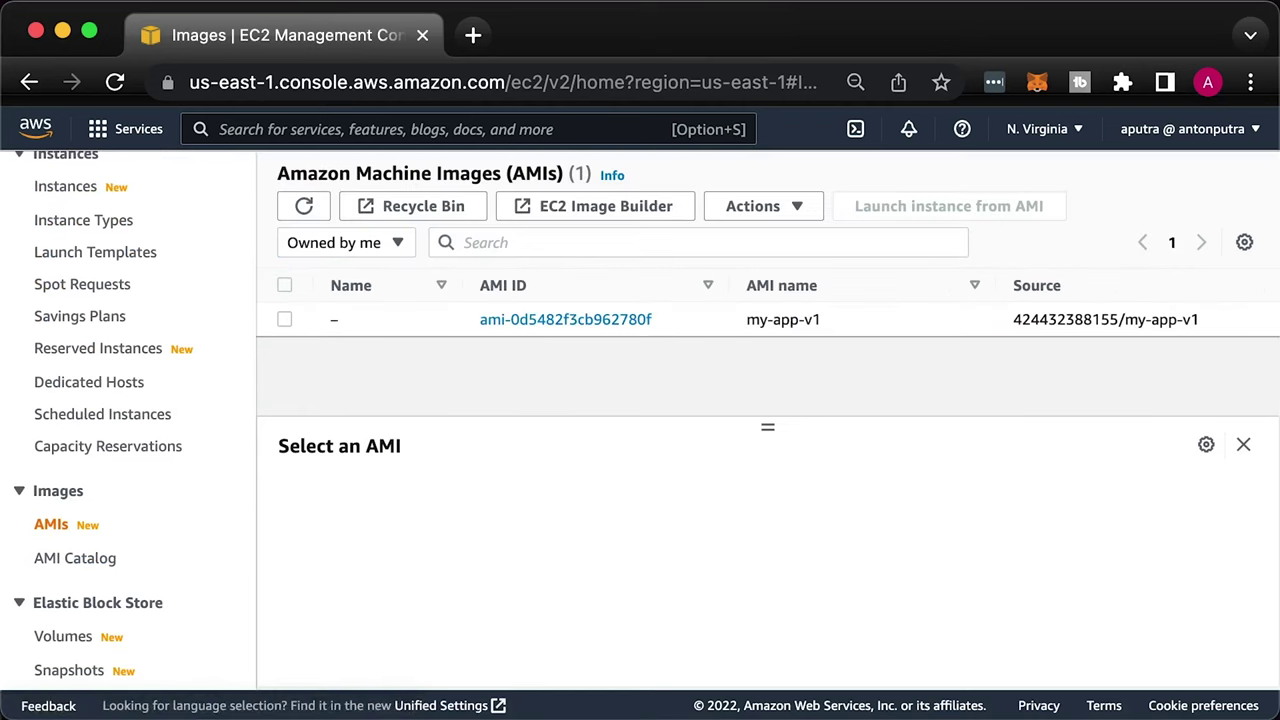
{"action": "left_click", "coordinate": [284, 320]}
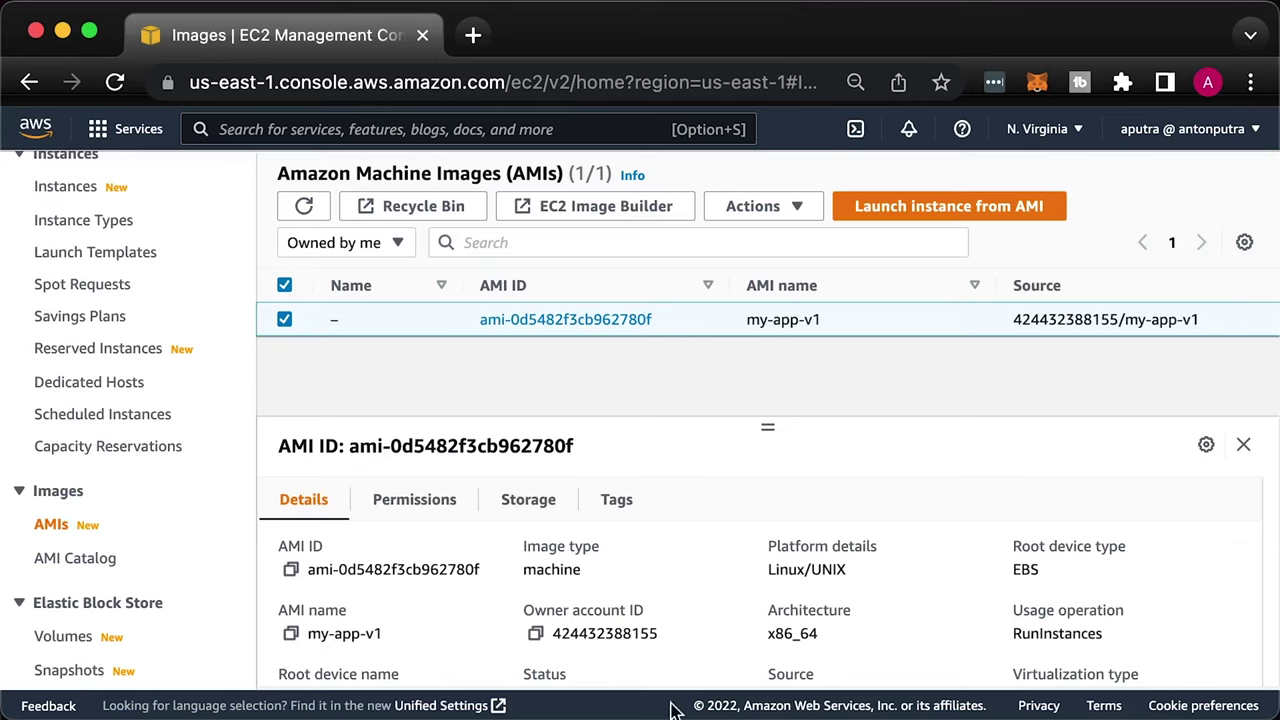
{"action": "scroll", "coordinate": [797, 320], "scroll_direction": "right", "scroll_amount": 5}
{"action": "scroll", "coordinate": [797, 320], "scroll_direction": "right", "scroll_amount": 1}
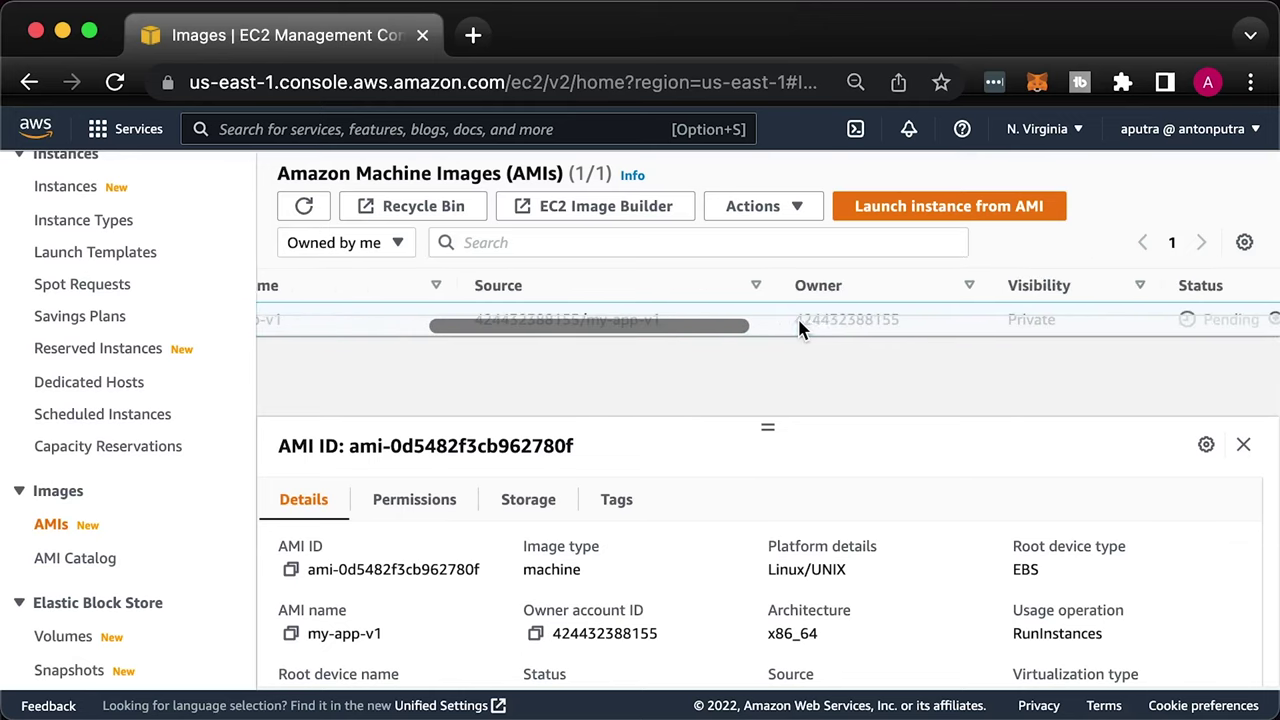
{"action": "scroll", "coordinate": [857, 313], "scroll_direction": "right", "scroll_amount": 6}
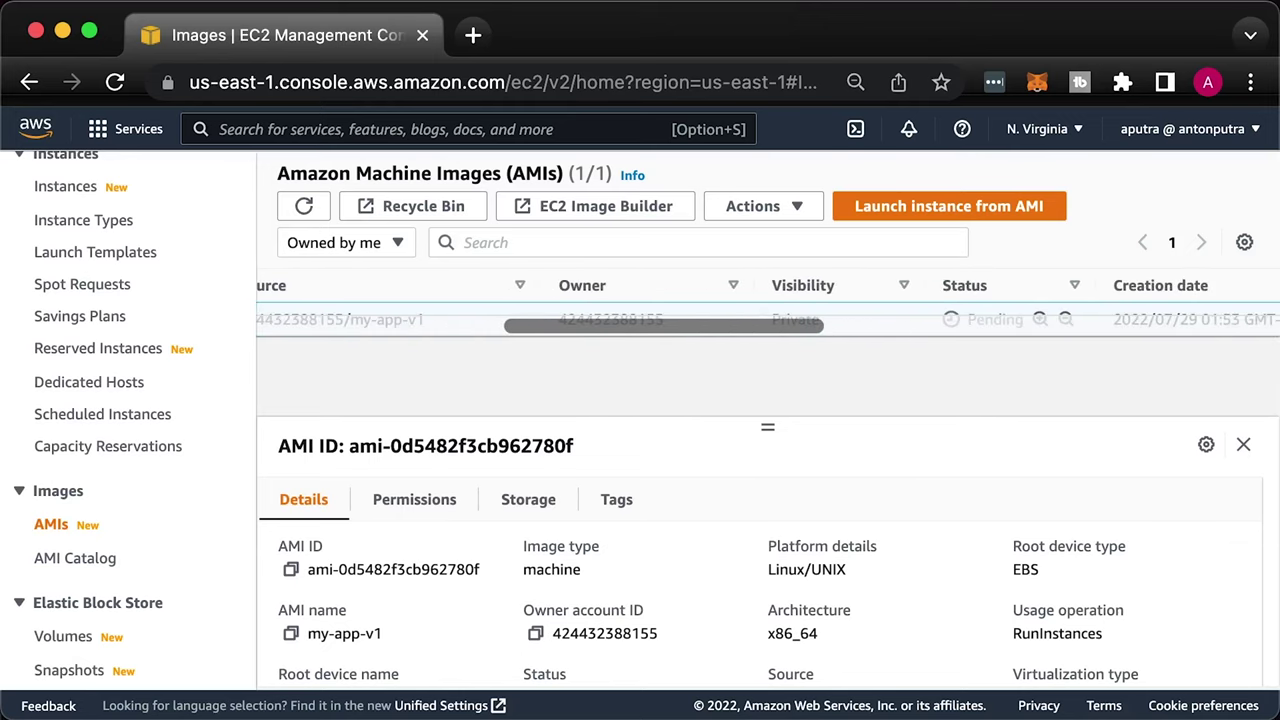
{"action": "left_click", "coordinate": [305, 206]}
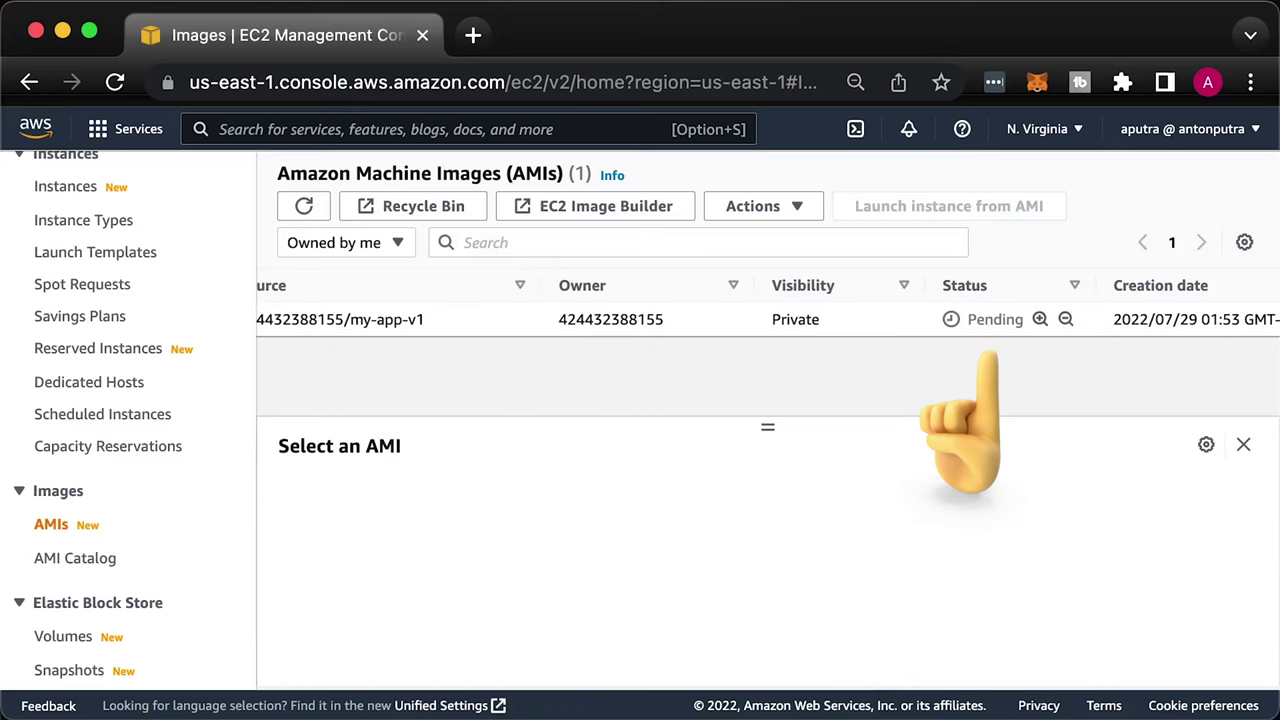
{"action": "left_click", "coordinate": [301, 208]}
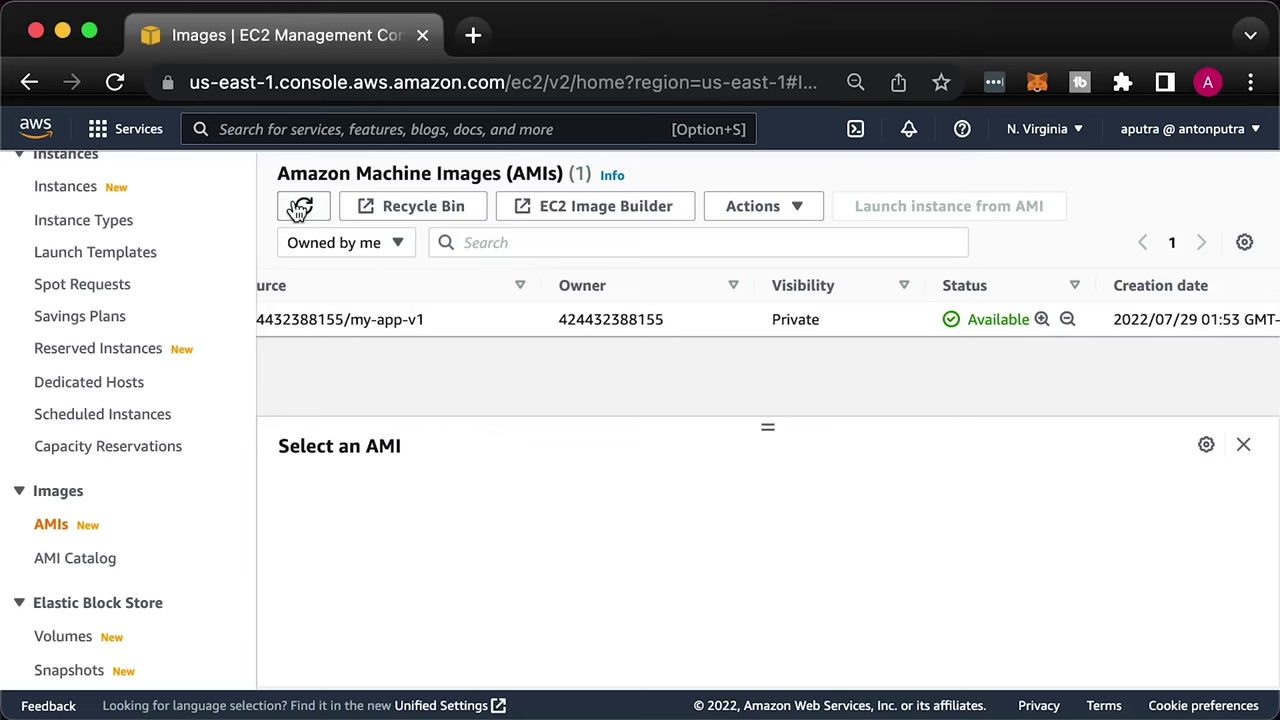
Return to the running instances and terminate the my-app-example-1 instance
{"action": "scroll", "coordinate": [184, 230], "scroll_direction": "up", "scroll_amount": 5}
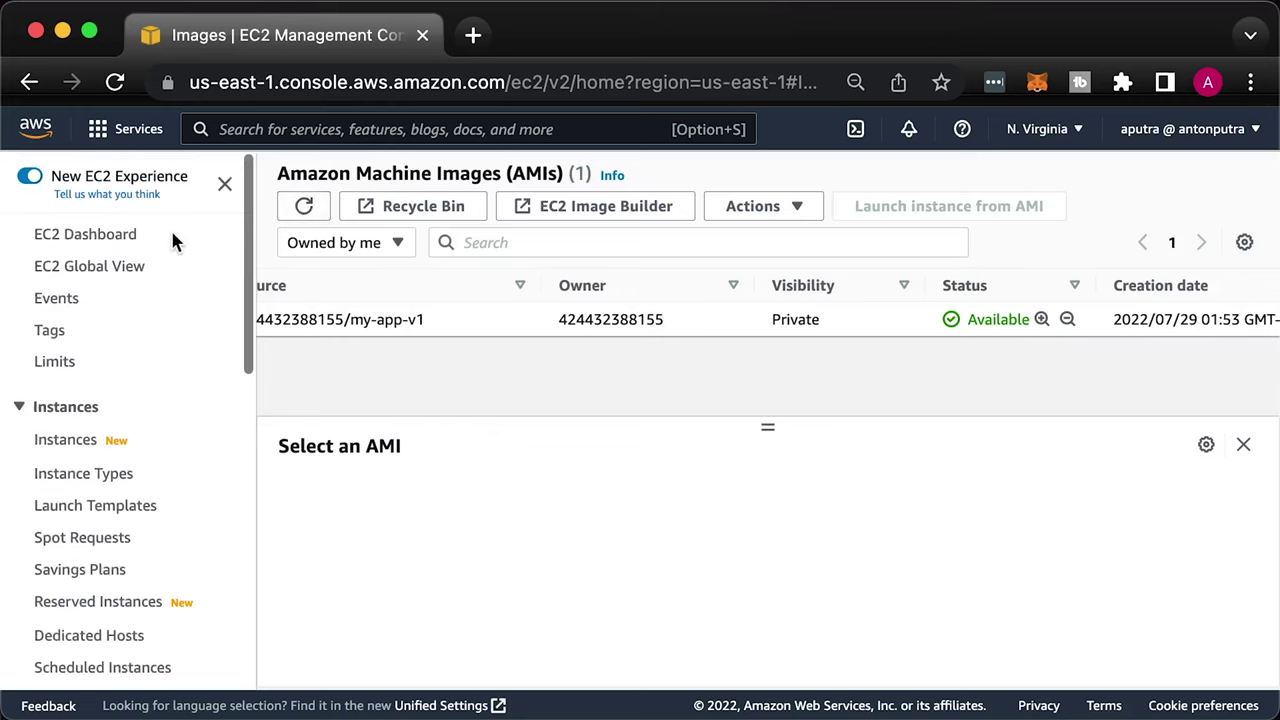
{"action": "left_click", "coordinate": [105, 238]}
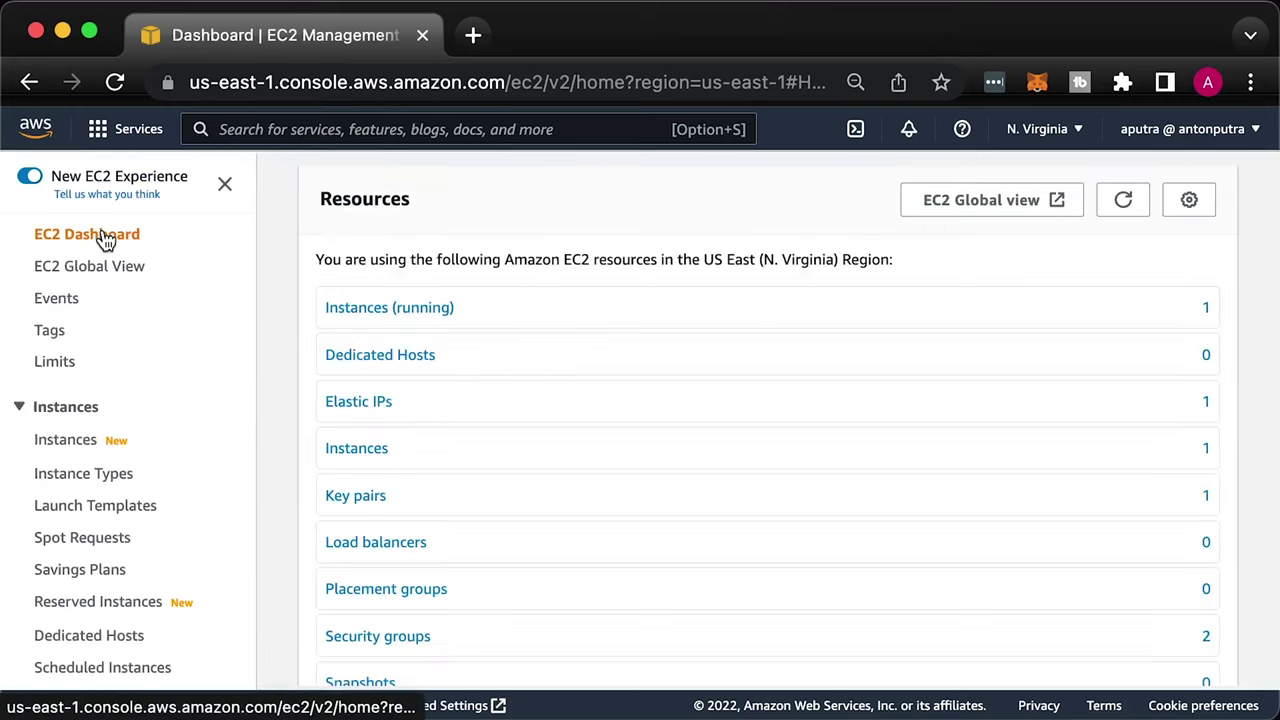
{"action": "left_click", "coordinate": [370, 312]}
{"action": "left_click", "coordinate": [285, 326]}
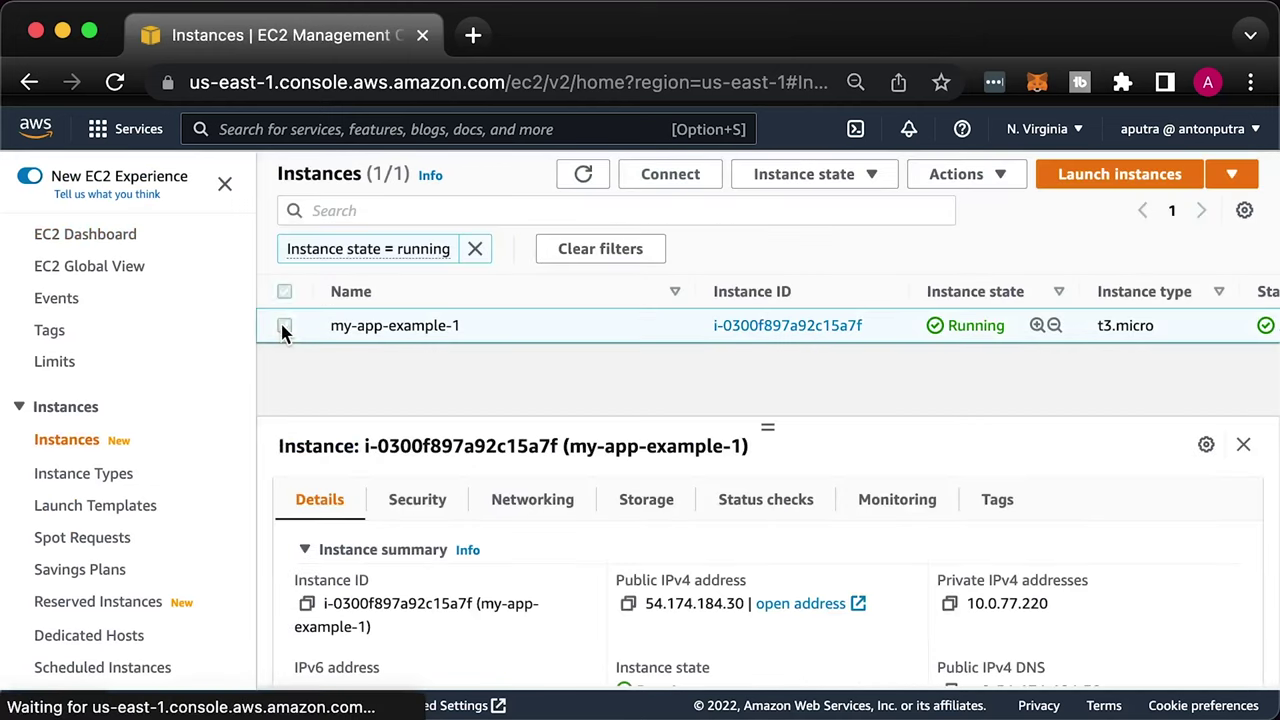
{"action": "left_click", "coordinate": [850, 178]}
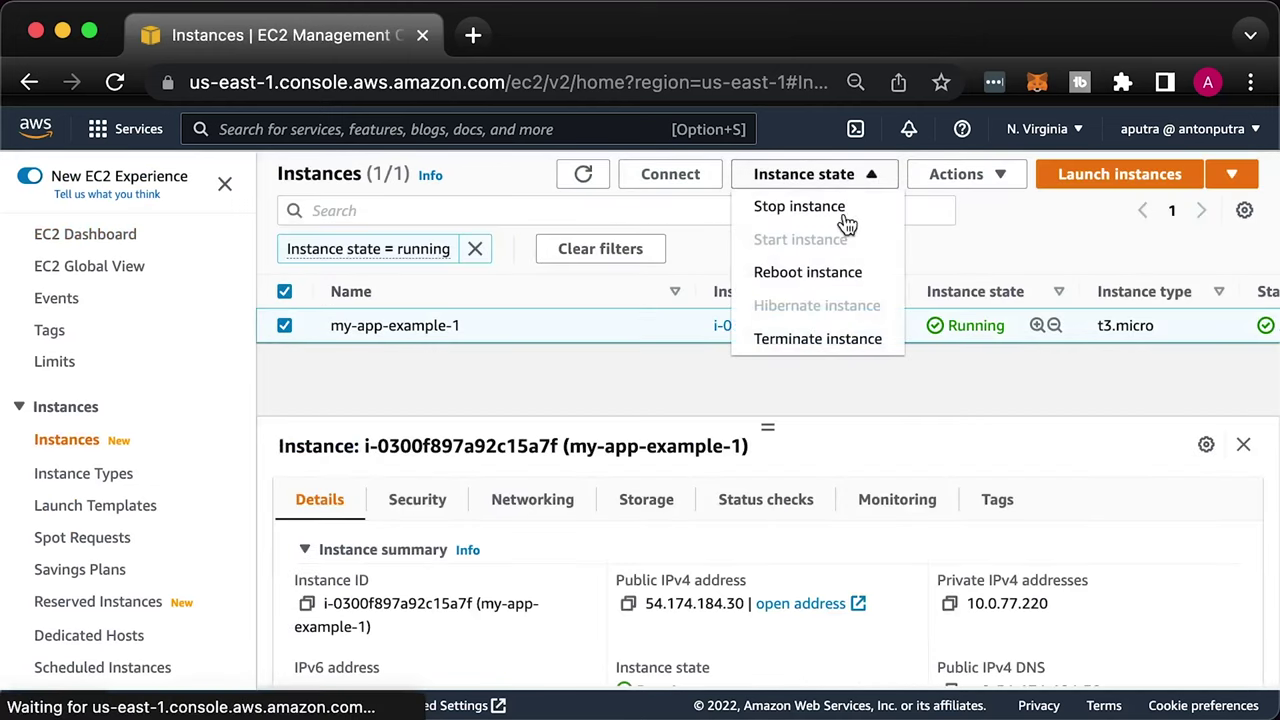
{"action": "left_click", "coordinate": [826, 345]}
{"action": "left_click", "coordinate": [1033, 590]}
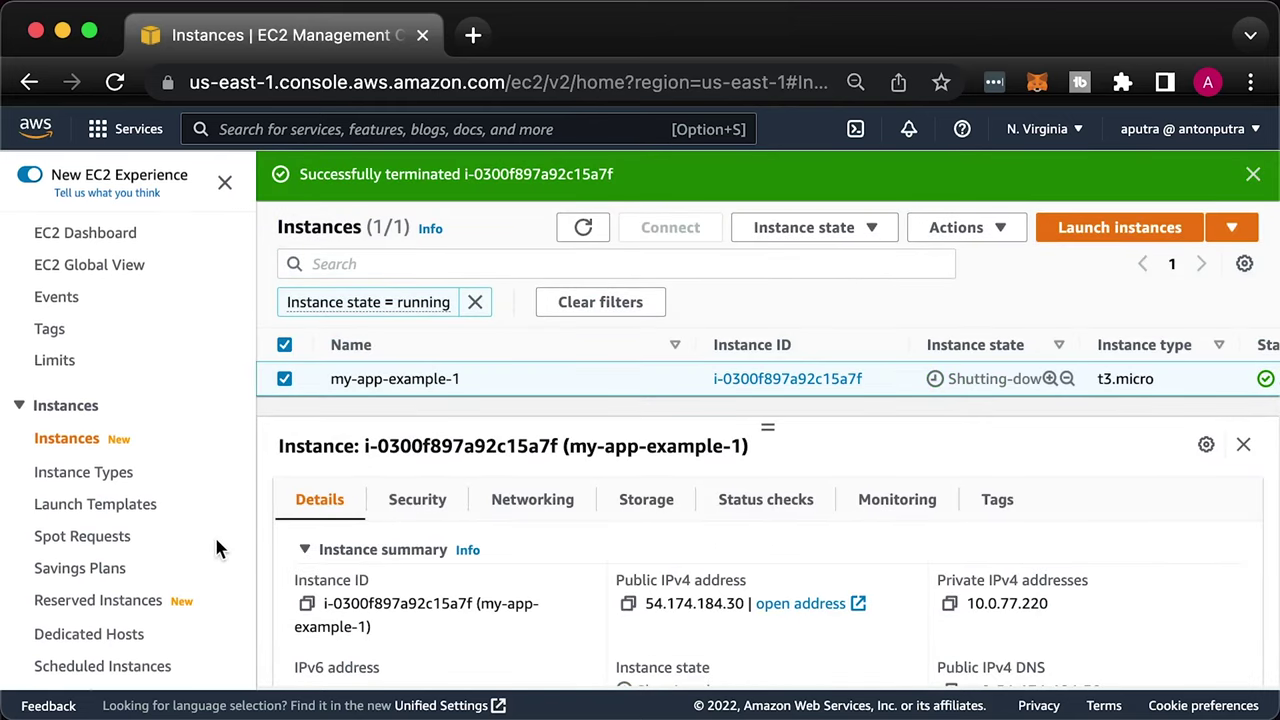
Open the EC2 security groups list and select the my-app-example-1 group
{"action": "scroll", "coordinate": [214, 534], "scroll_direction": "down", "scroll_amount": 3}
{"action": "scroll", "coordinate": [214, 540], "scroll_direction": "down", "scroll_amount": 5}
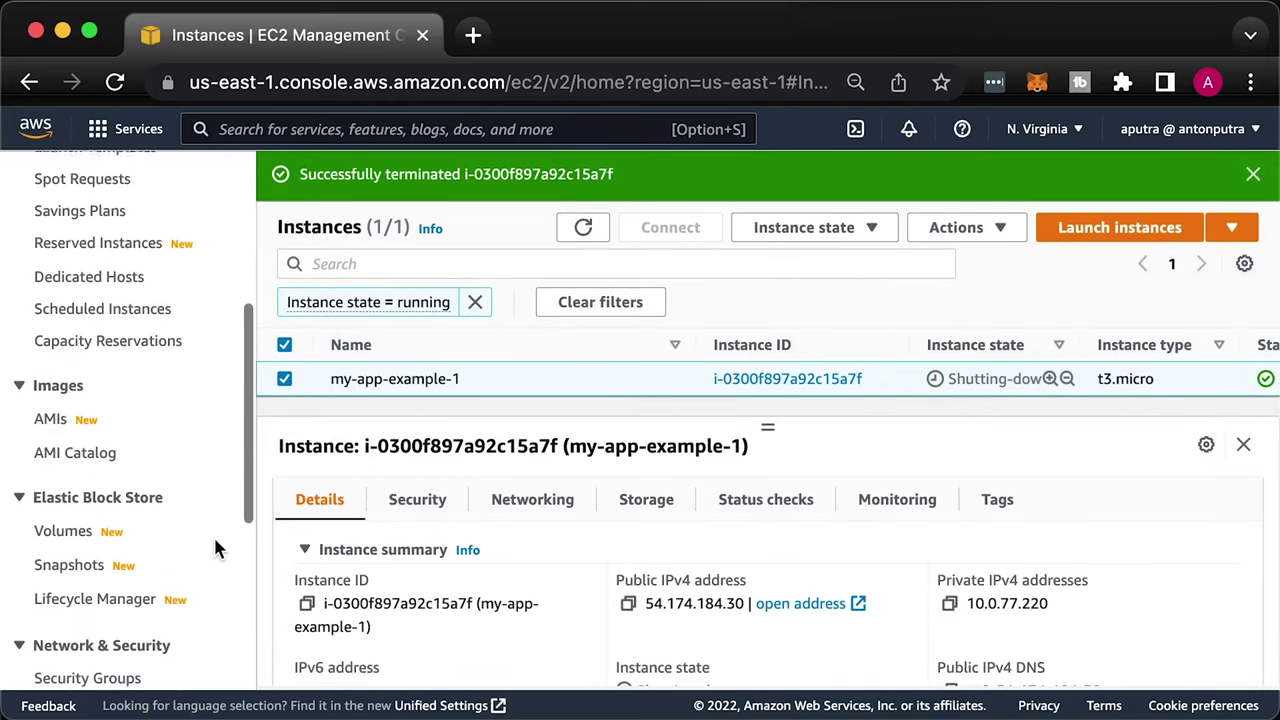
{"action": "left_click", "coordinate": [128, 622]}
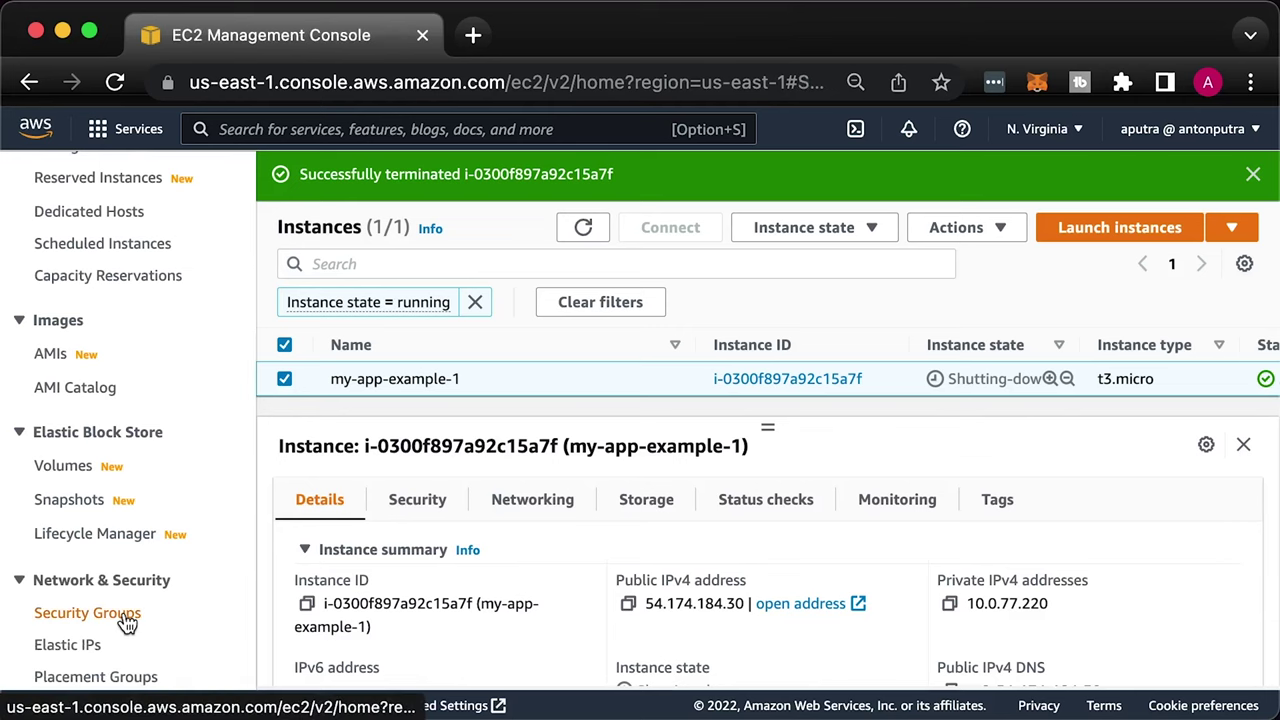
{"action": "left_click", "coordinate": [290, 390]}
{"action": "left_click", "coordinate": [289, 357]}
Try to delete the selected my-app-example-1 security group
{"action": "left_click", "coordinate": [455, 225]}
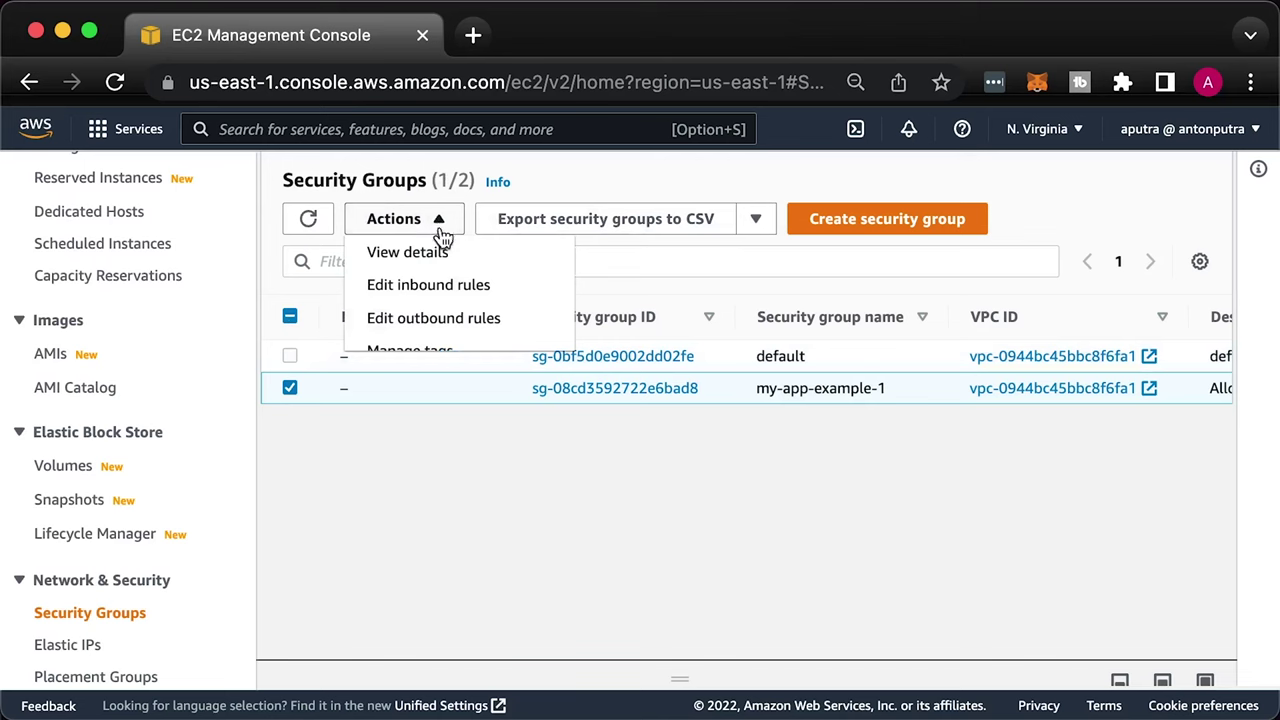
{"action": "scroll", "coordinate": [452, 325], "scroll_direction": "down", "scroll_amount": 3}
{"action": "left_click", "coordinate": [455, 338]}
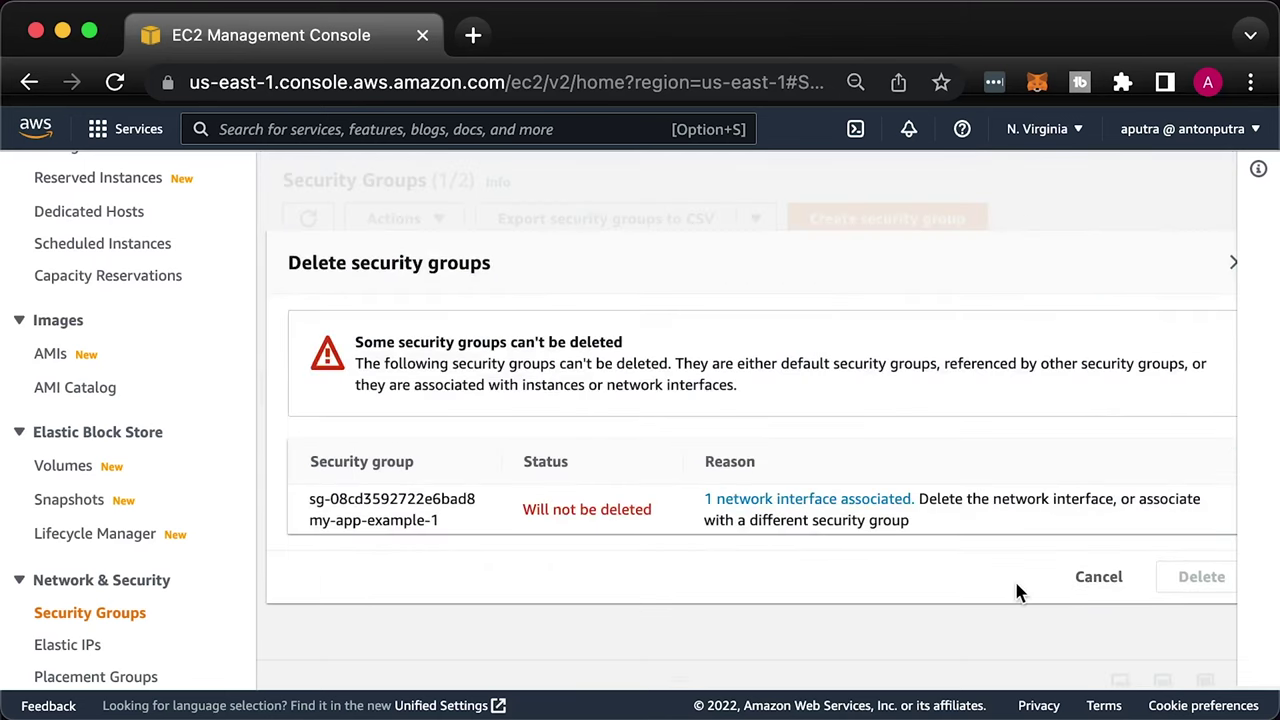
{"action": "left_click", "coordinate": [1112, 585]}
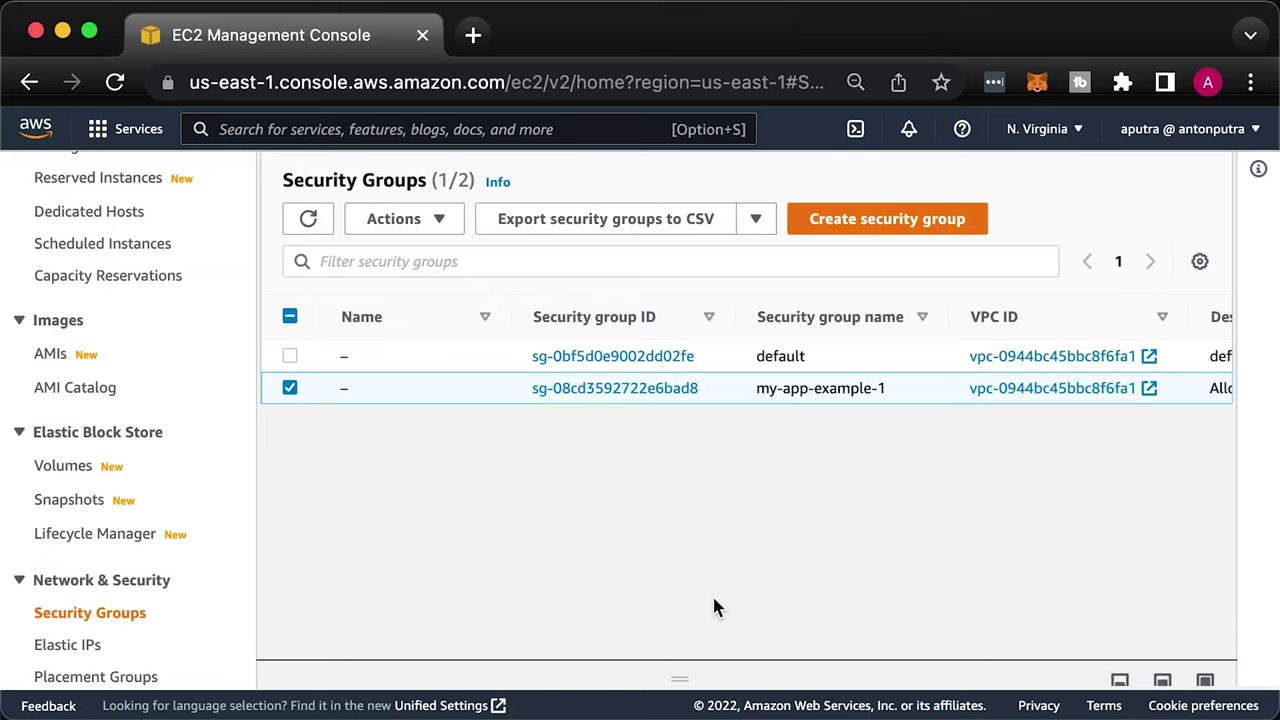
Delete the my-app-example-1 security group
{"action": "left_click", "coordinate": [289, 352]}
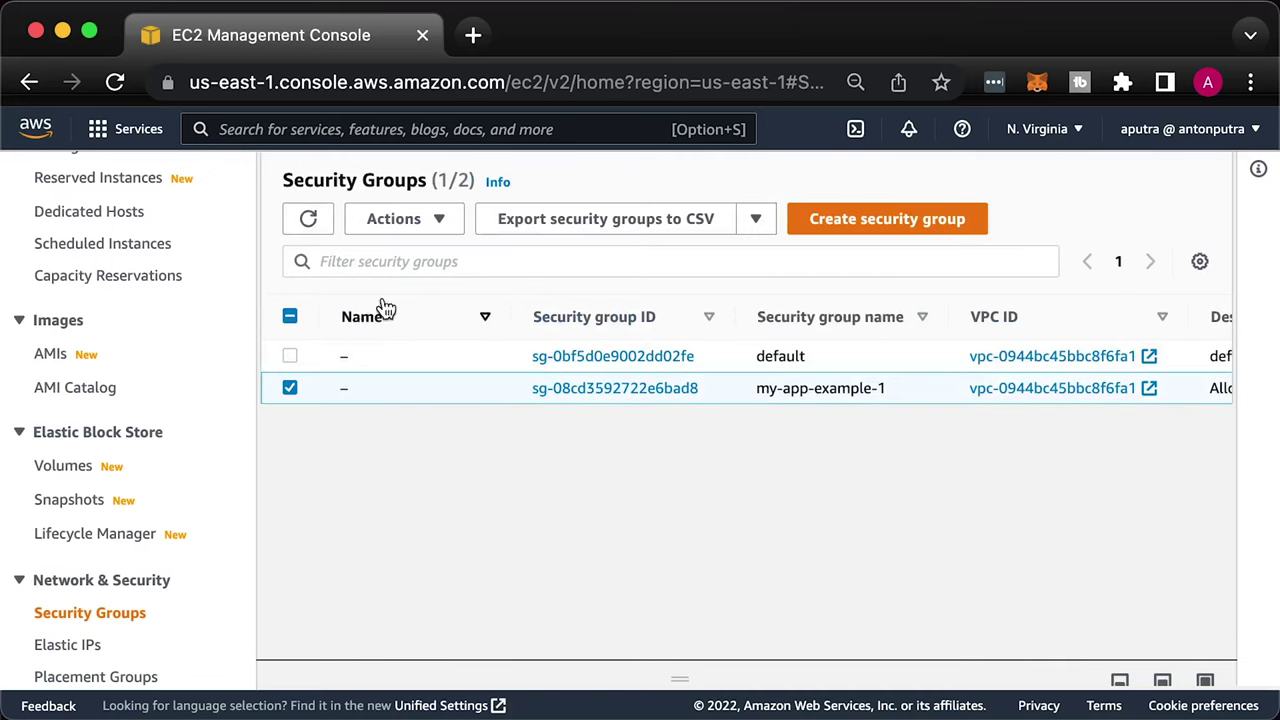
{"action": "left_click", "coordinate": [448, 222]}
{"action": "scroll", "coordinate": [430, 300], "scroll_direction": "down", "scroll_amount": 5}
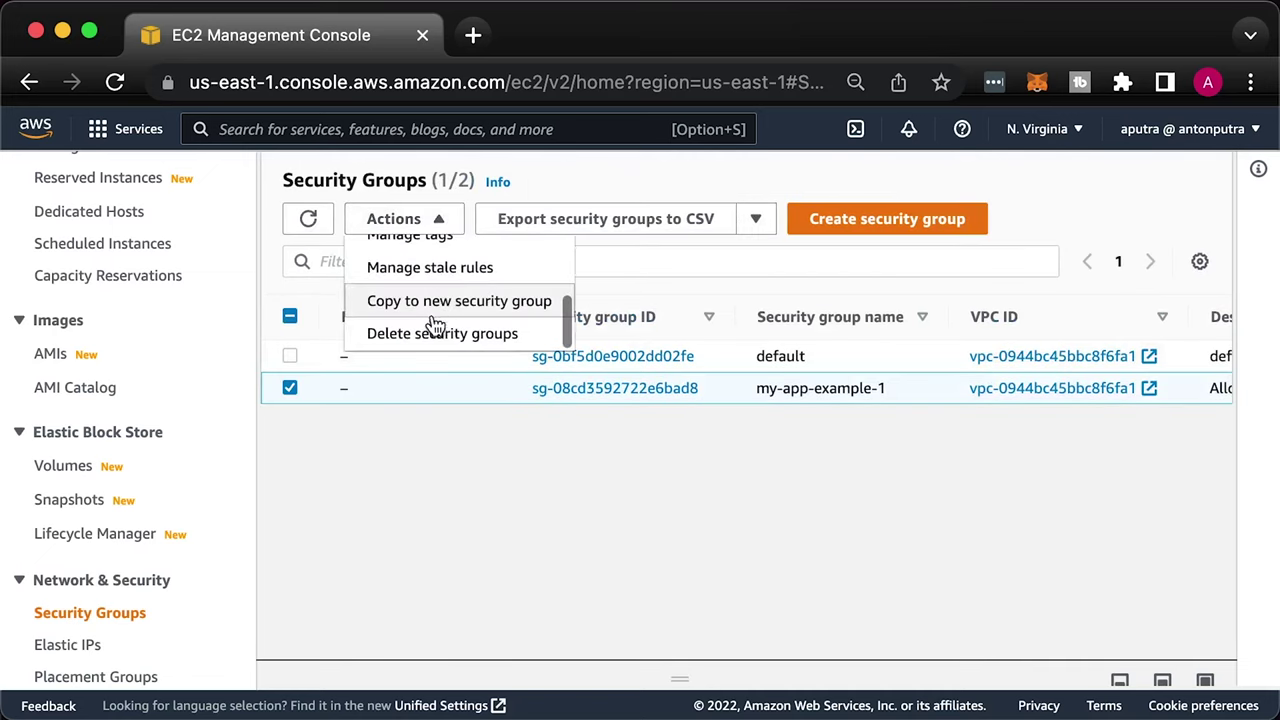
{"action": "left_click", "coordinate": [430, 331]}
{"action": "left_click", "coordinate": [1189, 491]}
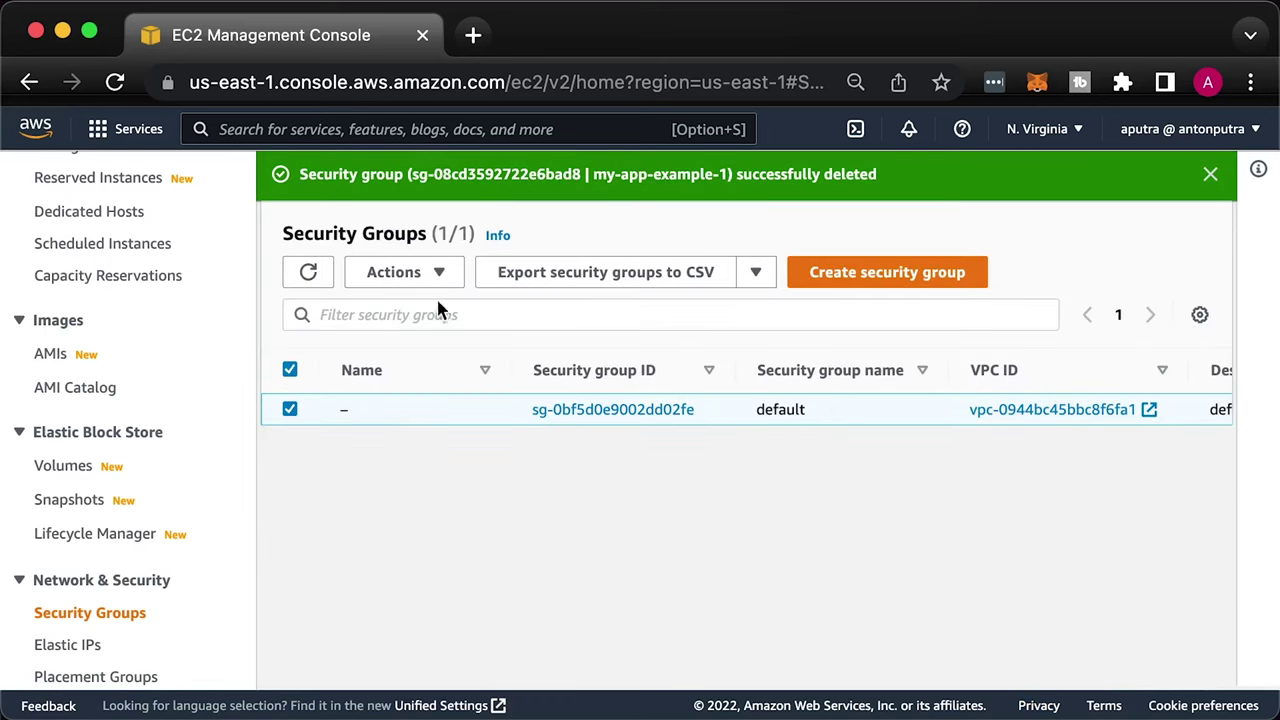
Open API Gateway and delete the api-gw-example-1 API
{"action": "left_click", "coordinate": [370, 119]}
{"action": "type", "text": "apig"}
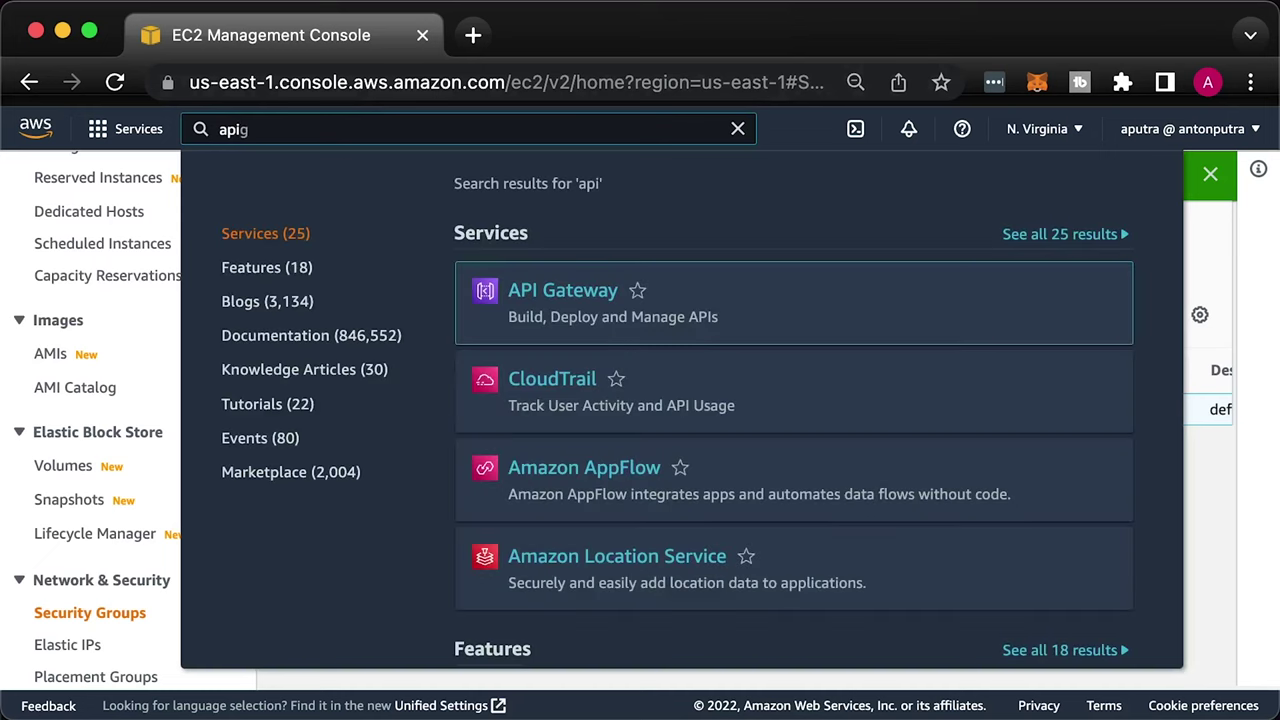
{"action": "key", "text": "Return"}
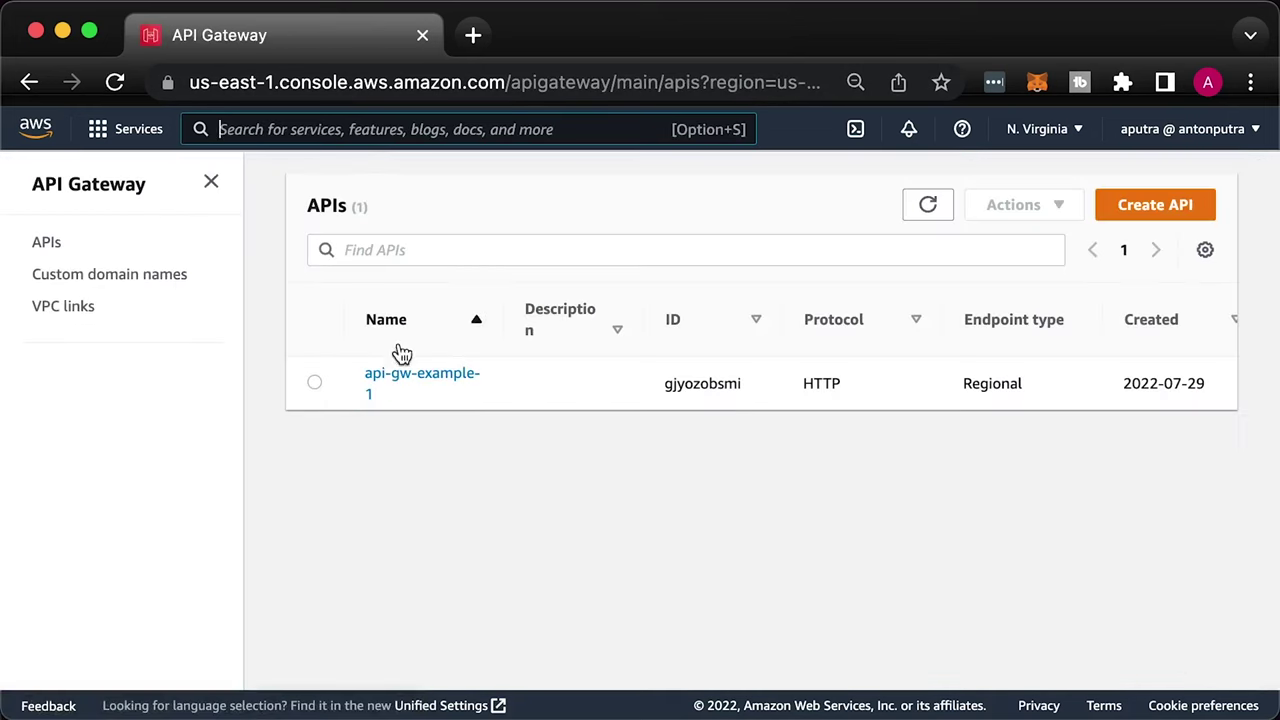
{"action": "left_click", "coordinate": [314, 383]}
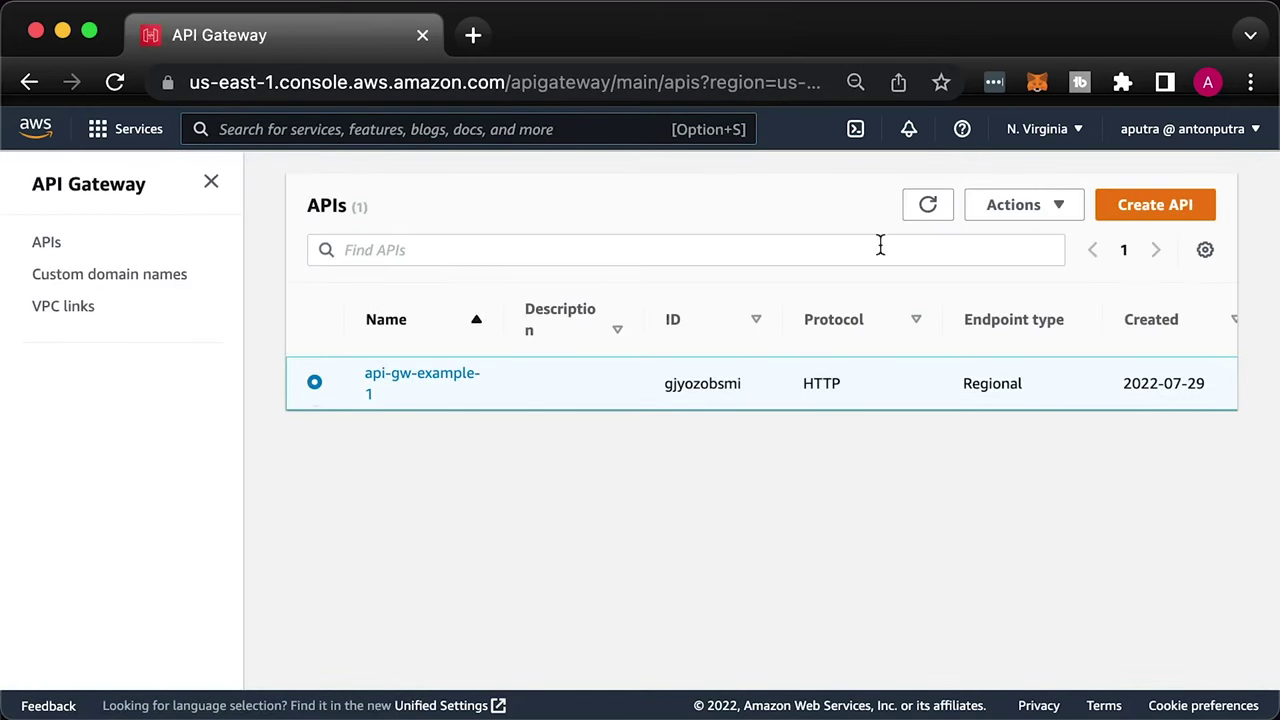
{"action": "left_click", "coordinate": [1013, 212]}
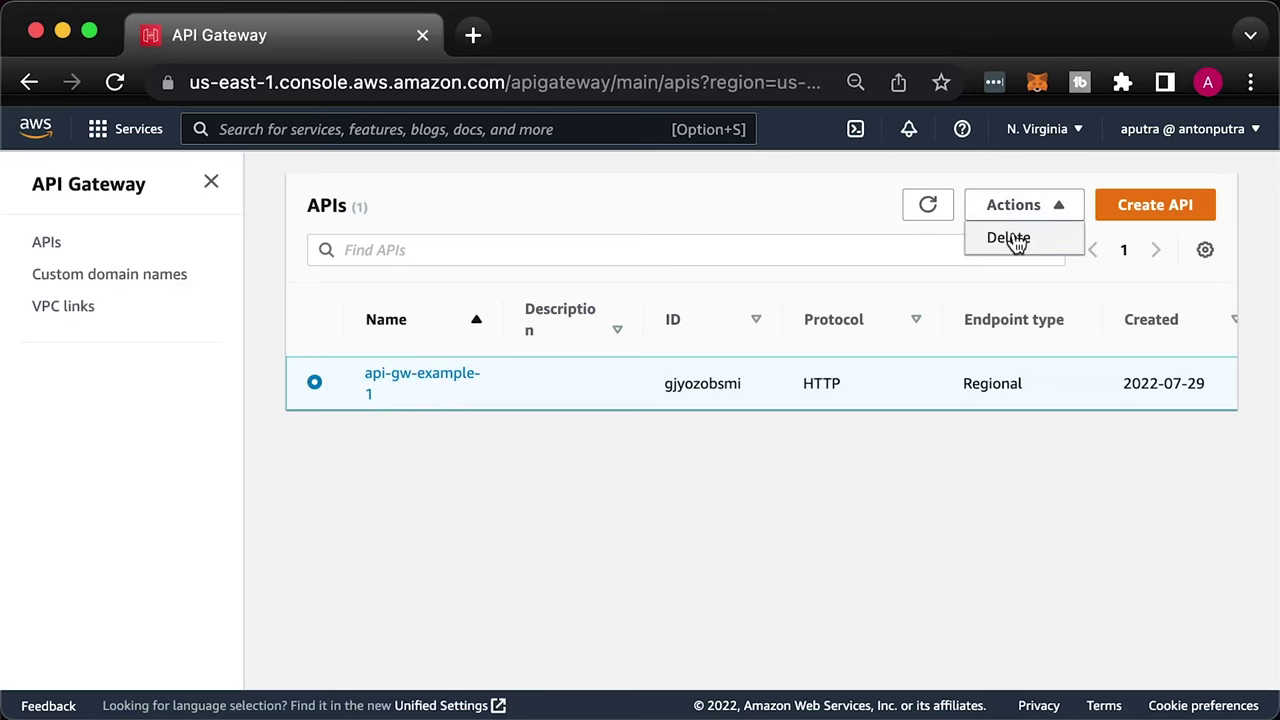
{"action": "left_click", "coordinate": [1010, 238]}
{"action": "left_click", "coordinate": [890, 500]}
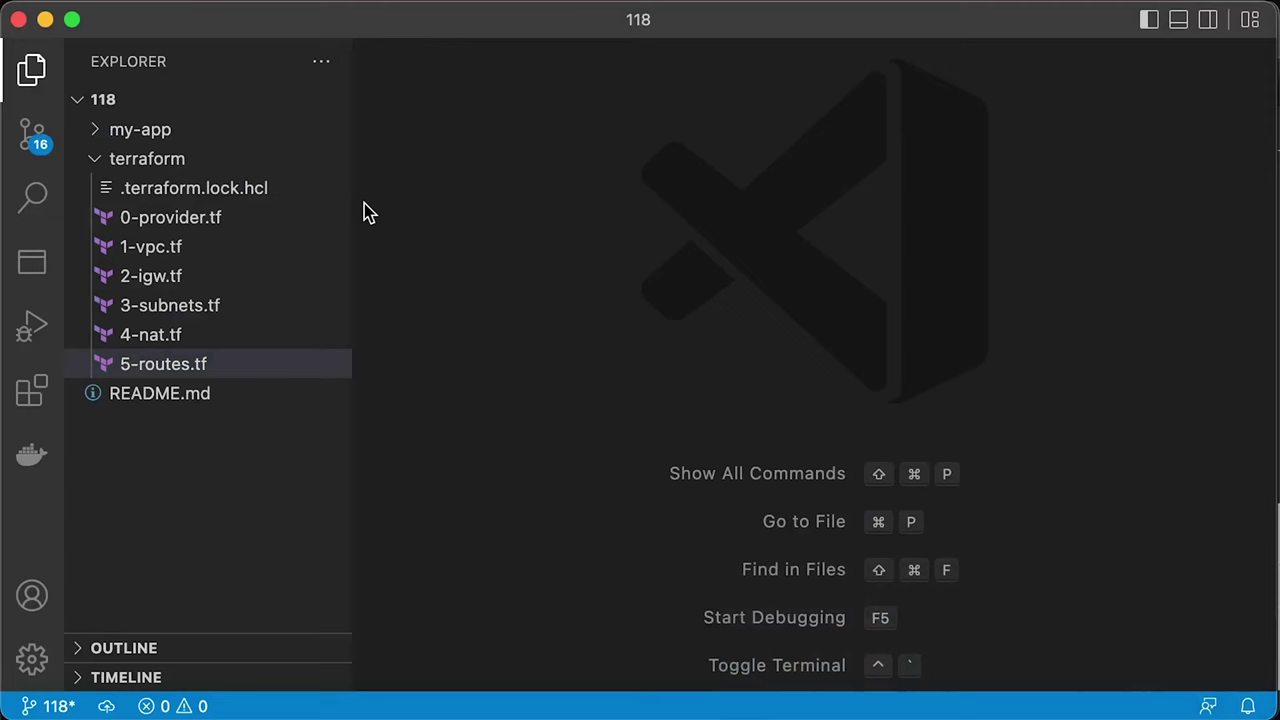
Switch to VS Code, create 6-sg-example-1.tf in the terraform folder and hide the file explorer
{"action": "left_click", "coordinate": [189, 160]}
{"action": "left_click", "coordinate": [213, 158]}
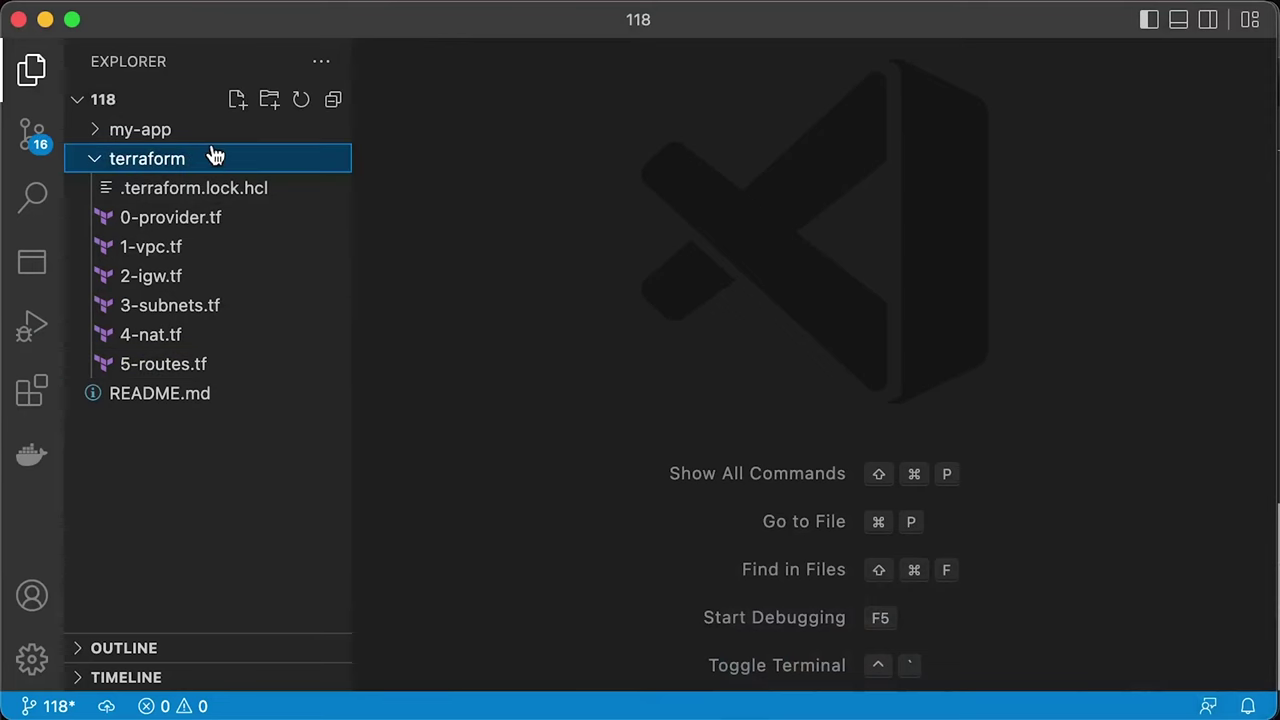
{"action": "left_click", "coordinate": [237, 99]}
{"action": "type", "text": "6-sg-example-1.tf"}
{"action": "key", "text": "Return"}
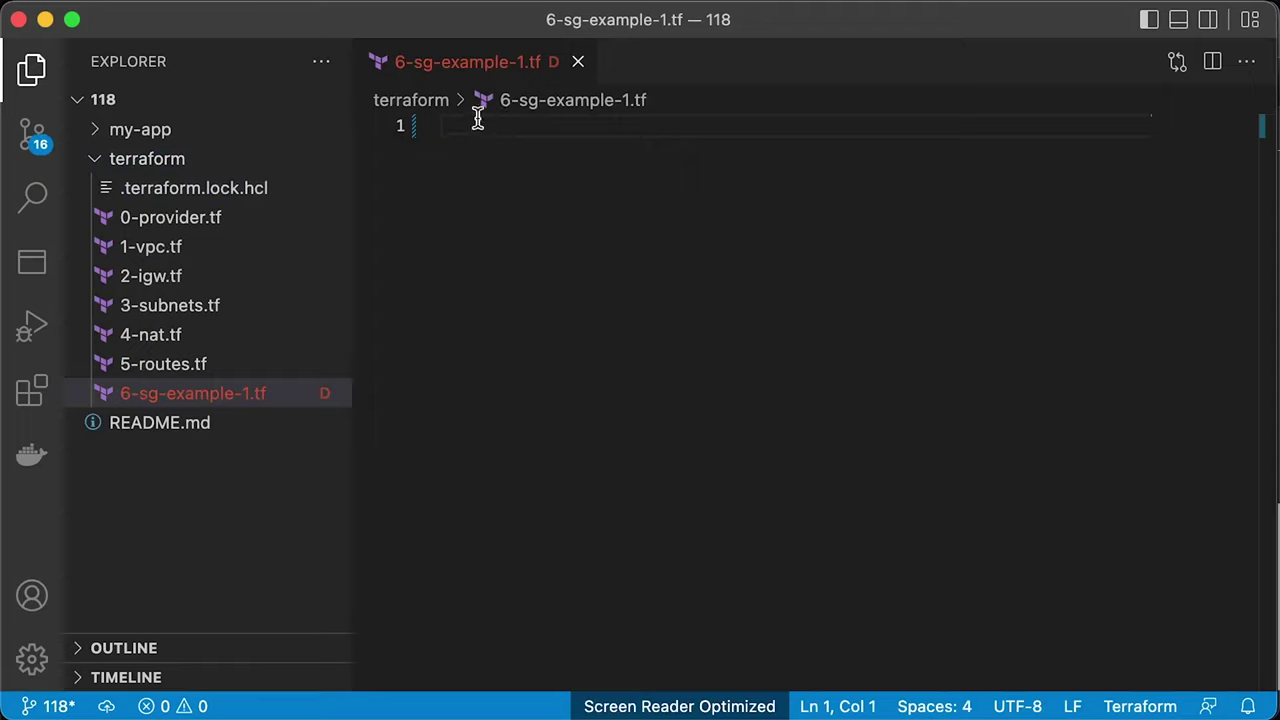
{"action": "left_click", "coordinate": [38, 76]}
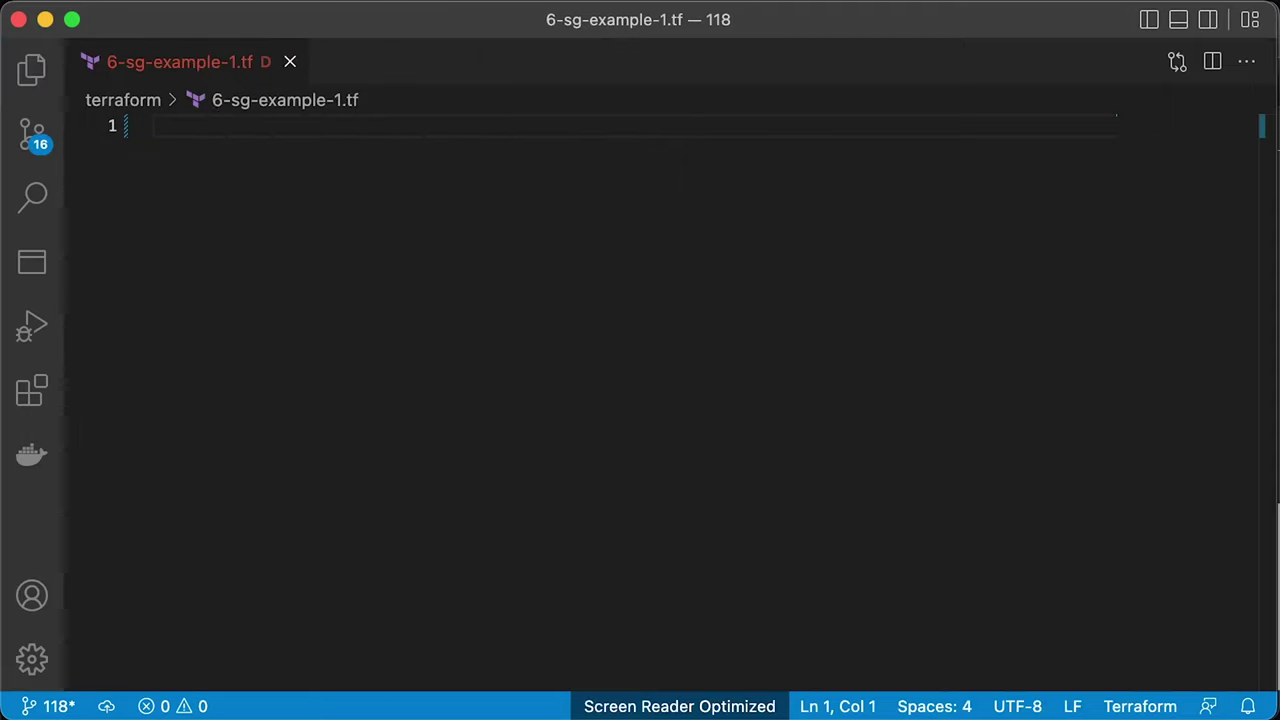
Define security group my-app-example-1, described "Allow API Access", in aws_vpc.main.id with TCP ingress on ports 22 and 8080 from 0.0.0.0/0
{"action": "type", "text": "resource \"aws_security_group\" \"my-app-example-1\" {   name        = \"my-app-example-1\"   description = \"Allow API Access\"   vpc_id      = aws_vpc.main.id }"}
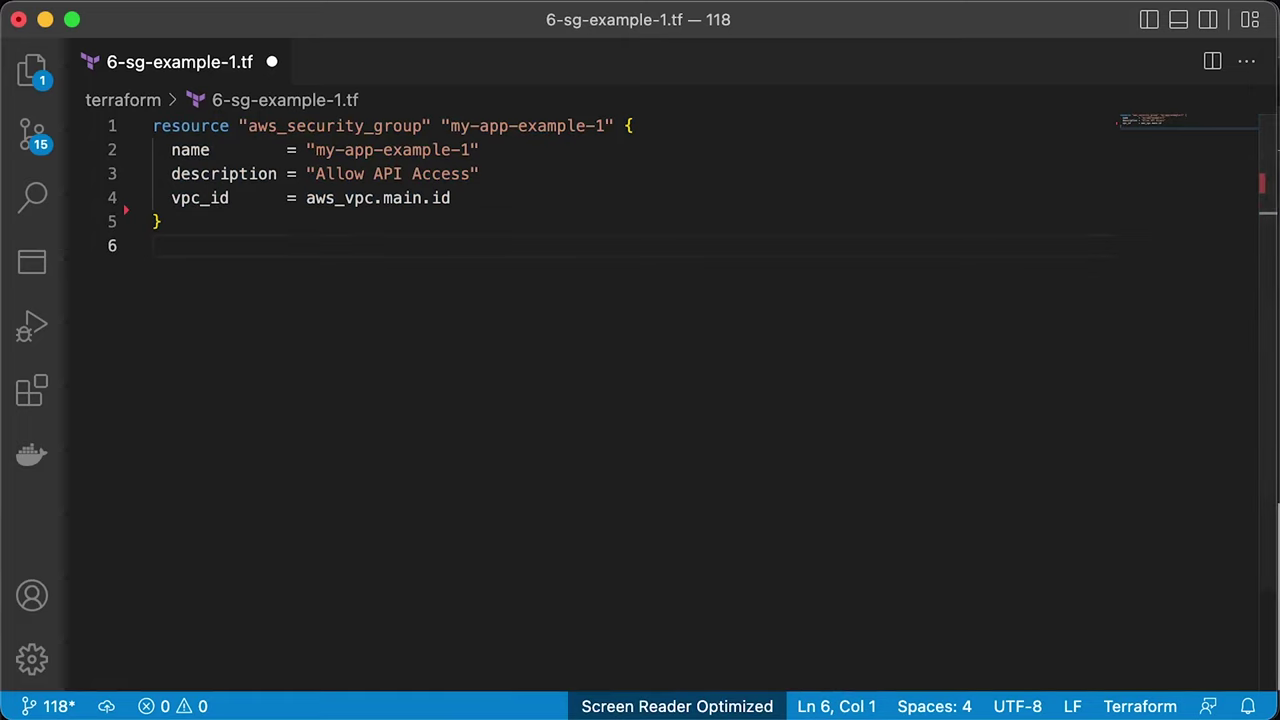
{"action": "left_click", "coordinate": [451, 198]}
{"action": "type", "text": "ingress {     from_port   = 22     to_port     = 22     protocol    = \"tcp\"     cidr_blocks = [\"0.0.0.0/0\"]   }"}
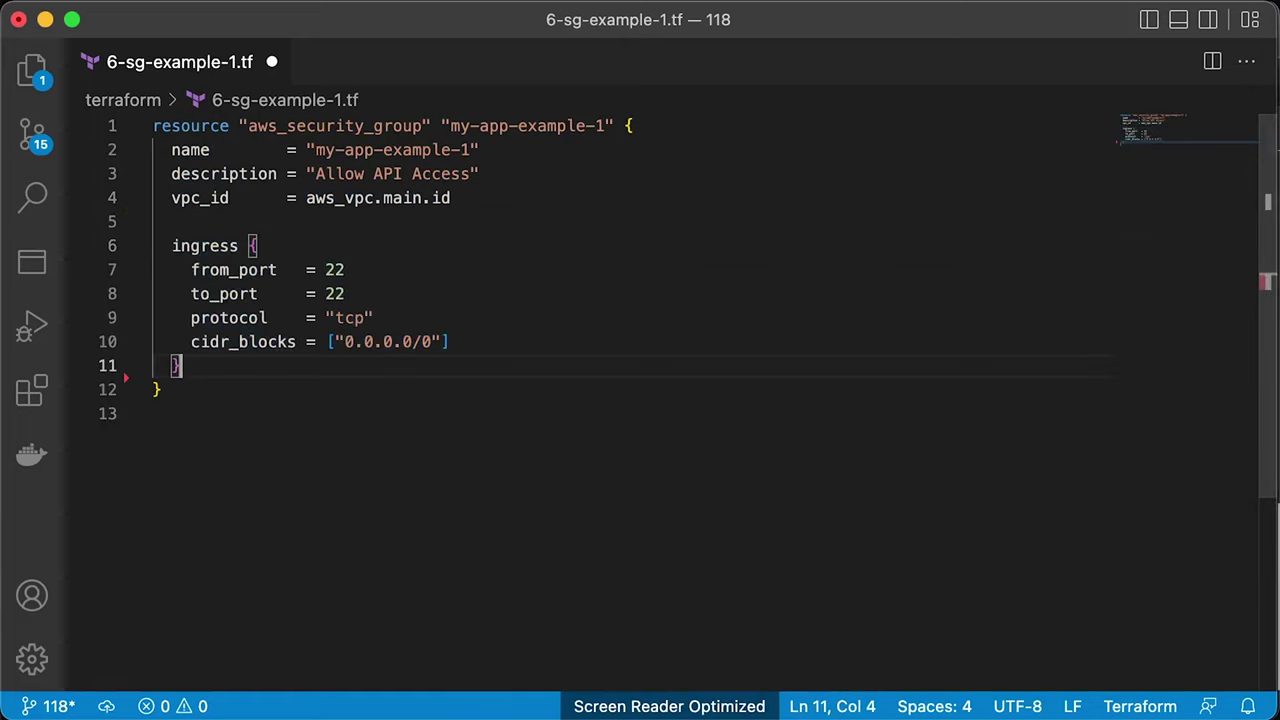
{"action": "type", "text": "ingress {     from_port   = 8080     to_port     = 8080     protocol    = \"tcp\"     cidr_blocks = [\"0.0.0.0/0\"]   }"}
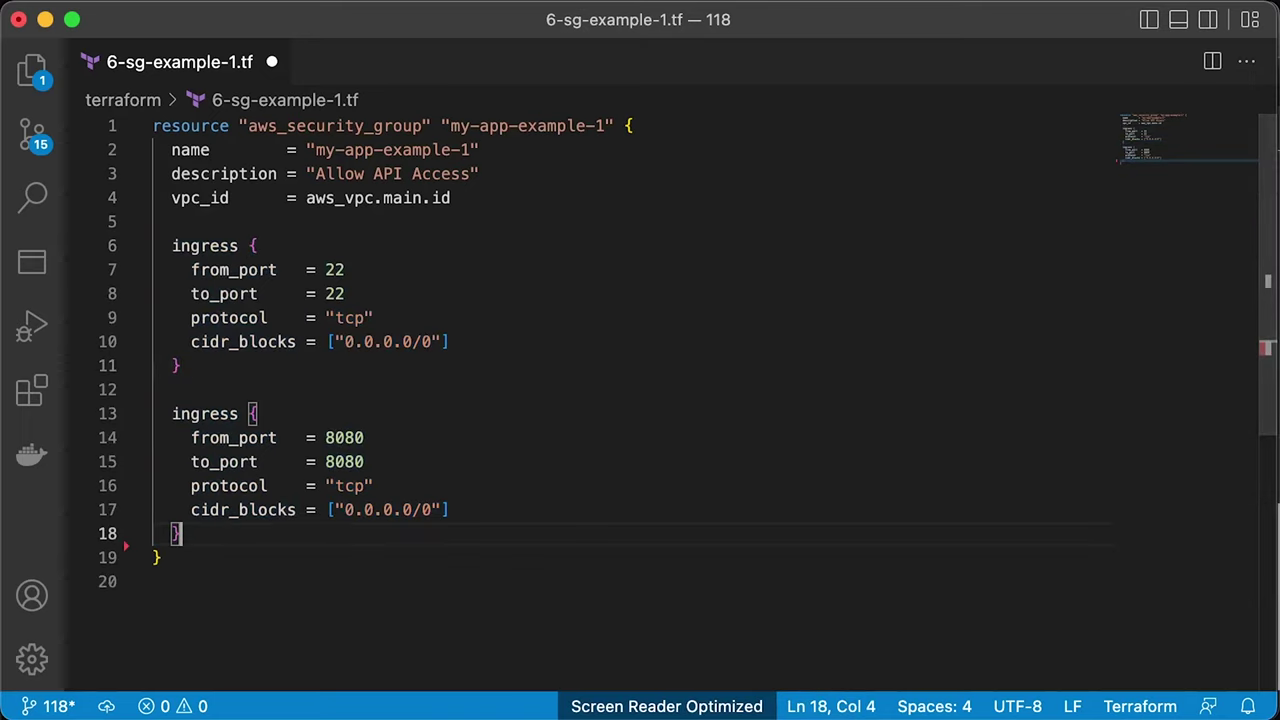
Add an egress rule with ports 0, protocol "-1" and CIDR 0.0.0.0/0, then save and close the security group file
{"action": "scroll", "coordinate": [854, 537], "scroll_direction": "down", "scroll_amount": 10}
{"action": "type", "text": "egress {     from_port   = 0     to_port     = 0     protocol    = \"-1\"     cidr_blocks = [\"0.0.0.0/0\"]   }"}
{"action": "key", "text": "super+s"}
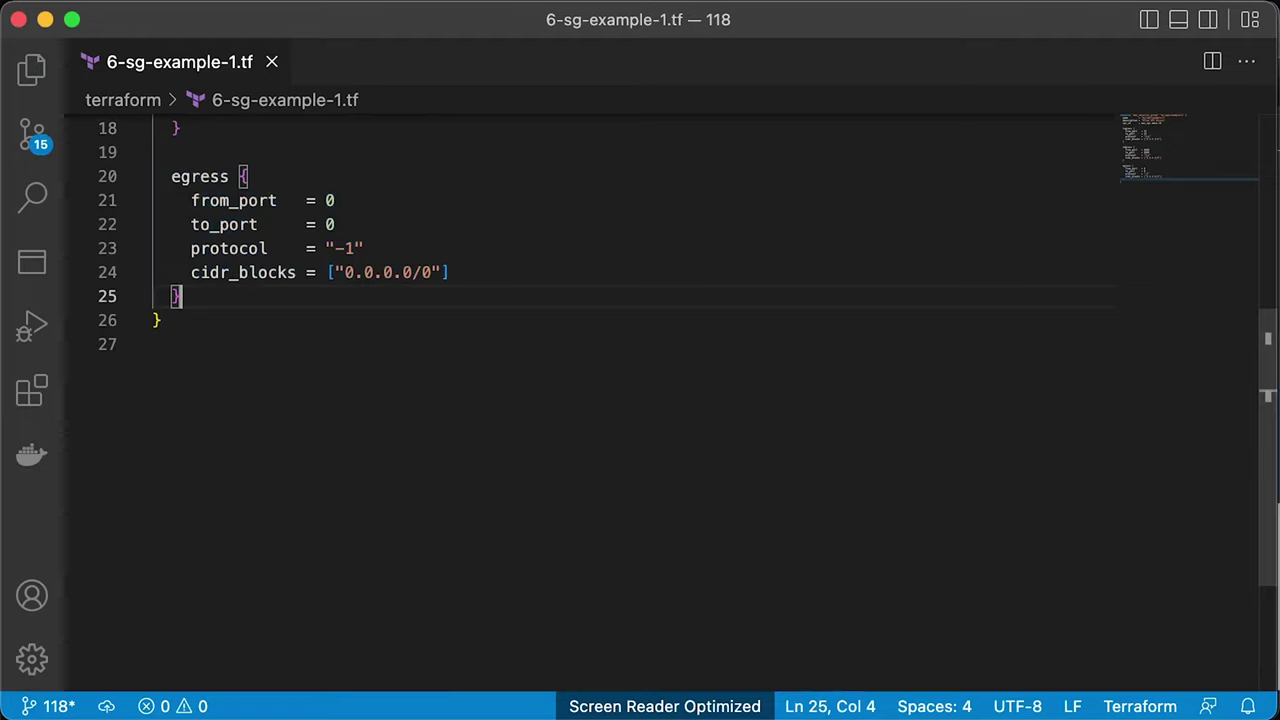
{"action": "key", "text": "super+Down"}
{"action": "left_click", "coordinate": [271, 62]}
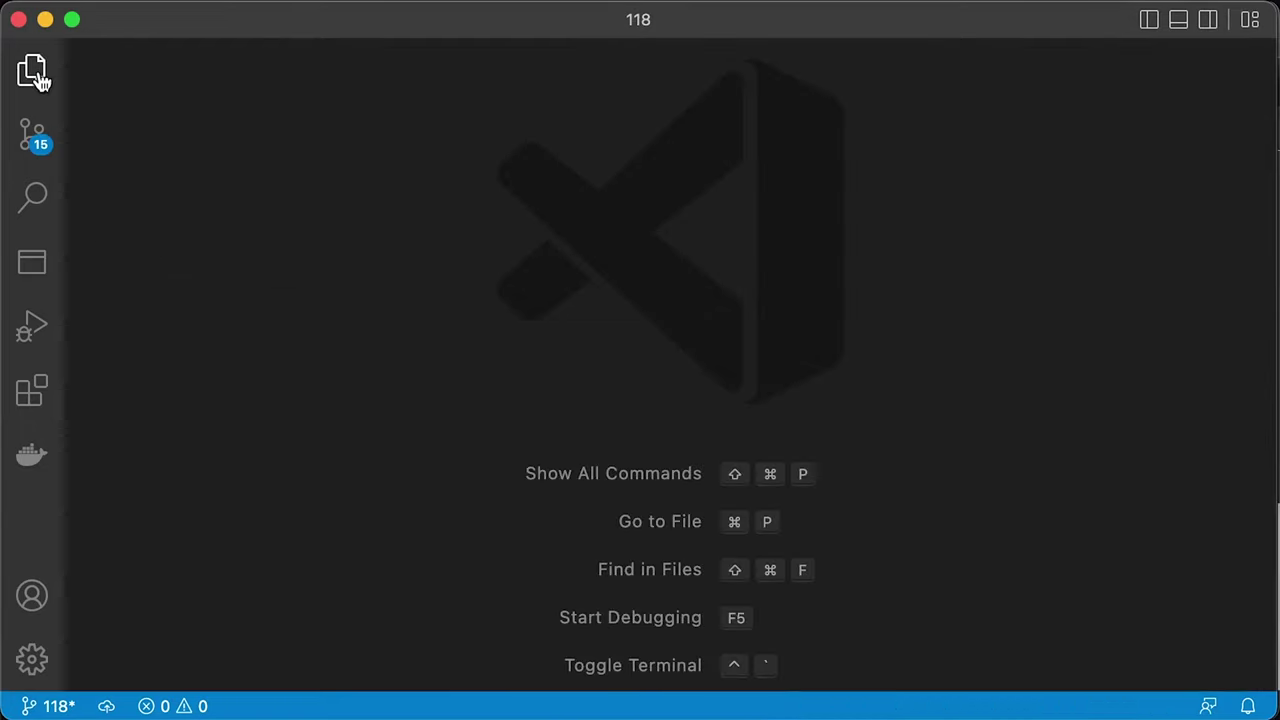
Create 7-ec2-example-1.tf in the terraform folder and hide the file explorer
{"action": "left_click", "coordinate": [38, 76]}
{"action": "right_click", "coordinate": [149, 161]}
{"action": "left_click", "coordinate": [186, 174]}
{"action": "type", "text": "7-ec2-example-1.tf"}
{"action": "key", "text": "Return"}
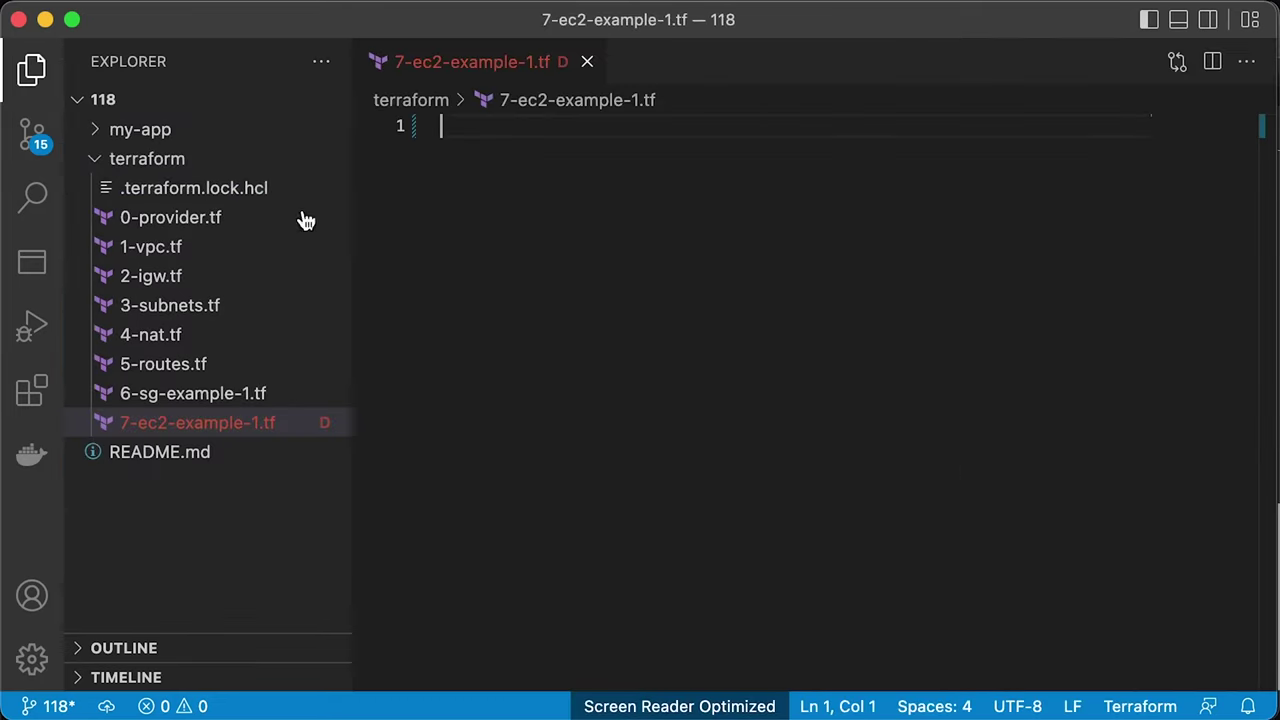
{"action": "left_click", "coordinate": [36, 74]}
Define aws_instance my-app-example-1 with the my-app-v1 AMI ID, ami-0d5482f3cb962780f, and instance type t3.micro
{"action": "type", "text": "resource \"aws_instance\" \"my-app-example-1\" {   ami           = \"ami-0d5482f3cb962780f\" }"}
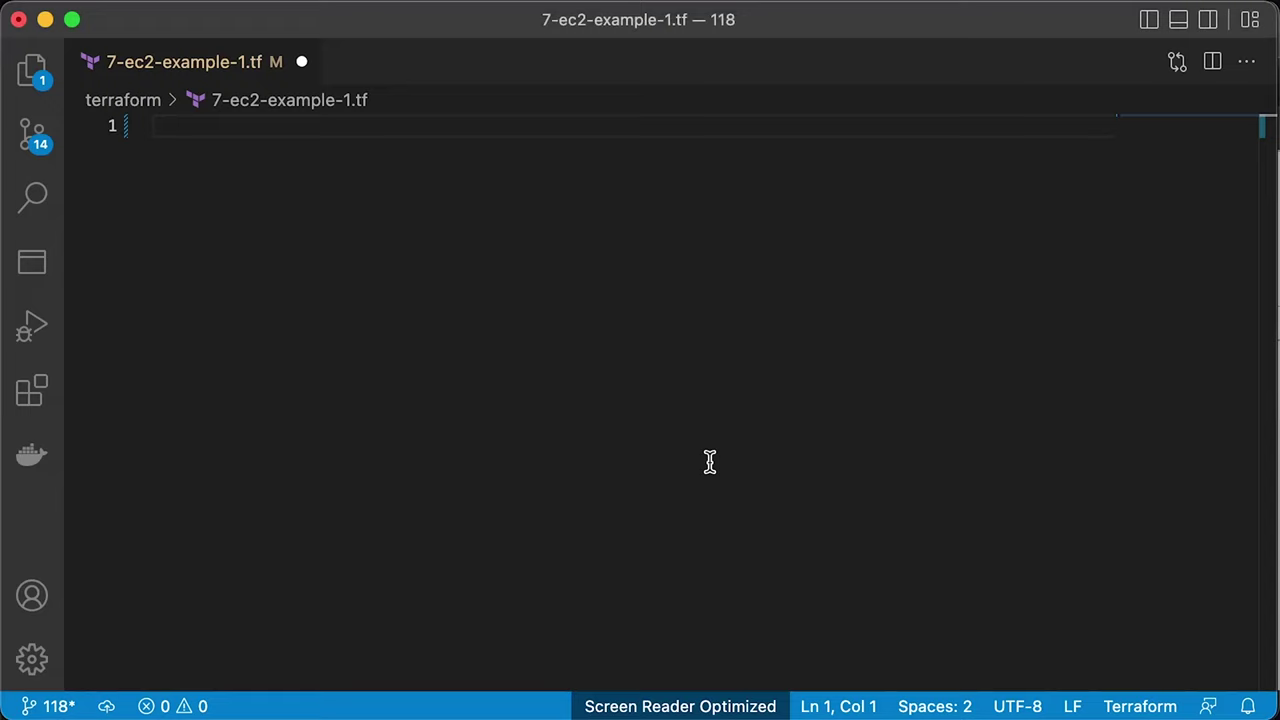
{"action": "key", "text": "super+a"}
{"action": "left_click", "coordinate": [710, 461]}
{"action": "key", "text": "super+Tab"}
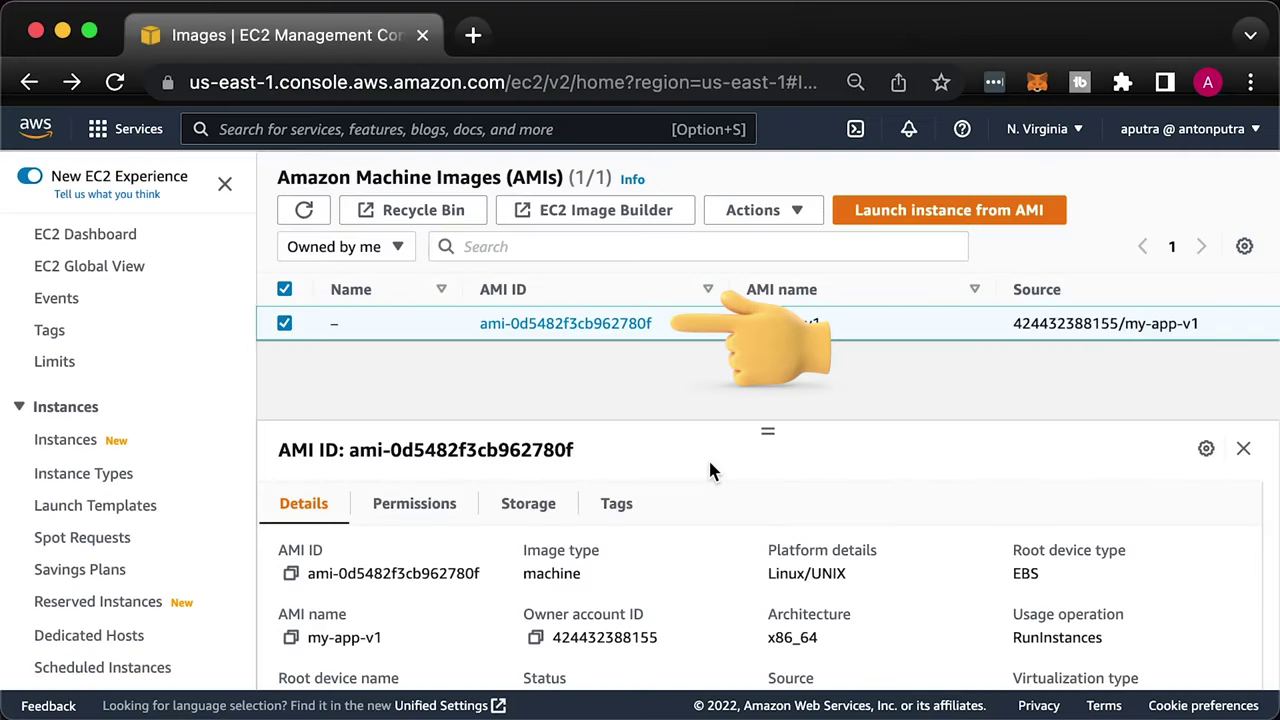
{"action": "key", "text": "super+Tab"}
{"action": "key", "text": "super+shift+z"}
{"action": "key", "text": "Right"}
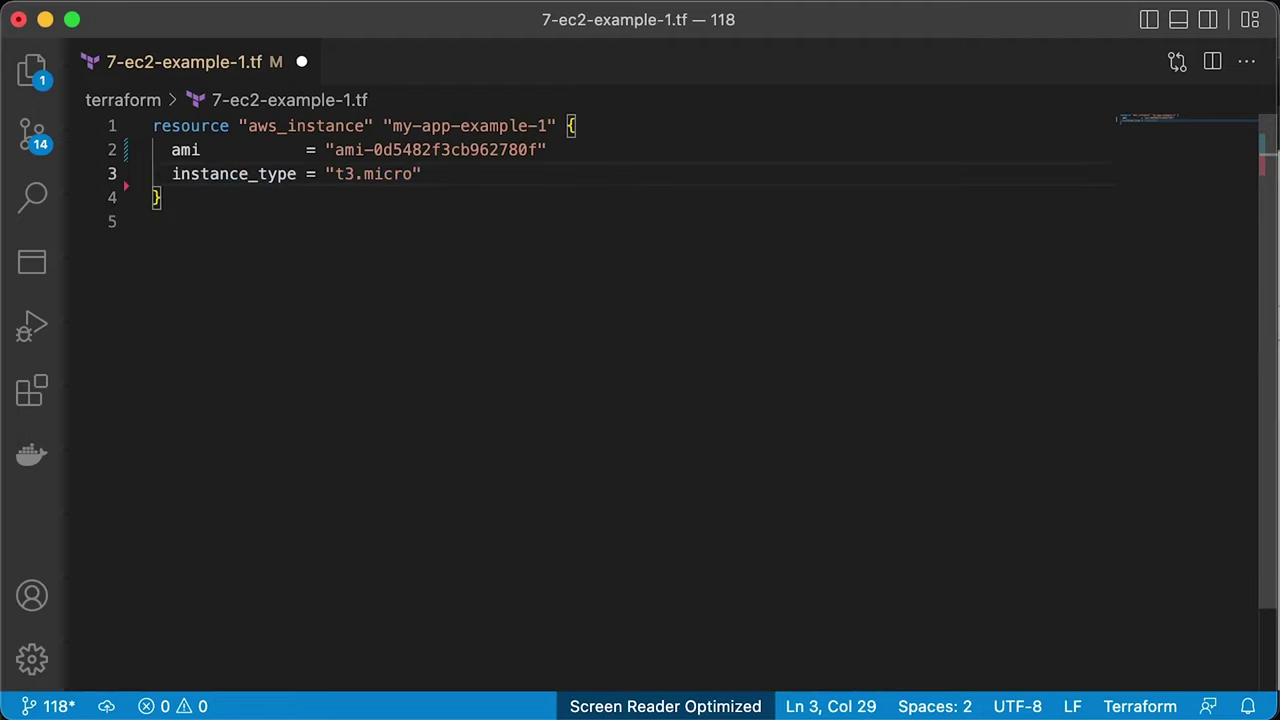
Set the instance's key_name to devops and its subnet_id to aws_subnet.public-us-east-1a.id
{"action": "key", "text": "super+shift+z"}
{"action": "key", "text": "Right"}
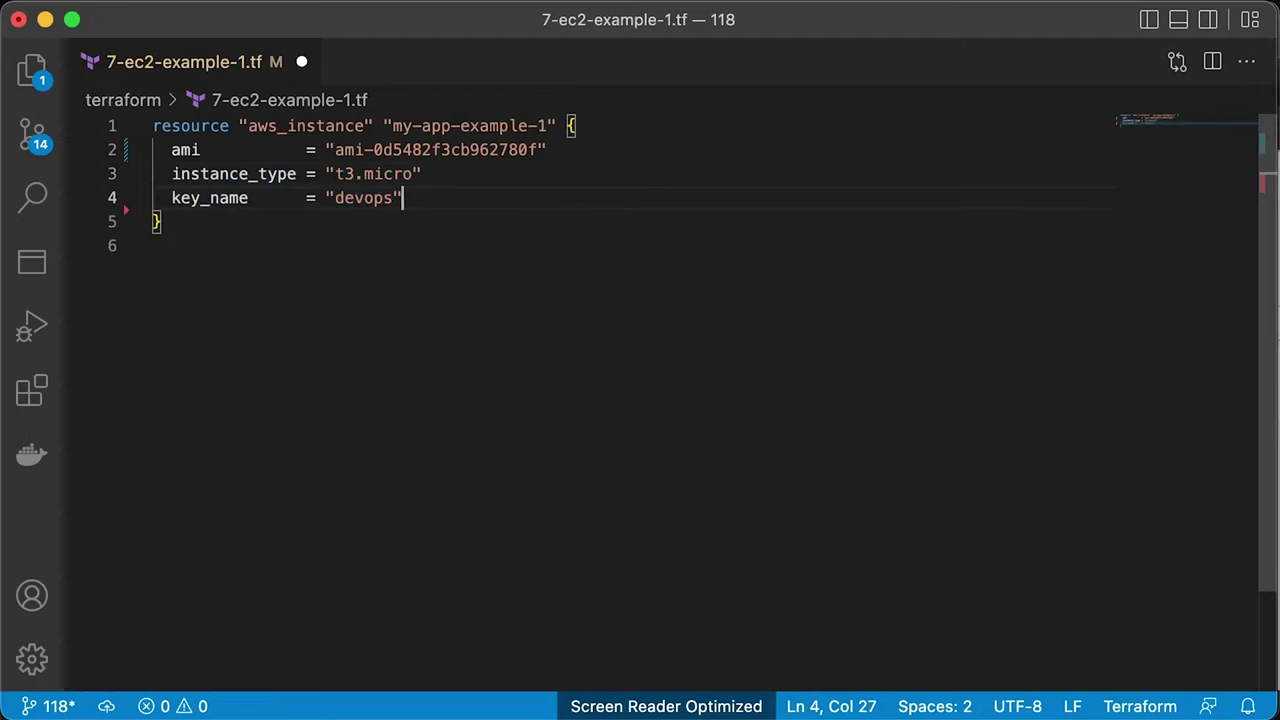
{"action": "key", "text": "super+shift+z"}
{"action": "key", "text": "Right"}
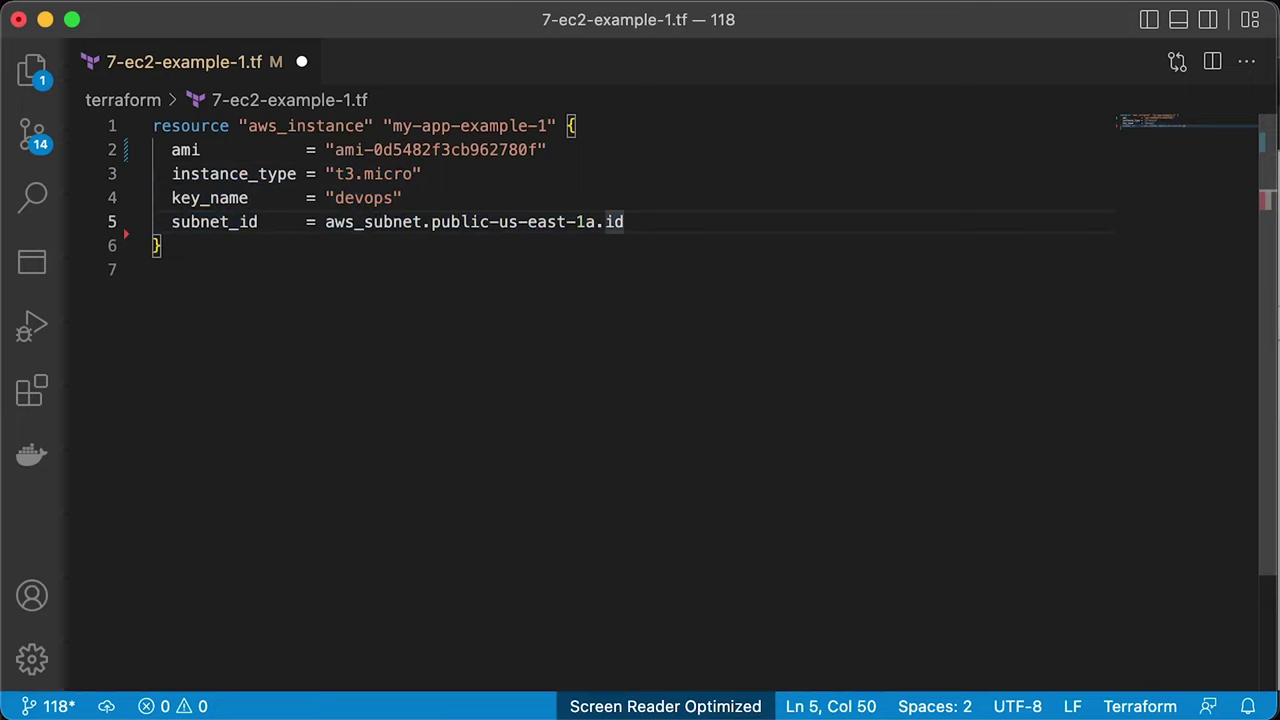
Enable the instance's public IP, attach the my-app-example-1 security group, add Name tag my-app-example-1, and save and close the file
{"action": "key", "text": "super+z"}
{"action": "key", "text": "Right"}
{"action": "key", "text": "super+z"}
{"action": "key", "text": "Right"}
{"action": "key", "text": "super+z"}
{"action": "key", "text": "Right"}
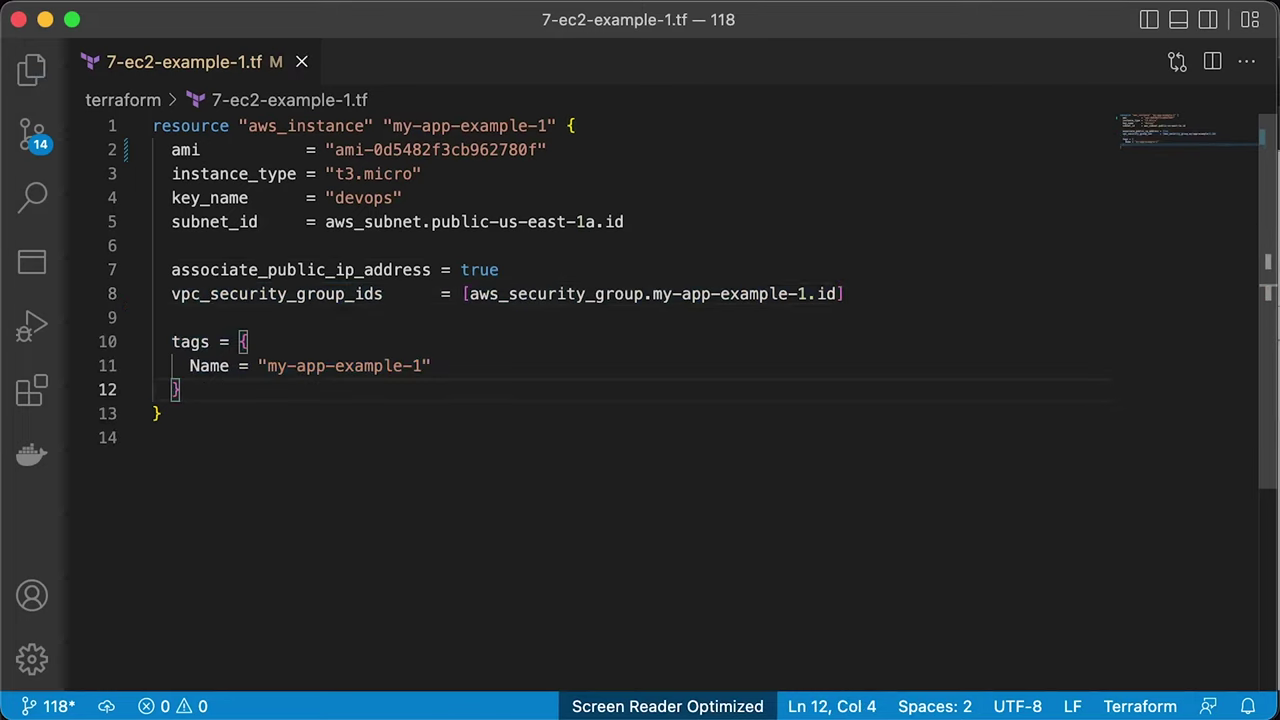
{"action": "key", "text": "super+w"}
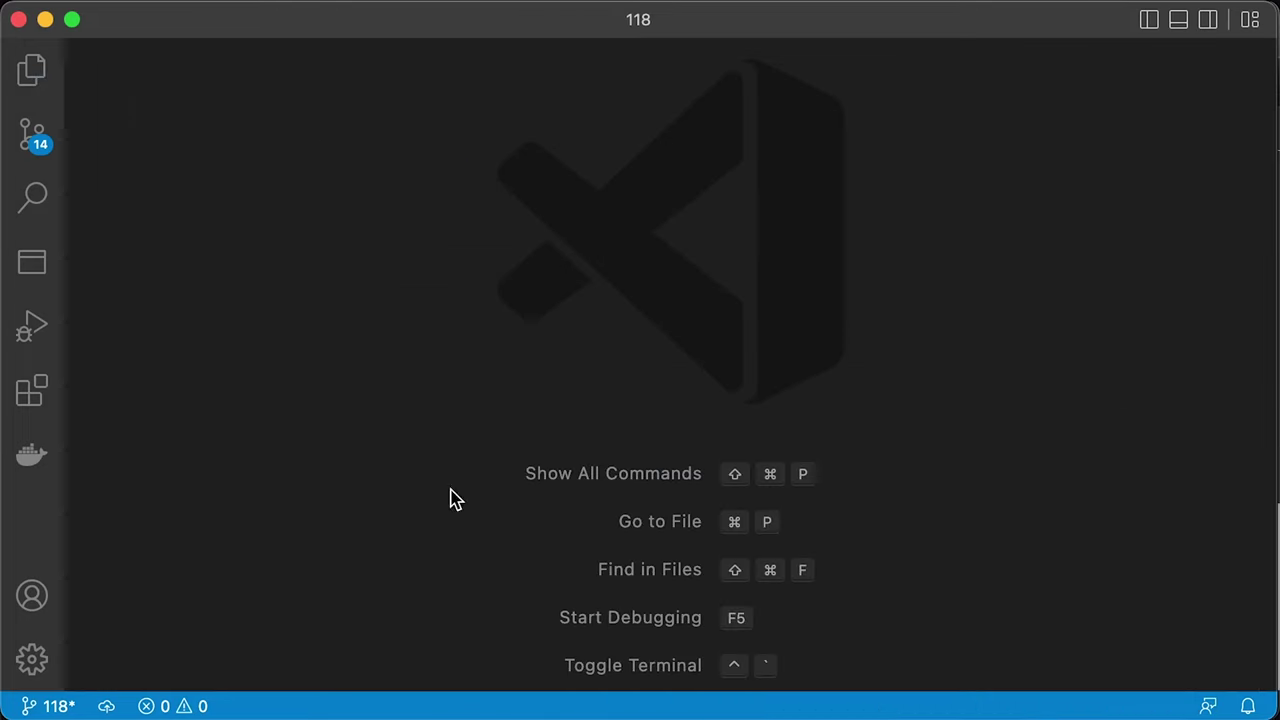
Create 8-api-gw-example-1.tf in the terraform folder and hide the file explorer
{"action": "left_click", "coordinate": [31, 66]}
{"action": "right_click", "coordinate": [144, 160]}
{"action": "left_click", "coordinate": [212, 180]}
{"action": "type", "text": "8-api-gw-example-1.tf"}
{"action": "key", "text": "Return"}
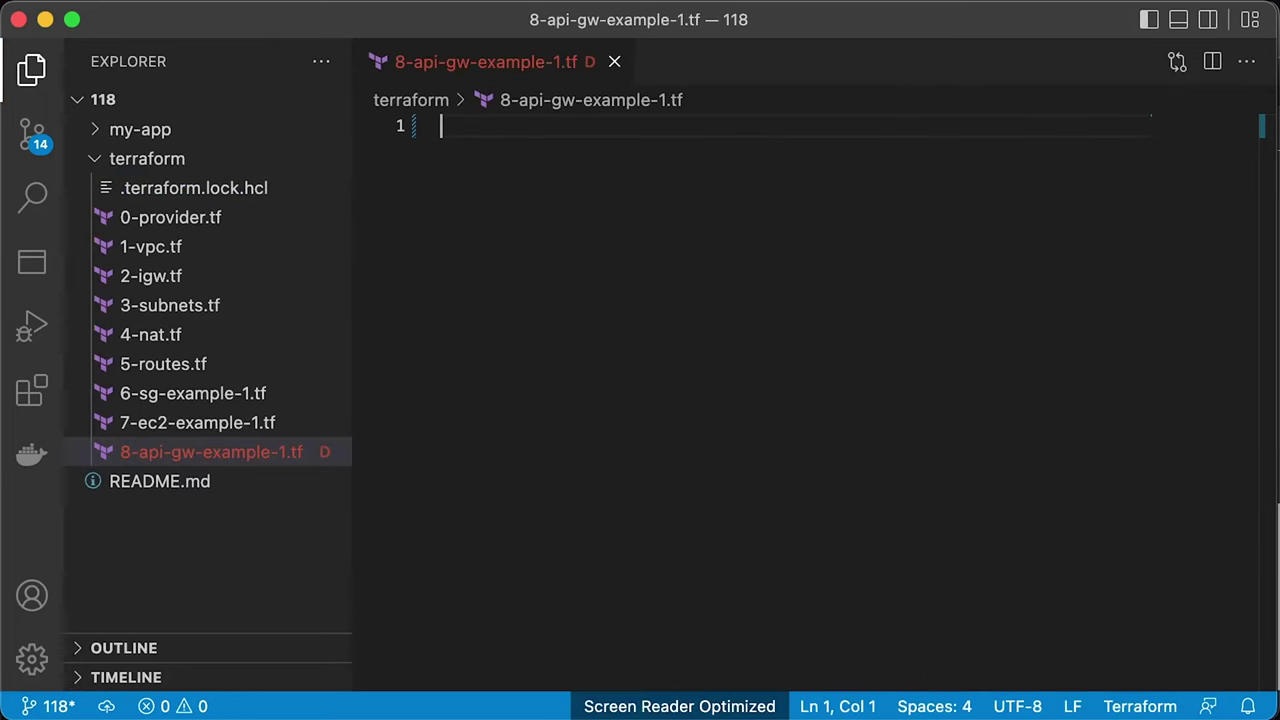
{"action": "left_click", "coordinate": [31, 66]}
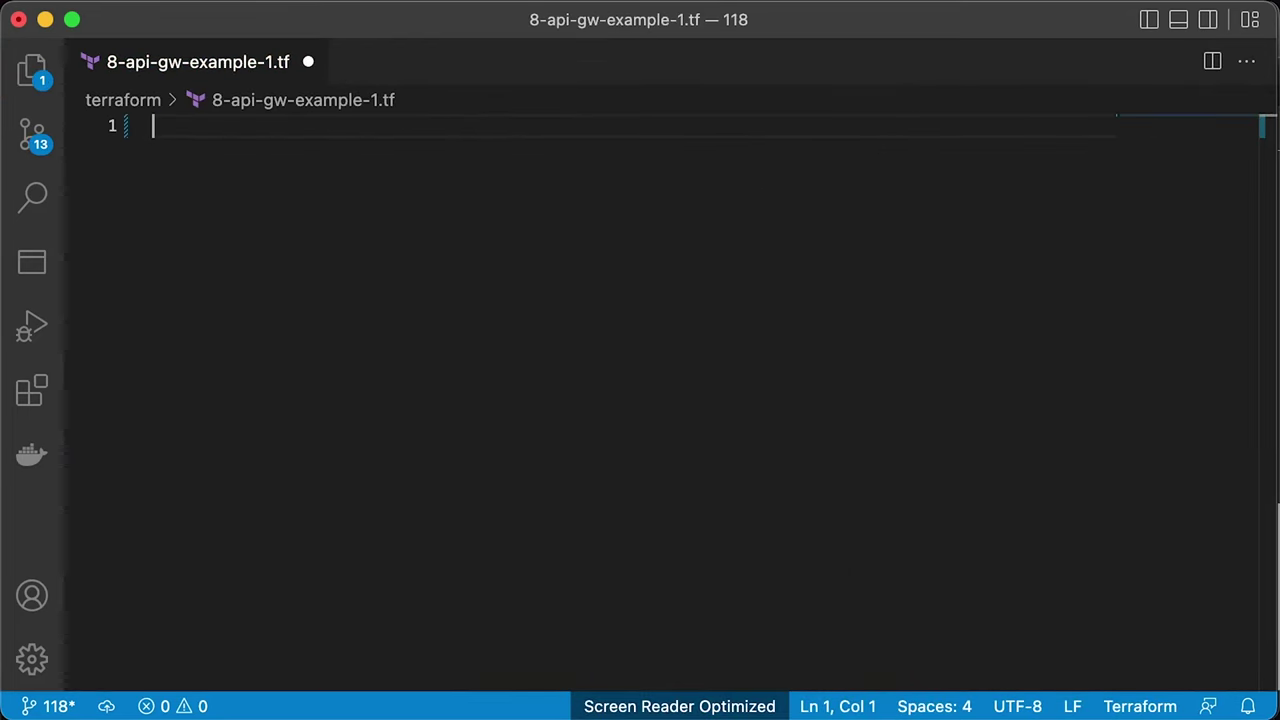
Define the HTTP API resource api-gw-example-1 and its prod stage with auto_deploy set to true
{"action": "type", "text": "resource \"aws_apigatewayv2_api\" \"api-gw-example-1\" {   name          = \"api-gw-example-1\"   protocol_type = \"HTTP\" }"}
{"action": "key", "text": "Right"}
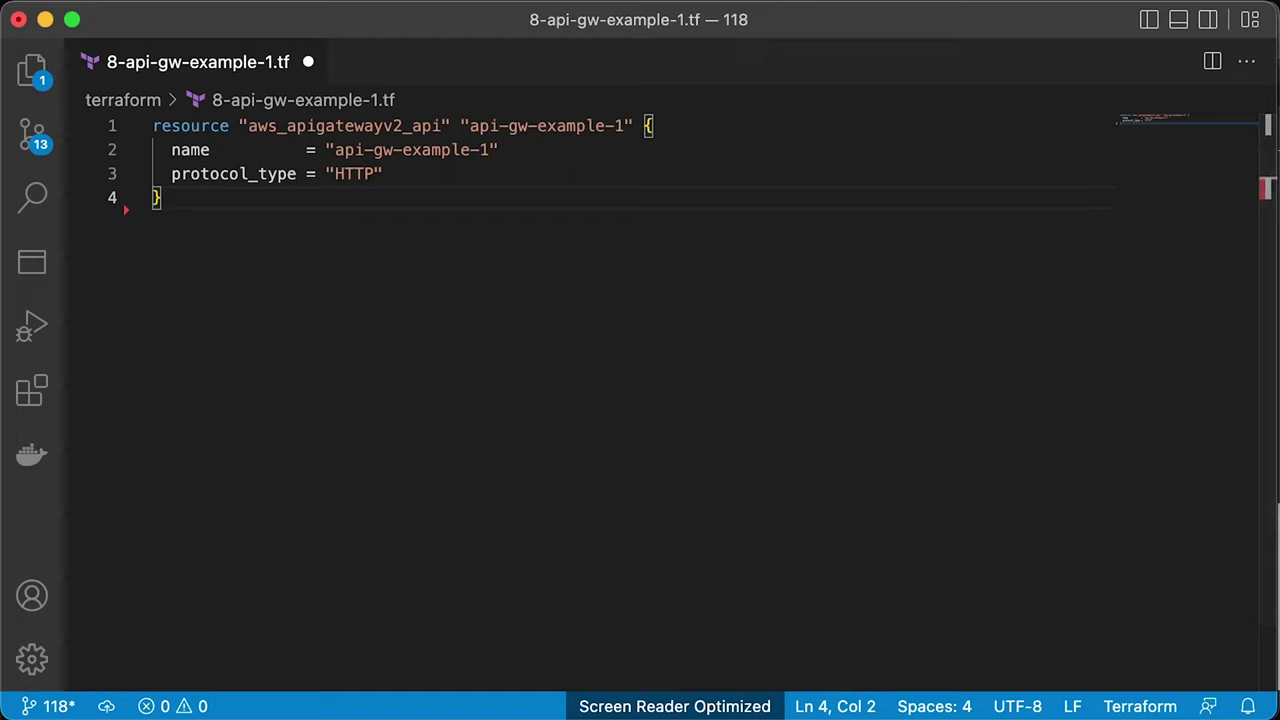
{"action": "key", "text": "super+v"}
{"action": "key", "text": "Right"}
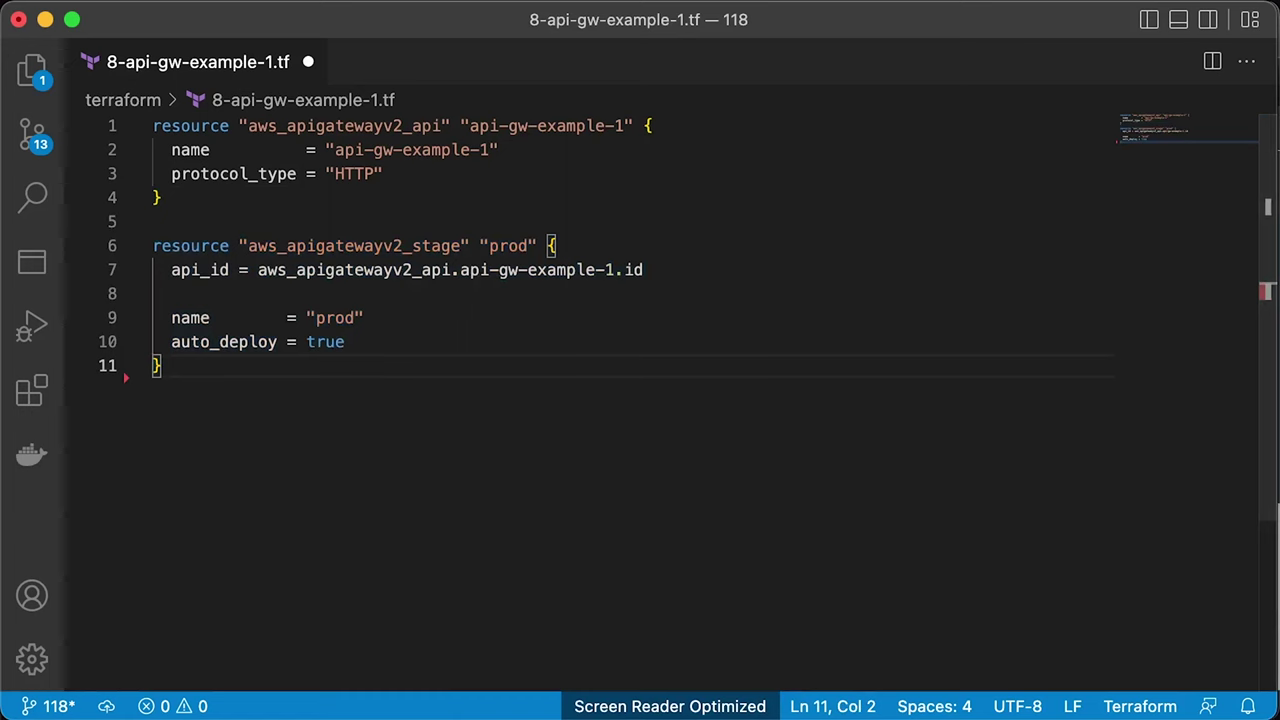
Add an HTTP_PROXY integration to the instance's public IP on port 8080 and an "ANY /{proxy+}" route targeting it
{"action": "key", "text": "super+v"}
{"action": "key", "text": "Right"}
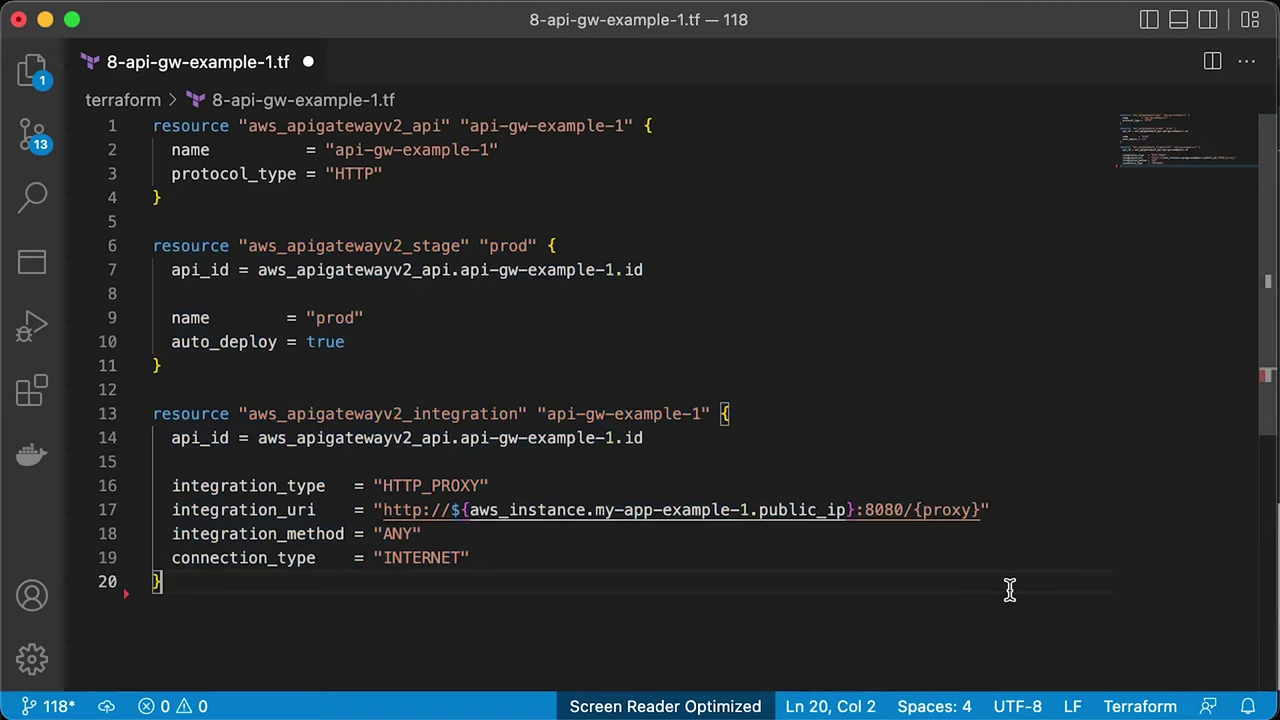
{"action": "scroll", "coordinate": [1009, 590], "scroll_direction": "down", "scroll_amount": 6}
{"action": "type", "text": "resource \"aws_apigatewayv2_route\" \"api-gw-example-1\" {   api_id = aws_apigatewayv2_api.api-gw-example-1.id    route_key = \"ANY /{proxy+}\"   target    = \"integrations/${aws_apigatewayv2_integration.api-gw-example-1.id}\" }"}
{"action": "key", "text": "Right"}
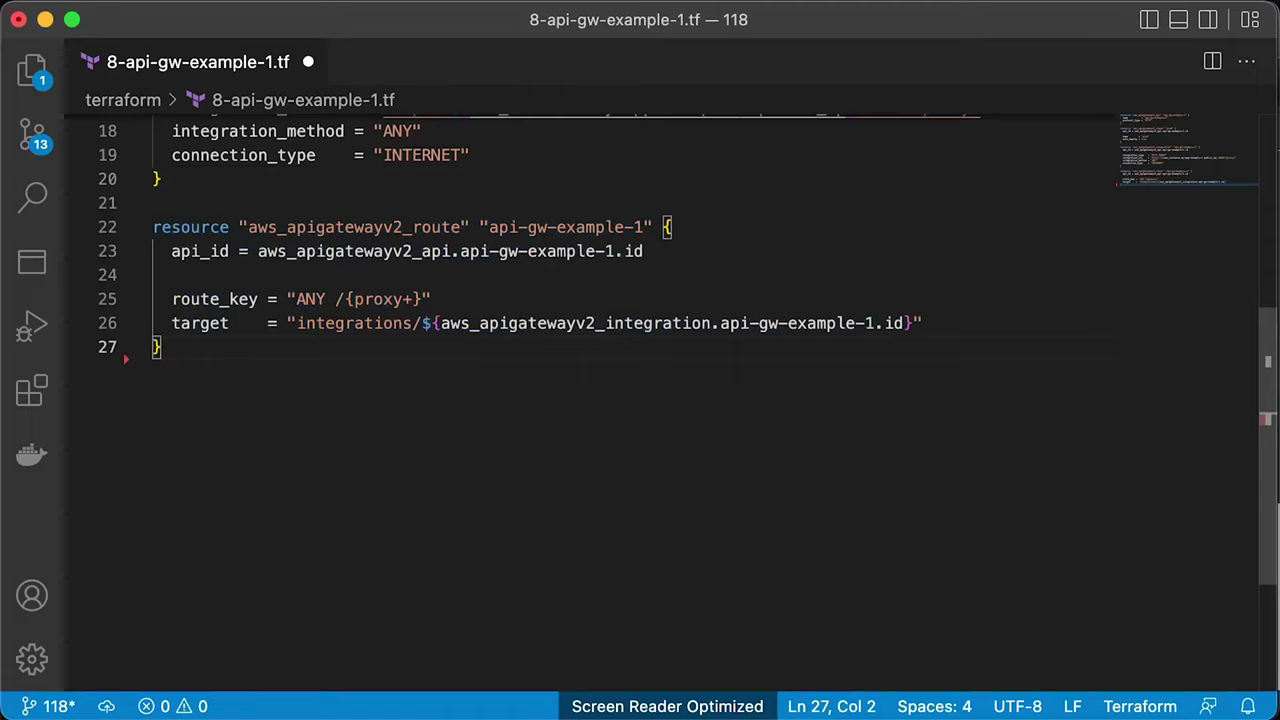
Add the output api_gw_example_1_health_url with the prod stage's invoke URL plus /health, and save the file
{"action": "type", "text": "output \"api_gw_example_1_health_url\" {   value = \"${aws_apigatewayv2_stage.prod.invoke_url}/health\" }"}
{"action": "key", "text": "Right"}
{"action": "key", "text": "super+s"}
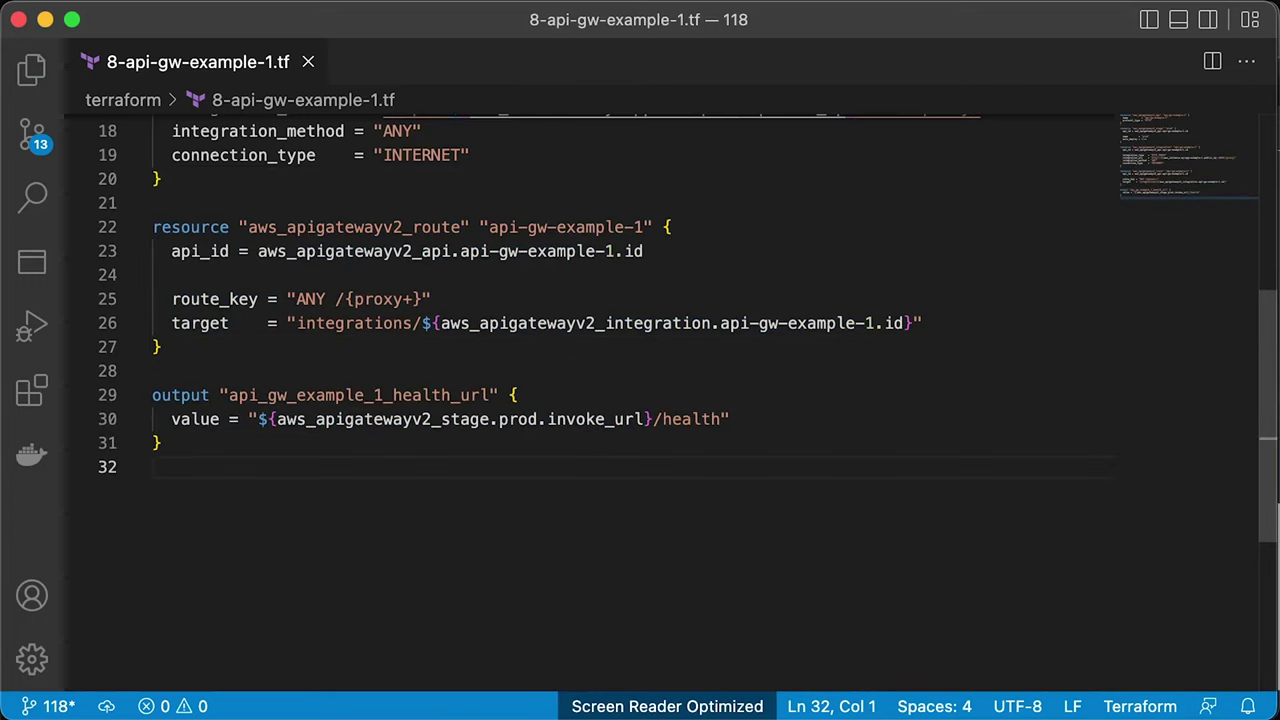
Close the API Gateway file, switch to the terminal and approve the Terraform apply with yes
{"action": "key", "text": "super+w"}
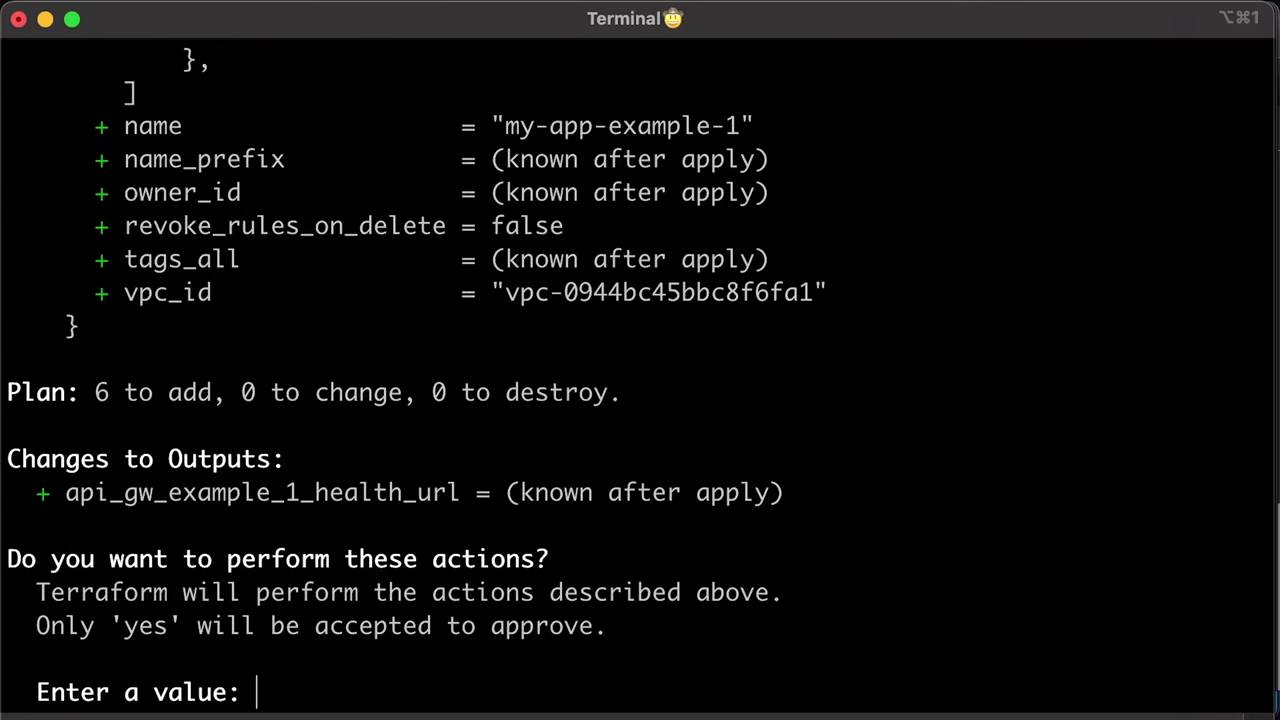
{"action": "type", "text": "yes"}
{"action": "key", "text": "Return"}
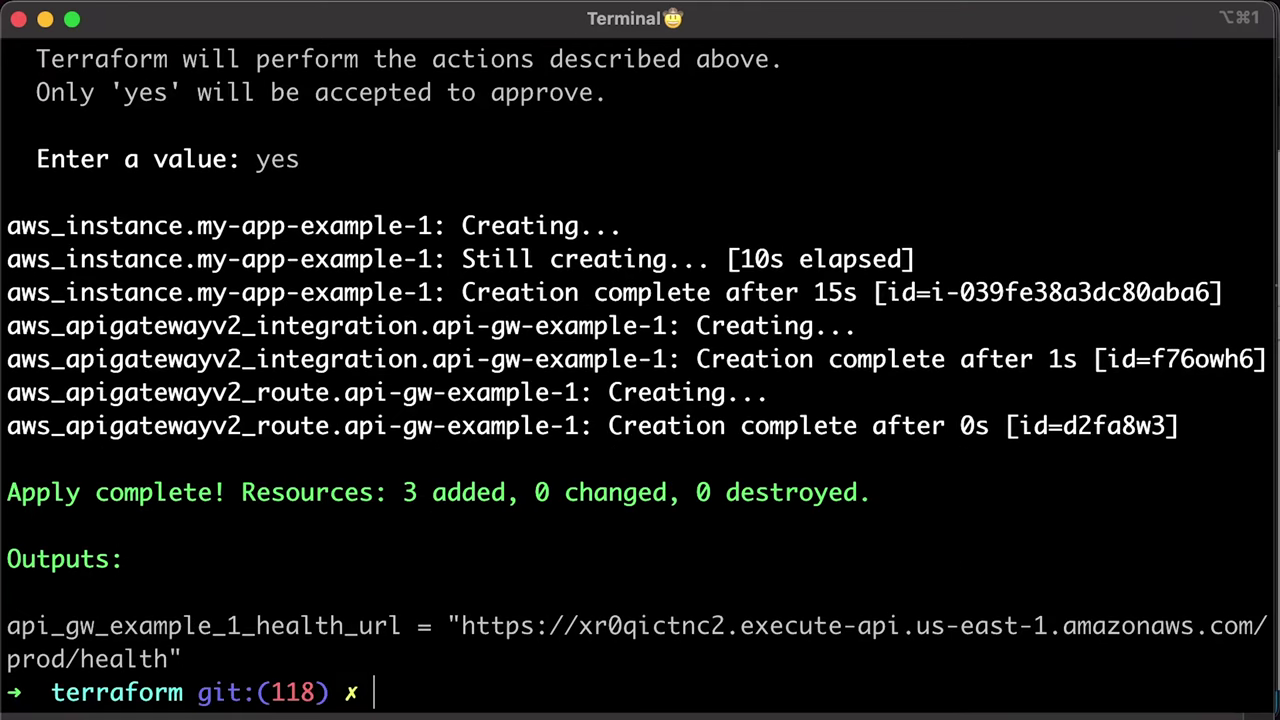
Copy the health URL from the Terraform output and request it with curl -i
{"action": "mouse_move", "coordinate": [170, 658]}
{"action": "left_mouse_down"}
{"action": "mouse_move", "coordinate": [219, 642]}
{"action": "mouse_move", "coordinate": [462, 636]}
{"action": "left_mouse_up"}
{"action": "key", "text": "super+c"}
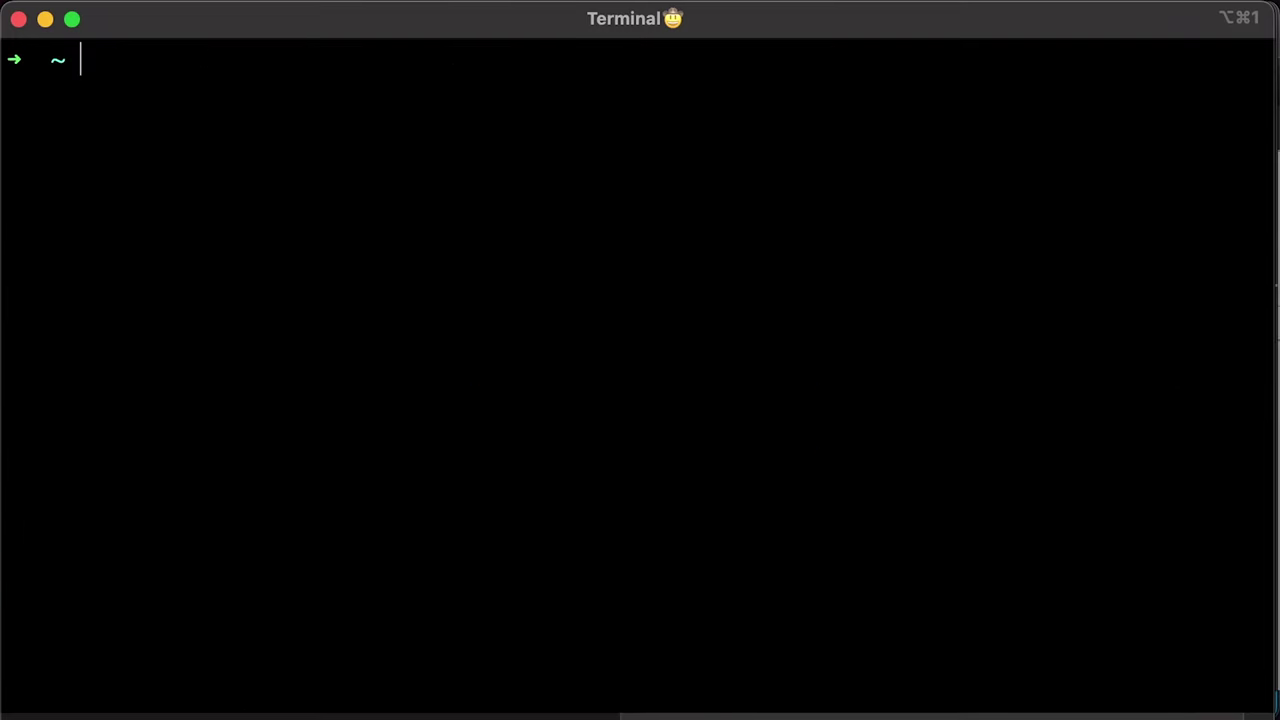
{"action": "type", "text": "curl -i"}
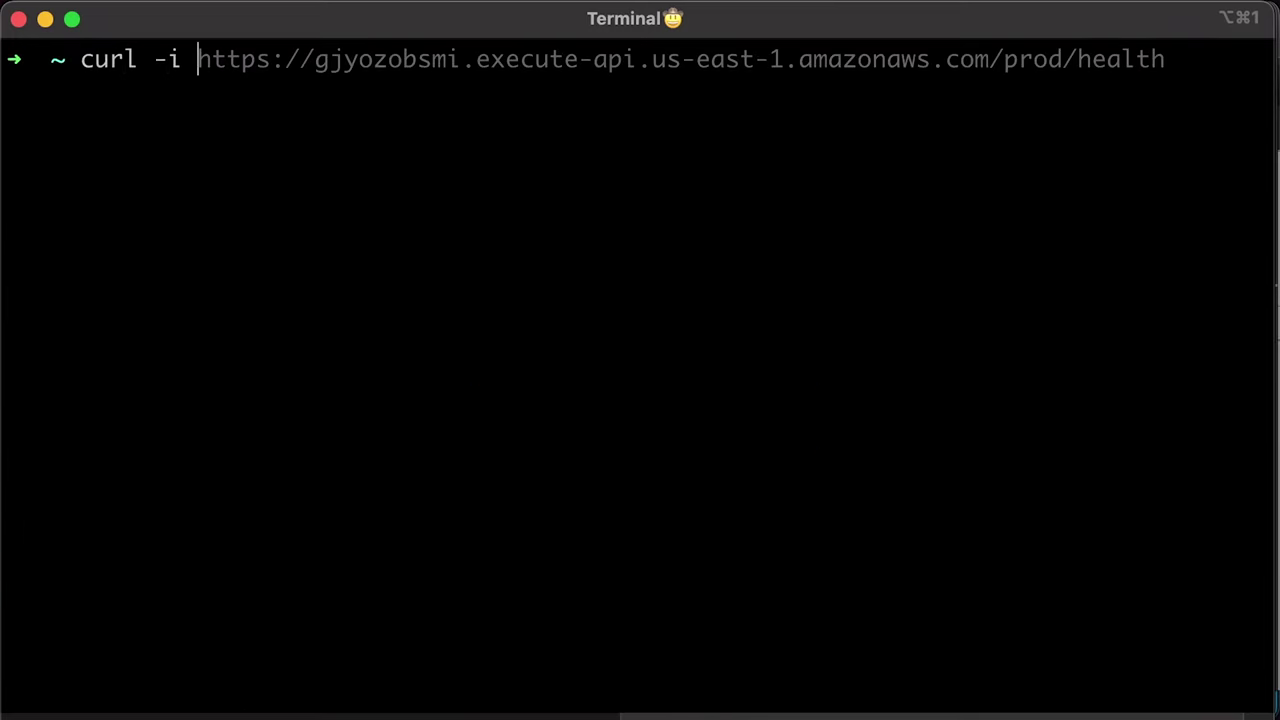
{"action": "key", "text": "super+v"}
{"action": "key", "text": "Return"}
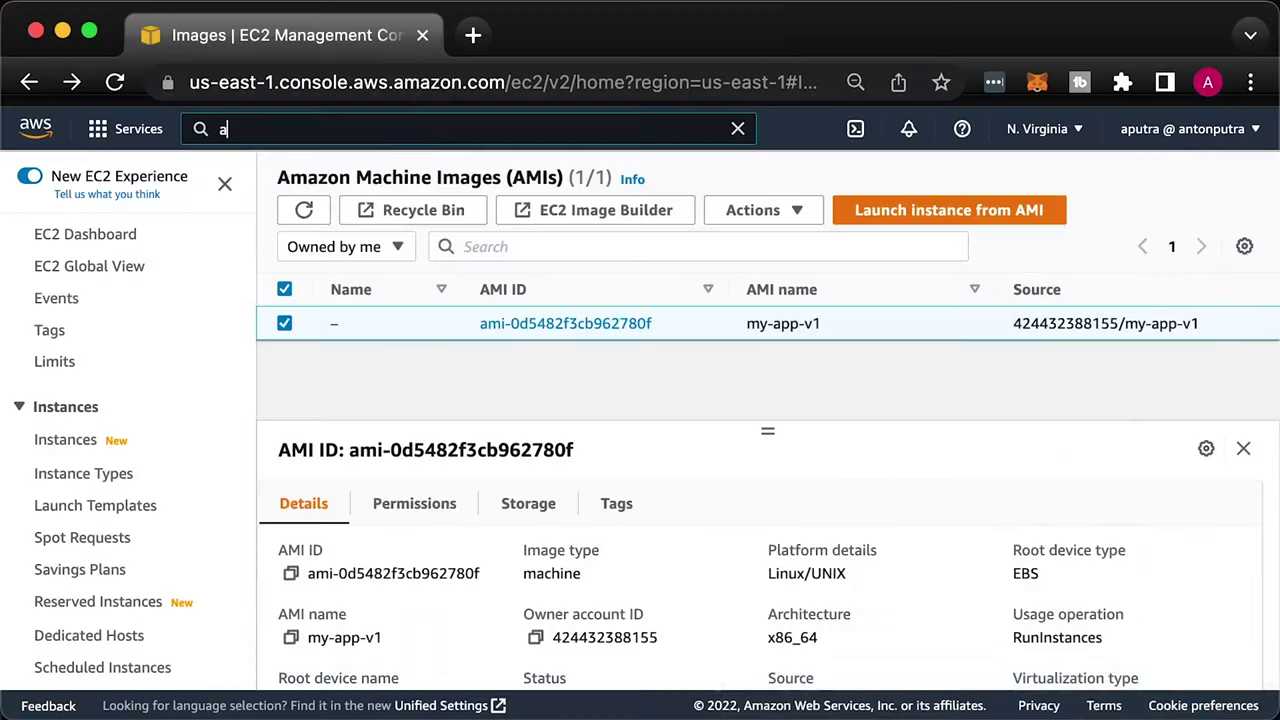
Open the API Gateway console and view the routes of api-gw-example-1
{"action": "type", "text": "pig"}
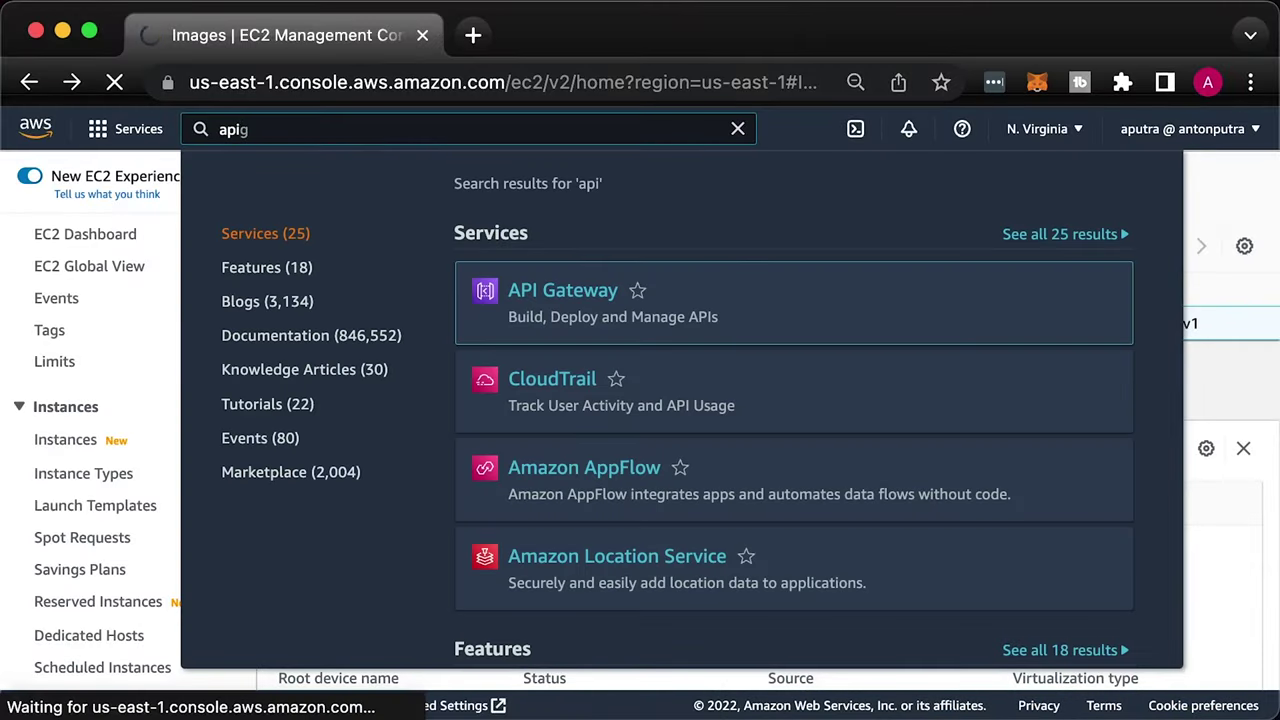
{"action": "key", "text": "Return"}
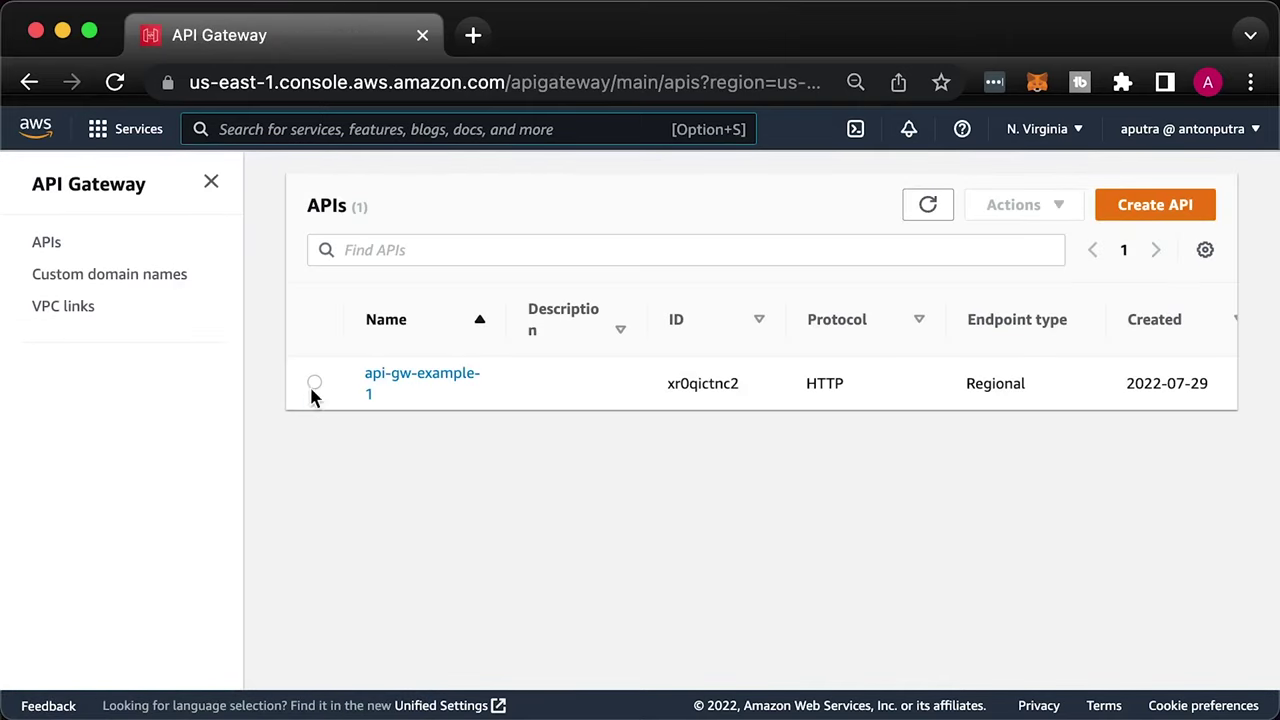
{"action": "left_click", "coordinate": [313, 396]}
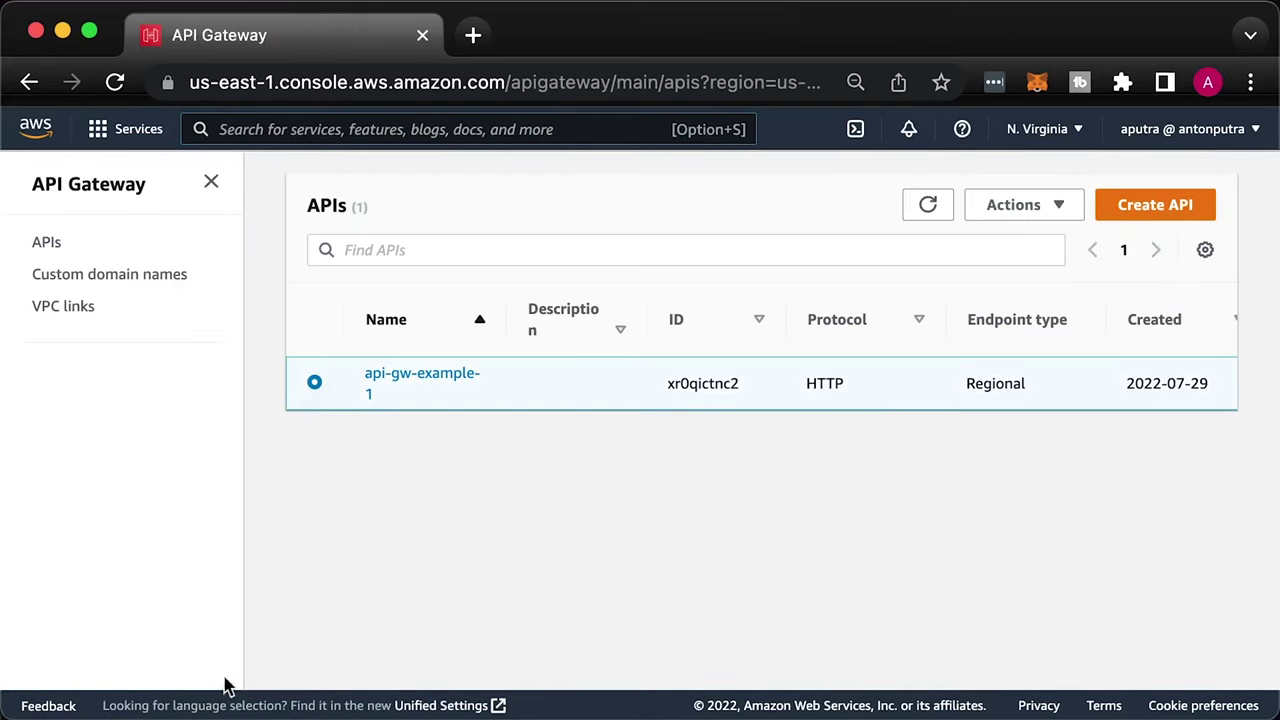
{"action": "left_click", "coordinate": [429, 383]}
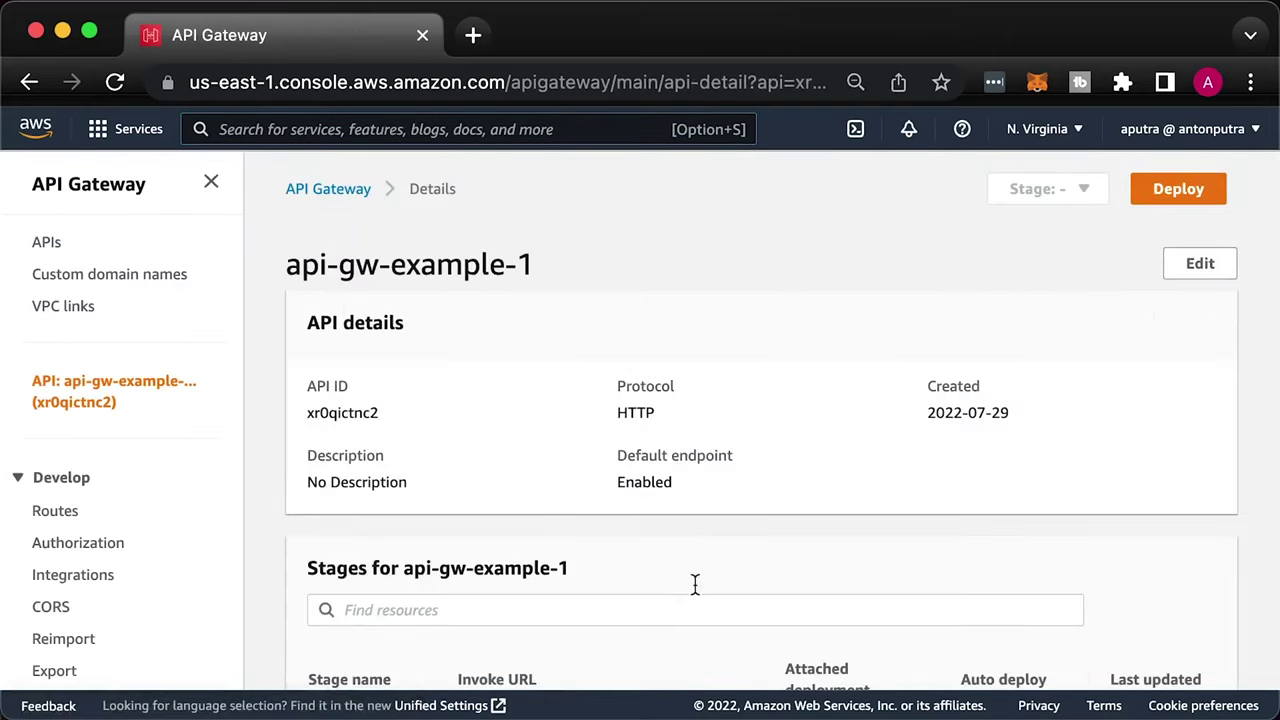
{"action": "left_click", "coordinate": [50, 507]}
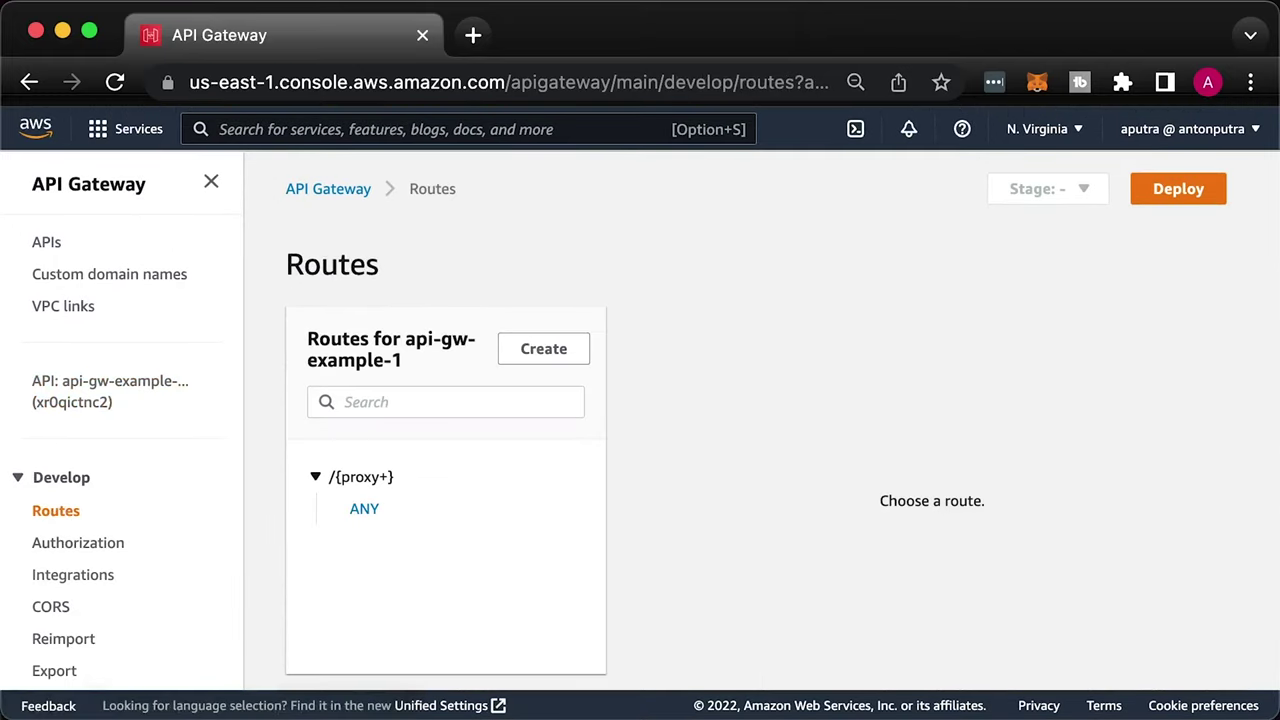
Start a new EC2 security group named my-app-example-2 with the description "Allow API Access"
{"action": "key", "text": "alt+s"}
{"action": "type", "text": "ec2"}
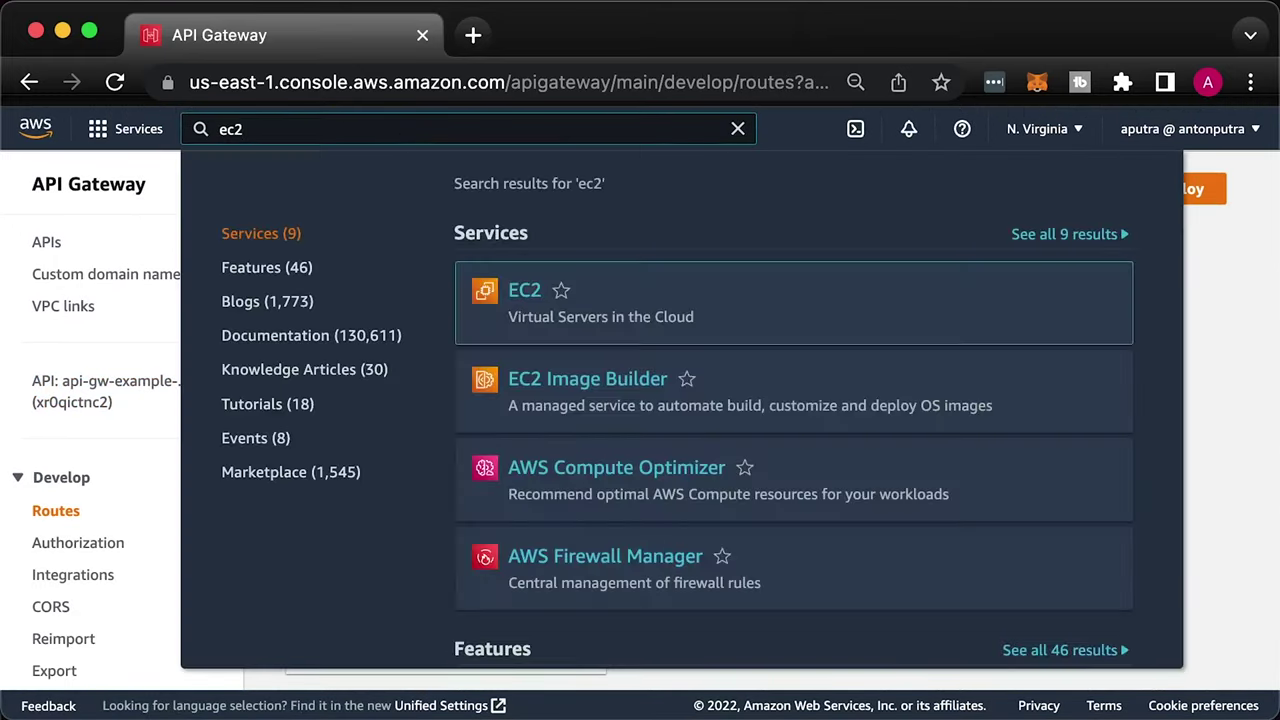
{"action": "key", "text": "Return"}
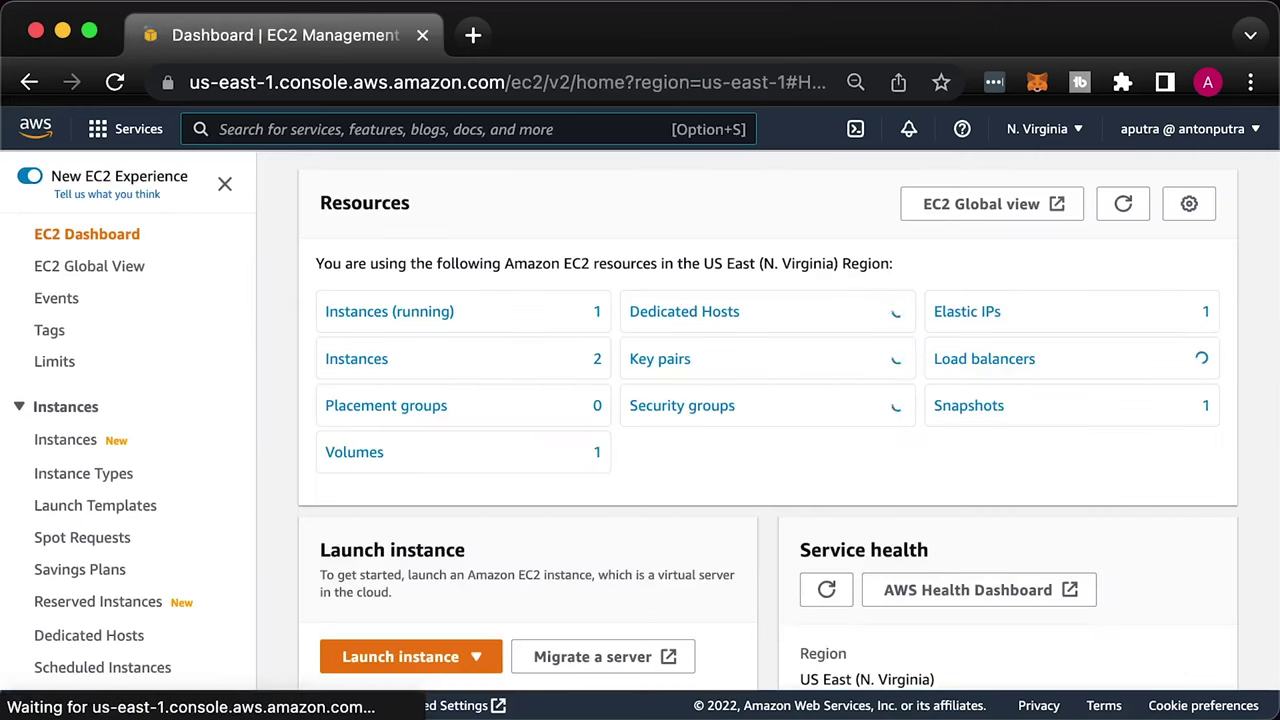
{"action": "left_click", "coordinate": [666, 416]}
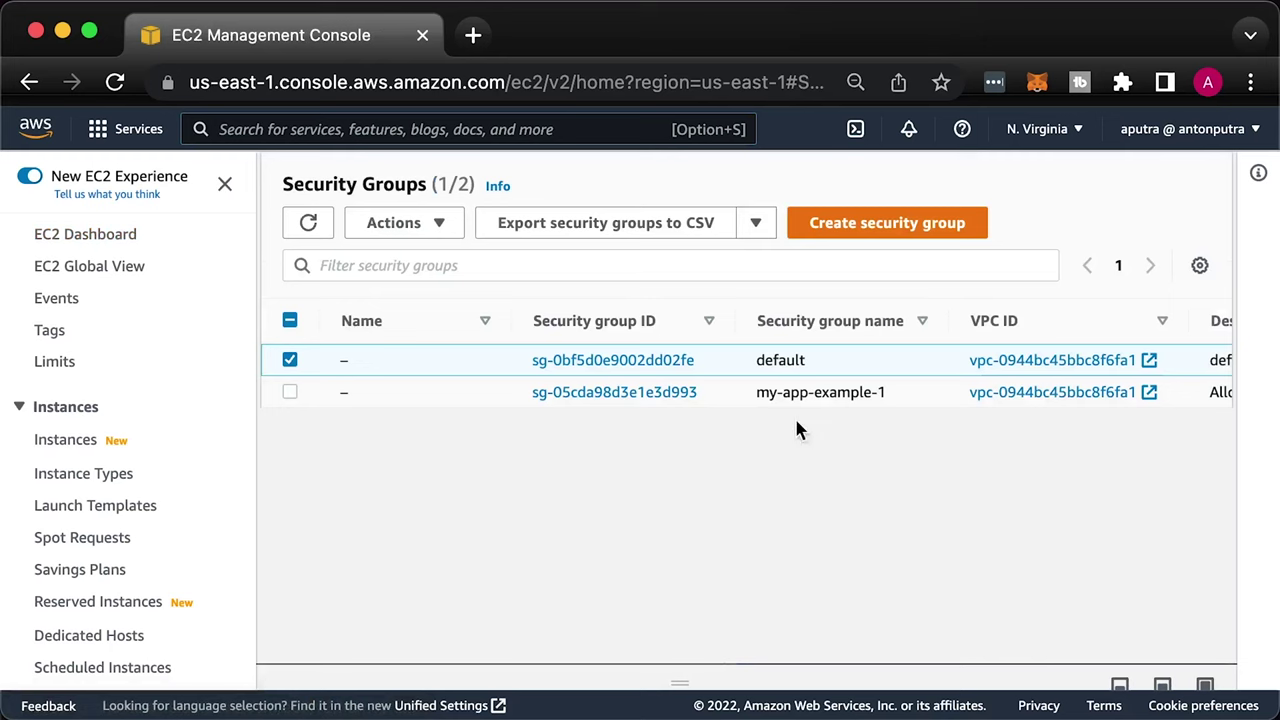
{"action": "left_click", "coordinate": [845, 222]}
{"action": "left_click", "coordinate": [253, 432]}
{"action": "type", "text": "my-app-example-2"}
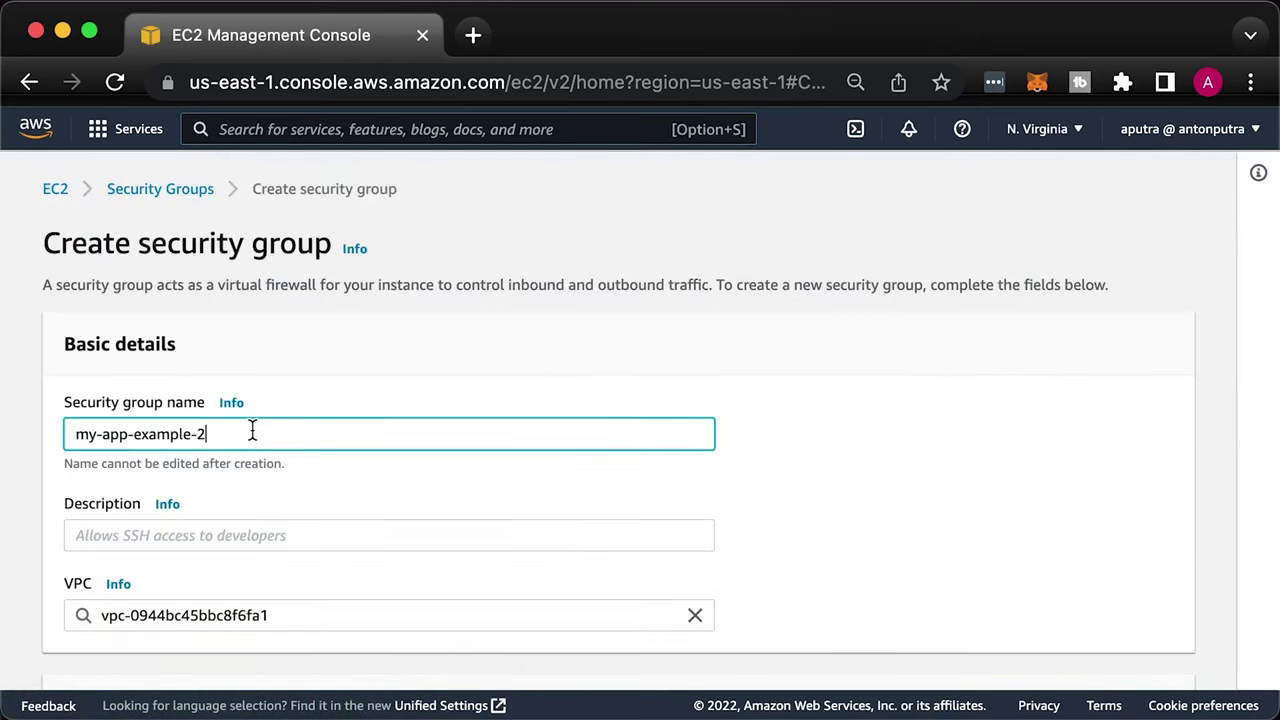
{"action": "left_click", "coordinate": [223, 535]}
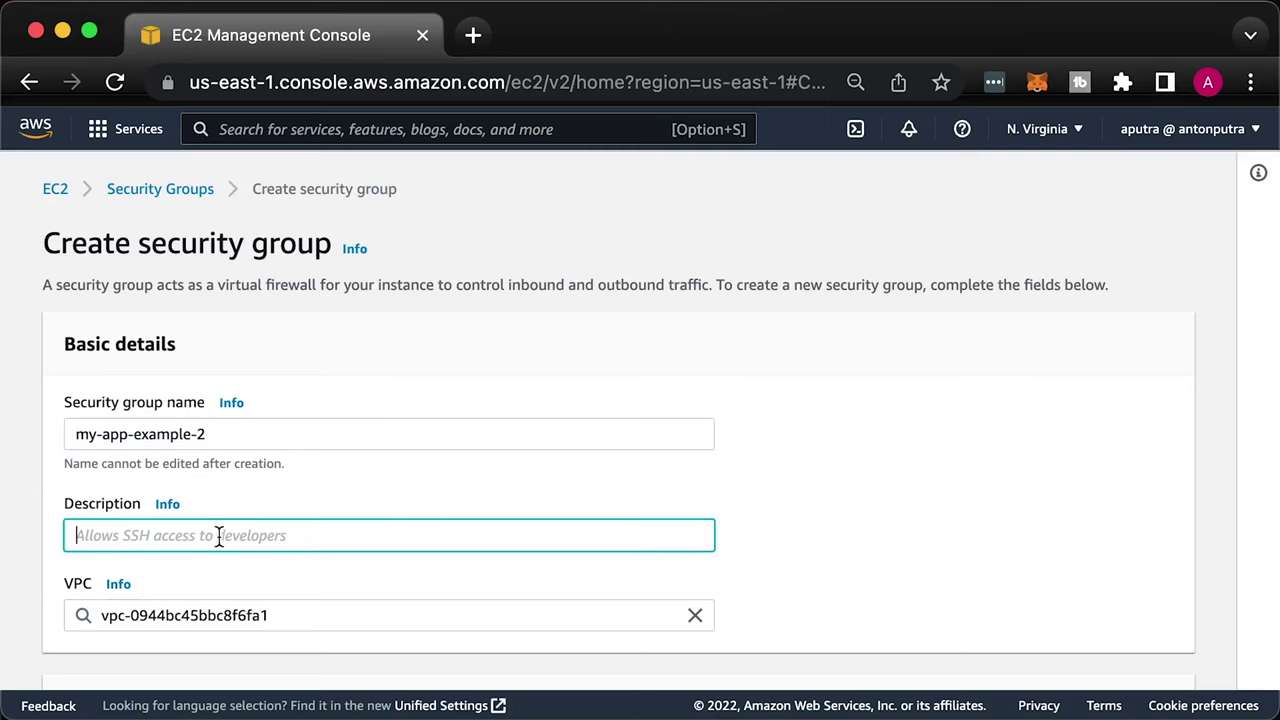
{"action": "type", "text": "Allow API Access"}
Add a Custom TCP inbound rule for port 8080 to the security group
{"action": "scroll", "coordinate": [862, 577], "scroll_direction": "down", "scroll_amount": 10}
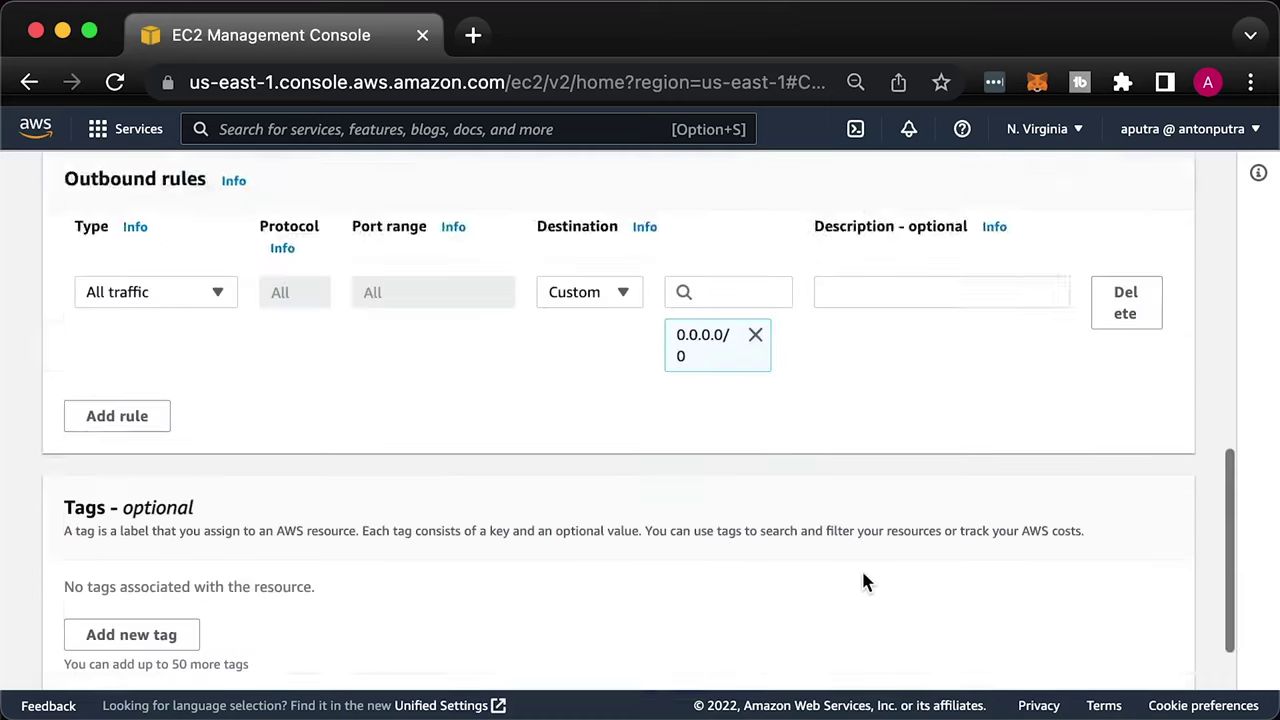
{"action": "scroll", "coordinate": [862, 577], "scroll_direction": "up", "scroll_amount": 3}
{"action": "scroll", "coordinate": [862, 580], "scroll_direction": "up", "scroll_amount": 3}
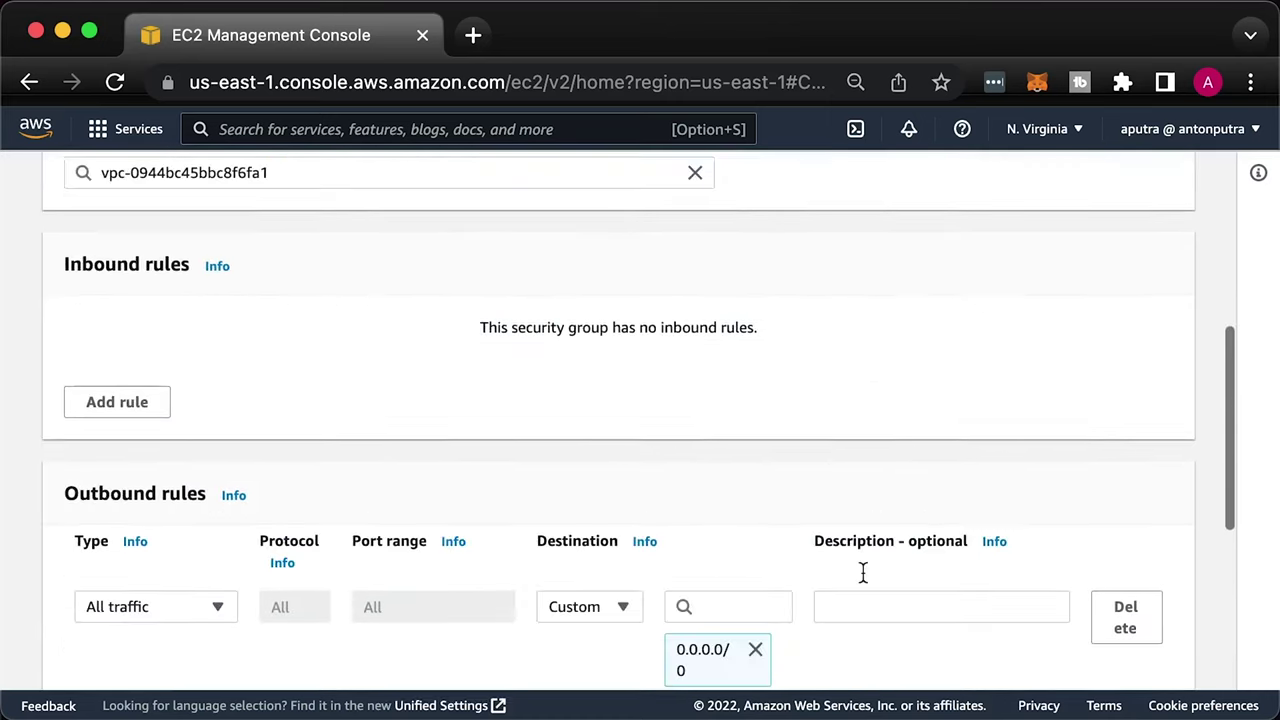
{"action": "left_click", "coordinate": [134, 405]}
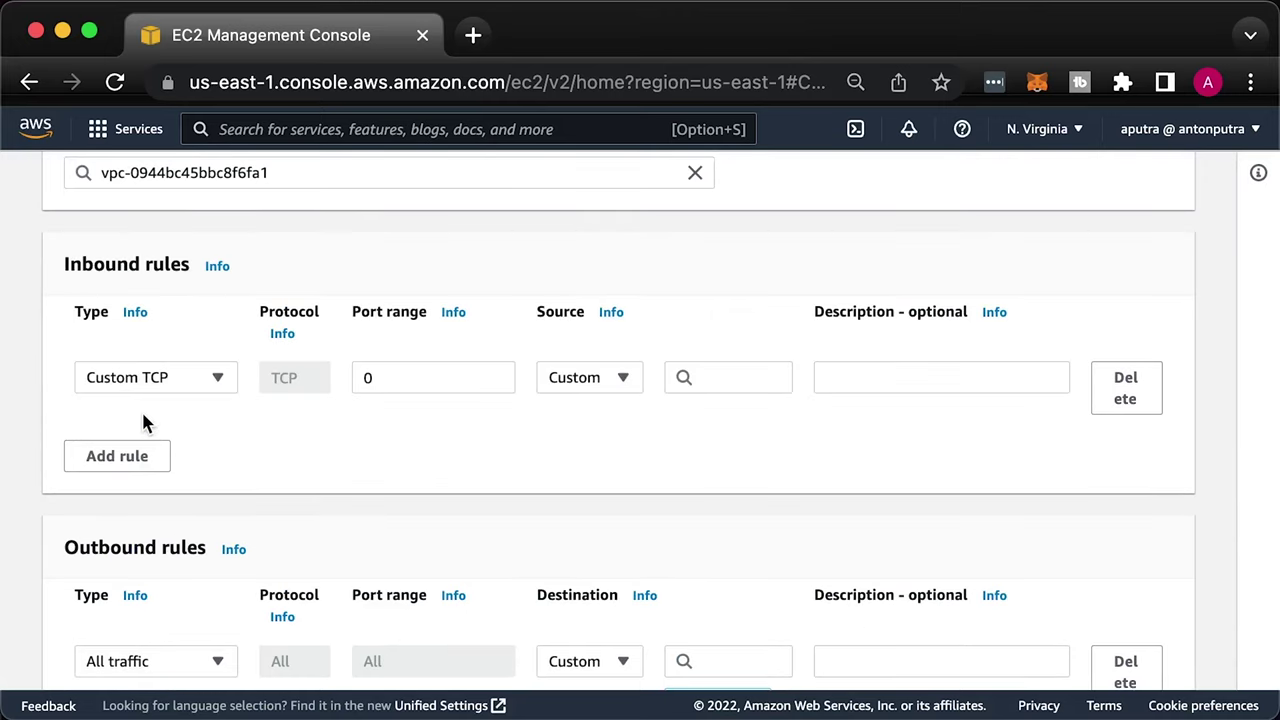
{"action": "left_click", "coordinate": [428, 372]}
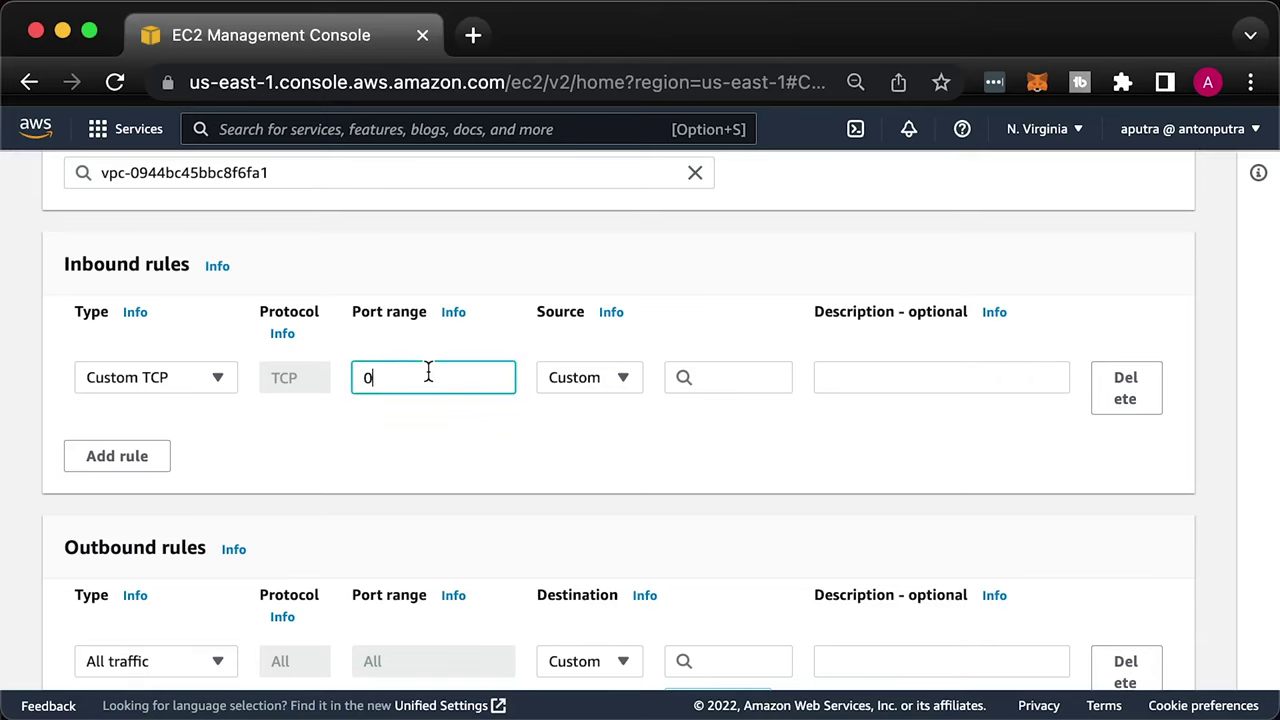
{"action": "type", "text": "8080"}
Duplicate the browser tab, go to the VPC list there and copy the main VPC's IPv4 CIDR
{"action": "right_click", "coordinate": [298, 33]}
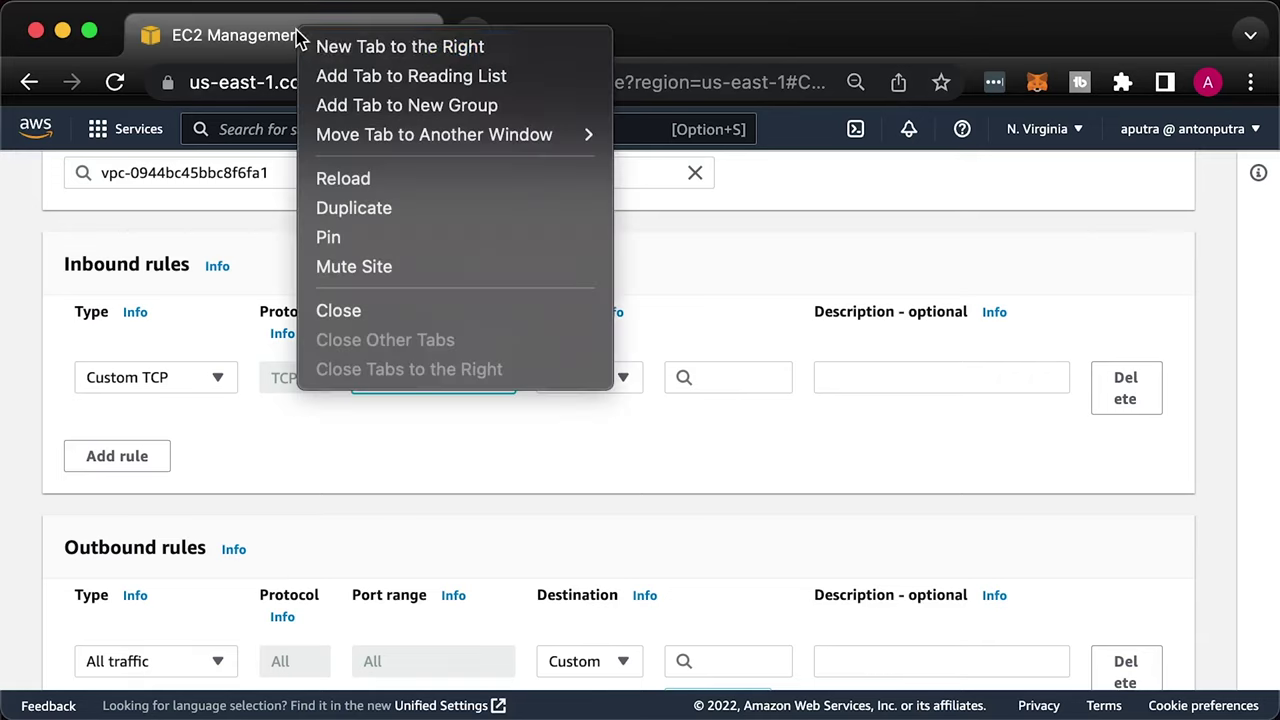
{"action": "left_click", "coordinate": [365, 210]}
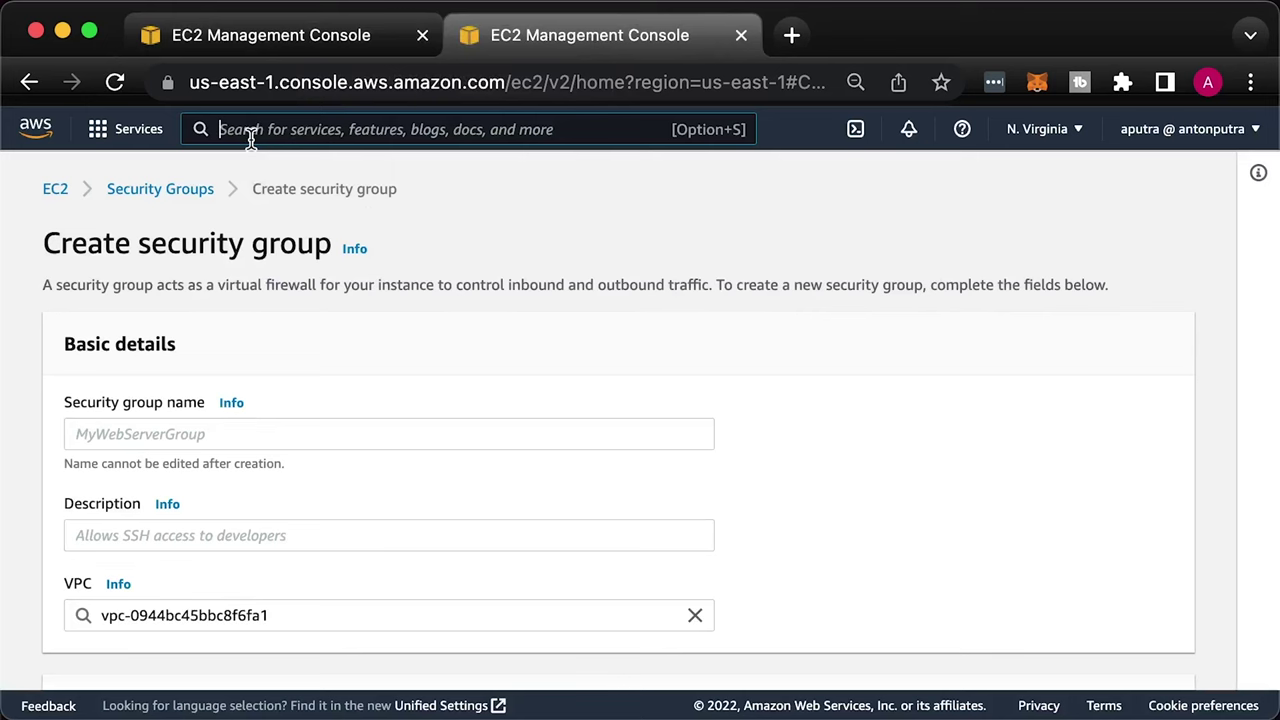
{"action": "left_click", "coordinate": [250, 140]}
{"action": "type", "text": "vpc"}
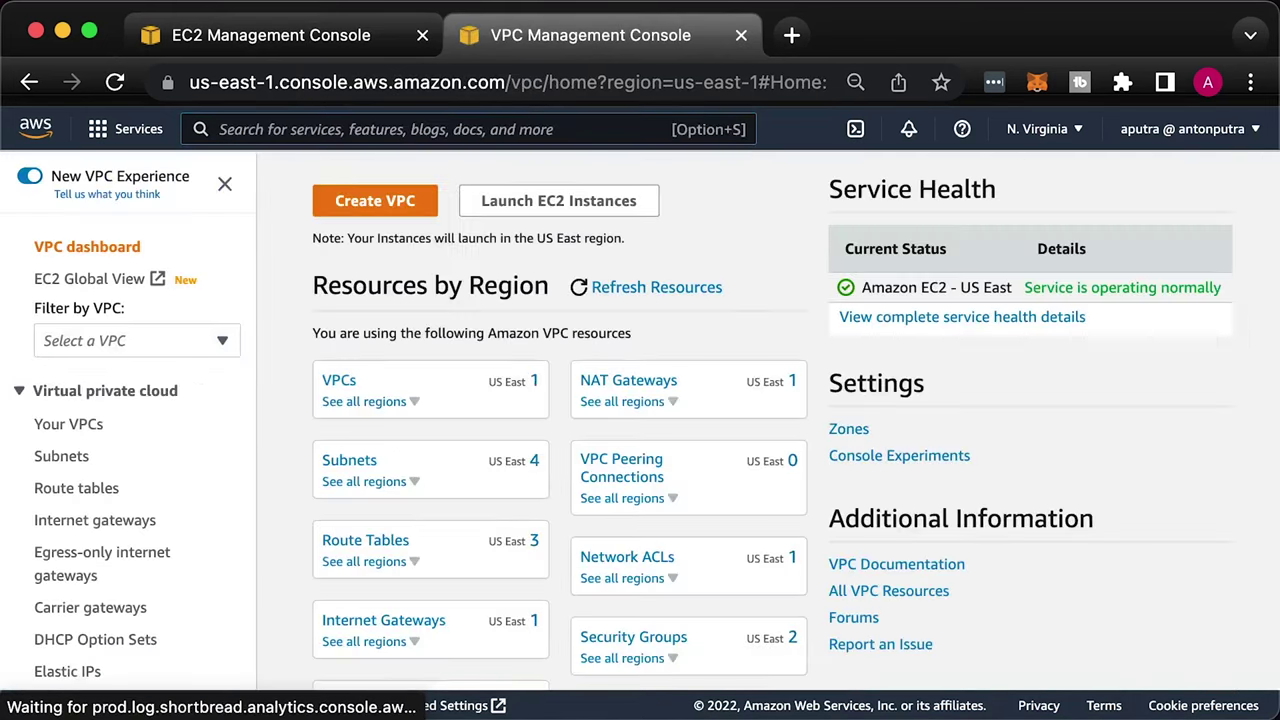
{"action": "left_click", "coordinate": [339, 380]}
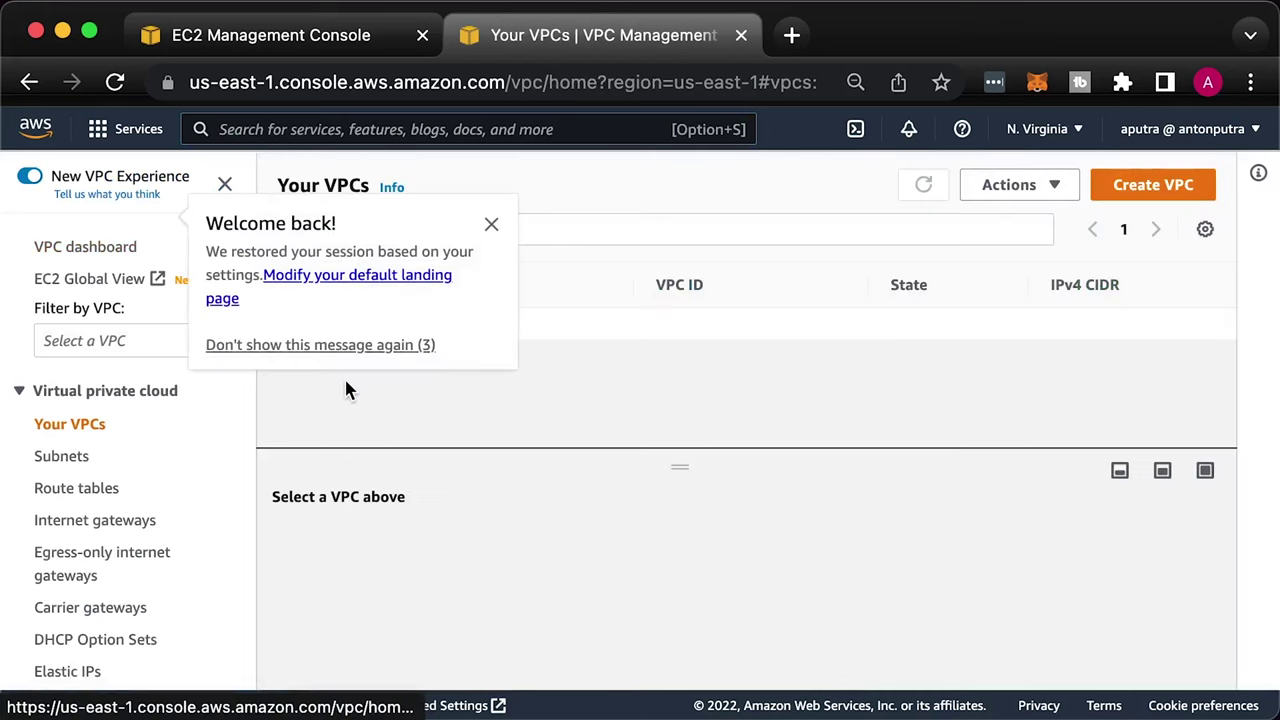
{"action": "left_click", "coordinate": [493, 226]}
{"action": "left_click_drag", "start_coordinate": [1136, 330], "coordinate": [1047, 330]}
{"action": "key", "text": "super+c"}
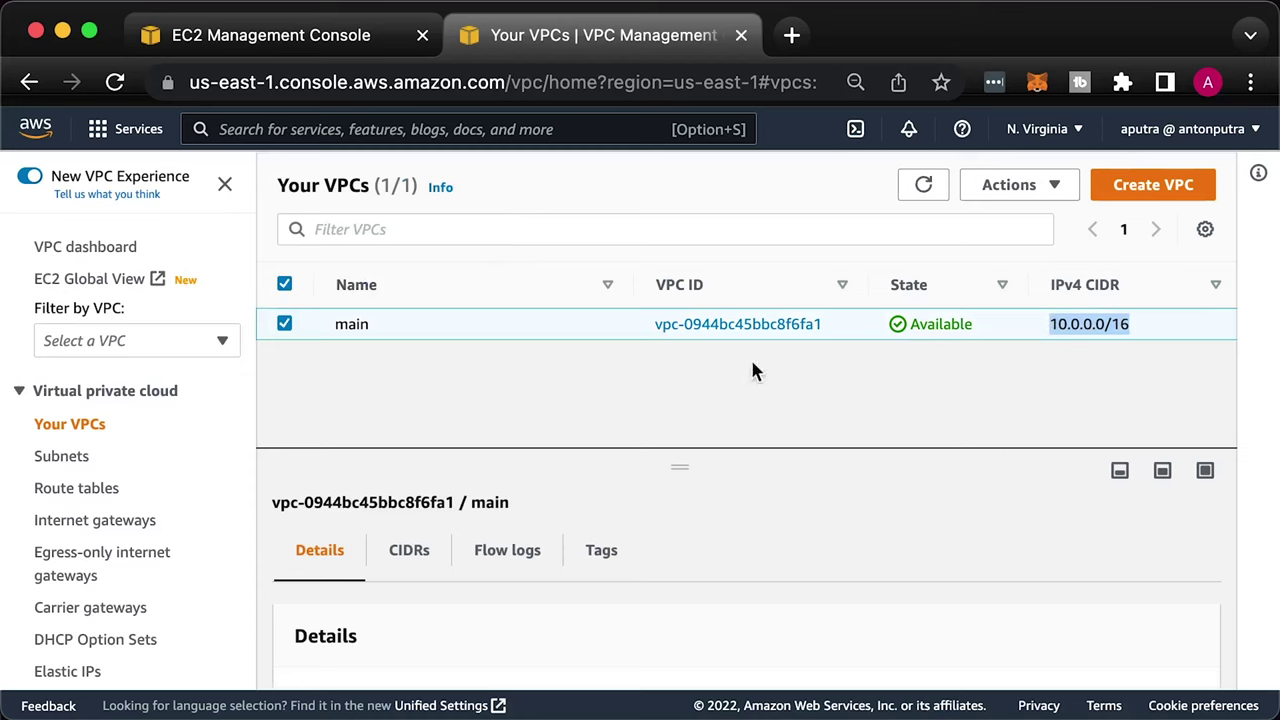
Set the inbound rule's source to 10.0.0.0/16 with the description "Allow Health Checks", and create the security group
{"action": "left_click", "coordinate": [300, 40]}
{"action": "left_click", "coordinate": [725, 378]}
{"action": "key", "text": "super+v"}
{"action": "key", "text": "Return"}
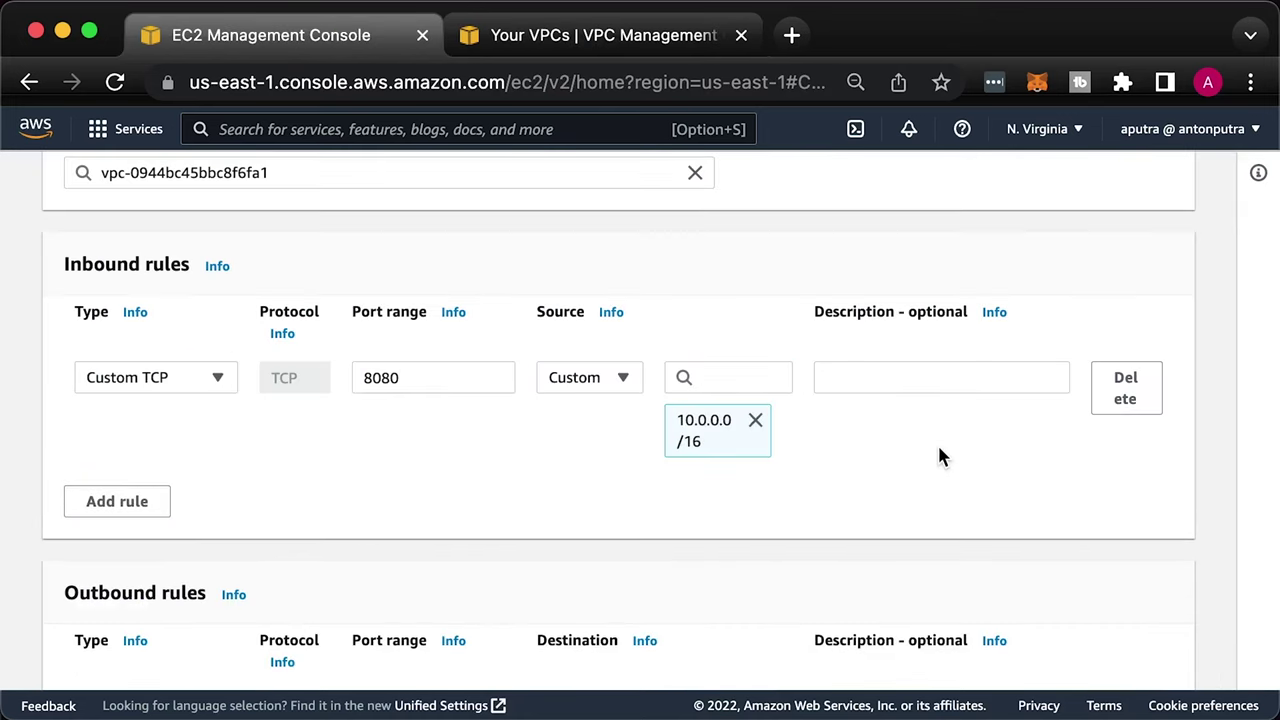
{"action": "left_click", "coordinate": [906, 392]}
{"action": "type", "text": "Allow Health Checks"}
{"action": "scroll", "coordinate": [940, 480], "scroll_direction": "down", "scroll_amount": 5}
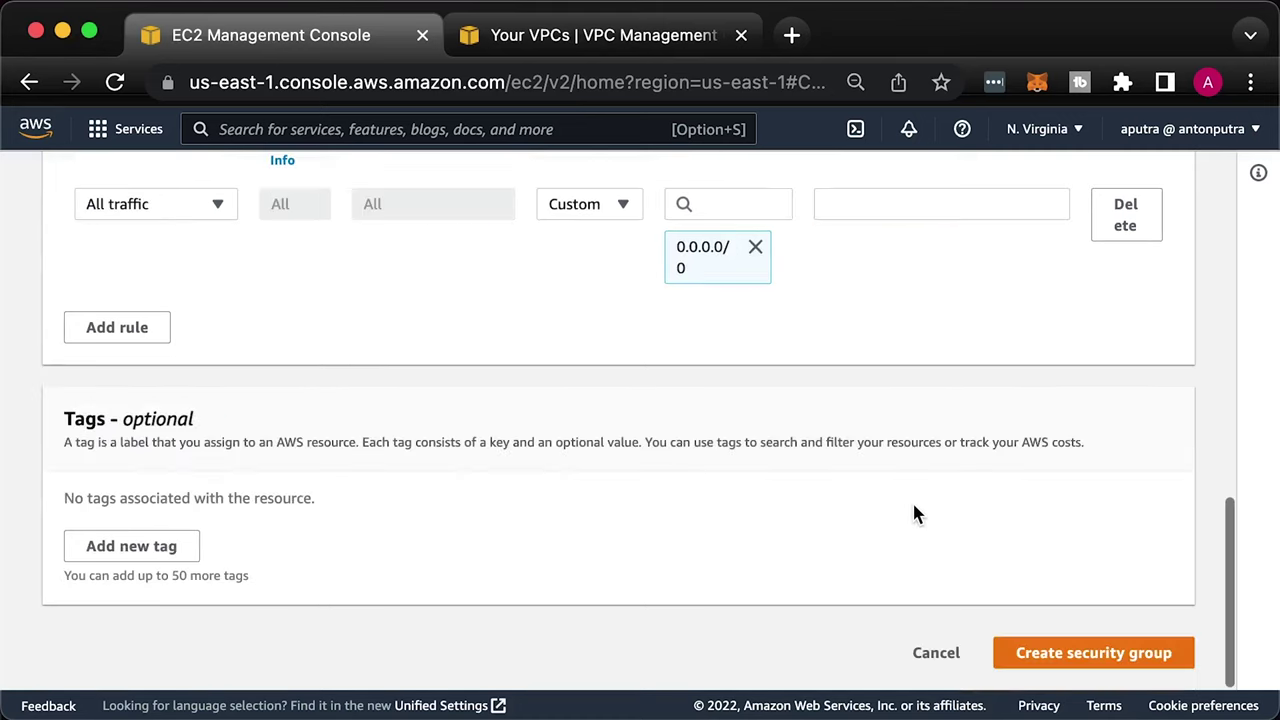
{"action": "left_click", "coordinate": [1046, 658]}
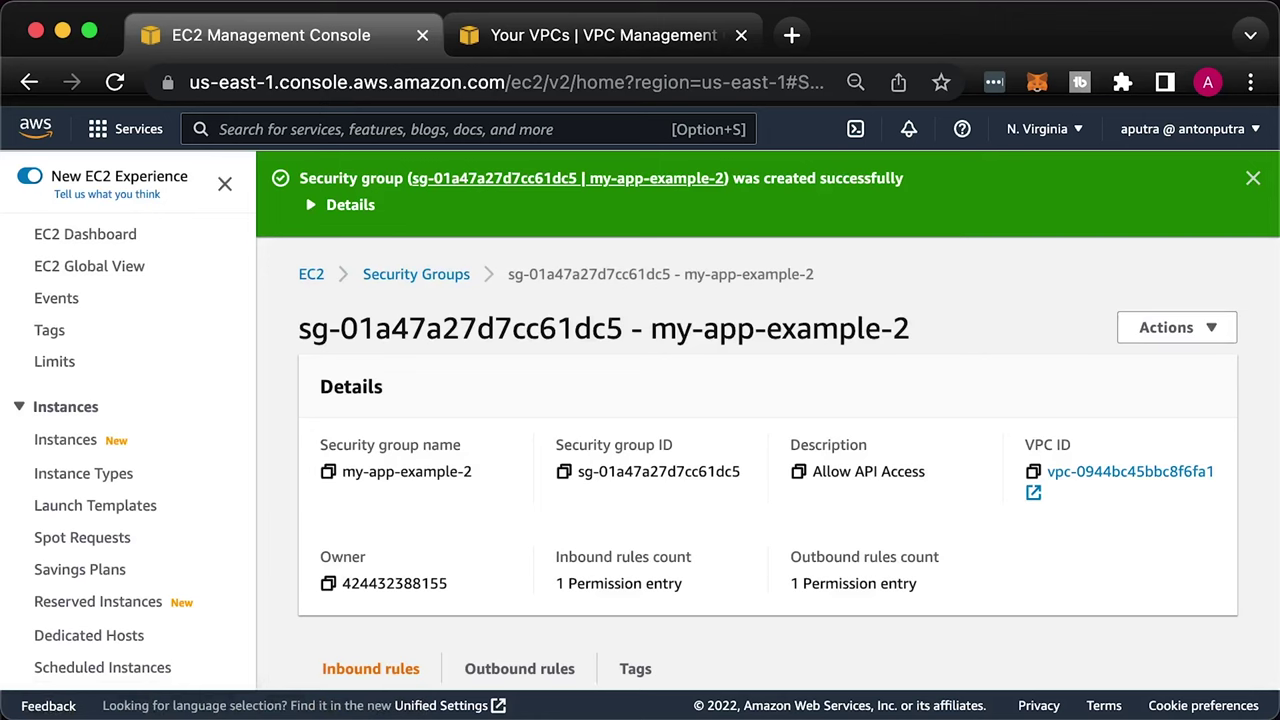
Start launching an EC2 instance named my-app-example-2 from the self-owned AMI my-app-v1
{"action": "left_click", "coordinate": [102, 236]}
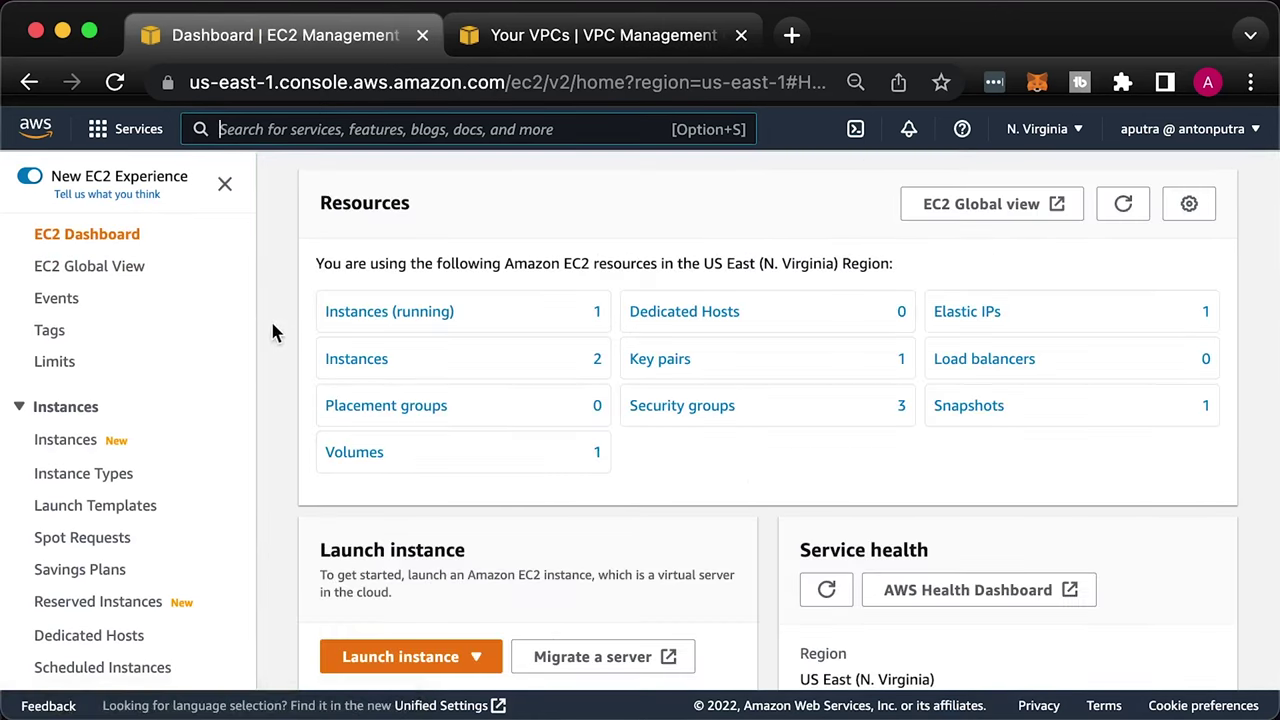
{"action": "scroll", "coordinate": [303, 440], "scroll_direction": "down", "scroll_amount": 4}
{"action": "left_click", "coordinate": [407, 470]}
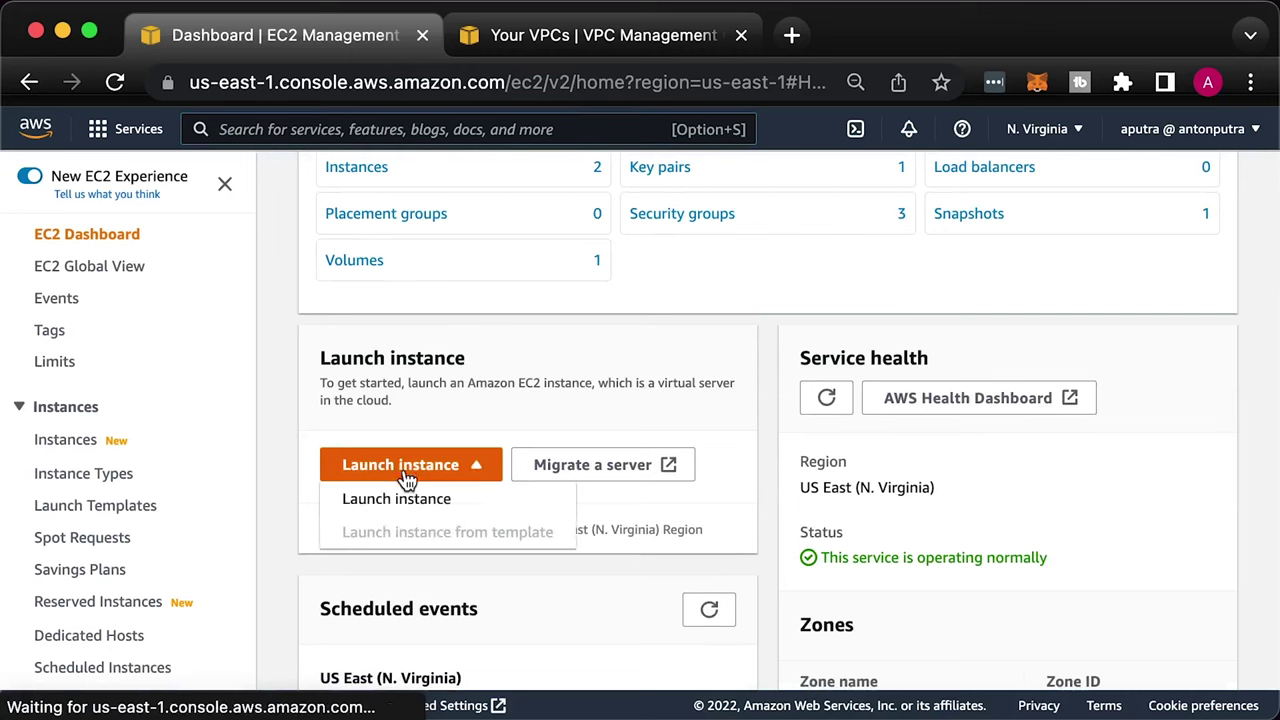
{"action": "left_click", "coordinate": [403, 499]}
{"action": "left_click", "coordinate": [311, 548]}
{"action": "type", "text": "my-app-example-2"}
{"action": "left_click", "coordinate": [951, 603]}
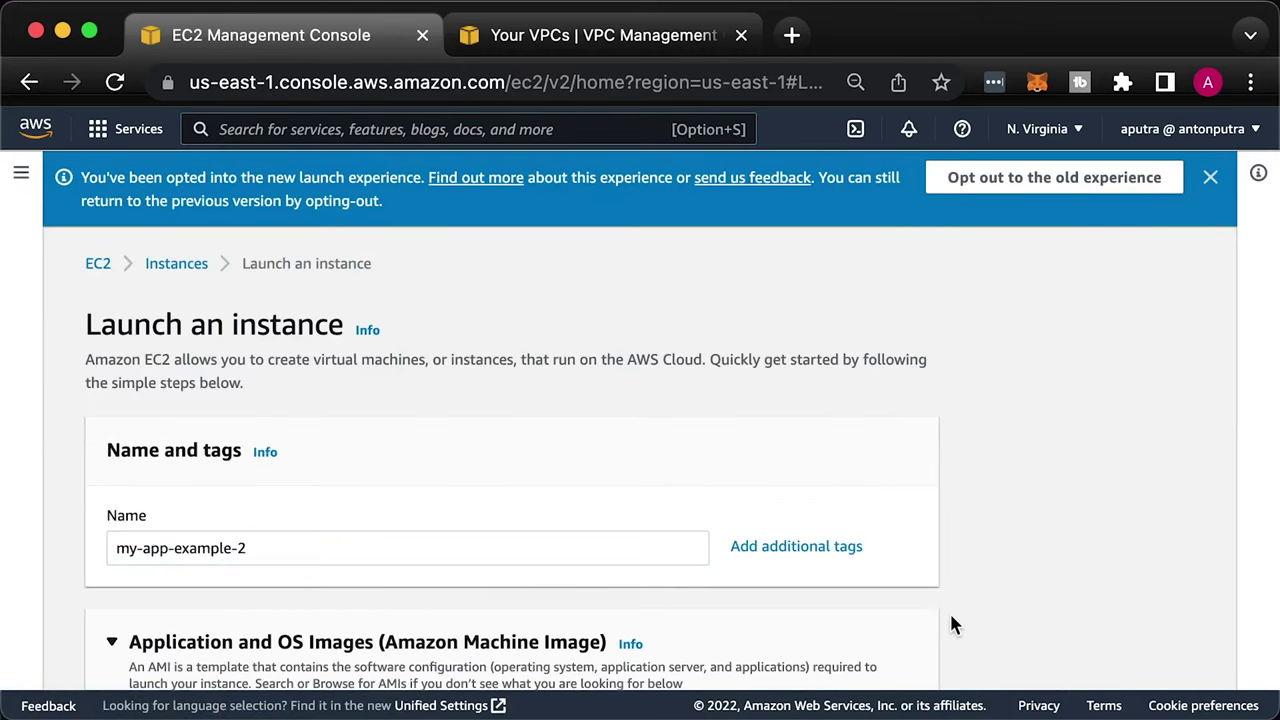
{"action": "scroll", "coordinate": [950, 615], "scroll_direction": "down", "scroll_amount": 5}
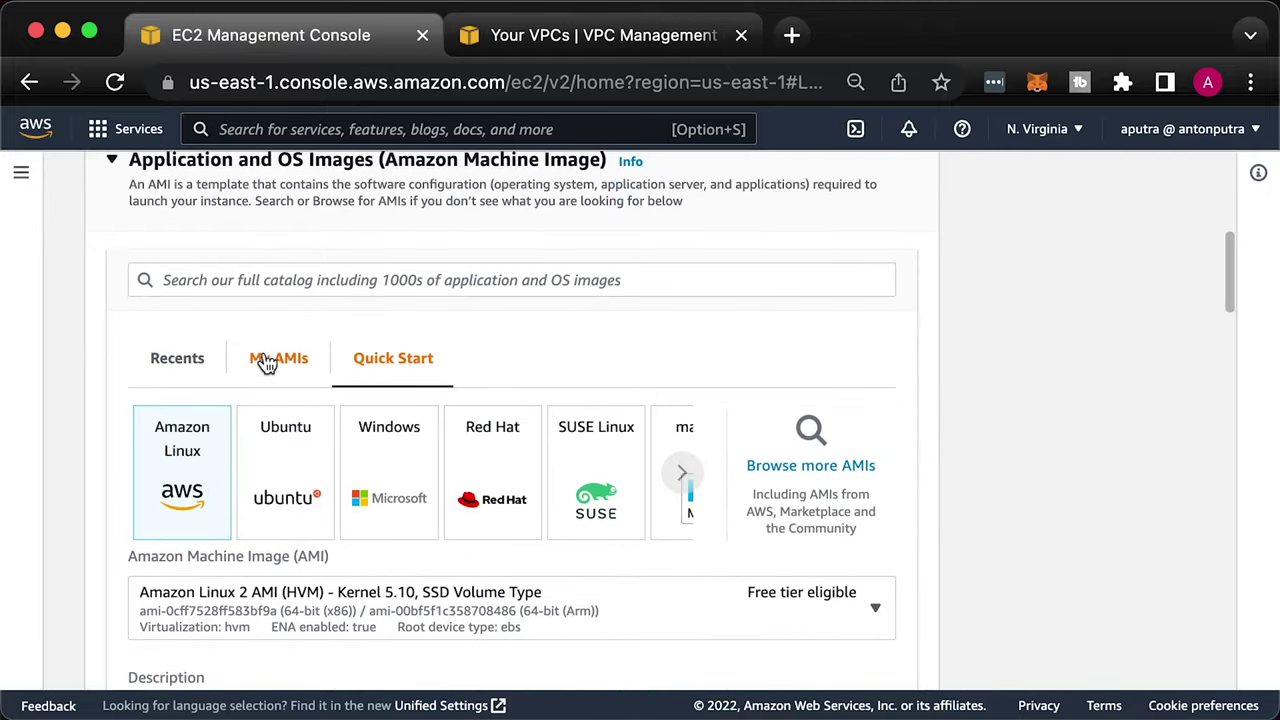
{"action": "left_click", "coordinate": [267, 362]}
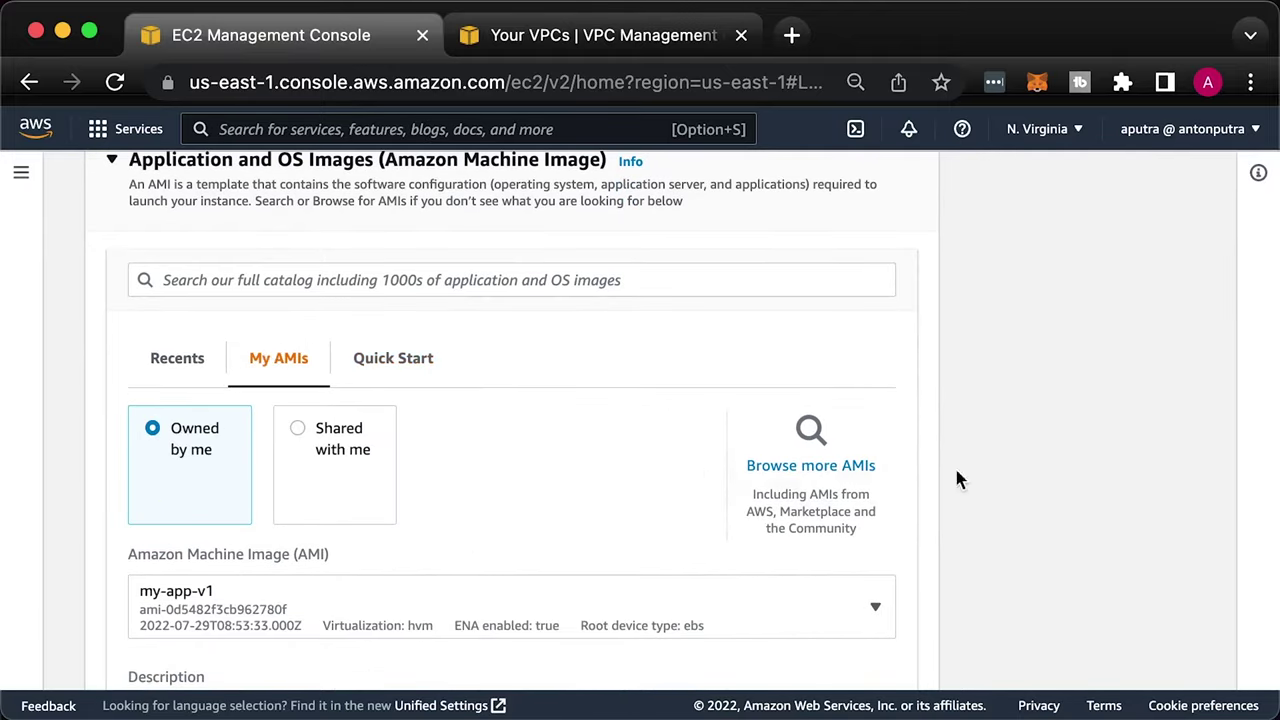
Set the instance type to t3.micro
{"action": "scroll", "coordinate": [1008, 552], "scroll_direction": "down", "scroll_amount": 5}
{"action": "scroll", "coordinate": [1002, 560], "scroll_direction": "down", "scroll_amount": 6}
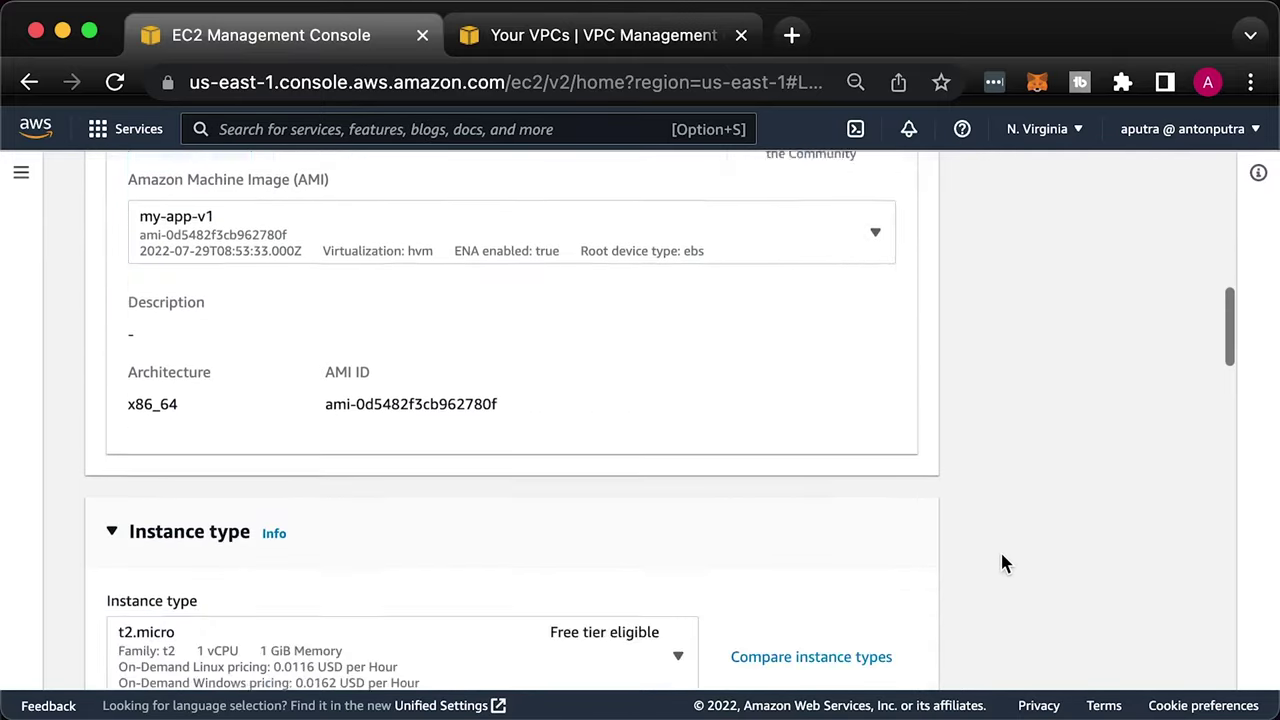
{"action": "left_click", "coordinate": [549, 362]}
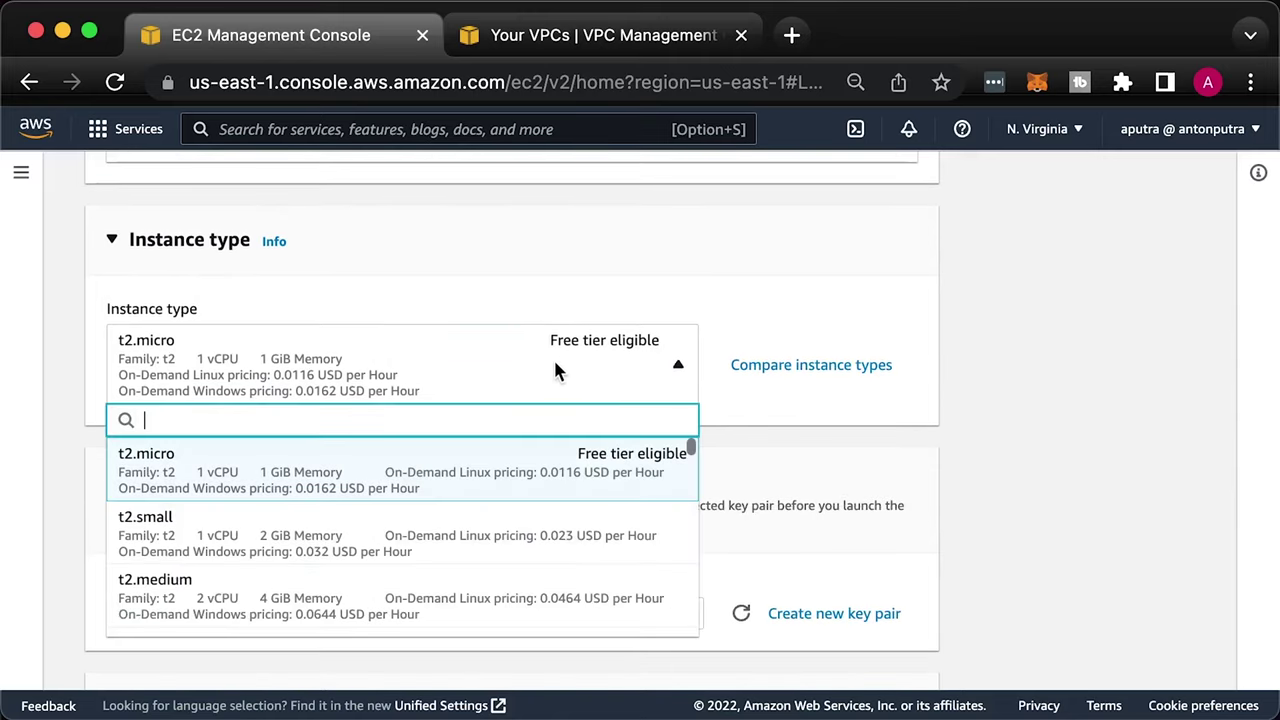
{"action": "type", "text": "t"}
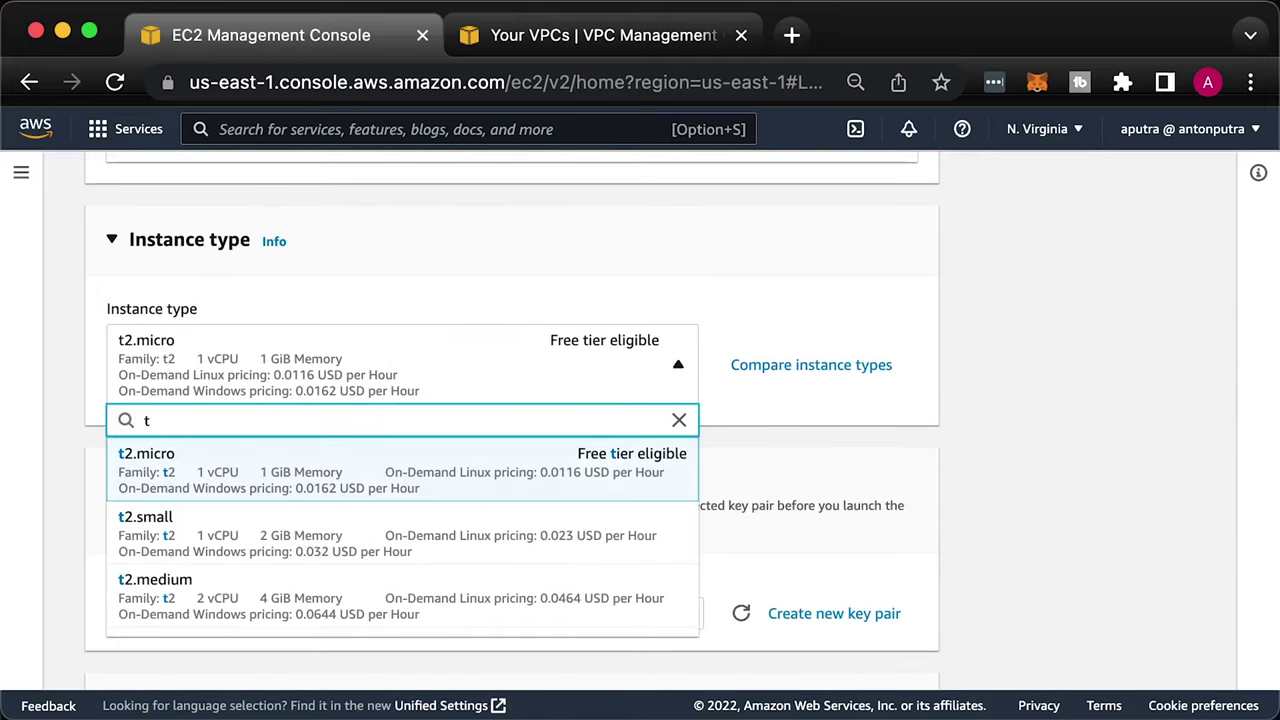
{"action": "type", "text": "3.mi"}
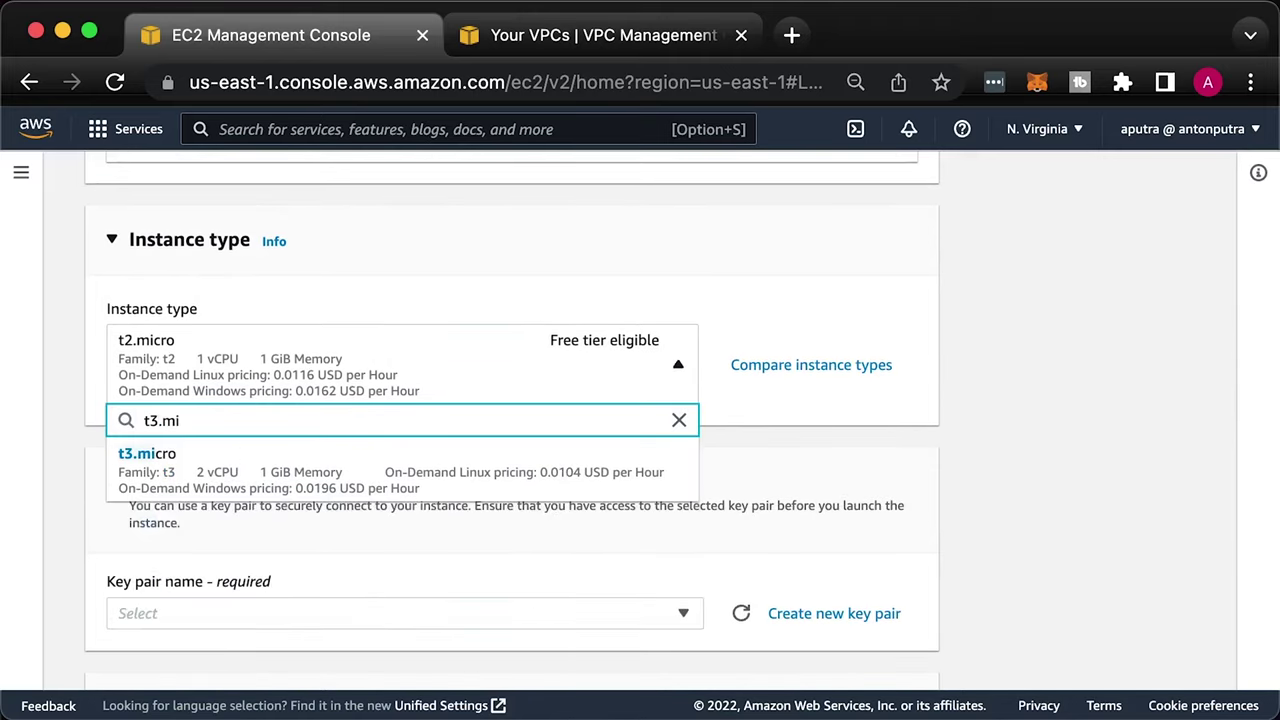
{"action": "left_click", "coordinate": [543, 471]}
Choose devops as the instance's login key pair
{"action": "scroll", "coordinate": [553, 470], "scroll_direction": "down", "scroll_amount": 1}
{"action": "scroll", "coordinate": [553, 470], "scroll_direction": "down", "scroll_amount": 3}
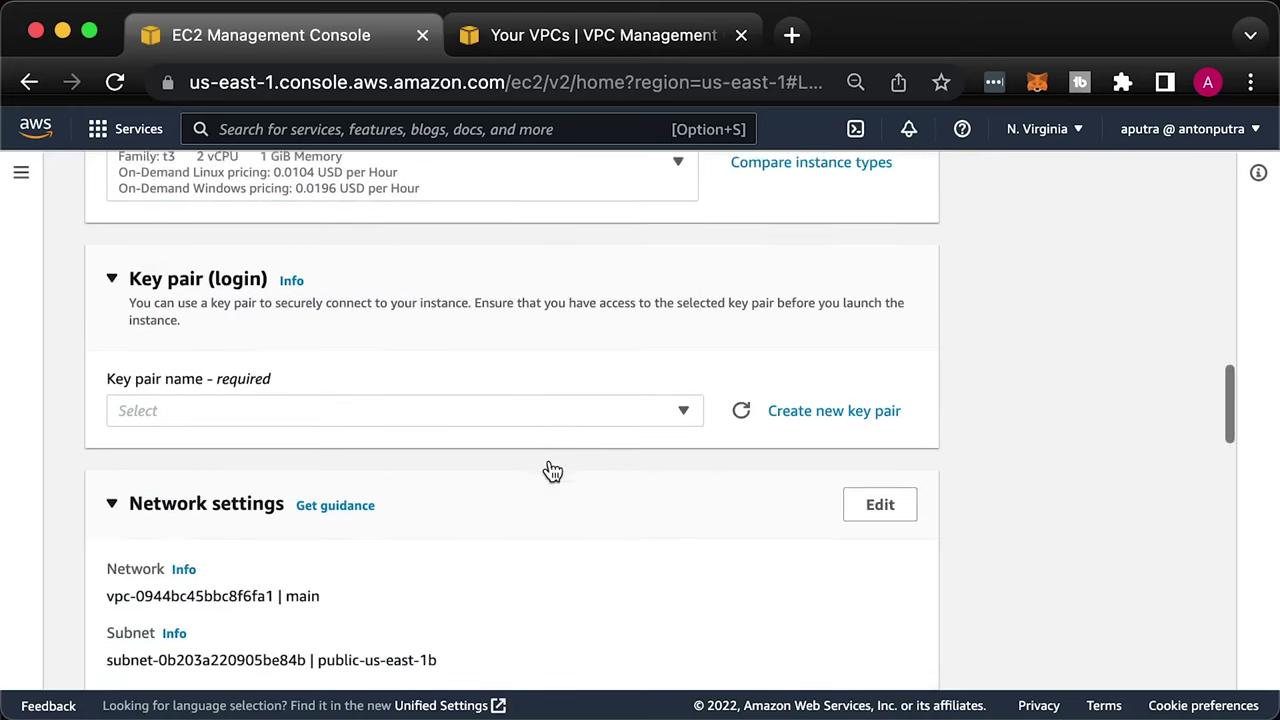
{"action": "left_click", "coordinate": [546, 416]}
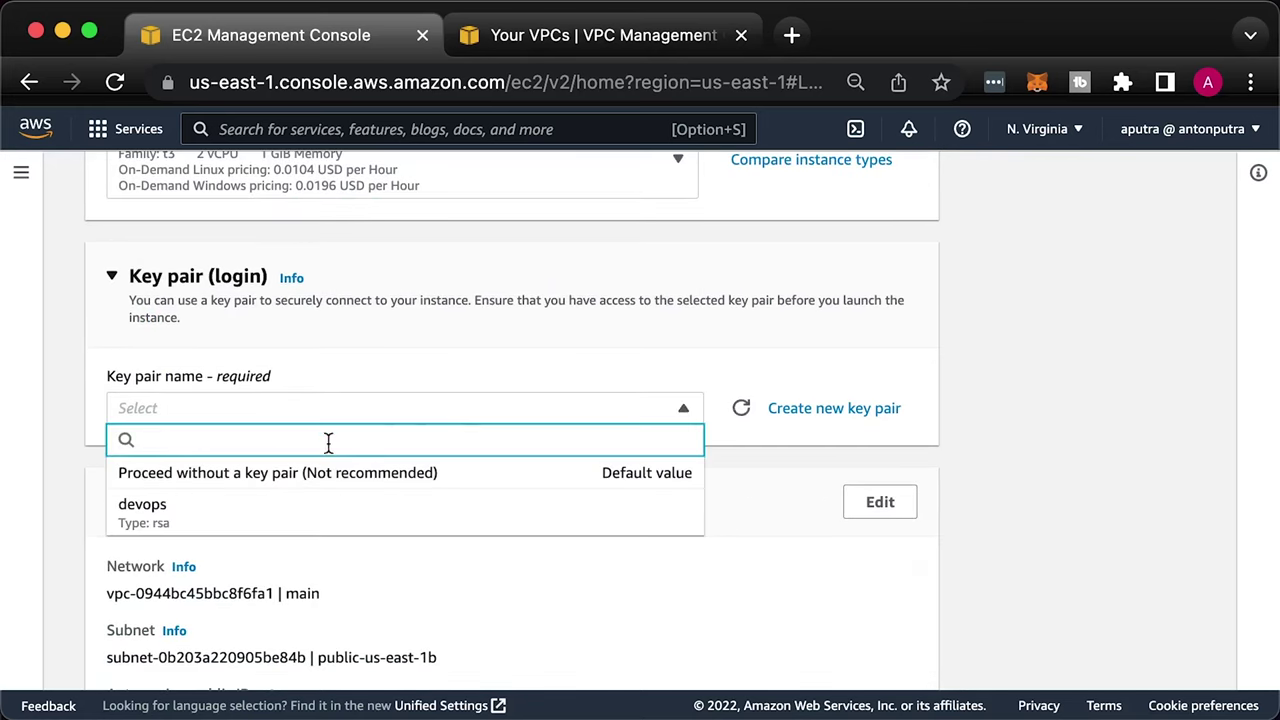
{"action": "left_click", "coordinate": [245, 522]}
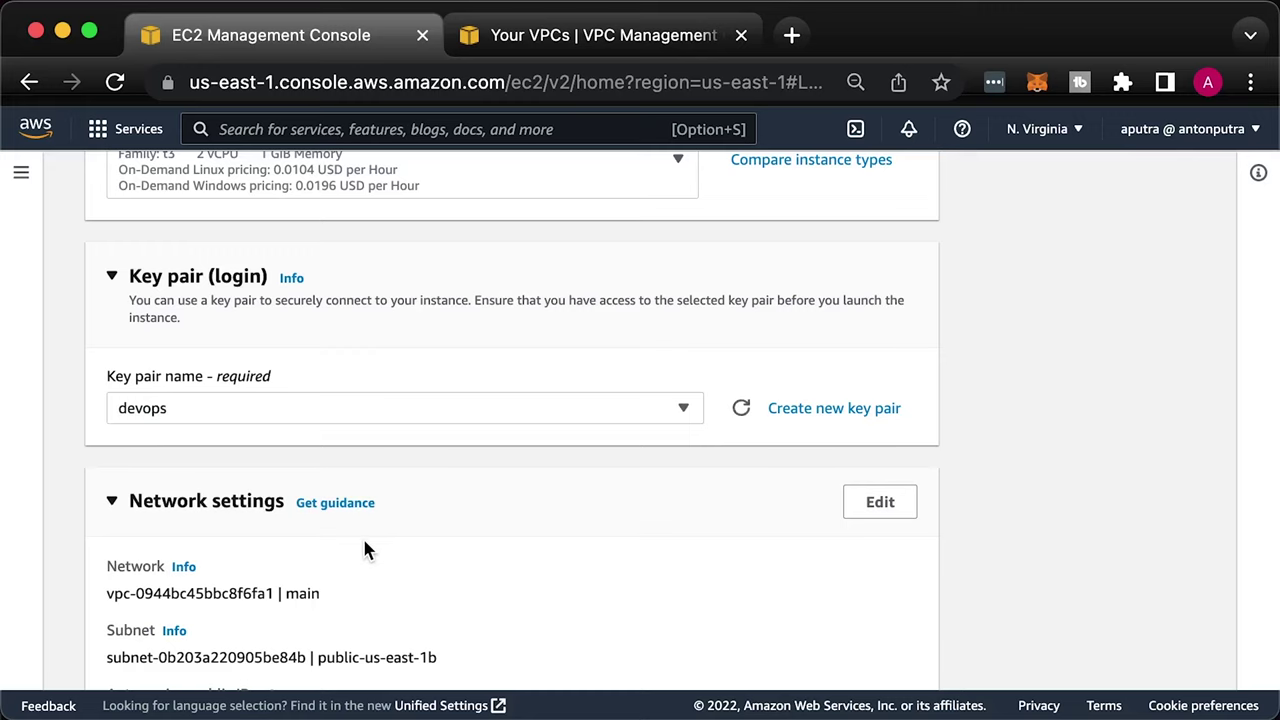
{"action": "scroll", "coordinate": [534, 543], "scroll_direction": "down", "scroll_amount": 5}
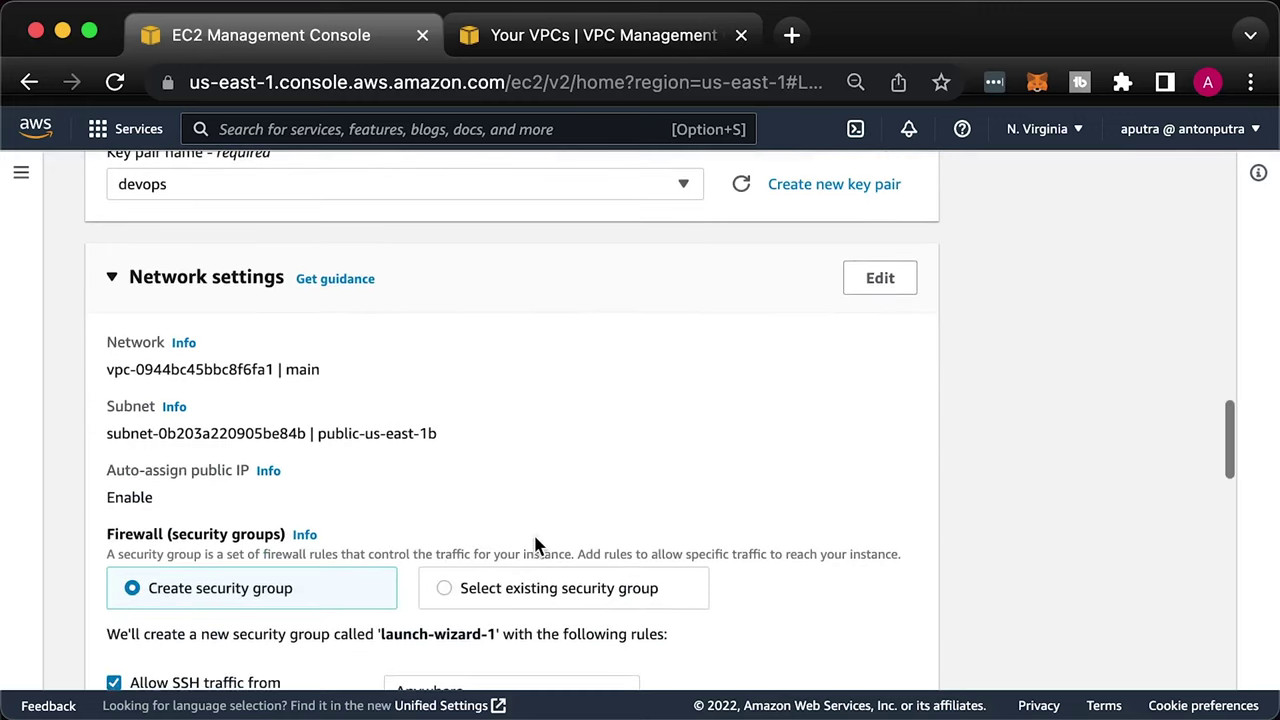
Edit the instance's network settings to place it in the private-us-east-1a subnet of the main VPC
{"action": "left_click", "coordinate": [882, 278]}
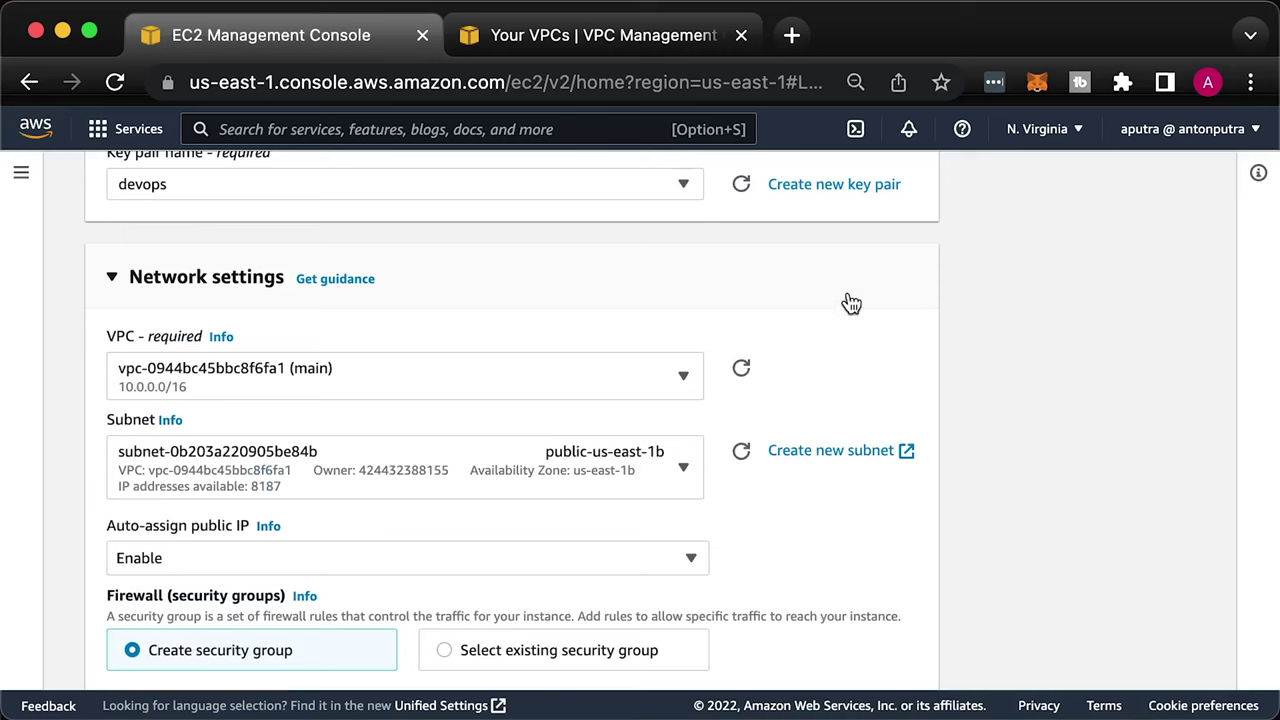
{"action": "left_click", "coordinate": [640, 475]}
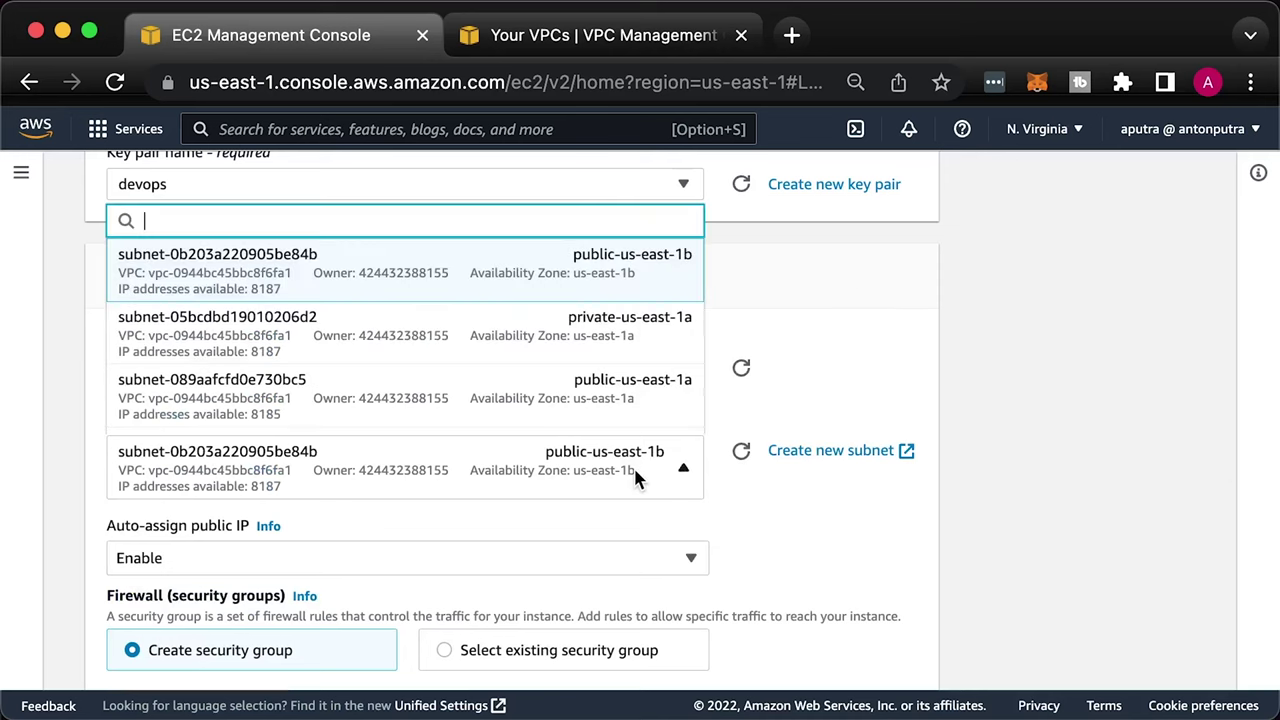
{"action": "left_click", "coordinate": [638, 352]}
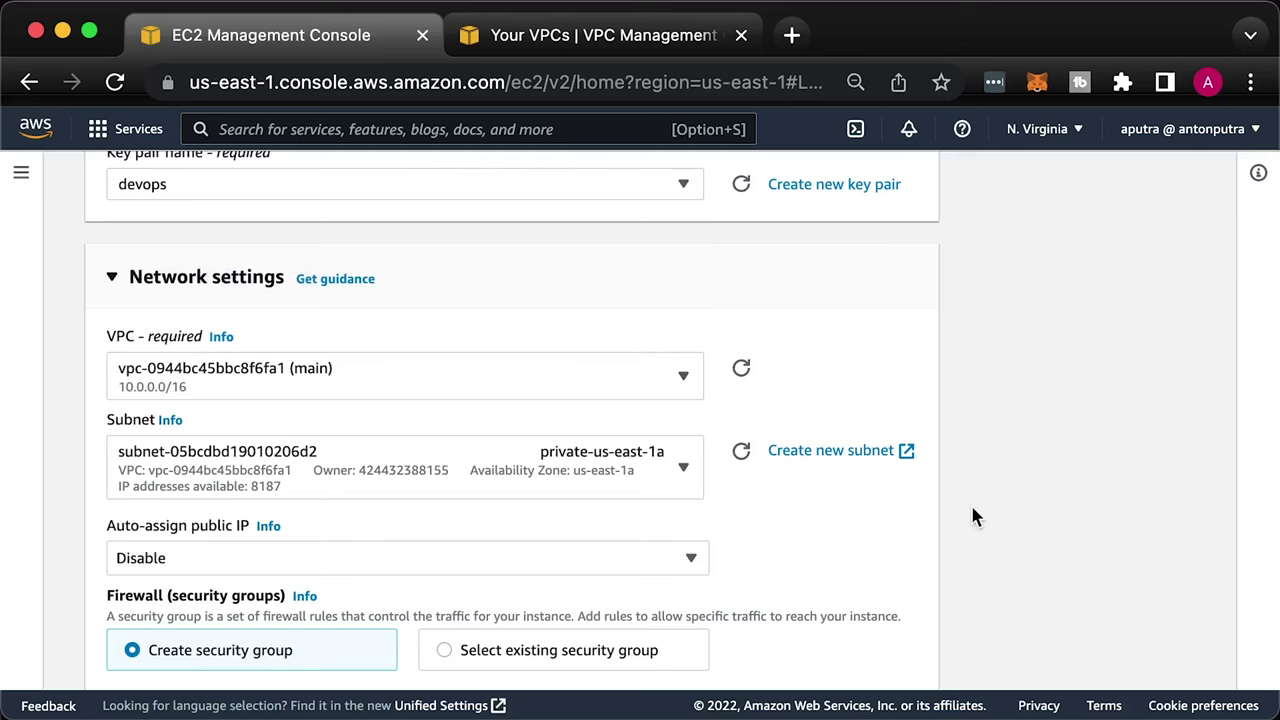
Assign the existing security group my-app-example-2 to the instance and launch it
{"action": "scroll", "coordinate": [972, 515], "scroll_direction": "down", "scroll_amount": 5}
{"action": "left_click", "coordinate": [558, 428]}
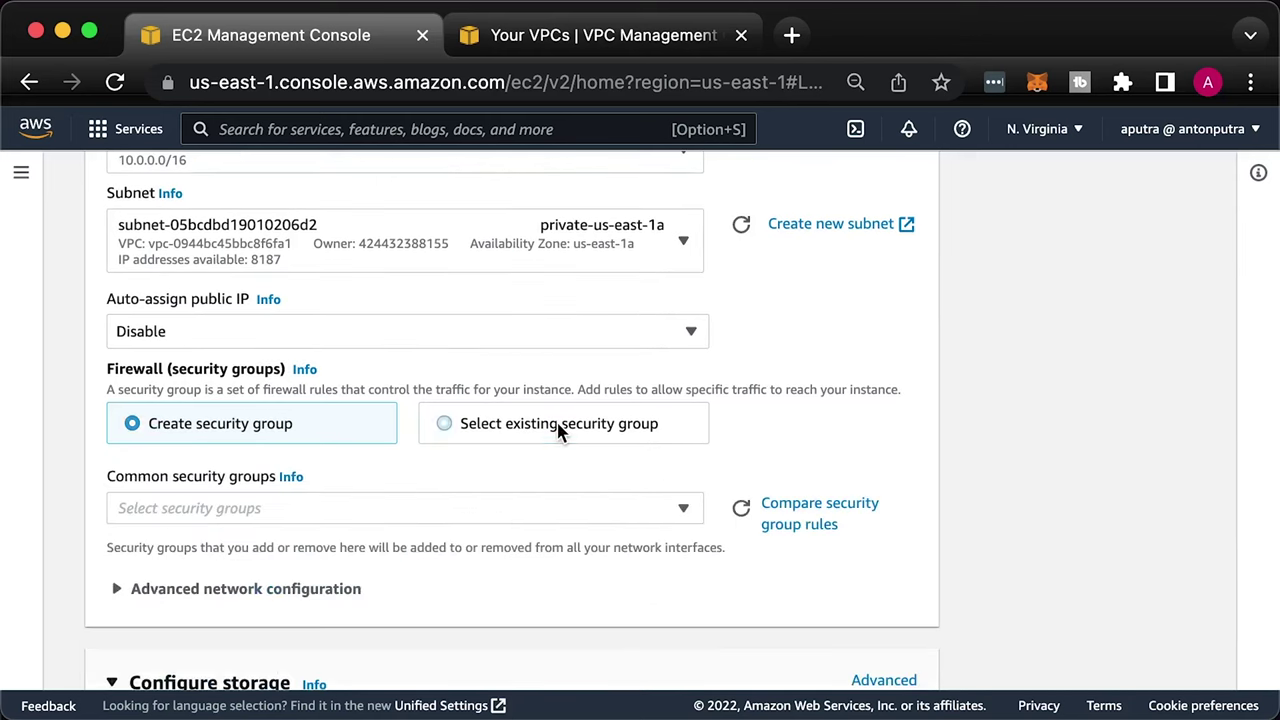
{"action": "left_click", "coordinate": [555, 512]}
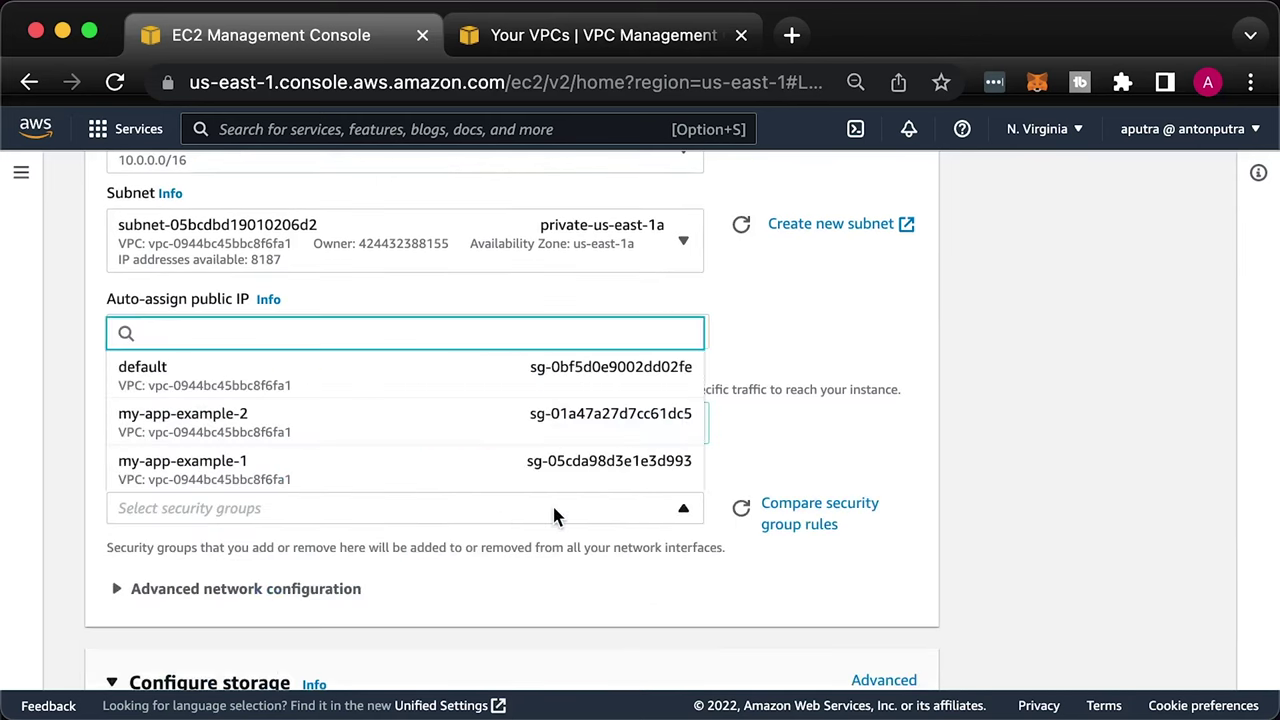
{"action": "left_click", "coordinate": [398, 427]}
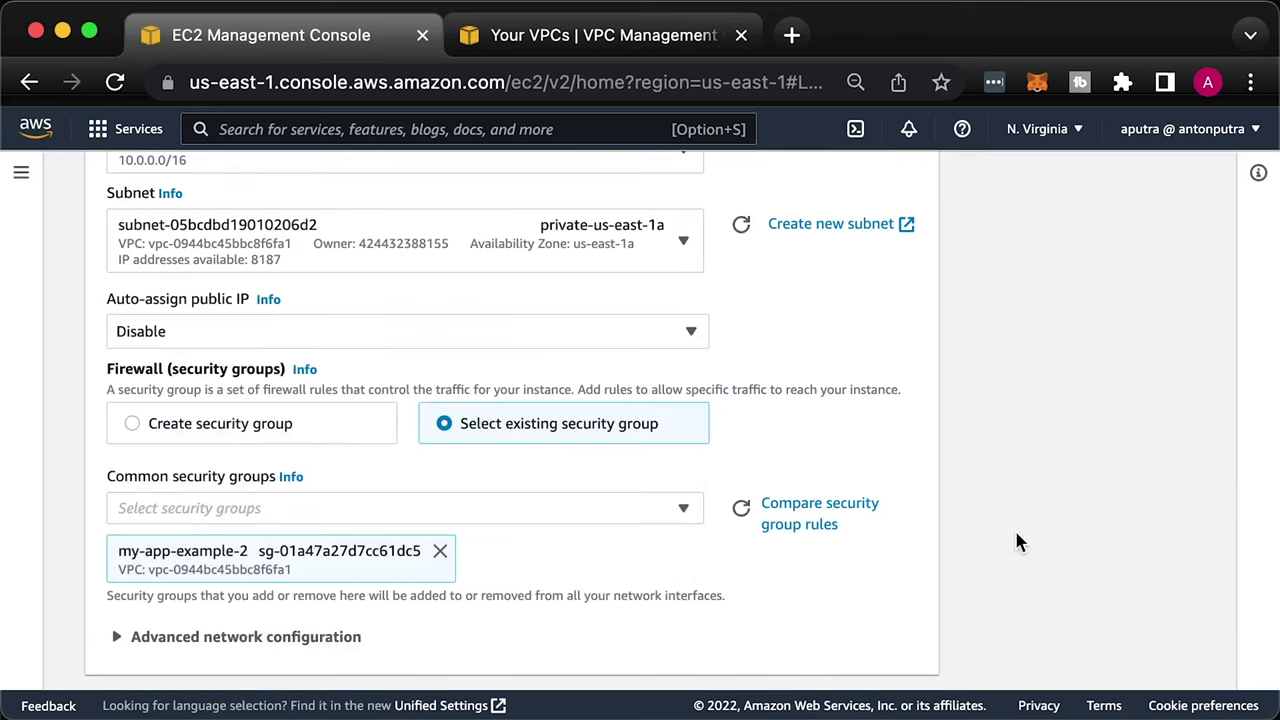
{"action": "scroll", "coordinate": [985, 545], "scroll_direction": "down", "scroll_amount": 5}
{"action": "scroll", "coordinate": [985, 551], "scroll_direction": "down", "scroll_amount": 10}
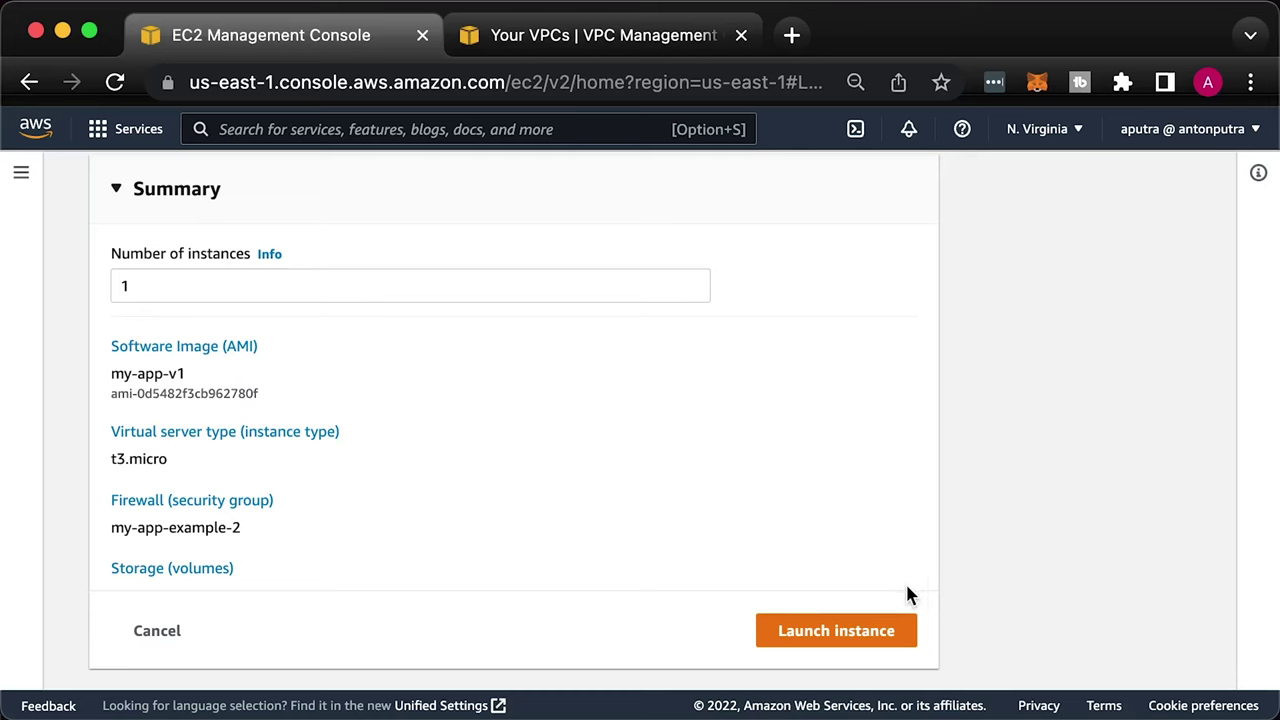
{"action": "left_click", "coordinate": [868, 630]}
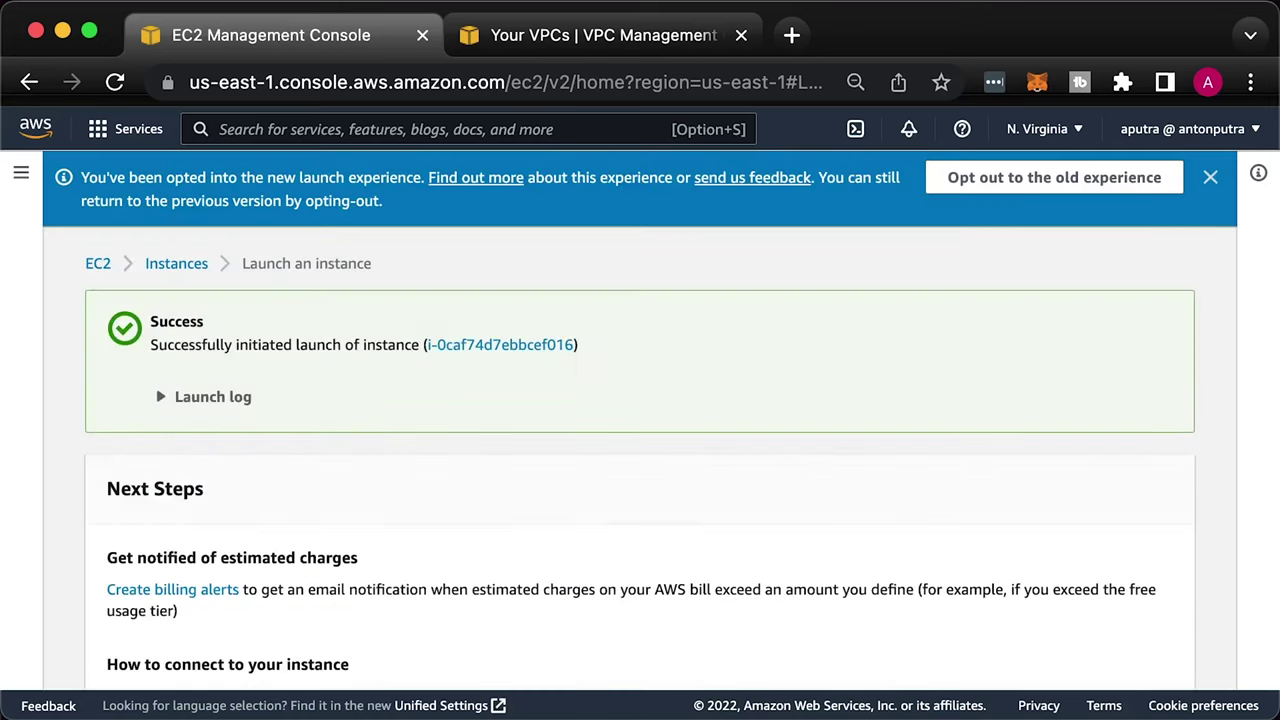
Return to the EC2 dashboard, refresh its resources, and start creating a target group
{"action": "left_click", "coordinate": [96, 266]}
{"action": "scroll", "coordinate": [88, 345], "scroll_direction": "down", "scroll_amount": 3}
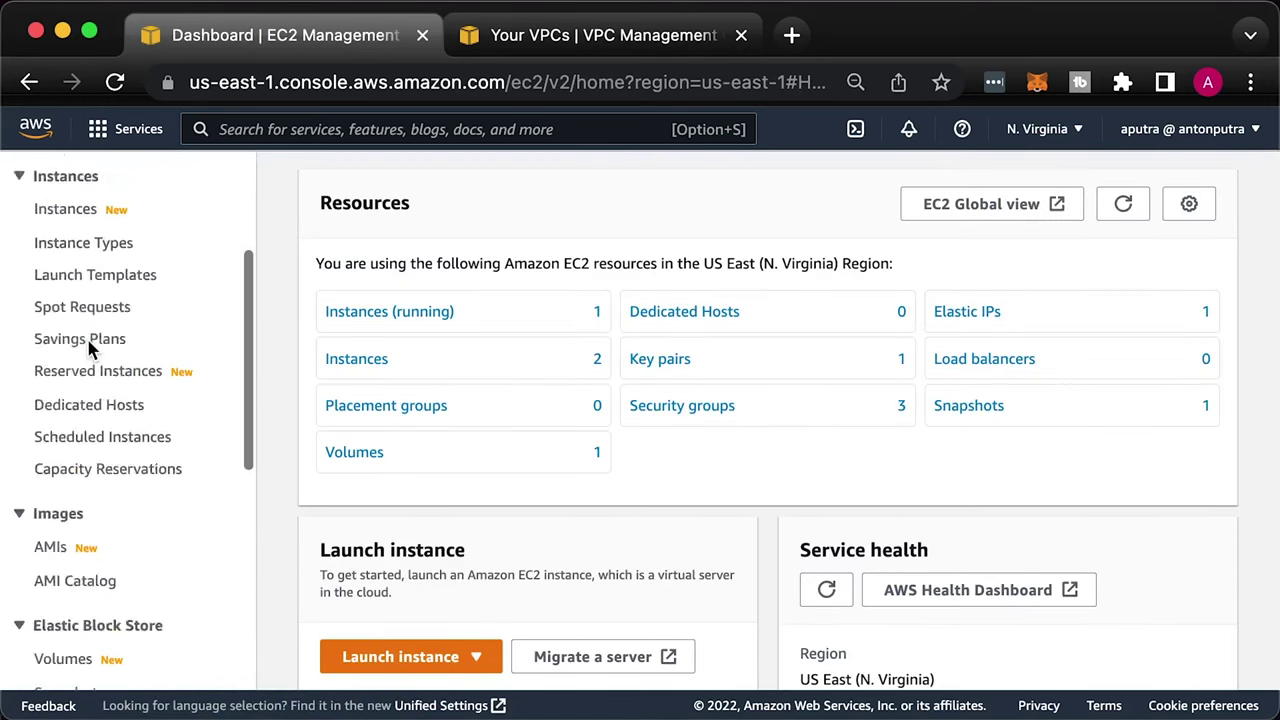
{"action": "scroll", "coordinate": [88, 345], "scroll_direction": "down", "scroll_amount": 5}
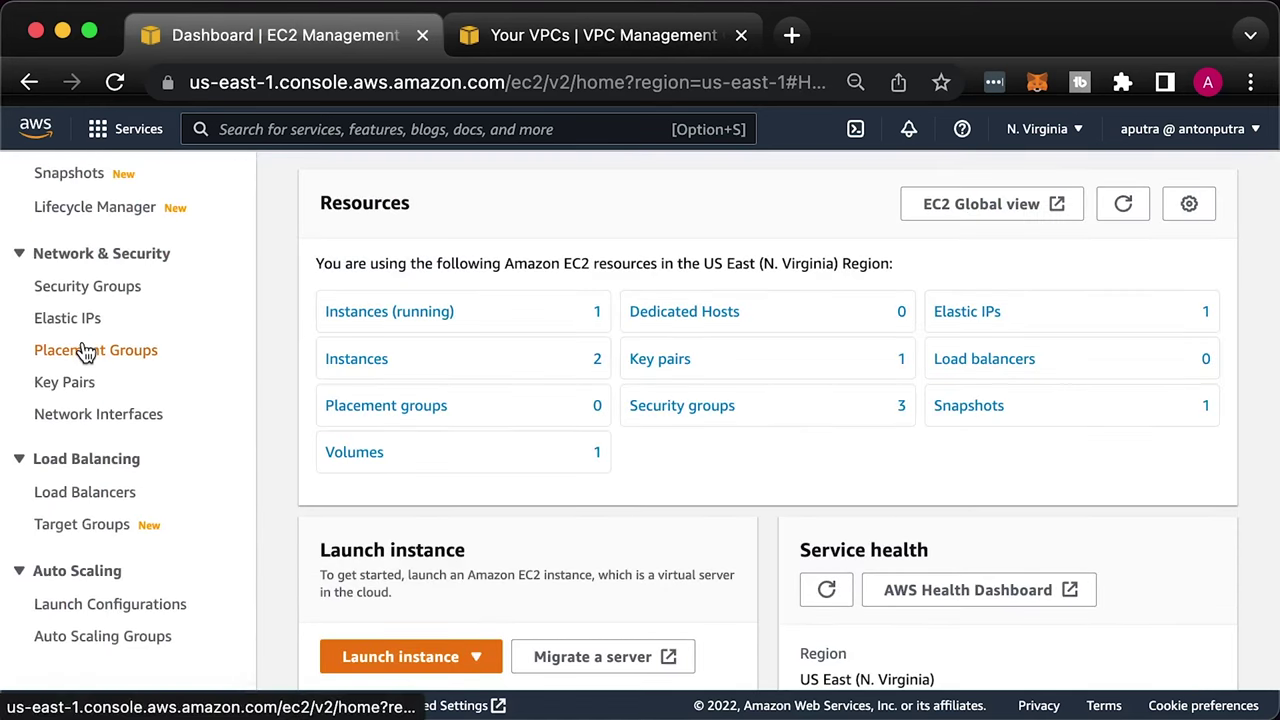
{"action": "left_click", "coordinate": [1120, 205]}
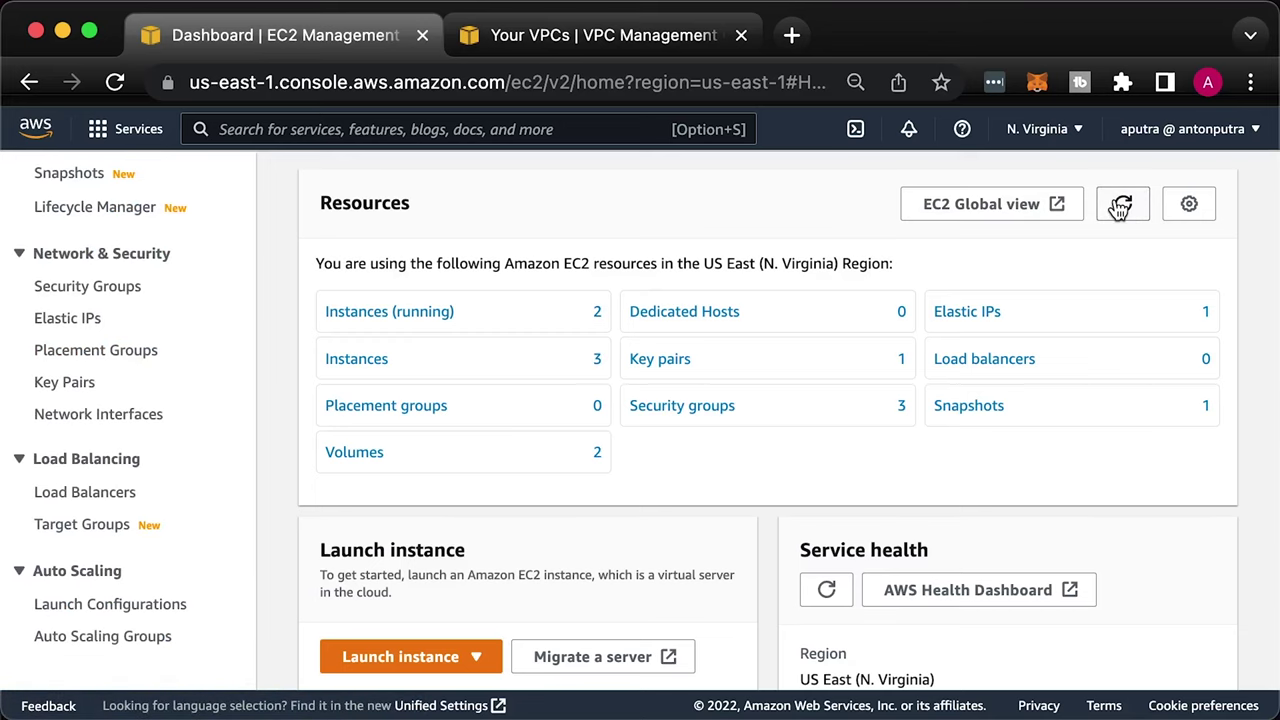
{"action": "left_click", "coordinate": [83, 526]}
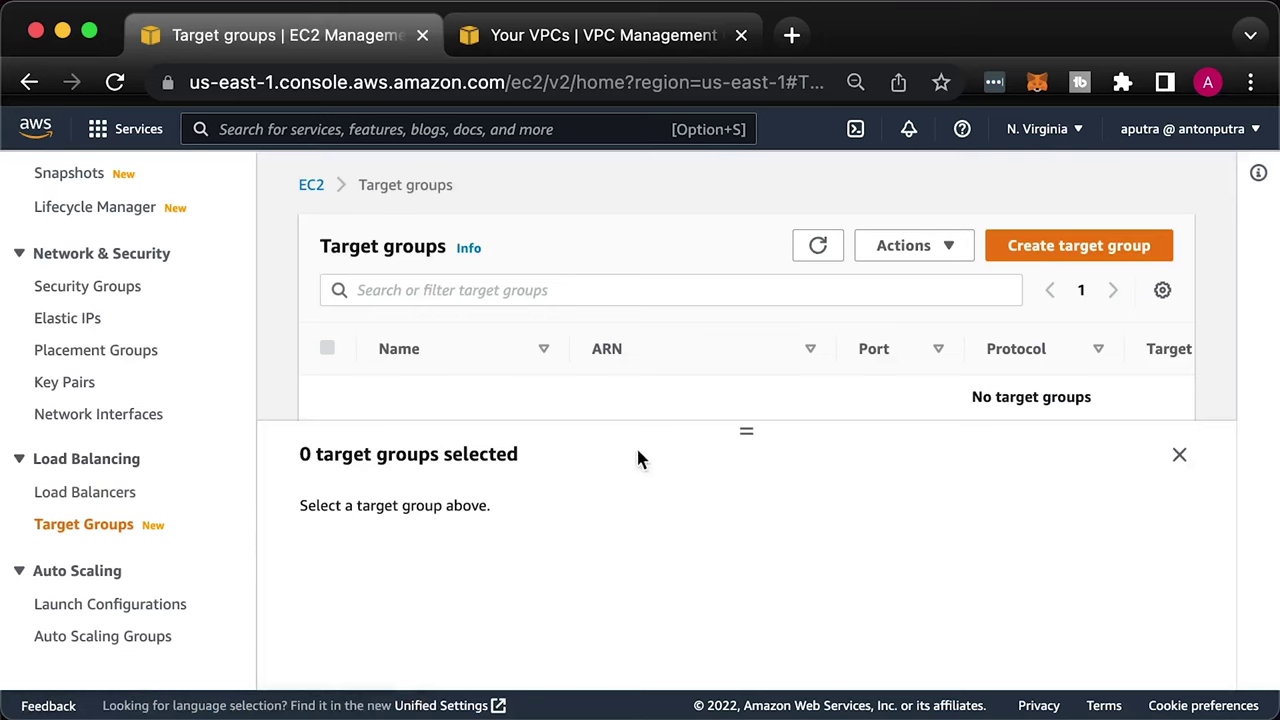
{"action": "left_click_drag", "start_coordinate": [746, 430], "coordinate": [738, 524]}
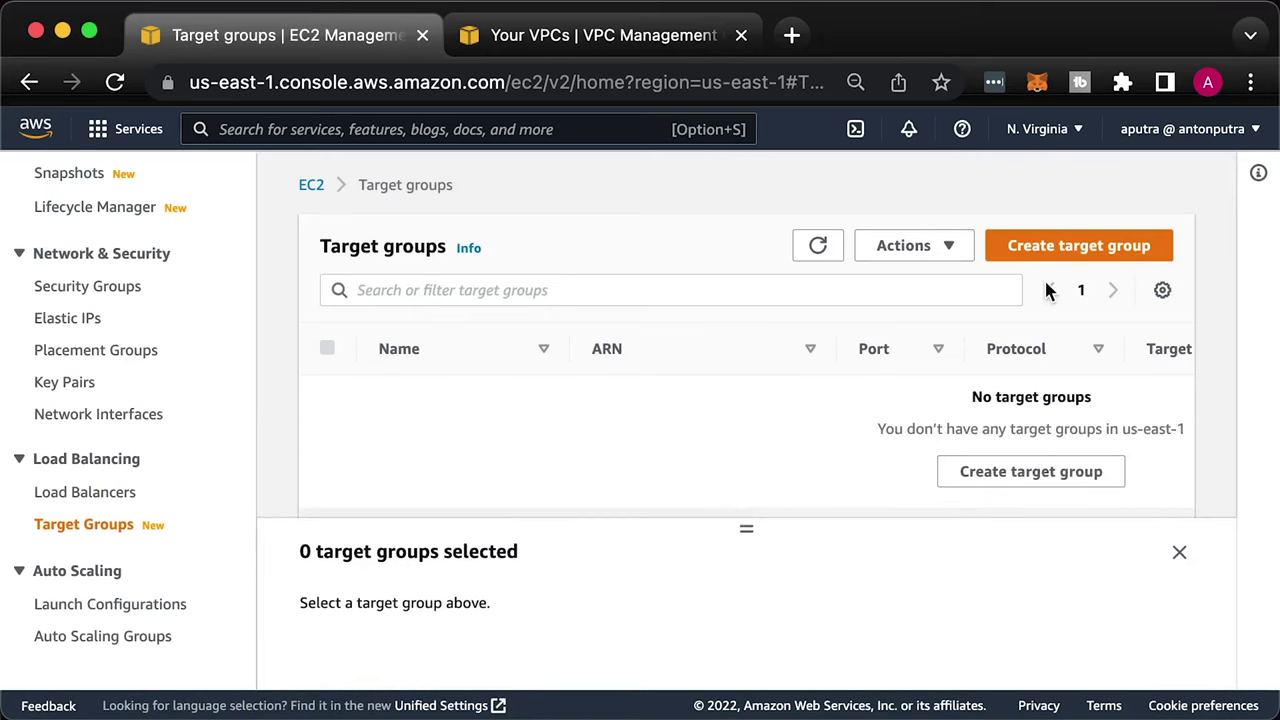
{"action": "left_click", "coordinate": [1065, 246]}
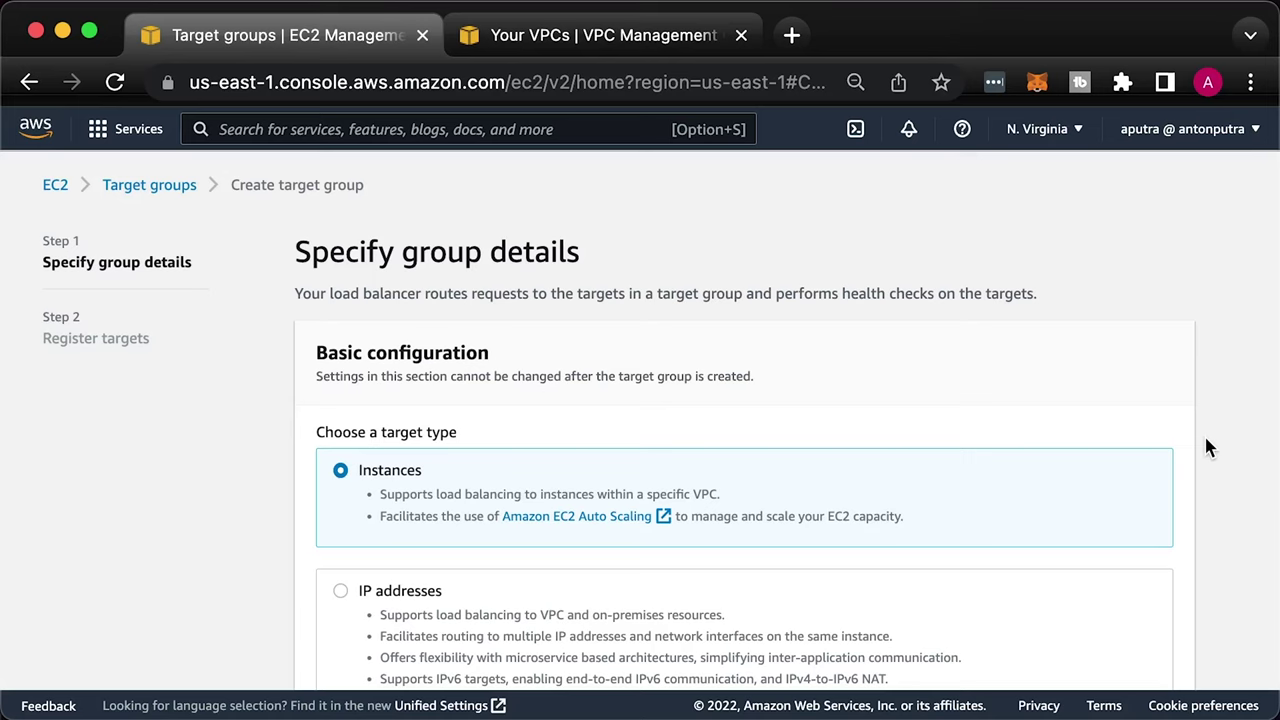
Name the target group my-app-example-2 and set its protocol to TCP, port to 8080, and VPC to main
{"action": "scroll", "coordinate": [1207, 447], "scroll_direction": "down", "scroll_amount": 10}
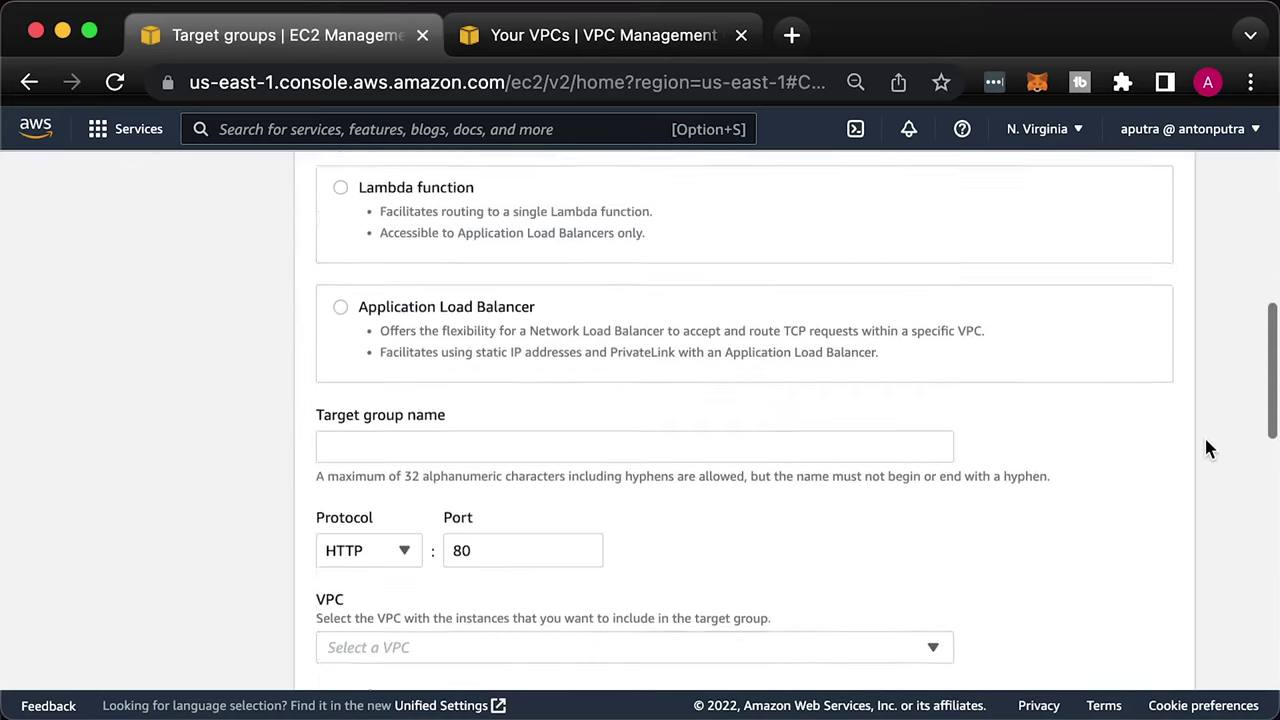
{"action": "scroll", "coordinate": [1207, 447], "scroll_direction": "down", "scroll_amount": 2}
{"action": "left_click", "coordinate": [701, 341]}
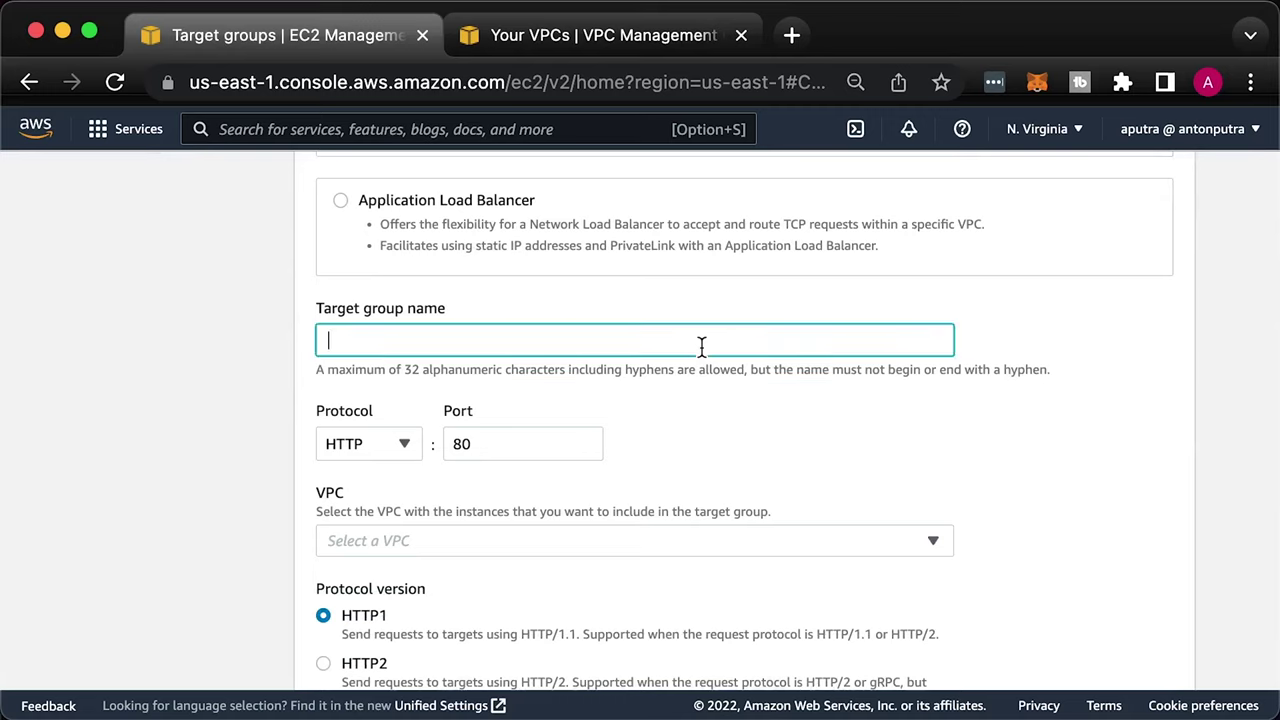
{"action": "type", "text": "my-app-example-2"}
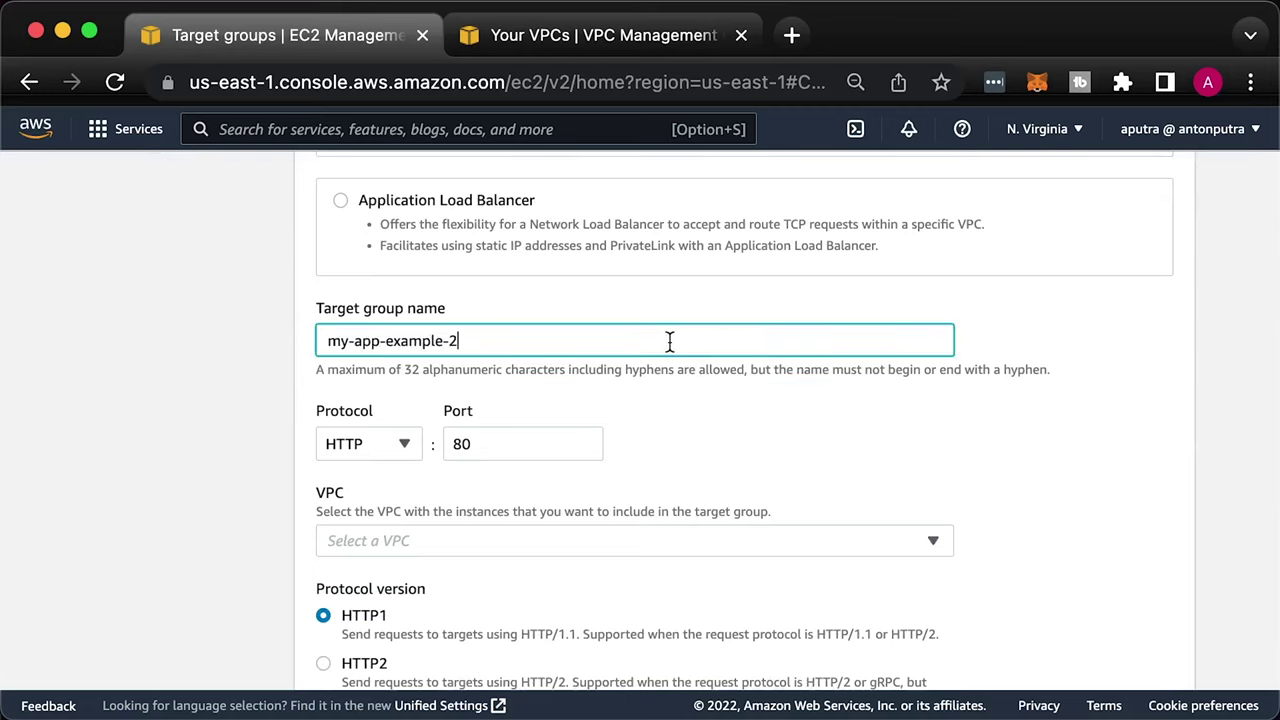
{"action": "left_click", "coordinate": [396, 443]}
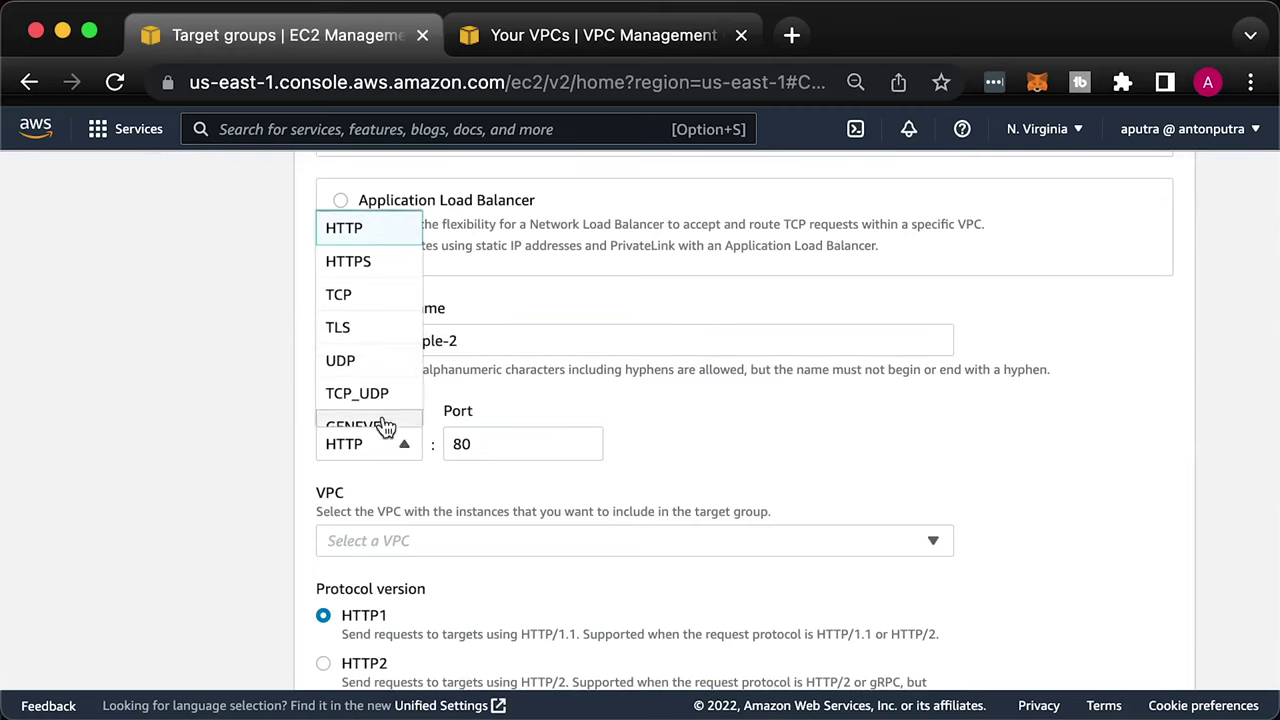
{"action": "left_click", "coordinate": [347, 292]}
{"action": "left_click", "coordinate": [515, 443]}
{"action": "type", "text": "80"}
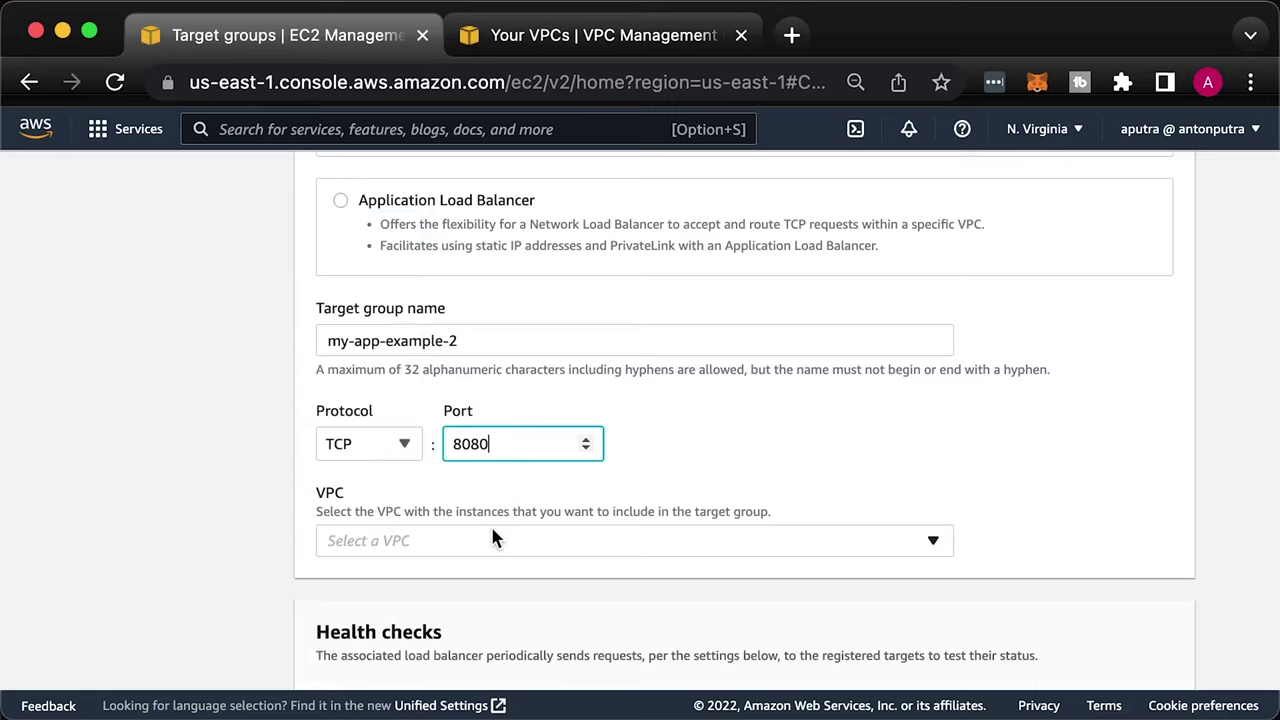
{"action": "left_click", "coordinate": [492, 538]}
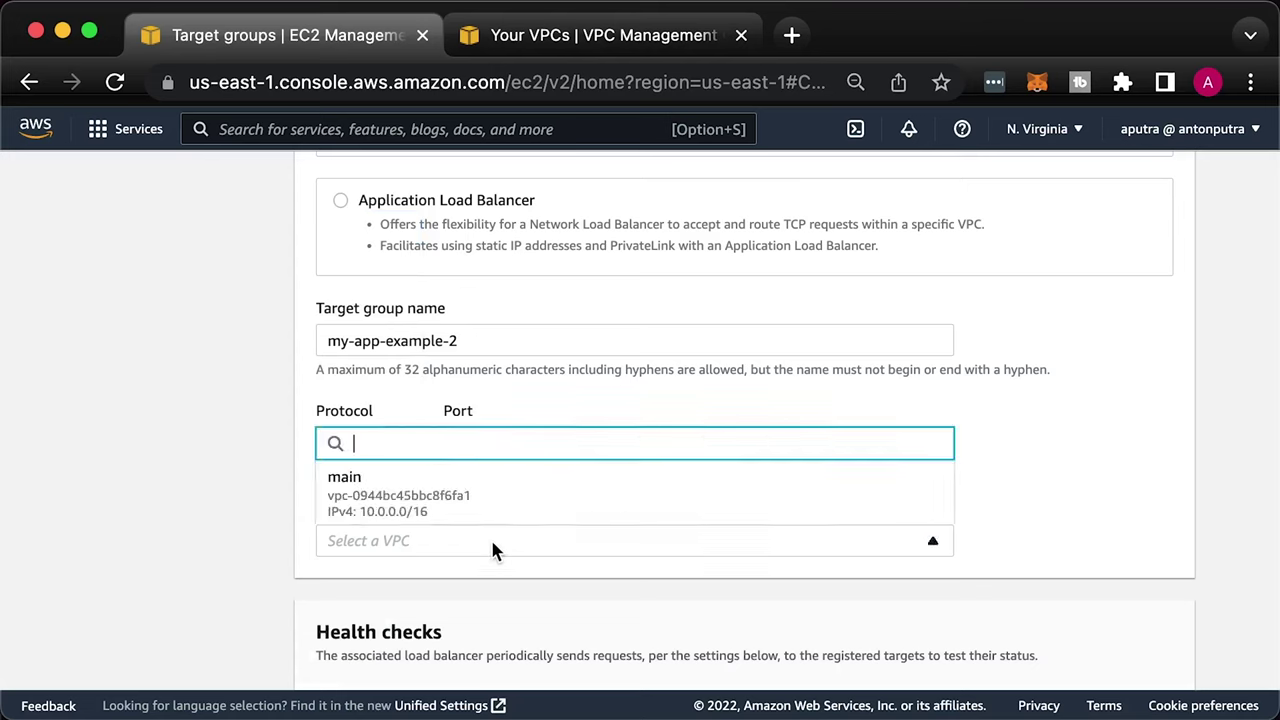
{"action": "left_click", "coordinate": [423, 518]}
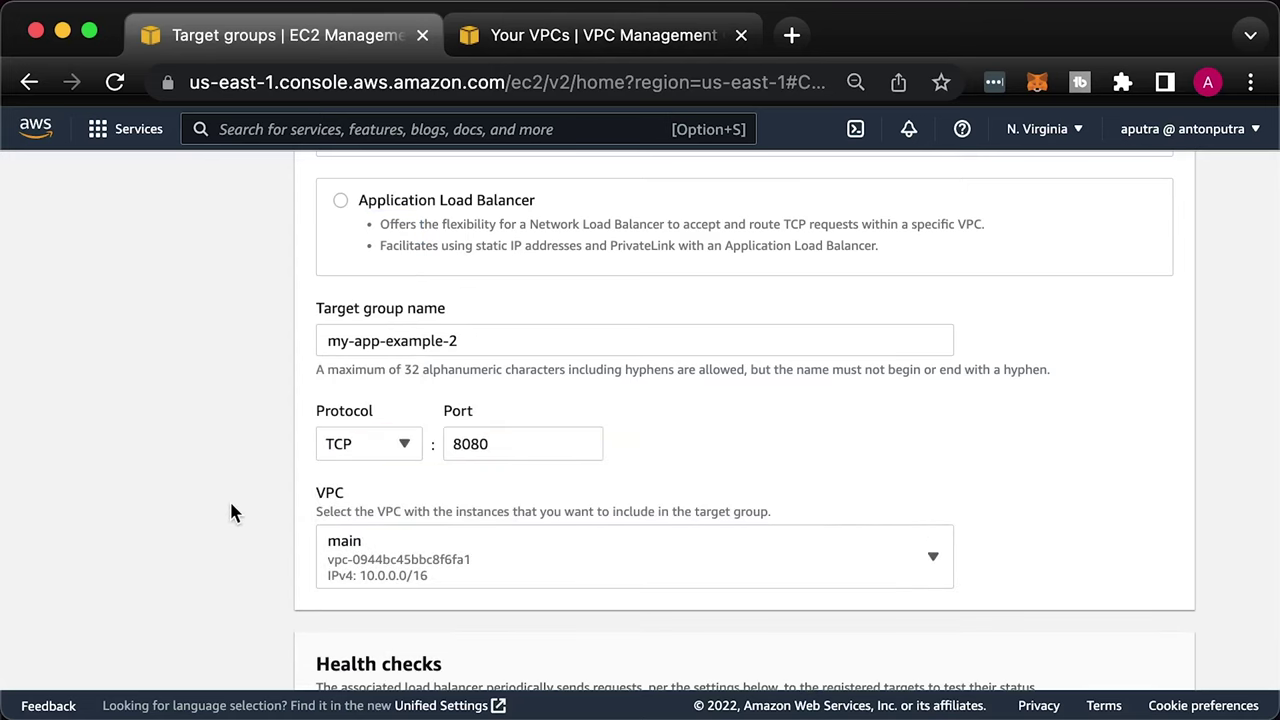
Set the health check protocol to HTTP with the path /health, and continue to target registration
{"action": "scroll", "coordinate": [231, 511], "scroll_direction": "down", "scroll_amount": 5}
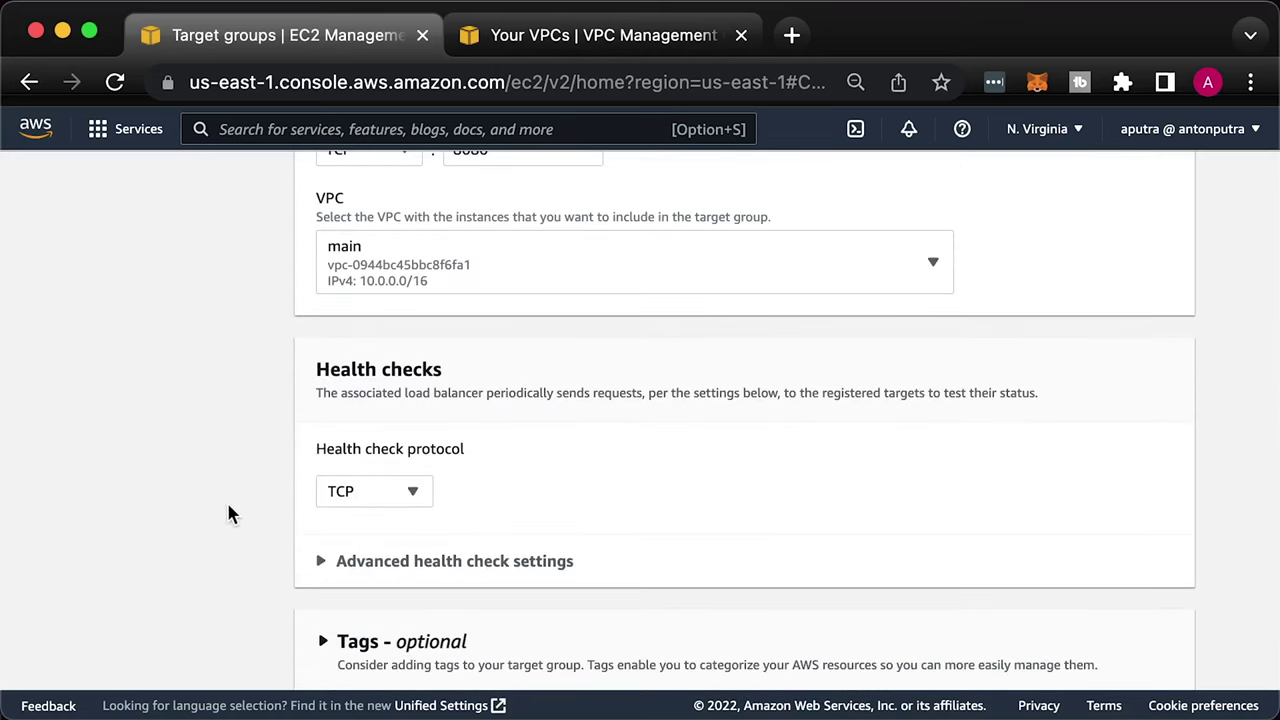
{"action": "left_click", "coordinate": [408, 491]}
{"action": "left_click", "coordinate": [372, 566]}
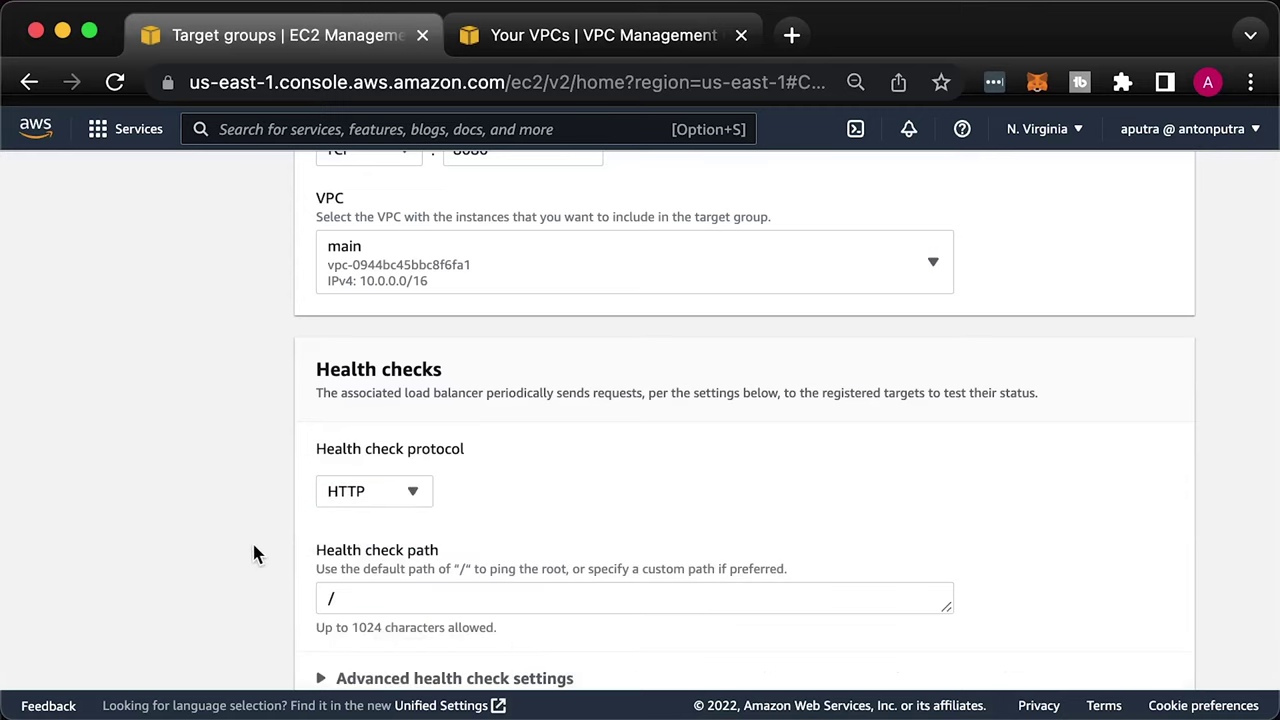
{"action": "left_click", "coordinate": [465, 596]}
{"action": "type", "text": "health"}
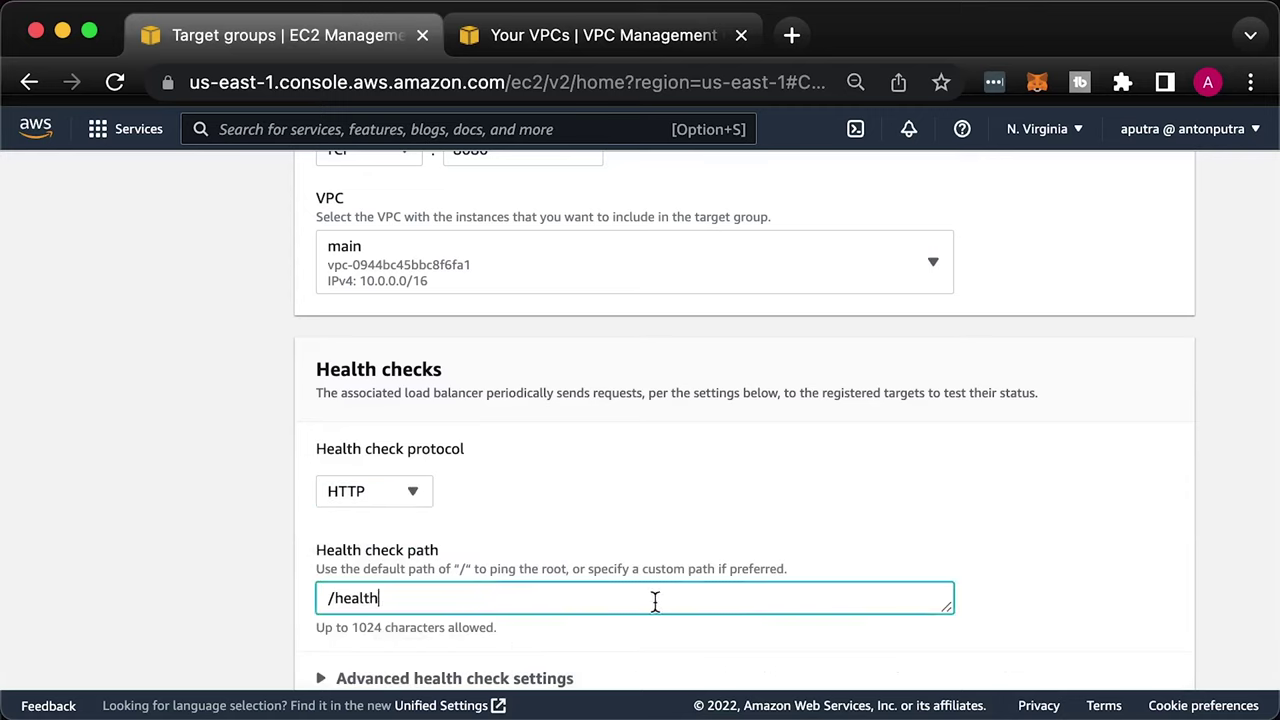
{"action": "left_click", "coordinate": [1154, 612]}
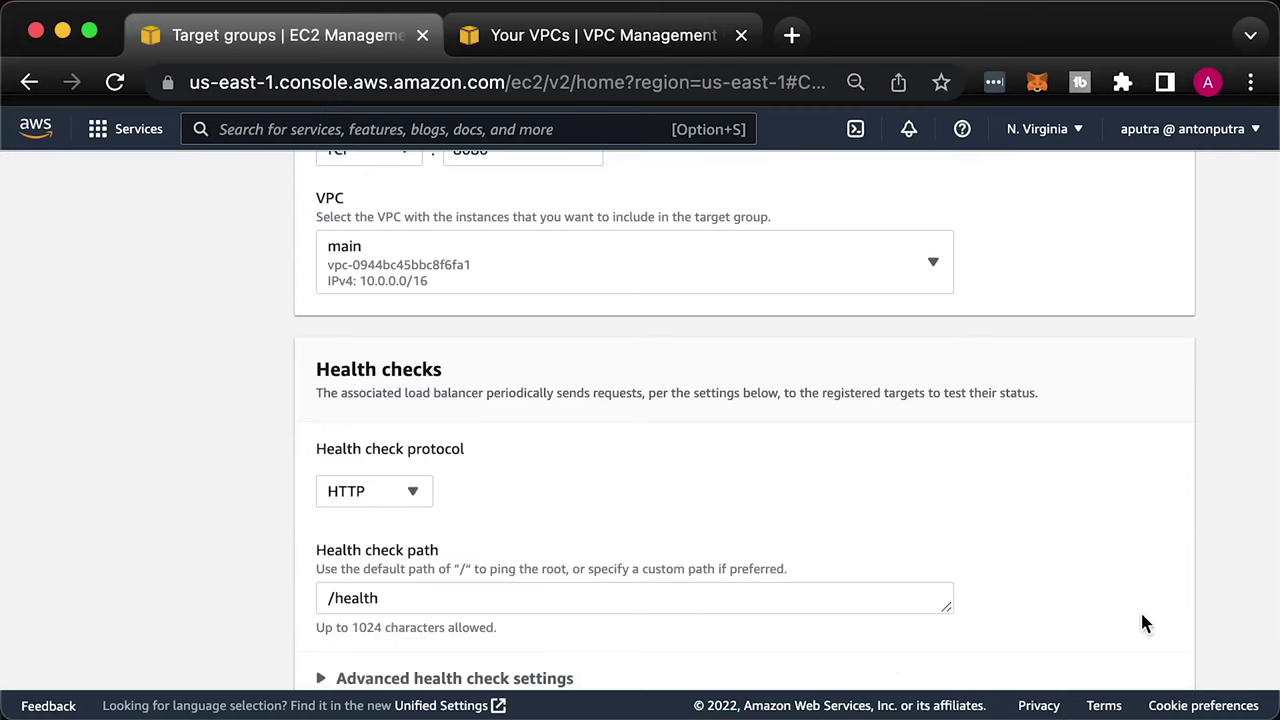
{"action": "scroll", "coordinate": [1145, 623], "scroll_direction": "down", "scroll_amount": 5}
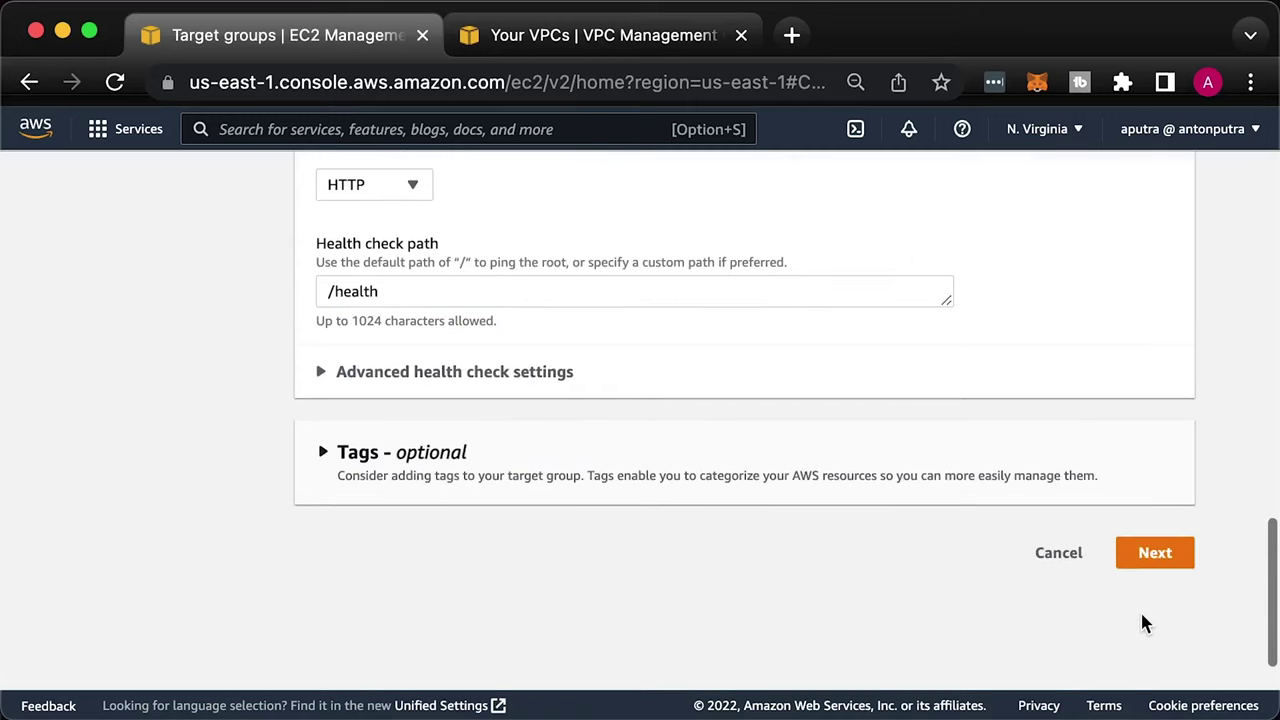
{"action": "left_click", "coordinate": [1152, 556]}
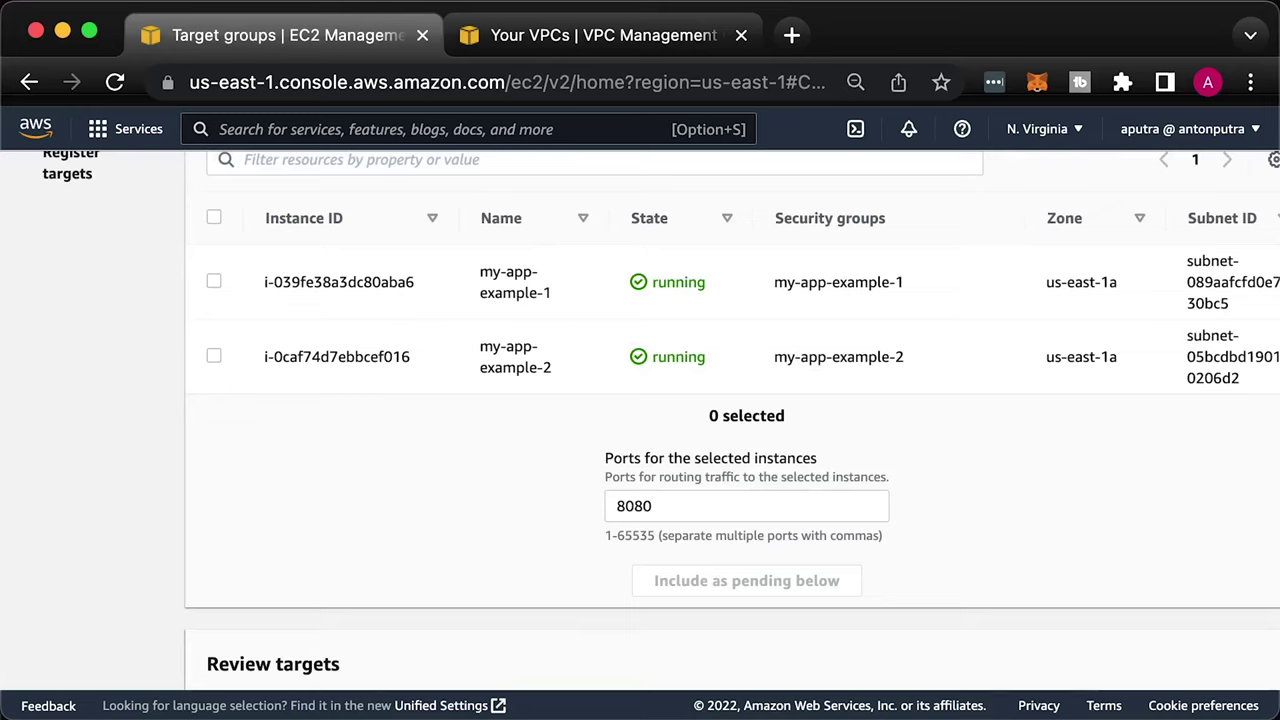
Include the my-app-example-2 instance as a pending target on port 8080, create the target group, and dismiss the notification
{"action": "left_click", "coordinate": [214, 357]}
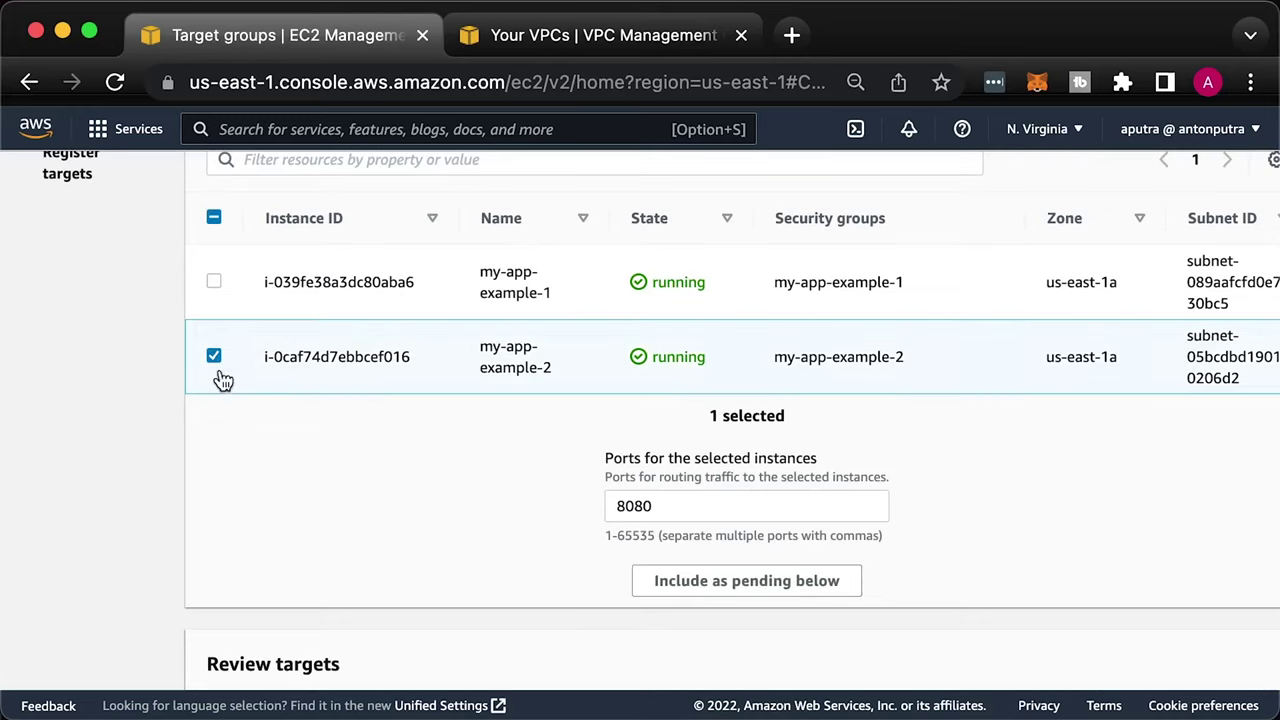
{"action": "left_click", "coordinate": [748, 590]}
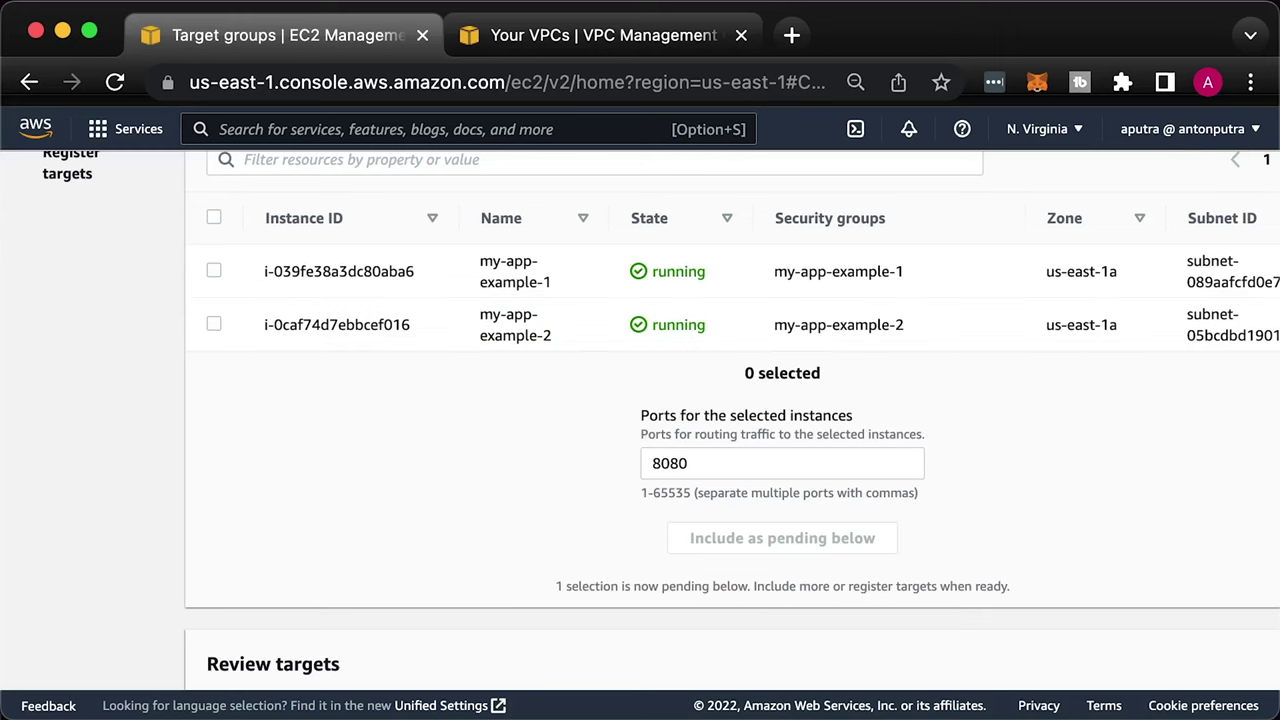
{"action": "scroll", "coordinate": [1043, 548], "scroll_direction": "down", "scroll_amount": 5}
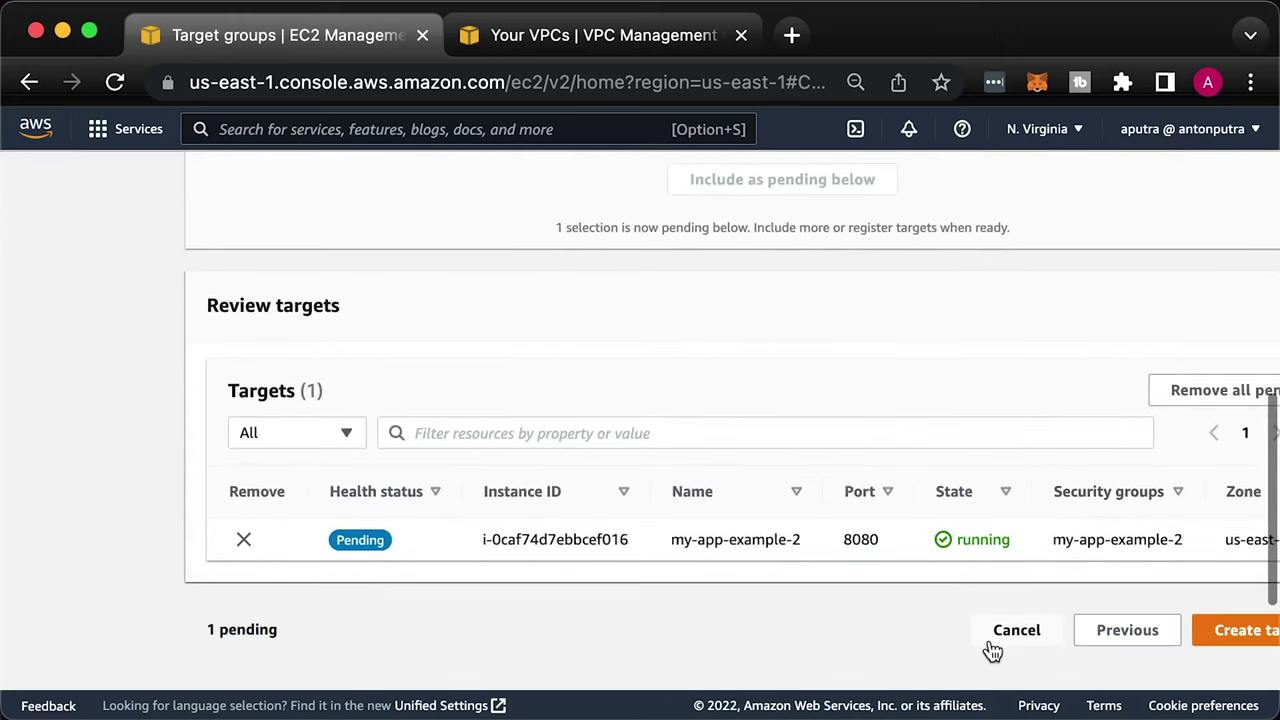
{"action": "scroll", "coordinate": [836, 583], "scroll_direction": "right", "scroll_amount": 2}
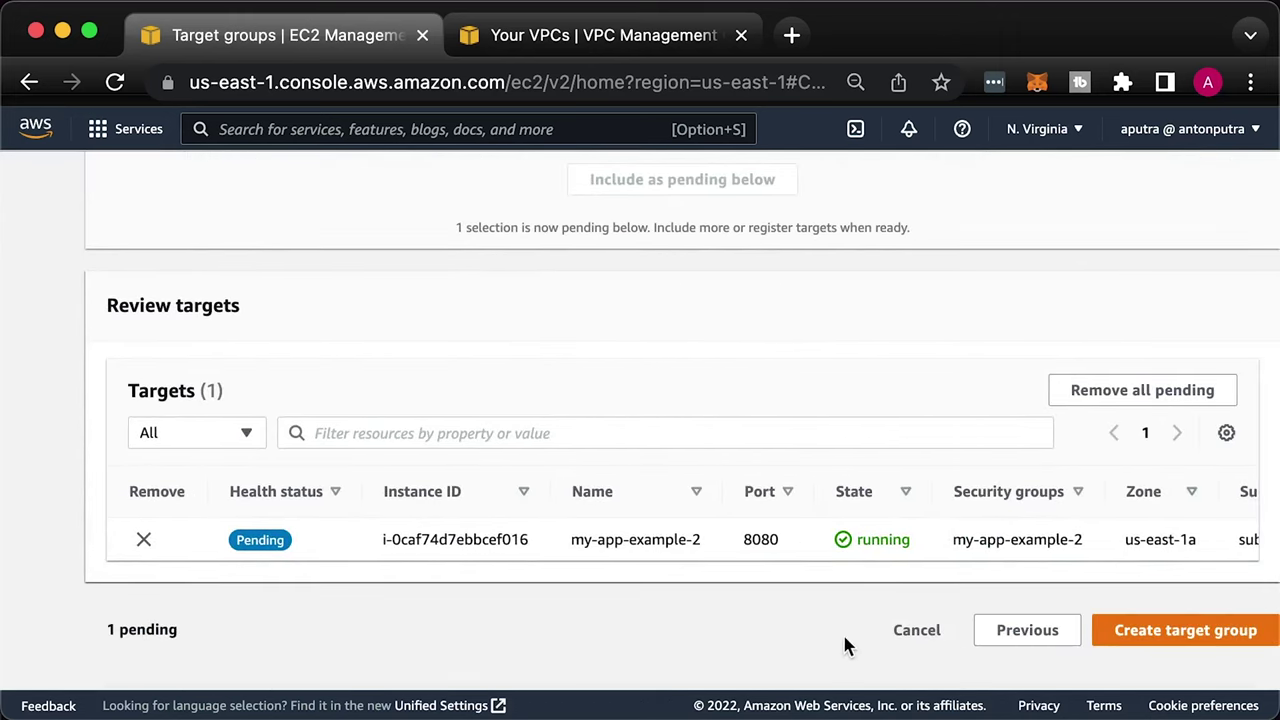
{"action": "left_click", "coordinate": [1155, 634]}
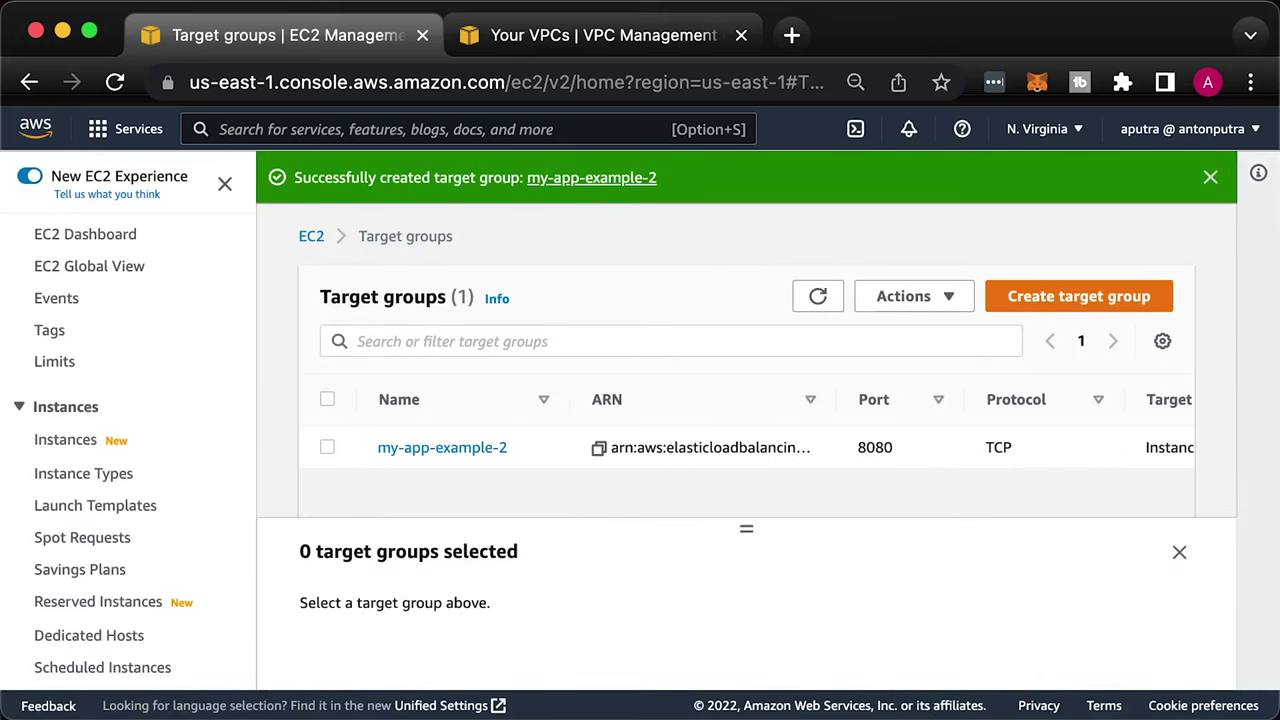
{"action": "left_click", "coordinate": [1210, 178]}
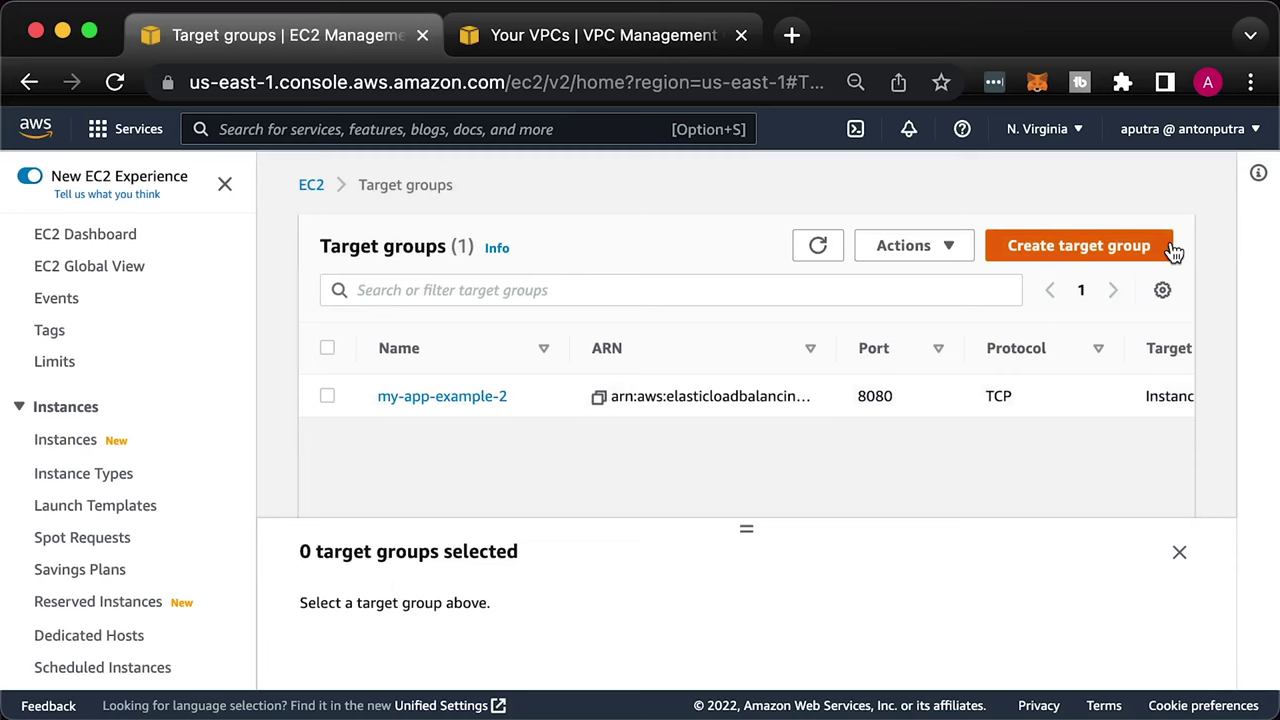
Open the list of EC2 load balancers
{"action": "left_click", "coordinate": [1168, 246]}
{"action": "scroll", "coordinate": [103, 540], "scroll_direction": "down", "scroll_amount": 5}
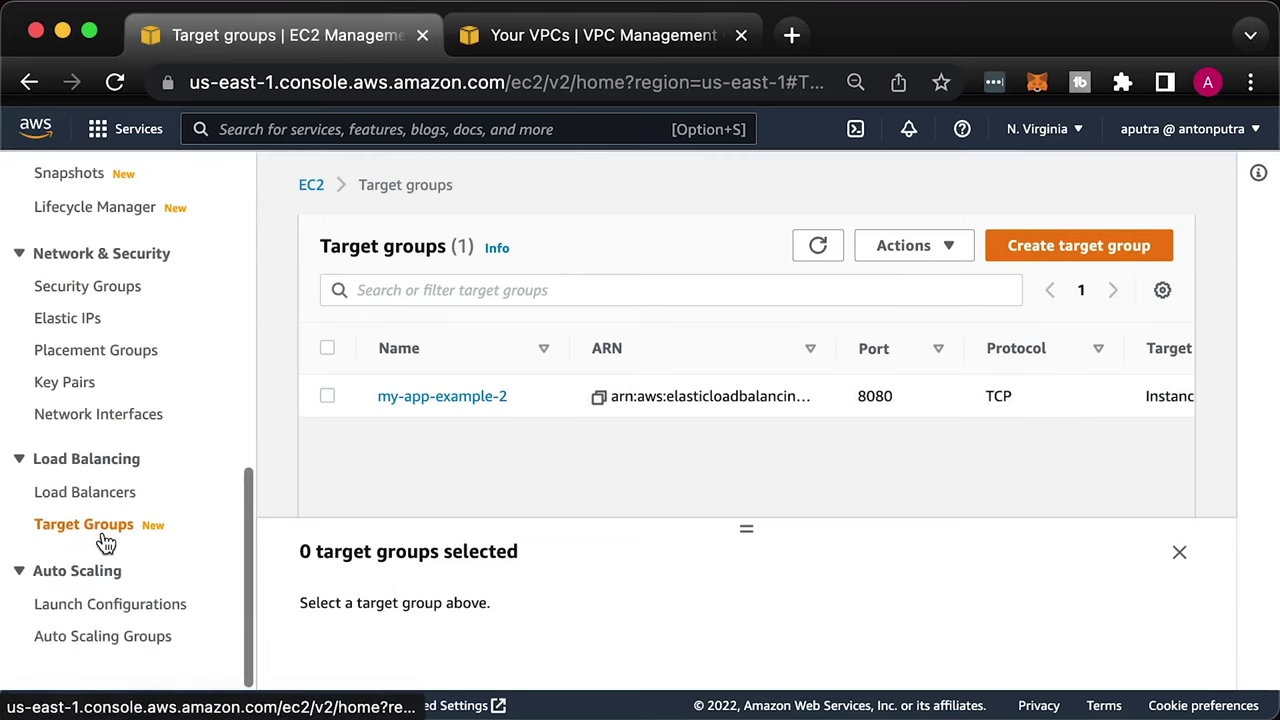
{"action": "left_click", "coordinate": [90, 497]}
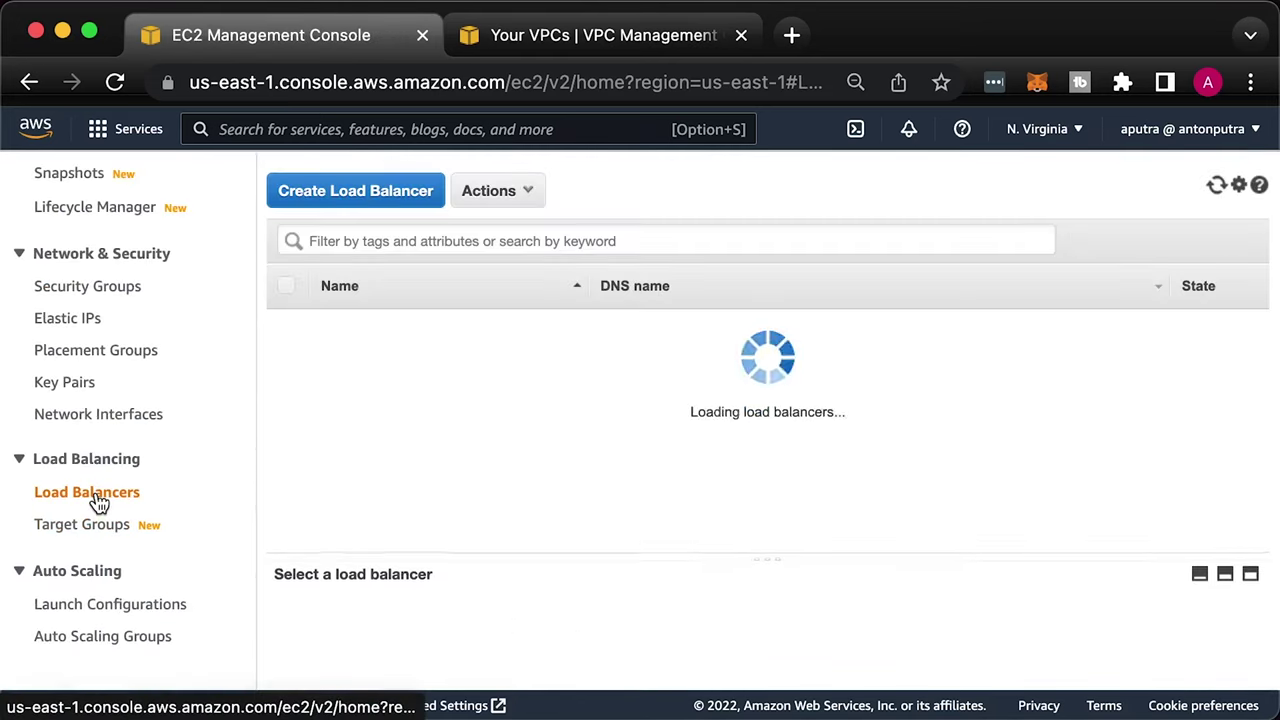
Start creating a Network Load Balancer named my-app-example-2 and set its scheme to Internal
{"action": "left_click", "coordinate": [355, 190]}
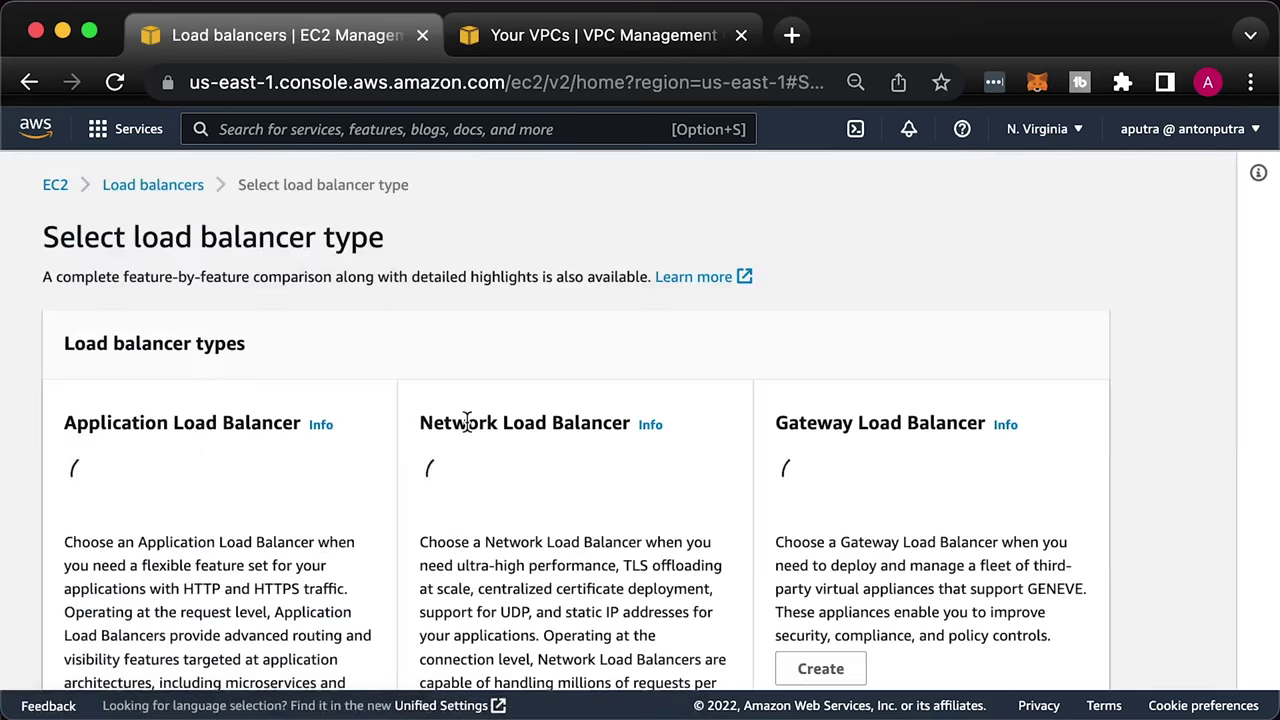
{"action": "scroll", "coordinate": [698, 535], "scroll_direction": "down", "scroll_amount": 3}
{"action": "scroll", "coordinate": [696, 540], "scroll_direction": "down", "scroll_amount": 5}
{"action": "left_click", "coordinate": [463, 563]}
{"action": "left_click", "coordinate": [510, 598]}
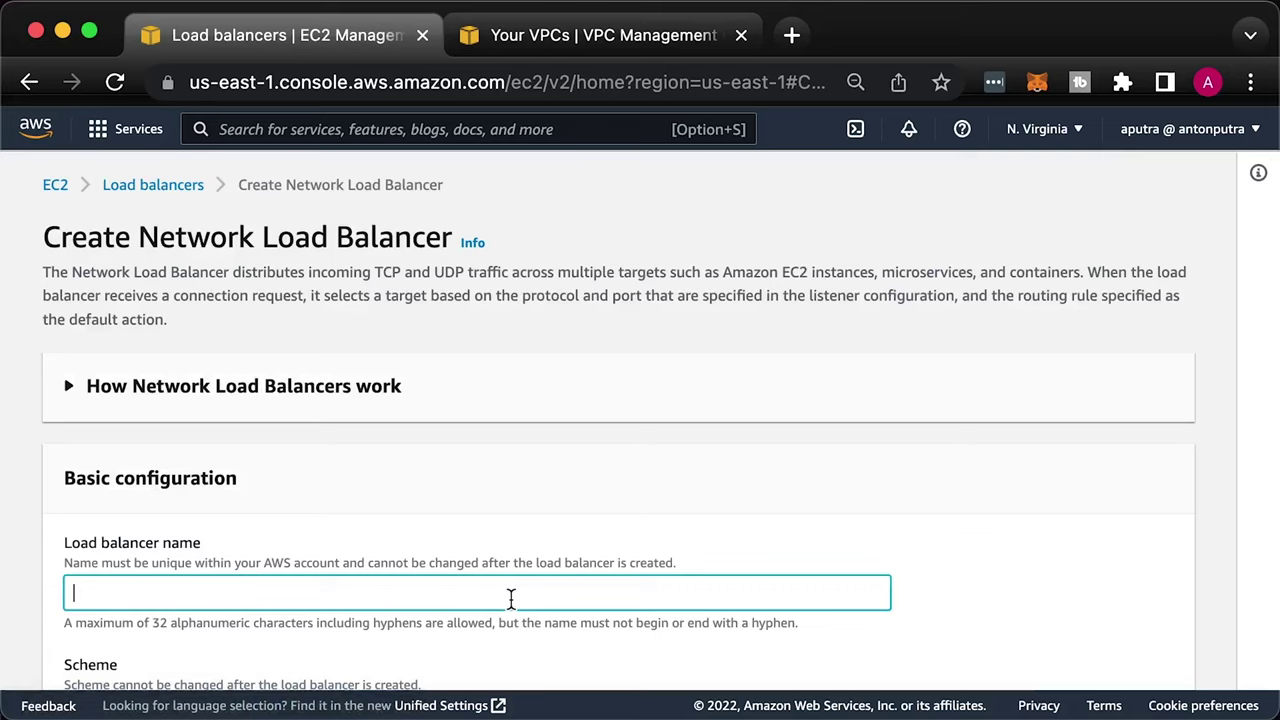
{"action": "type", "text": "my-app-example-2"}
{"action": "left_click", "coordinate": [983, 542]}
{"action": "scroll", "coordinate": [986, 546], "scroll_direction": "down", "scroll_amount": 1}
{"action": "scroll", "coordinate": [992, 560], "scroll_direction": "down", "scroll_amount": 3}
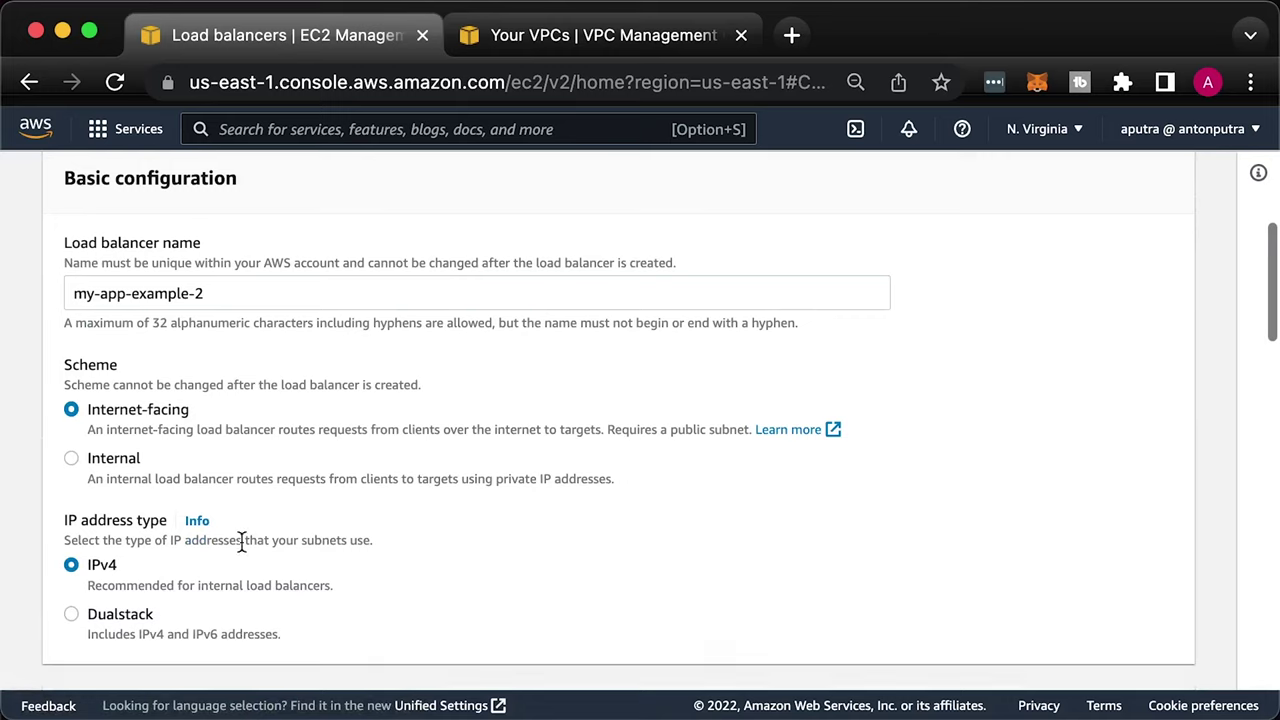
{"action": "left_click", "coordinate": [71, 460]}
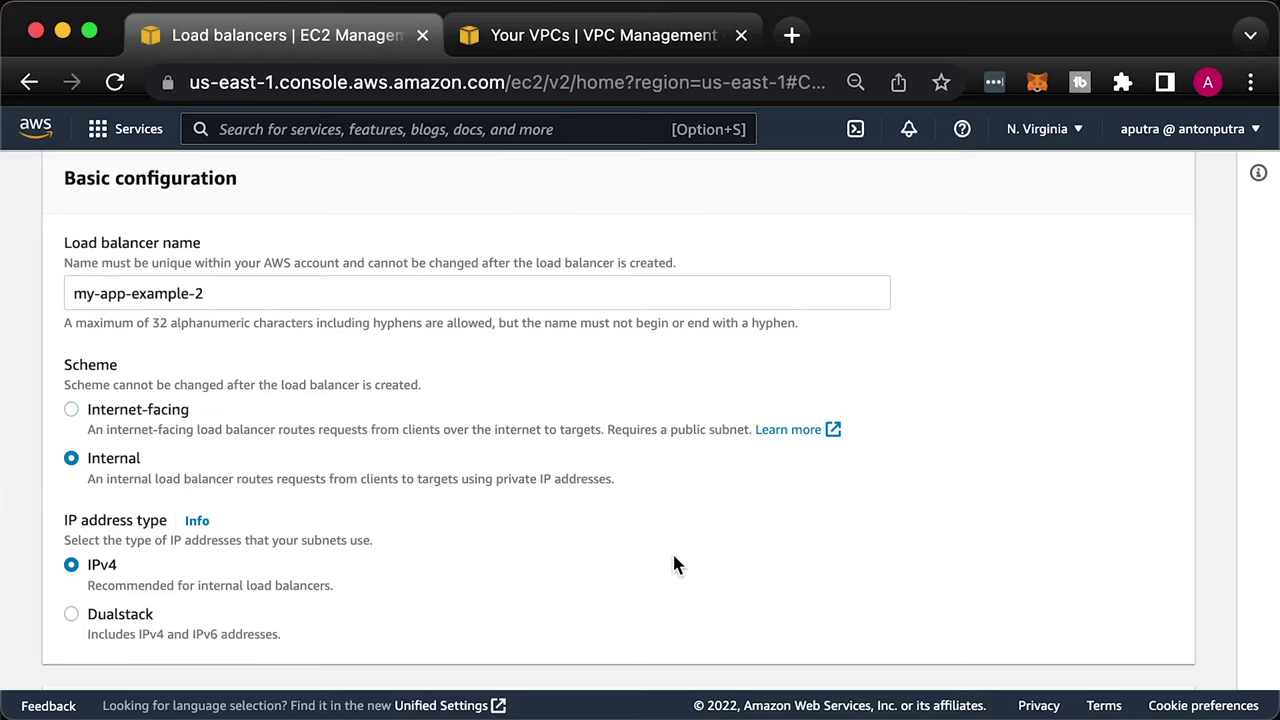
Map the load balancer to the main VPC and enable the us-east-1a and us-east-1b availability zones
{"action": "scroll", "coordinate": [674, 556], "scroll_direction": "down", "scroll_amount": 6}
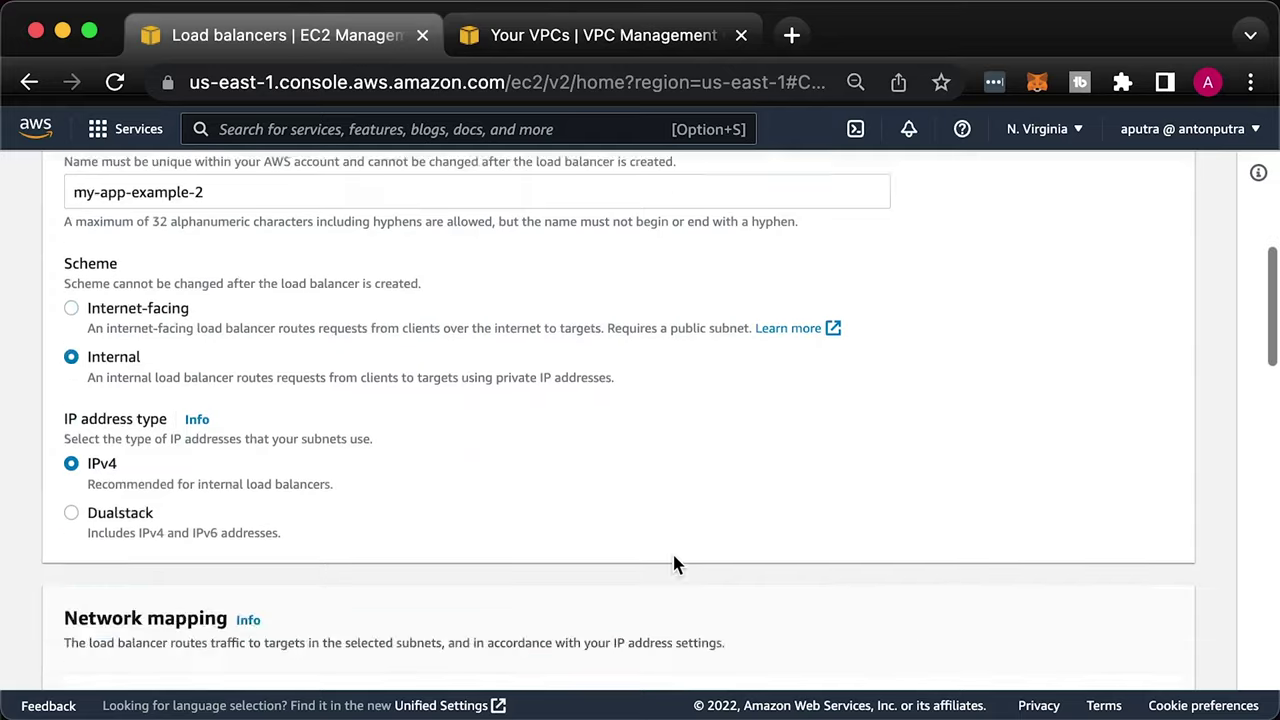
{"action": "left_click", "coordinate": [284, 319]}
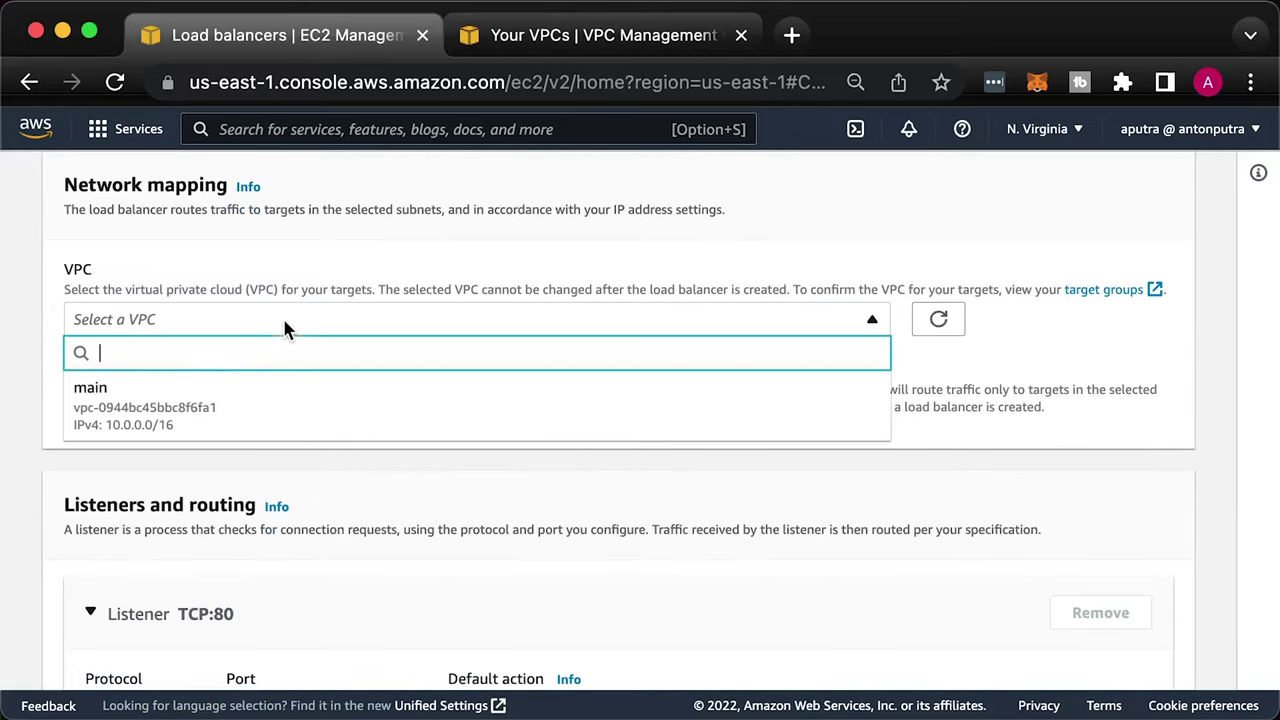
{"action": "left_click", "coordinate": [192, 402]}
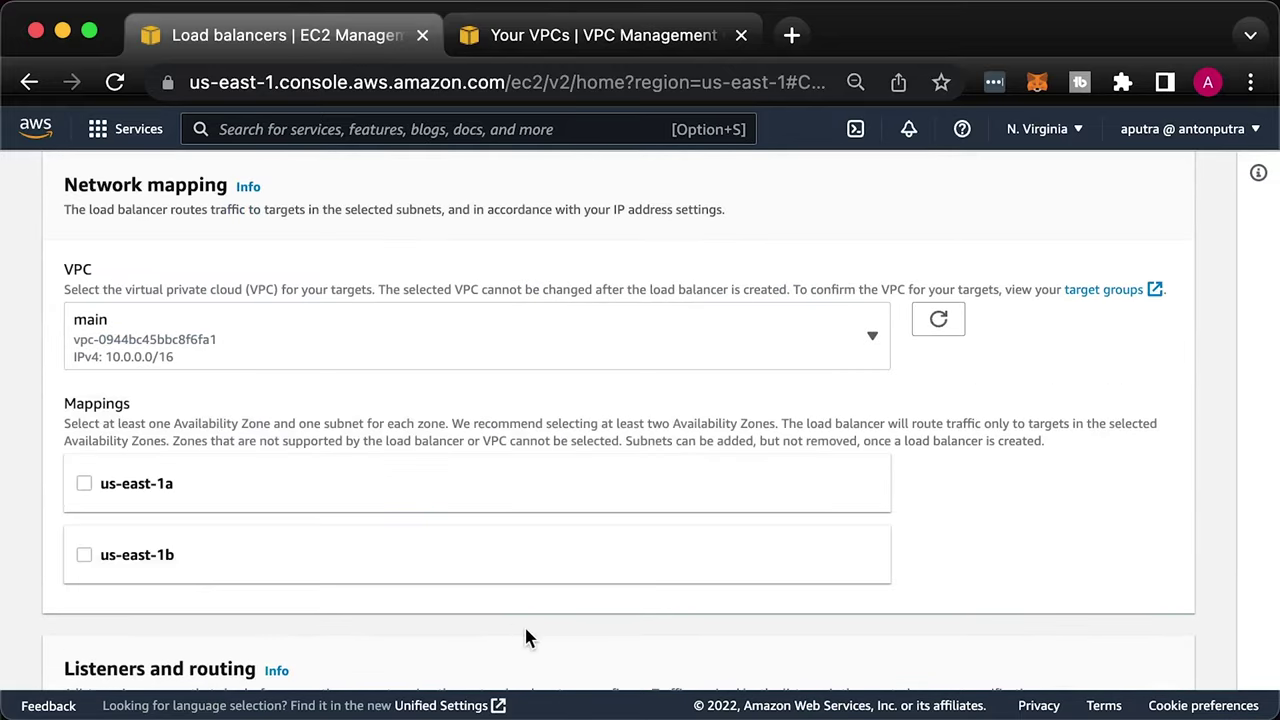
{"action": "left_click", "coordinate": [84, 483]}
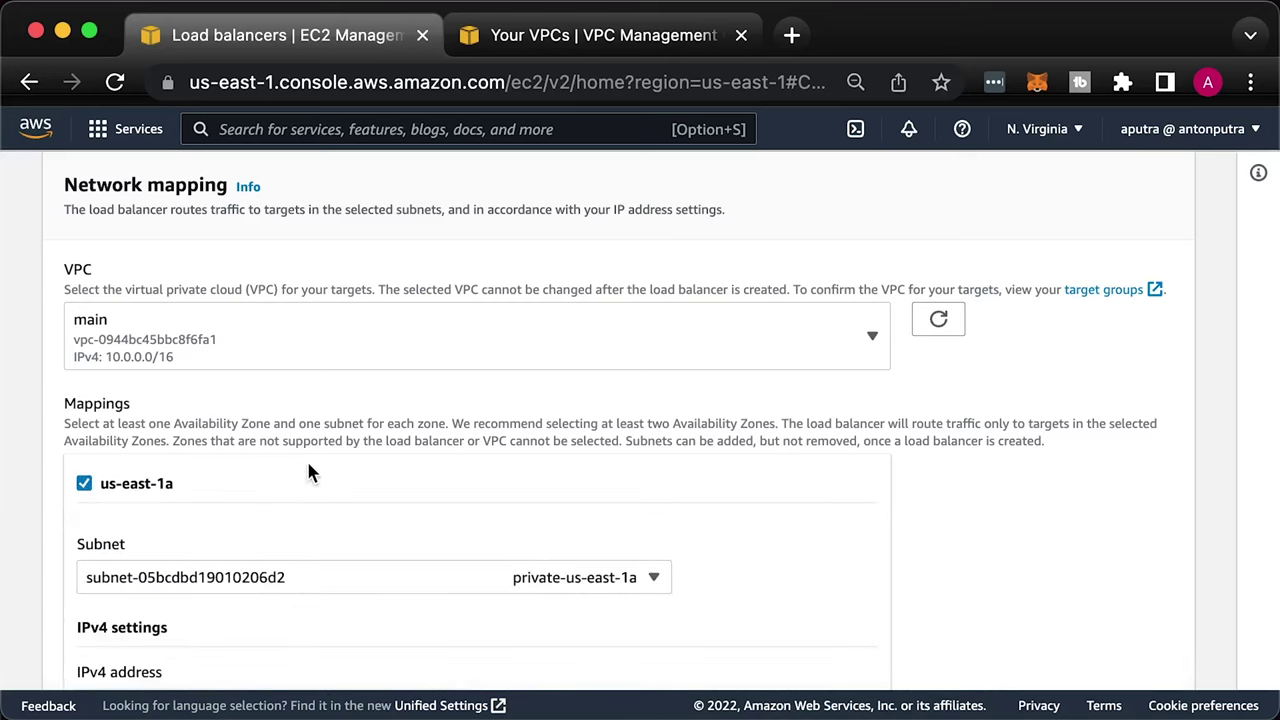
{"action": "scroll", "coordinate": [309, 471], "scroll_direction": "down", "scroll_amount": 2}
{"action": "scroll", "coordinate": [131, 551], "scroll_direction": "down", "scroll_amount": 3}
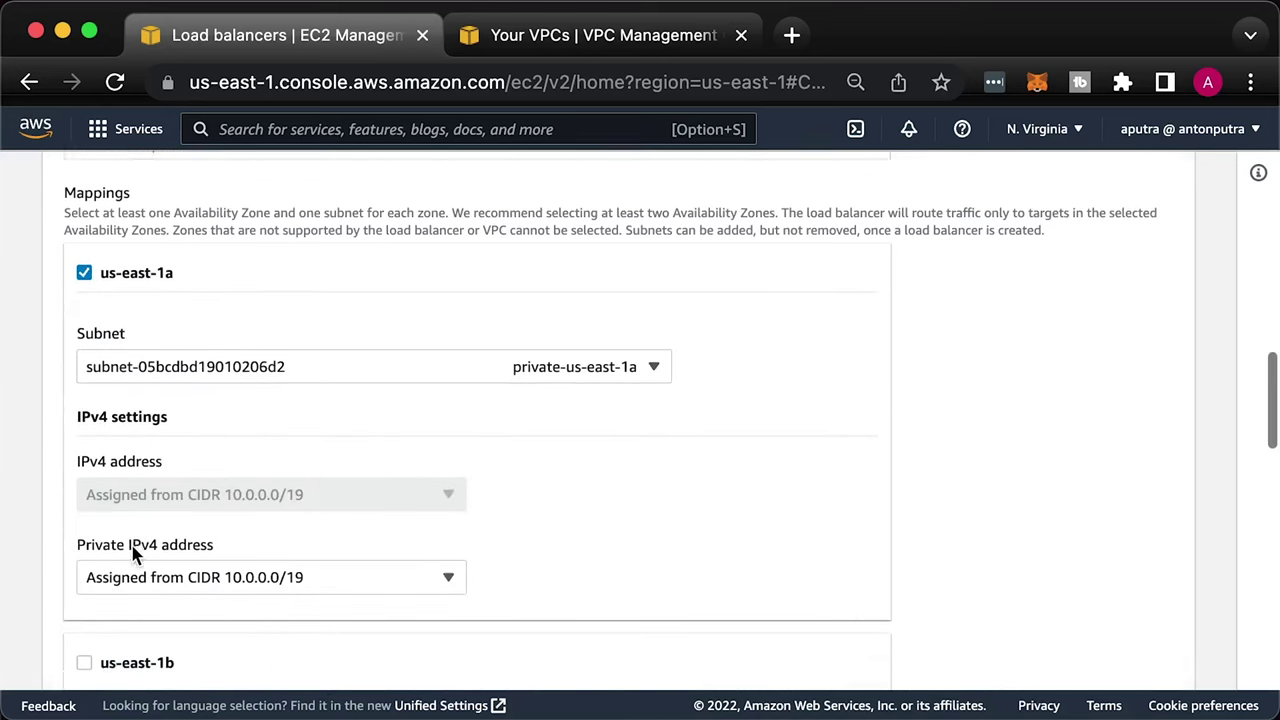
{"action": "left_click", "coordinate": [84, 537]}
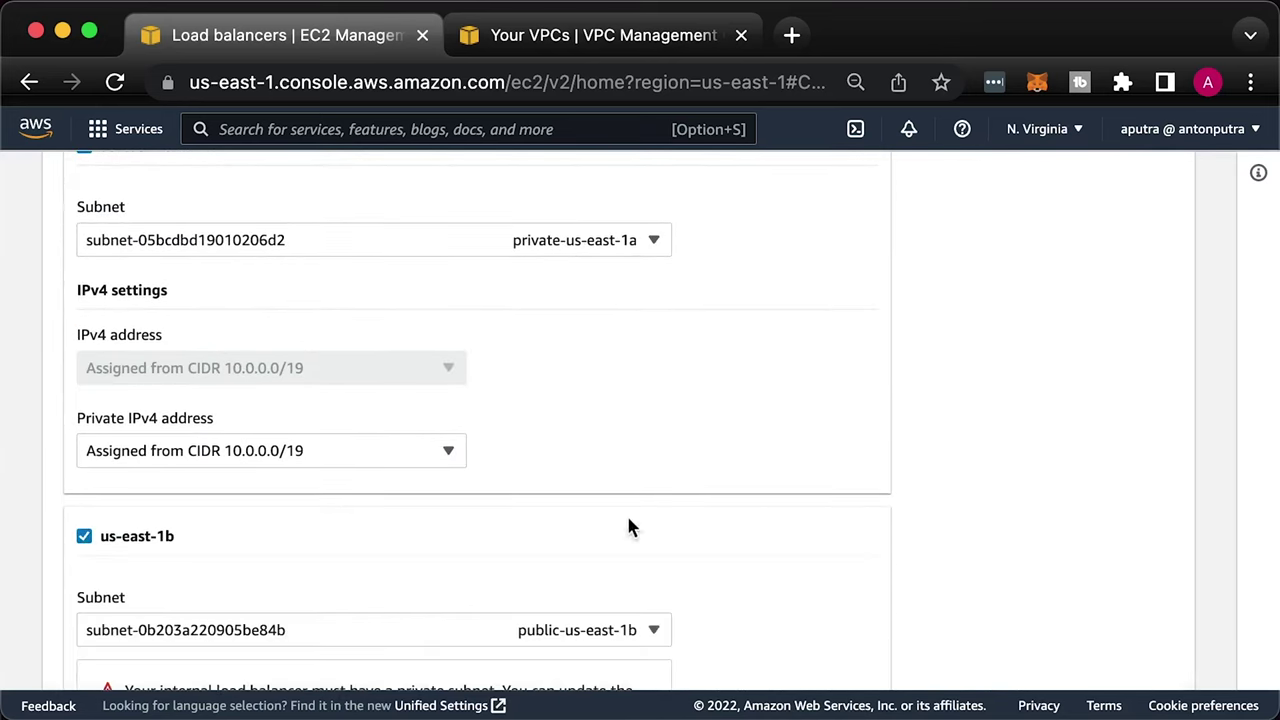
{"action": "scroll", "coordinate": [840, 548], "scroll_direction": "down", "scroll_amount": 3}
{"action": "scroll", "coordinate": [840, 548], "scroll_direction": "down", "scroll_amount": 1}
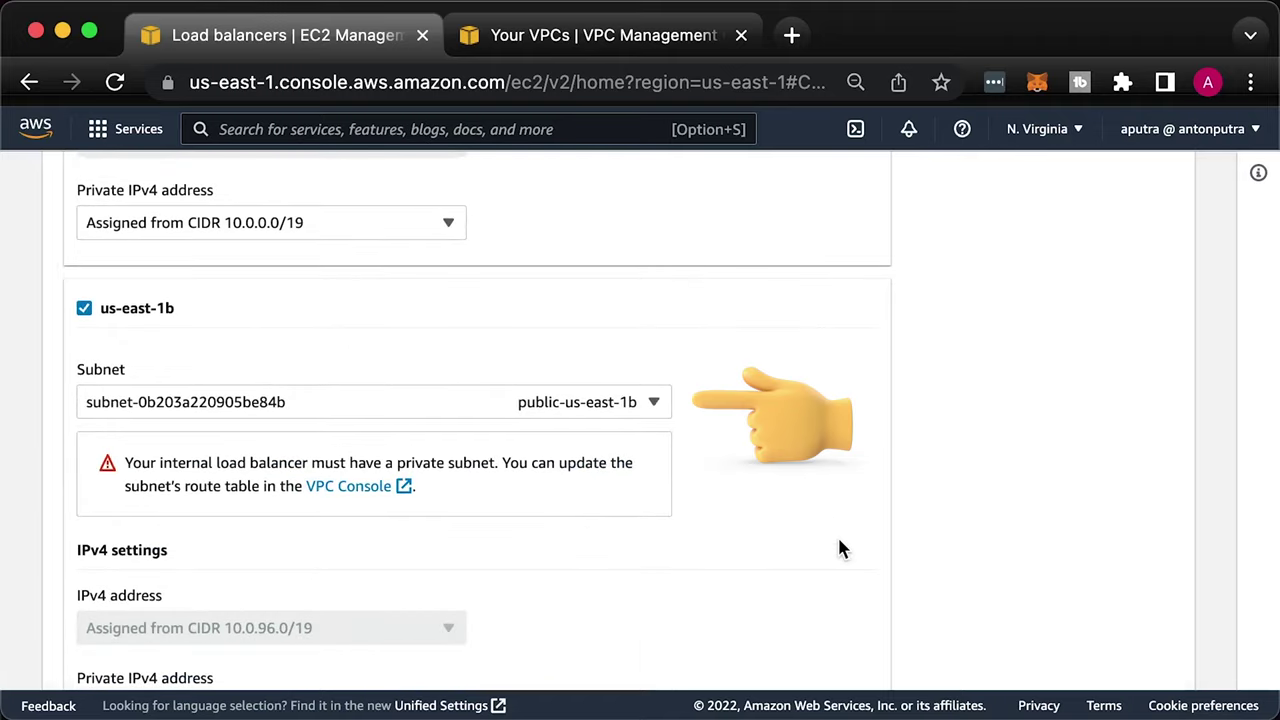
Set the TCP listener's port to 8080 and forward its traffic to the my-app-example-2 target group
{"action": "scroll", "coordinate": [840, 548], "scroll_direction": "down", "scroll_amount": 10}
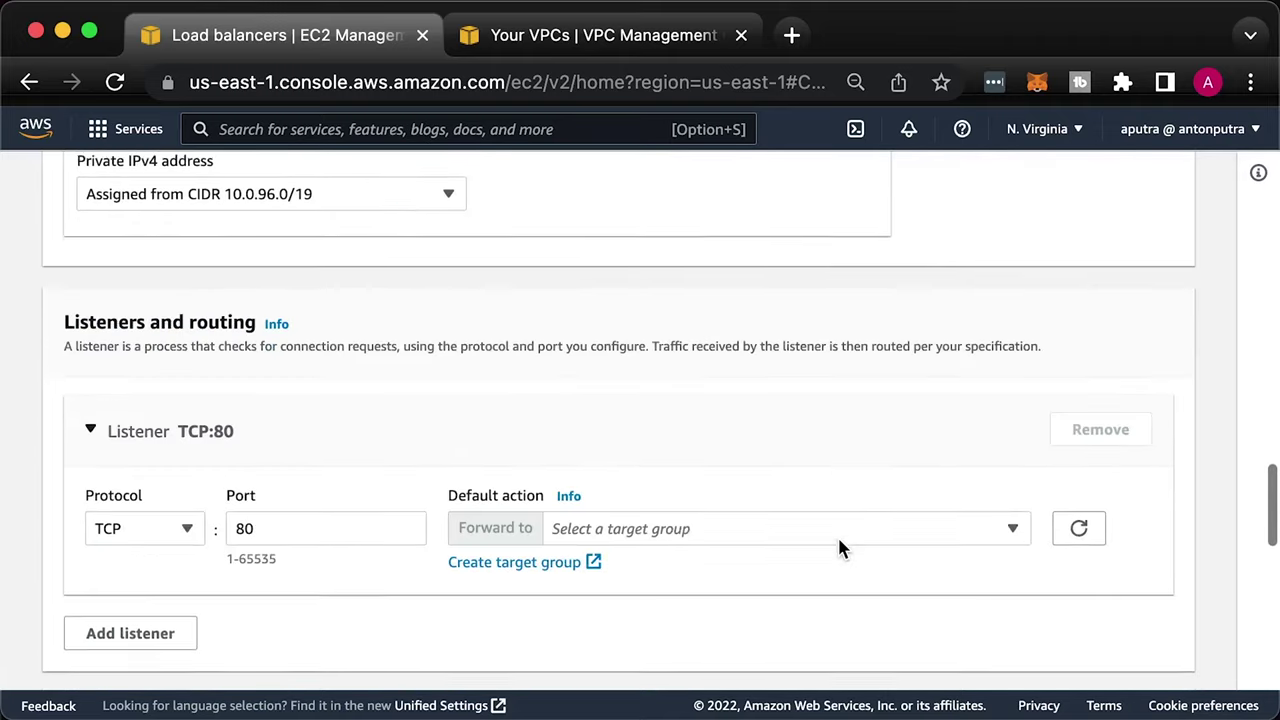
{"action": "left_click", "coordinate": [290, 522]}
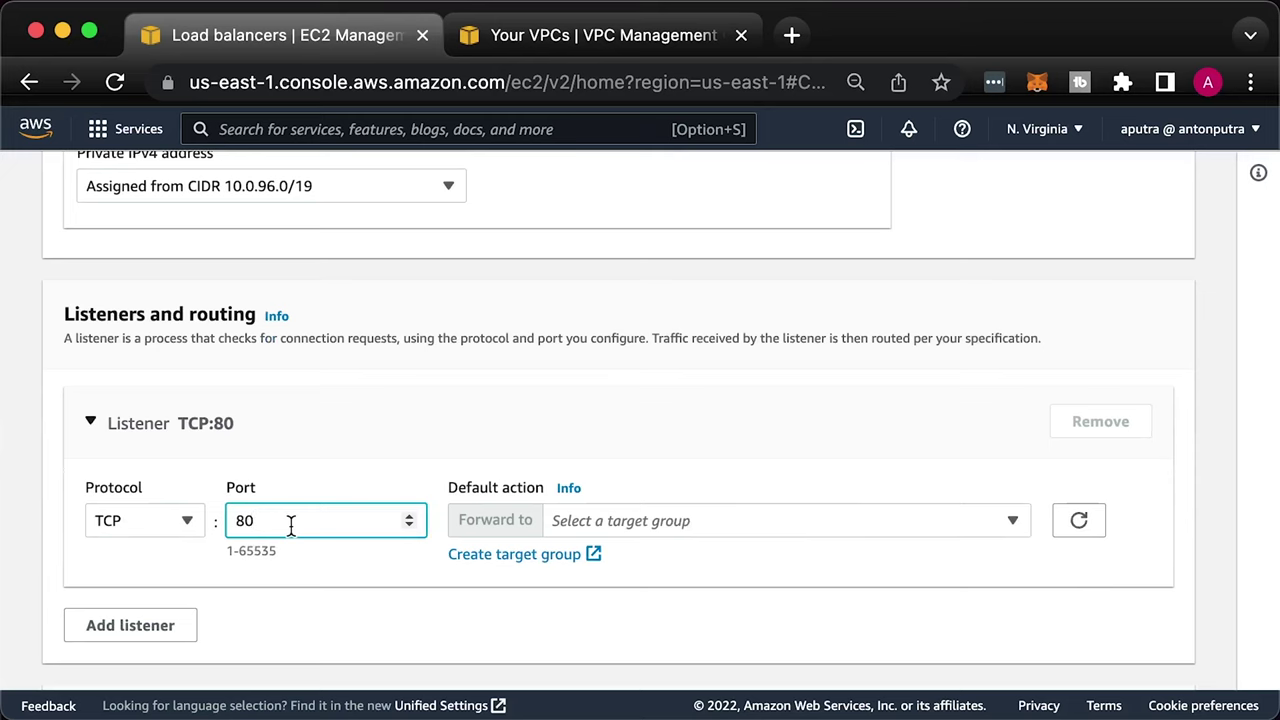
{"action": "type", "text": "80"}
{"action": "left_click", "coordinate": [718, 518]}
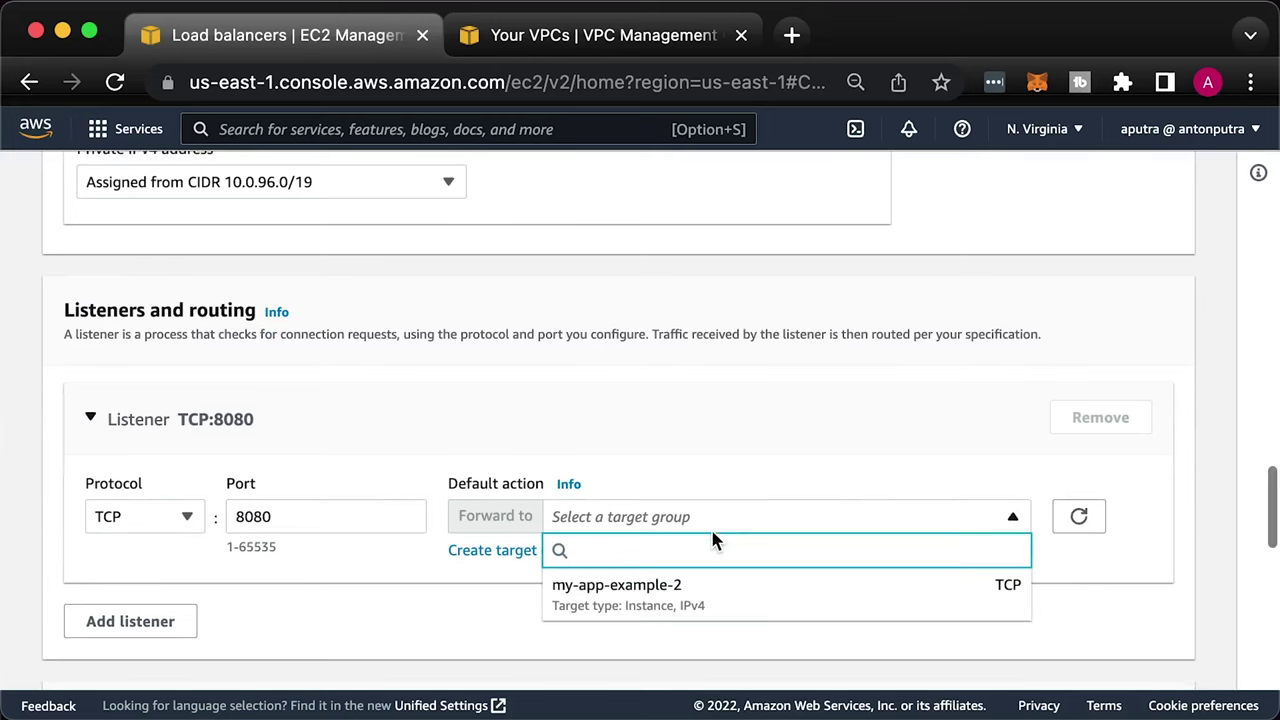
{"action": "left_click", "coordinate": [694, 600]}
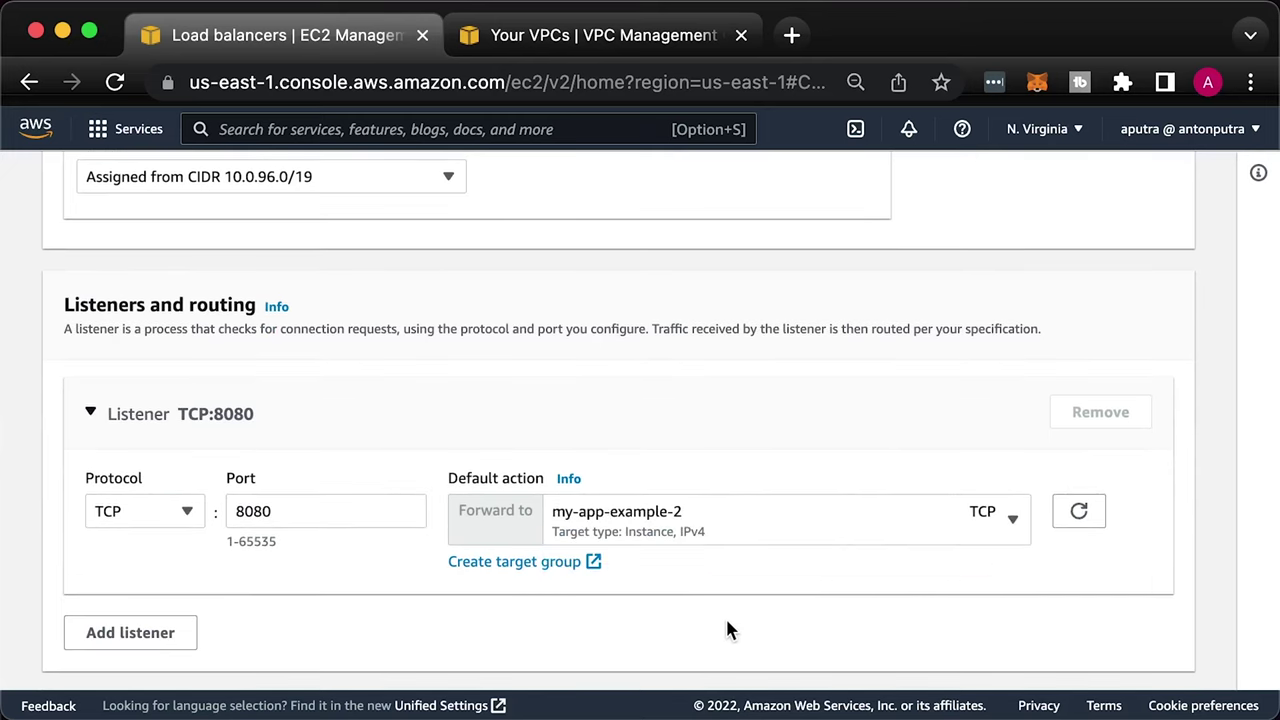
Create the load balancer, view it in the load balancer list, and refresh its state
{"action": "scroll", "coordinate": [727, 628], "scroll_direction": "down", "scroll_amount": 10}
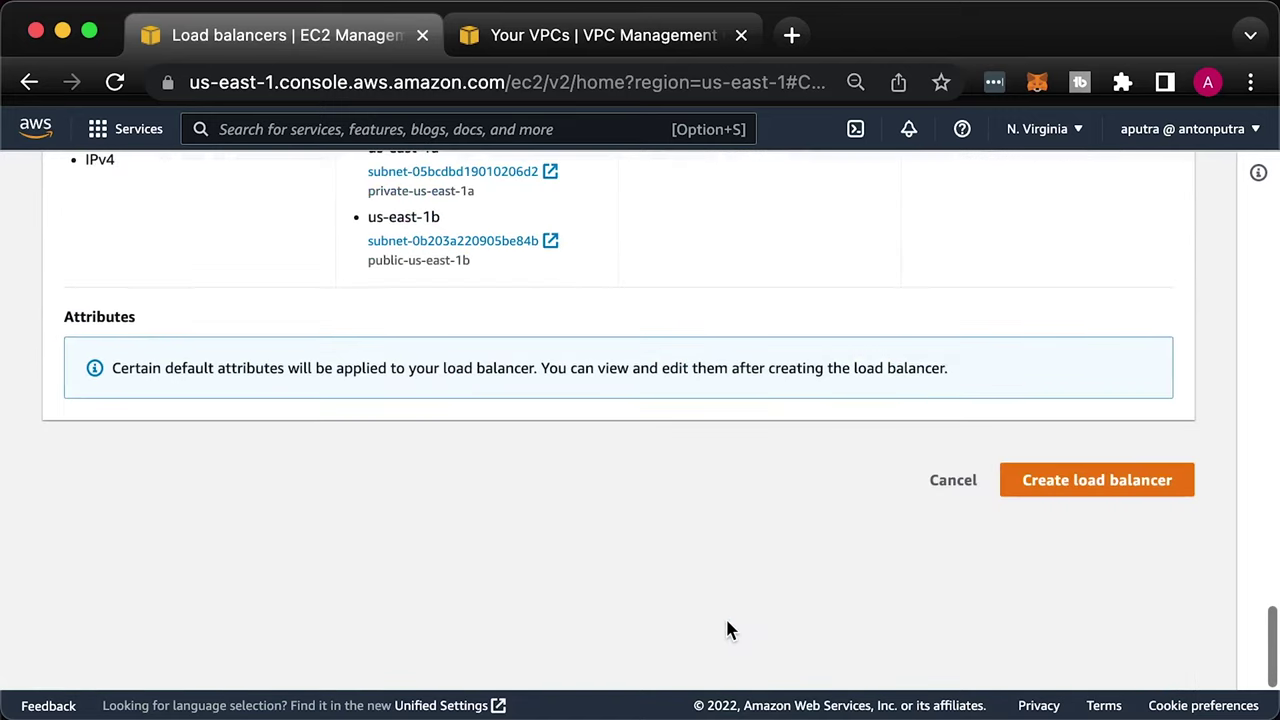
{"action": "left_click", "coordinate": [1066, 489]}
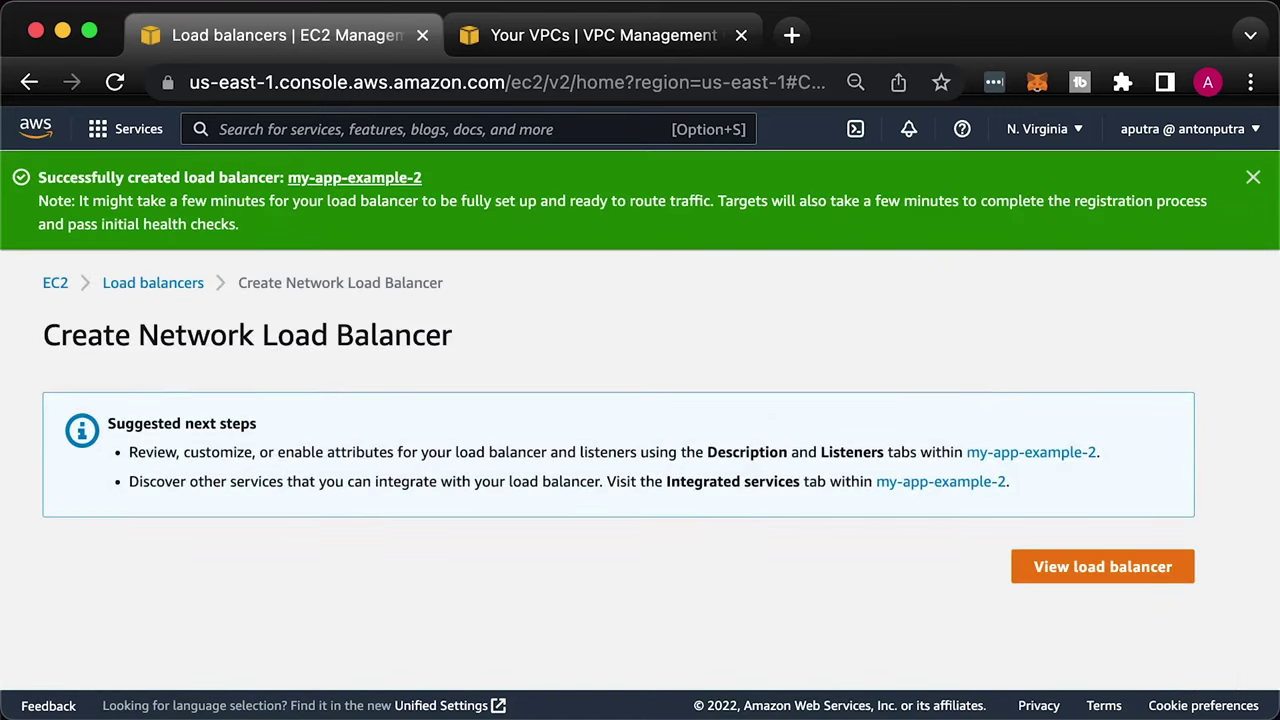
{"action": "left_click", "coordinate": [1089, 569]}
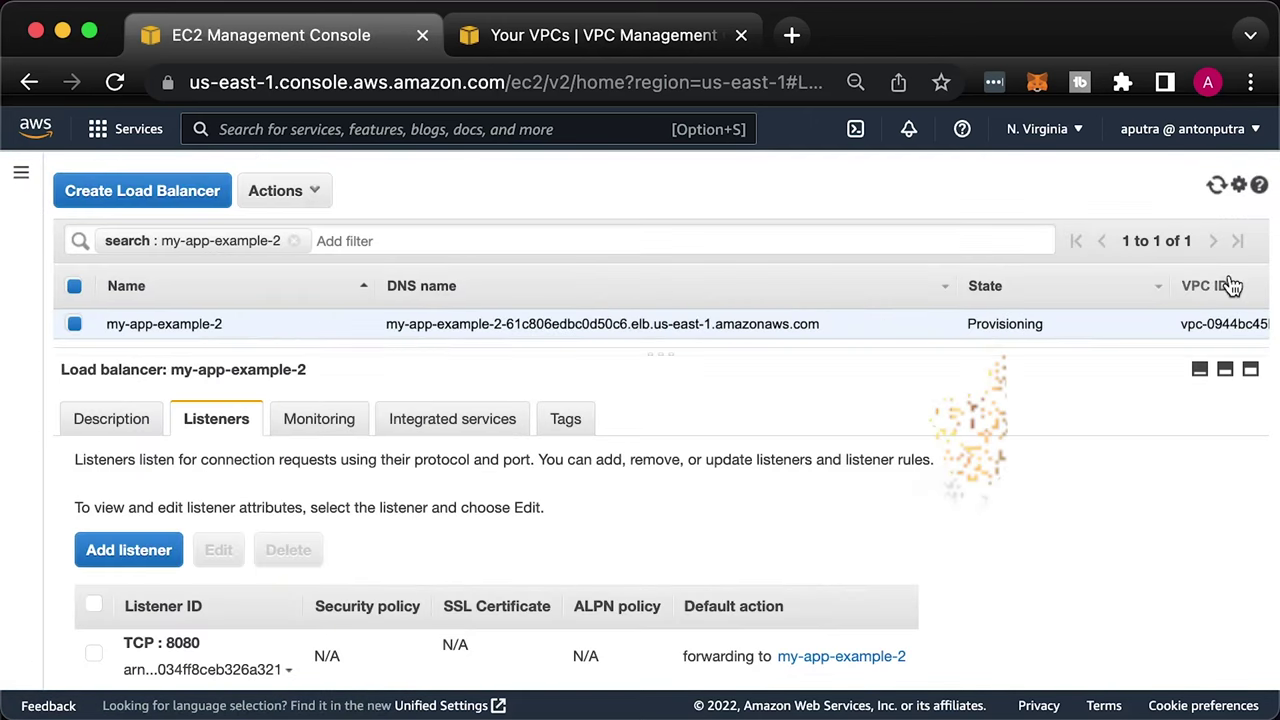
{"action": "left_click", "coordinate": [1216, 185]}
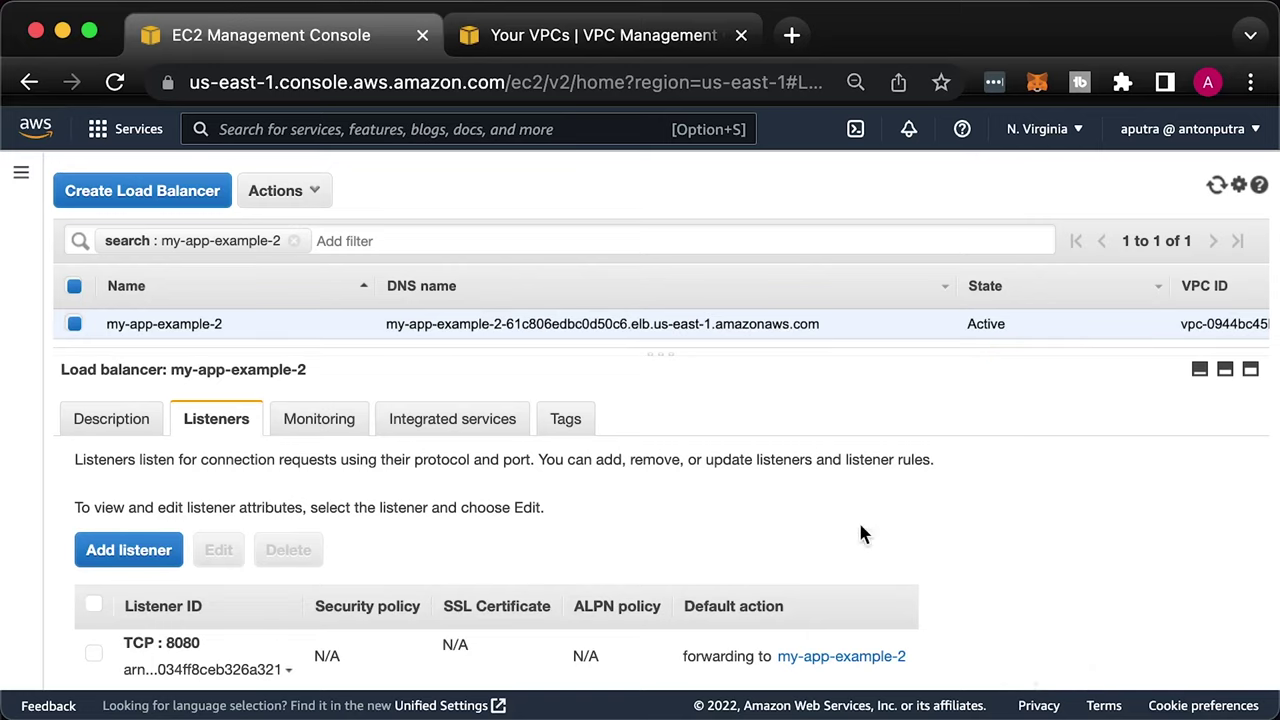
Find and open the API Gateway service and start building a new HTTP API
{"action": "left_click", "coordinate": [476, 128]}
{"action": "type", "text": "apig"}
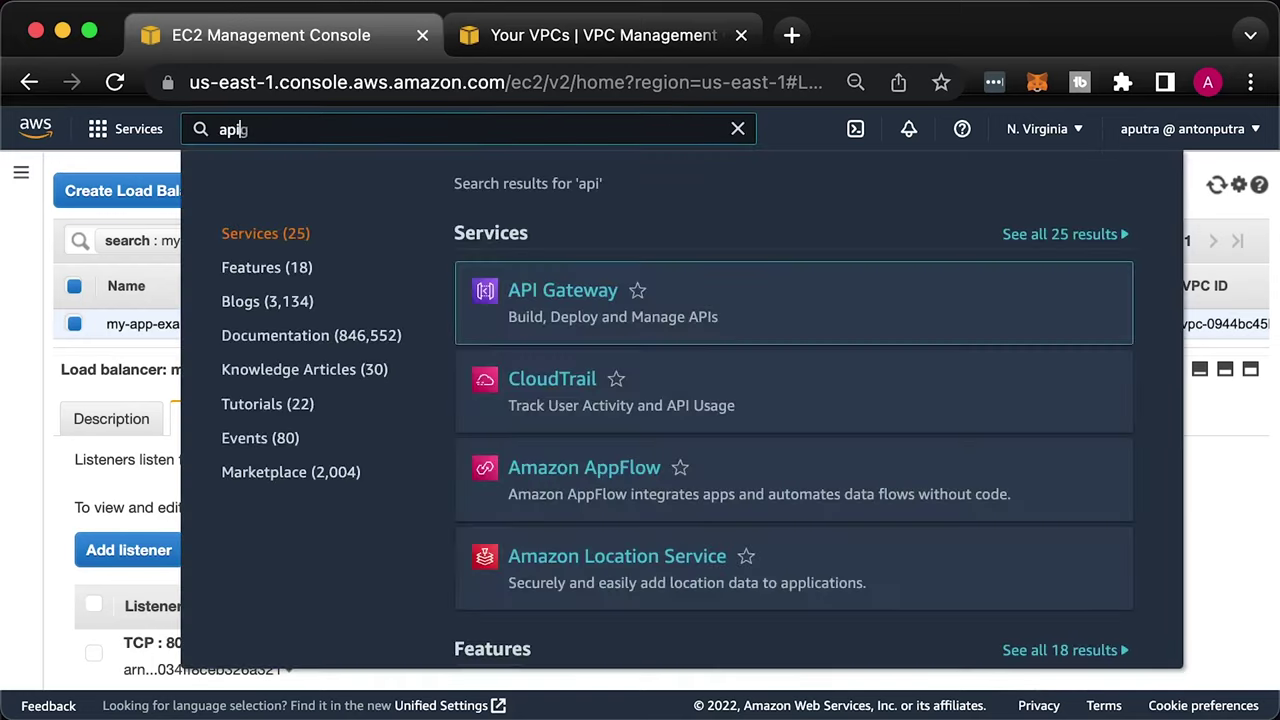
{"action": "key", "text": "Return"}
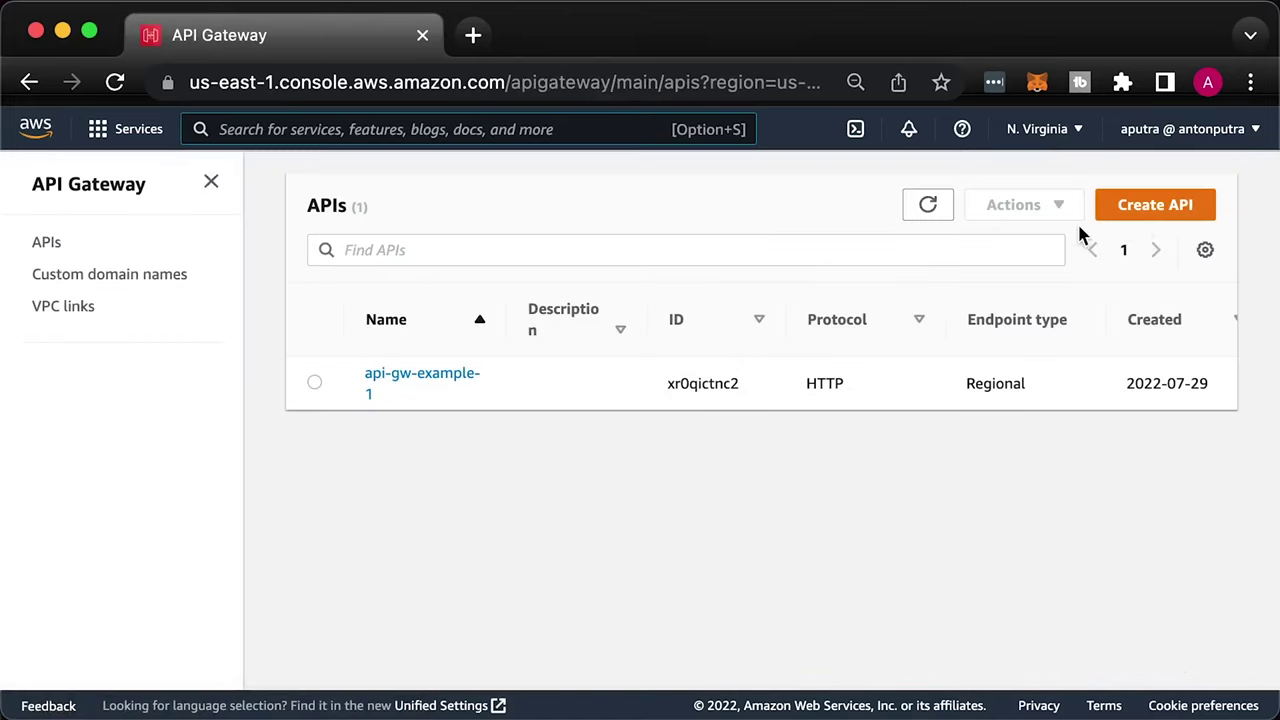
{"action": "left_click", "coordinate": [1154, 204]}
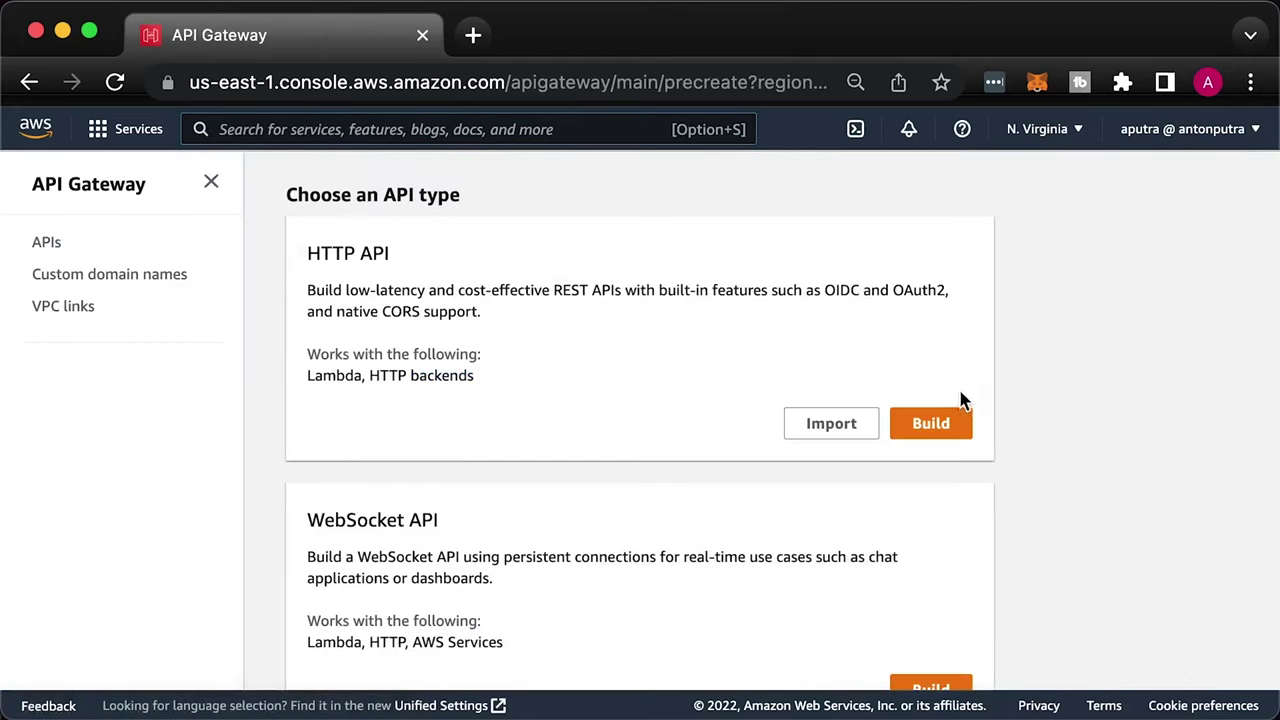
{"action": "left_click", "coordinate": [922, 423]}
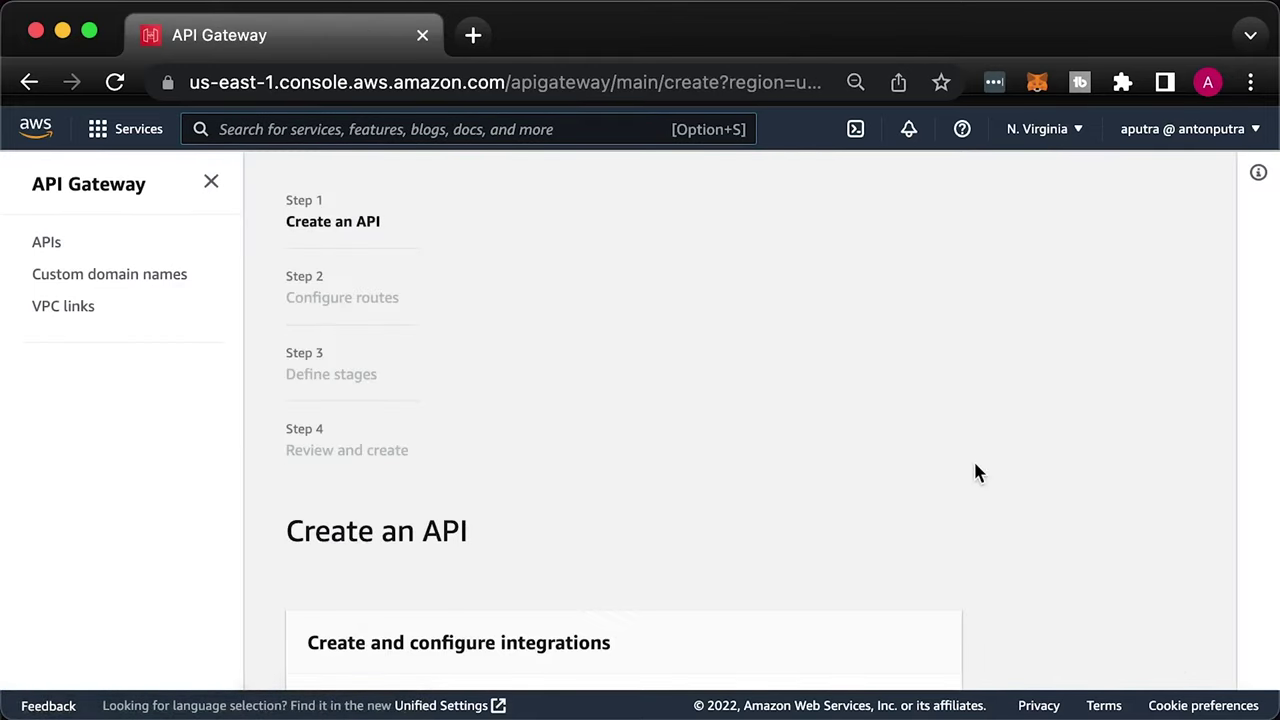
Name the API api-gw-example-2 without integrations, and continue past the routes to the stage definition
{"action": "scroll", "coordinate": [1056, 491], "scroll_direction": "down", "scroll_amount": 5}
{"action": "scroll", "coordinate": [1056, 491], "scroll_direction": "down", "scroll_amount": 3}
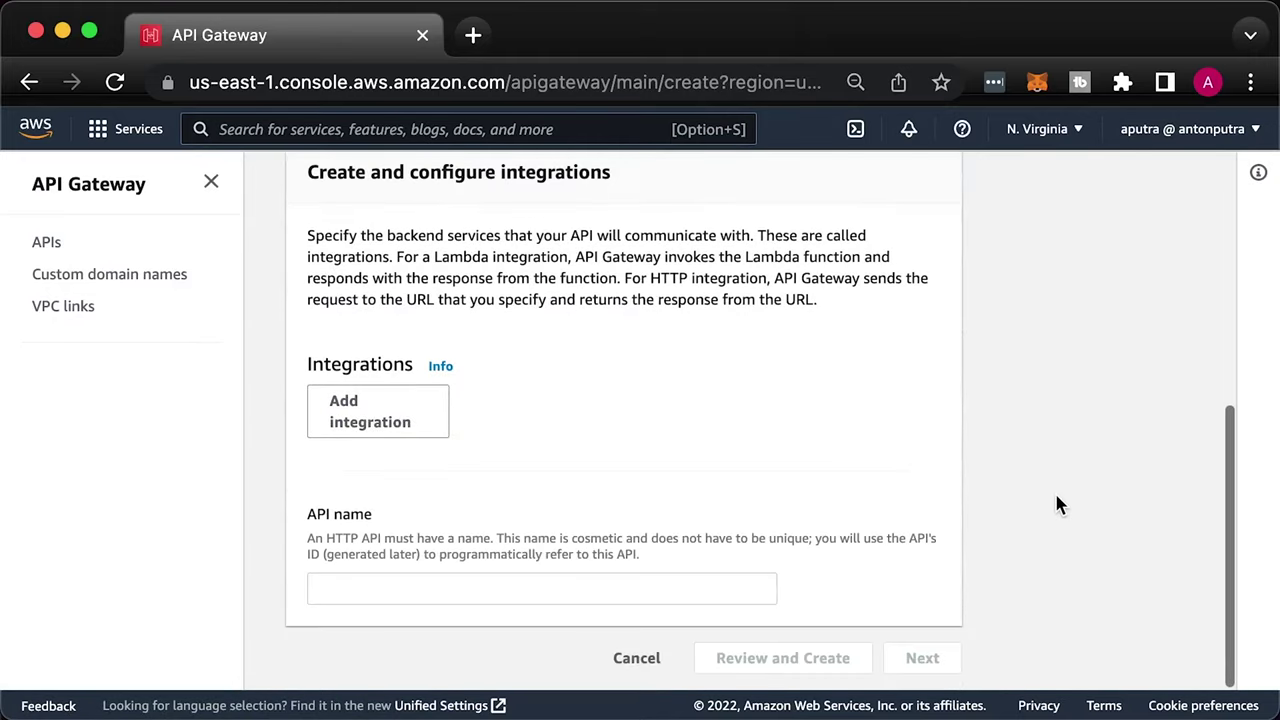
{"action": "left_click", "coordinate": [211, 181]}
{"action": "scroll", "coordinate": [1045, 486], "scroll_direction": "up", "scroll_amount": 3}
{"action": "scroll", "coordinate": [1034, 490], "scroll_direction": "down", "scroll_amount": 2}
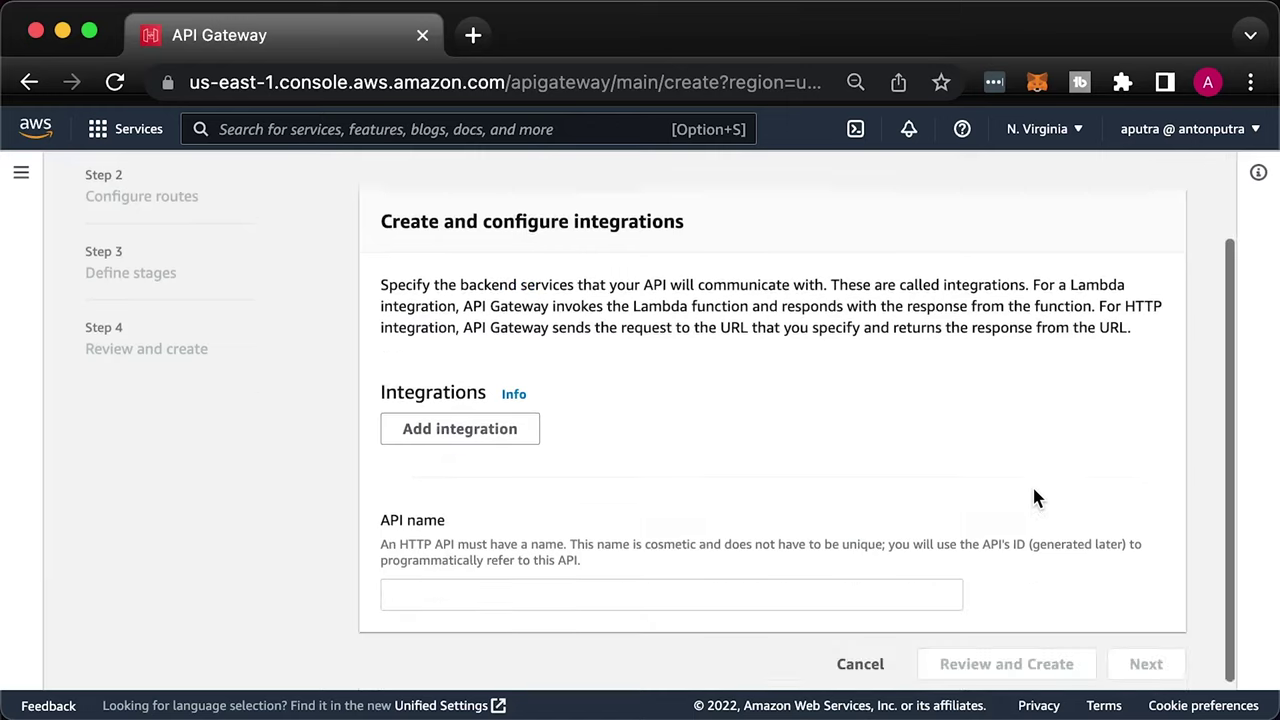
{"action": "left_click", "coordinate": [657, 591]}
{"action": "type", "text": "api-gw-example-2"}
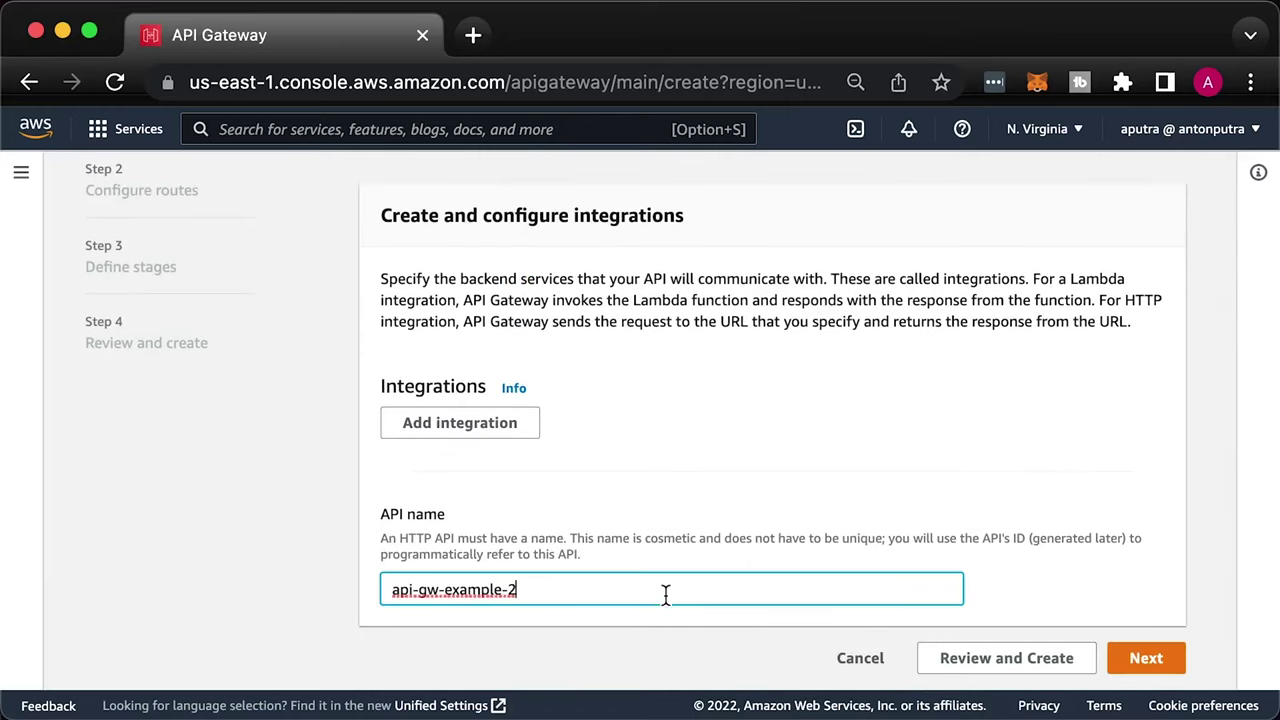
{"action": "left_click", "coordinate": [646, 642]}
{"action": "left_click", "coordinate": [1142, 662]}
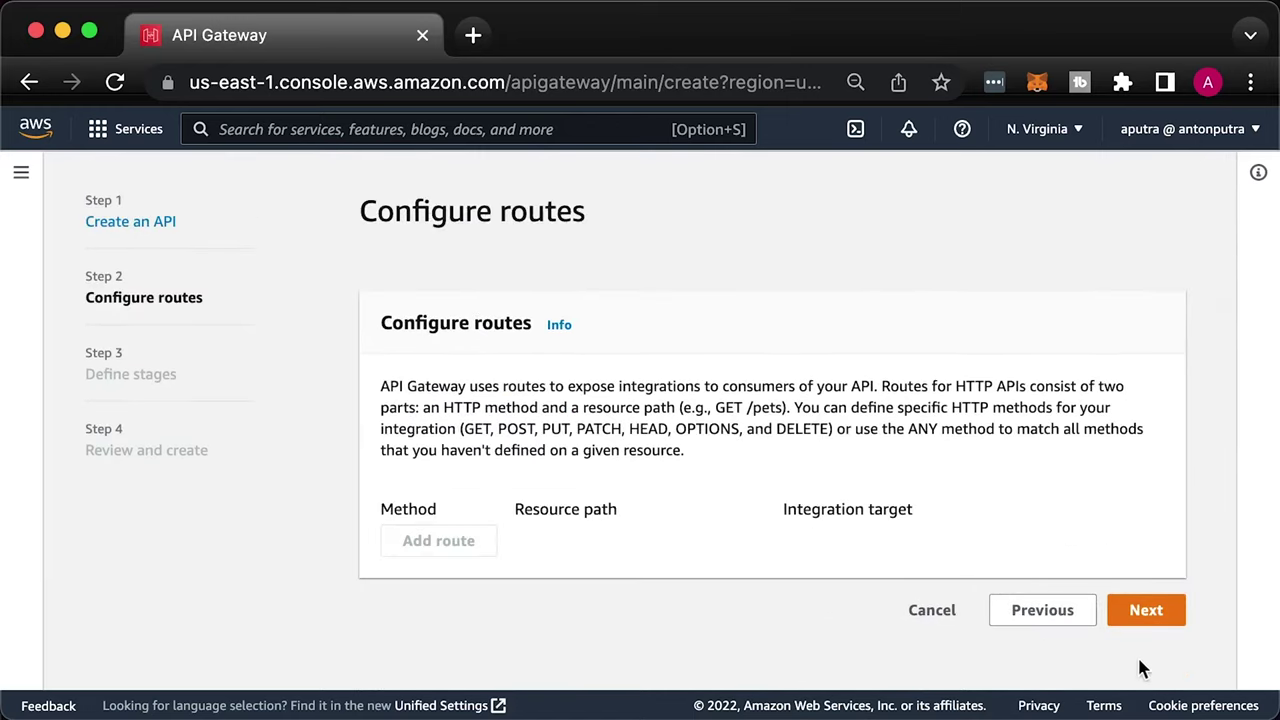
{"action": "left_click", "coordinate": [1145, 616]}
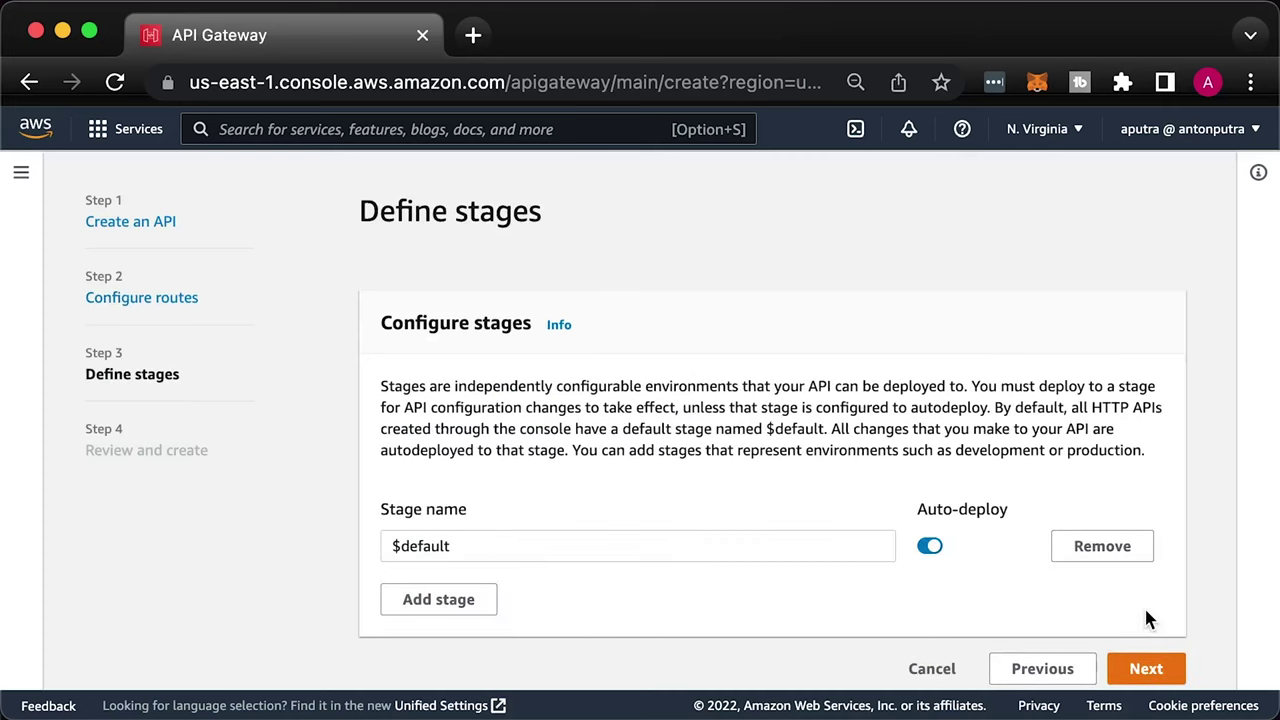
Rename the auto-deployed default stage to staging, create the API, and dismiss the notification
{"action": "triple_click", "coordinate": [509, 546]}
{"action": "type", "text": "staging"}
{"action": "left_click", "coordinate": [713, 637]}
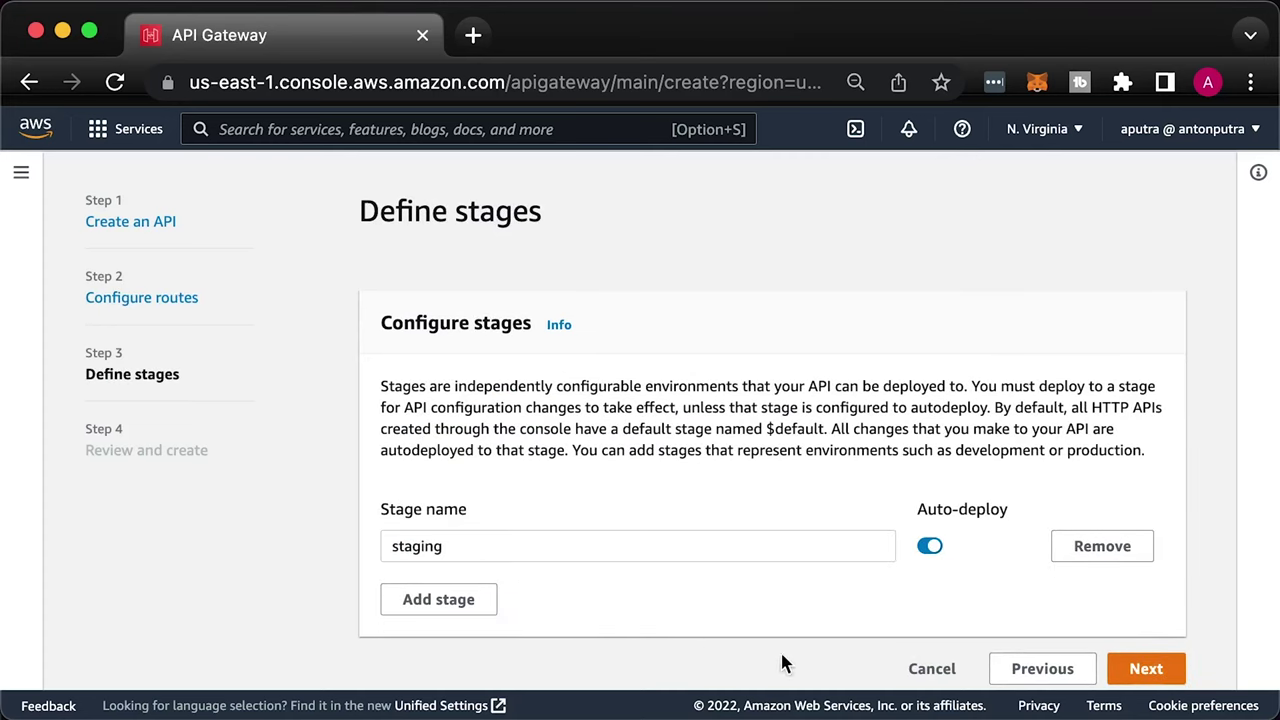
{"action": "left_click", "coordinate": [1146, 669]}
{"action": "scroll", "coordinate": [1064, 591], "scroll_direction": "down", "scroll_amount": 5}
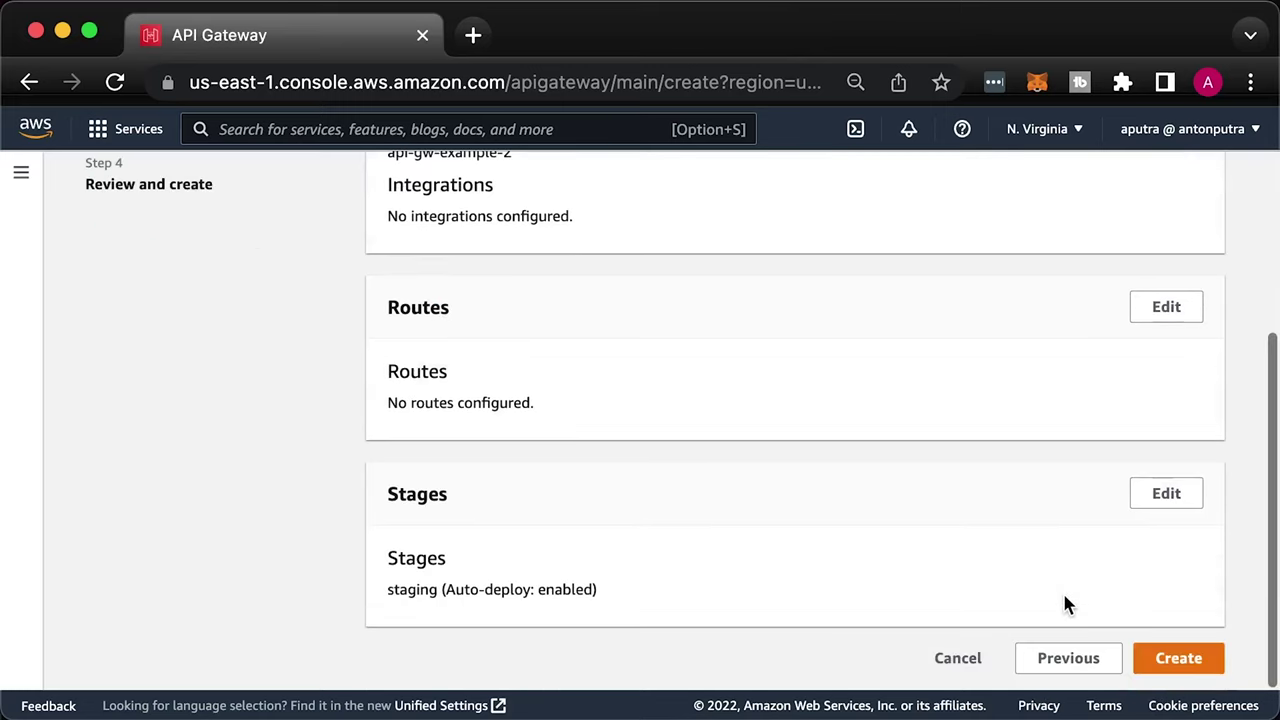
{"action": "left_click", "coordinate": [1180, 660]}
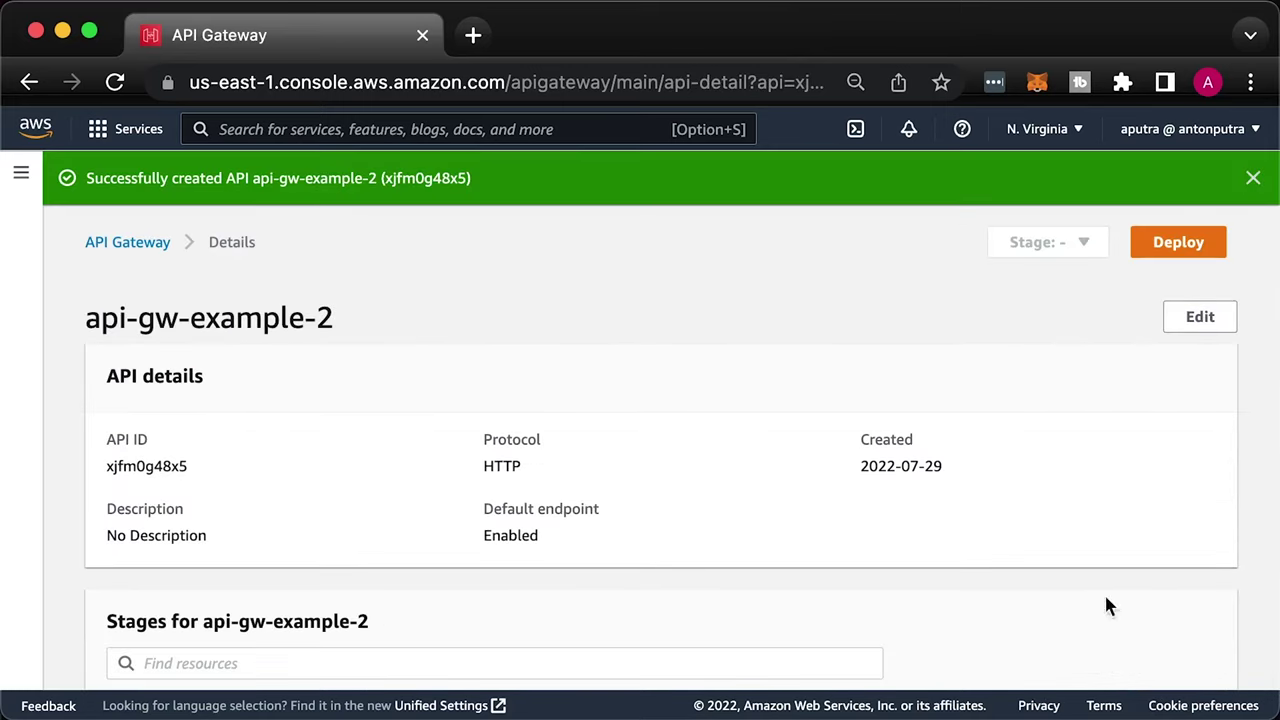
{"action": "left_click", "coordinate": [1252, 178]}
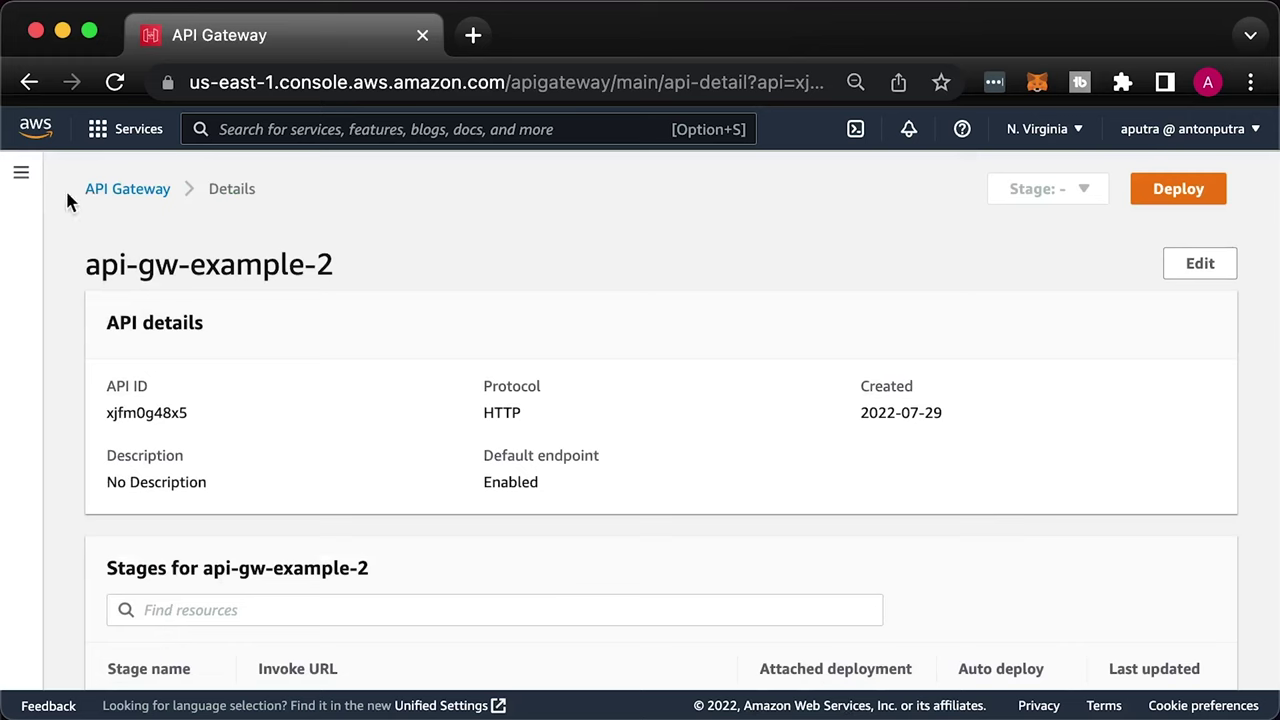
Open the VPC links section and start a new VPC link of the HTTP APIs version
{"action": "left_click", "coordinate": [21, 172]}
{"action": "left_click", "coordinate": [343, 188]}
{"action": "left_click", "coordinate": [66, 310]}
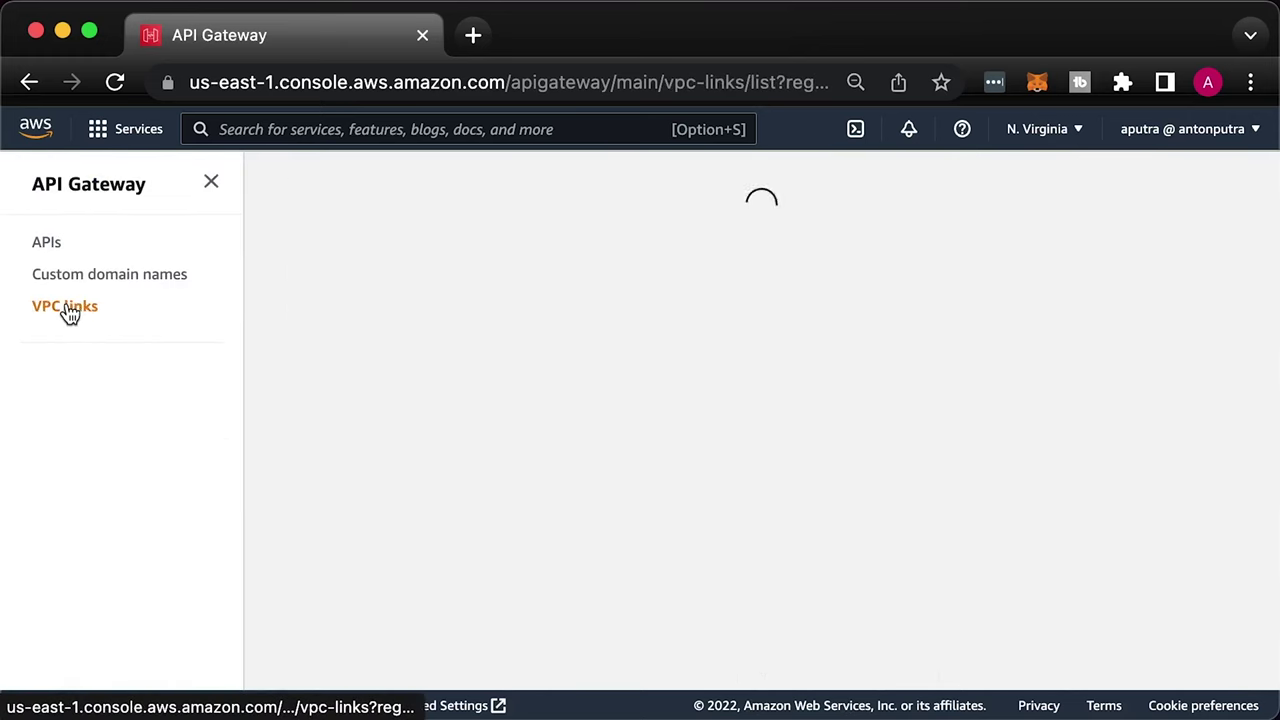
{"action": "left_click", "coordinate": [551, 331]}
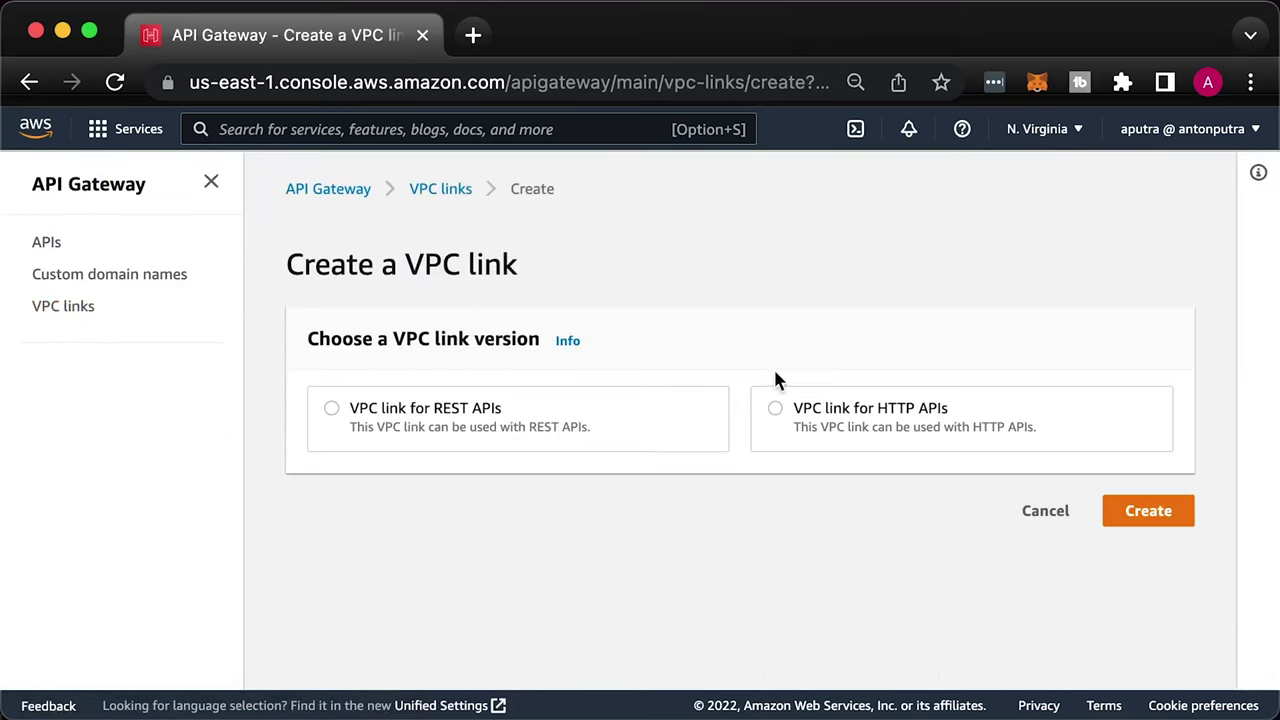
{"action": "left_click", "coordinate": [775, 408]}
{"action": "scroll", "coordinate": [763, 489], "scroll_direction": "down", "scroll_amount": 3}
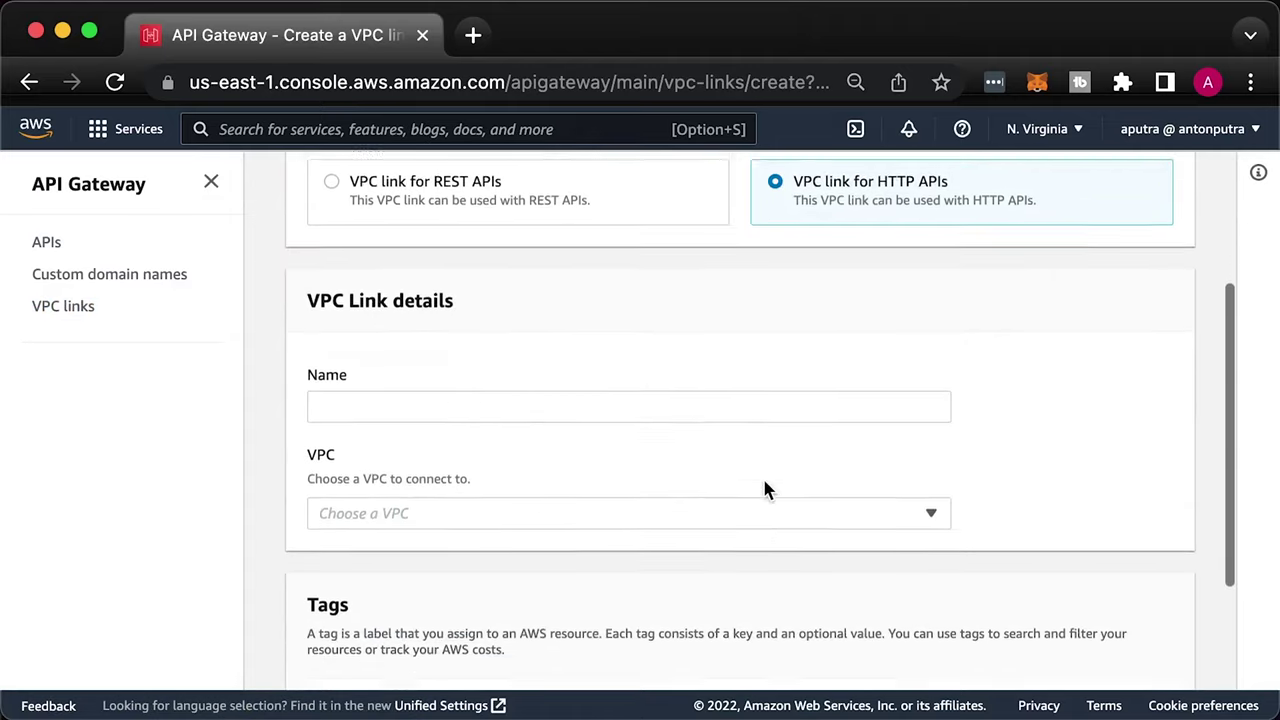
Name the VPC link my-app-example-2 and connect it to the main VPC
{"action": "scroll", "coordinate": [763, 489], "scroll_direction": "down", "scroll_amount": 1}
{"action": "left_click", "coordinate": [525, 364]}
{"action": "type", "text": "my-app-example-2"}
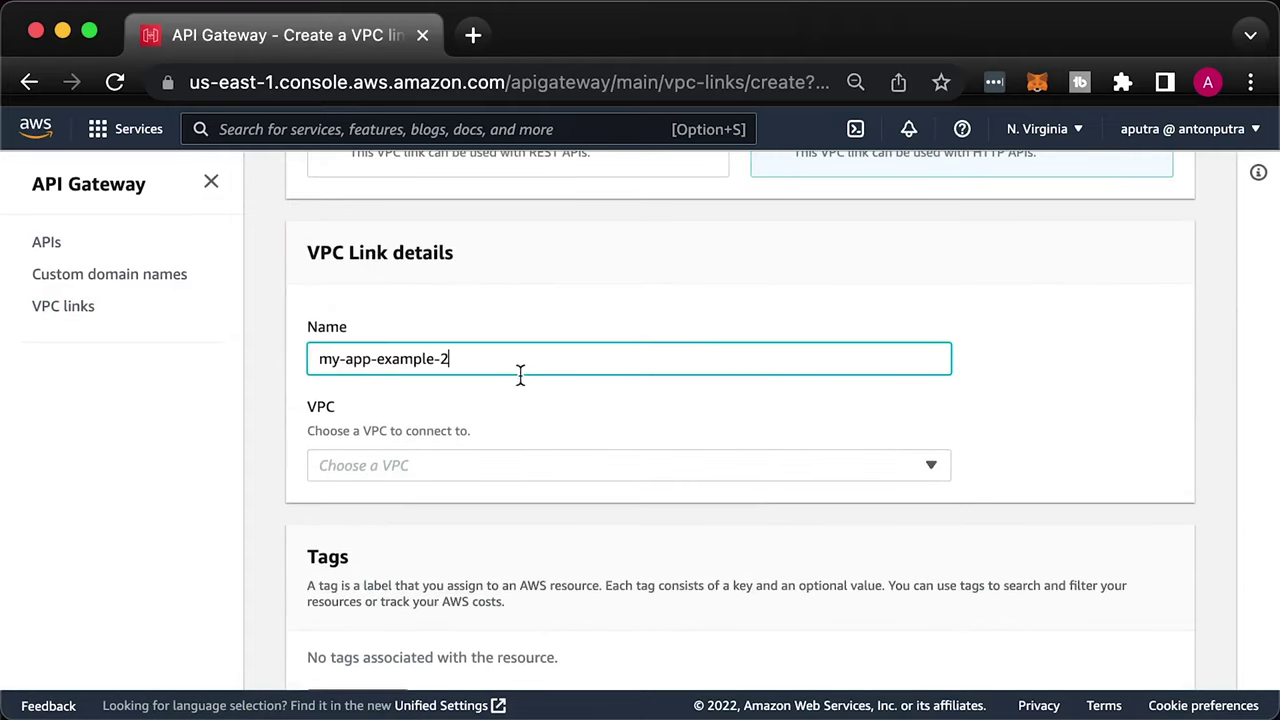
{"action": "left_click", "coordinate": [453, 463]}
{"action": "left_click", "coordinate": [435, 532]}
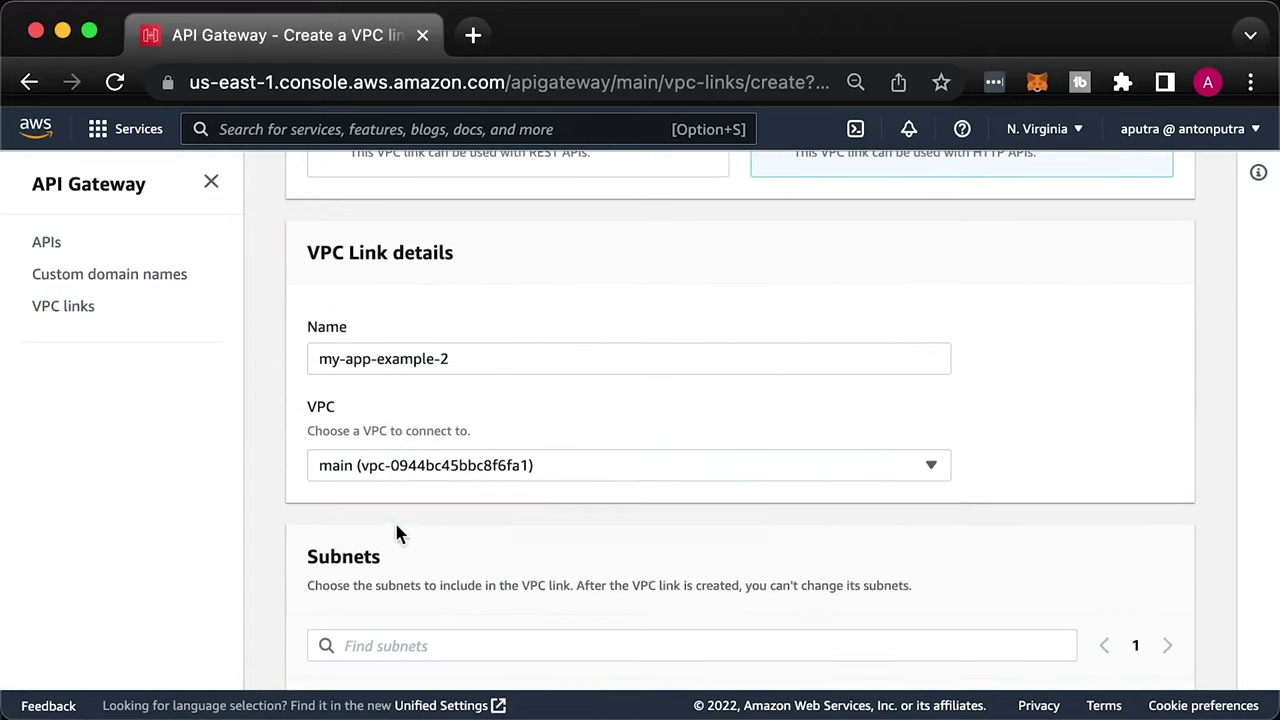
Include the private-us-east-1a and private-us-east-1b subnets in the VPC link
{"action": "scroll", "coordinate": [262, 530], "scroll_direction": "down", "scroll_amount": 4}
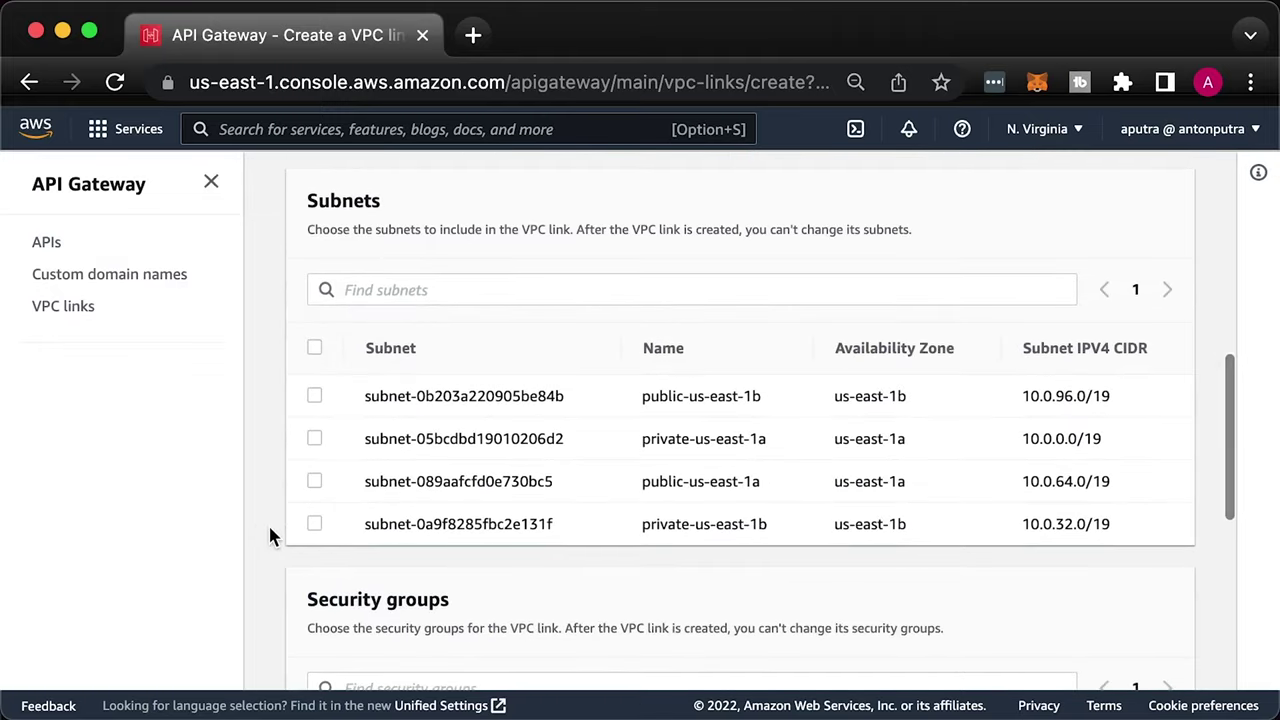
{"action": "left_click", "coordinate": [314, 441]}
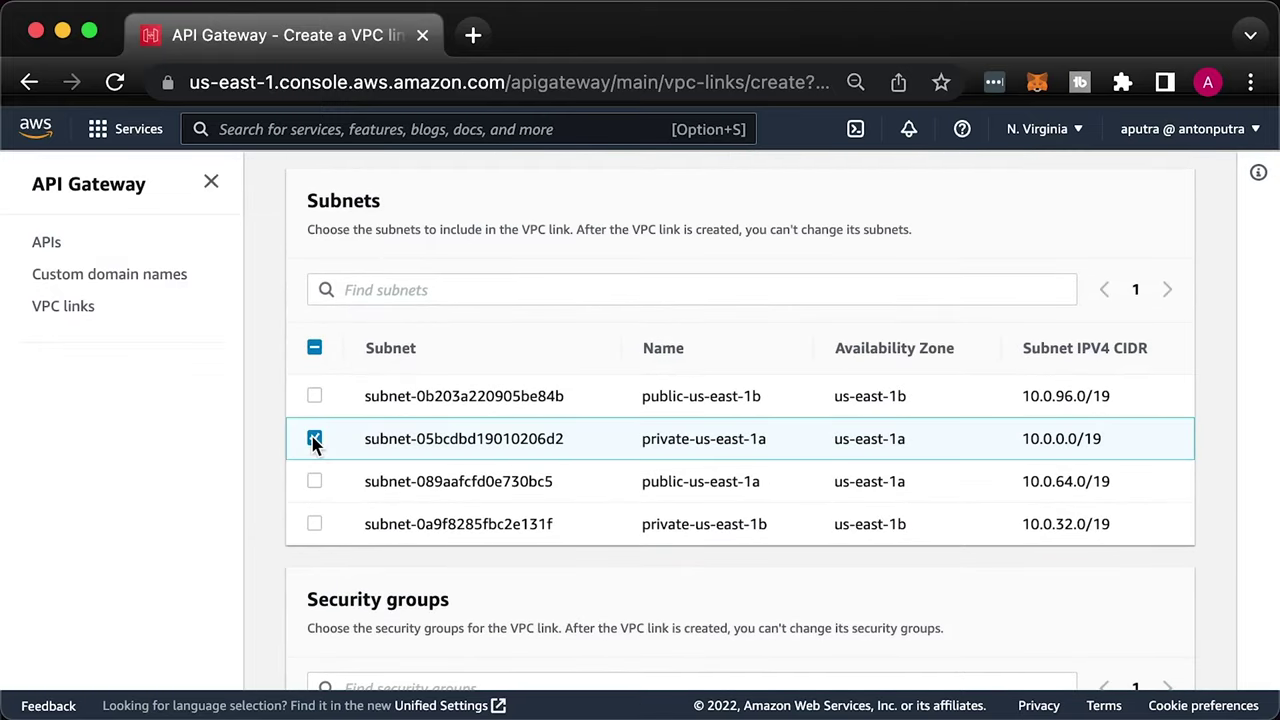
{"action": "left_click", "coordinate": [312, 525]}
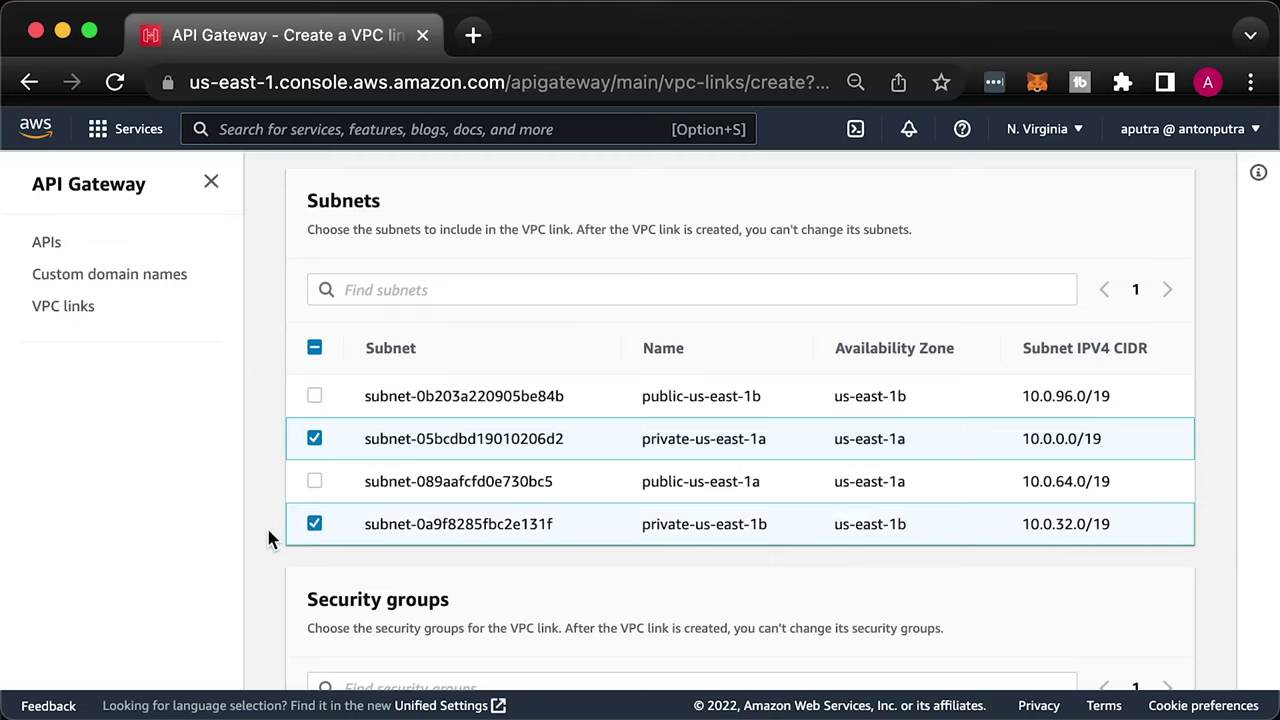
Assign the my-app-example-2 security group, create the VPC link, and refresh its details
{"action": "scroll", "coordinate": [268, 537], "scroll_direction": "down", "scroll_amount": 3}
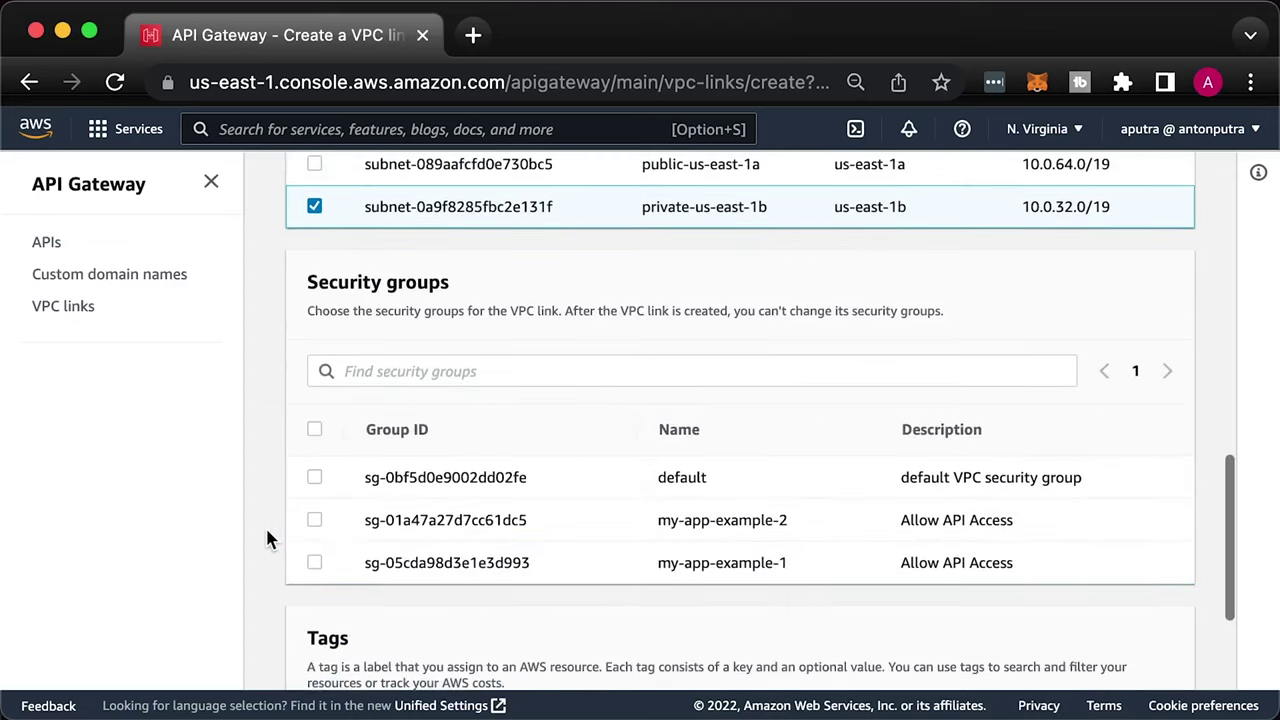
{"action": "left_click", "coordinate": [314, 520]}
{"action": "scroll", "coordinate": [258, 538], "scroll_direction": "down", "scroll_amount": 3}
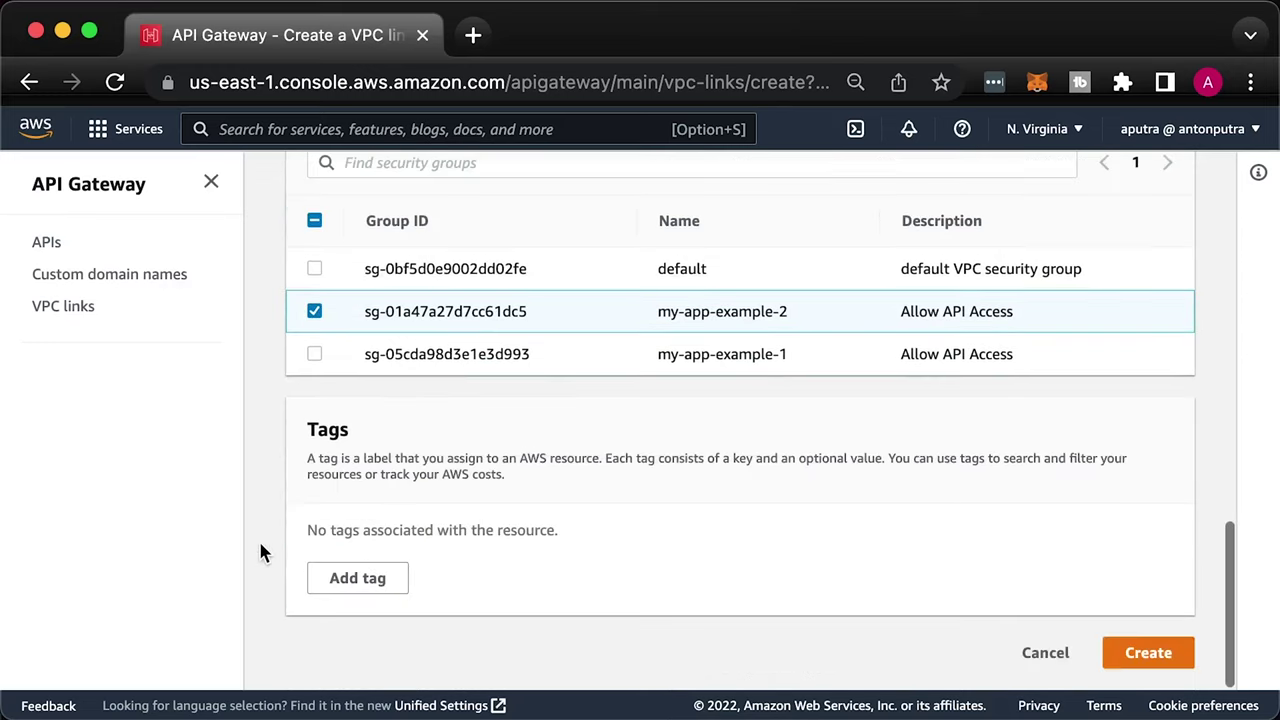
{"action": "left_click", "coordinate": [1142, 658]}
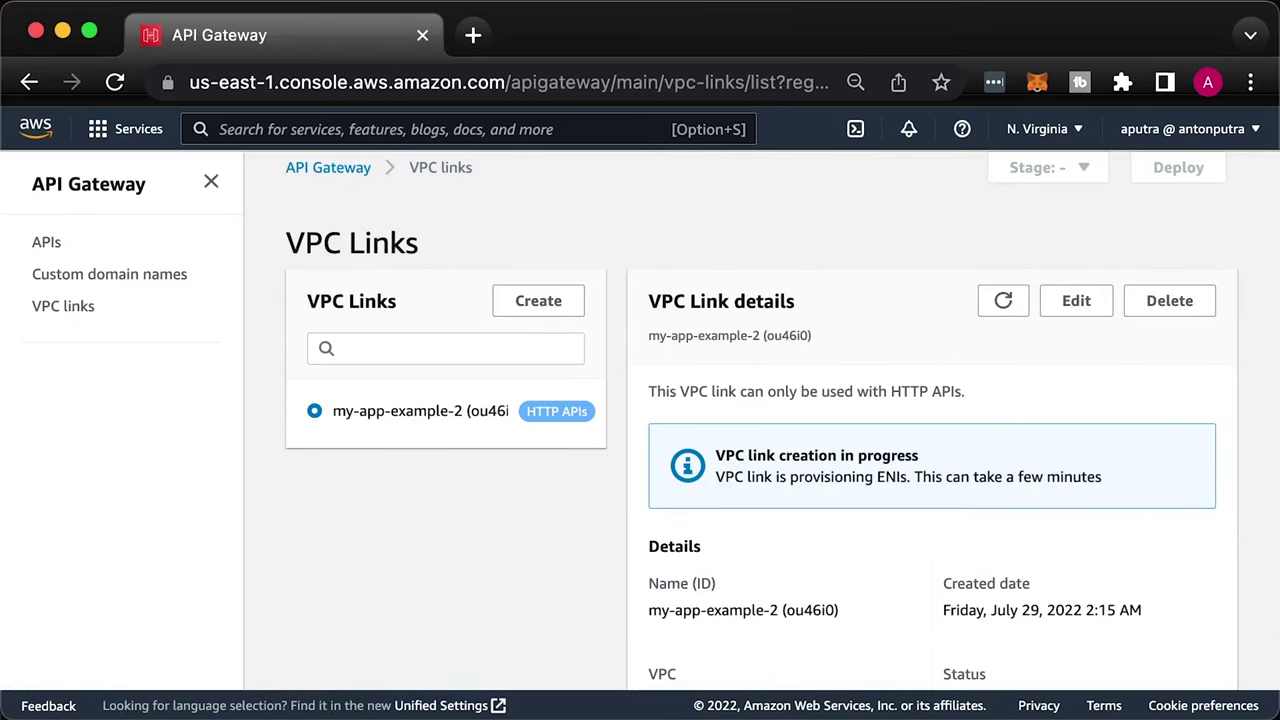
{"action": "left_click", "coordinate": [1004, 302]}
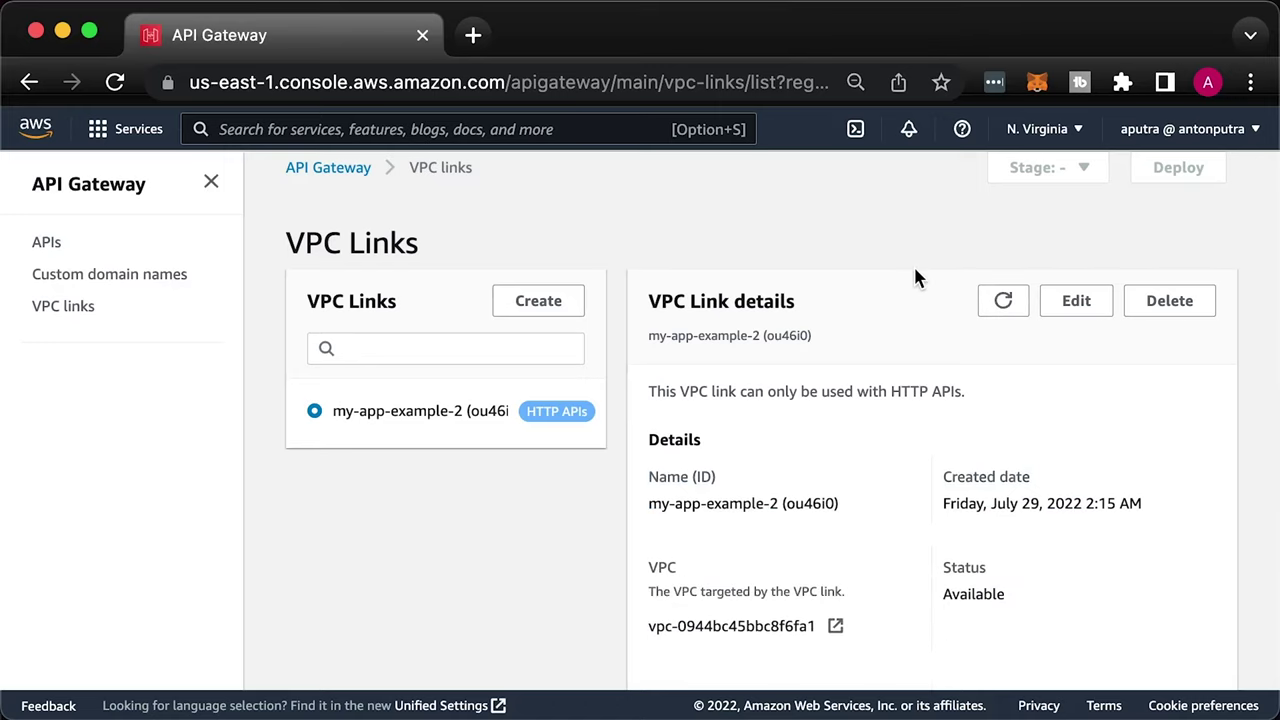
Open the api-gw-example-2 API and create a route for the ANY method with the path /{proxy+}
{"action": "left_click", "coordinate": [48, 246]}
{"action": "left_click", "coordinate": [315, 437]}
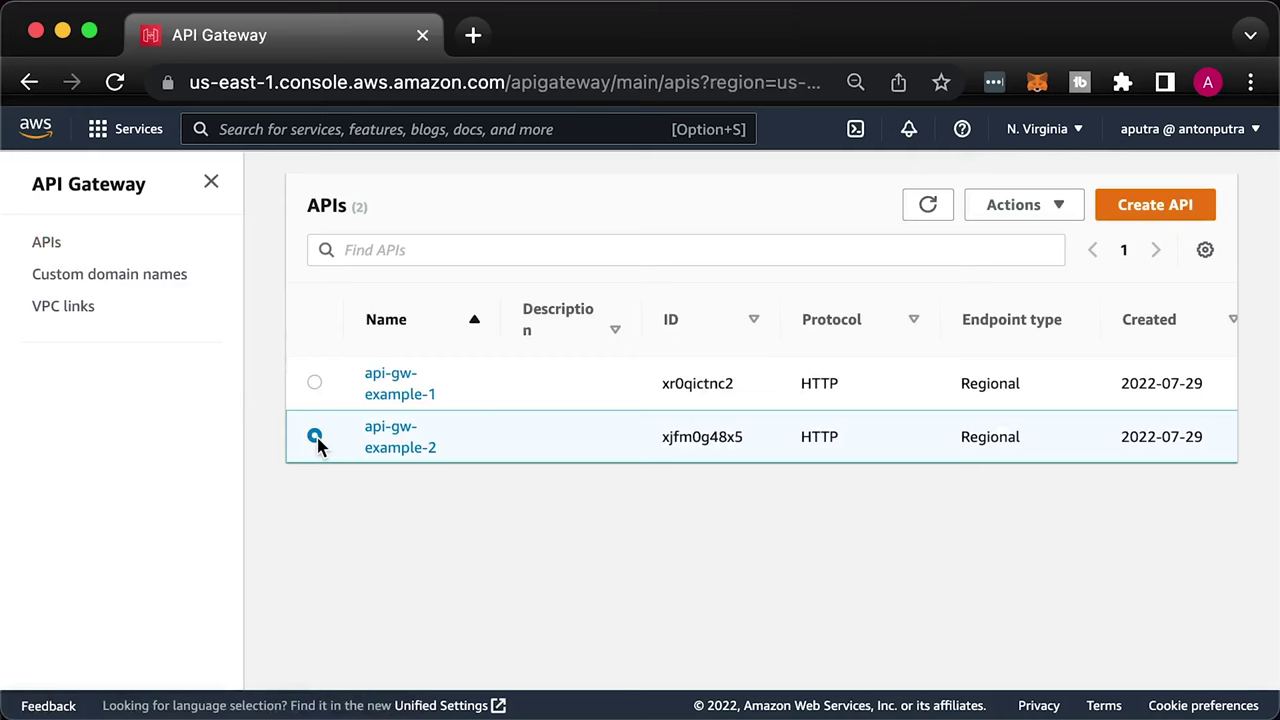
{"action": "left_click", "coordinate": [388, 450]}
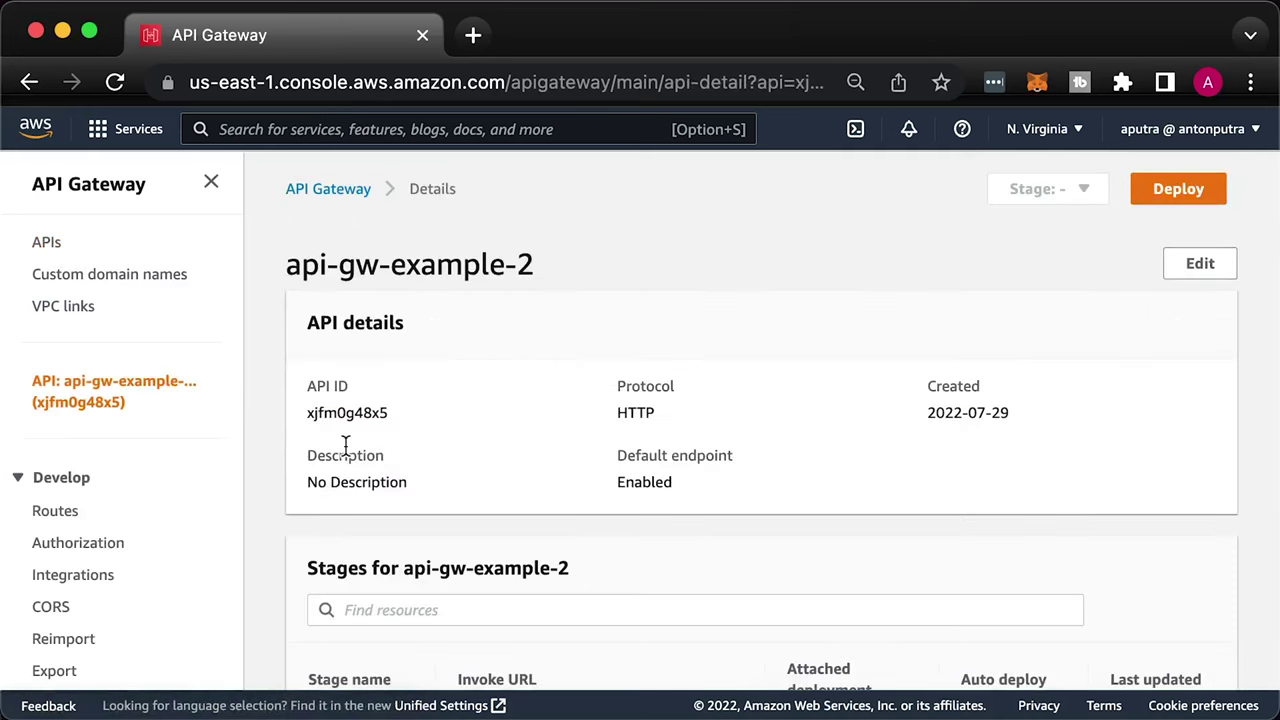
{"action": "left_click", "coordinate": [54, 514]}
{"action": "left_click", "coordinate": [543, 343]}
{"action": "left_click", "coordinate": [538, 443]}
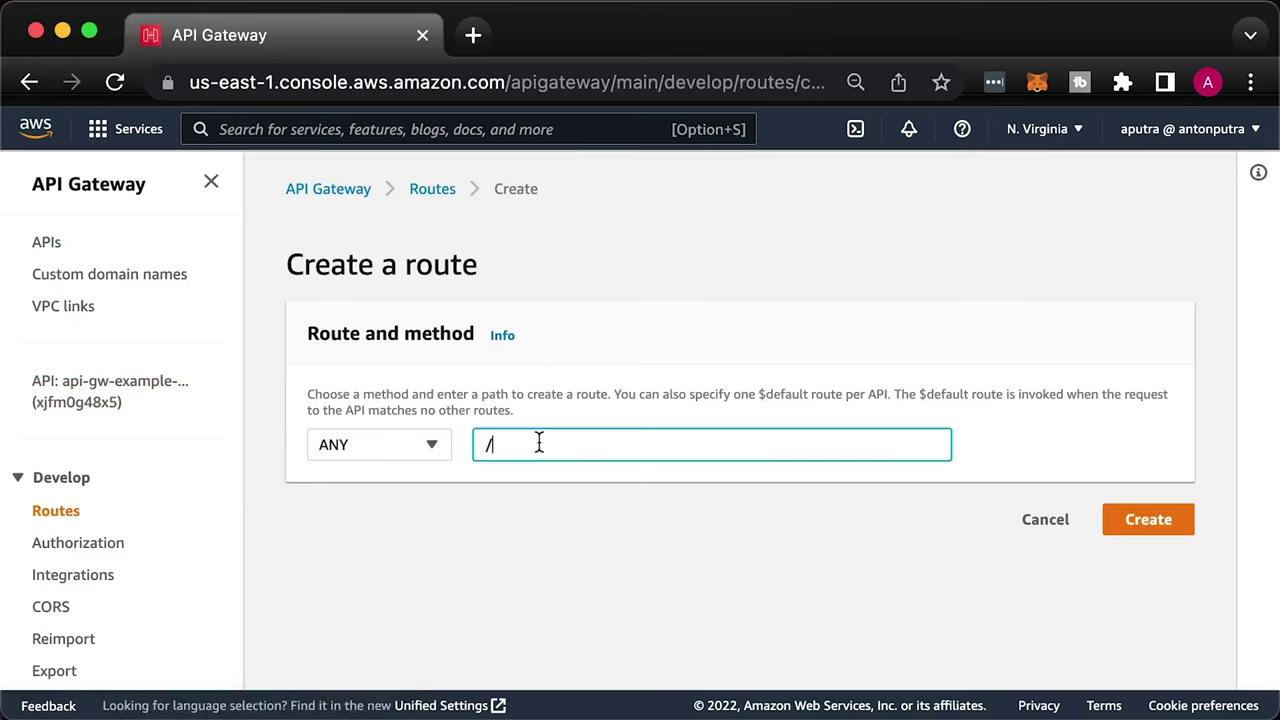
{"action": "type", "text": "{proxy+}"}
{"action": "left_click", "coordinate": [1146, 520]}
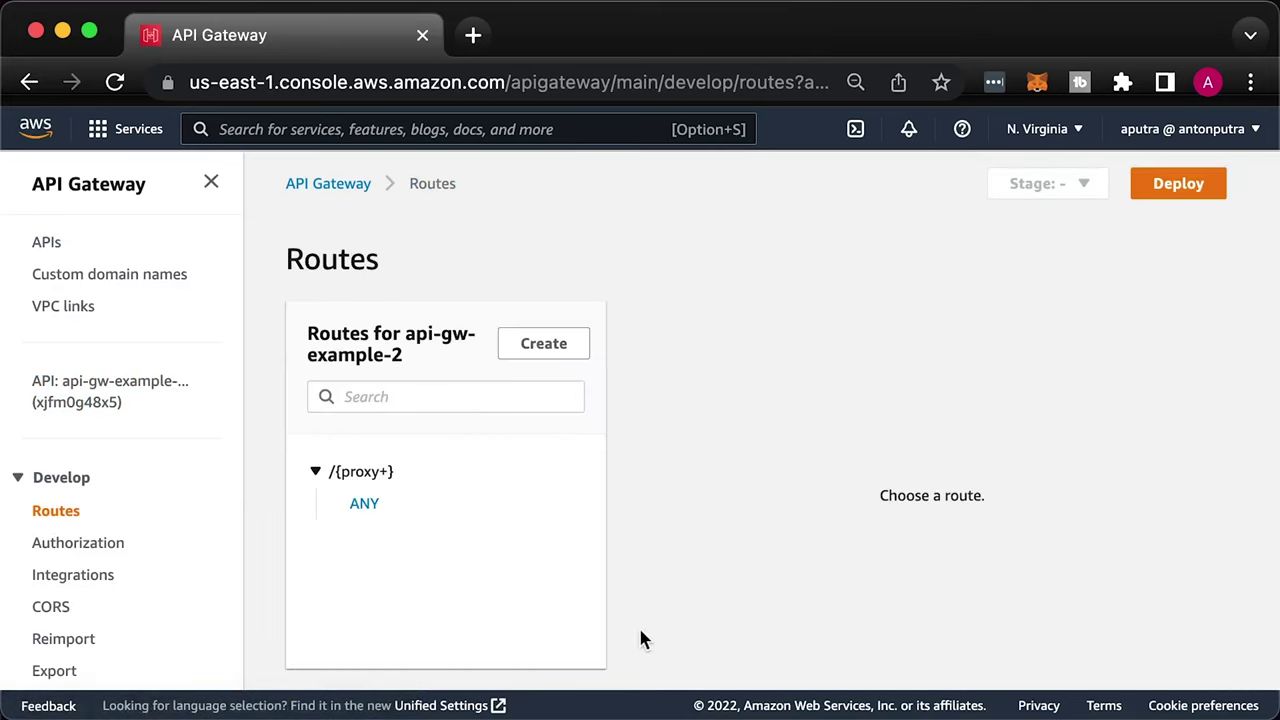
Start a new integration attached to the ANY /{proxy+} route with Private resource as its type
{"action": "left_click", "coordinate": [88, 578]}
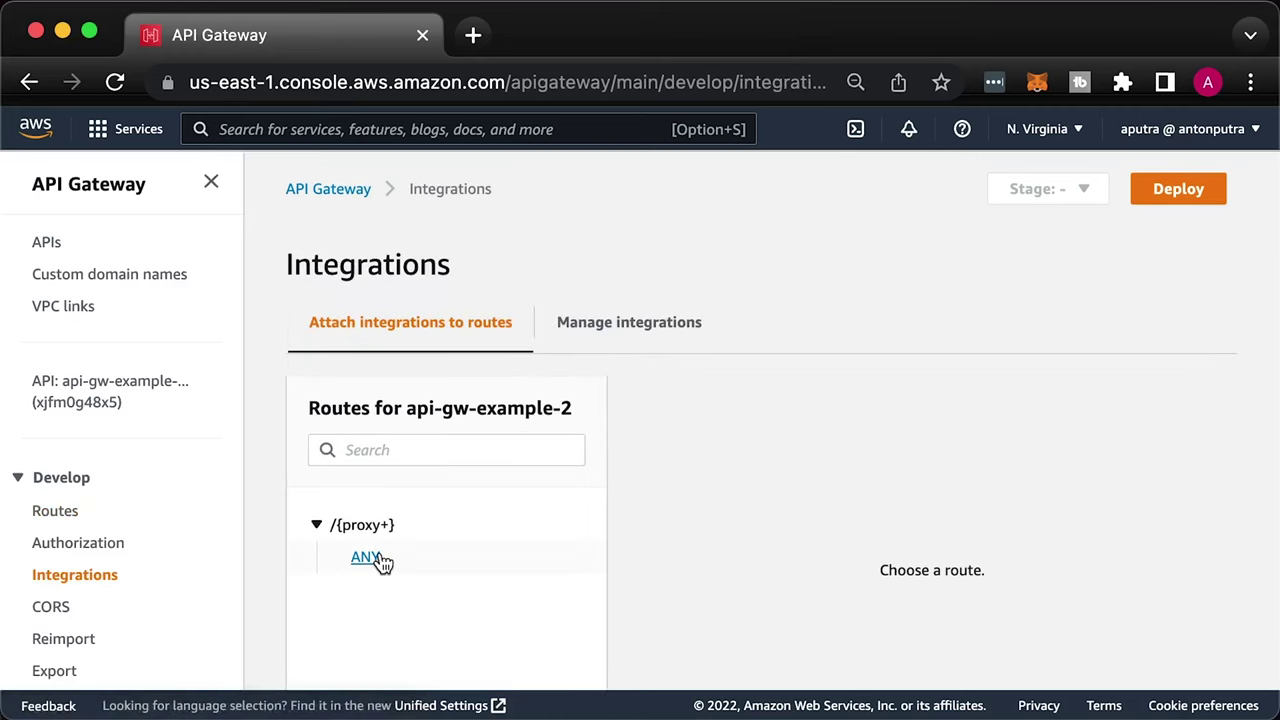
{"action": "left_click", "coordinate": [380, 561]}
{"action": "left_click", "coordinate": [846, 561]}
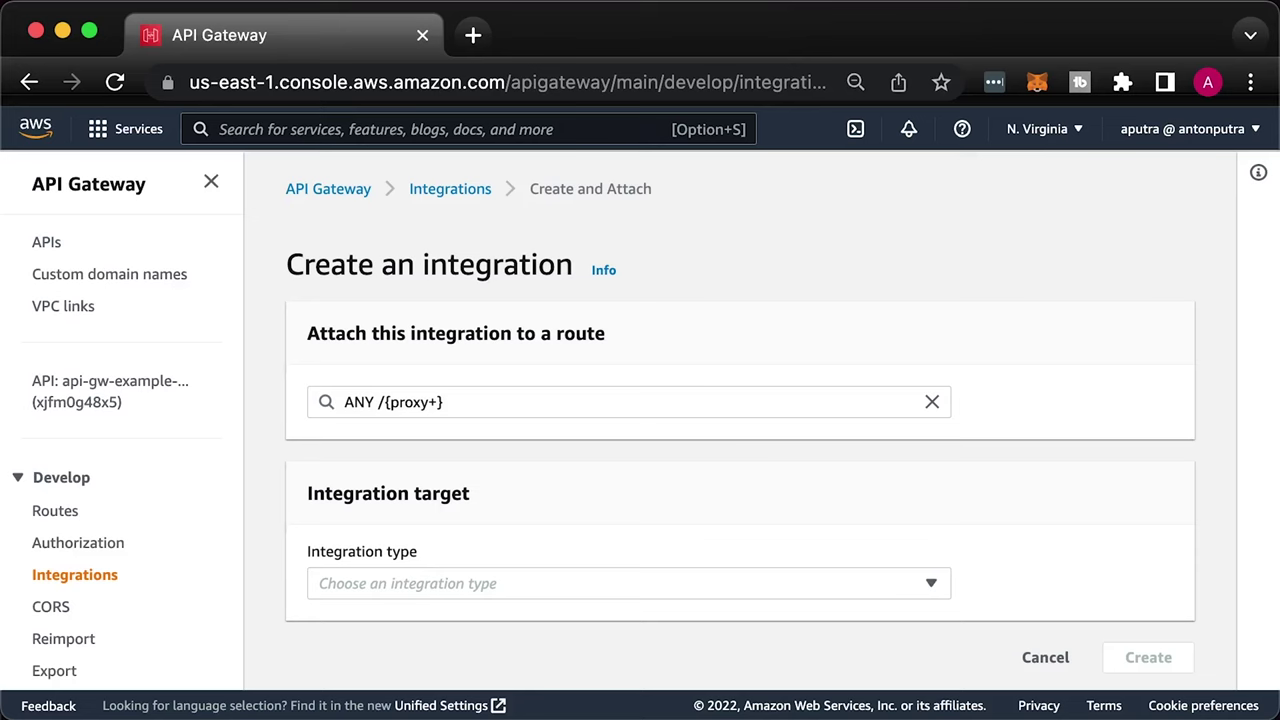
{"action": "left_click", "coordinate": [622, 583]}
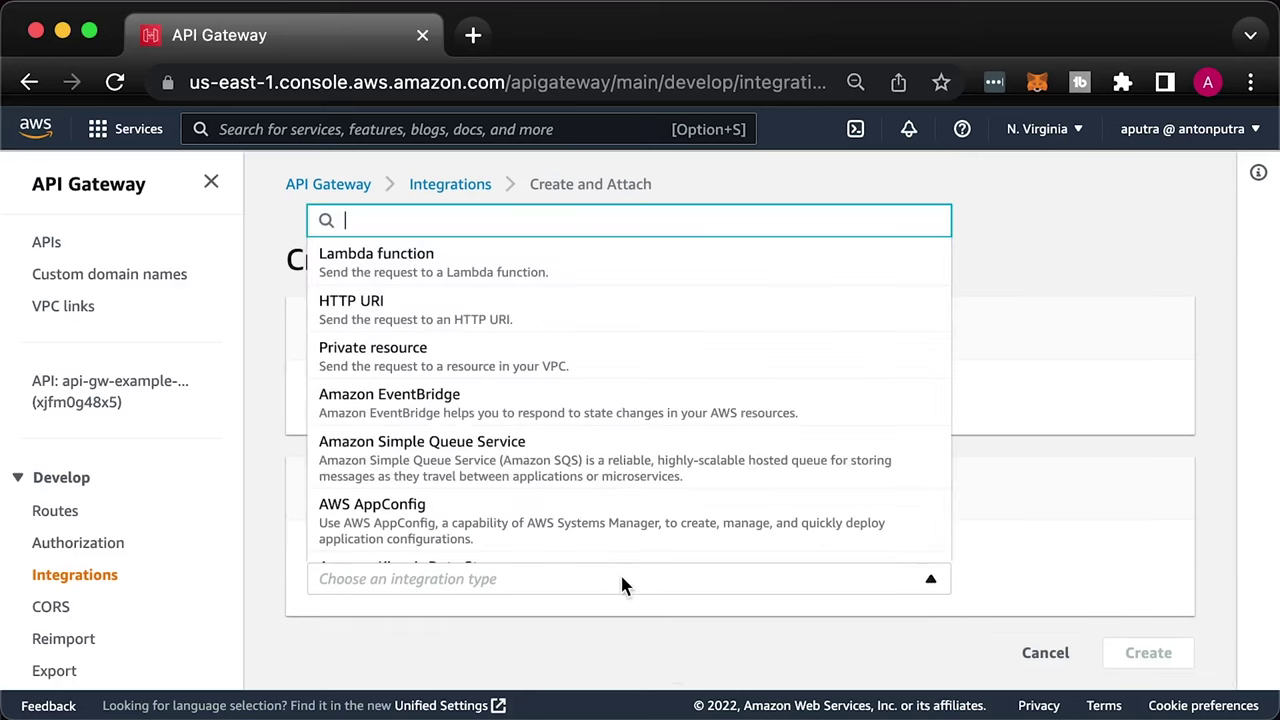
{"action": "left_click", "coordinate": [417, 362]}
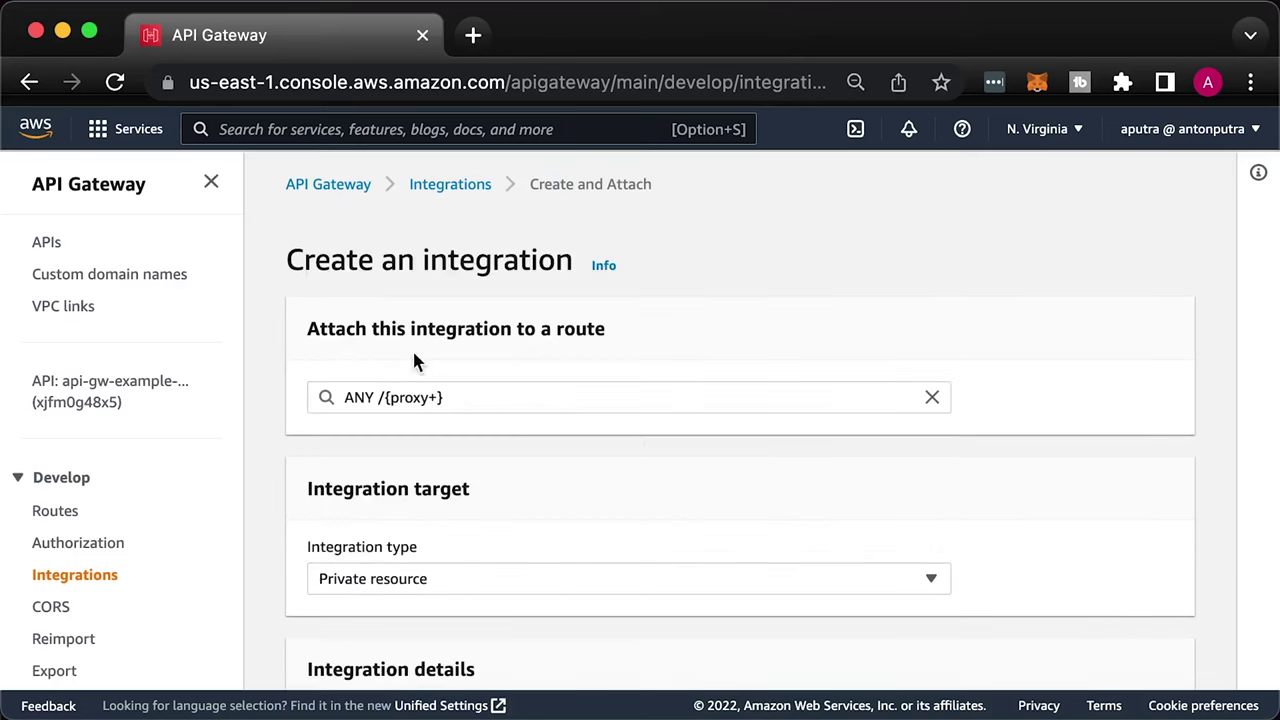
Select the integration target manually, using the my-app-example-2 load balancer and its TCP 8080 listener
{"action": "scroll", "coordinate": [542, 509], "scroll_direction": "down", "scroll_amount": 5}
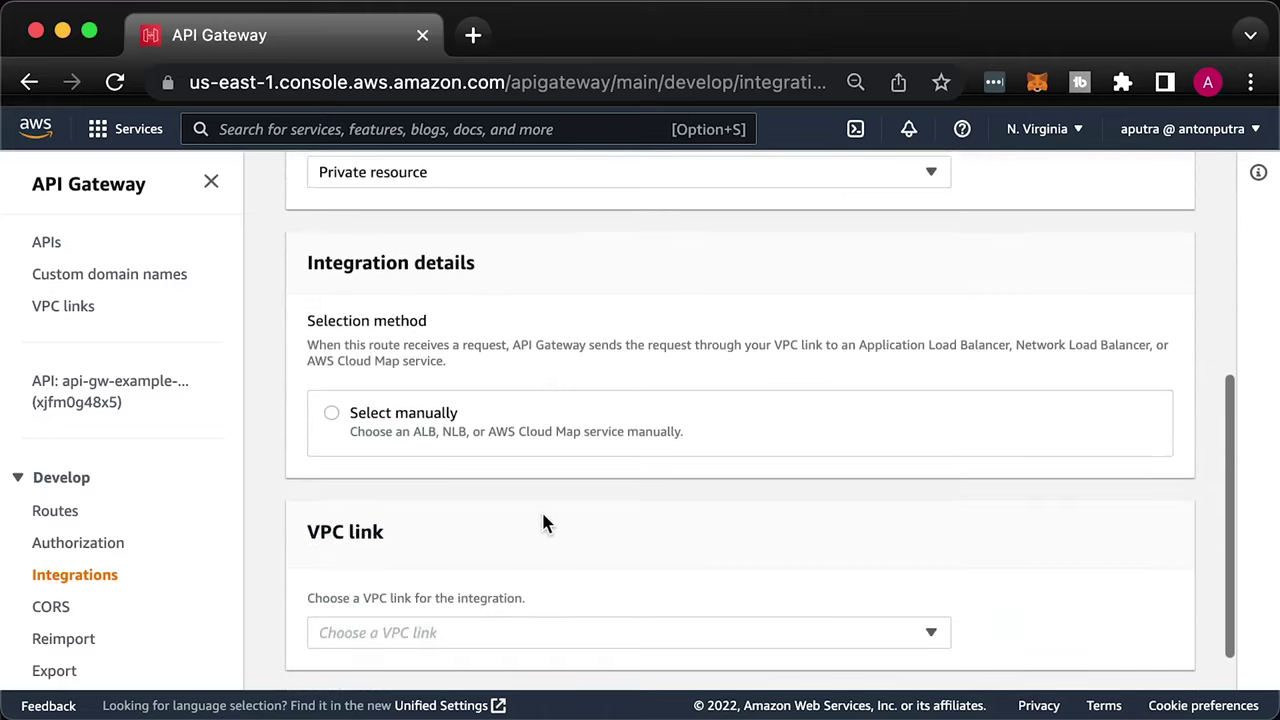
{"action": "left_click", "coordinate": [336, 412]}
{"action": "scroll", "coordinate": [260, 492], "scroll_direction": "down", "scroll_amount": 3}
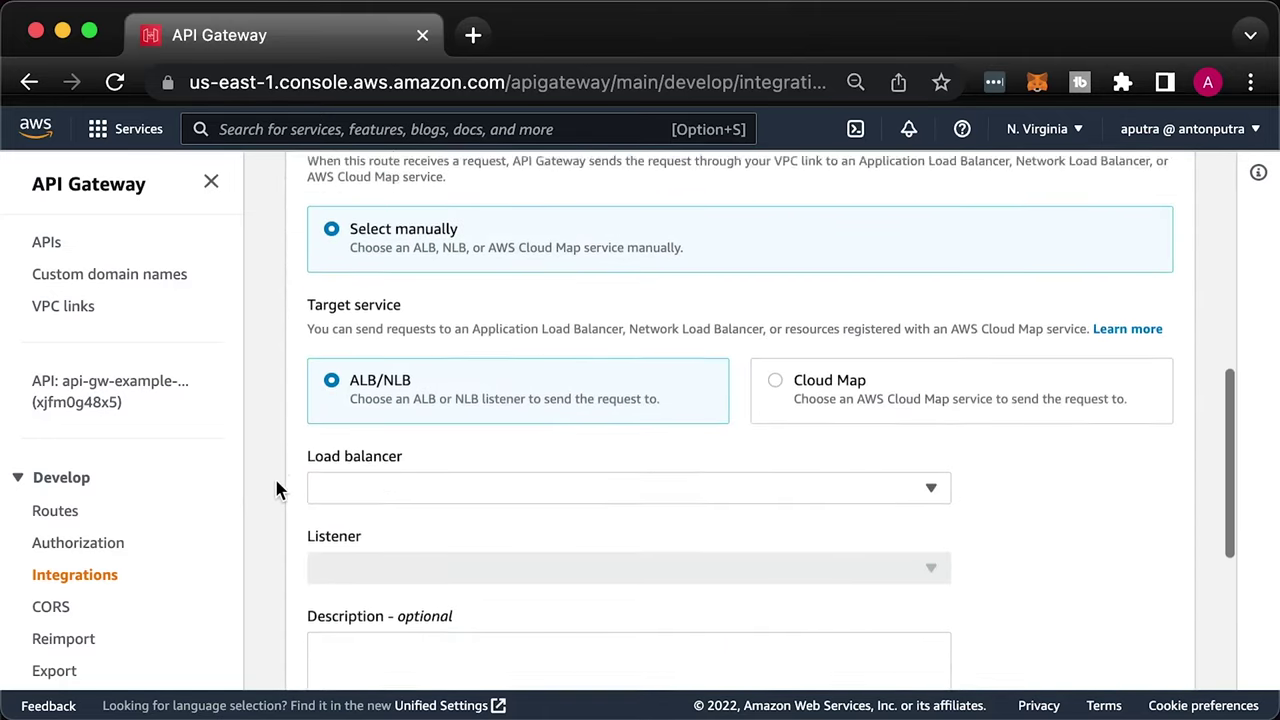
{"action": "left_click", "coordinate": [354, 449]}
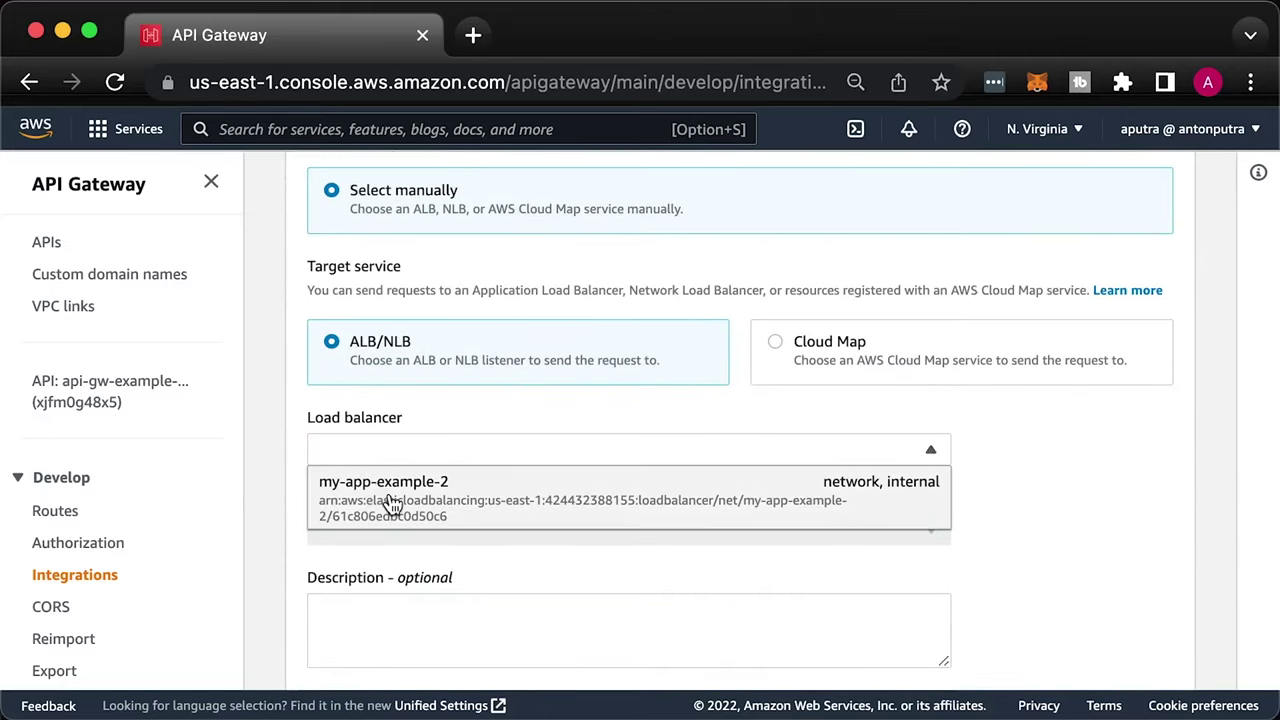
{"action": "left_click", "coordinate": [345, 484]}
{"action": "left_click", "coordinate": [346, 526]}
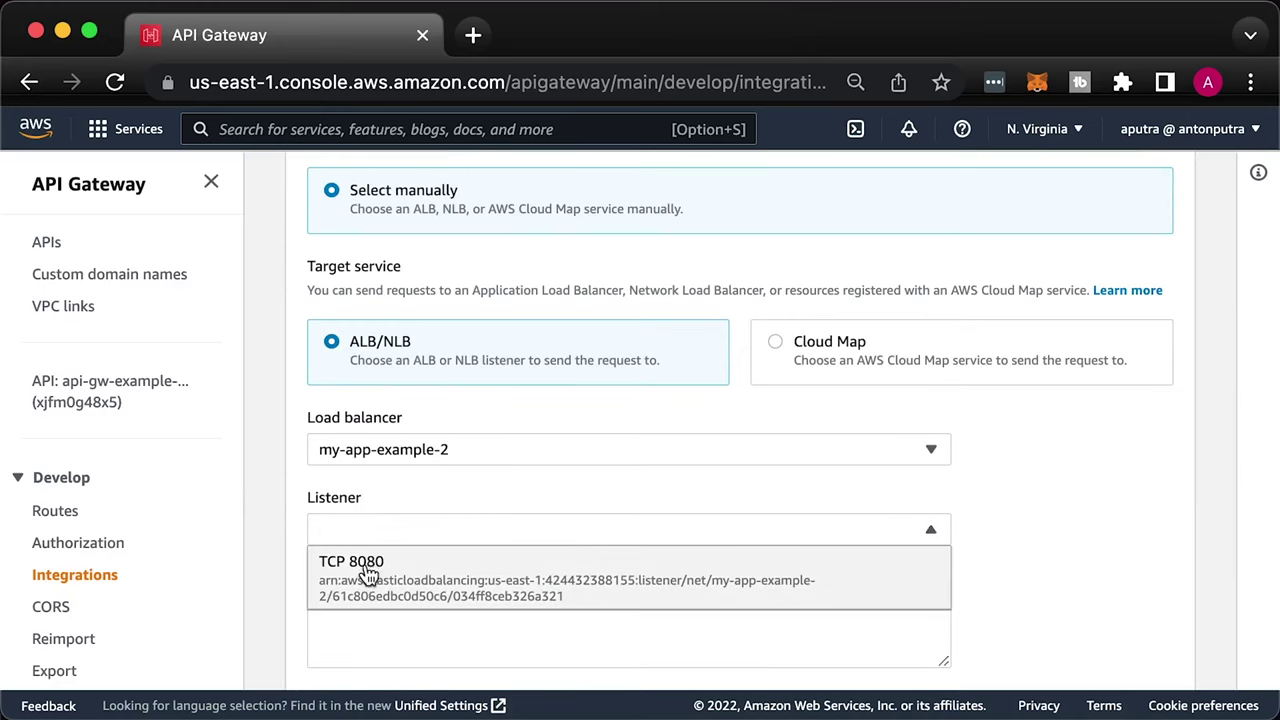
{"action": "left_click", "coordinate": [366, 564]}
Review the integration's advanced settings, choose the my-app-example-2 VPC link, and create the integration
{"action": "scroll", "coordinate": [275, 552], "scroll_direction": "down", "scroll_amount": 5}
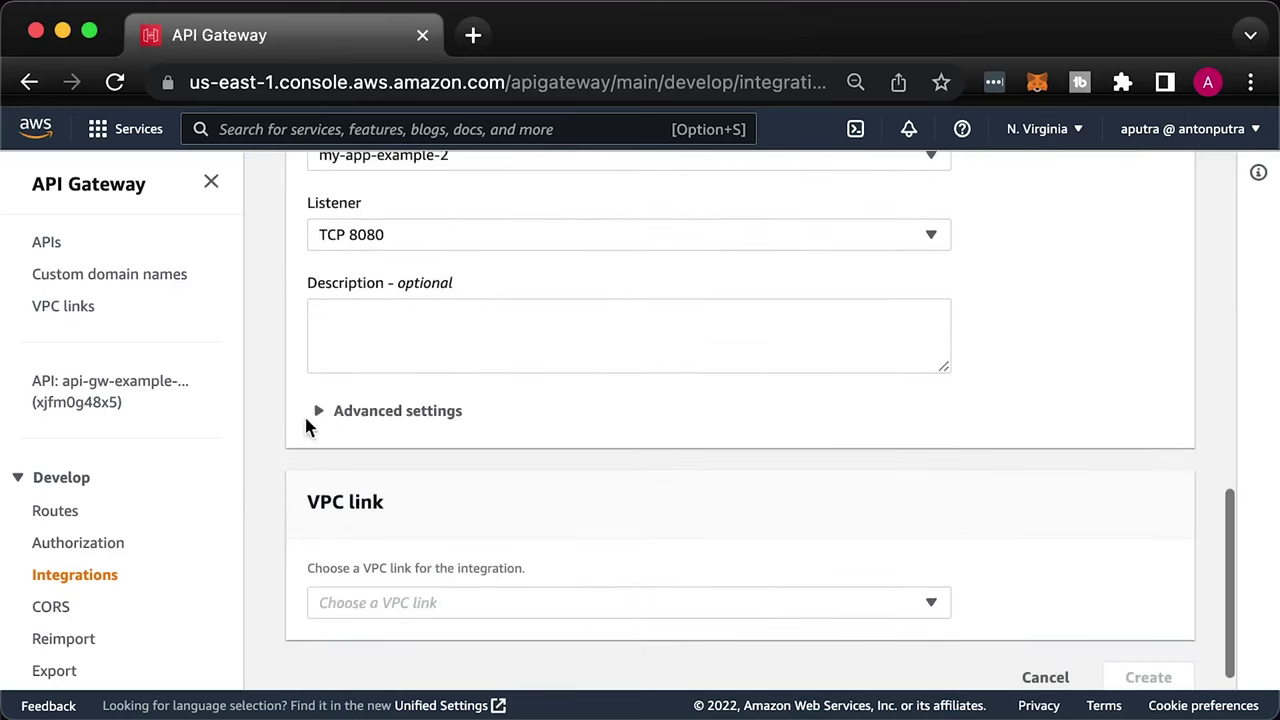
{"action": "left_click", "coordinate": [317, 412]}
{"action": "scroll", "coordinate": [252, 508], "scroll_direction": "down", "scroll_amount": 5}
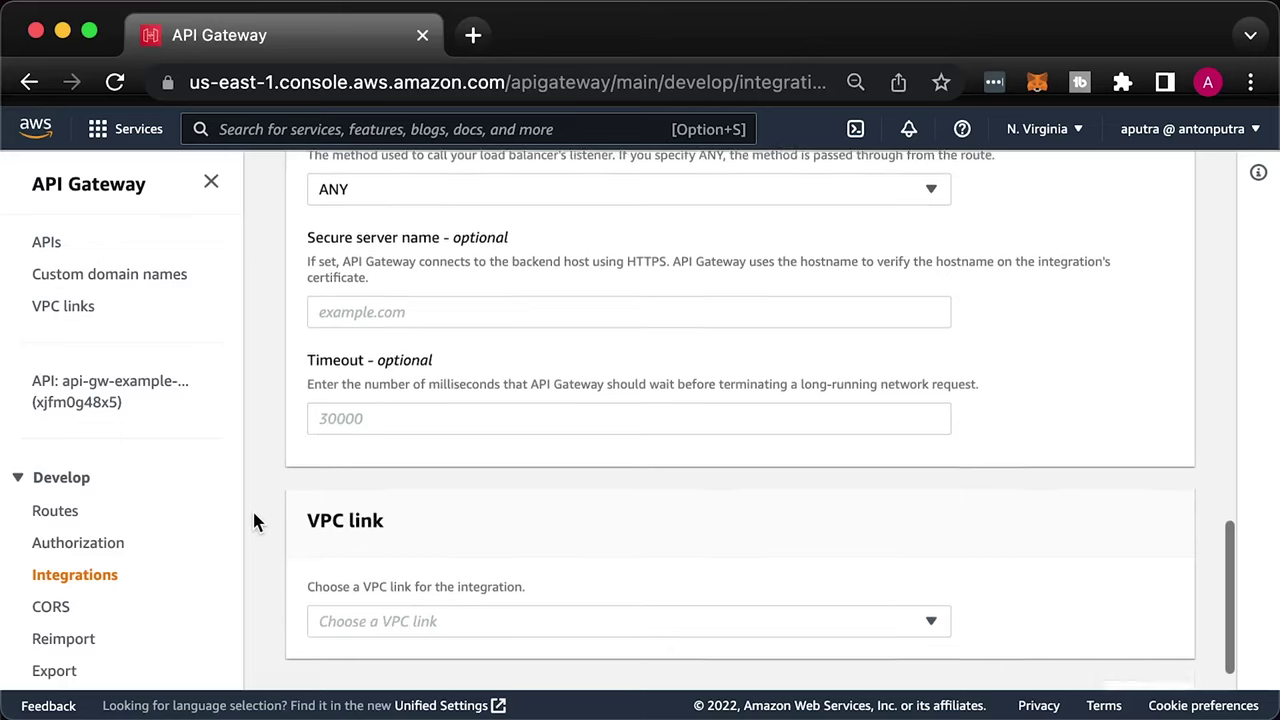
{"action": "left_click", "coordinate": [363, 575]}
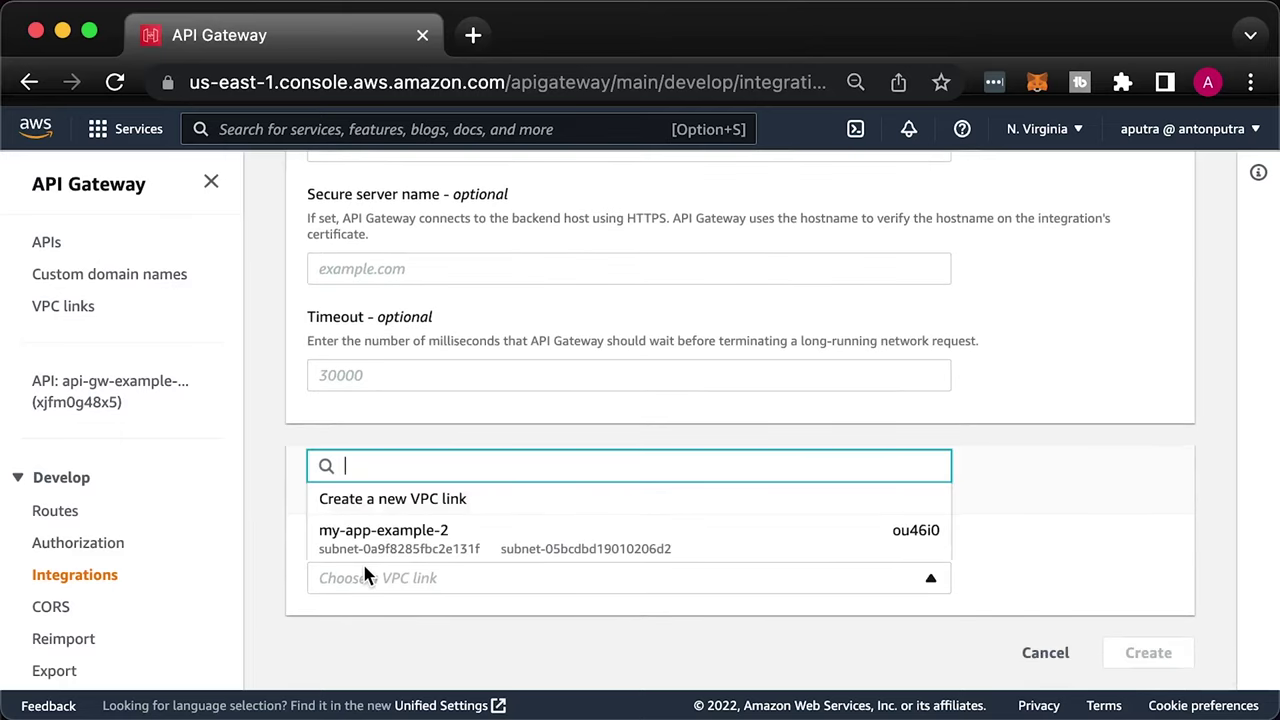
{"action": "left_click", "coordinate": [433, 542]}
{"action": "left_click", "coordinate": [1140, 652]}
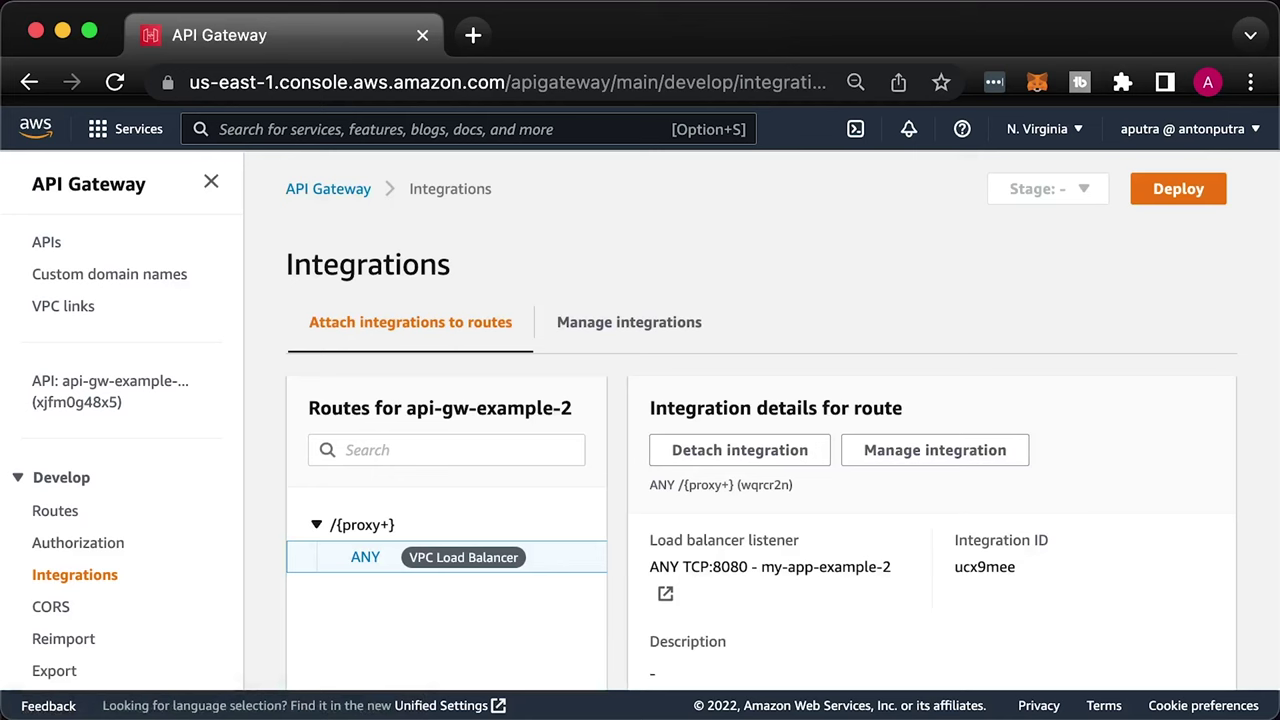
Find and open AWS Certificate Manager and start a request for a public certificate
{"action": "left_click", "coordinate": [487, 129]}
{"action": "type", "text": "acm"}
{"action": "key", "text": "Return"}
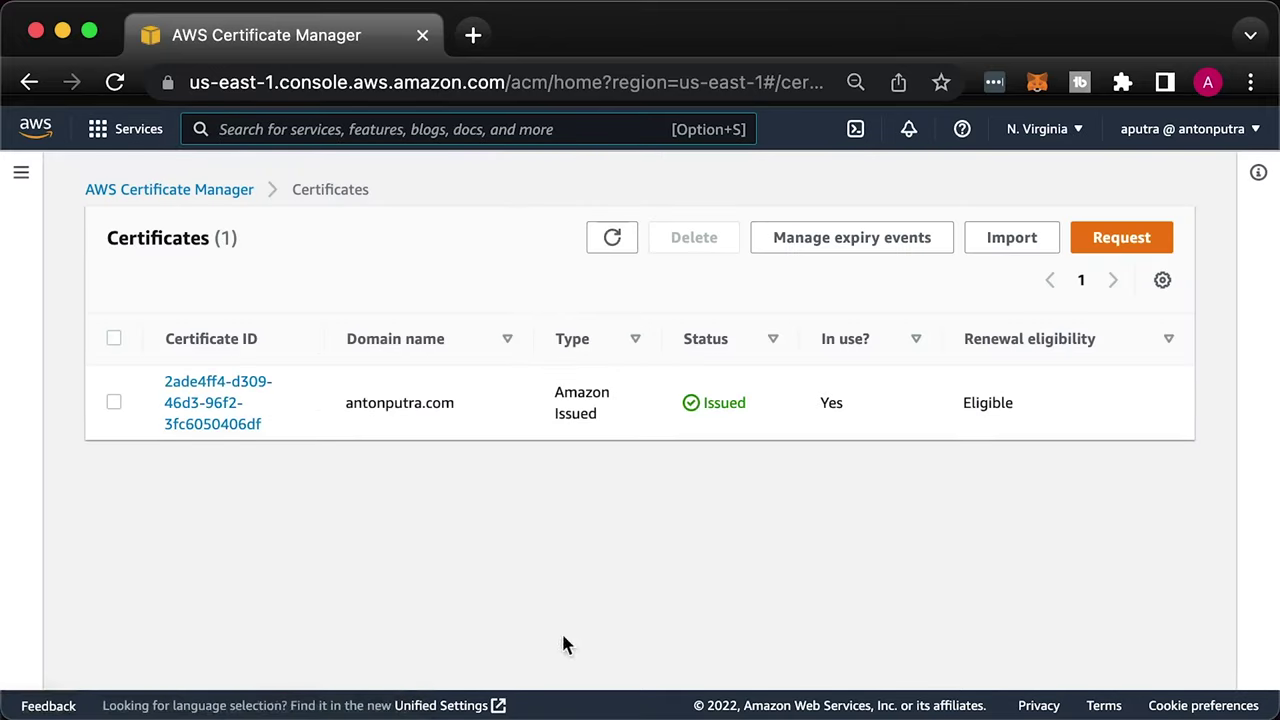
{"action": "key", "text": "alt+s"}
{"action": "left_click", "coordinate": [1123, 249]}
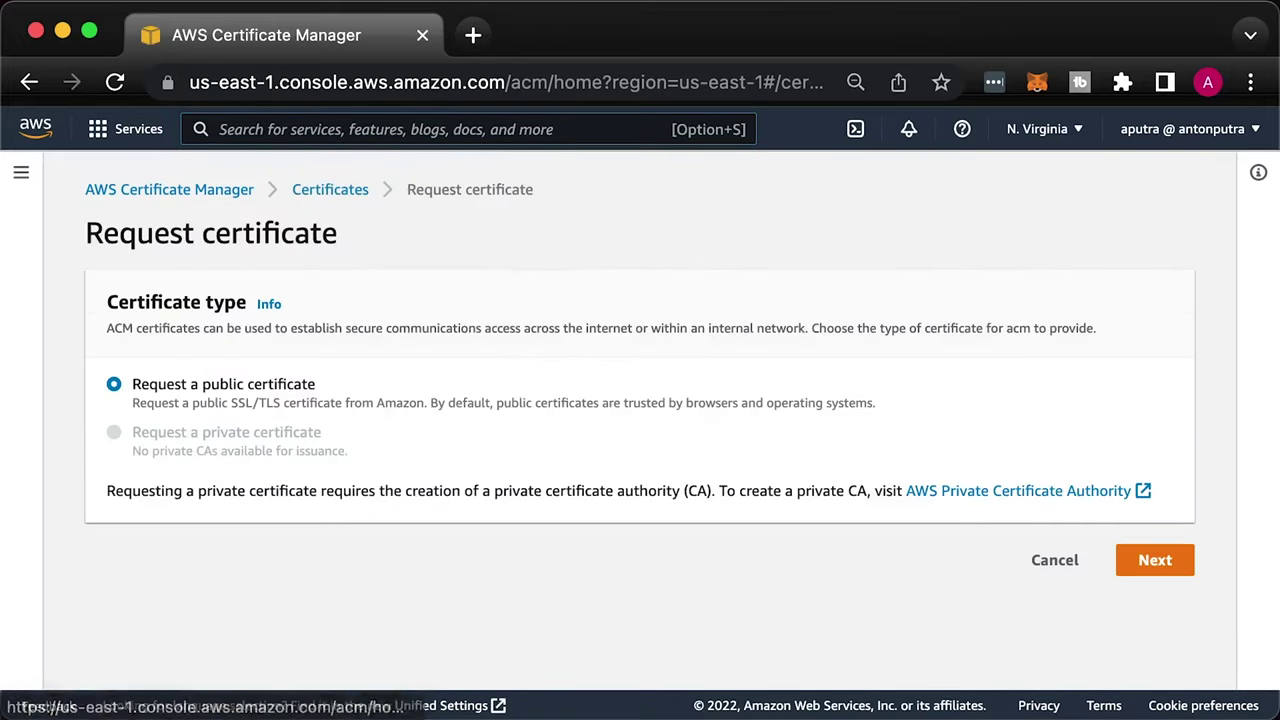
{"action": "left_click", "coordinate": [1158, 561]}
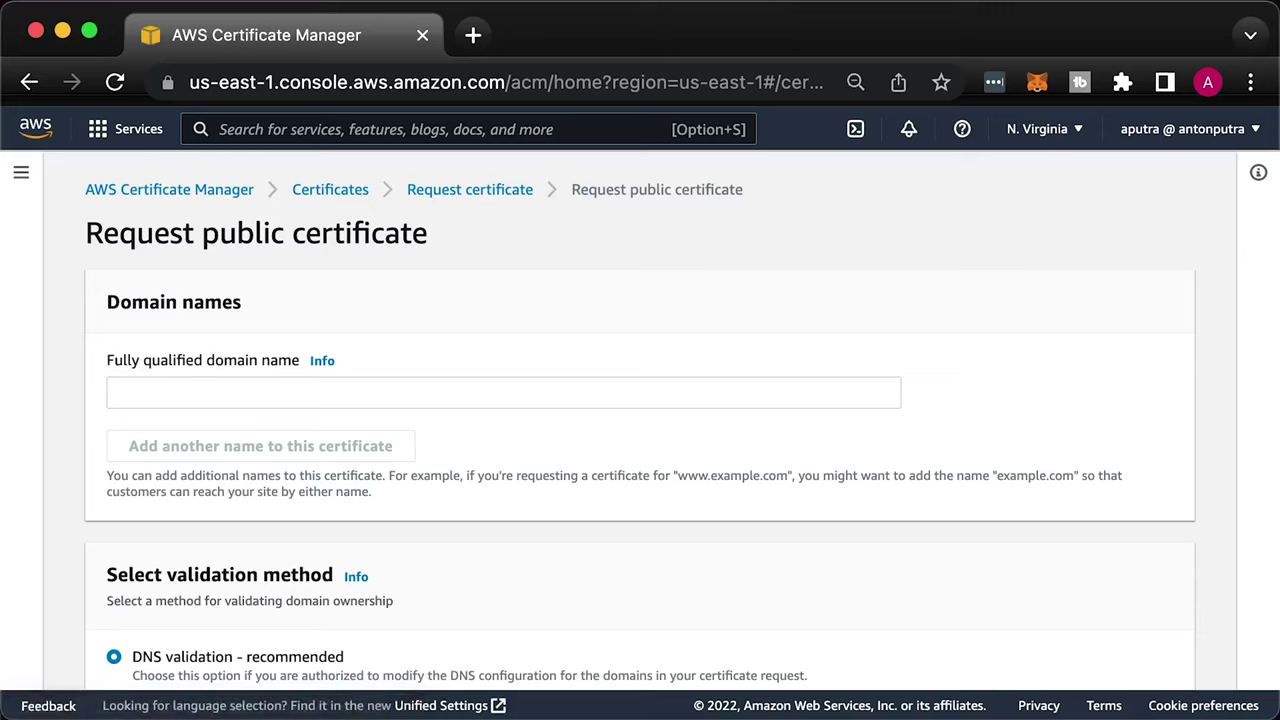
Request the certificate for api.antonputra.com with DNS validation and refresh the certificate list
{"action": "left_click", "coordinate": [597, 391]}
{"action": "type", "text": "api.antonputra.com"}
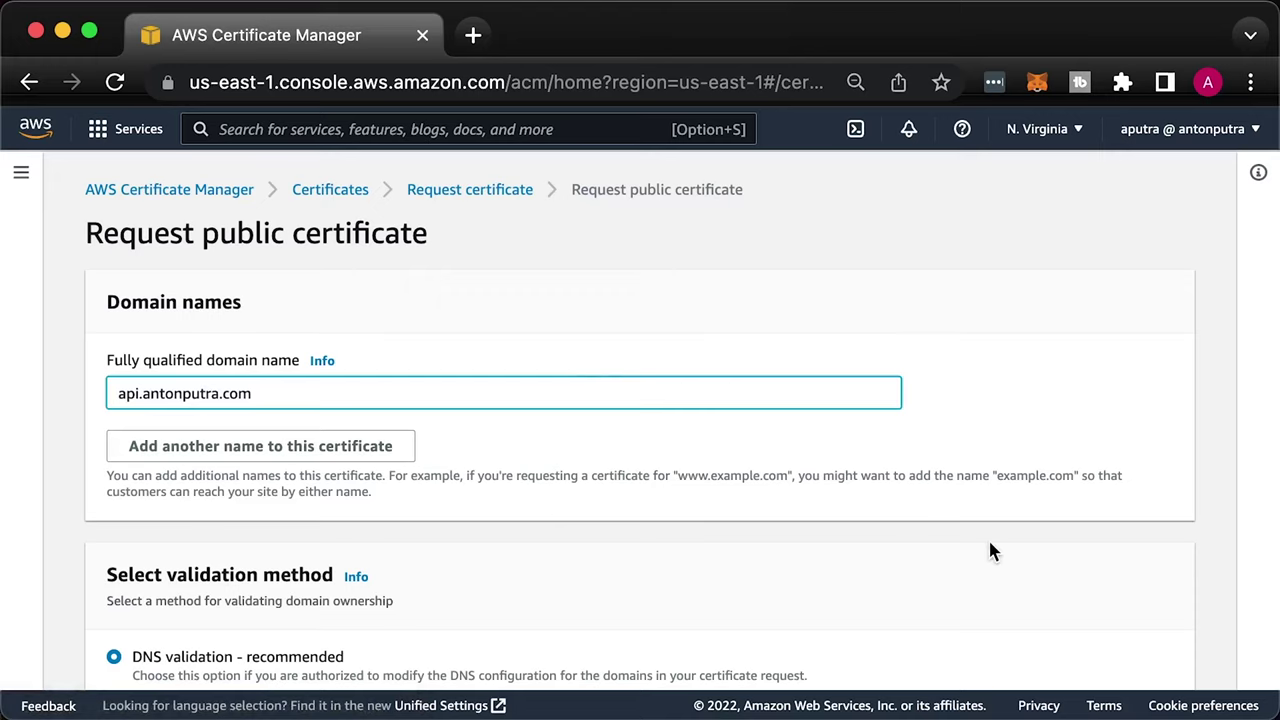
{"action": "scroll", "coordinate": [990, 550], "scroll_direction": "down", "scroll_amount": 8}
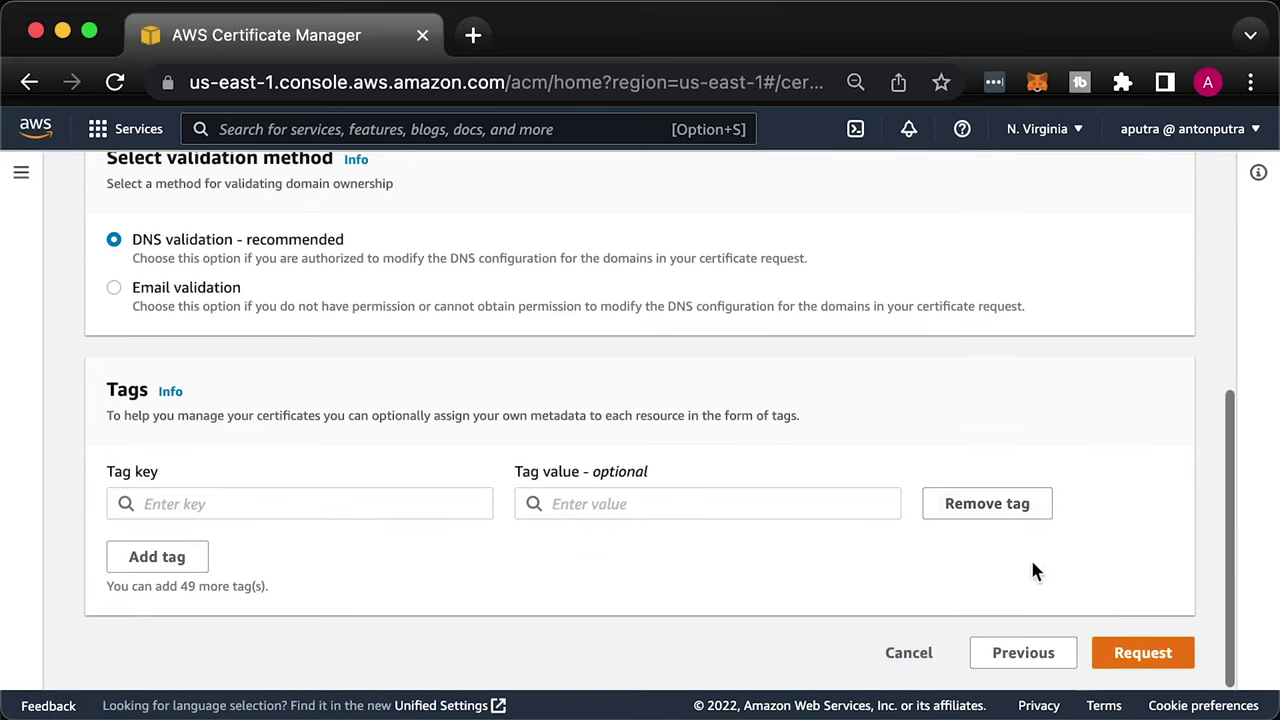
{"action": "left_click", "coordinate": [1140, 653]}
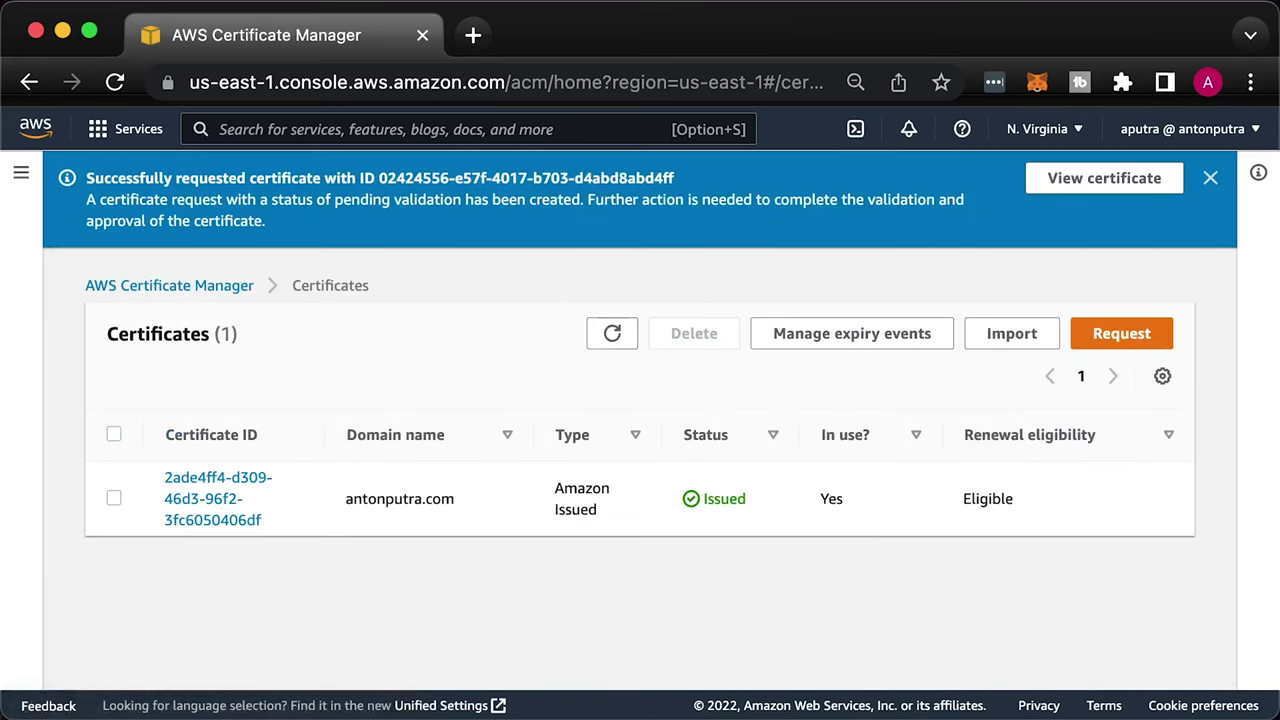
{"action": "left_click", "coordinate": [612, 333]}
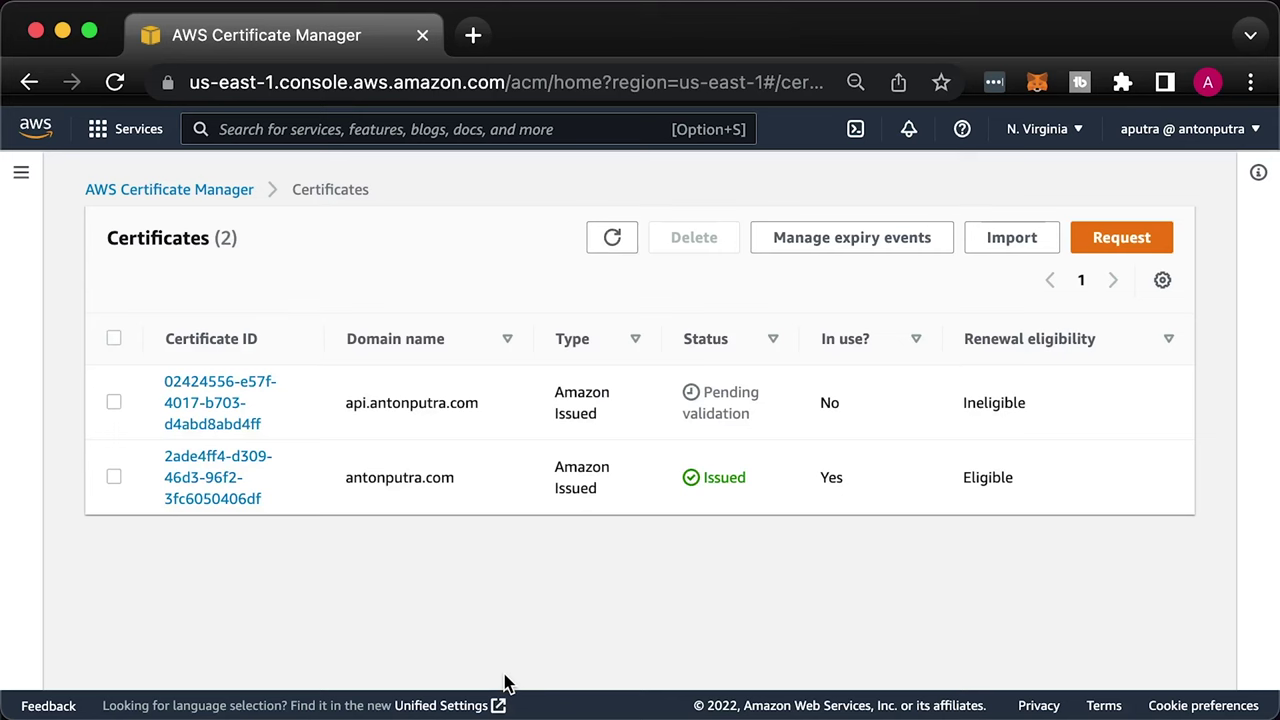
Create the Route 53 validation records for the pending api.antonputra.com certificate and return to the certificate list
{"action": "left_click", "coordinate": [240, 422]}
{"action": "key", "text": "super+r"}
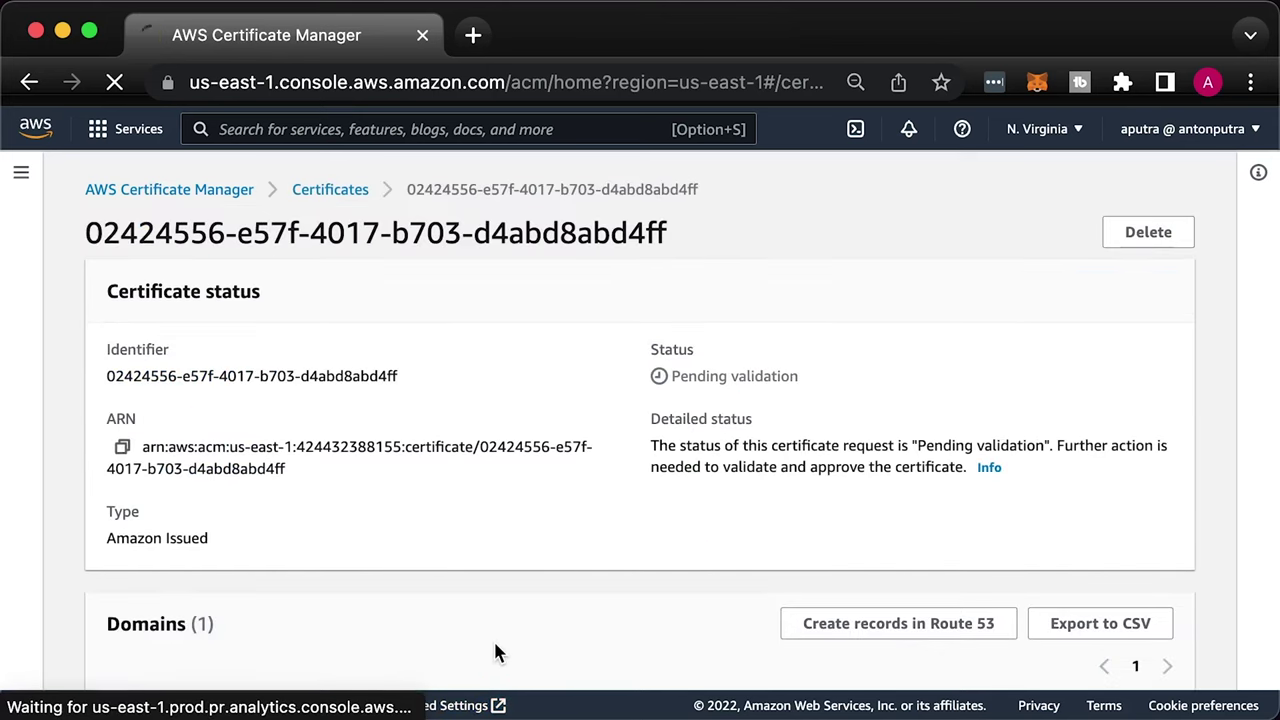
{"action": "scroll", "coordinate": [684, 645], "scroll_direction": "down", "scroll_amount": 5}
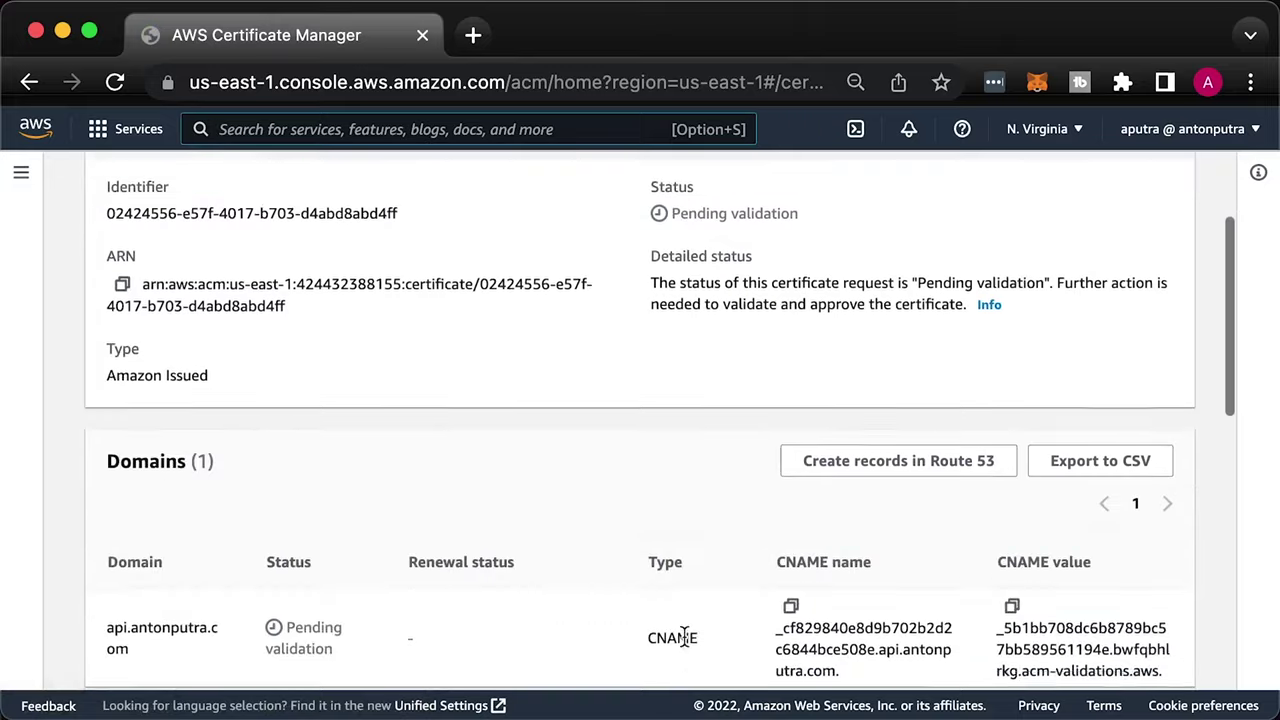
{"action": "left_click", "coordinate": [872, 425]}
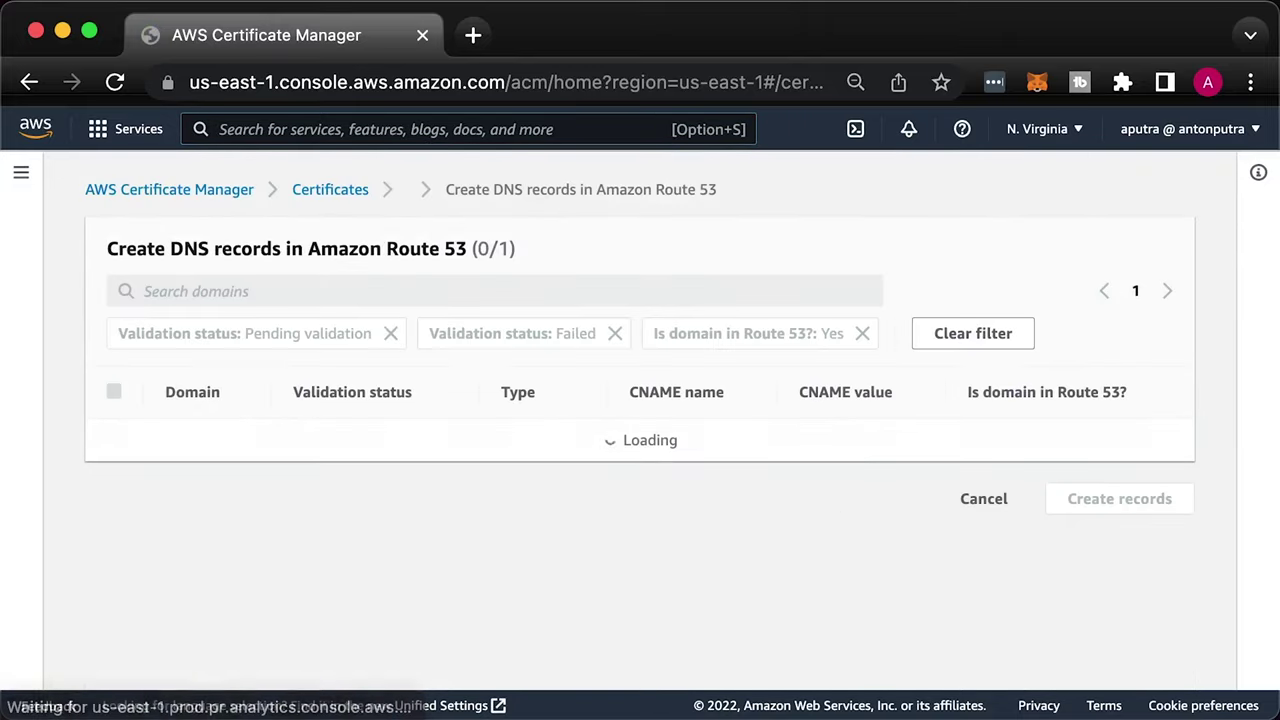
{"action": "left_click", "coordinate": [1105, 572]}
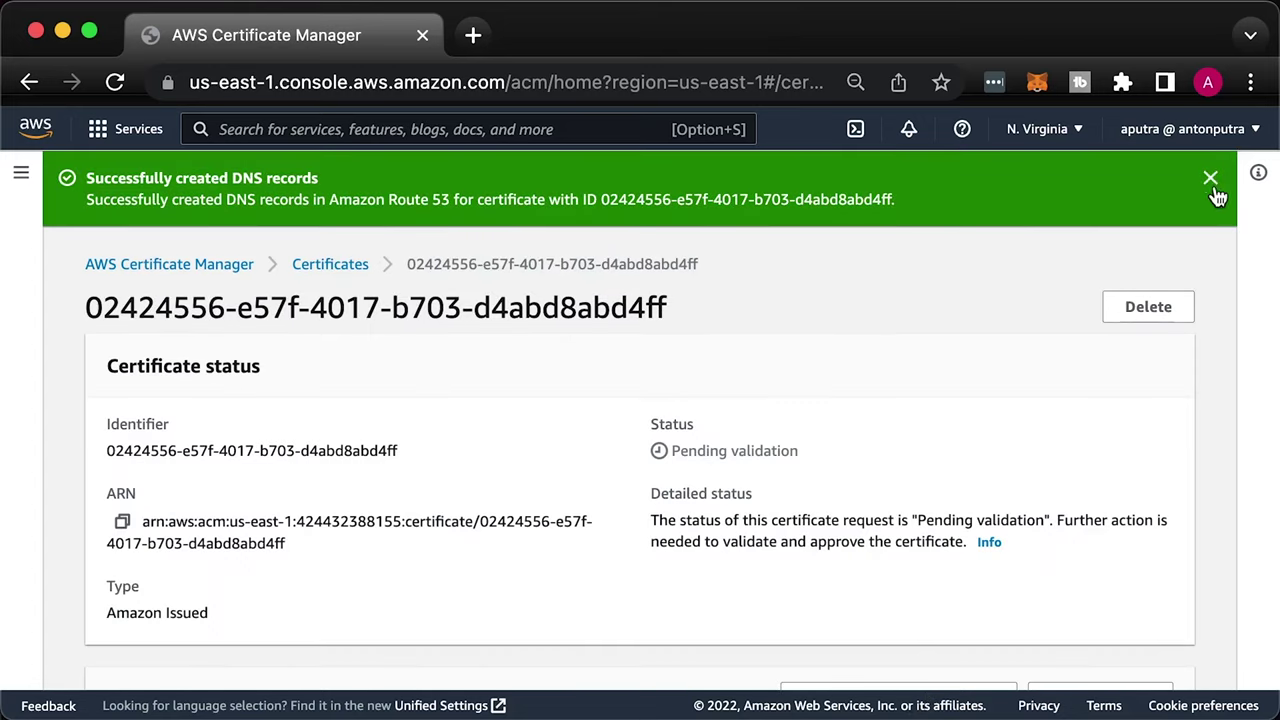
{"action": "left_click", "coordinate": [1211, 180]}
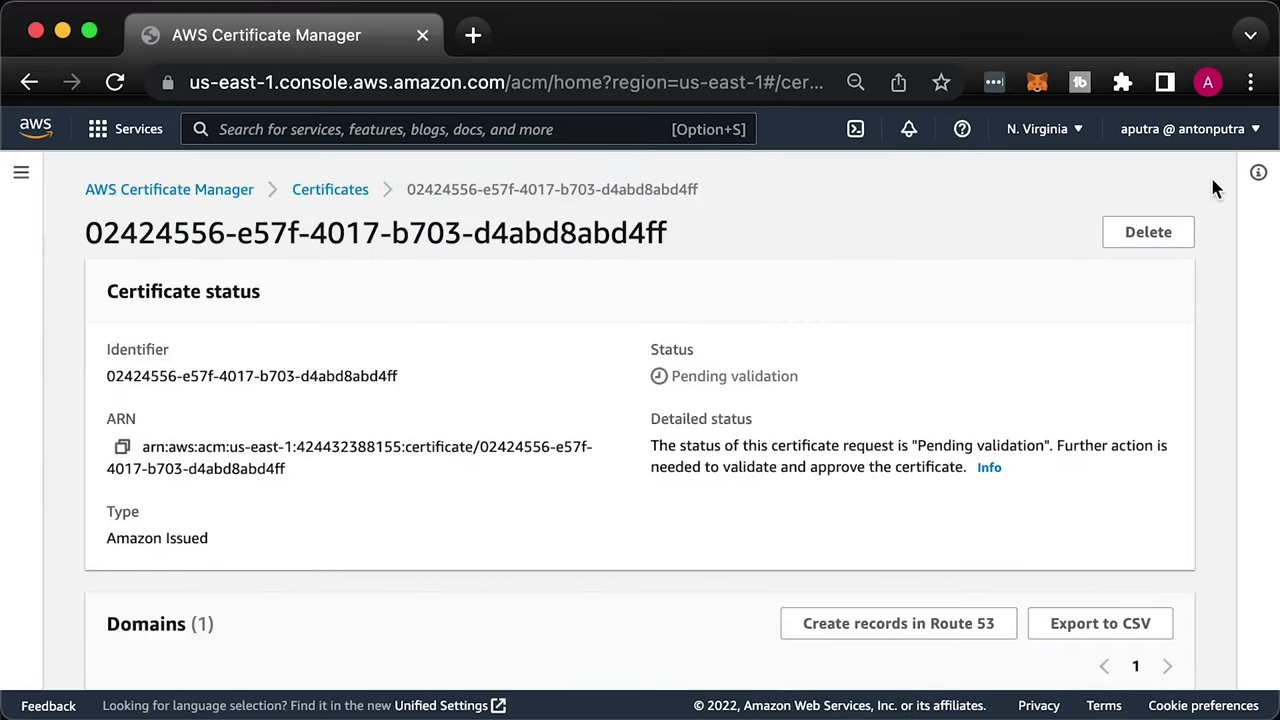
{"action": "left_click", "coordinate": [322, 195]}
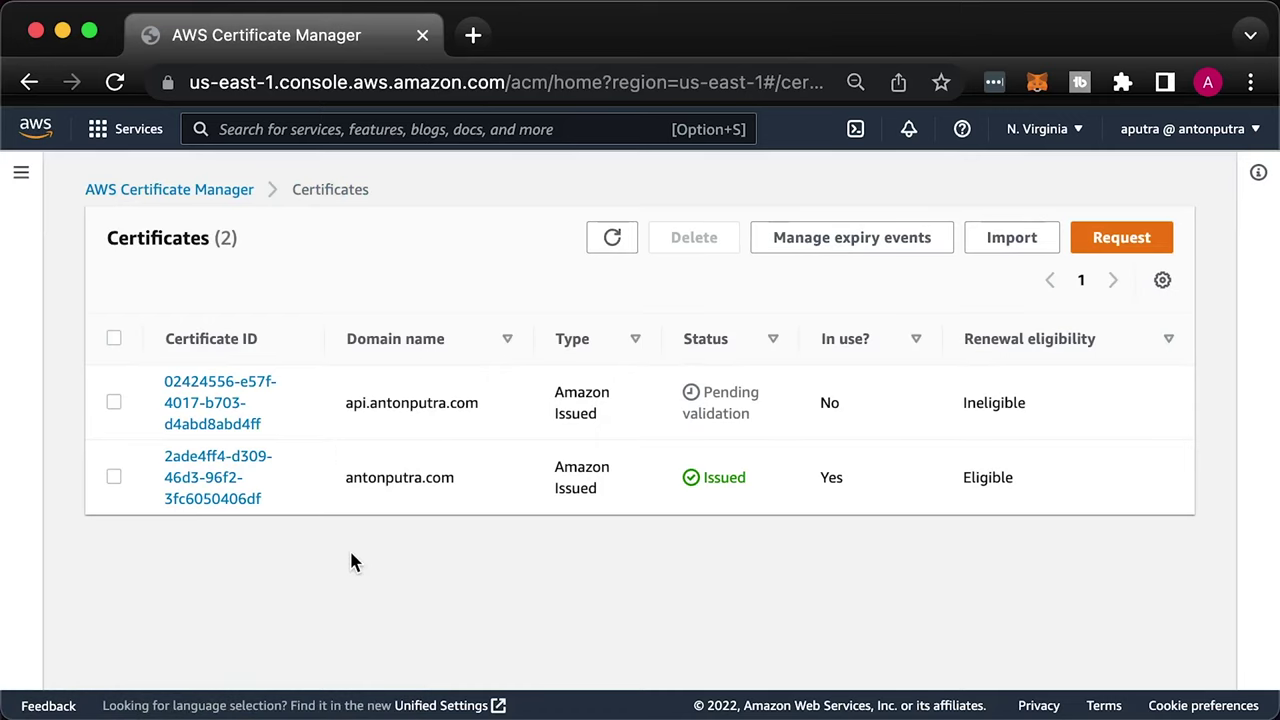
Review the antonputra.com hosted zone's records in Route 53 in a duplicate tab, and refresh the certificate list in Certificate Manager
{"action": "right_click", "coordinate": [330, 51]}
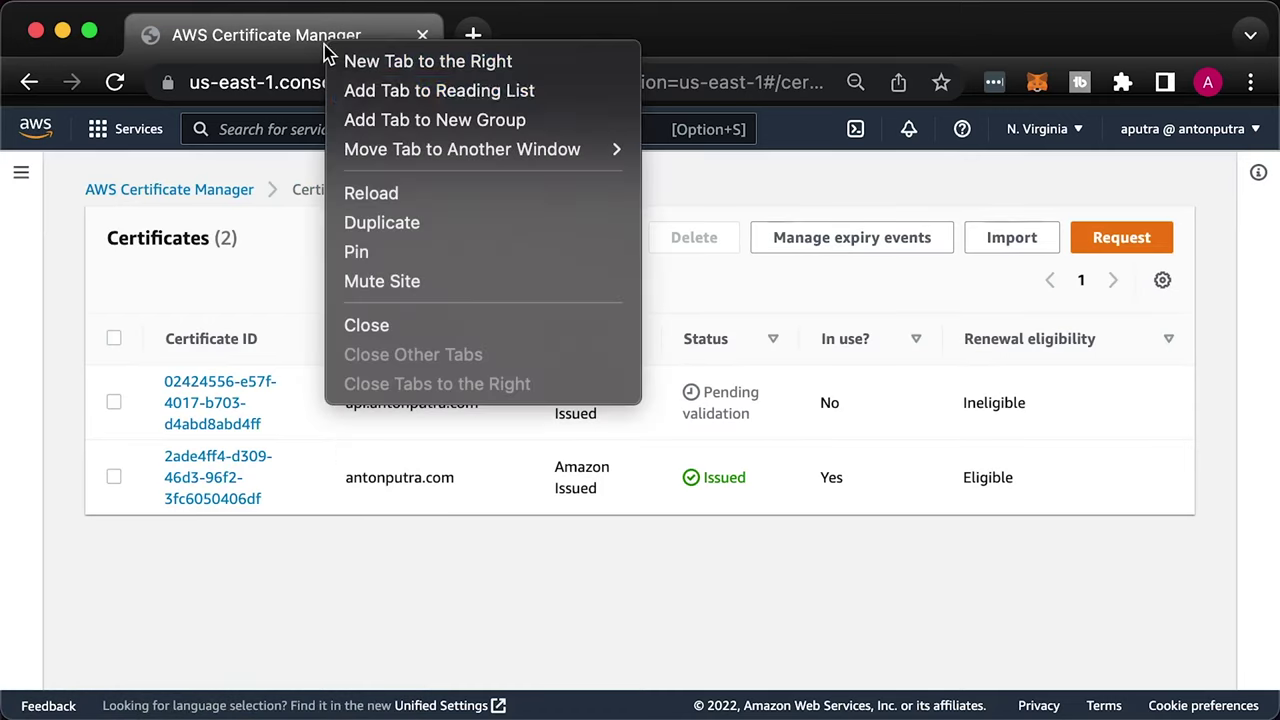
{"action": "left_click", "coordinate": [381, 223]}
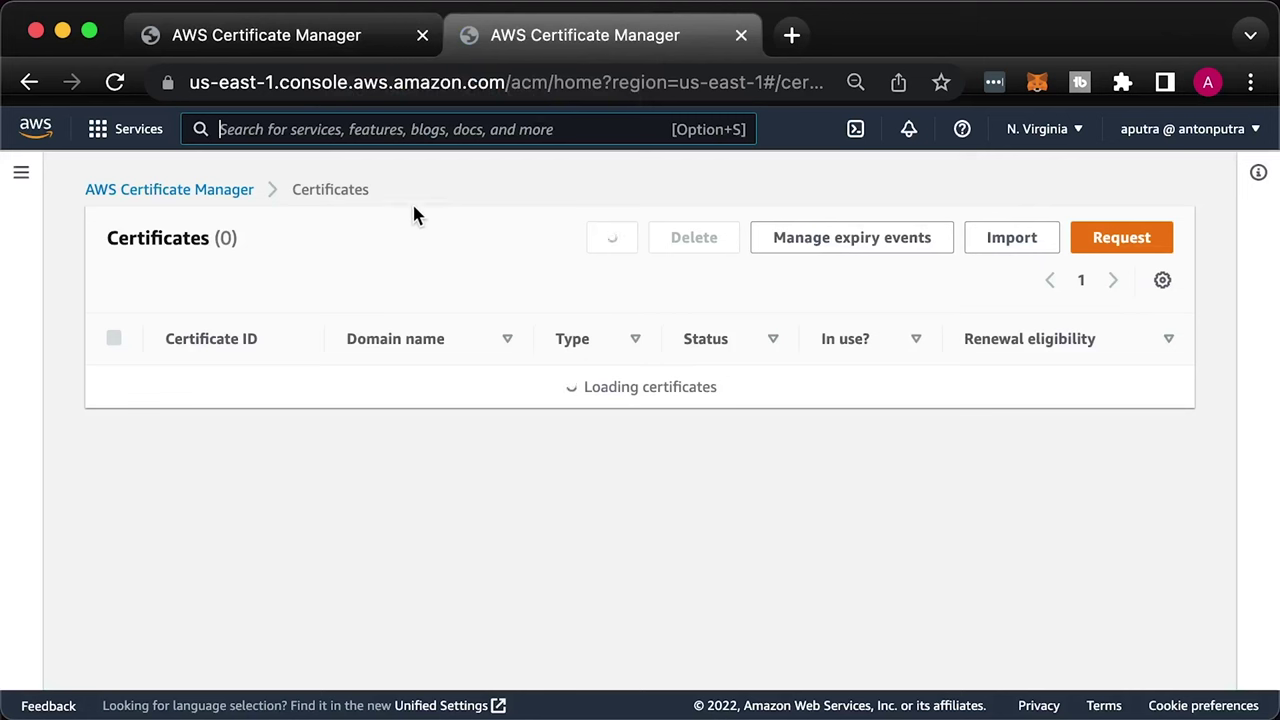
{"action": "type", "text": "route53"}
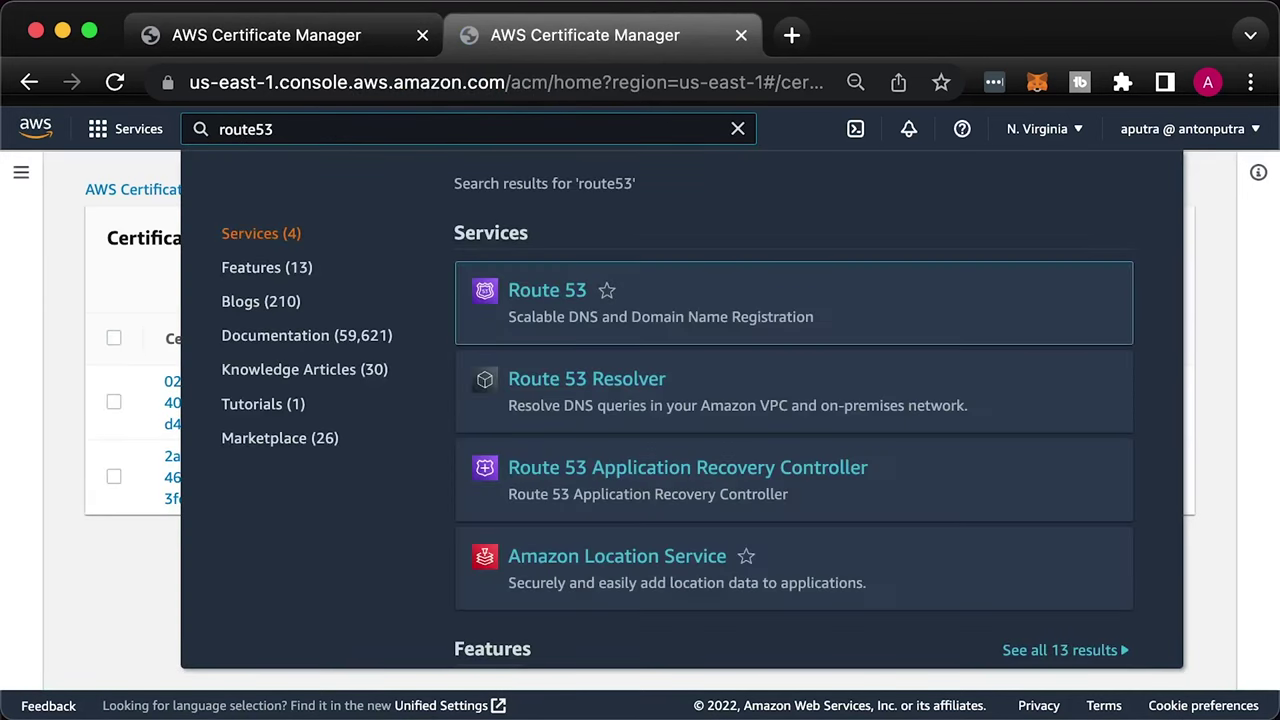
{"action": "key", "text": "Return"}
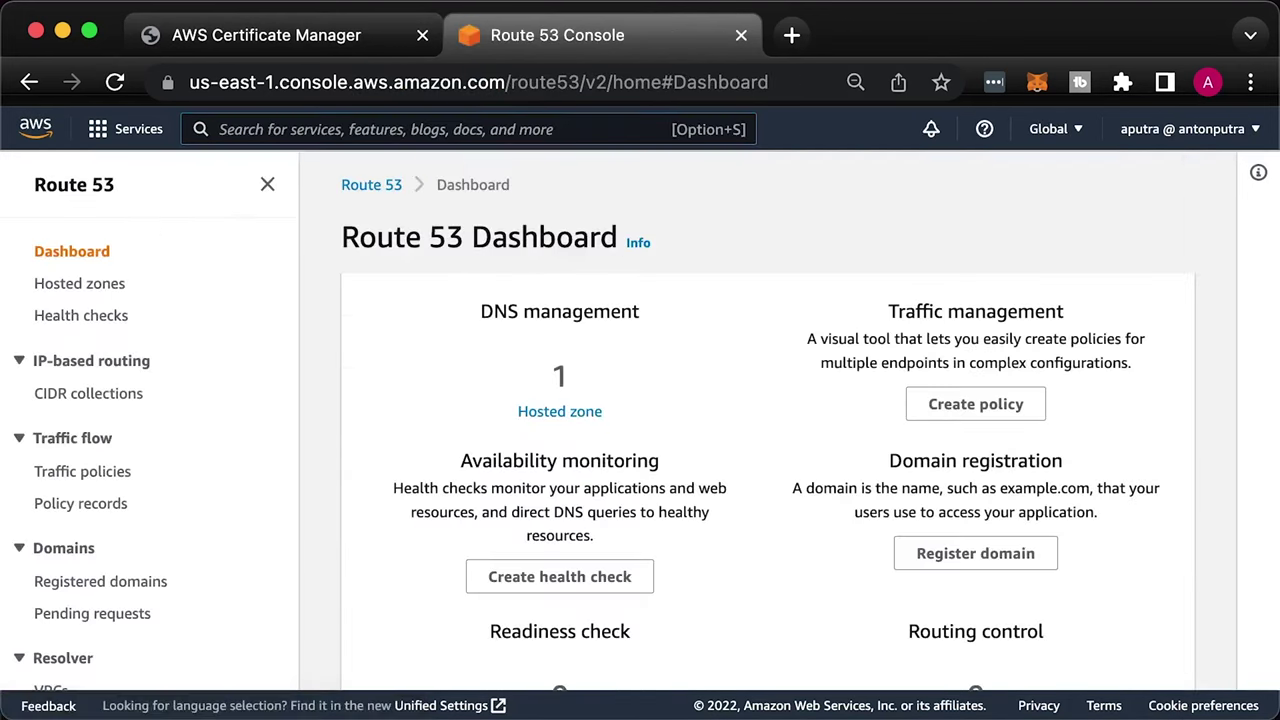
{"action": "left_click", "coordinate": [559, 411]}
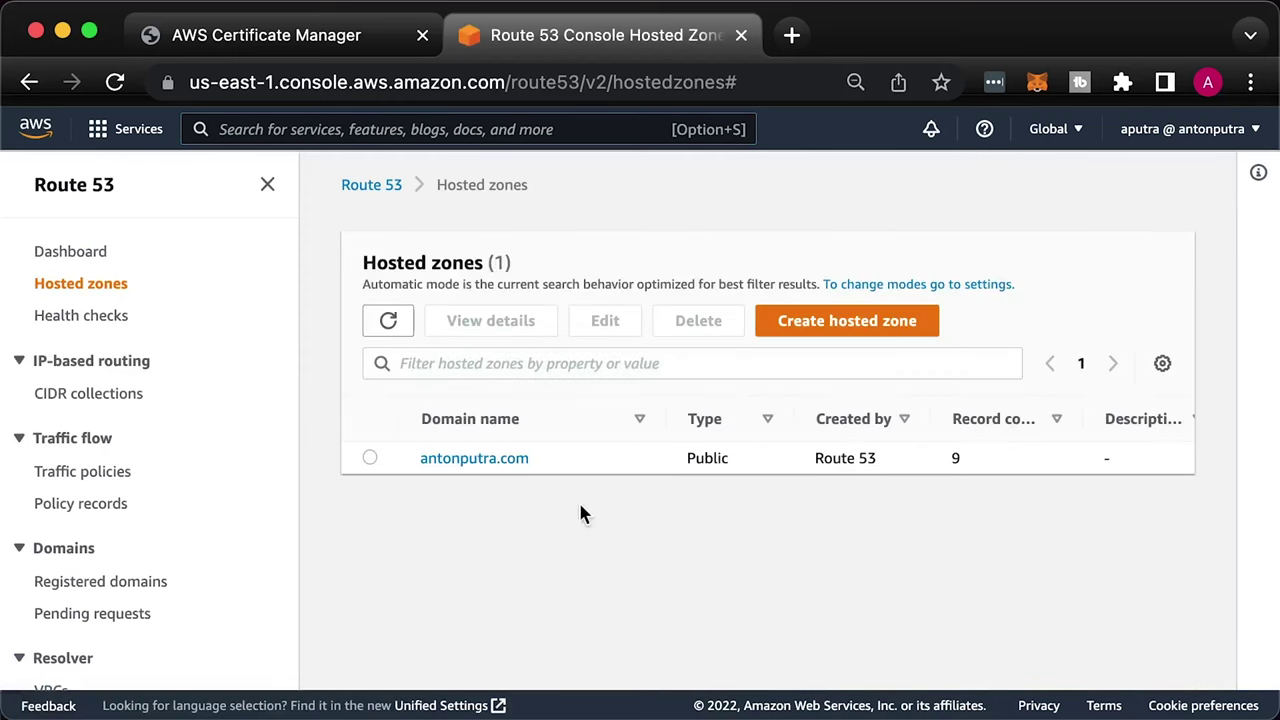
{"action": "left_click", "coordinate": [520, 460]}
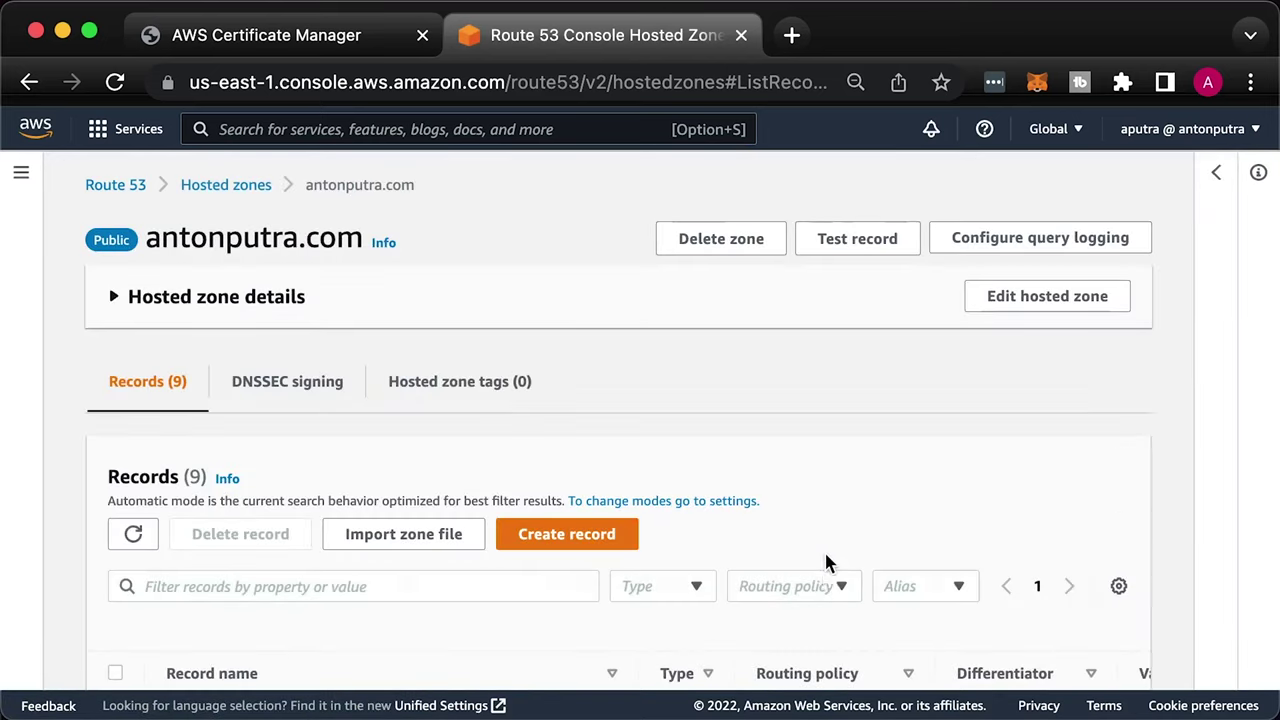
{"action": "scroll", "coordinate": [826, 555], "scroll_direction": "down", "scroll_amount": 5}
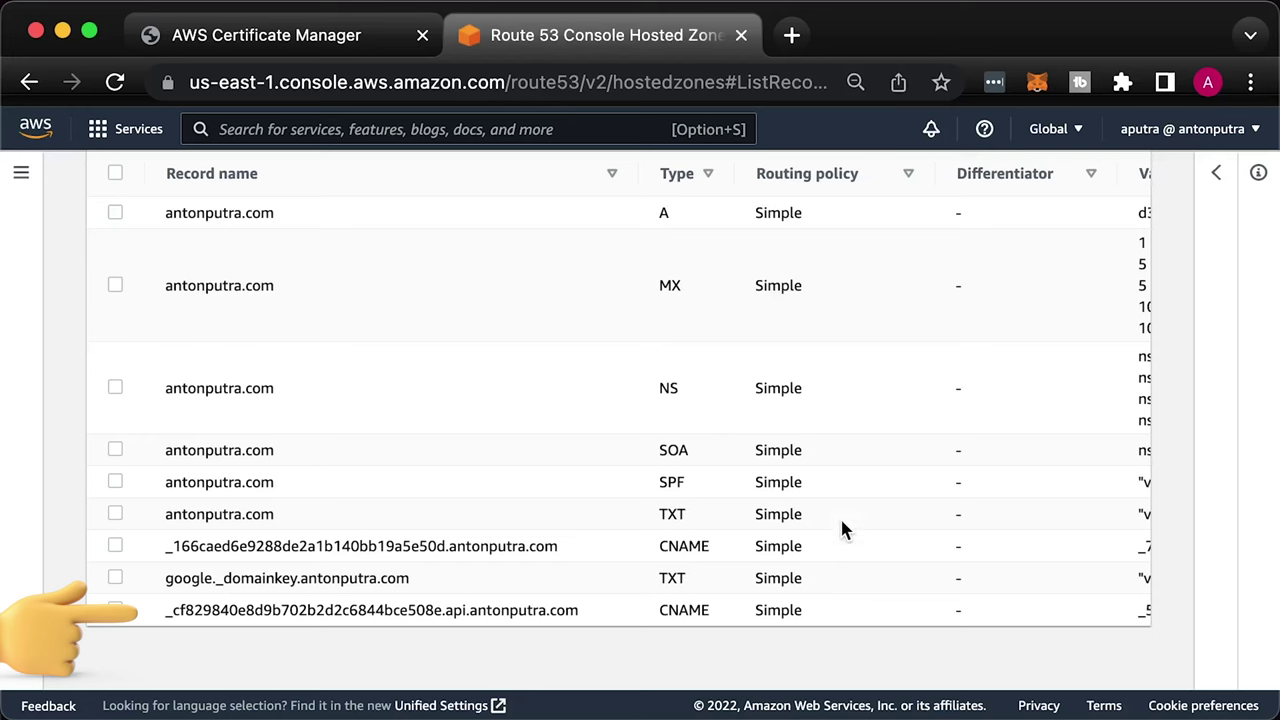
{"action": "left_click", "coordinate": [338, 52]}
{"action": "left_click", "coordinate": [612, 237]}
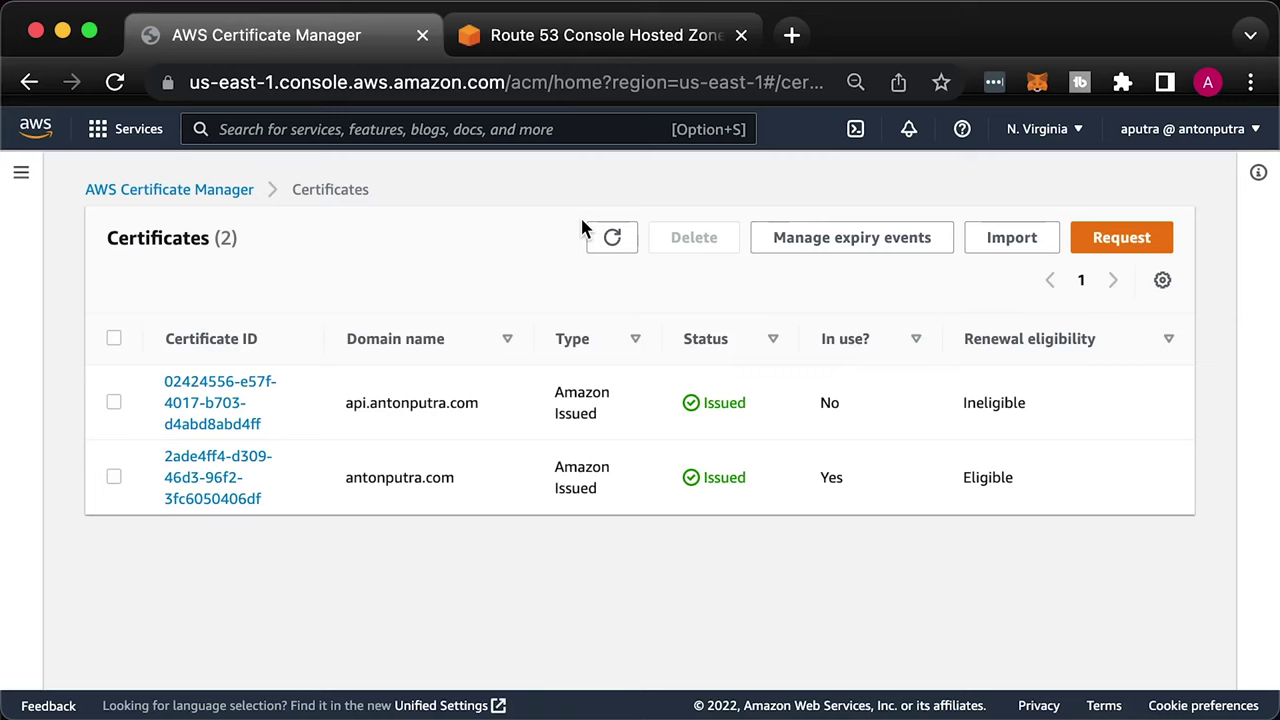
Open API Gateway's custom domain names and start creating a new domain name
{"action": "left_click", "coordinate": [503, 128]}
{"action": "type", "text": "api"}
{"action": "key", "text": "Return"}
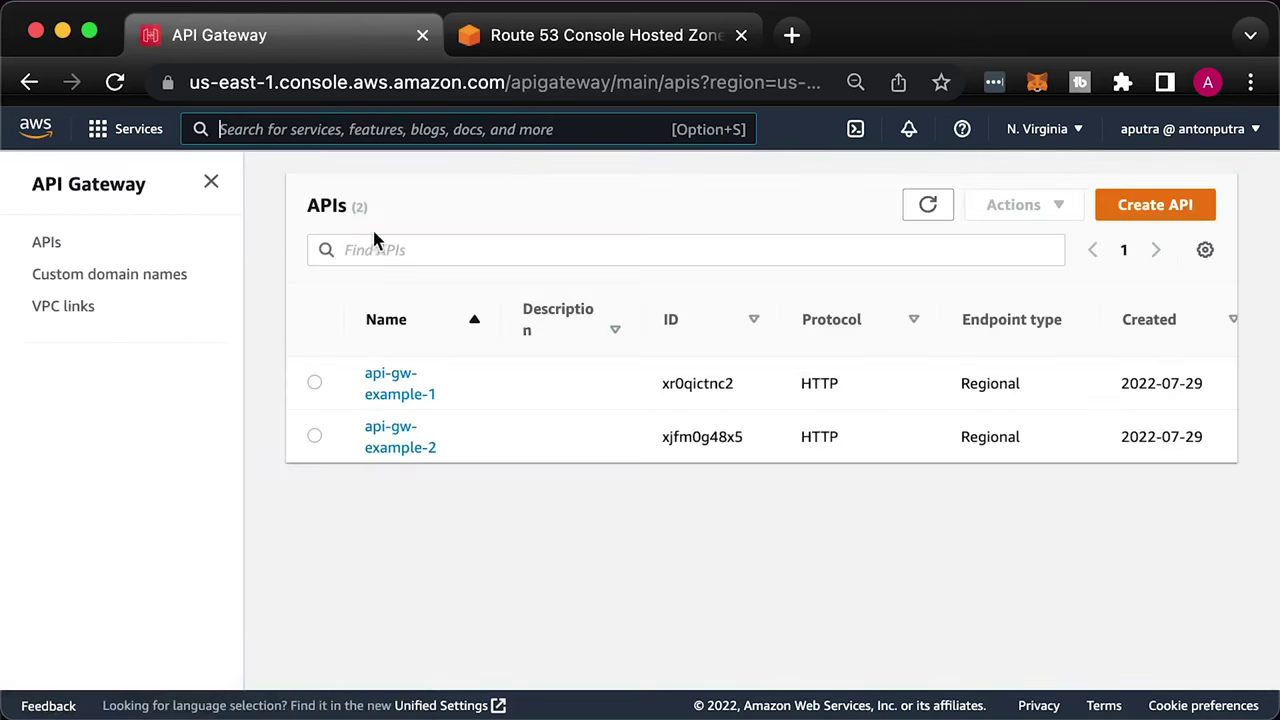
{"action": "left_click", "coordinate": [160, 280]}
{"action": "left_click", "coordinate": [536, 321]}
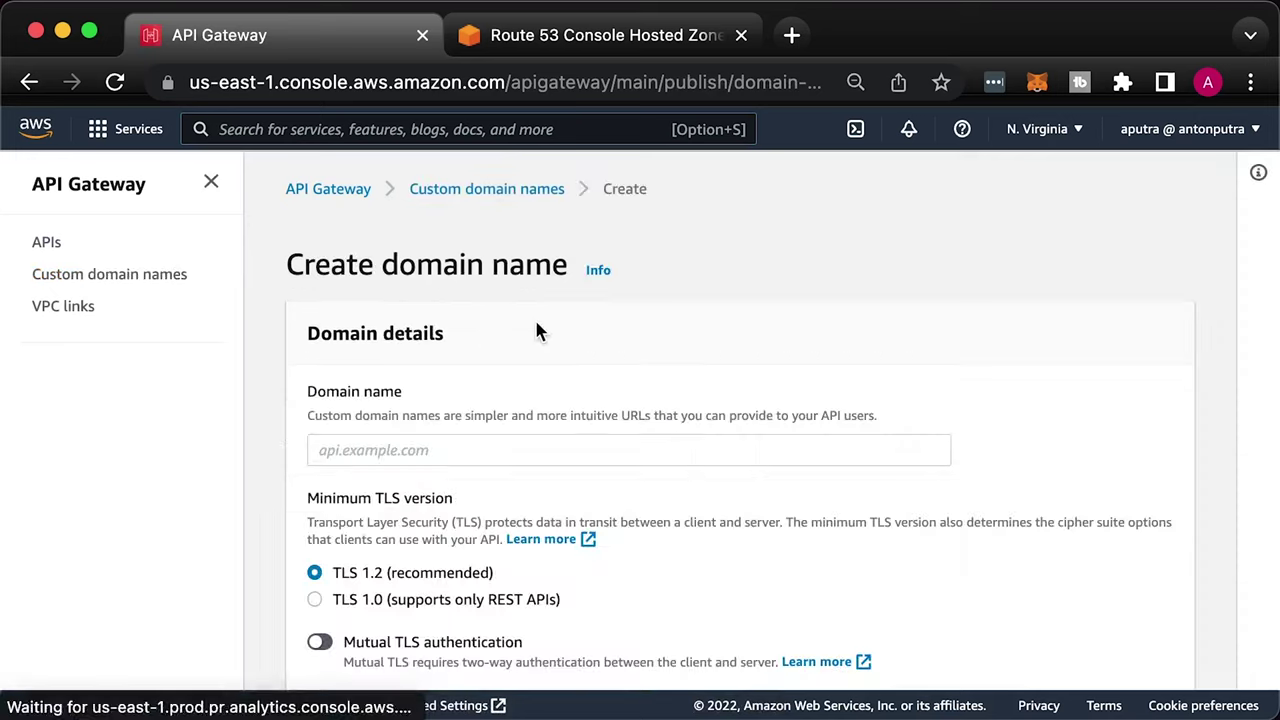
Create the custom domain name api.antonputra.com with the api.antonputra.com ACM certificate, keeping TLS 1.2 and the Regional endpoint type
{"action": "left_click", "coordinate": [500, 451]}
{"action": "type", "text": "api.antonputra.com"}
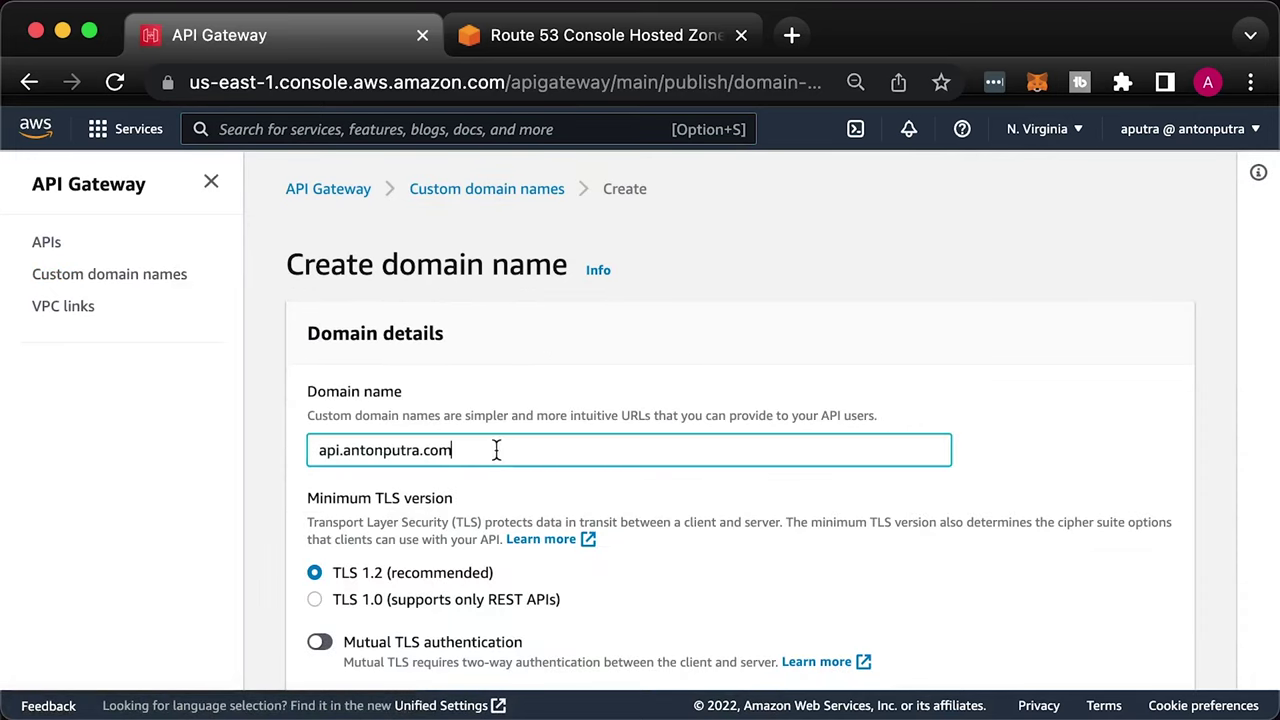
{"action": "left_click", "coordinate": [1064, 405]}
{"action": "scroll", "coordinate": [1066, 440], "scroll_direction": "down", "scroll_amount": 3}
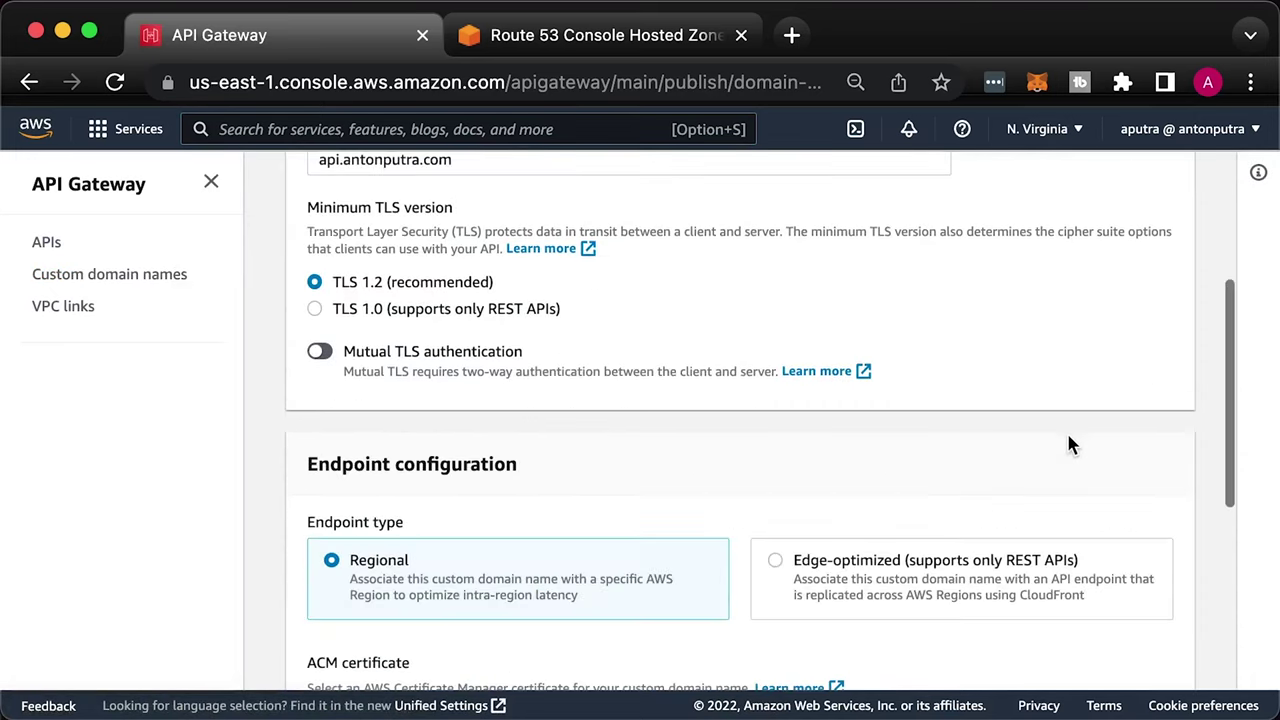
{"action": "scroll", "coordinate": [1066, 450], "scroll_direction": "down", "scroll_amount": 3}
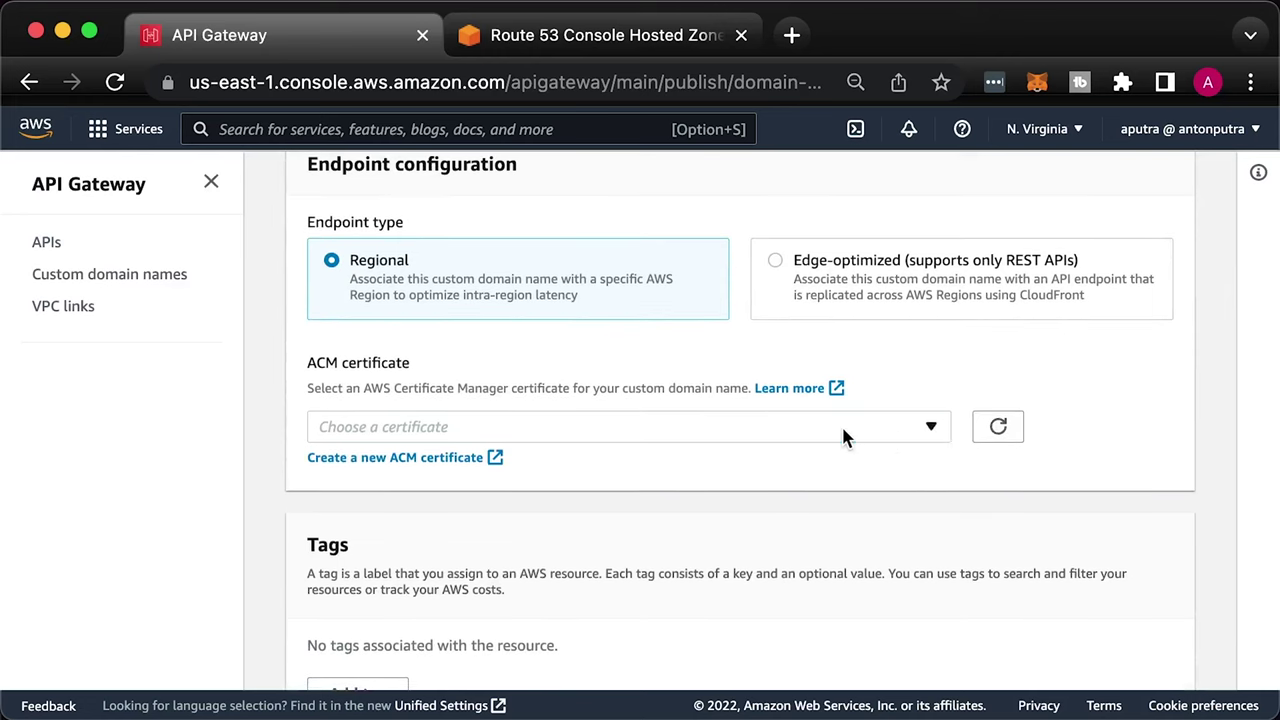
{"action": "left_click", "coordinate": [838, 430]}
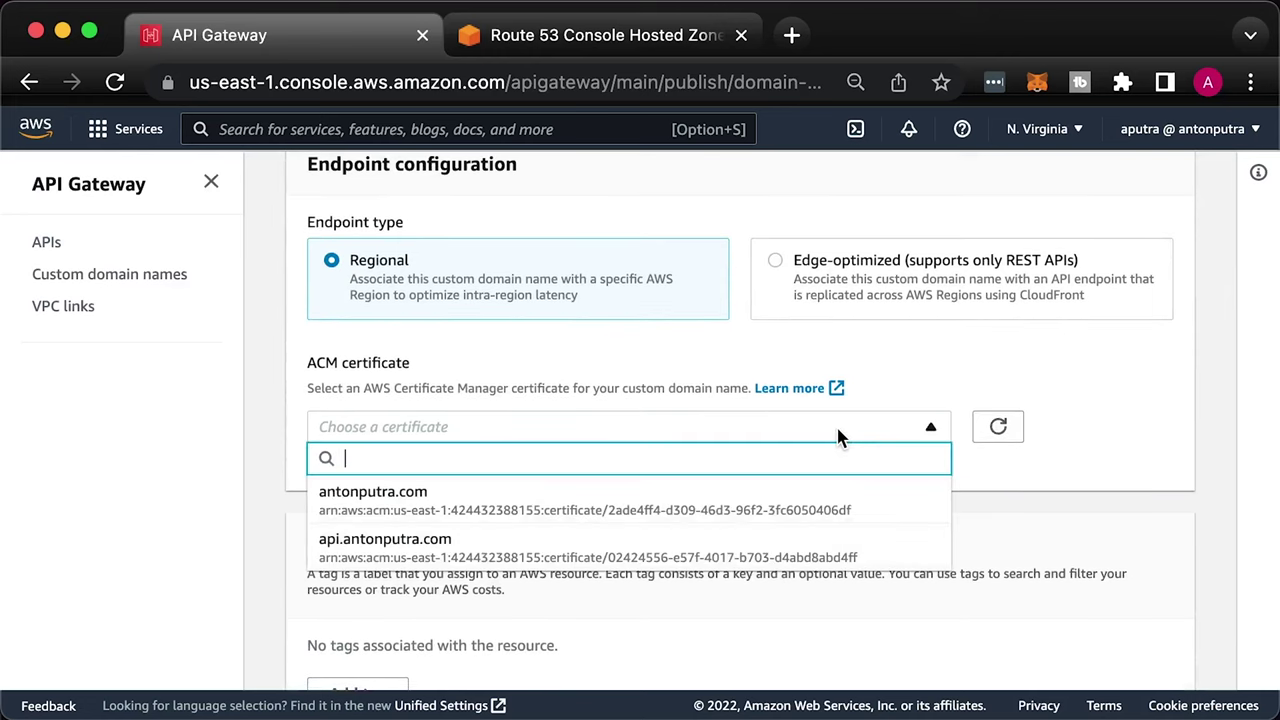
{"action": "left_click", "coordinate": [655, 553]}
{"action": "scroll", "coordinate": [736, 545], "scroll_direction": "down", "scroll_amount": 2}
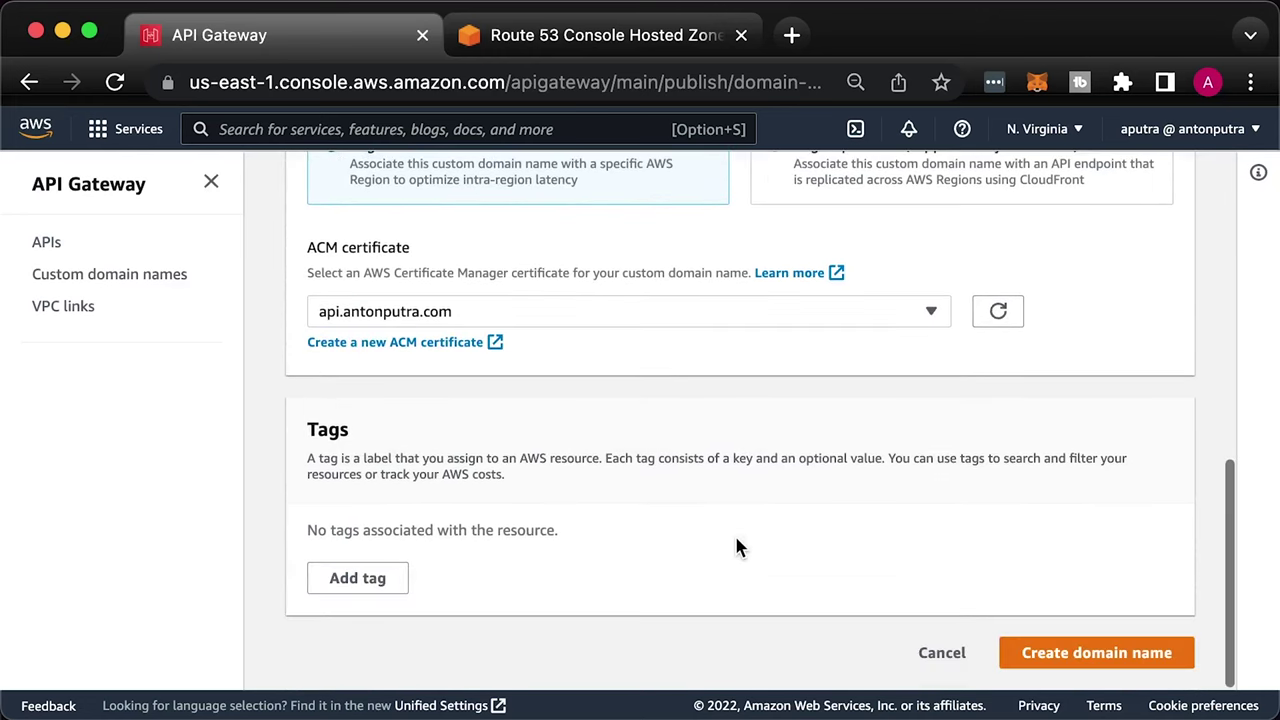
{"action": "left_click", "coordinate": [1126, 656]}
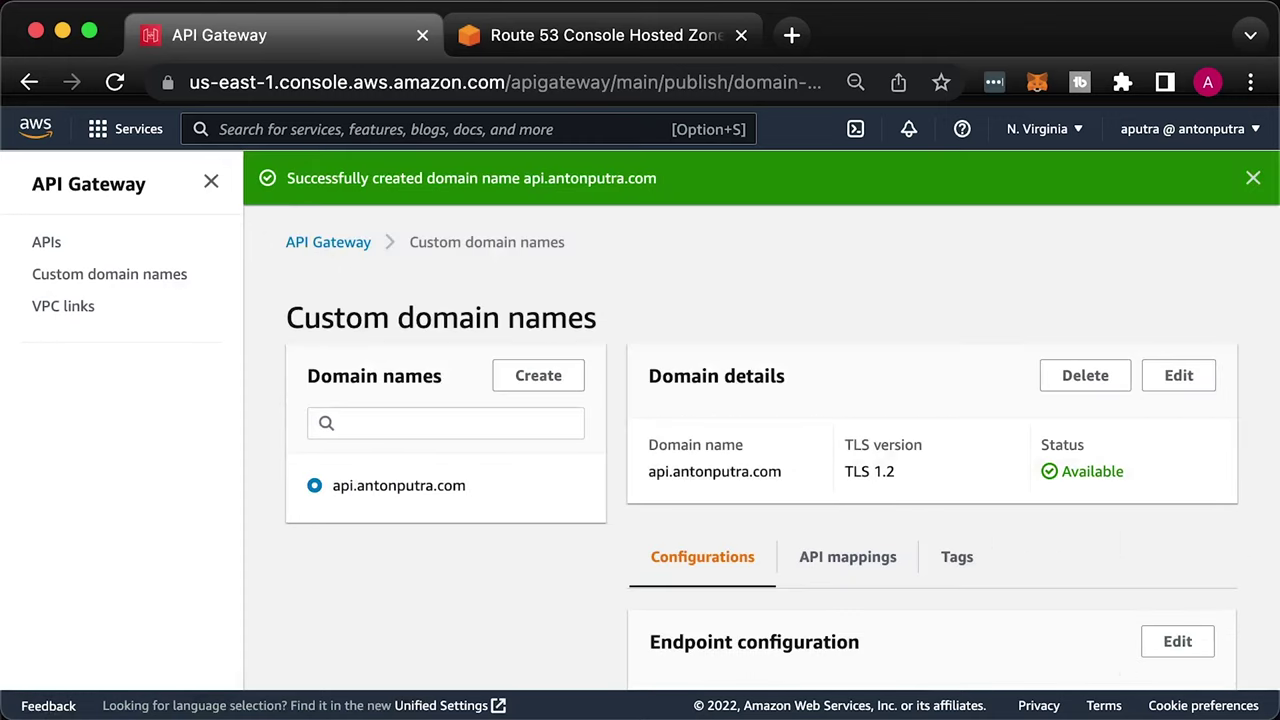
Add and save an API mapping for the custom domain to api-gw-example-2 and its staging stage, leaving the path empty
{"action": "left_click", "coordinate": [838, 563]}
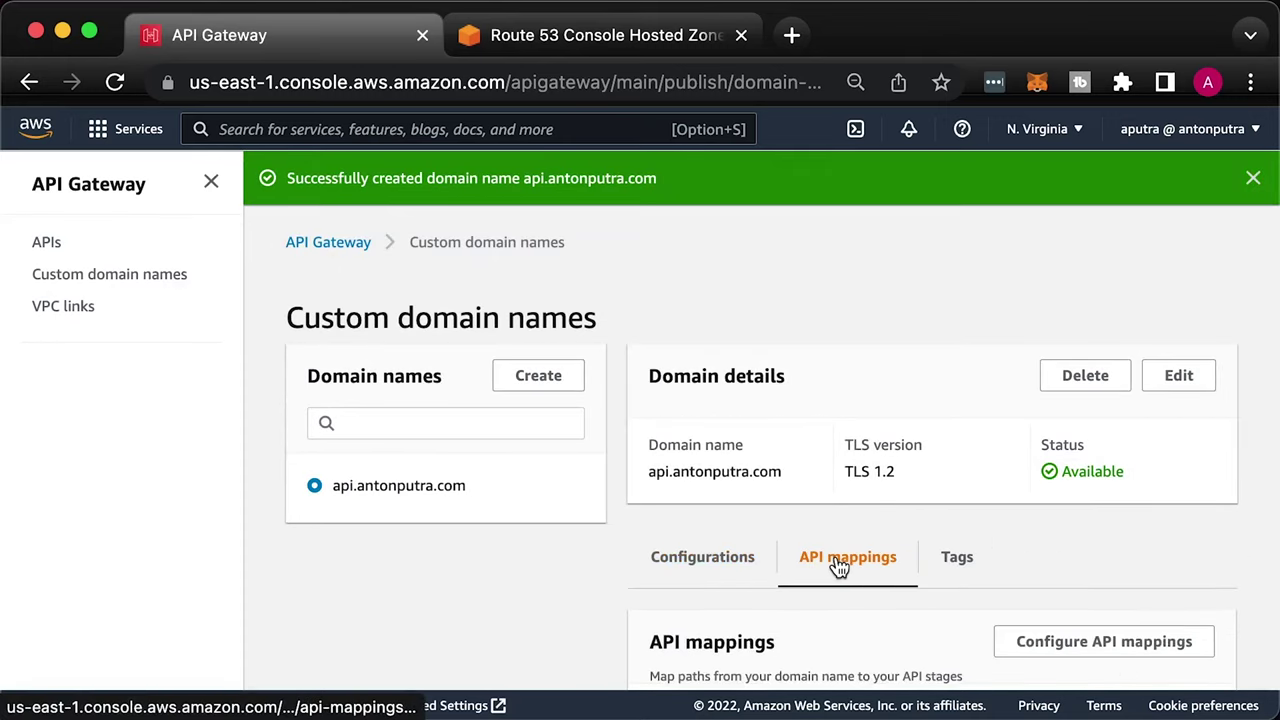
{"action": "left_click", "coordinate": [1089, 650]}
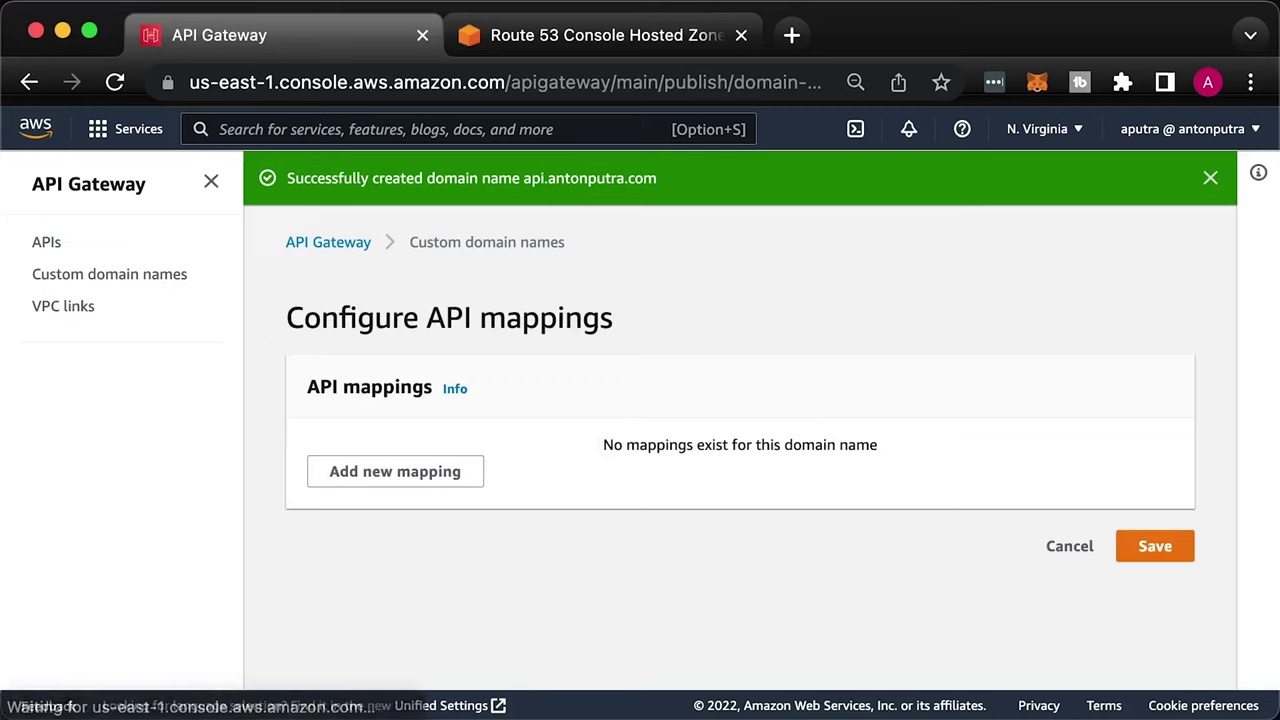
{"action": "left_click", "coordinate": [389, 478]}
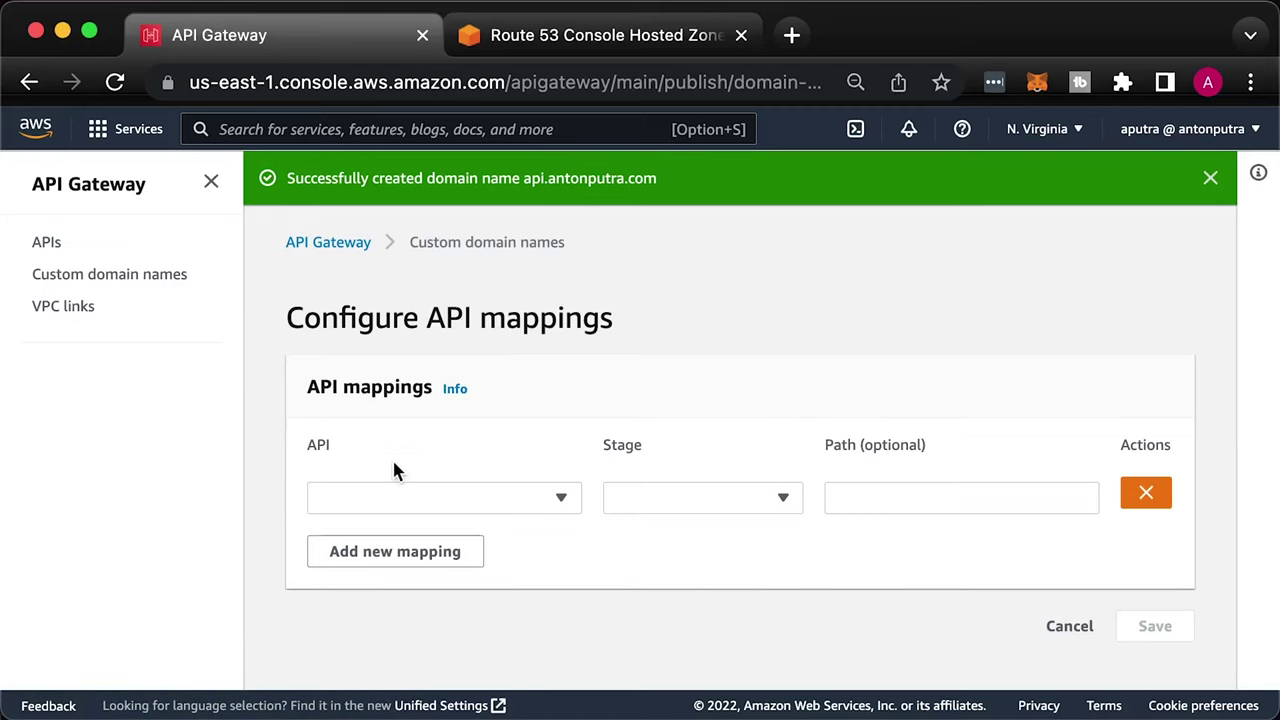
{"action": "left_click", "coordinate": [415, 499]}
{"action": "left_click", "coordinate": [421, 541]}
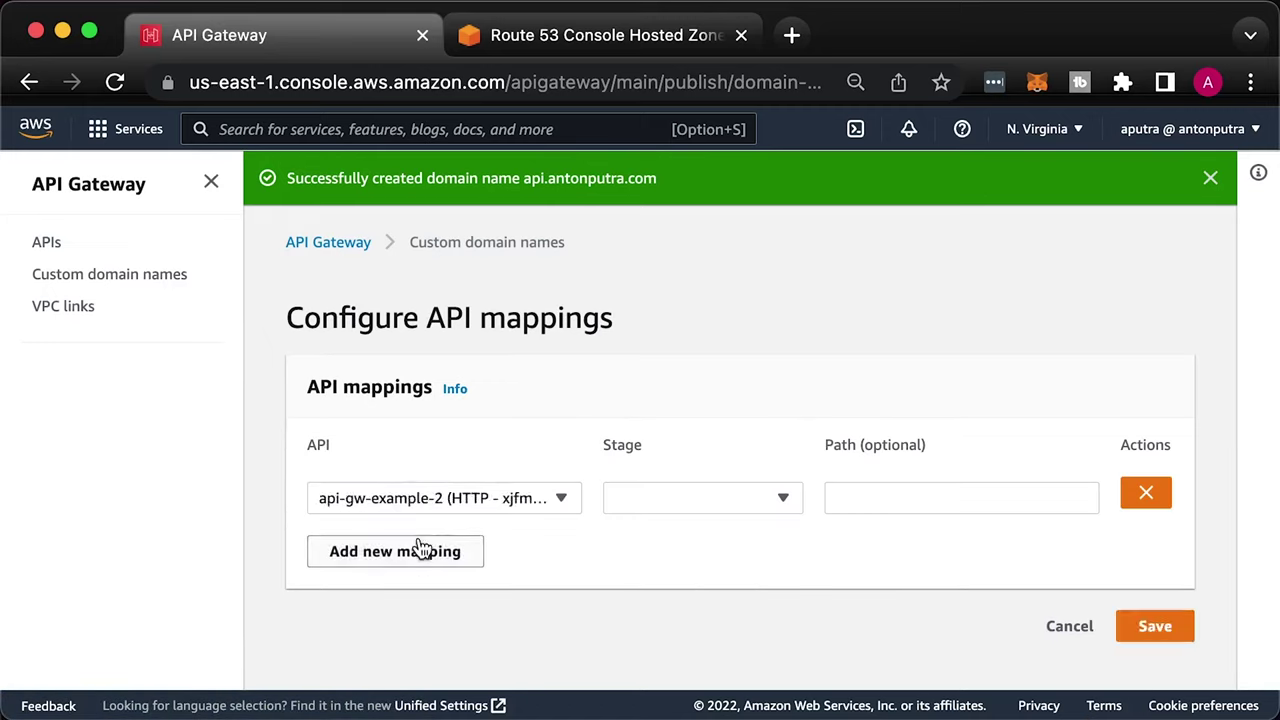
{"action": "left_click", "coordinate": [701, 505]}
{"action": "left_click", "coordinate": [657, 531]}
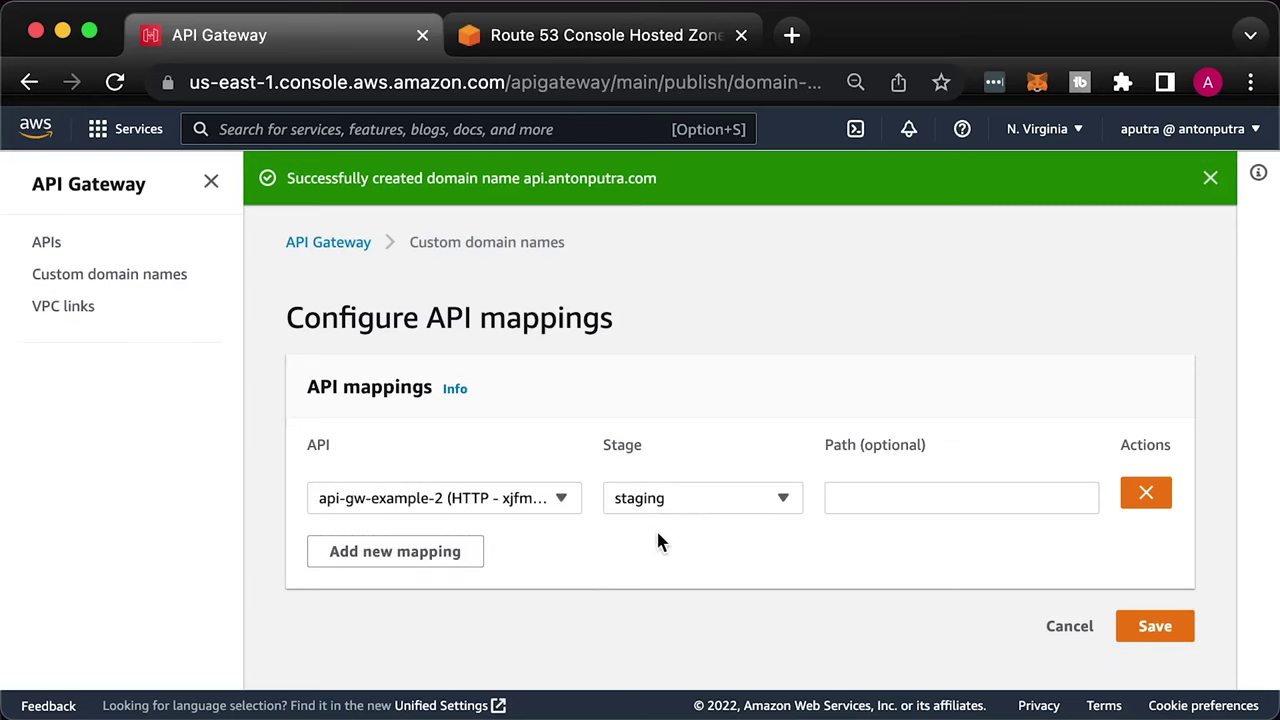
{"action": "left_click", "coordinate": [1150, 626]}
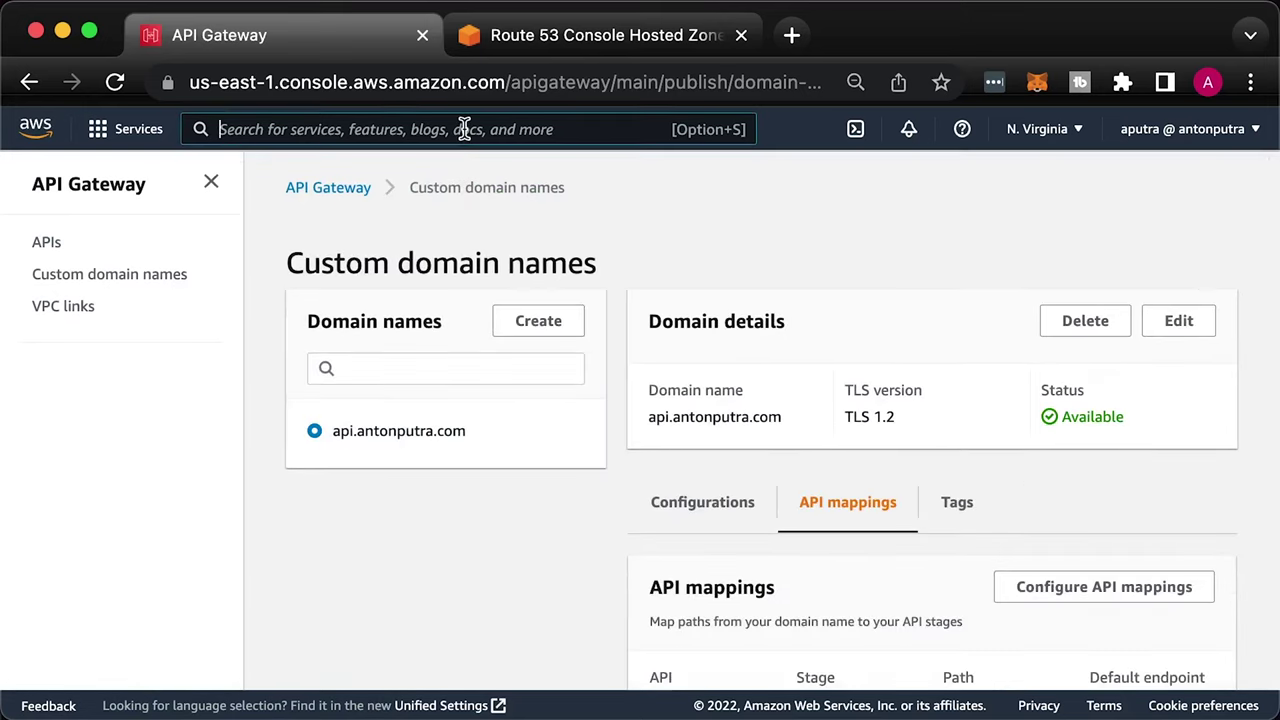
Check the health of the registered targets in the target group behind the my-app-example-2 load balancer's TCP 8080 listener in EC2
{"action": "left_click", "coordinate": [466, 129]}
{"action": "type", "text": "ec2"}
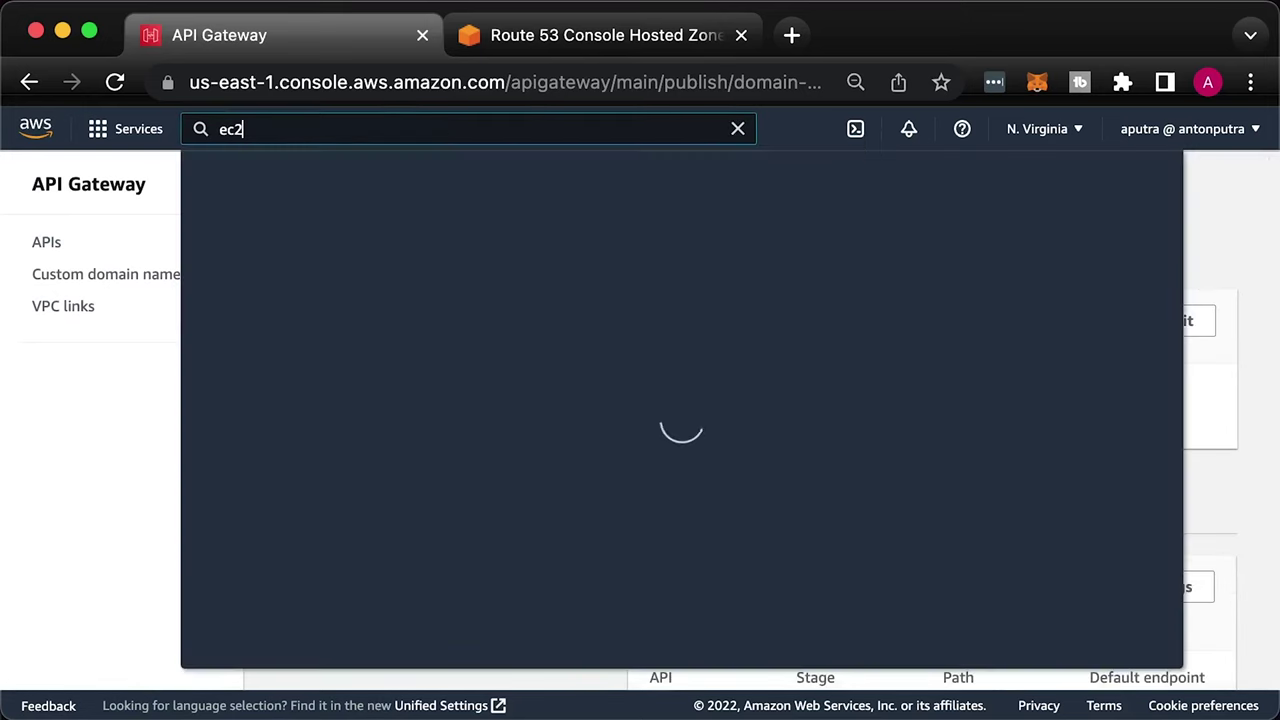
{"action": "key", "text": "Return"}
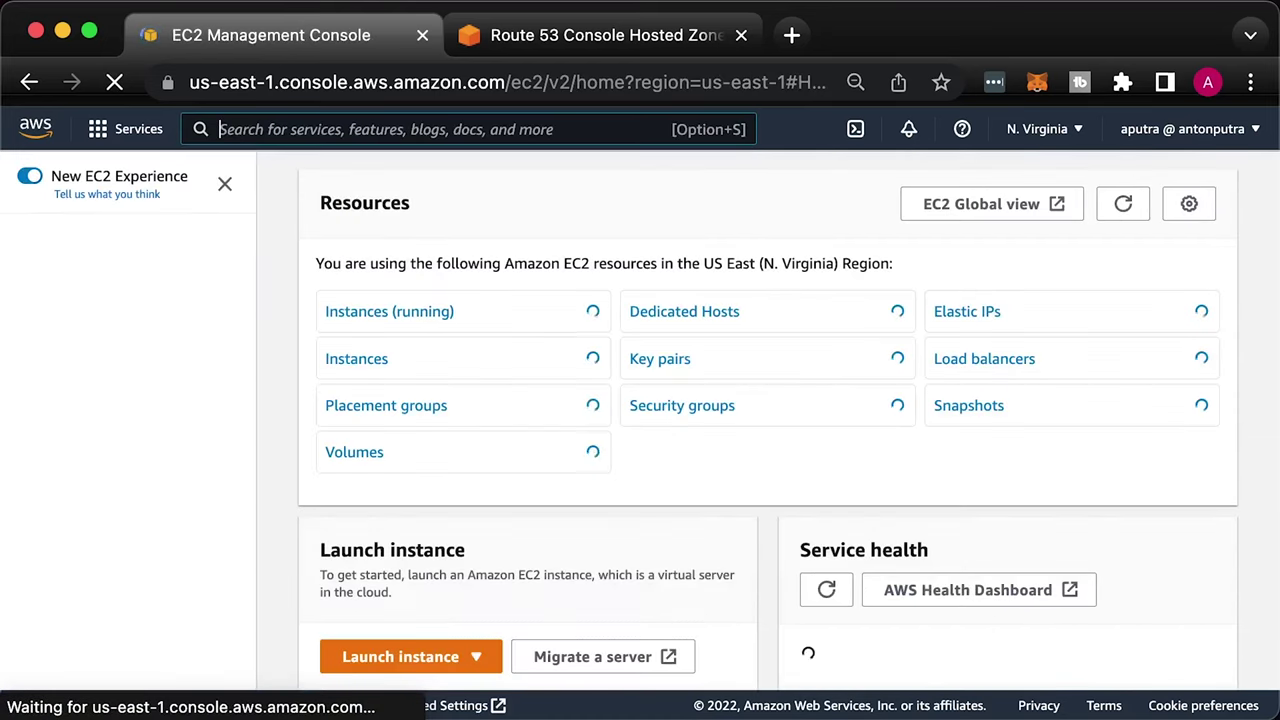
{"action": "scroll", "coordinate": [80, 414], "scroll_direction": "down", "scroll_amount": 7}
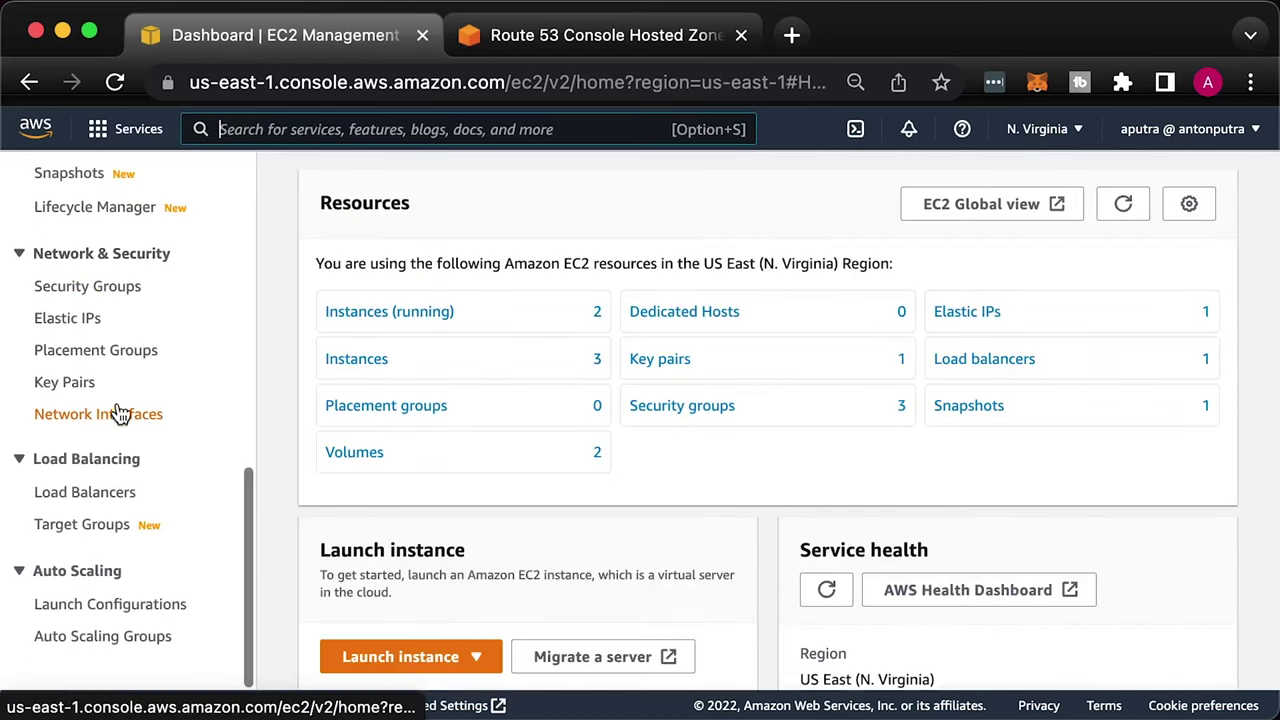
{"action": "left_click", "coordinate": [103, 491]}
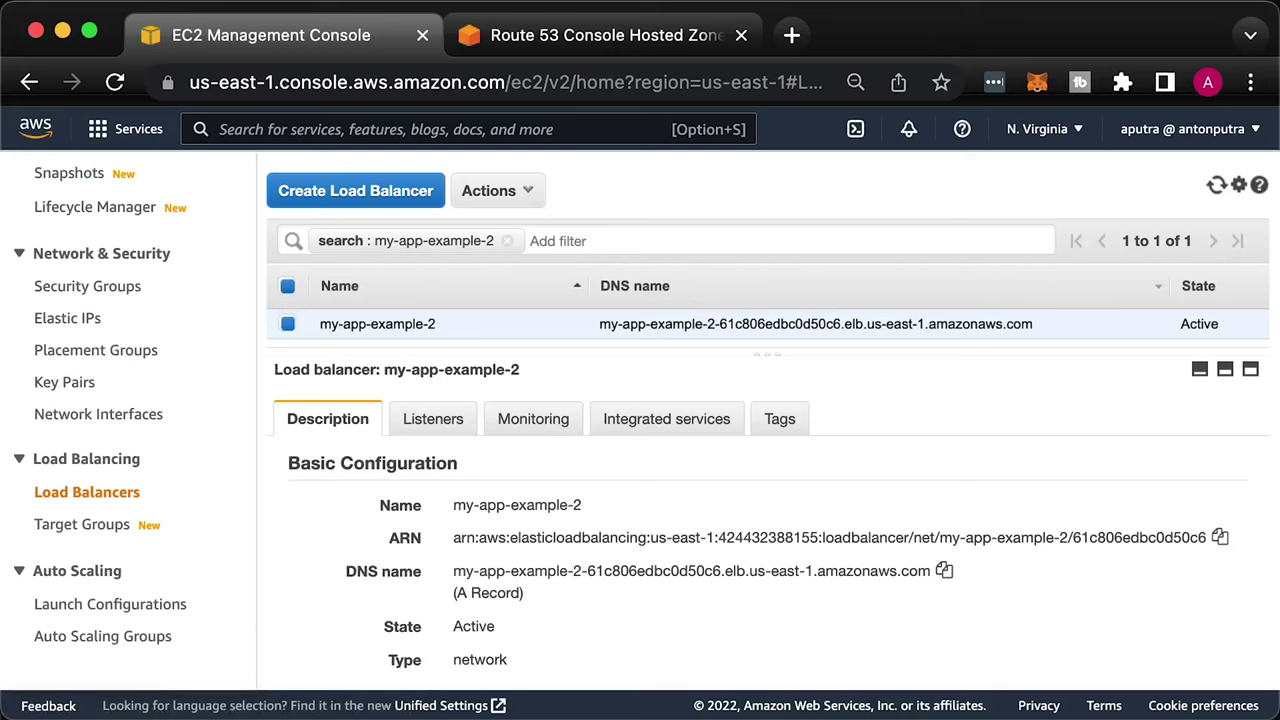
{"action": "left_click", "coordinate": [441, 427]}
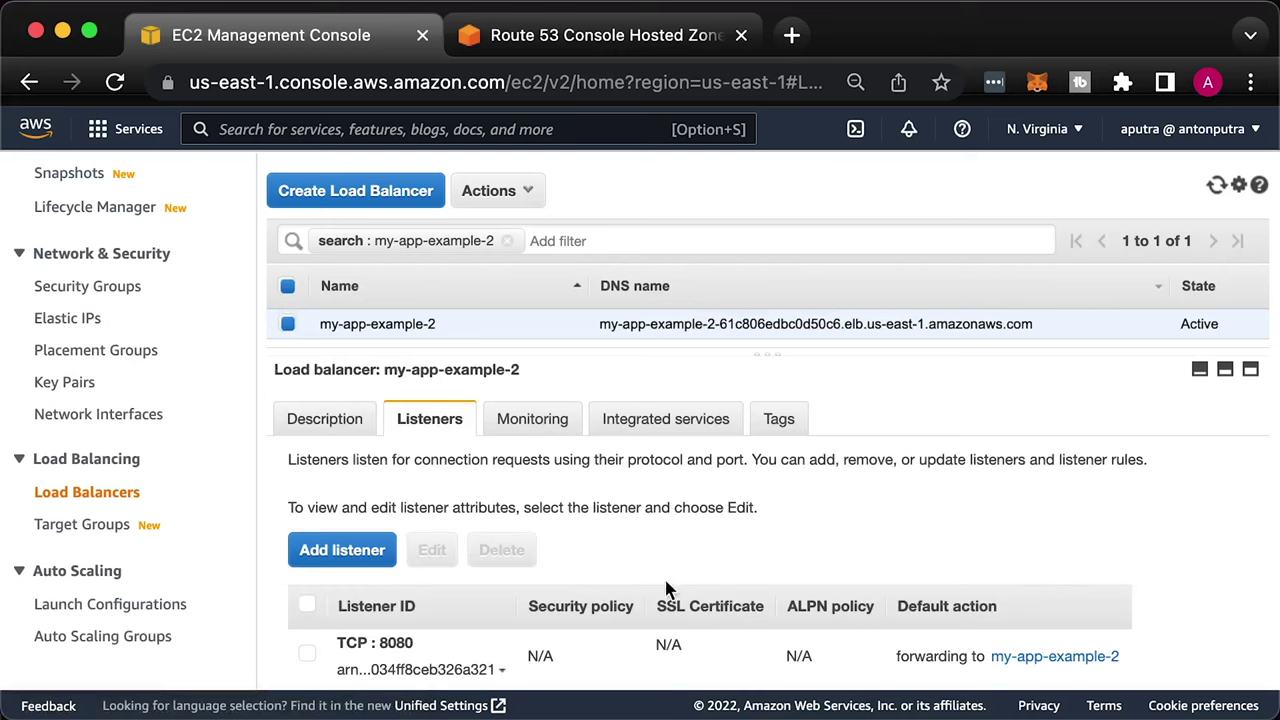
{"action": "left_click", "coordinate": [1031, 657]}
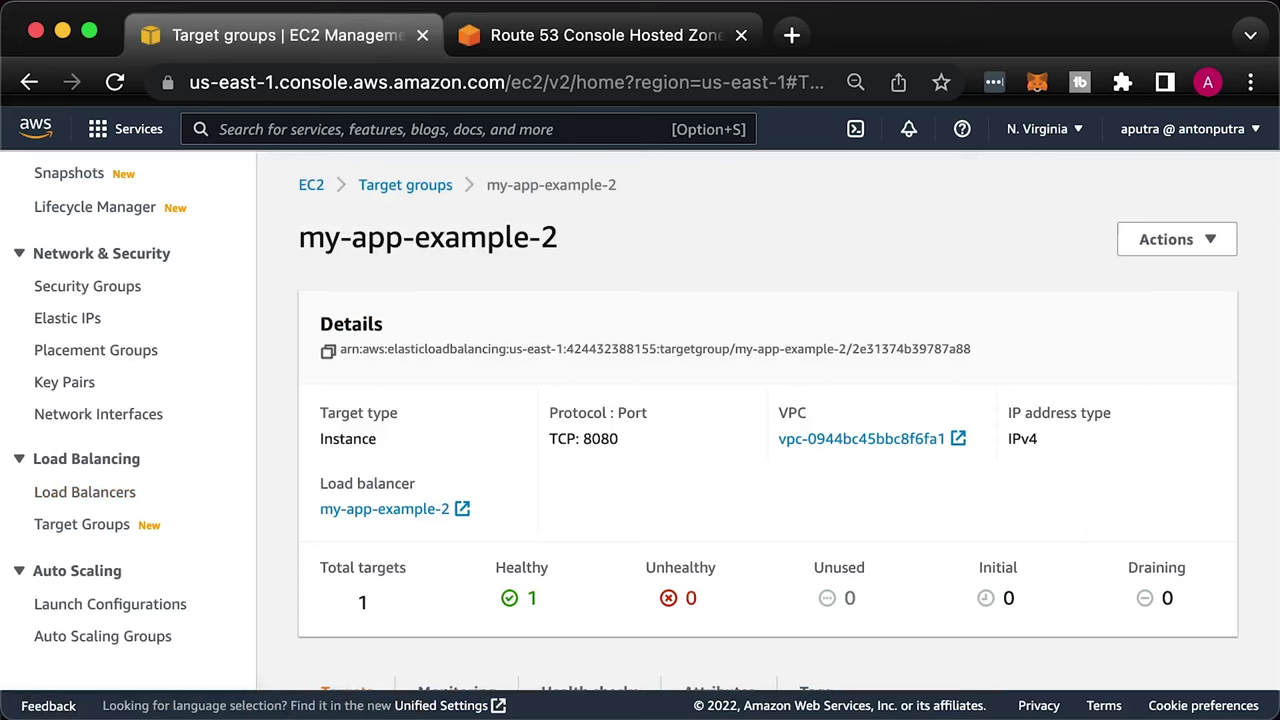
{"action": "scroll", "coordinate": [763, 612], "scroll_direction": "down", "scroll_amount": 5}
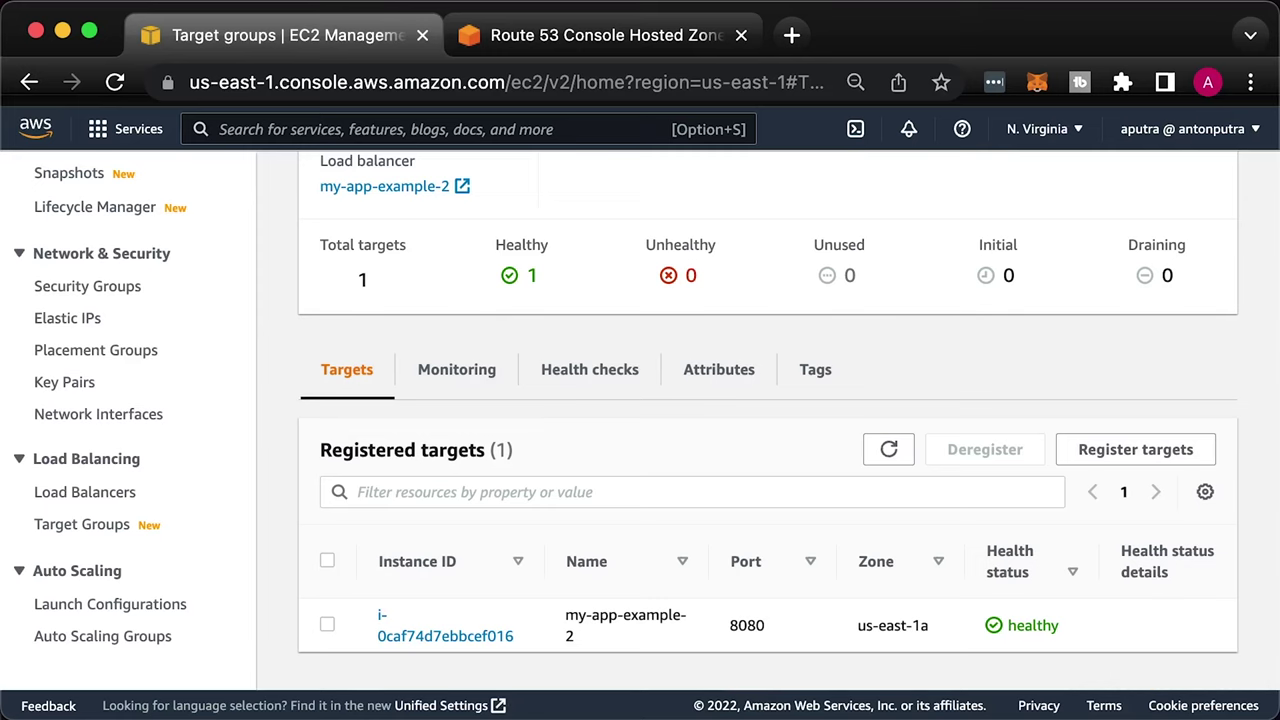
Start a record named api in the antonputra.com hosted zone in Route 53, as an A record aliased to an API Gateway API
{"action": "left_click", "coordinate": [606, 40]}
{"action": "scroll", "coordinate": [538, 363], "scroll_direction": "up", "scroll_amount": 5}
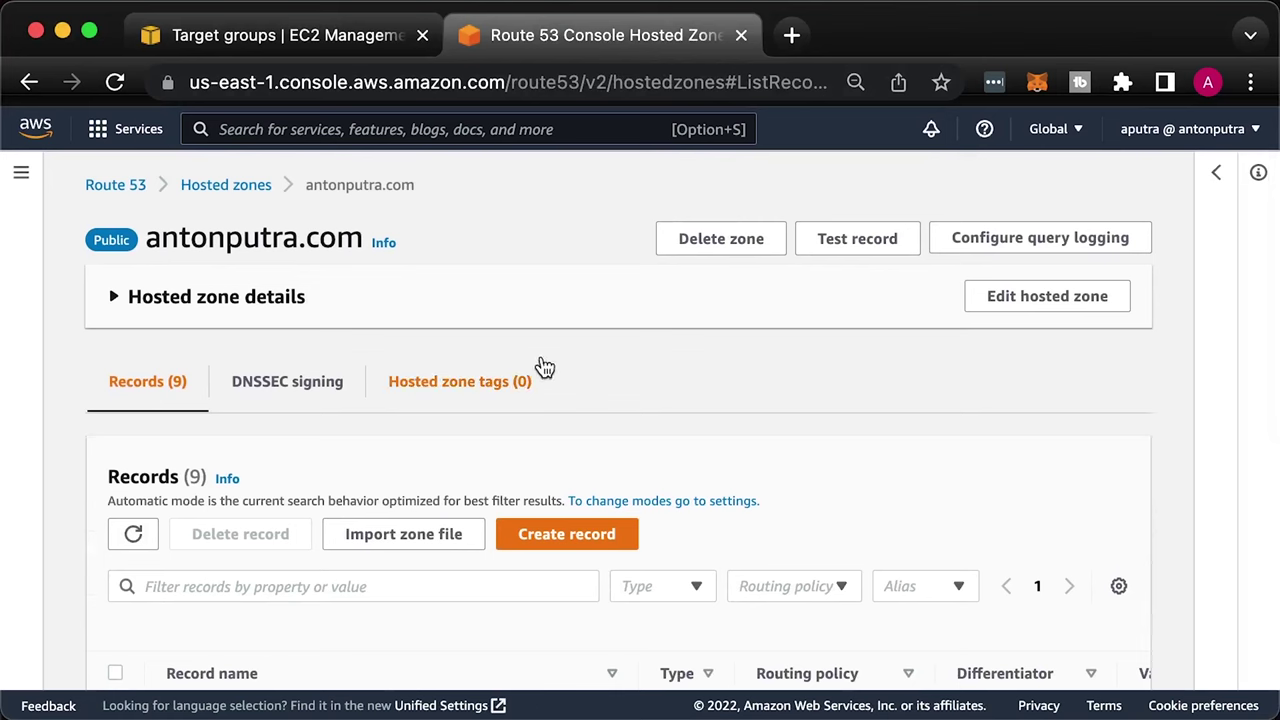
{"action": "left_click", "coordinate": [584, 541]}
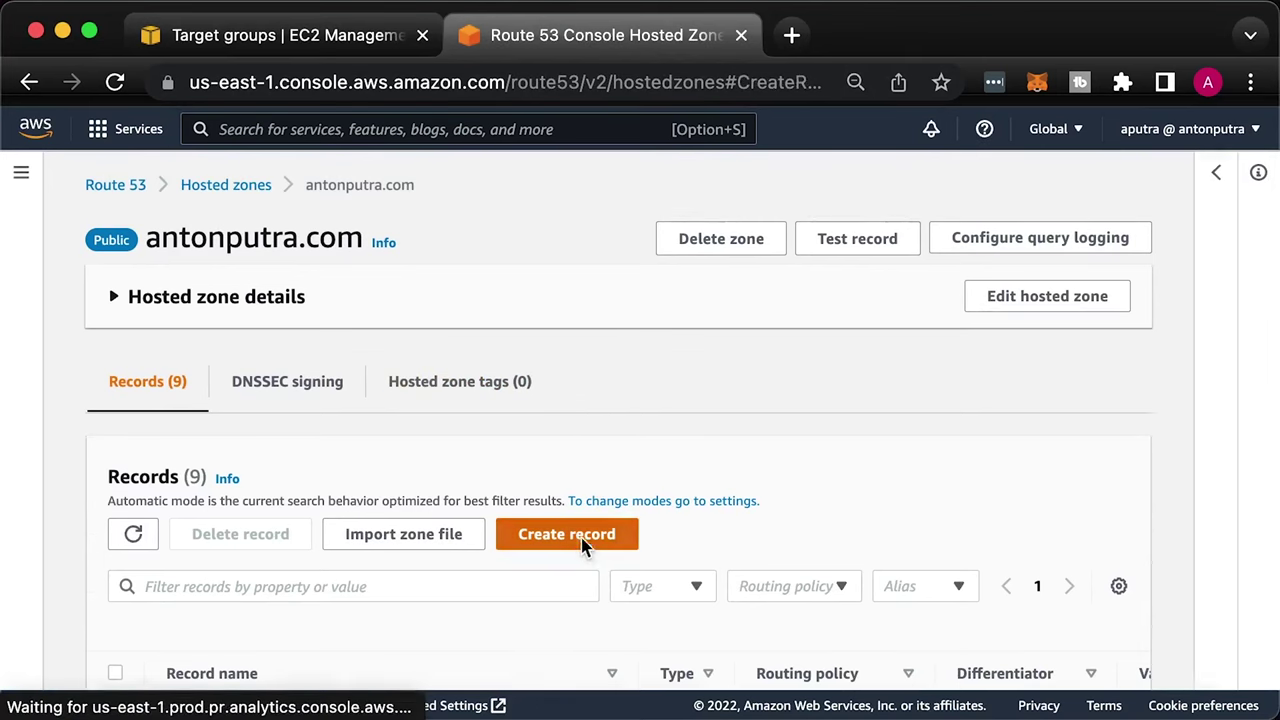
{"action": "type", "text": "api"}
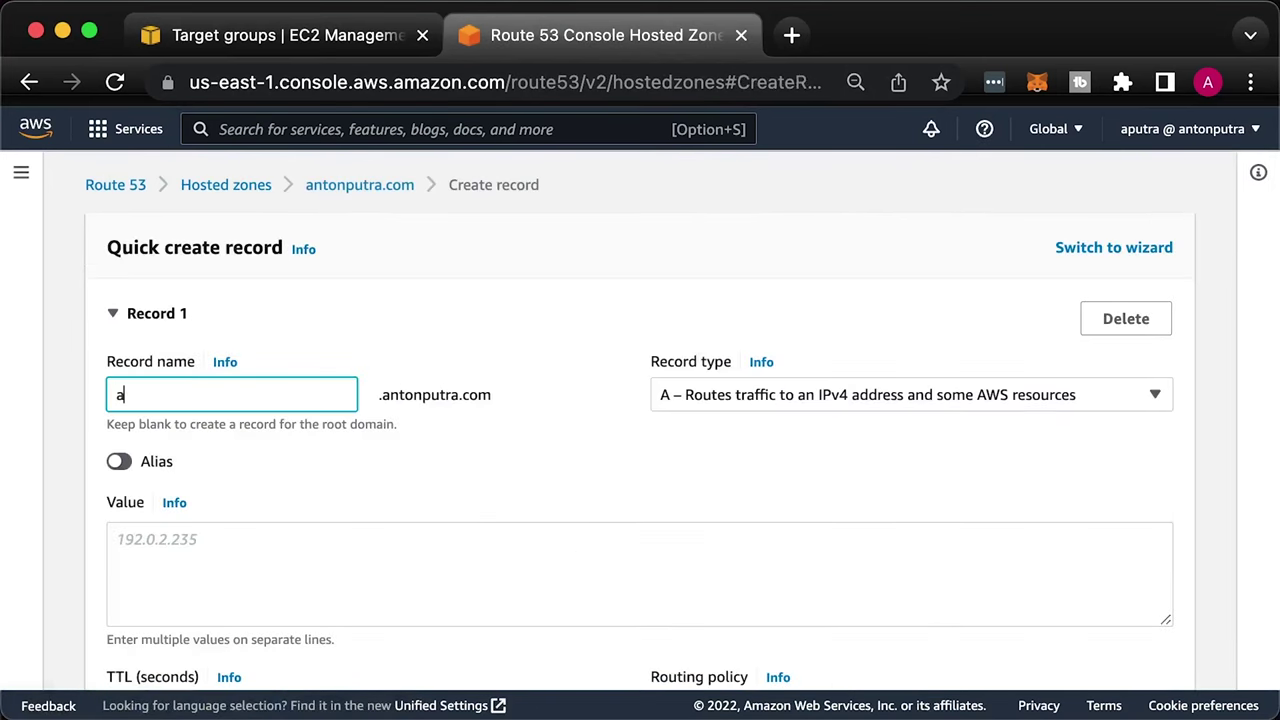
{"action": "left_click", "coordinate": [121, 460]}
{"action": "left_click", "coordinate": [170, 535]}
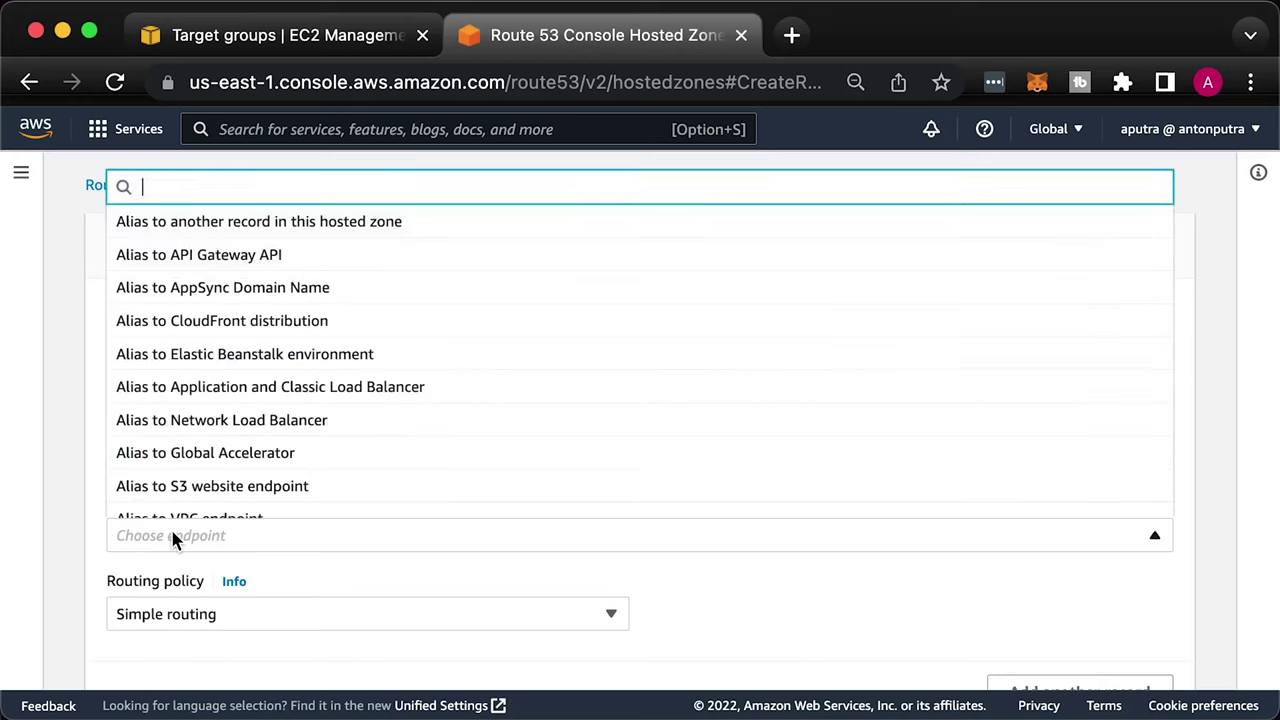
{"action": "left_click", "coordinate": [205, 254]}
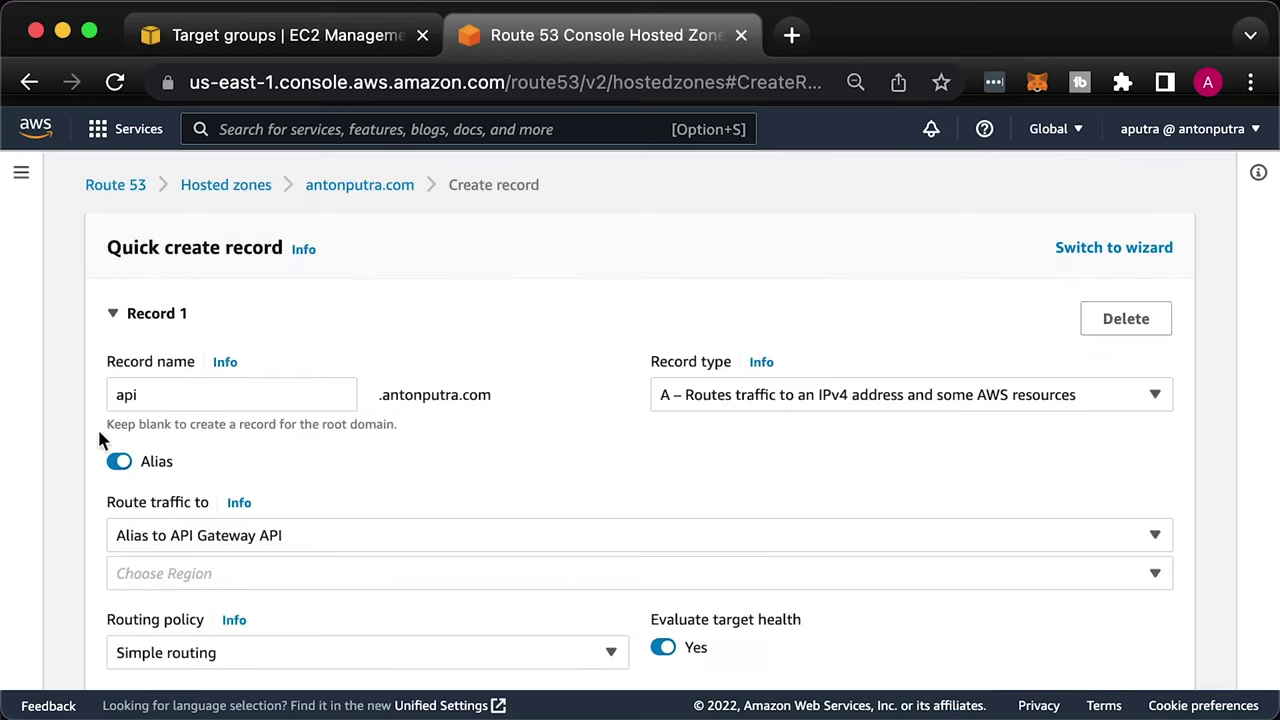
Point the alias to the US East (N. Virginia) endpoint d-dpeppi9x22.execute-api.us-east-1.amazonaws.com with simple routing and create the record
{"action": "left_click", "coordinate": [198, 576]}
{"action": "type", "text": "us"}
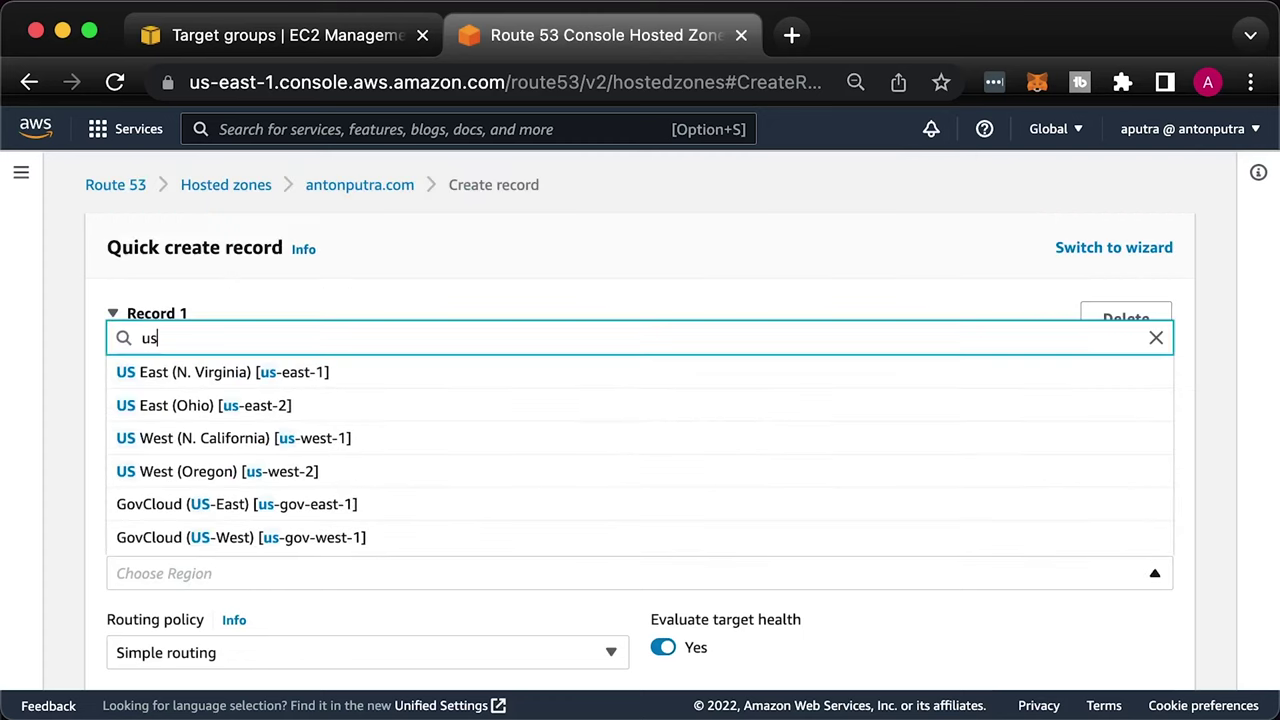
{"action": "type", "text": "-east"}
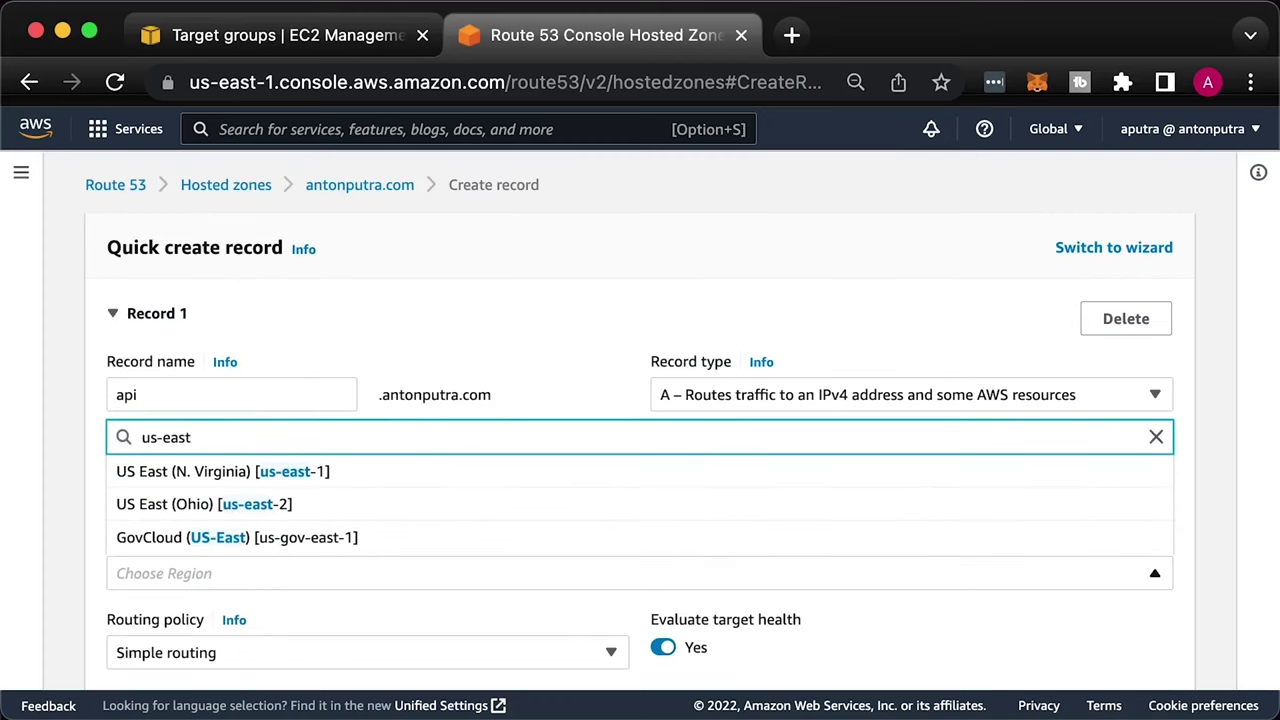
{"action": "left_click", "coordinate": [312, 472]}
{"action": "left_click", "coordinate": [240, 612]}
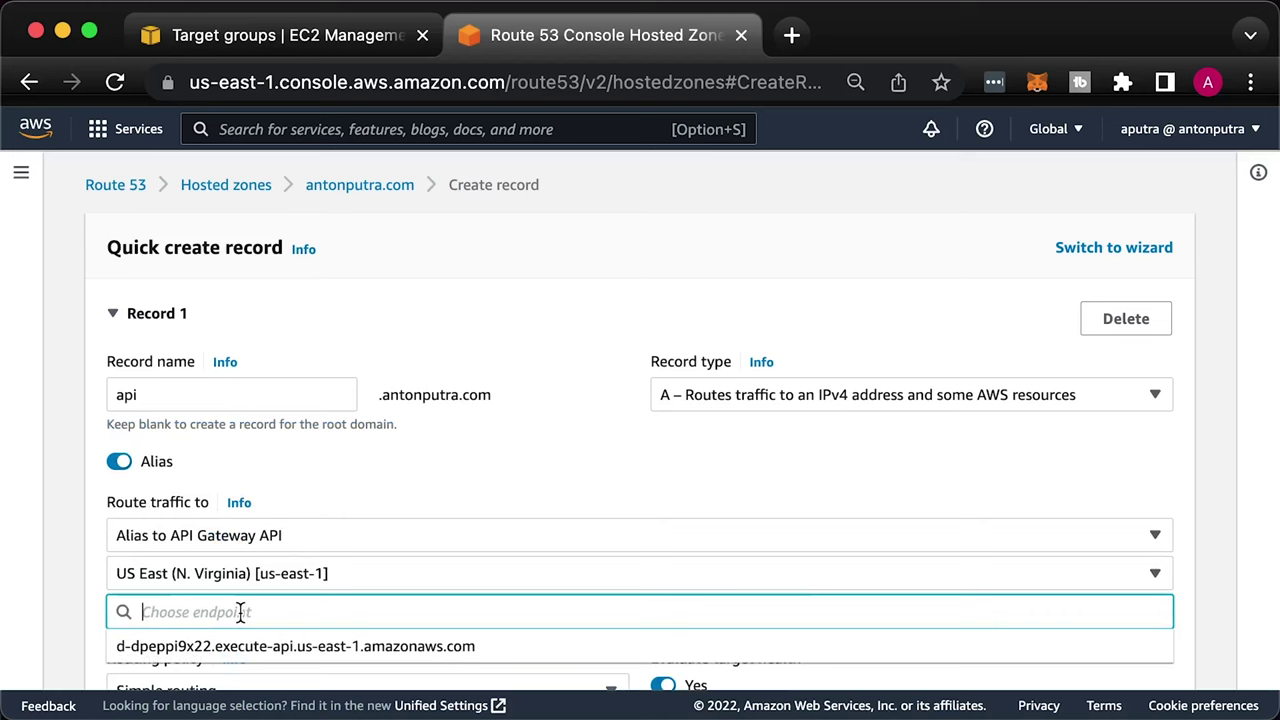
{"action": "left_click", "coordinate": [251, 643]}
{"action": "scroll", "coordinate": [536, 444], "scroll_direction": "down", "scroll_amount": 1}
{"action": "scroll", "coordinate": [536, 444], "scroll_direction": "down", "scroll_amount": 3}
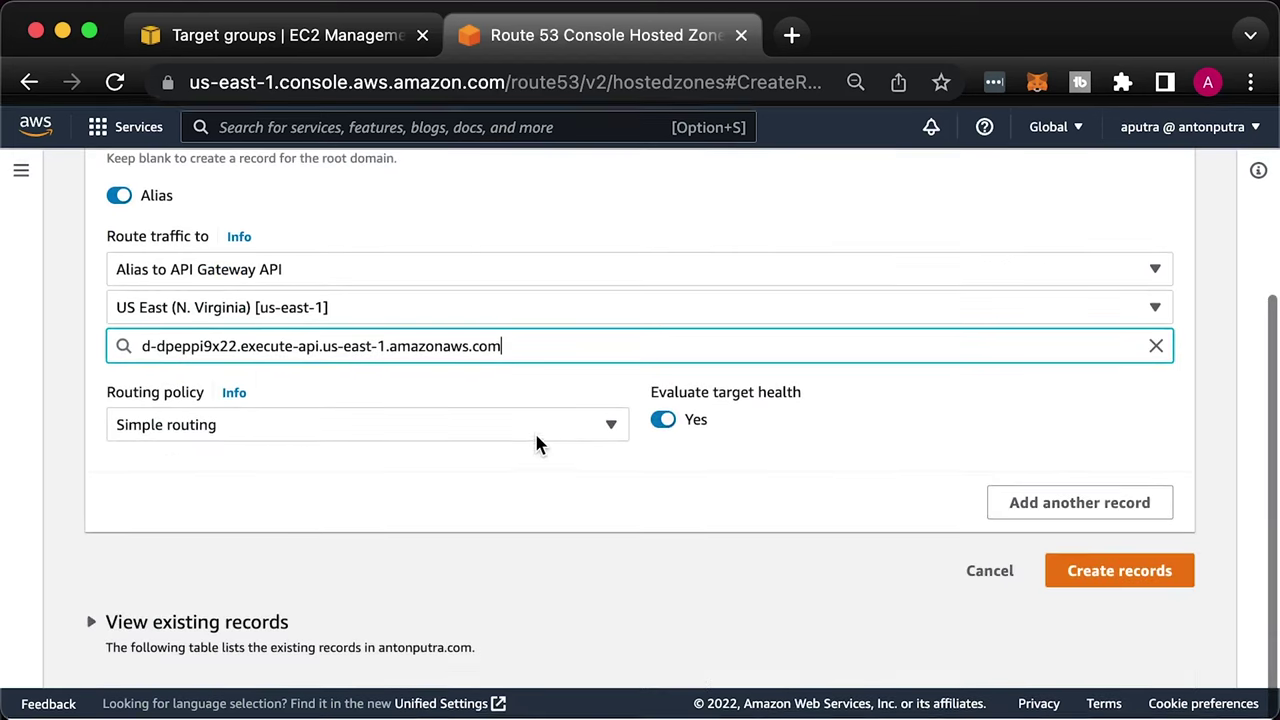
{"action": "left_click", "coordinate": [1100, 573]}
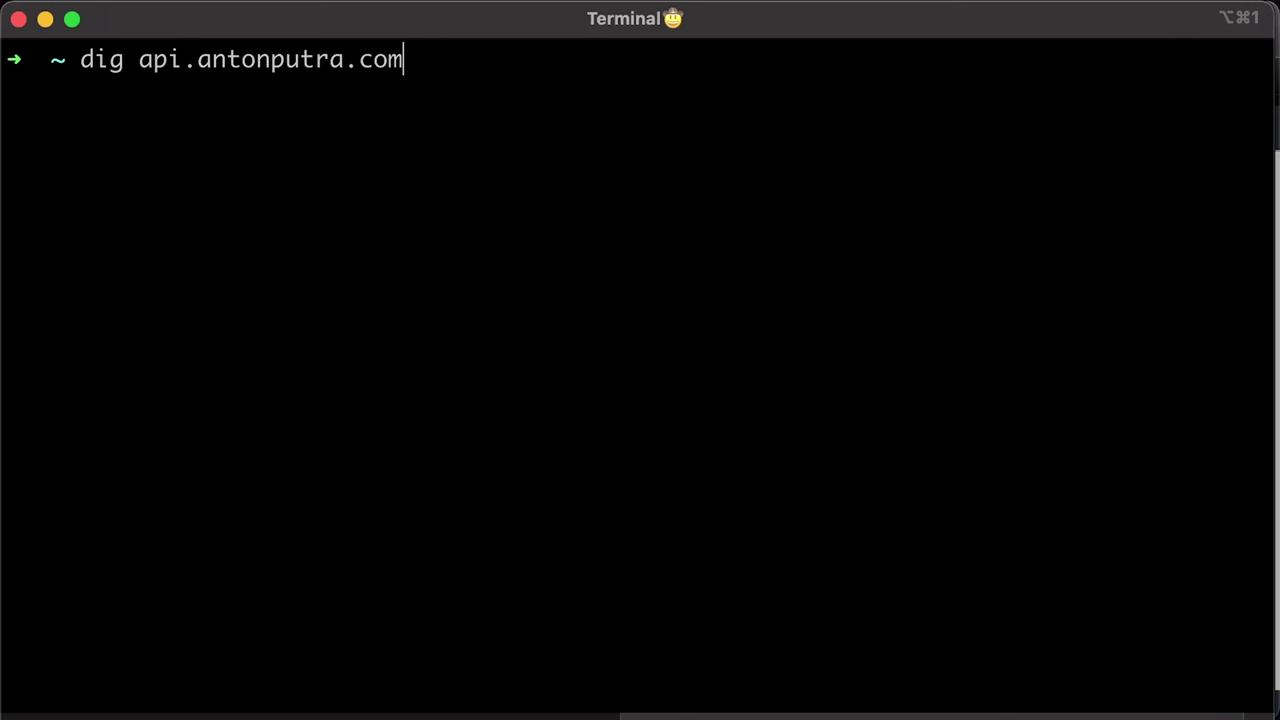
Switch to the terminal and query the DNS of the new record with dig api.antonputra.com
{"action": "key", "text": "Return"}
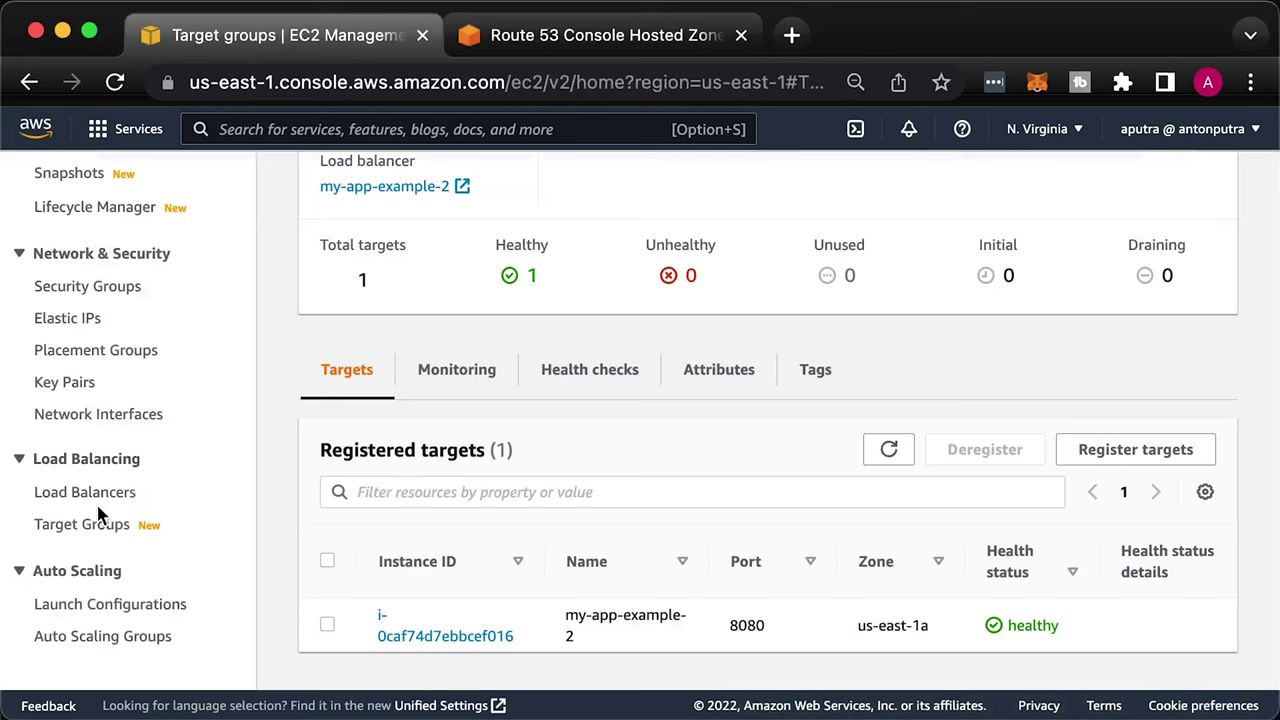
Return to the EC2 console in the browser and delete the my-app-example-2 load balancer, confirming the deletion
{"action": "left_click", "coordinate": [108, 493]}
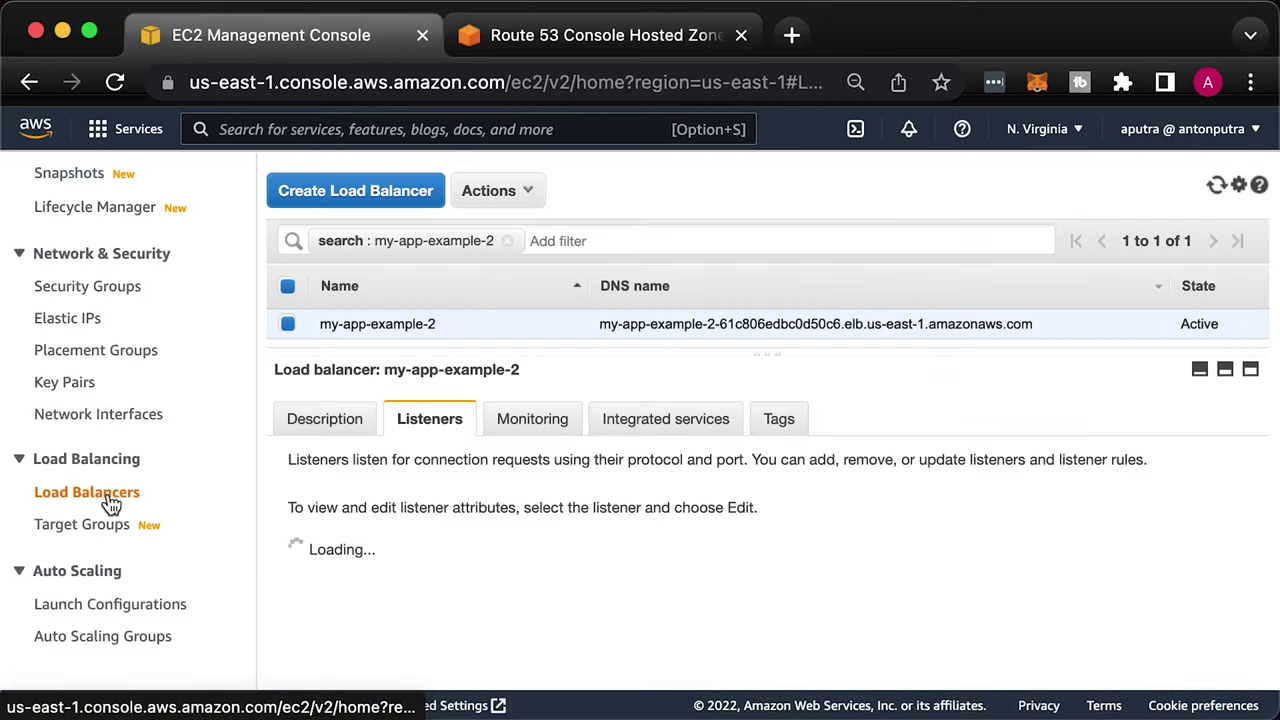
{"action": "left_click", "coordinate": [535, 190]}
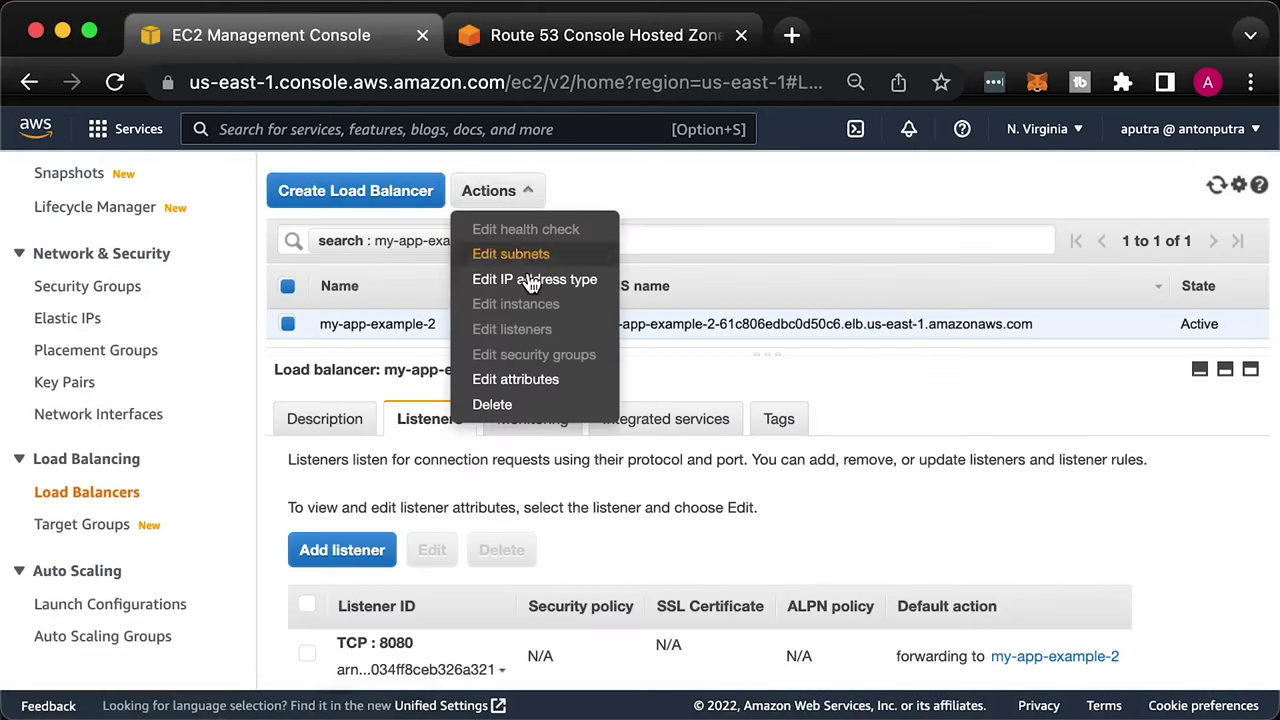
{"action": "left_click", "coordinate": [512, 404]}
{"action": "left_click", "coordinate": [945, 508]}
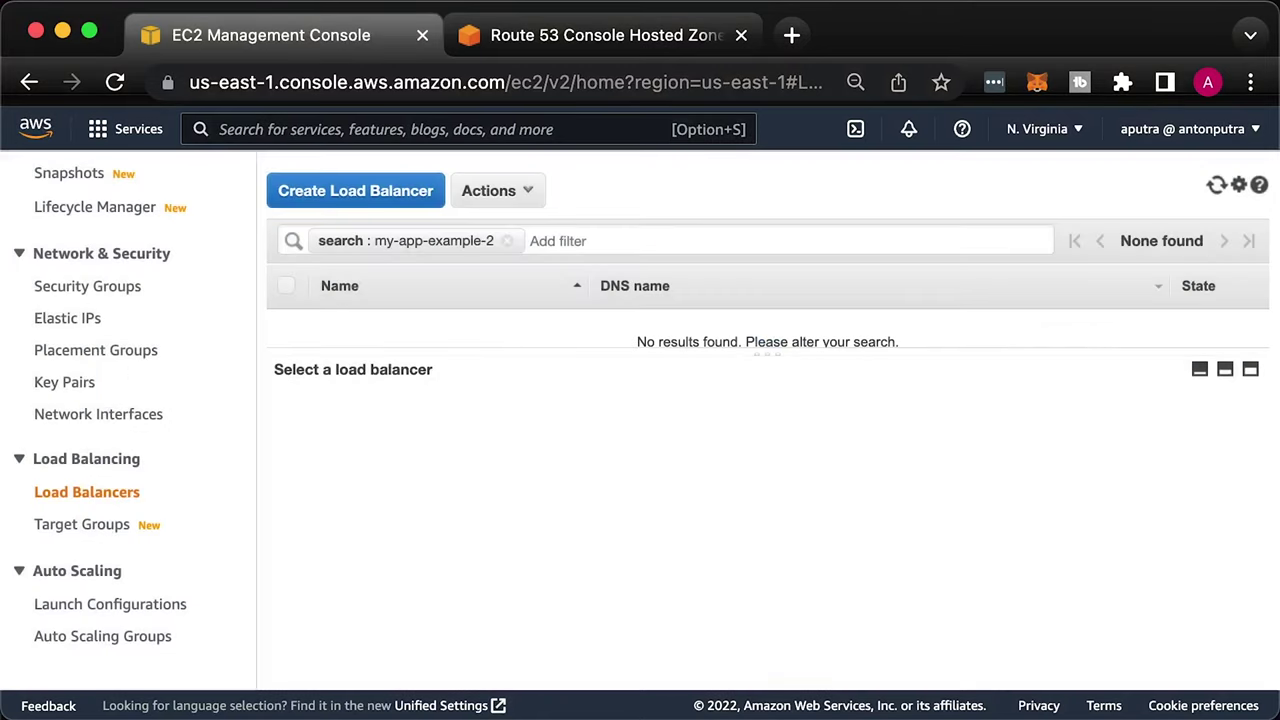
Delete the my-app-example-2 target group in EC2 and confirm the deletion
{"action": "left_click", "coordinate": [90, 525]}
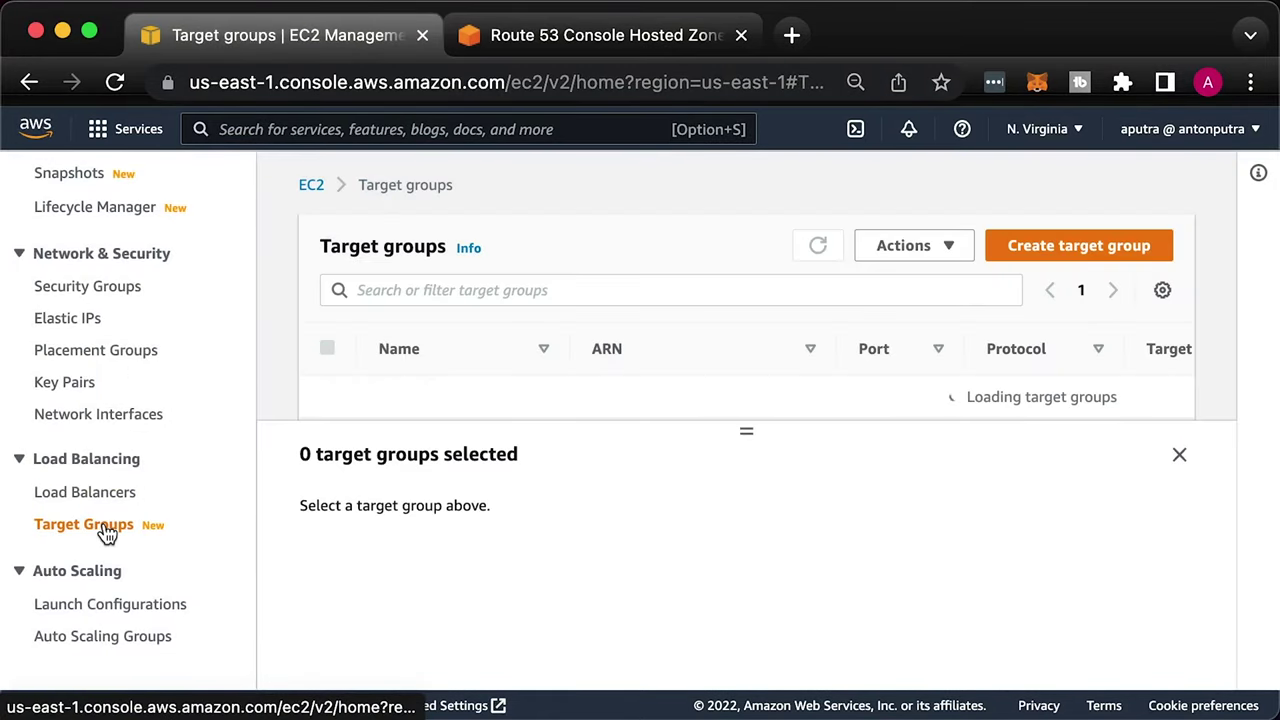
{"action": "left_click_drag", "start_coordinate": [763, 435], "coordinate": [746, 467]}
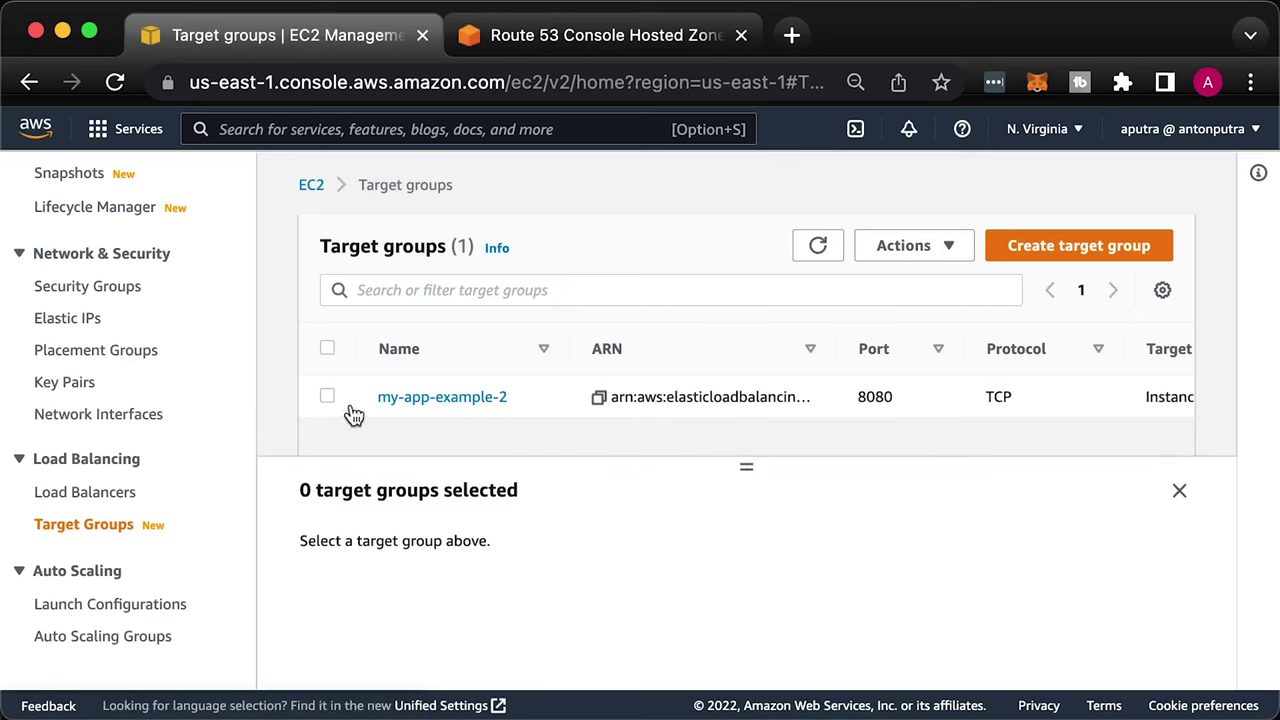
{"action": "left_click", "coordinate": [327, 396]}
{"action": "left_click", "coordinate": [903, 246]}
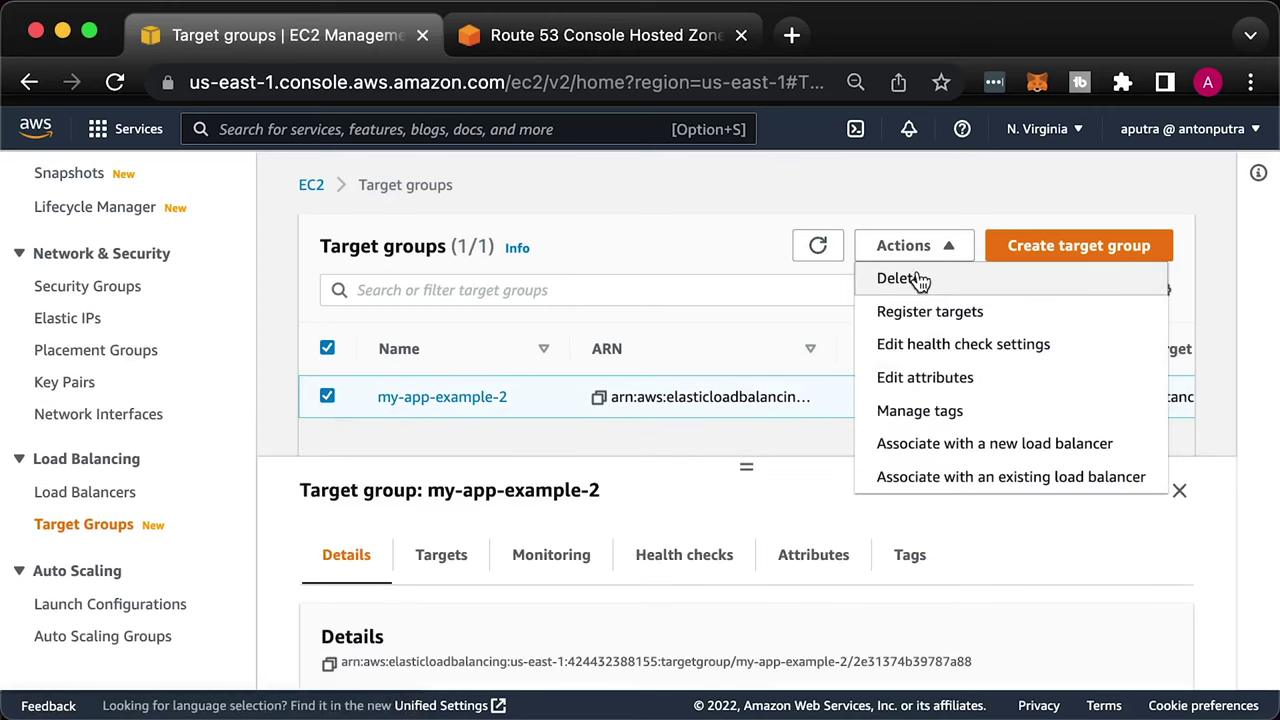
{"action": "left_click", "coordinate": [927, 280]}
{"action": "left_click", "coordinate": [995, 556]}
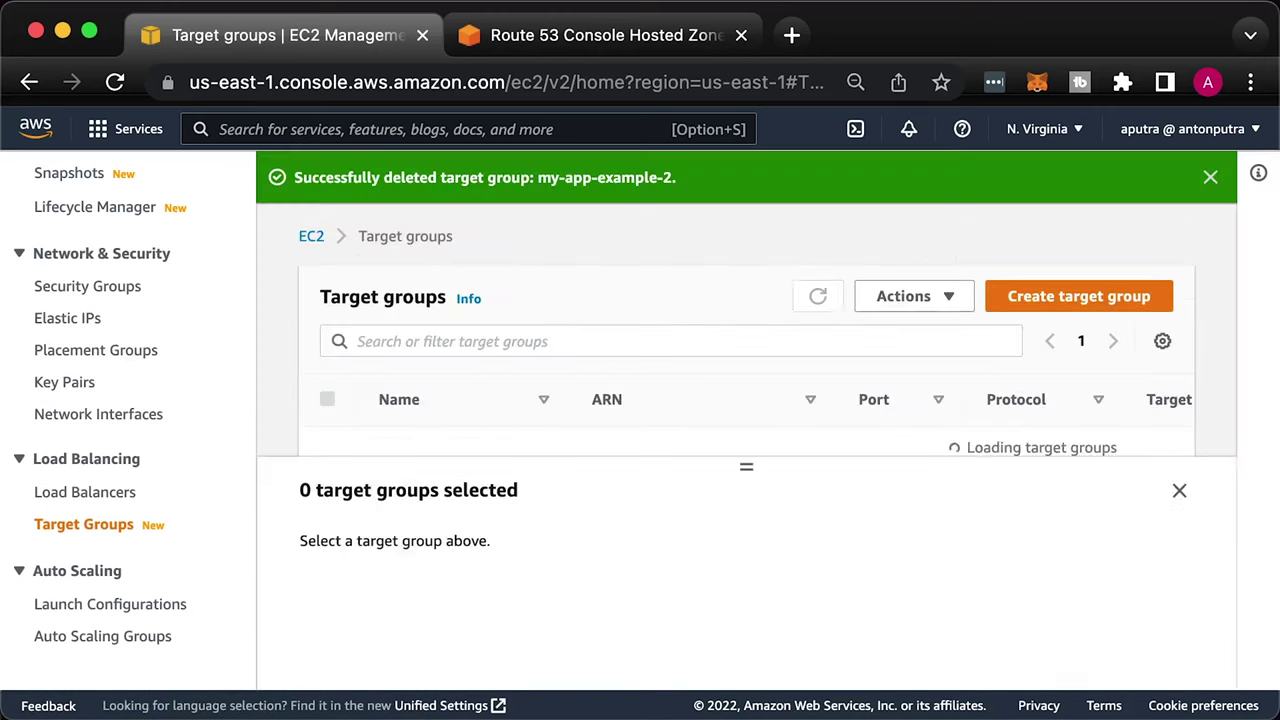
Terminate the running my-app-example-2 EC2 instance, leaving my-app-example-1 untouched
{"action": "scroll", "coordinate": [40, 228], "scroll_direction": "up", "scroll_amount": 10}
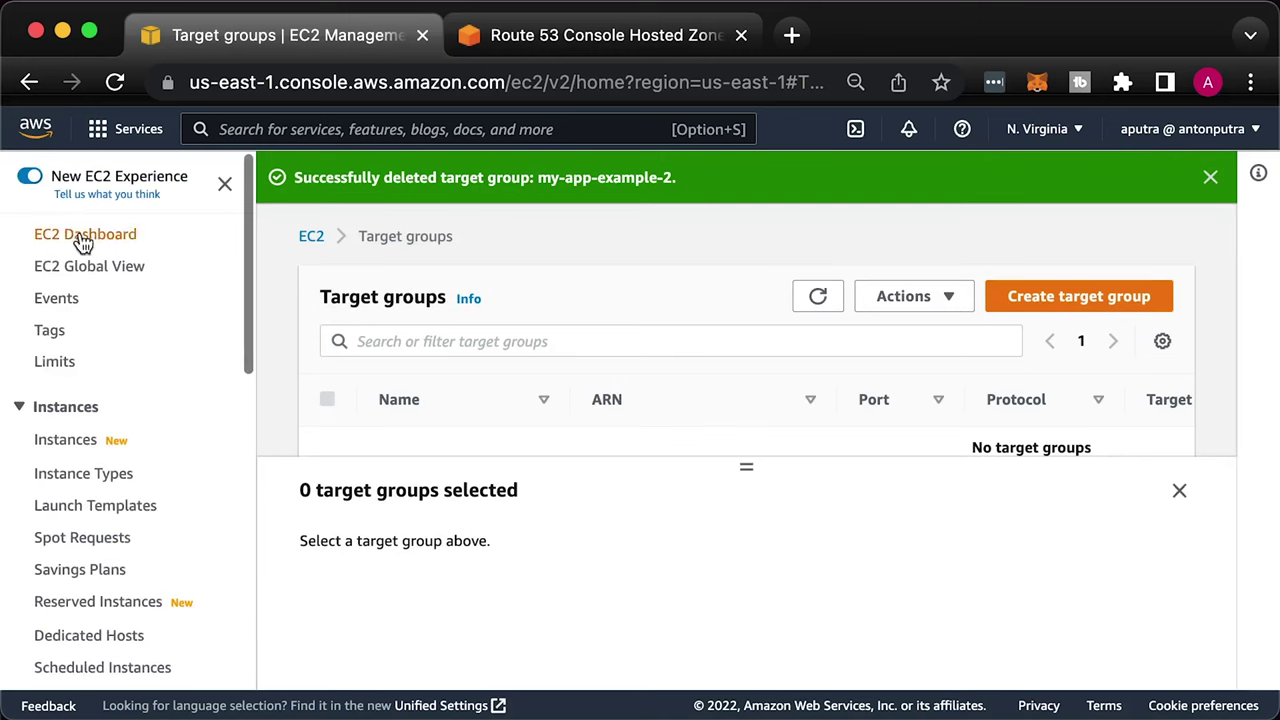
{"action": "left_click", "coordinate": [80, 238]}
{"action": "left_click", "coordinate": [384, 313]}
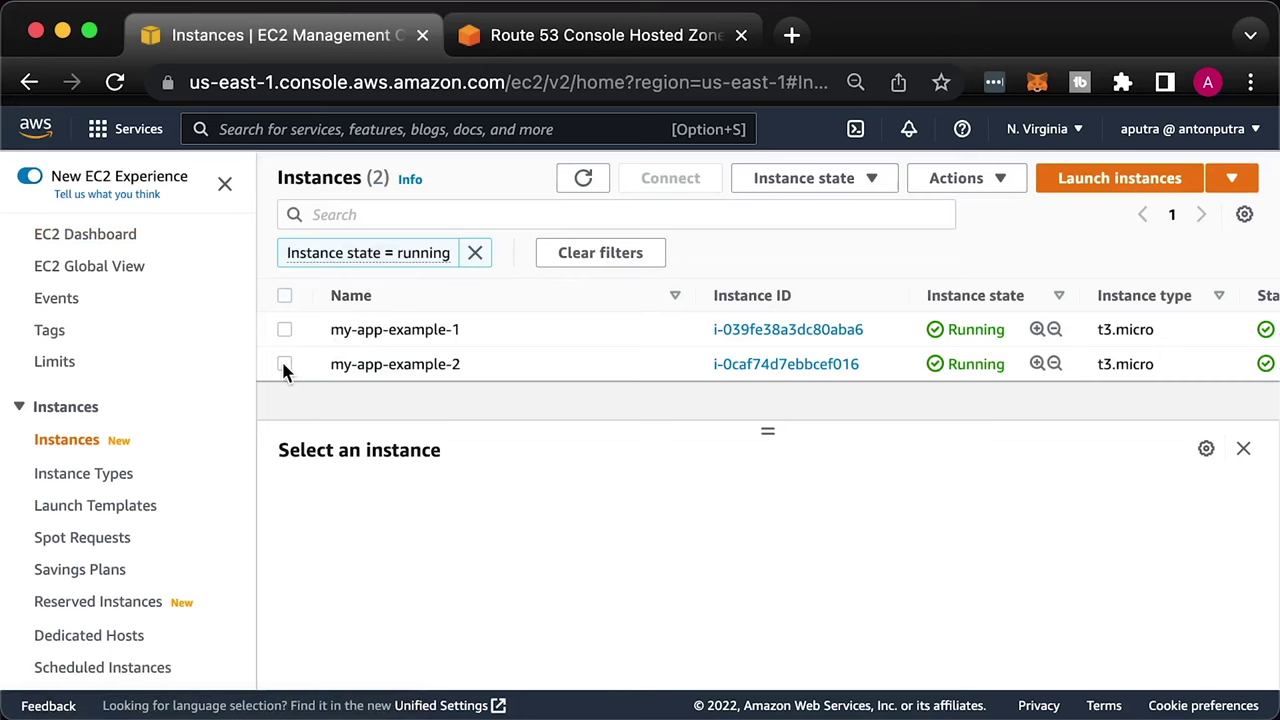
{"action": "left_click", "coordinate": [284, 364]}
{"action": "left_click", "coordinate": [815, 182]}
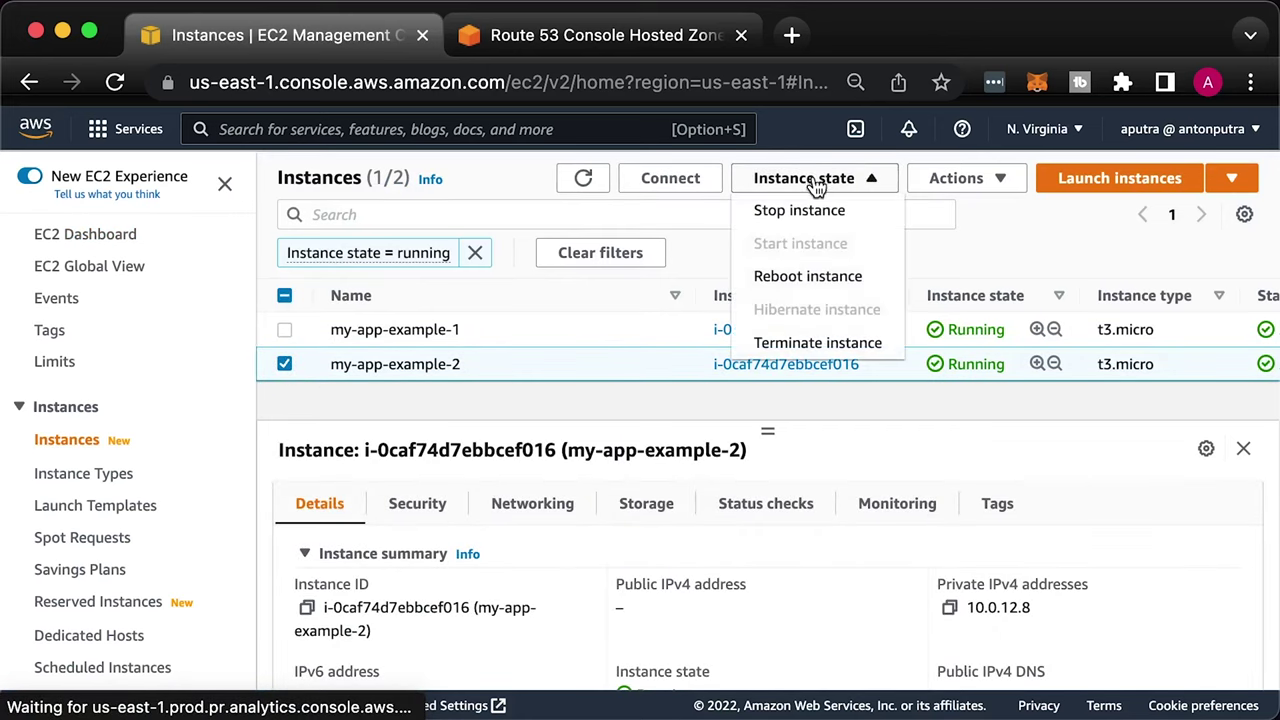
{"action": "left_click", "coordinate": [815, 343]}
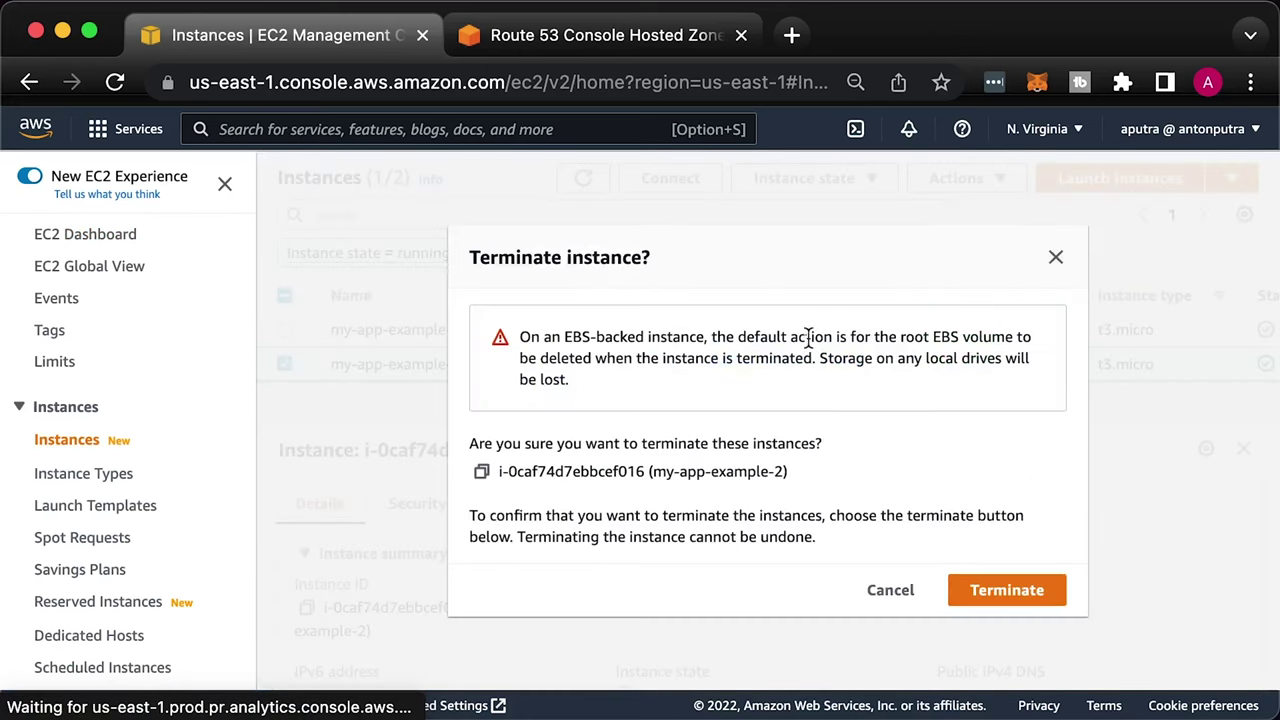
{"action": "left_click", "coordinate": [1006, 589]}
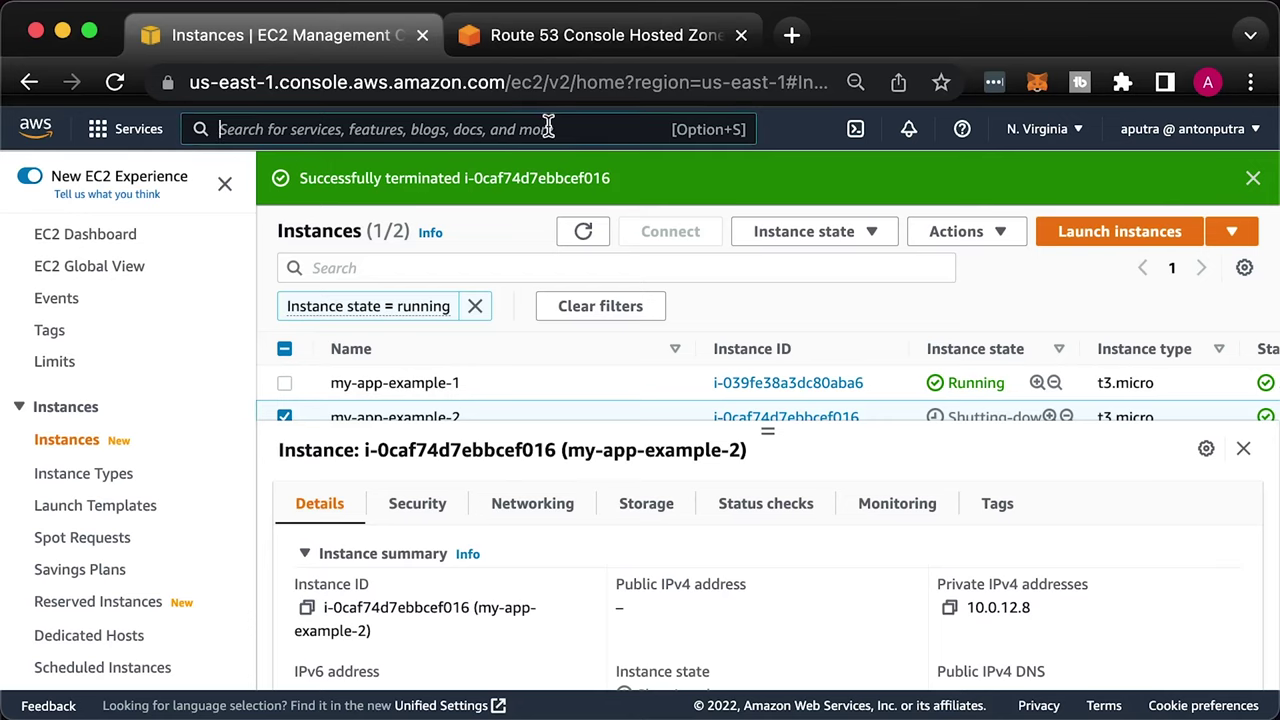
Delete the custom domain name api.antonputra.com in API Gateway, confirming with the word delete
{"action": "type", "text": "api"}
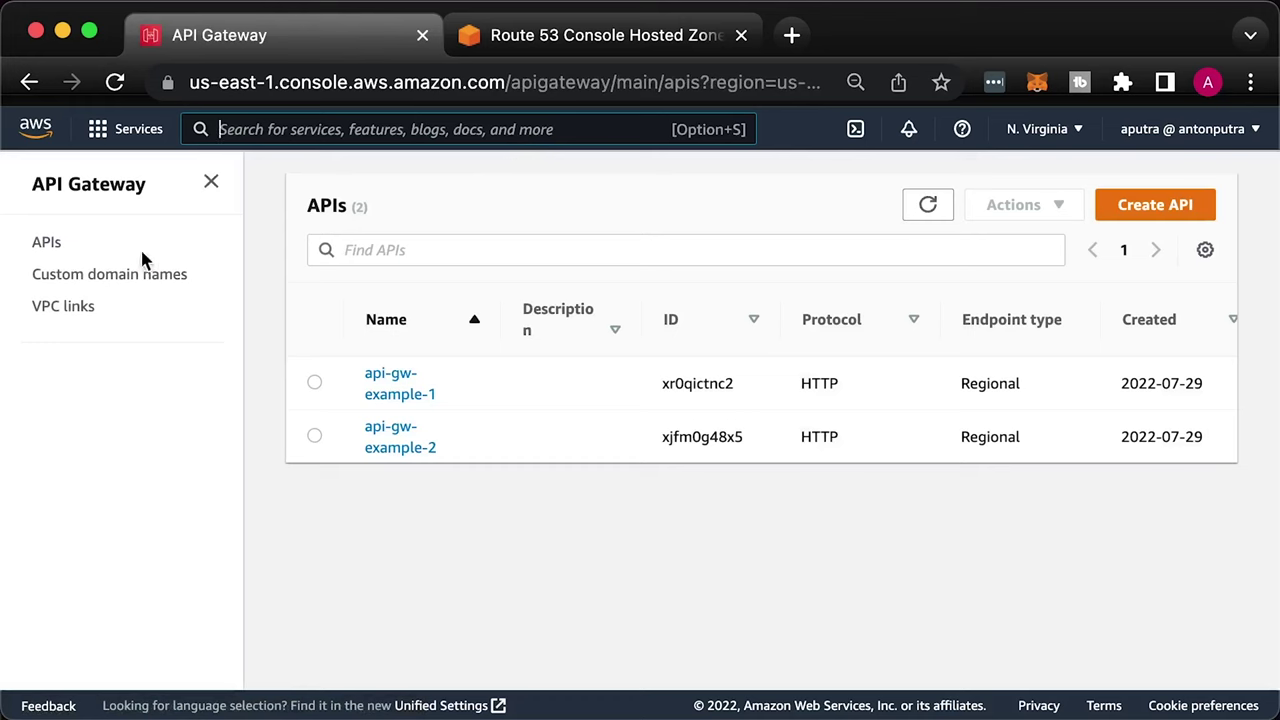
{"action": "left_click", "coordinate": [117, 278]}
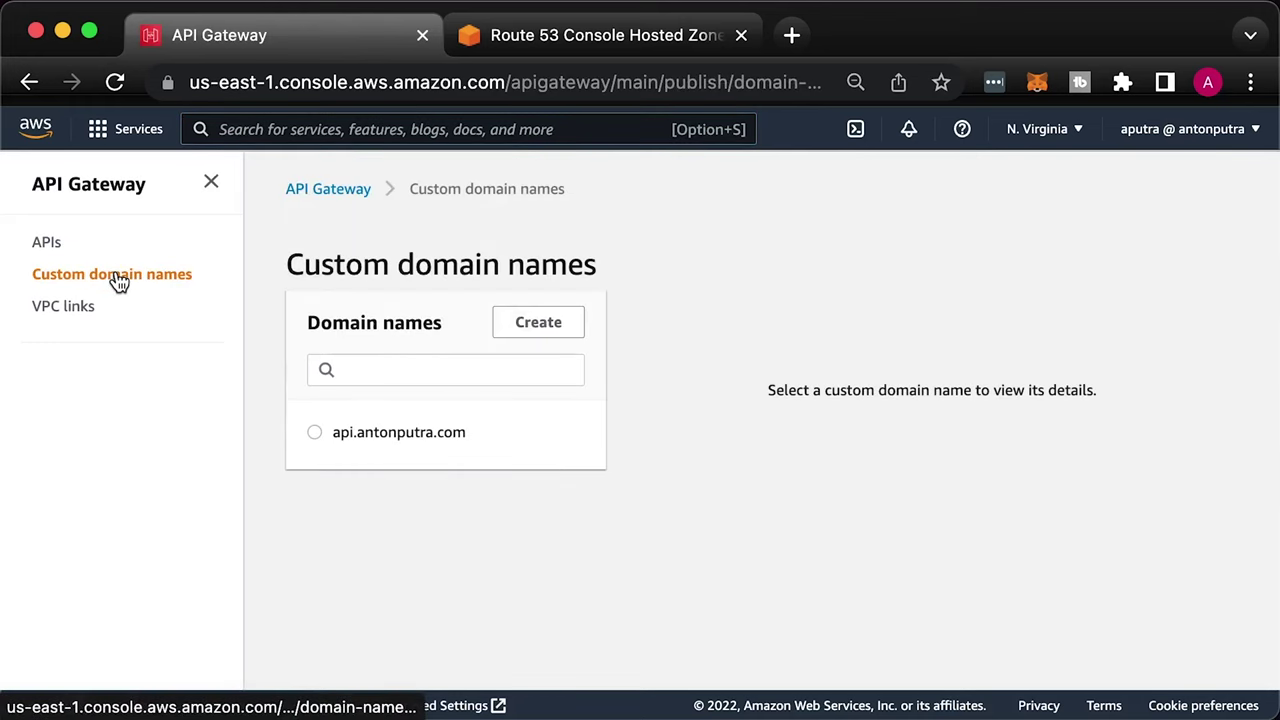
{"action": "left_click", "coordinate": [314, 432]}
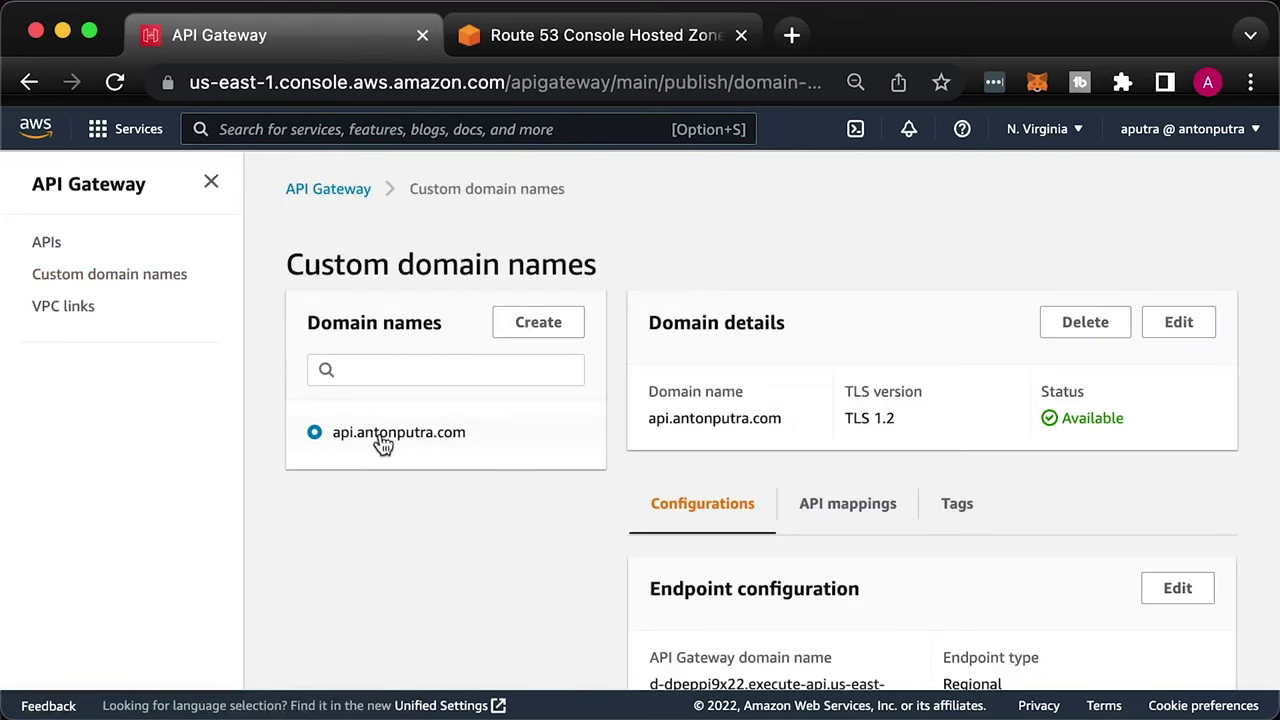
{"action": "left_click", "coordinate": [1086, 323]}
{"action": "left_click", "coordinate": [634, 472]}
{"action": "type", "text": "delete"}
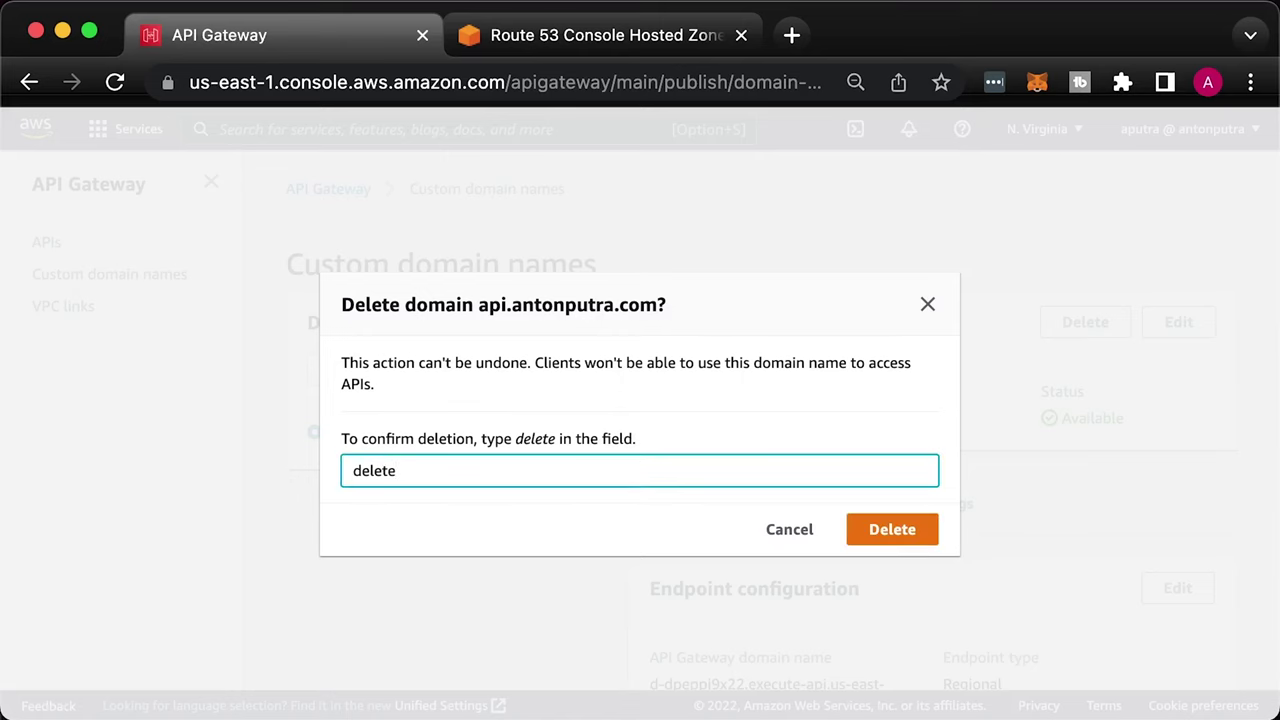
{"action": "left_click", "coordinate": [880, 538]}
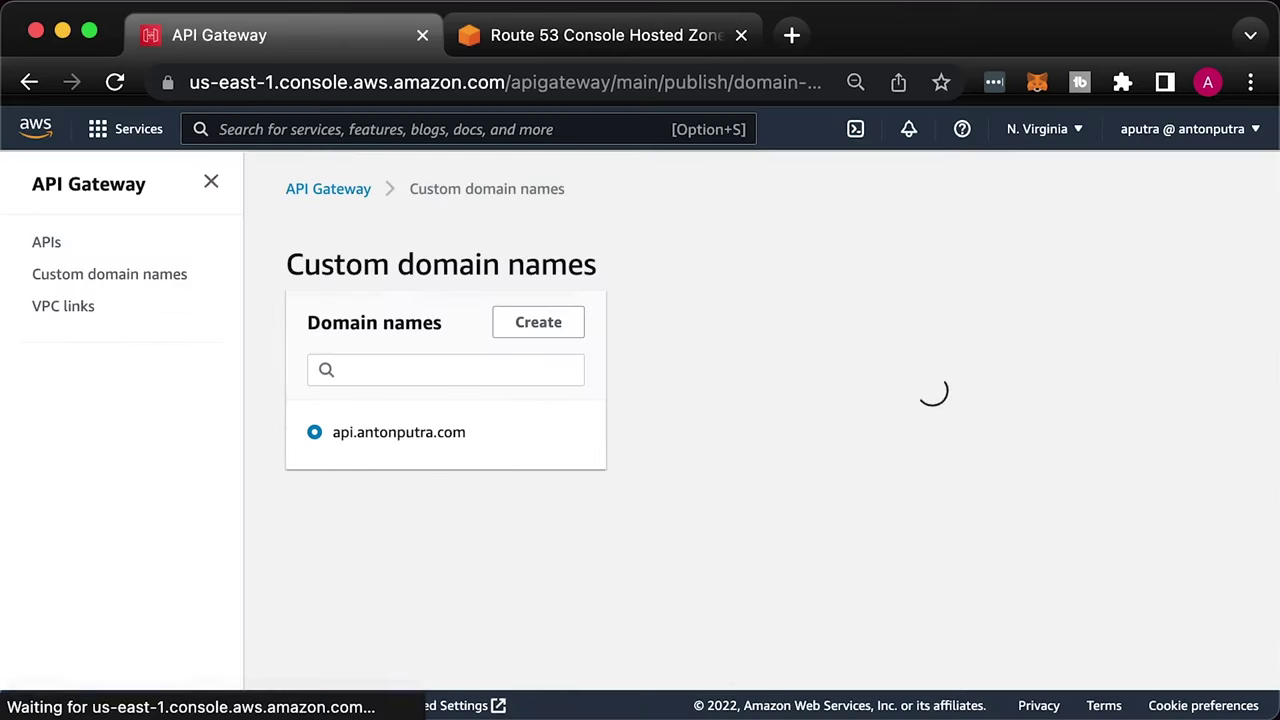
Delete the ANY route under /{proxy+} from the api-gw-example-2 API
{"action": "left_click", "coordinate": [42, 244]}
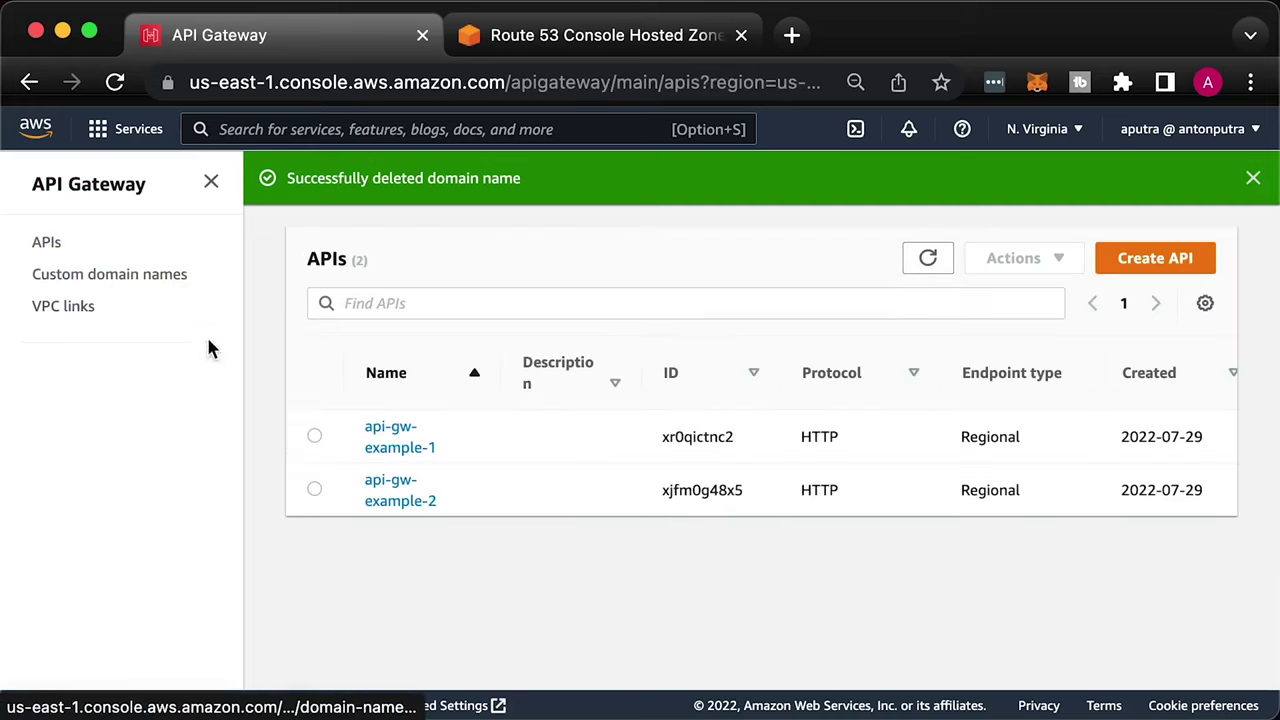
{"action": "left_click", "coordinate": [386, 487]}
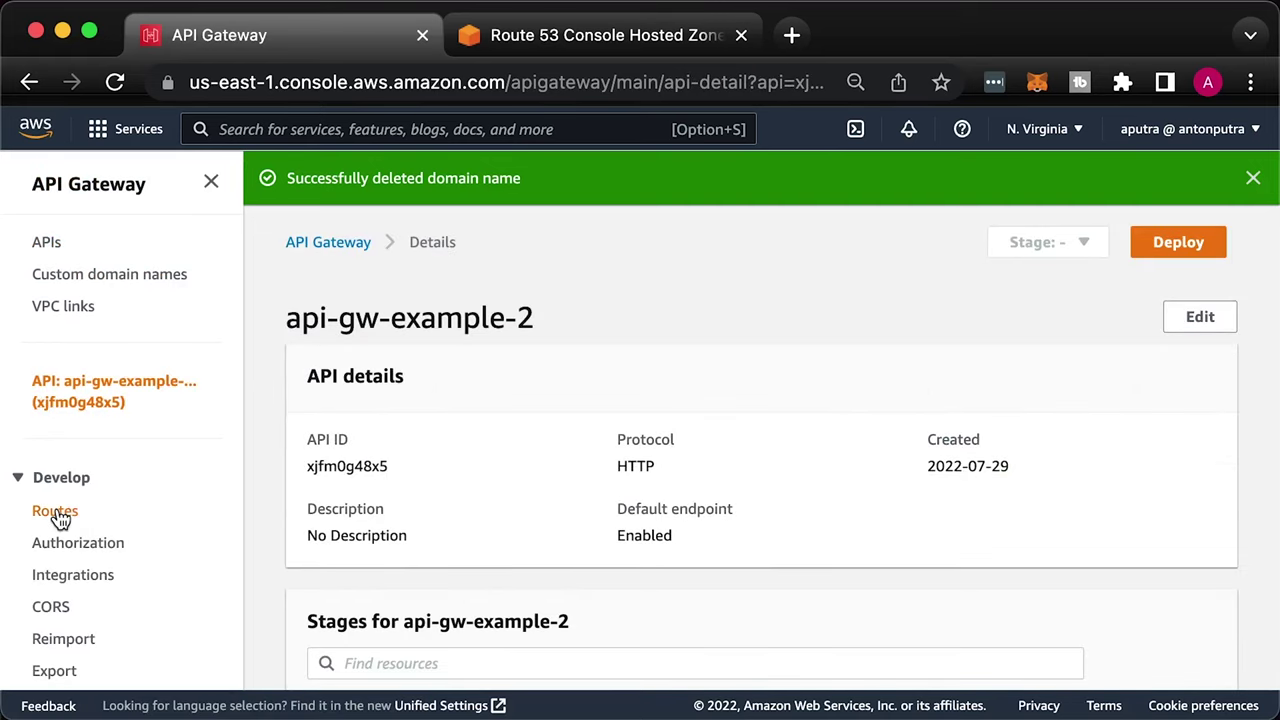
{"action": "left_click", "coordinate": [57, 514]}
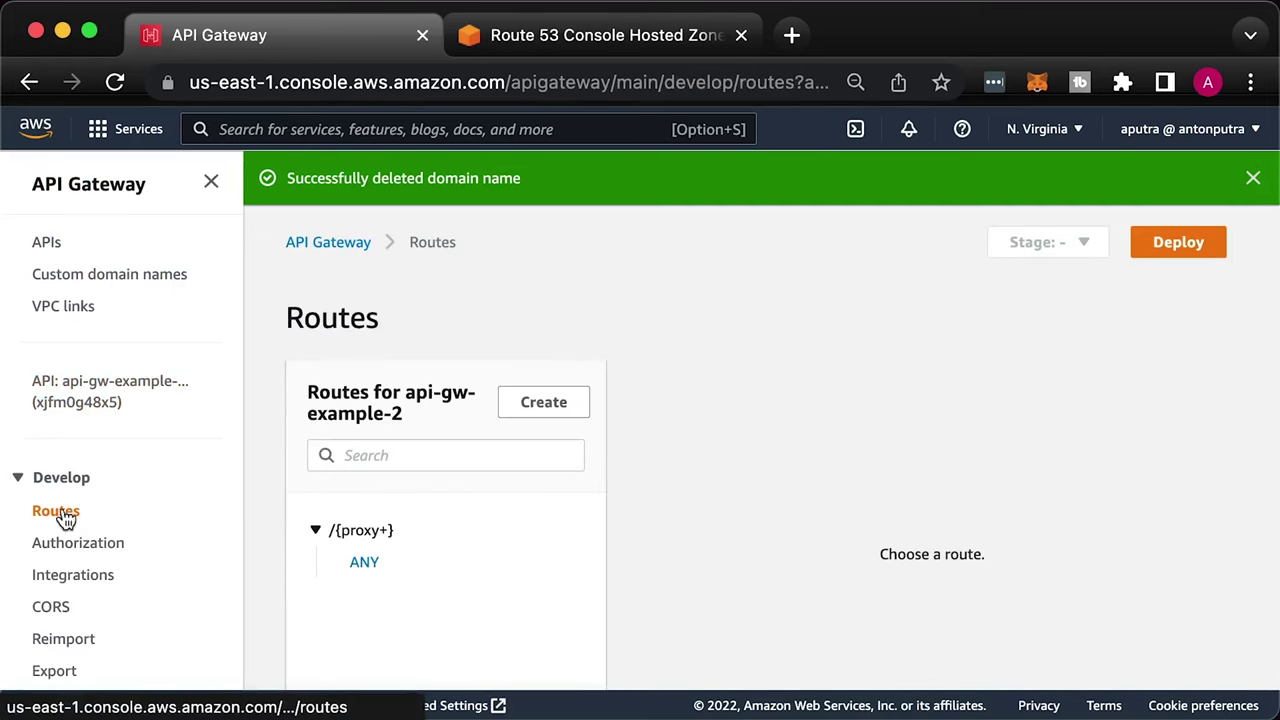
{"action": "left_click", "coordinate": [402, 568]}
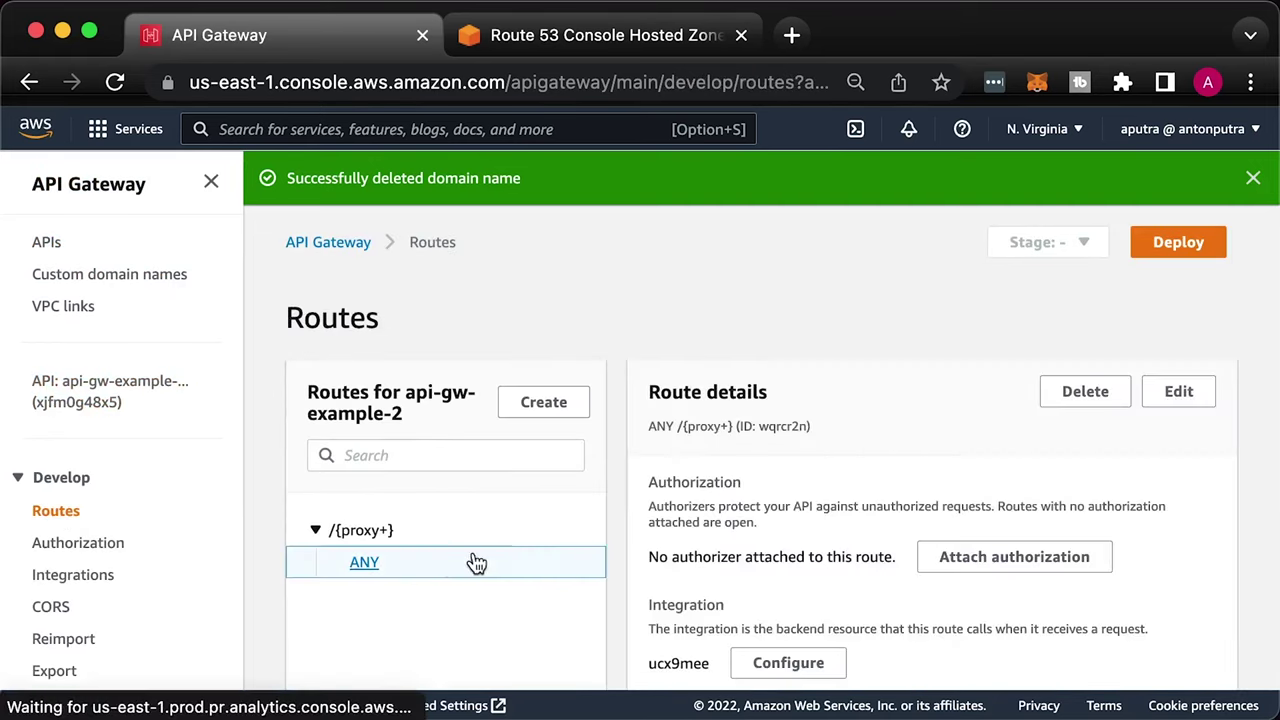
{"action": "left_click", "coordinate": [1085, 391]}
{"action": "left_click", "coordinate": [893, 476]}
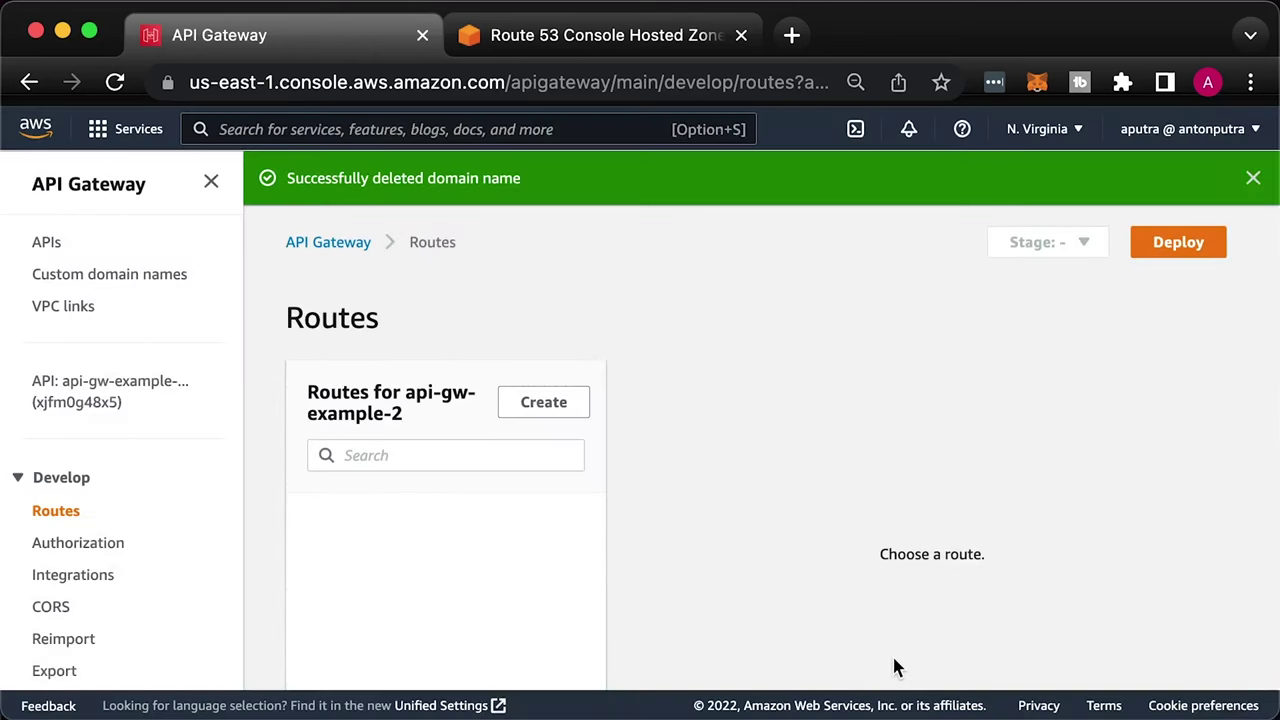
Select the api-gw-example-2 API in the list of APIs and delete it
{"action": "left_click", "coordinate": [45, 243]}
{"action": "left_click", "coordinate": [316, 490]}
{"action": "left_click", "coordinate": [1003, 264]}
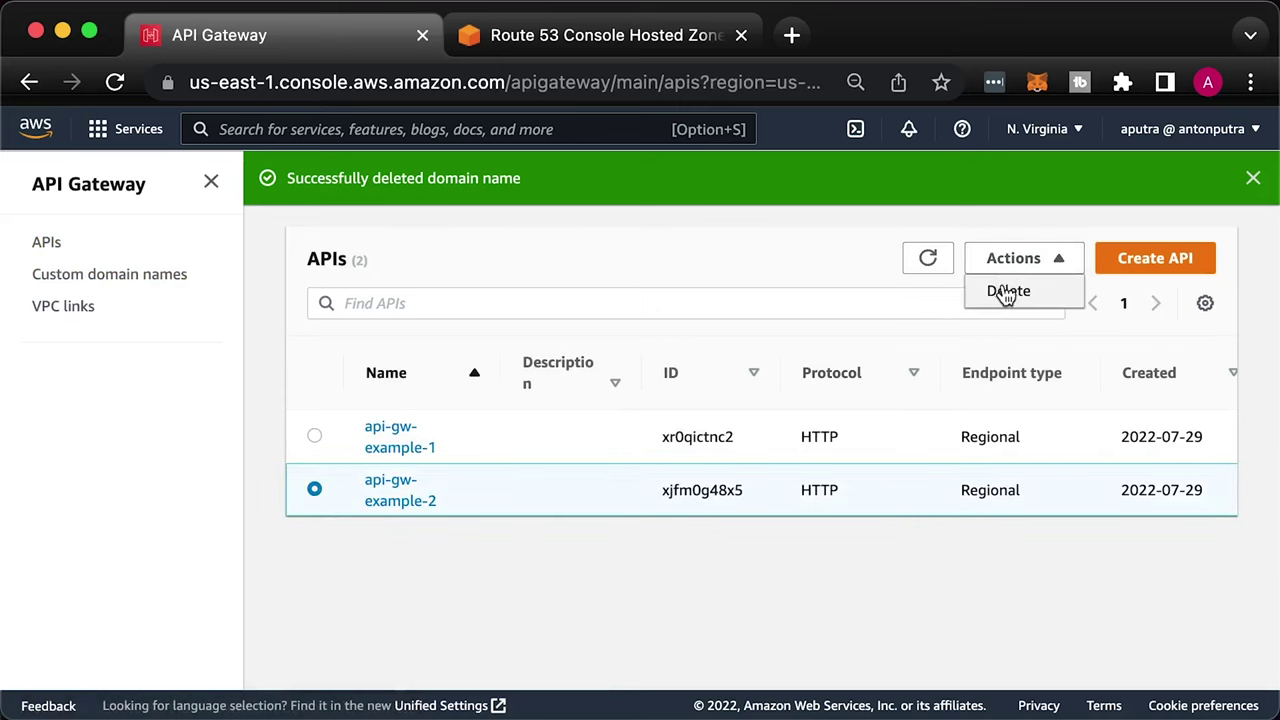
Delete the api-gw-example-2 API and the my-app-example-2 VPC link
{"action": "left_click", "coordinate": [1007, 291]}
{"action": "left_click", "coordinate": [898, 500]}
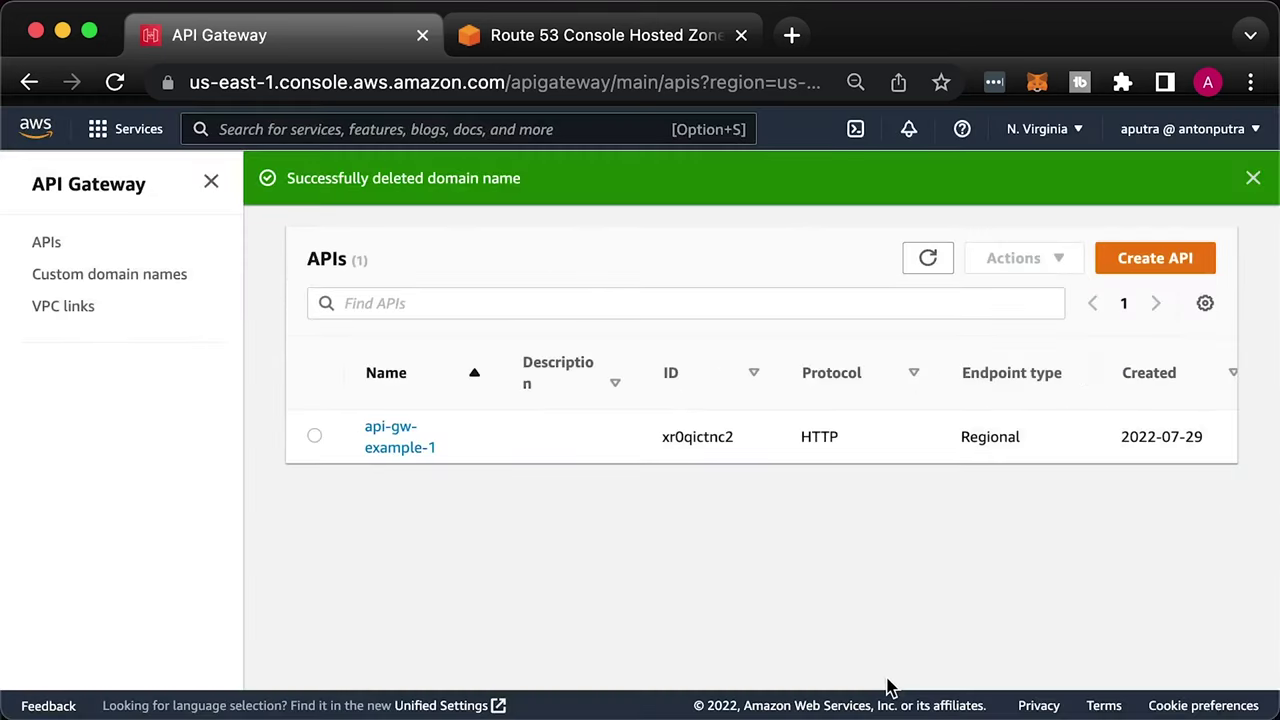
{"action": "left_click", "coordinate": [41, 311]}
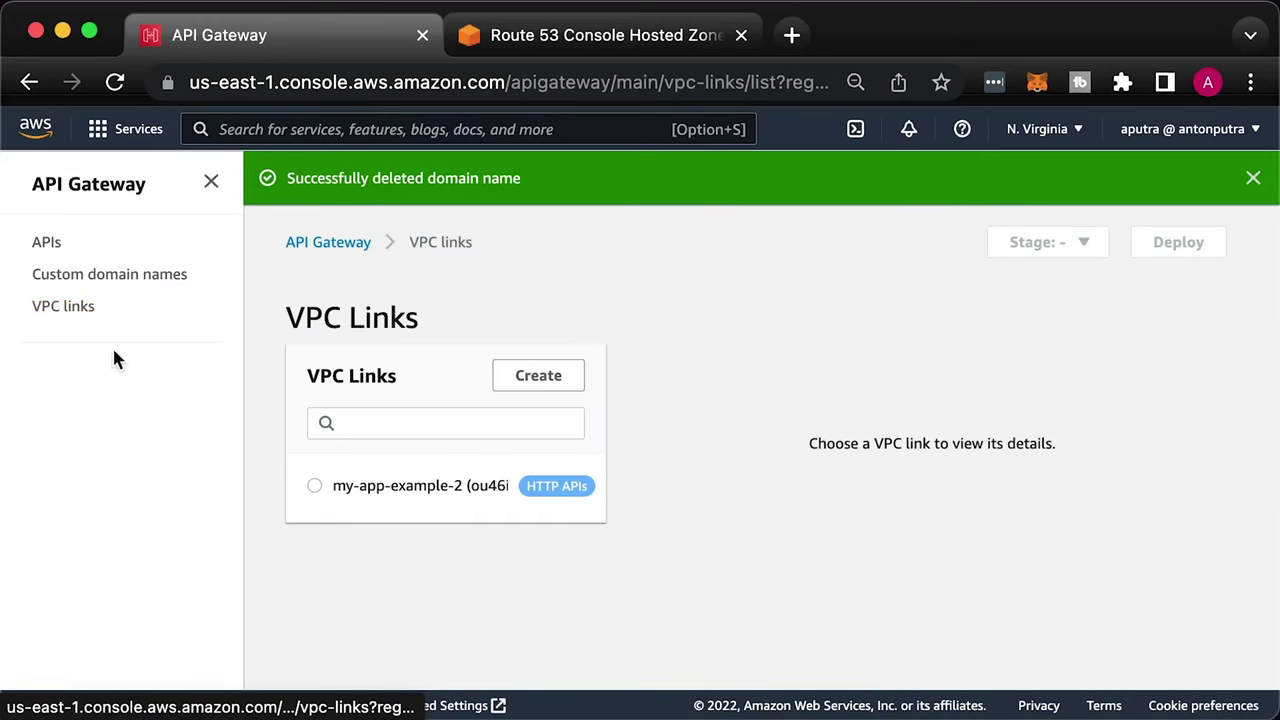
{"action": "left_click", "coordinate": [314, 485]}
{"action": "left_click", "coordinate": [1157, 385]}
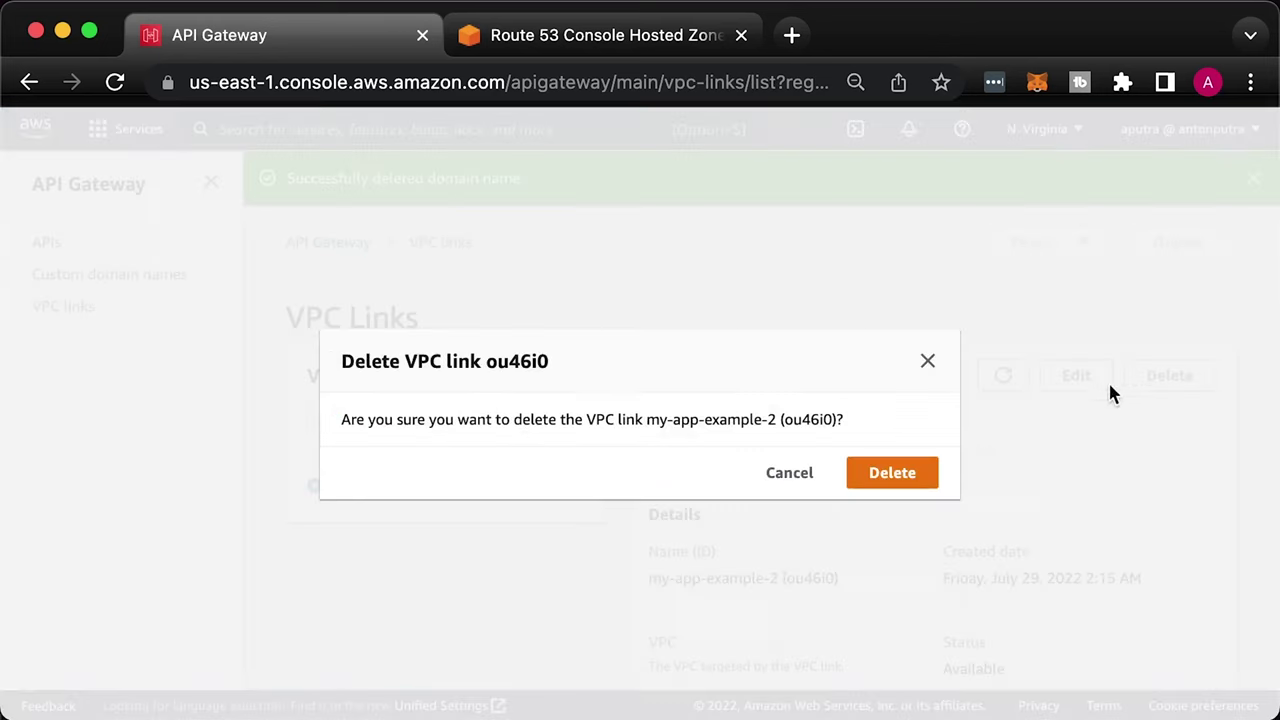
{"action": "left_click", "coordinate": [915, 474]}
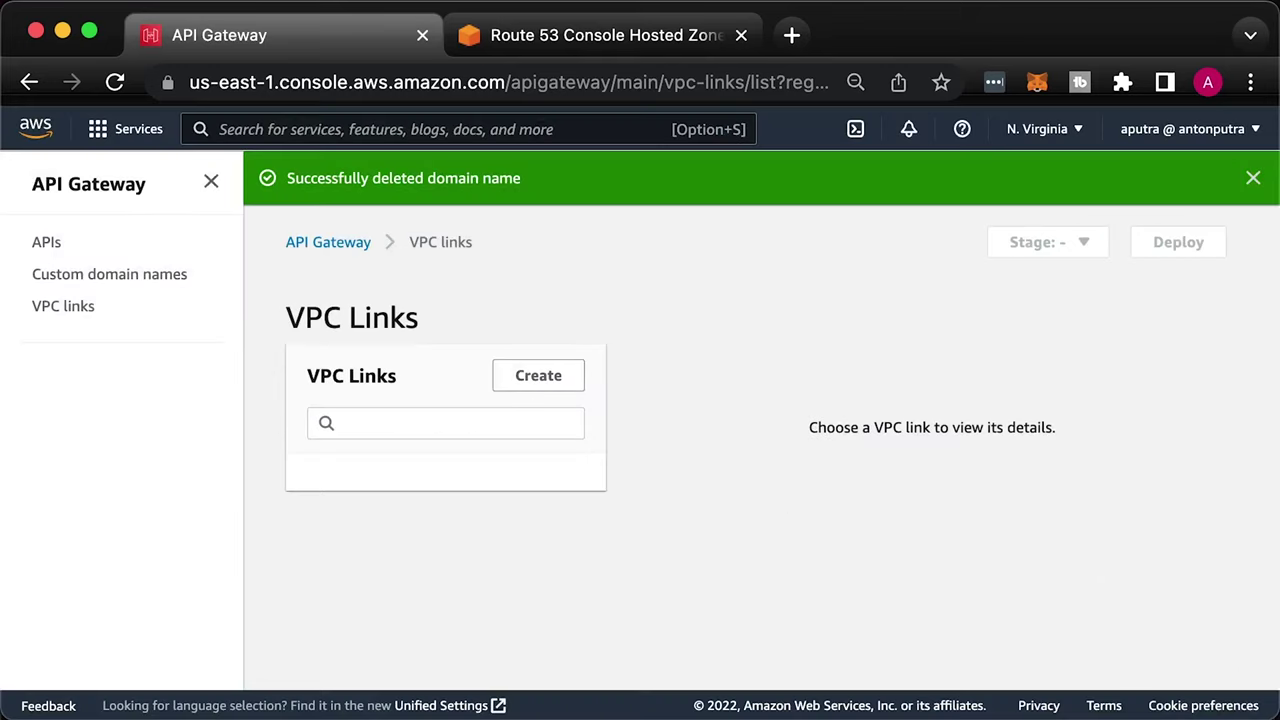
In AWS Certificate Manager, permanently delete the certificate issued for the api subdomain, confirming with "delete"
{"action": "left_click", "coordinate": [531, 127]}
{"action": "type", "text": "acm"}
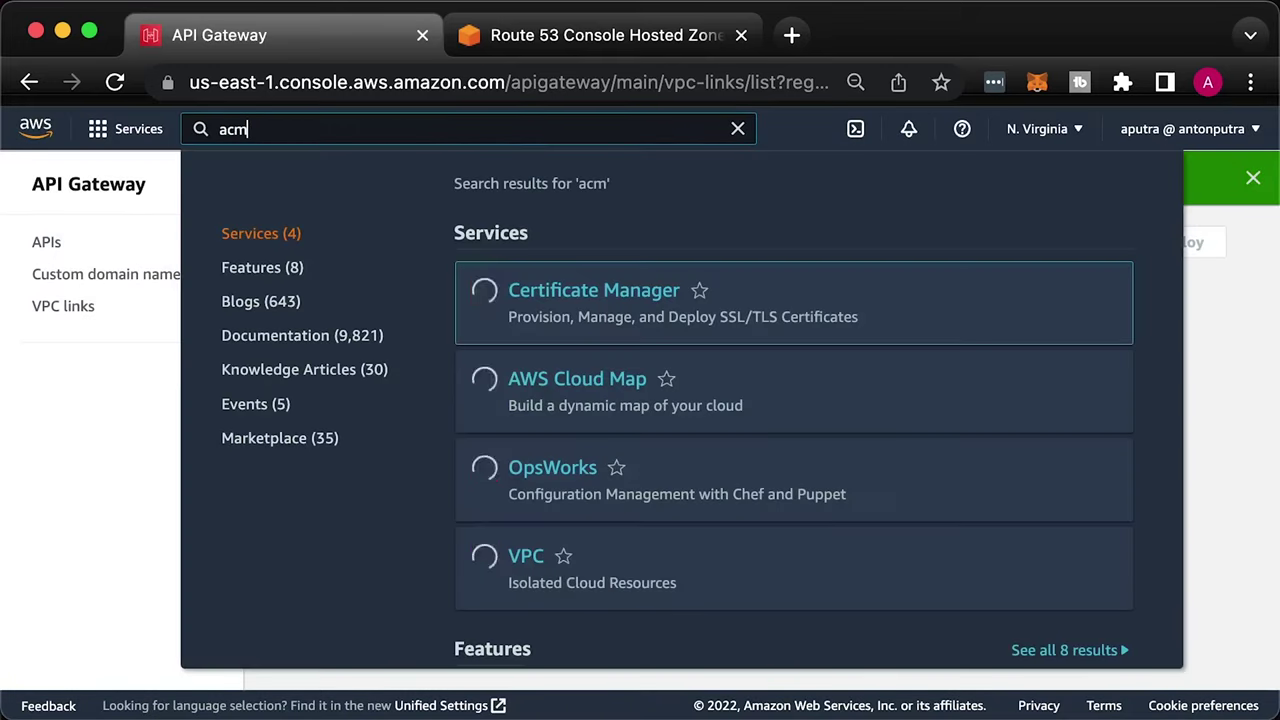
{"action": "key", "text": "Return"}
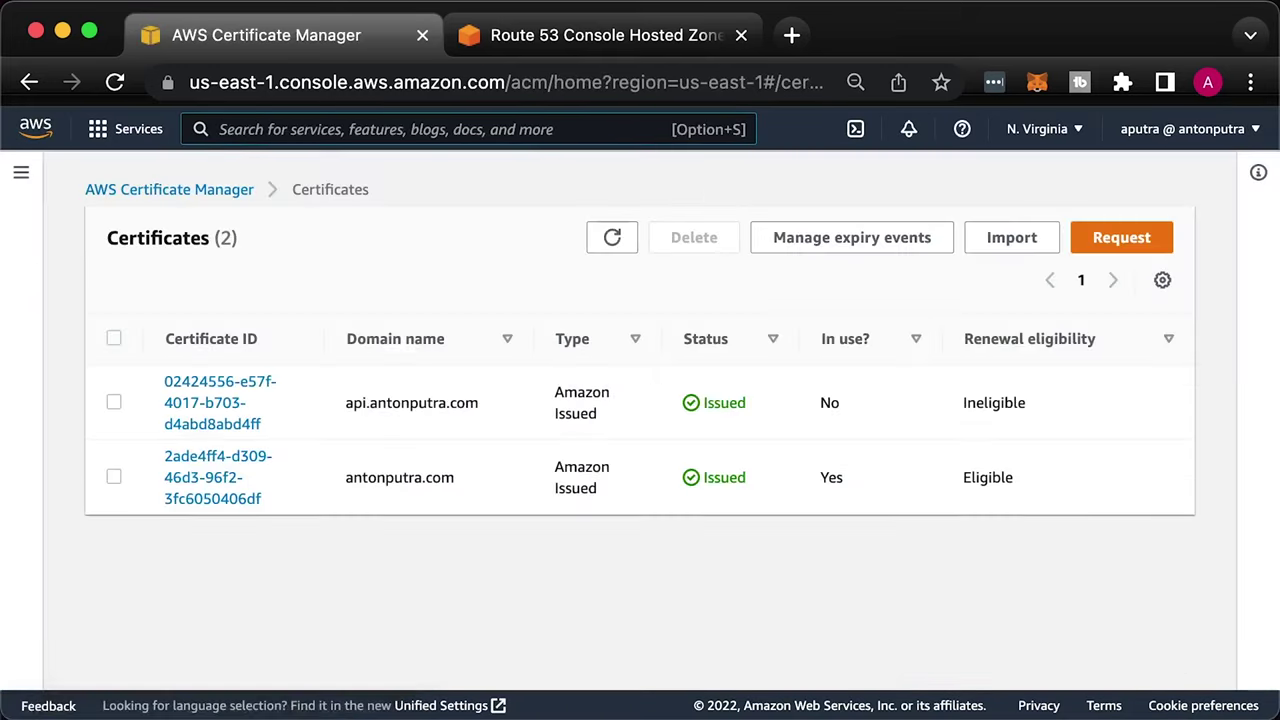
{"action": "left_click", "coordinate": [112, 400]}
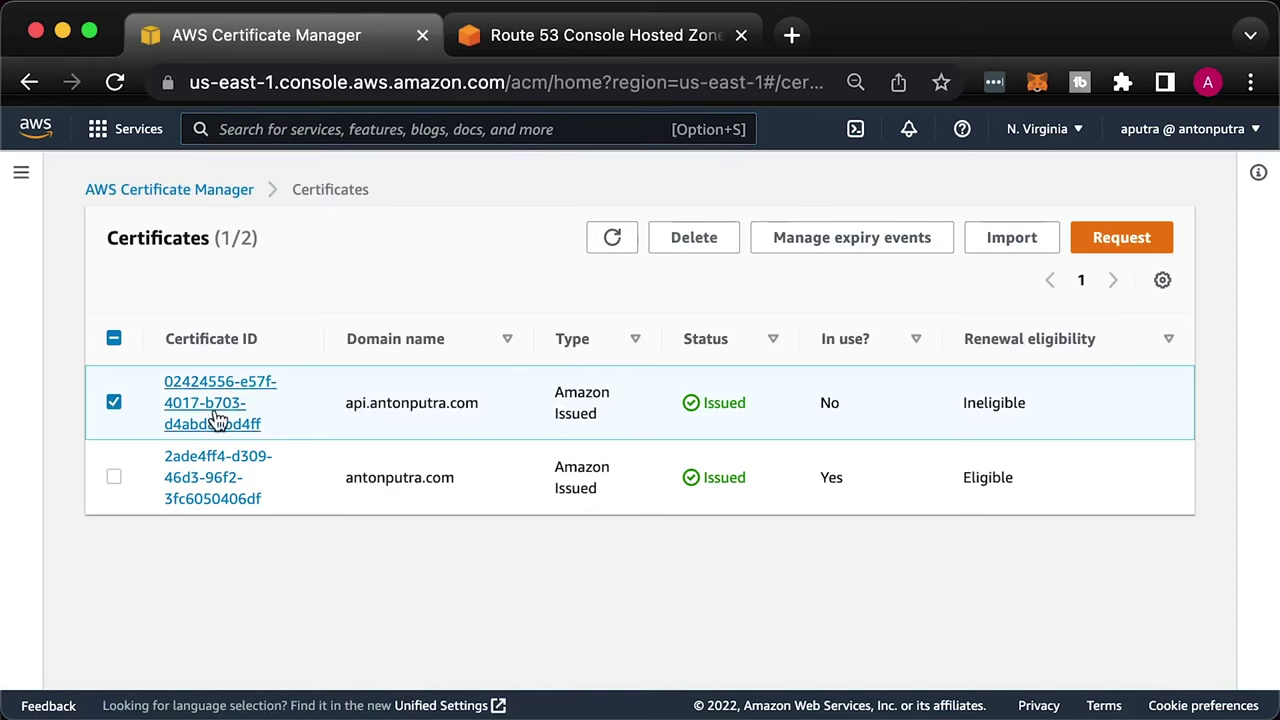
{"action": "left_click", "coordinate": [694, 237]}
{"action": "left_click", "coordinate": [723, 369]}
{"action": "type", "text": "delete"}
{"action": "left_click", "coordinate": [902, 435]}
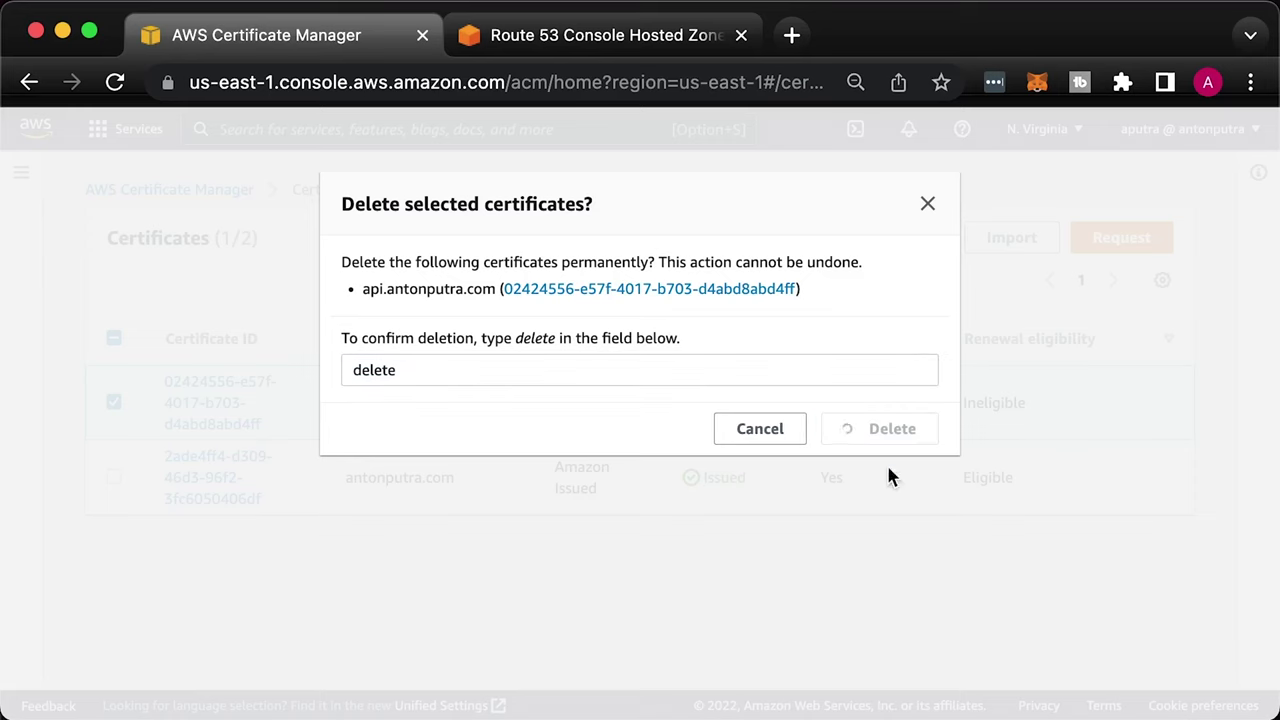
In the Route 53 hosted zone, delete the api subdomain's A record and its CNAME validation record
{"action": "left_click", "coordinate": [575, 42]}
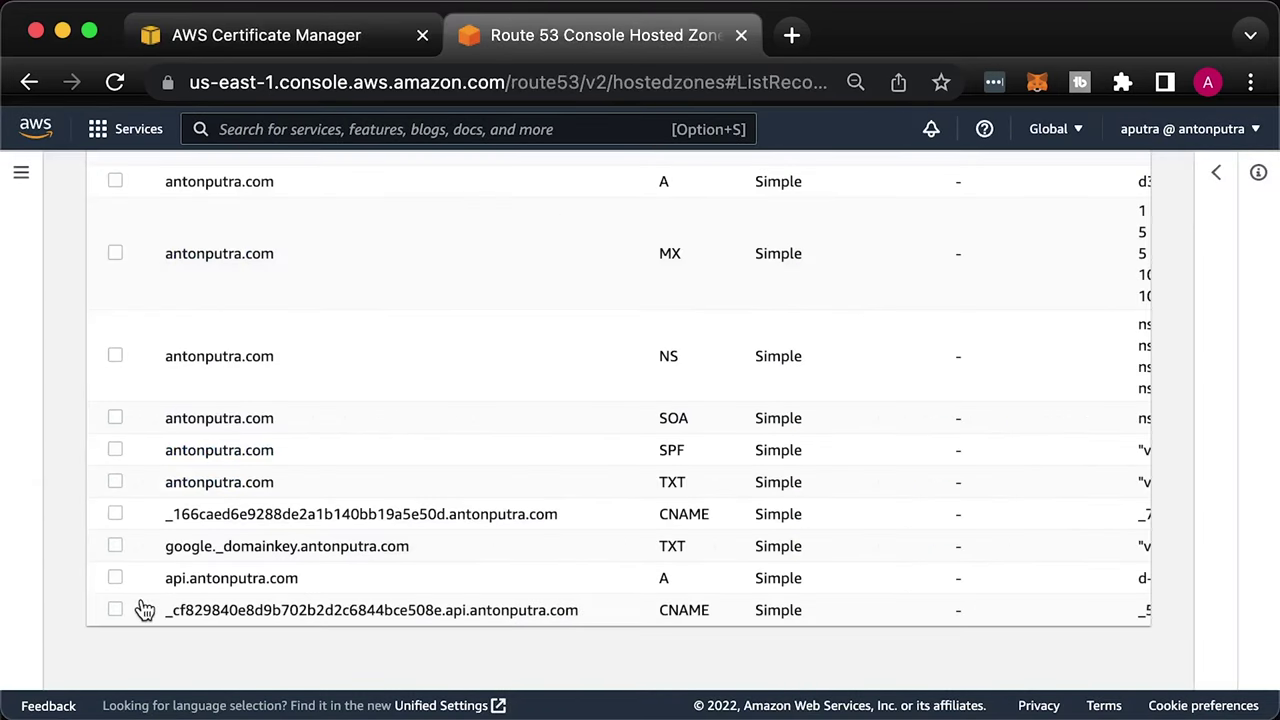
{"action": "left_click", "coordinate": [114, 610]}
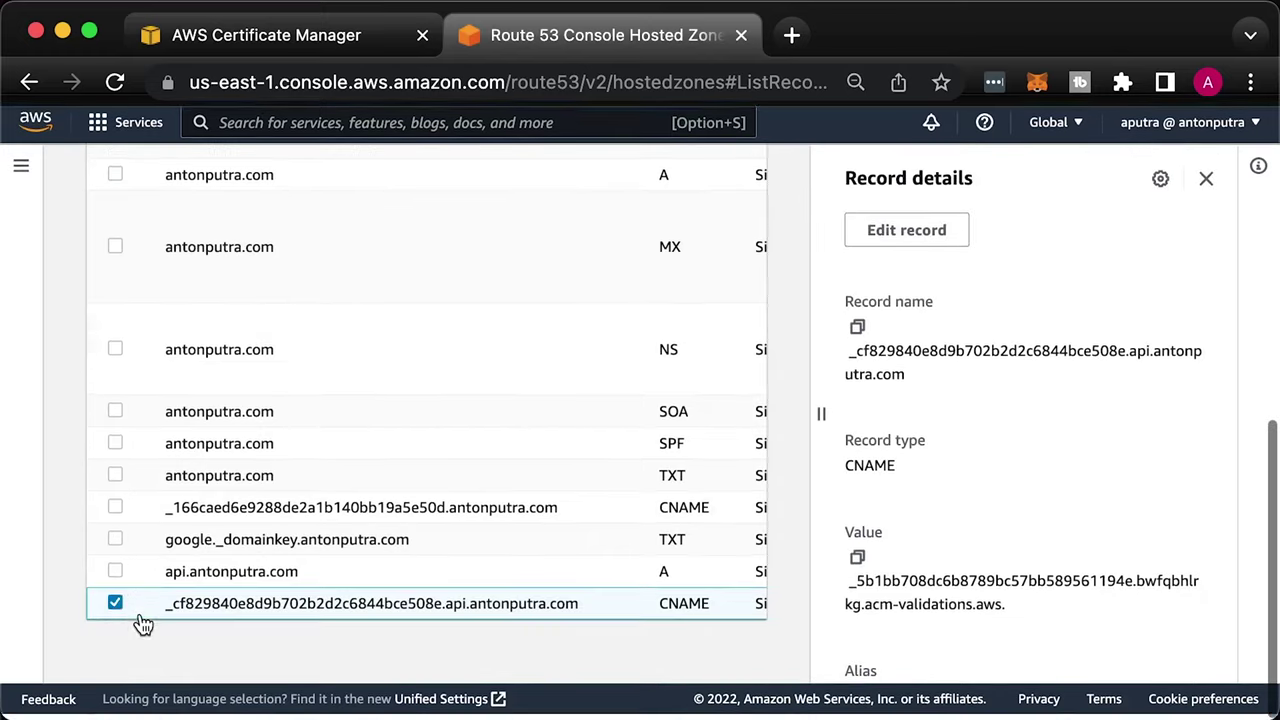
{"action": "left_click", "coordinate": [115, 578]}
{"action": "scroll", "coordinate": [251, 640], "scroll_direction": "up", "scroll_amount": 10}
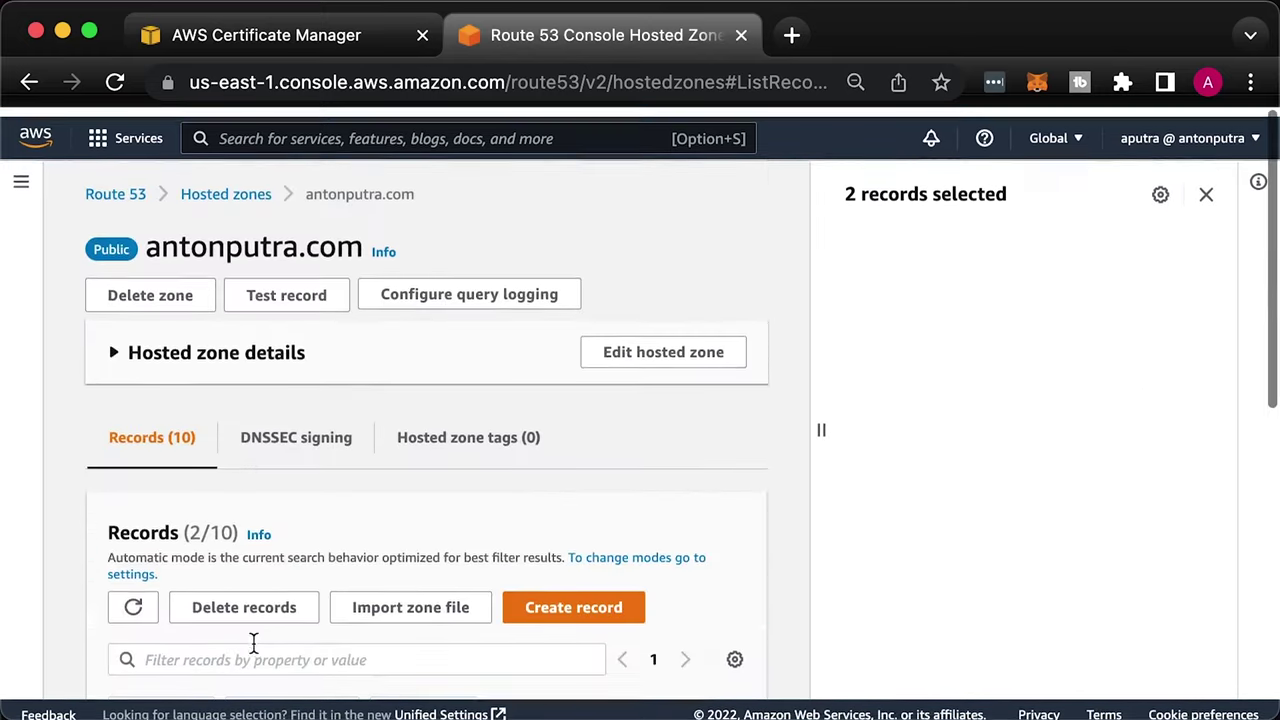
{"action": "left_click", "coordinate": [243, 605]}
{"action": "left_click", "coordinate": [892, 664]}
{"action": "scroll", "coordinate": [330, 400], "scroll_direction": "down", "scroll_amount": 5}
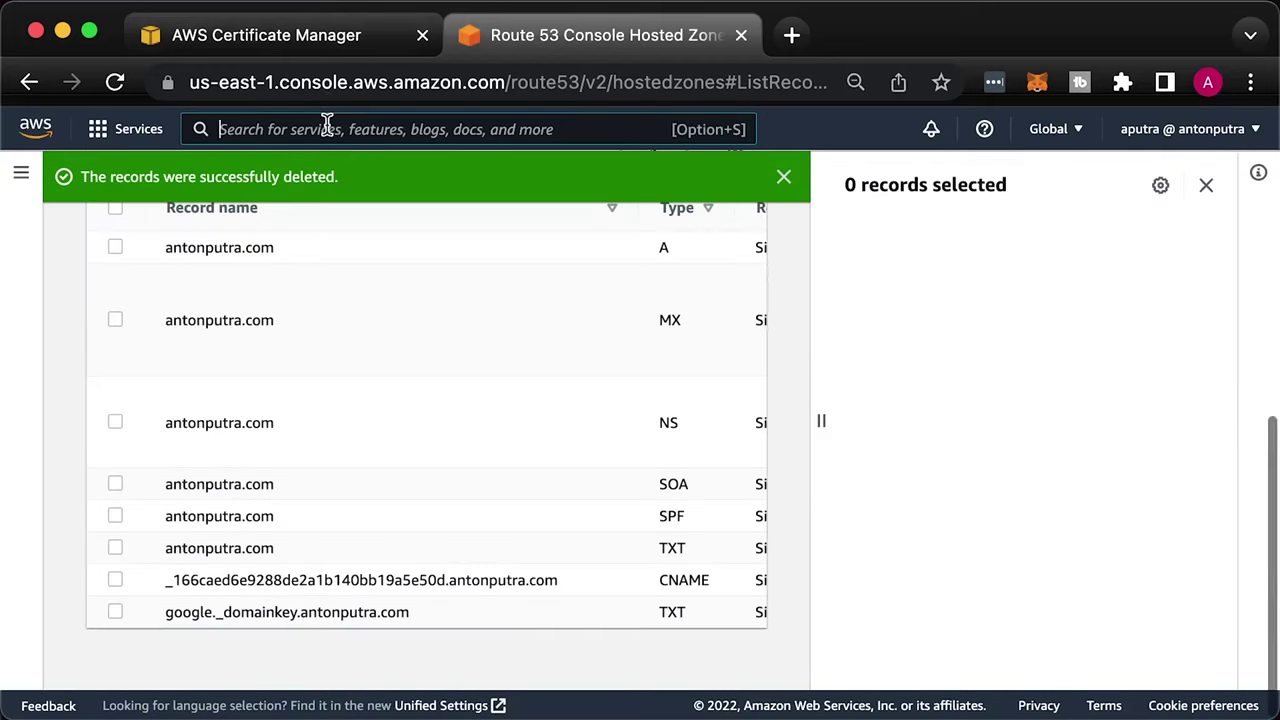
In EC2, delete the my-app-example-2 security group, leaving the default group unselected
{"action": "left_click", "coordinate": [329, 128]}
{"action": "type", "text": "ec2"}
{"action": "key", "text": "Return"}
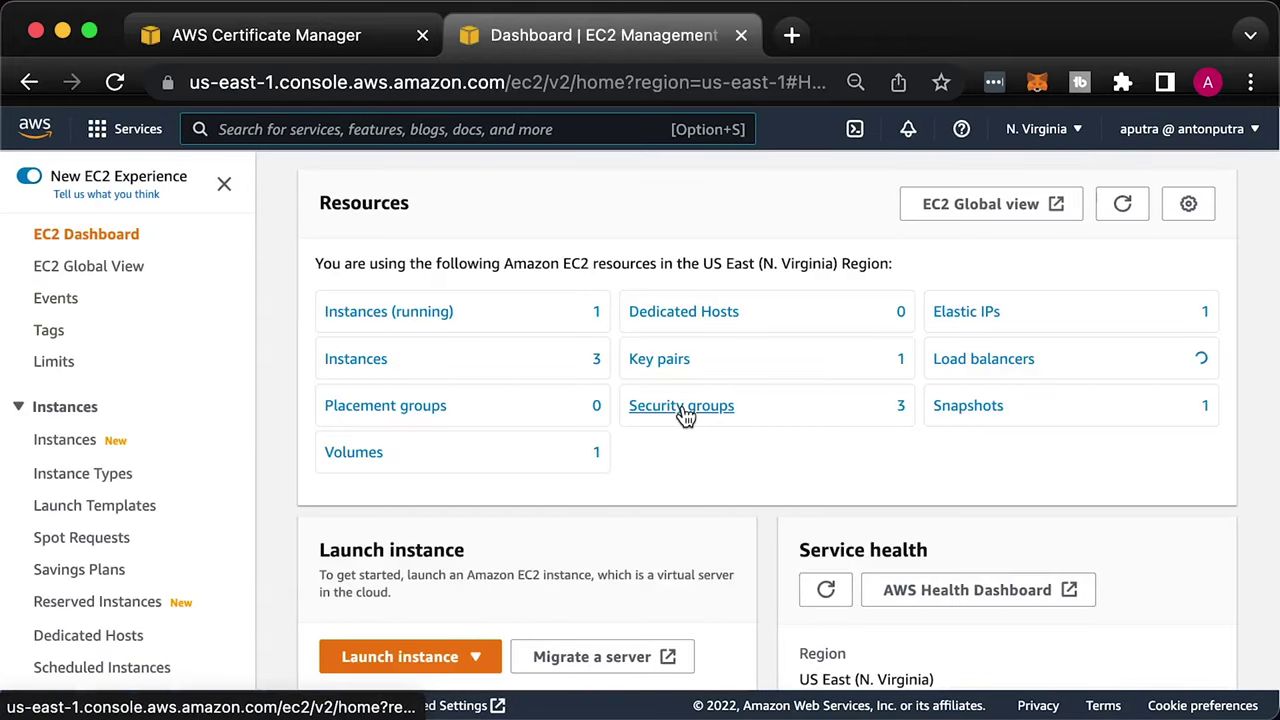
{"action": "left_click", "coordinate": [684, 412]}
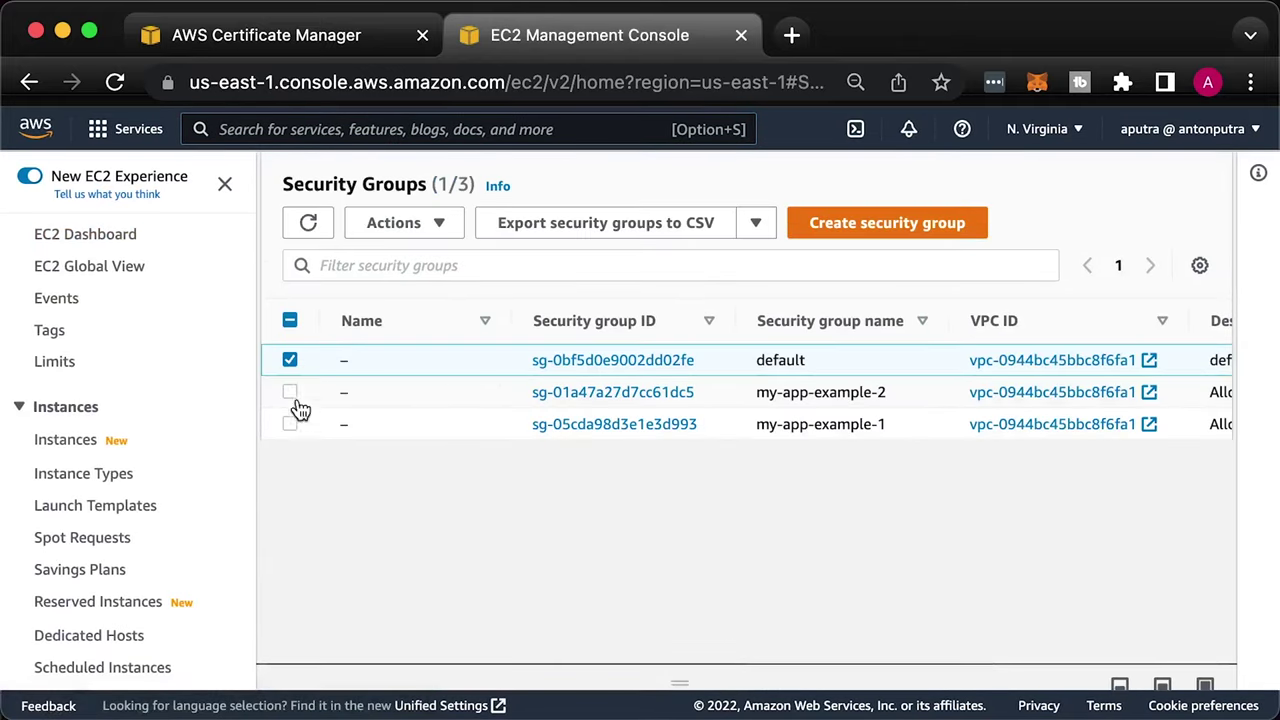
{"action": "left_click", "coordinate": [289, 360]}
{"action": "left_click", "coordinate": [289, 392]}
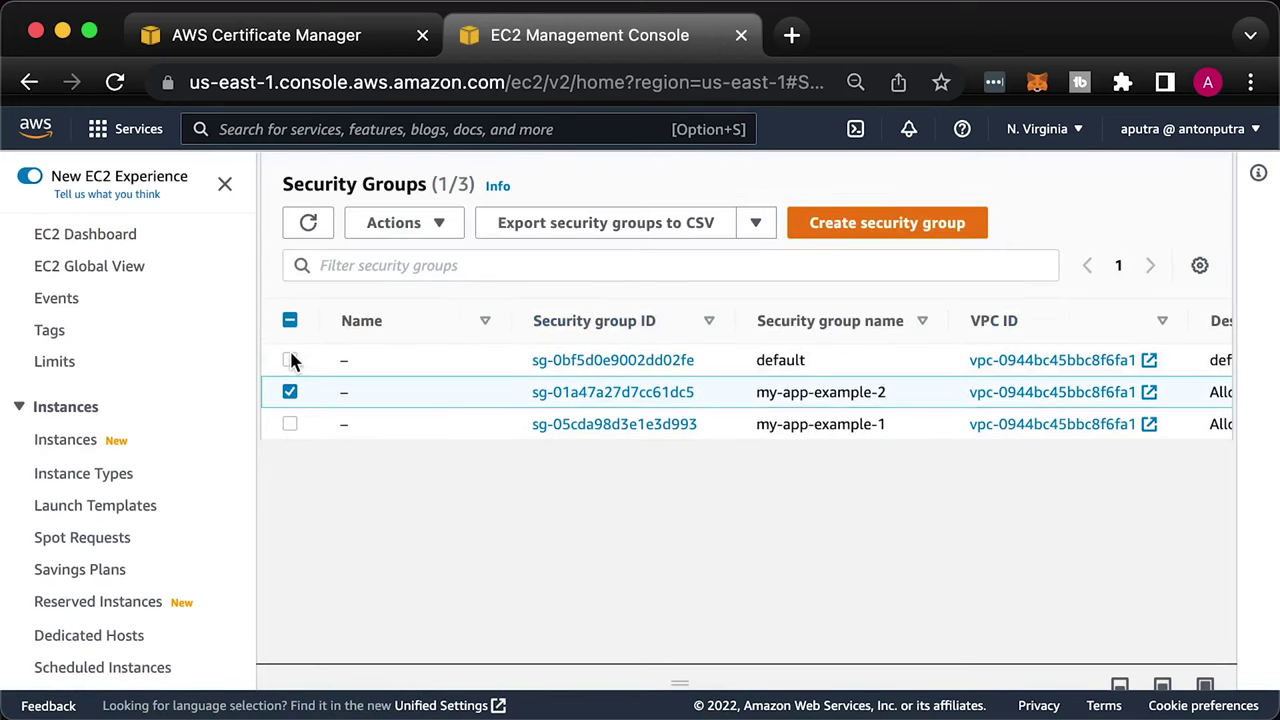
{"action": "left_click", "coordinate": [437, 226]}
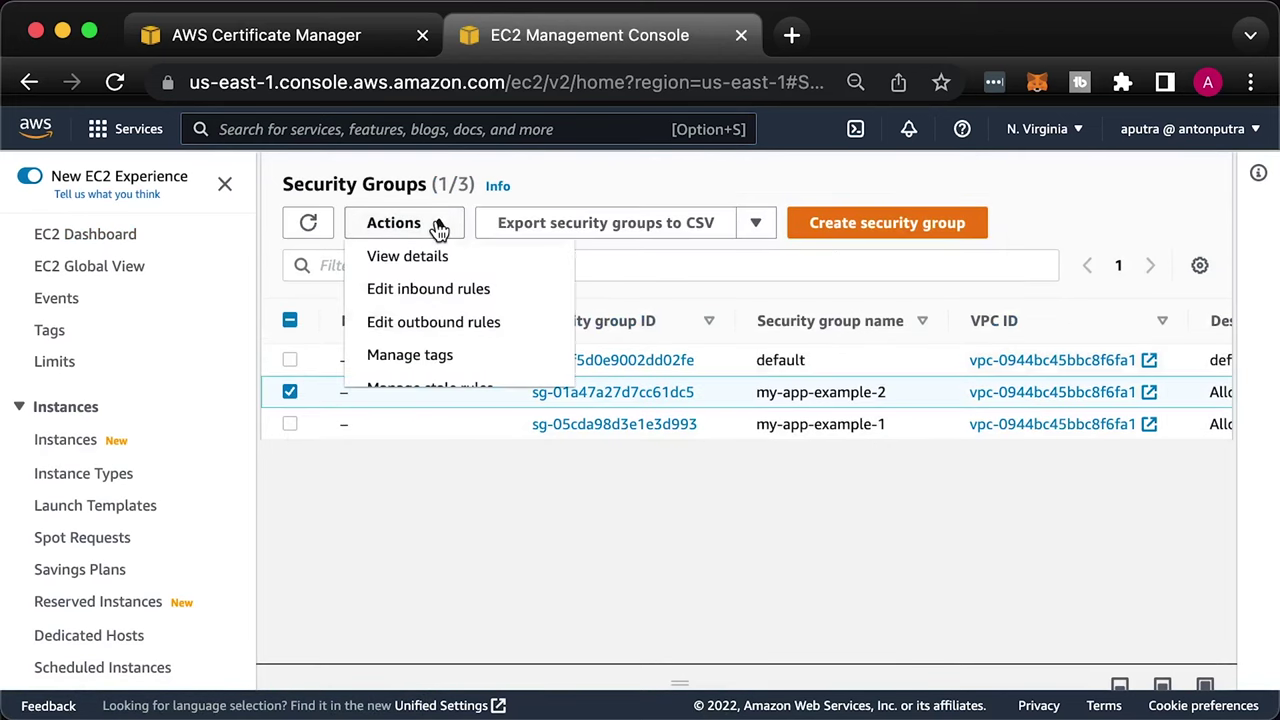
{"action": "scroll", "coordinate": [422, 368], "scroll_direction": "down", "scroll_amount": 2}
{"action": "left_click", "coordinate": [438, 372]}
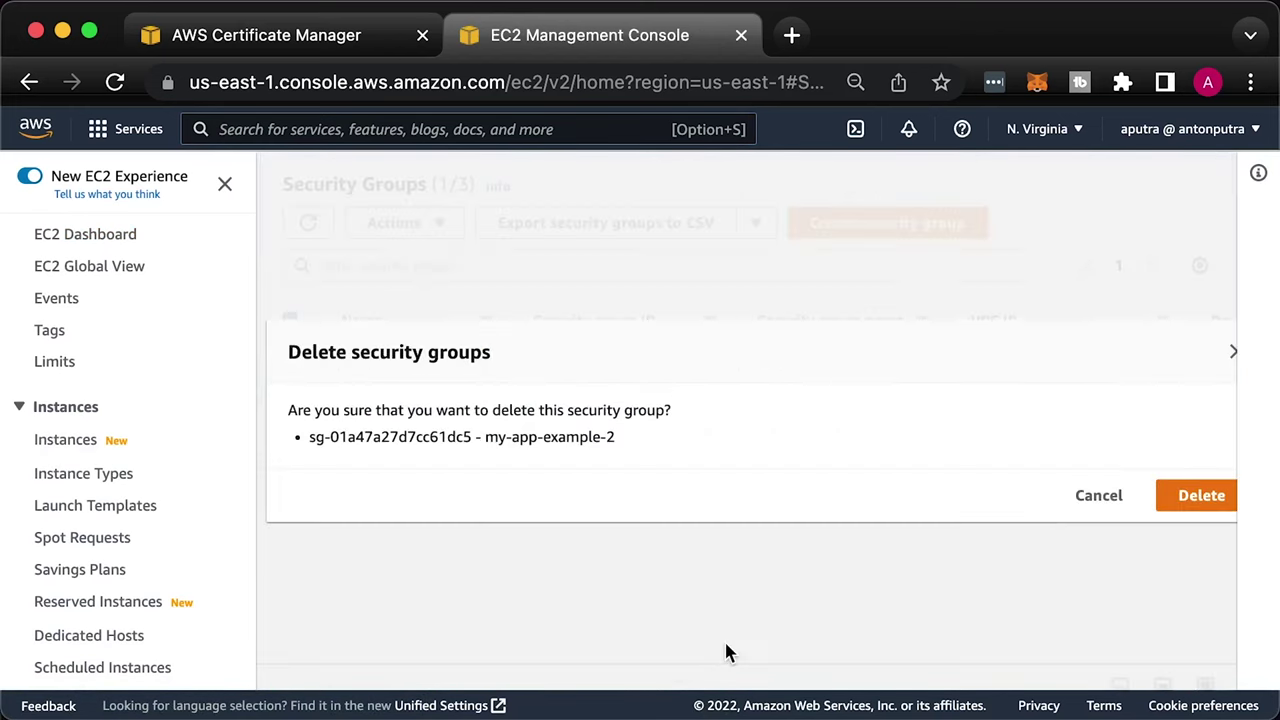
{"action": "left_click", "coordinate": [1205, 497]}
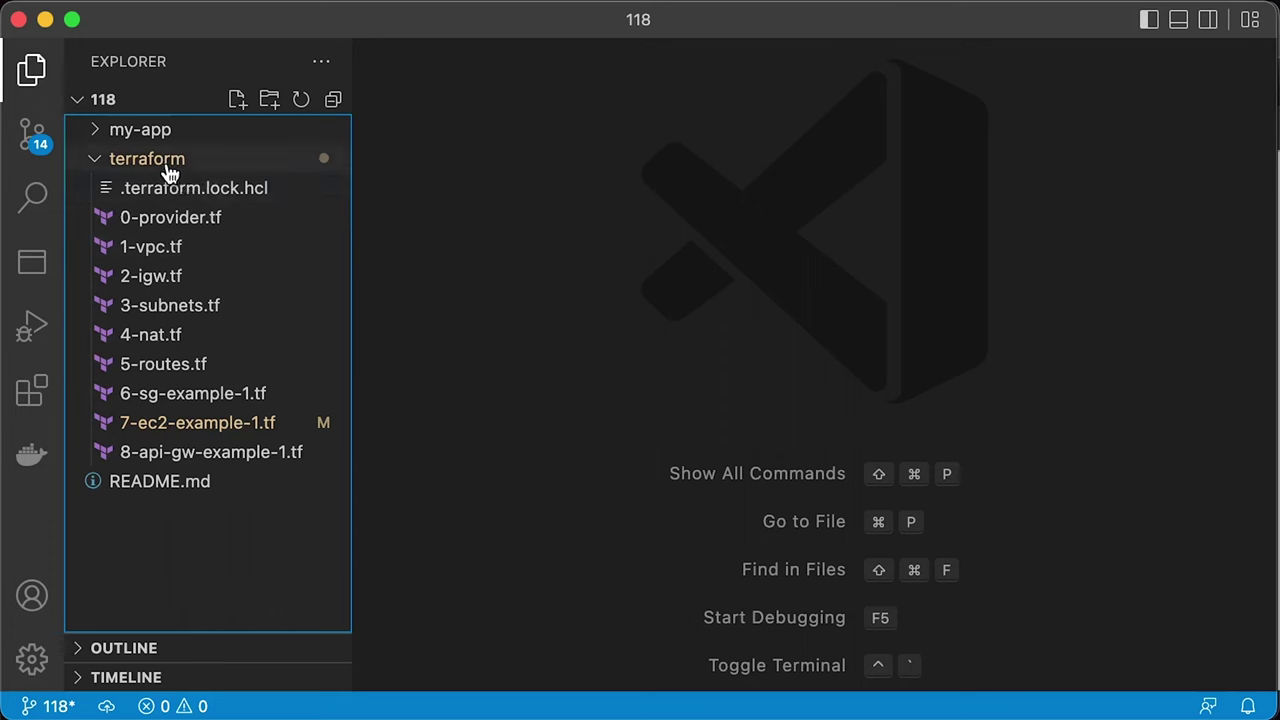
In Visual Studio Code, create the file 9-sg-example-2.tf in the terraform folder
{"action": "right_click", "coordinate": [166, 160]}
{"action": "left_click", "coordinate": [650, 418]}
{"action": "type", "text": "9-sg-example-2.tf"}
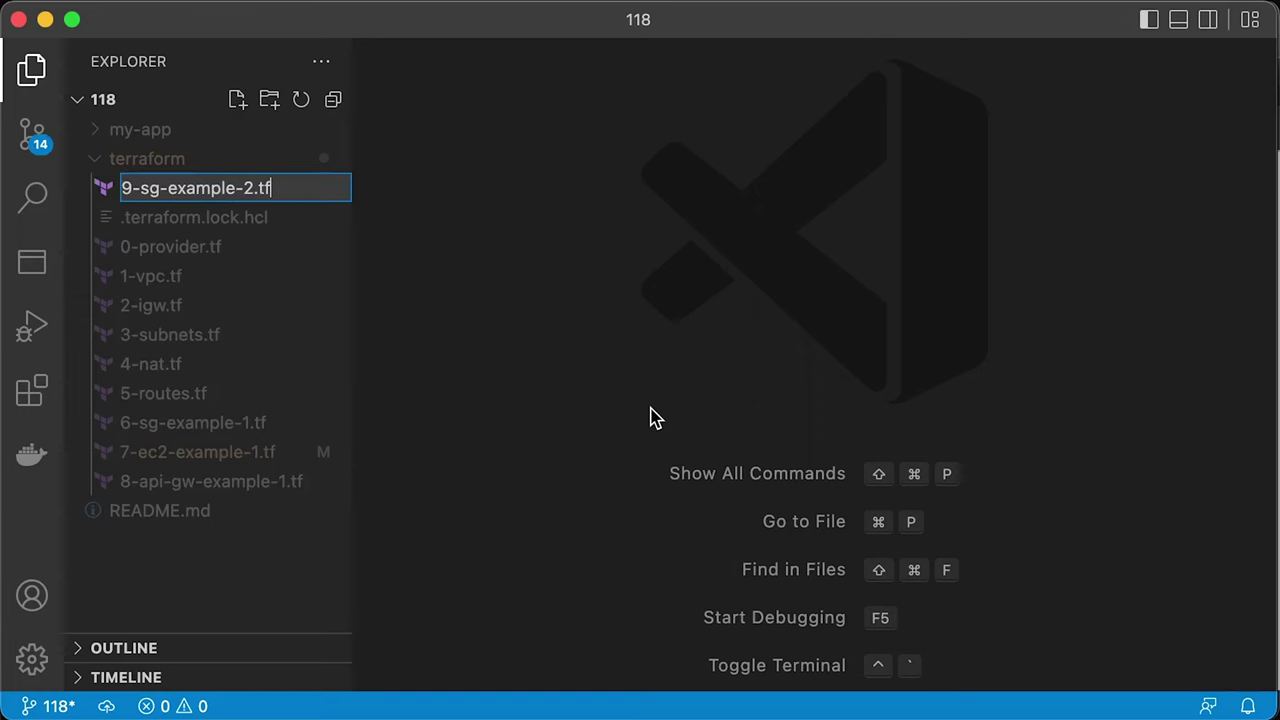
{"action": "key", "text": "Return"}
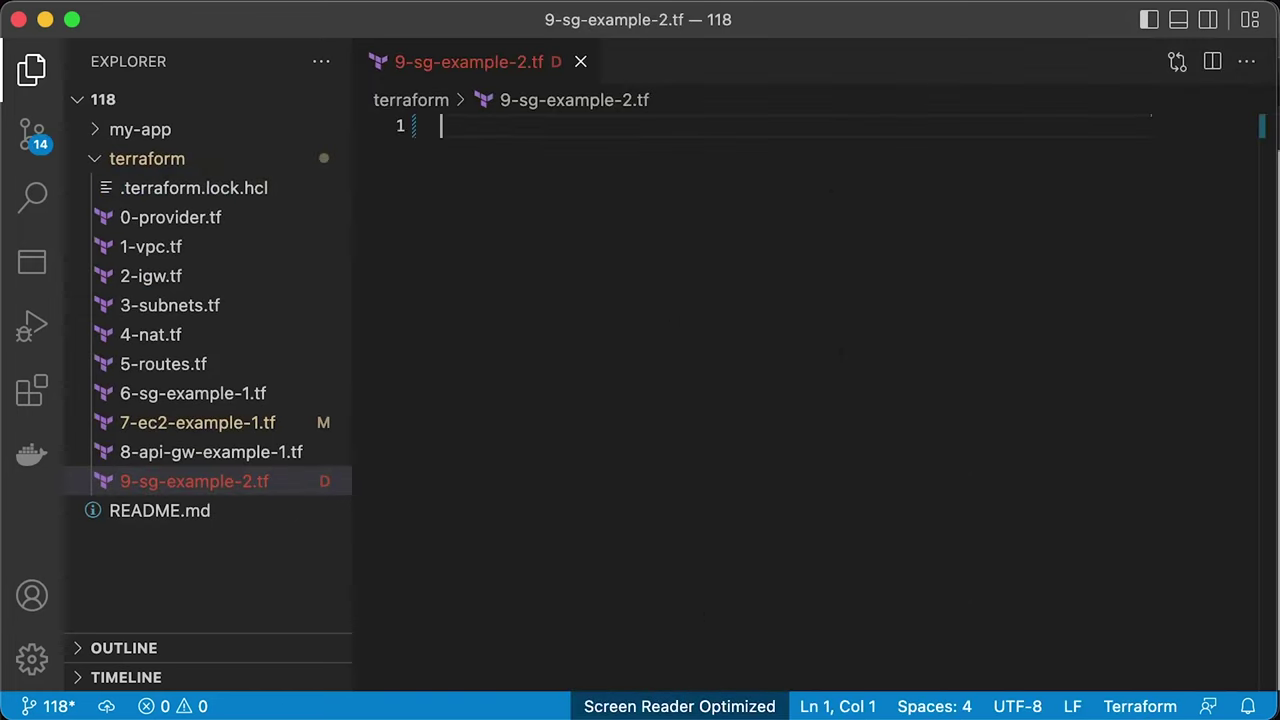
Define aws_security_group my-app-example-2 "Allow API Access" in the main VPC, allowing TCP 8080 ingress from the VPC CIDR and all egress to 0.0.0.0/0; save and close
{"action": "left_click", "coordinate": [36, 68]}
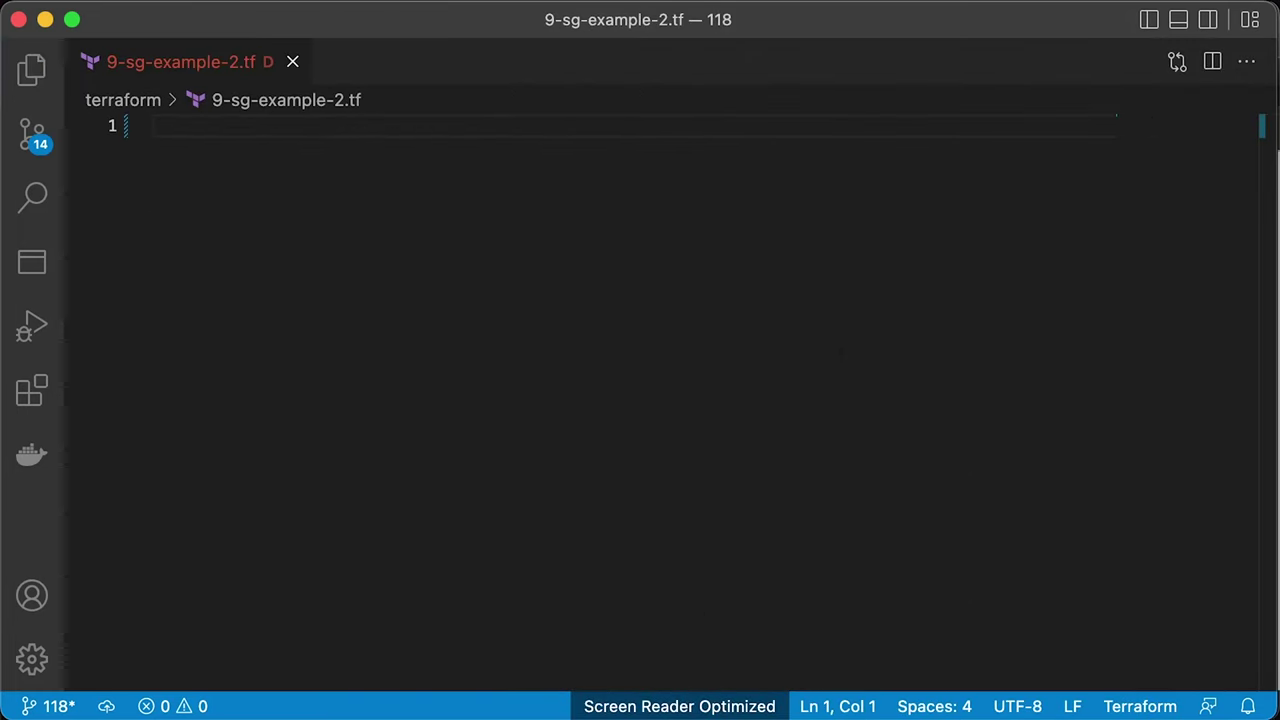
{"action": "type", "text": "resource \"aws_security_group\" \"my-app-example-2\" {   name        = \"my-app-example-2\"   description = \"Allow API Access\"   vpc_id      = aws_vpc.main.id    ingress {     description = \"Allow Health Checks\"     from_port   = 8080     to_port     = 8080     protocol    = \"tcp\"     cidr_blocks = [aws_vpc.main.cidr_block]   }    egress {     from_port   = 0     to_port     = 0     protocol    = \"-1\"     cidr_blocks = [\"0.0.0.0/0\"]   } }"}
{"action": "key", "text": "super+s"}
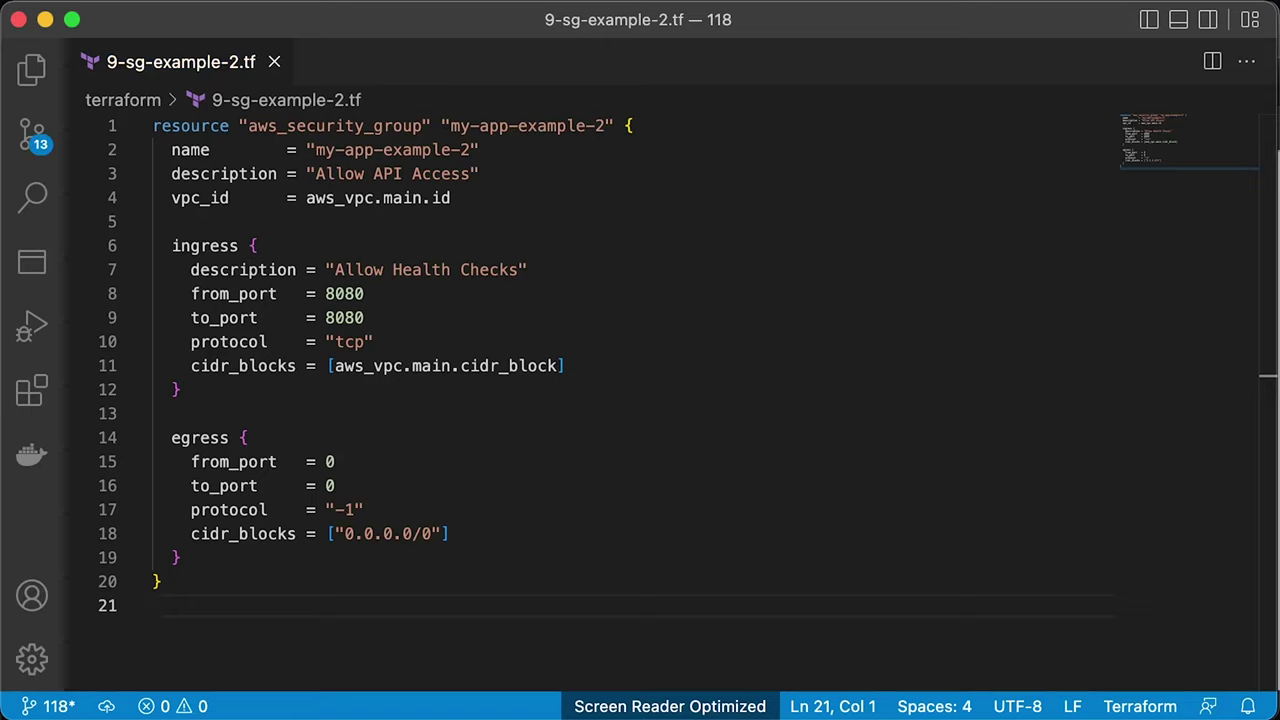
{"action": "key", "text": "super+w"}
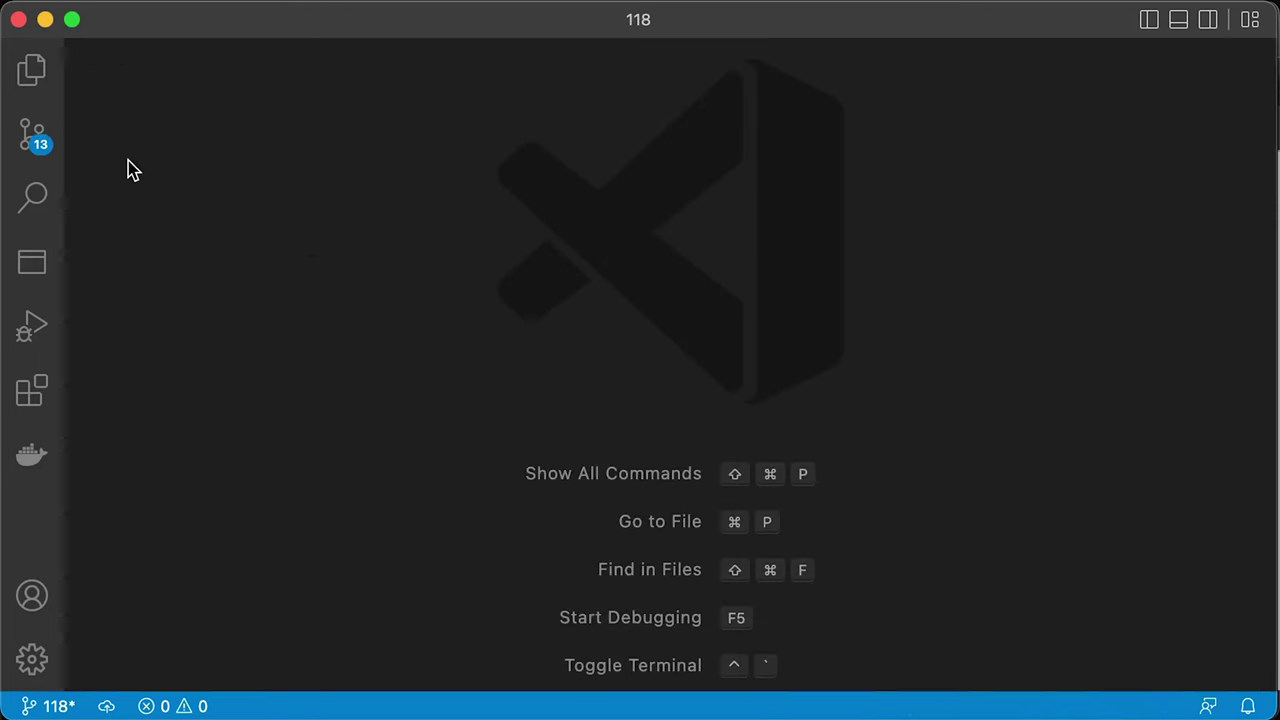
Create the file 10-ec2-example-2.tf in the terraform folder
{"action": "left_click", "coordinate": [31, 68]}
{"action": "right_click", "coordinate": [178, 158]}
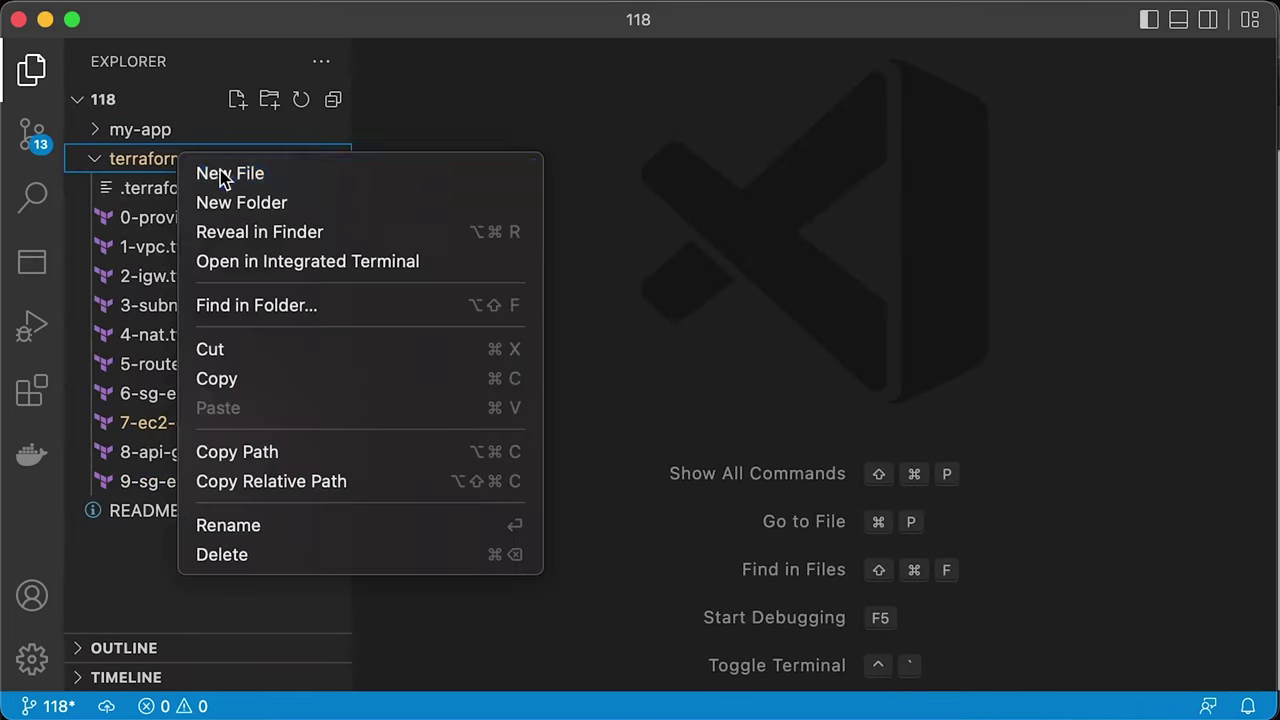
{"action": "left_click", "coordinate": [214, 171]}
{"action": "type", "text": "10-ec2-example-2.tf"}
{"action": "key", "text": "Return"}
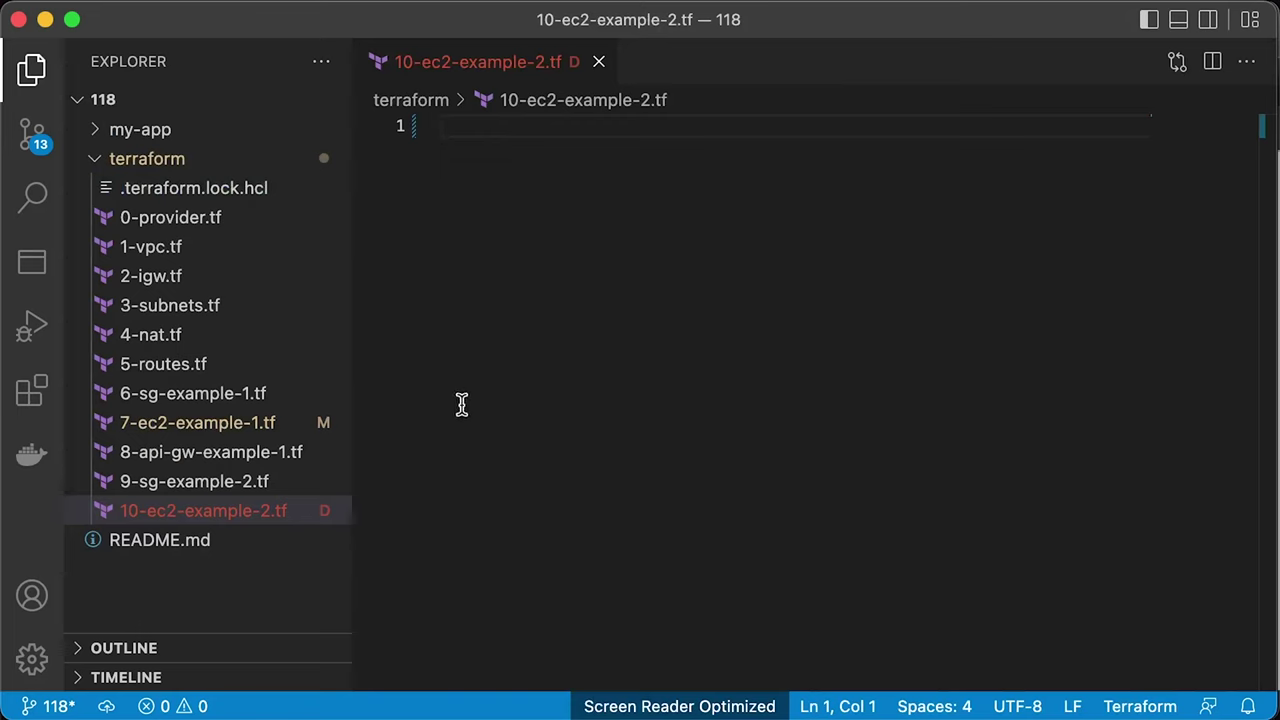
Define aws_instance my-app-example-2 with AMI ami-0d5482f3cb962780f, t3.micro, key devops, subnet private-us-east-1a, the my-app-example-2 security group and a matching Name tag; close the file
{"action": "left_click", "coordinate": [23, 89]}
{"action": "type", "text": "resource \"aws_instance\" \"my-app-example-2\" {   ami           = \"ami-0d5482f3cb962780f\"   instance_type = \"t3.micro\"   key_name      = \"devops\"   subnet_id     = aws_subnet.private-us-east-1a.id    vpc_security_group_ids = [aws_security_group.my-app-example-2.id]    tags = {     Name = \"my-app-example-2\"   } }"}
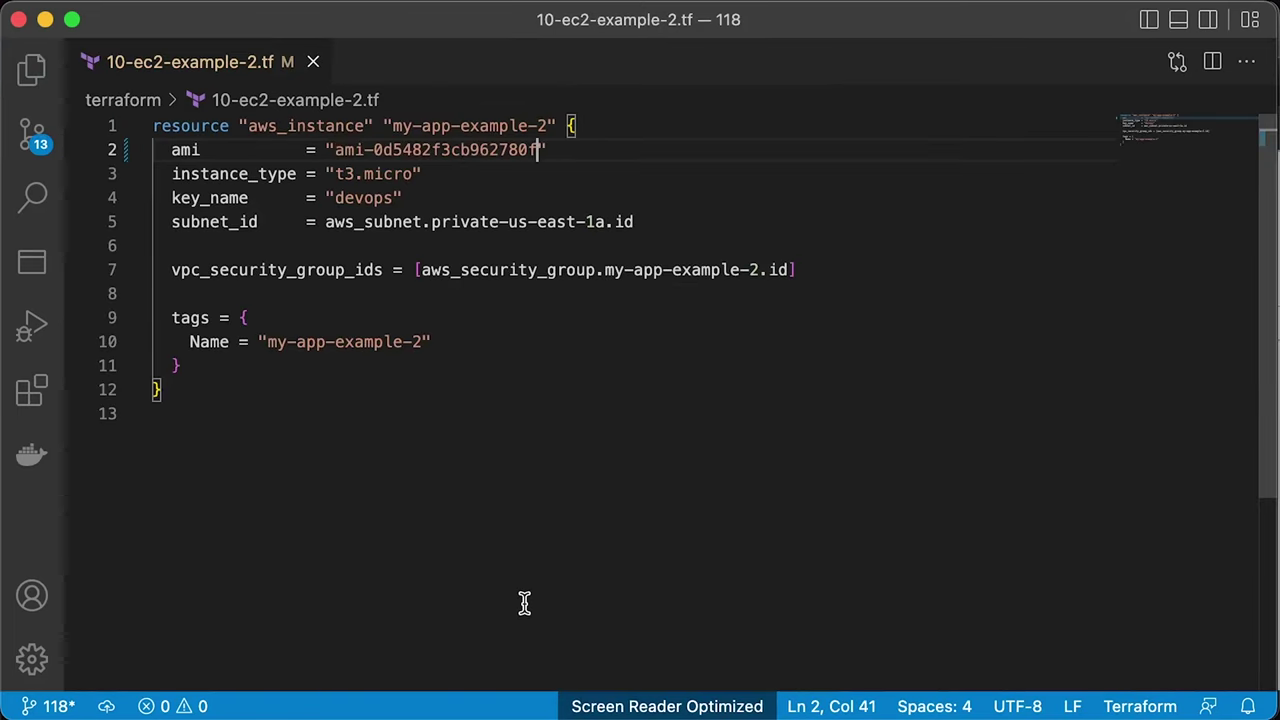
{"action": "key", "text": "super+w"}
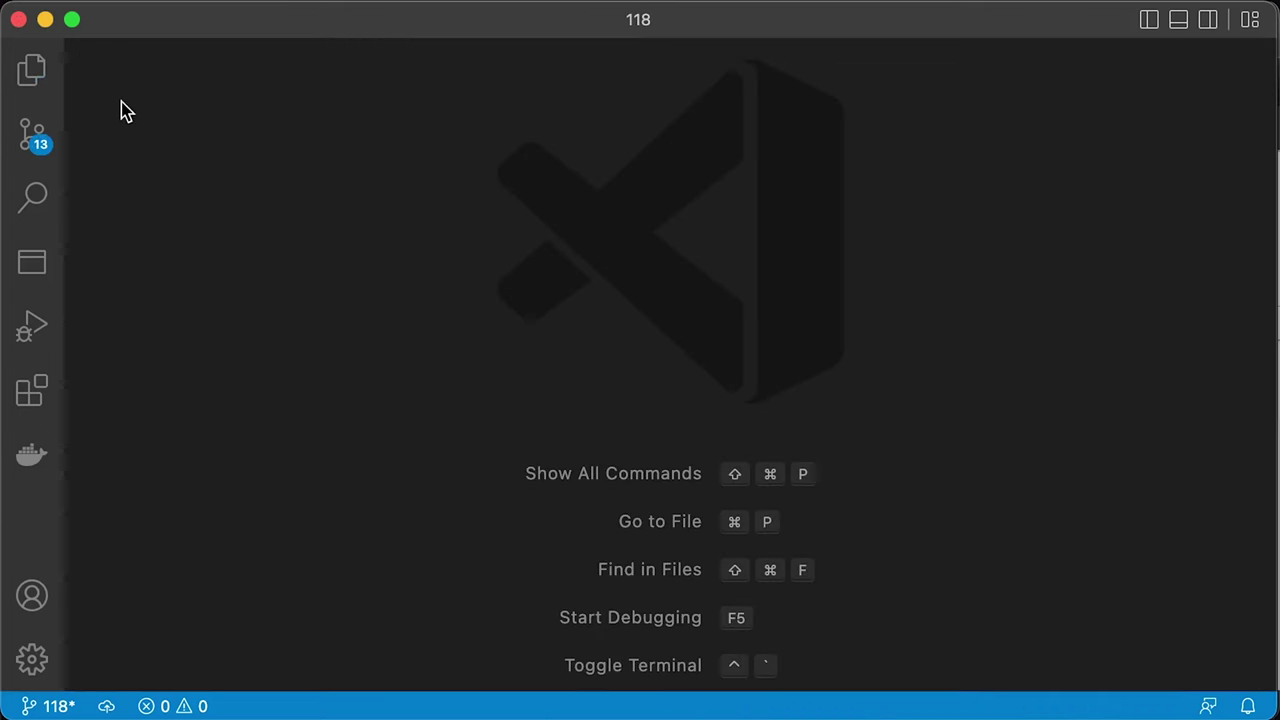
Create the file 11-nlb-example-2.tf in the terraform folder
{"action": "left_click", "coordinate": [22, 84]}
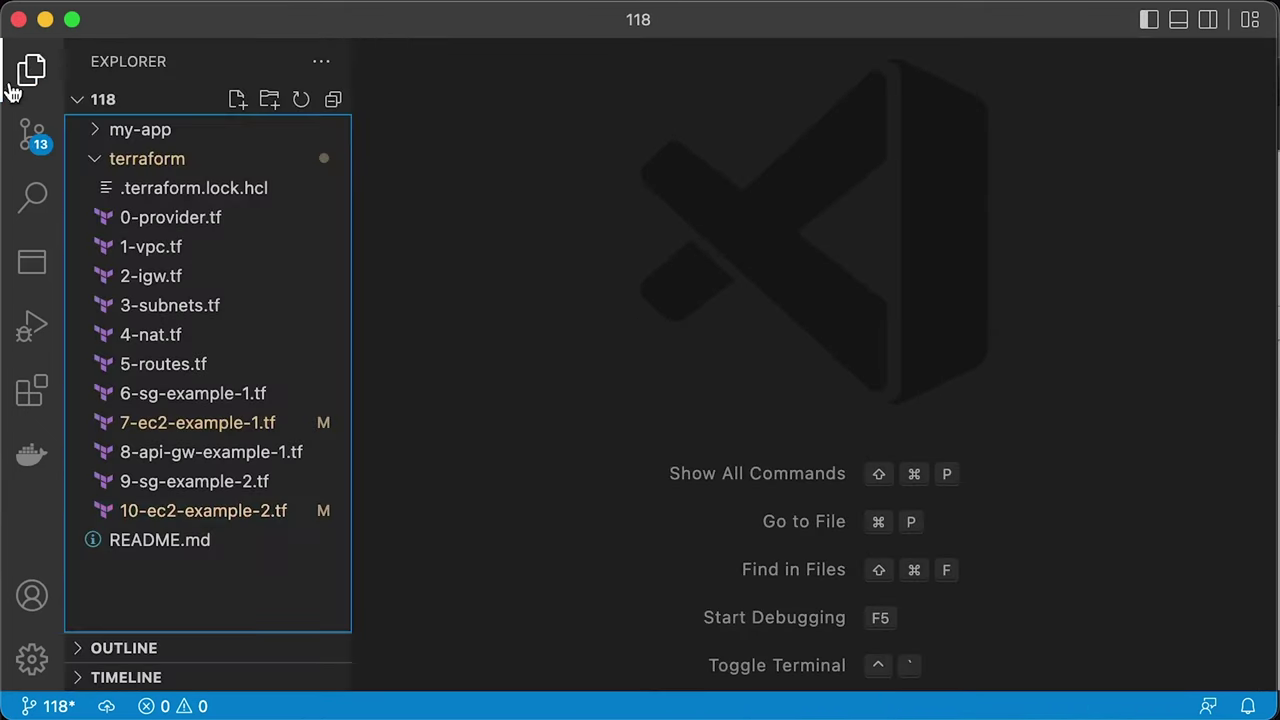
{"action": "right_click", "coordinate": [150, 158]}
{"action": "left_click", "coordinate": [189, 171]}
{"action": "type", "text": "11-nlb-example-2.tf"}
{"action": "key", "text": "Return"}
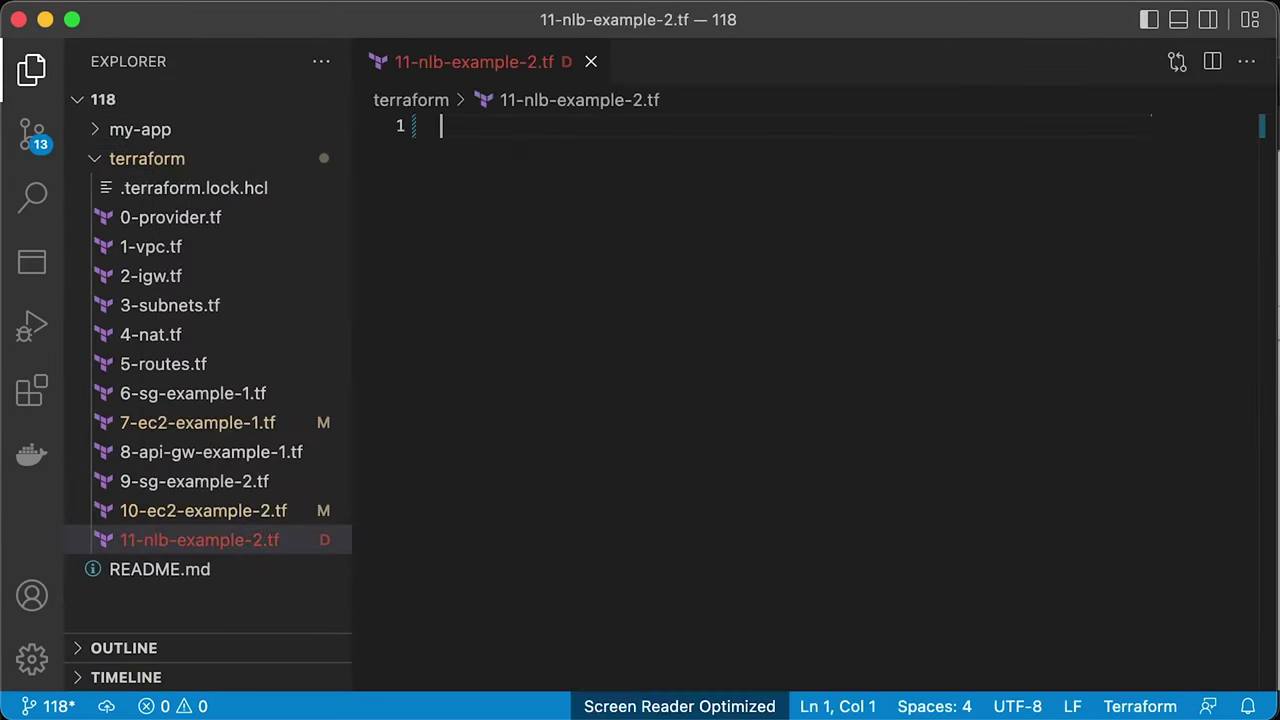
Define target group my-app-example-2 on TCP 8080 in the main VPC with an HTTP /health check, and attach the my-app-example-2 instance on port 8080
{"action": "left_click", "coordinate": [31, 68]}
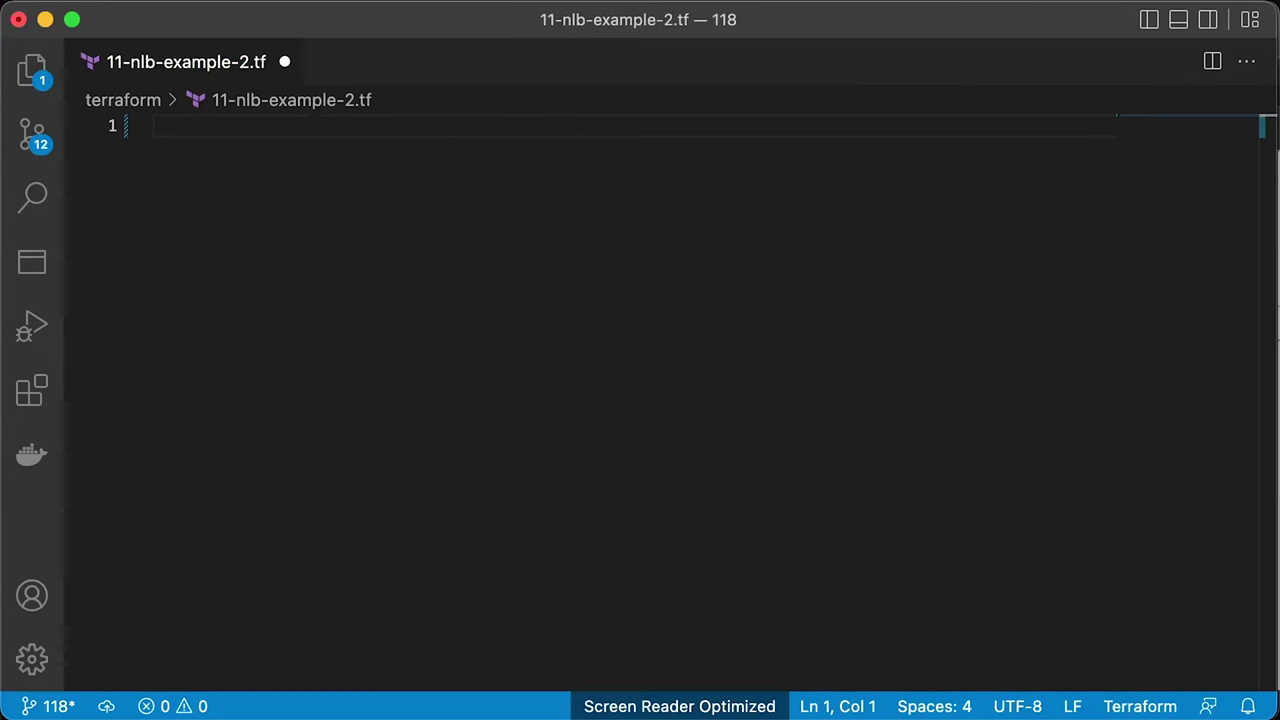
{"action": "type", "text": "resource \"aws_lb_target_group\" \"my-app-example-2\" {   name     = \"my-app-example-2\"   port     = 8080   protocol = \"TCP\"   vpc_id   = aws_vpc.main.id    health_check {     enabled  = true     protocol = \"HTTP\"     path     = \"/health\"   } }"}
{"action": "key", "text": "Escape"}
{"action": "key", "text": "super+v"}
{"action": "key", "text": "Escape"}
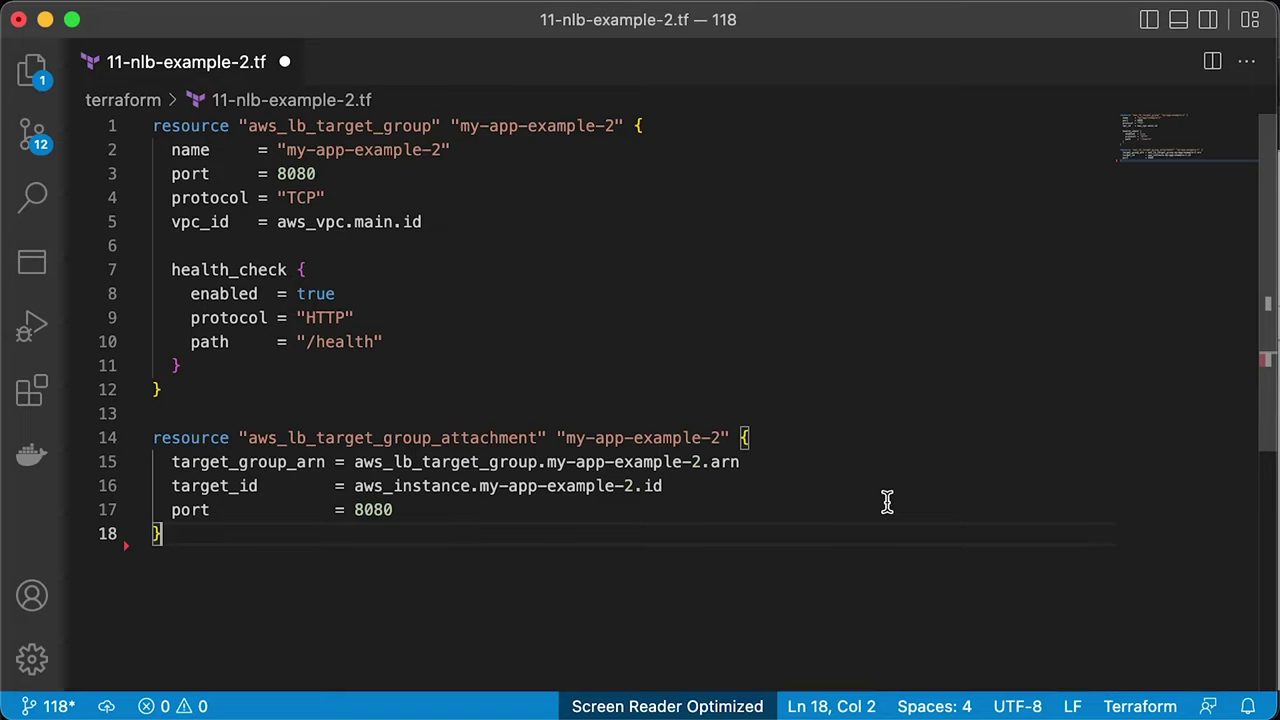
Add an internal network load balancer resource my-app-example-2 across the private-us-east-1a and private-us-east-1b subnets
{"action": "scroll", "coordinate": [886, 502], "scroll_direction": "down", "scroll_amount": 6}
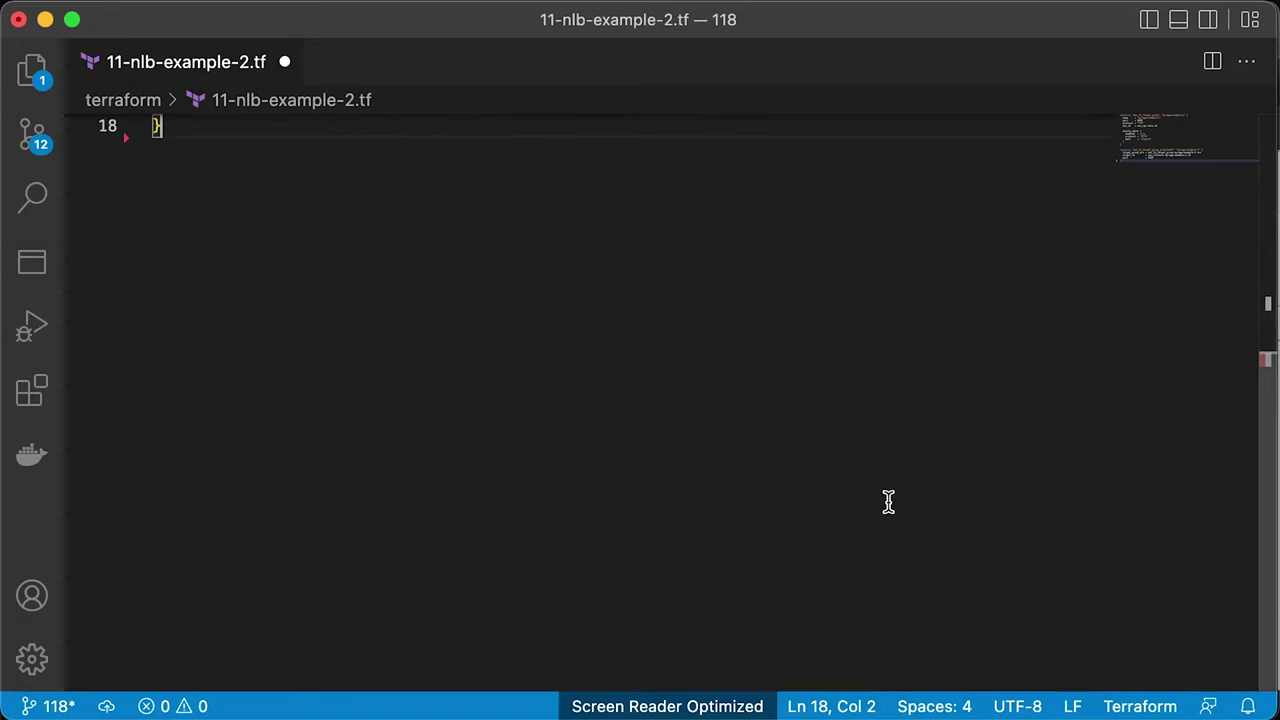
{"action": "type", "text": "resource \"aws_lb\" \"my-app-example-2\" {   name               = \"my-app-example-2\"   internal           = true   load_balancer_type = \"network\"    subnets = [     aws_subnet.private-us-east-1a.id,     aws_subnet.private-us-east-1b.id   ] }"}
{"action": "key", "text": "Escape"}
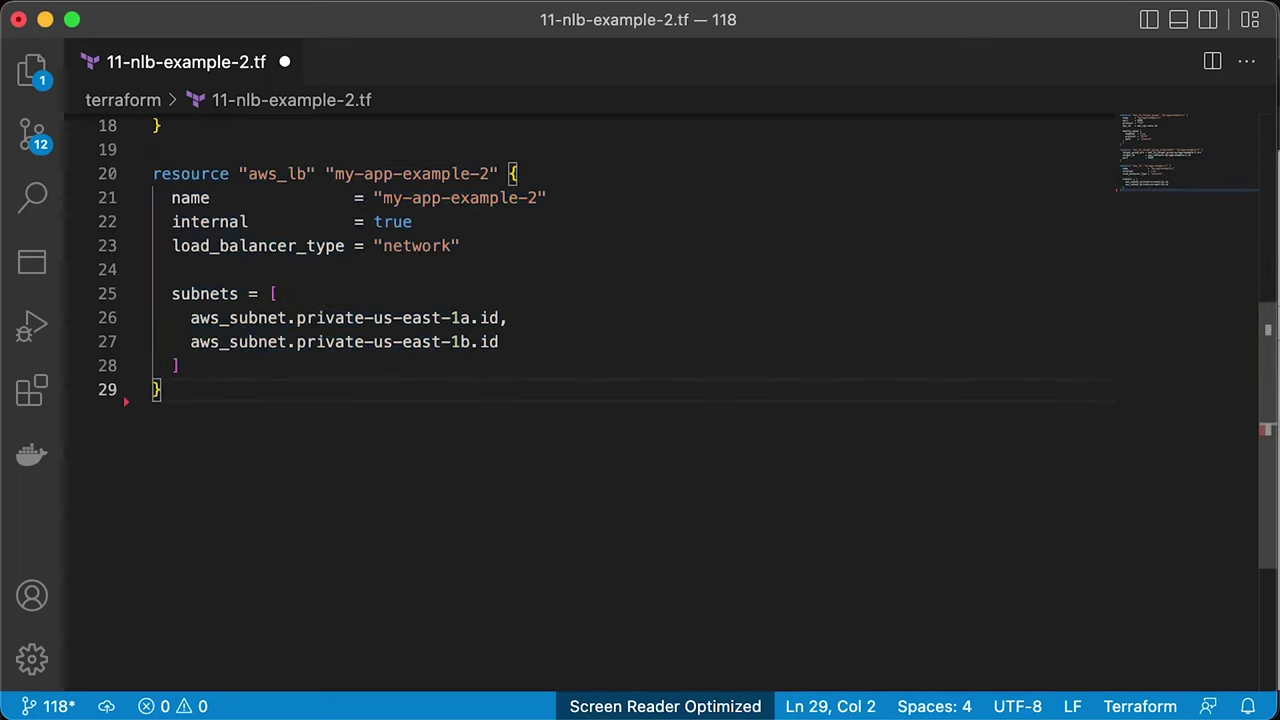
Add an aws_lb_listener my-app-example-2 on TCP port 8080 forwarding to the my-app-example-2 target group, then save and close the file
{"action": "type", "text": "resource \"aws_lb_listener\" \"my-app-example-2\" {   load_balancer_arn = aws_lb.my-app-example-2.arn   port              = \"8080\"   protocol          = \"TCP\"    default_action {     type             = \"forward\"     target_group_arn = aws_lb_target_group.my-app-example-2.arn   } }"}
{"action": "key", "text": "Escape"}
{"action": "key", "text": "super+s"}
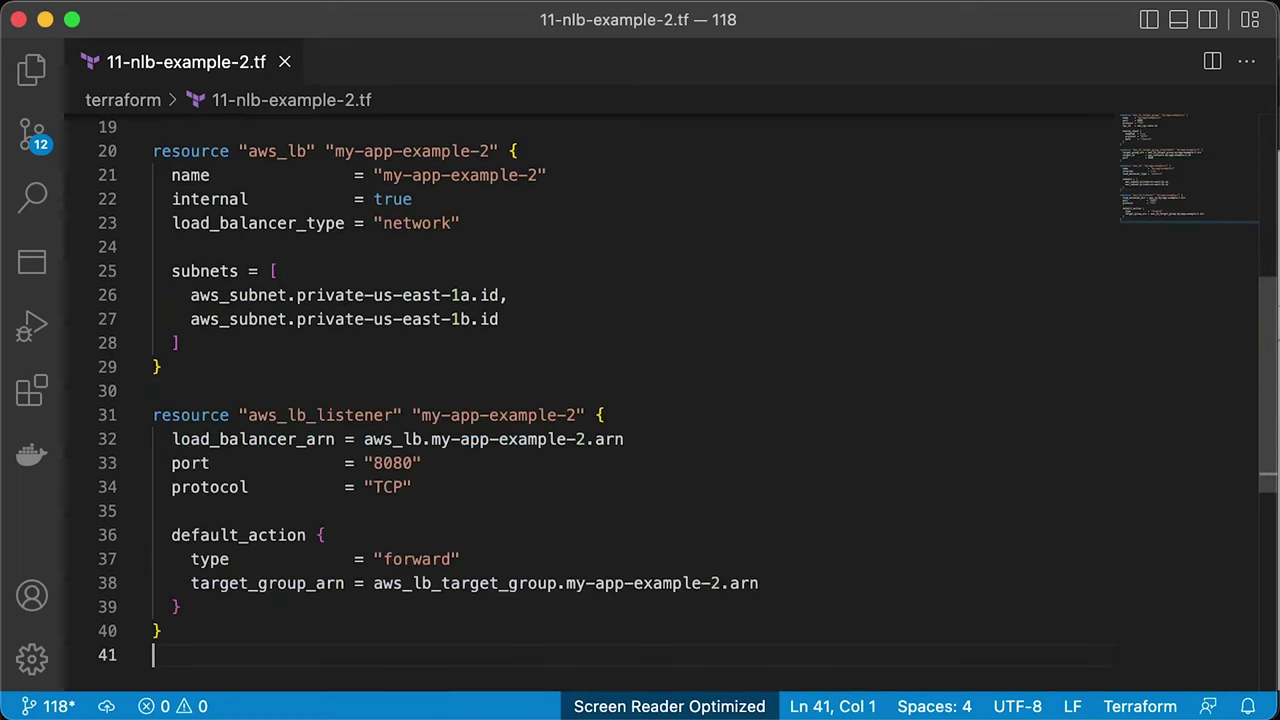
{"action": "key", "text": "super+w"}
{"action": "key", "text": "super+shift+e"}
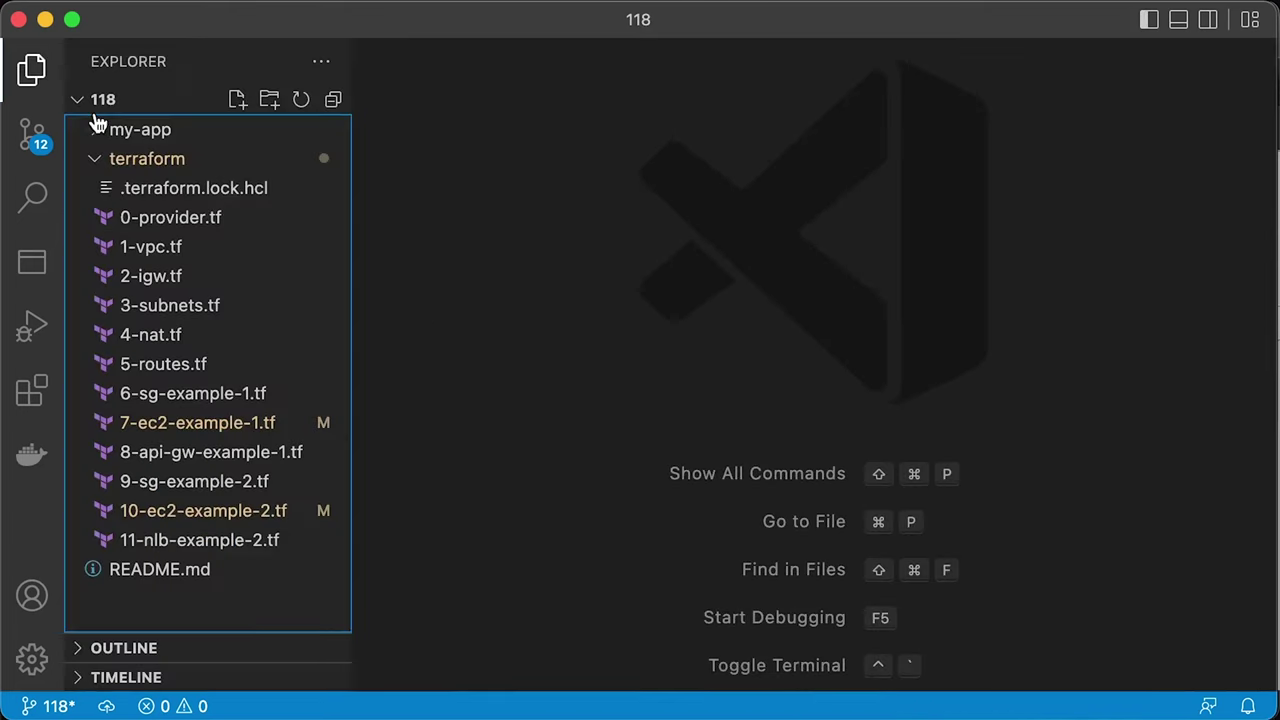
Create the file 12-api-gw-example-2.tf in the terraform folder
{"action": "right_click", "coordinate": [155, 158]}
{"action": "left_click", "coordinate": [214, 168]}
{"action": "type", "text": "12-api-gw-example-2.tf"}
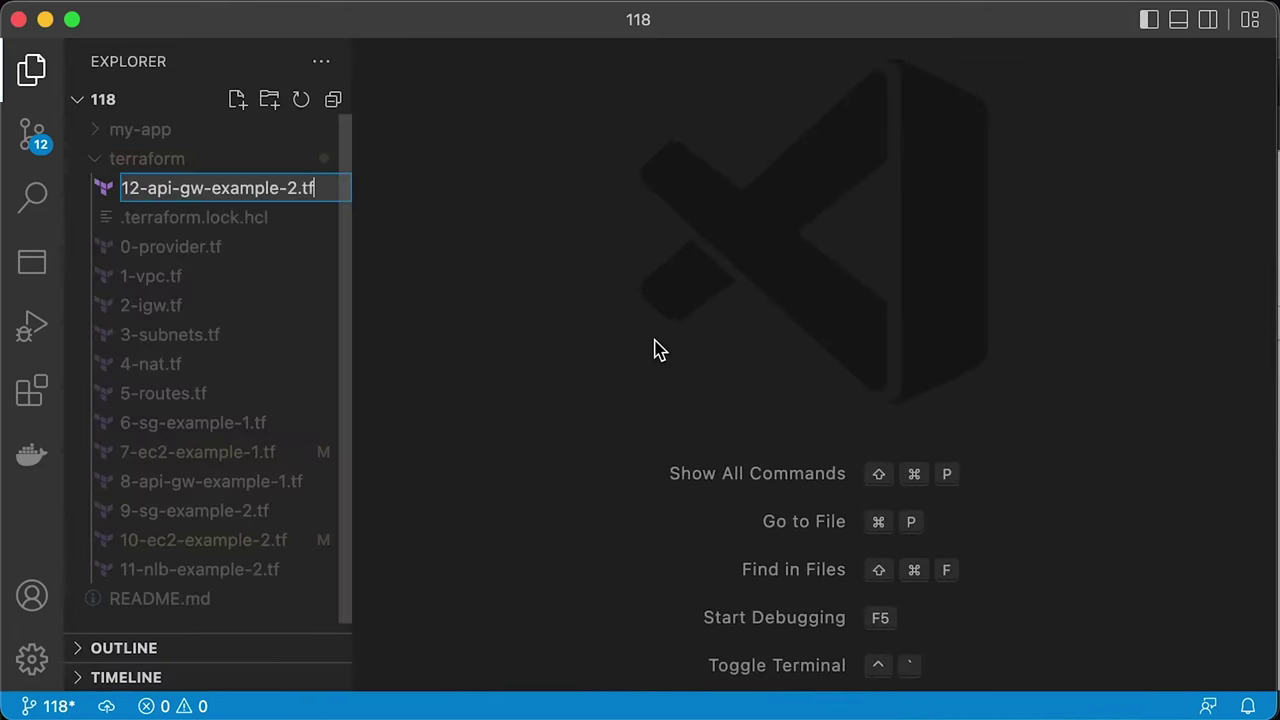
{"action": "key", "text": "Return"}
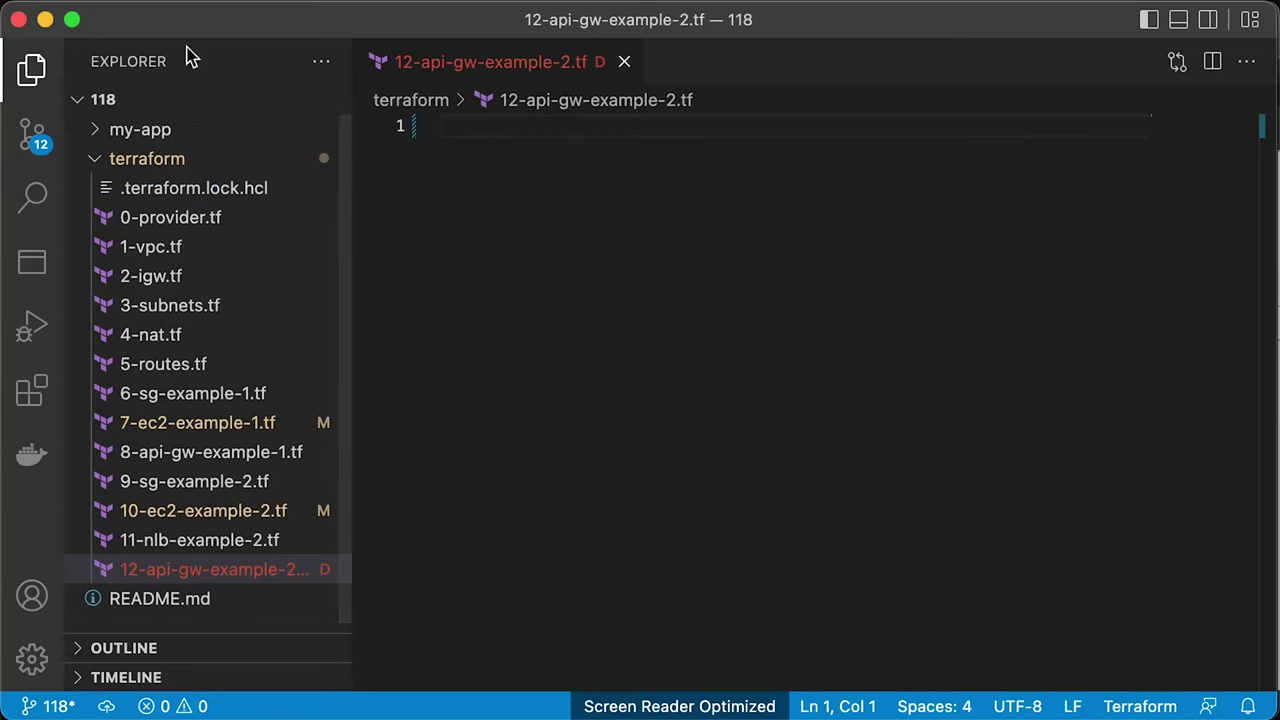
Define the HTTP API resource api-gw-example-2 and a staging stage for it with auto_deploy set to true
{"action": "key", "text": "super+b"}
{"action": "type", "text": "resource \"aws_apigatewayv2_api\" \"api-gw-example-2\" {   name          = \"api-gw-example-2\"   protocol_type = \"HTTP\" }"}
{"action": "key", "text": "Right"}
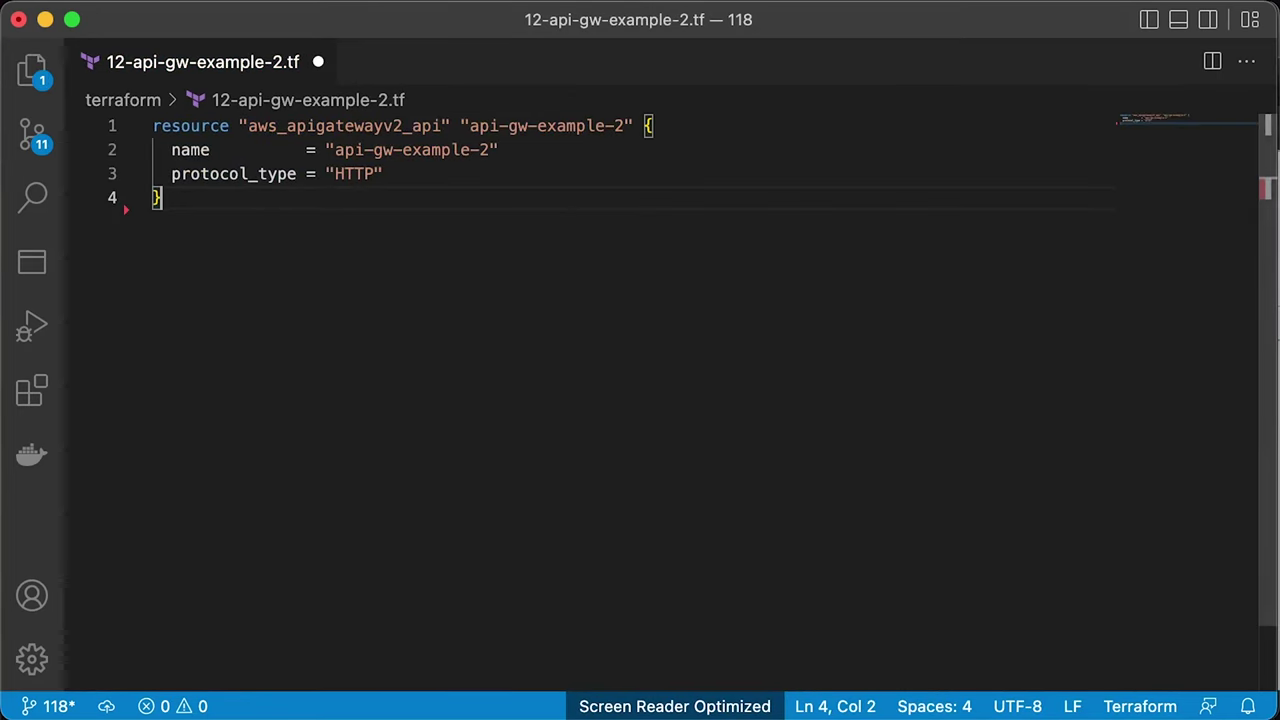
{"action": "type", "text": "resource \"aws_apigatewayv2_stage\" \"staging\" {   api_id = aws_apigatewayv2_api.api-gw-example-2.id    name        = \"staging\"   auto_deploy = true }"}
{"action": "key", "text": "Right"}
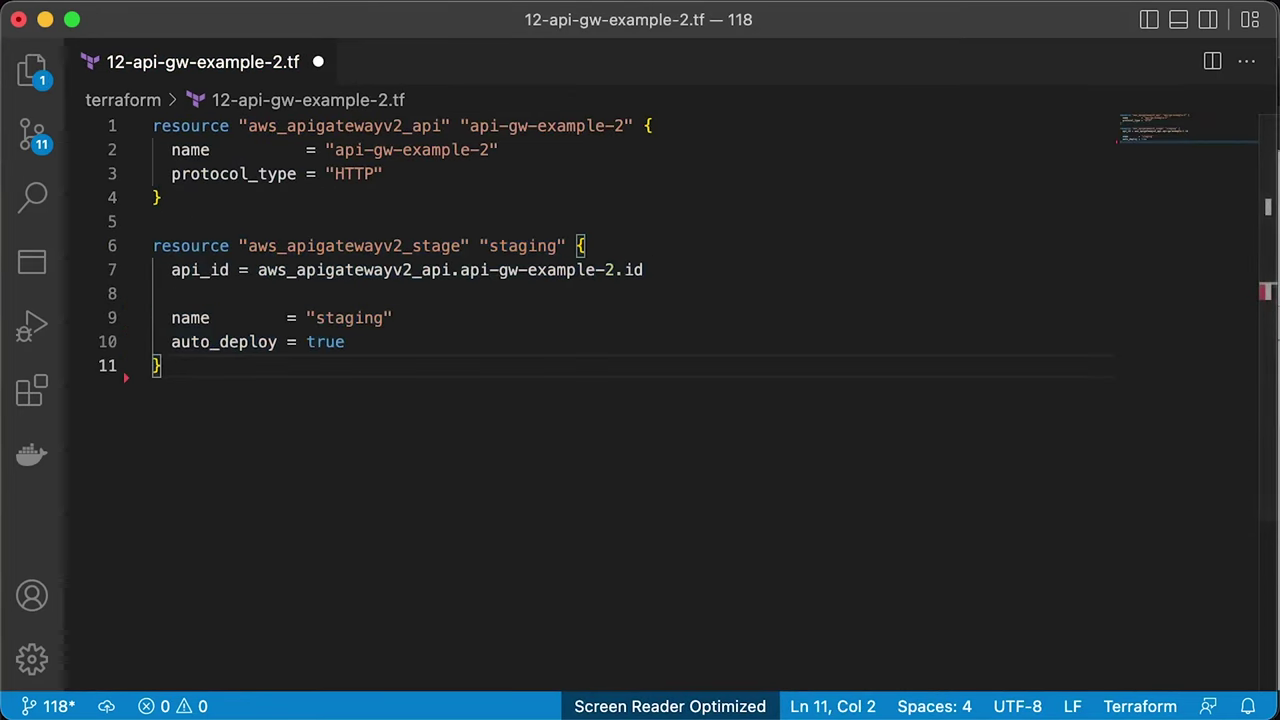
Add VPC link my-app-example-2 across both private subnets and an HTTP_PROXY integration api-gw-example-2, method ANY, connecting through it to the my-app-example-2 listener
{"action": "type", "text": "resource \"aws_apigatewayv2_vpc_link\" \"my-app-example-2\" {   name               = \"my-app-example-2\"   security_group_ids = [aws_security_group.my-app-example-2.id]   subnet_ids = [     aws_subnet.private-us-east-1a.id,     aws_subnet.private-us-east-1b.id   ] }"}
{"action": "key", "text": "Right"}
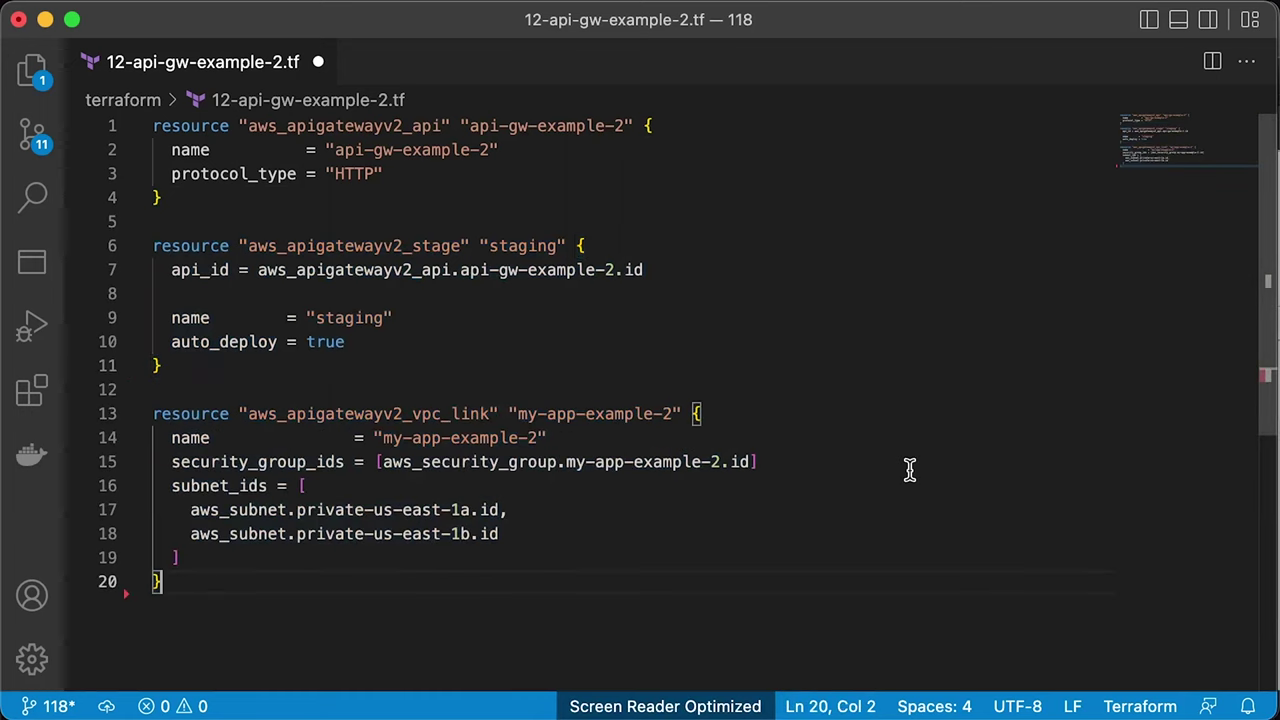
{"action": "scroll", "coordinate": [910, 470], "scroll_direction": "down", "scroll_amount": 6}
{"action": "type", "text": "resource \"aws_apigatewayv2_integration\" \"api-gw-example-2\" {   api_id = aws_apigatewayv2_api.api-gw-example-2.id    integration_uri    = aws_lb_listener.my-app-example-2.arn   integration_type   = \"HTTP_PROXY\"   integration_method = \"ANY\"   connection_type    = \"VPC_LINK\"   connection_id      = aws_apigatewayv2_vpc_link.my-app-example-2.id }"}
{"action": "key", "text": "Right"}
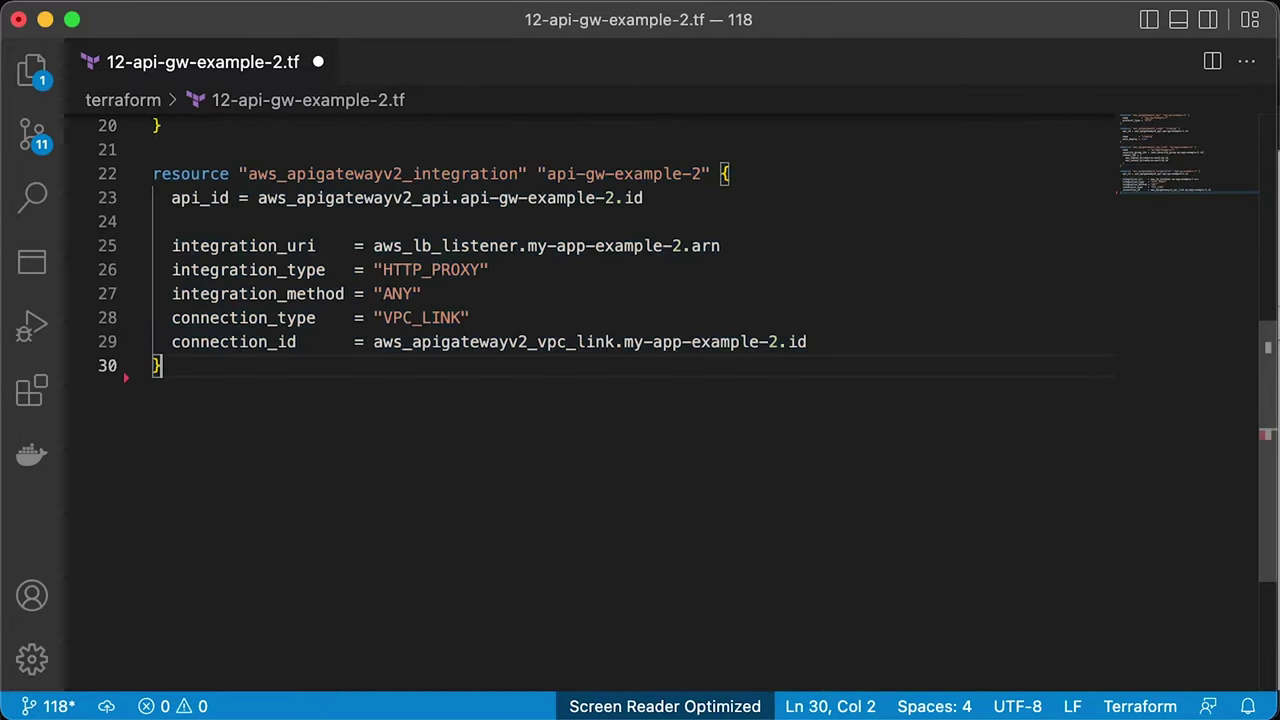
Add an api-gw-example-2 route with key "ANY /{proxy+}" targeting the api-gw-example-2 integration, then save and close the file
{"action": "type", "text": "resource \"aws_apigatewayv2_route\" \"api-gw-example-2\" {   api_id = aws_apigatewayv2_api.api-gw-example-2.id    route_key = \"ANY /{proxy+}\"   target    = \"integrations/${aws_apigatewayv2_integration.api-gw-example-2.id}\" }"}
{"action": "key", "text": "Right"}
{"action": "key", "text": "super+s"}
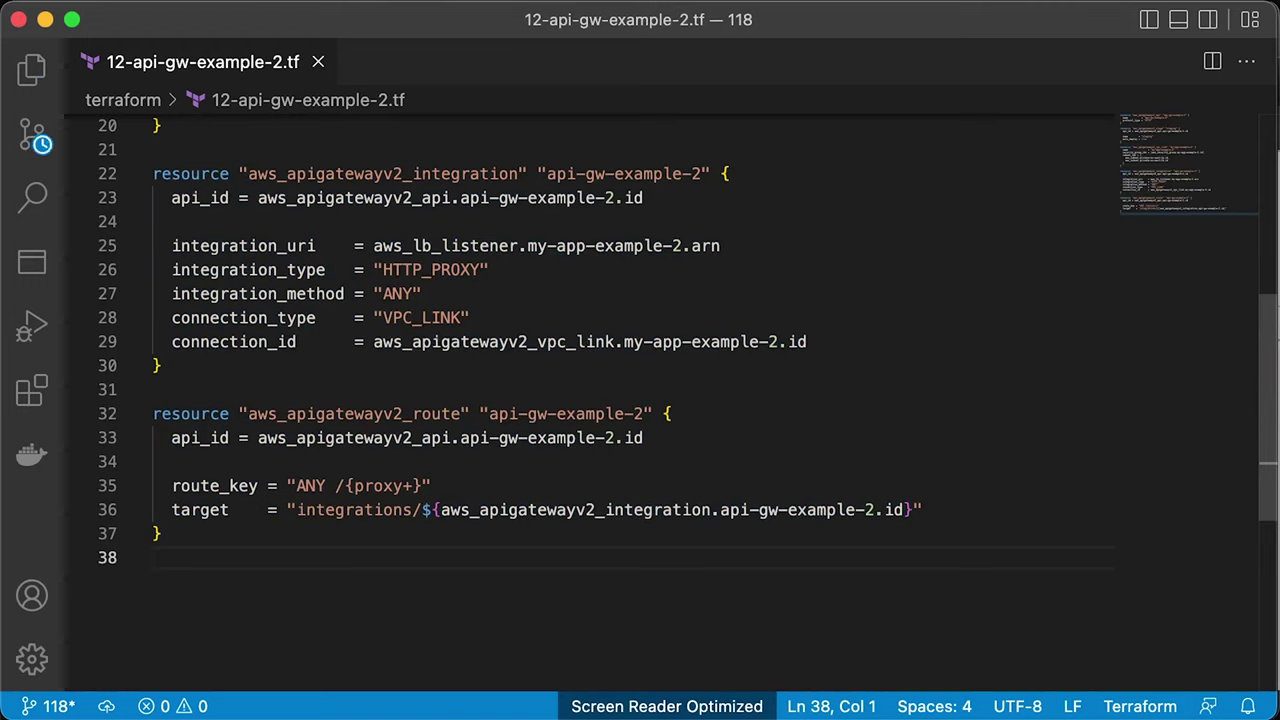
{"action": "key", "text": "super+w"}
Create the file 13-certificate-example-2.tf in the terraform folder
{"action": "left_click", "coordinate": [31, 68]}
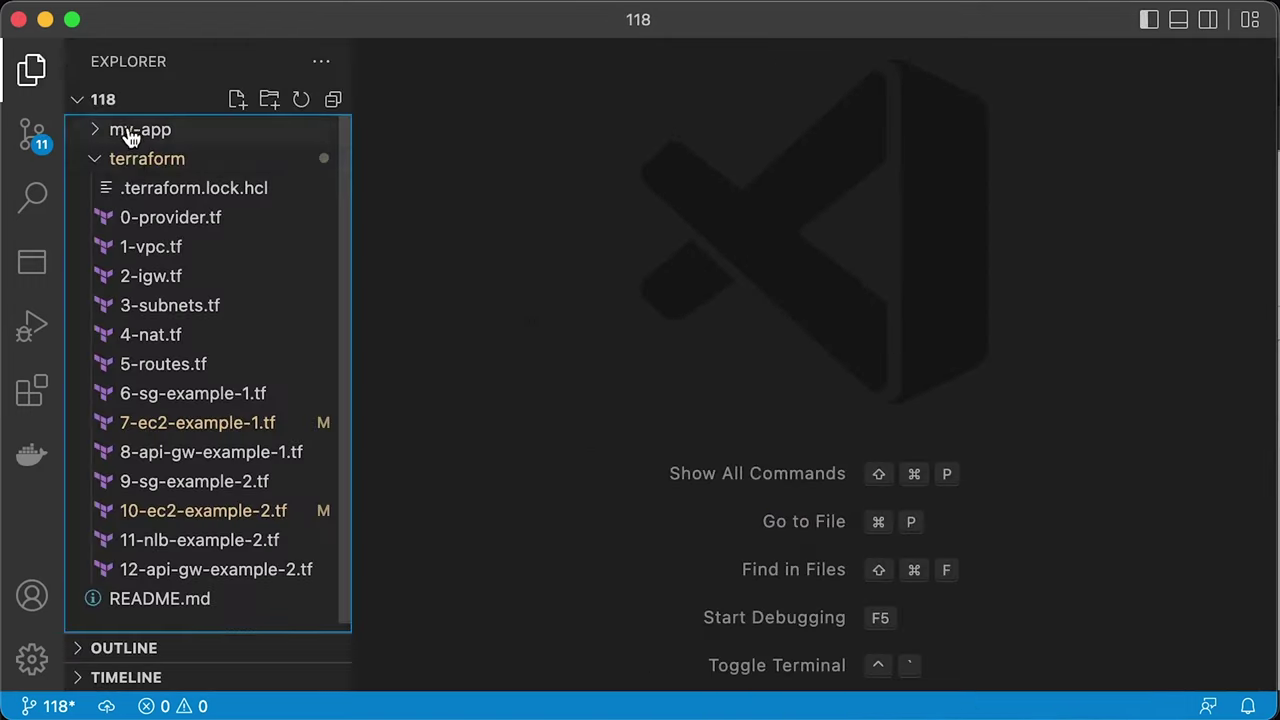
{"action": "right_click", "coordinate": [130, 158]}
{"action": "left_click", "coordinate": [220, 175]}
{"action": "type", "text": "13-certificate-example-2.tf"}
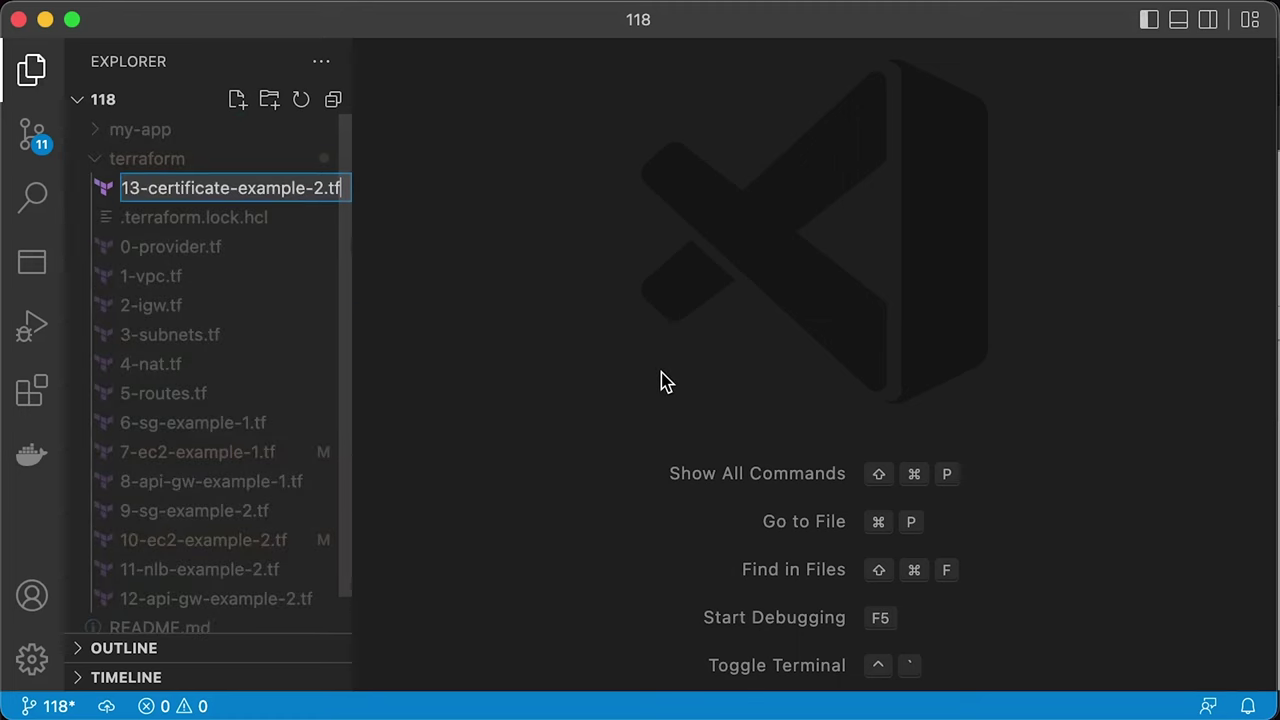
{"action": "key", "text": "Return"}
{"action": "left_click_drag", "start_coordinate": [354, 363], "coordinate": [393, 363]}
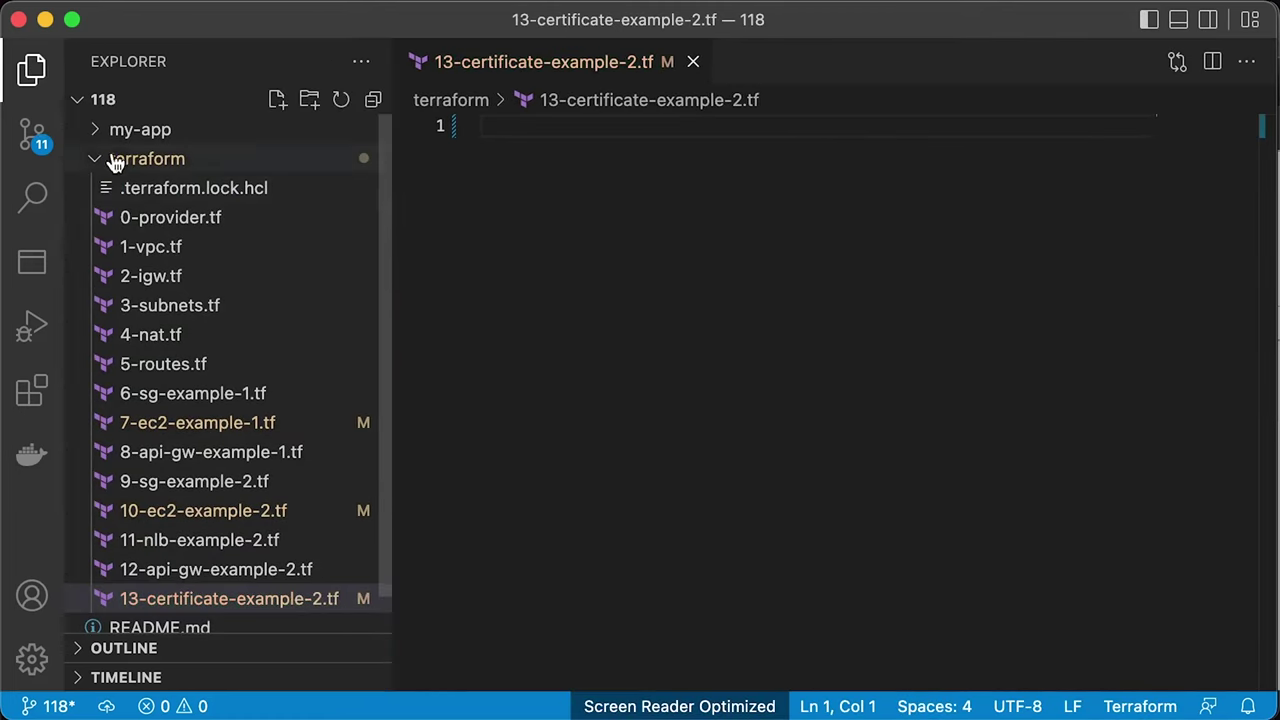
Define a DNS-validated ACM certificate api for api.antonputra.com and a public-example-2 data source for the public antonputra.com Route 53 zone
{"action": "left_click", "coordinate": [30, 70]}
{"action": "type", "text": "resource \"aws_acm_certificate\" \"api\" {   domain_name       = \"api.antonputra.com\"   validation_method = \"DNS\" }"}
{"action": "key", "text": "Right"}
{"action": "type", "text": "data \"aws_route53_zone\" \"public-example-2\" {   name         = \"antonputra.com\"   private_zone = false }"}
{"action": "key", "text": "Right"}
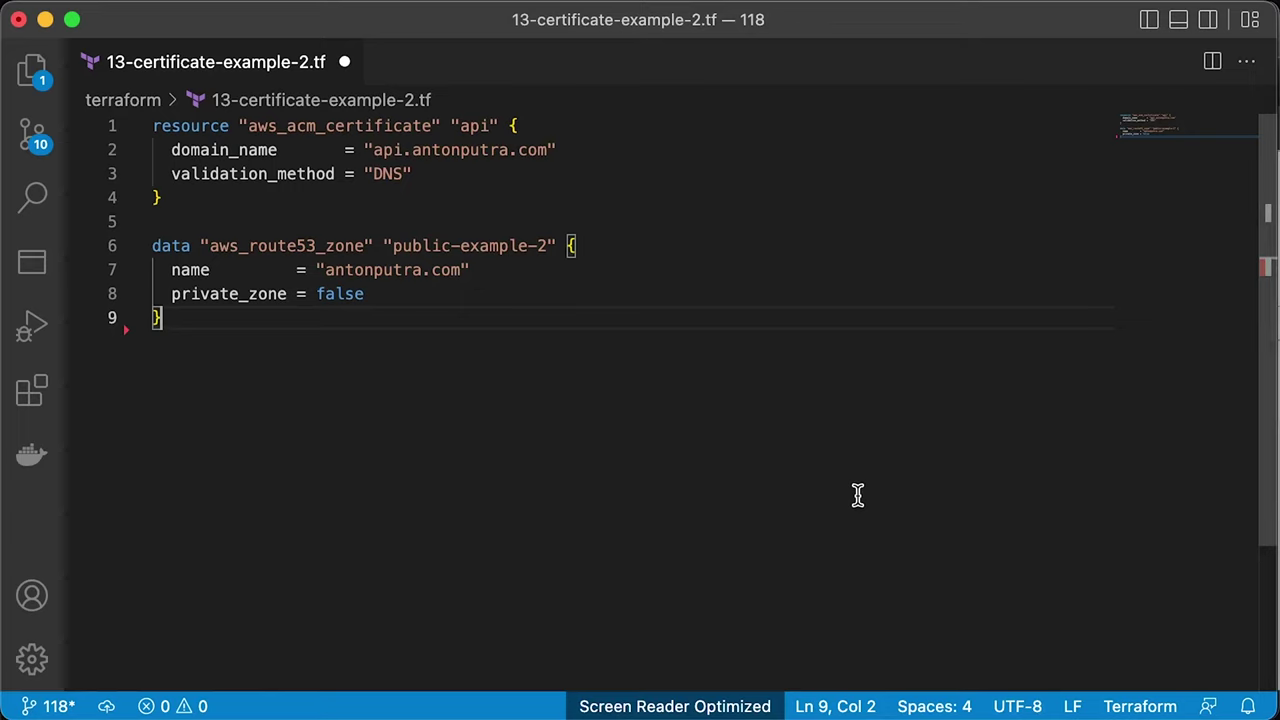
Add api-validation-example-2 Route 53 records with TTL 60 and an aws_acm_certificate_validation resource api, then save and close the file
{"action": "type", "text": "resource \"aws_route53_record\" \"api-validation-example-2\" {   for_each = {     for dvo in aws_acm_certificate.api.domain_validation_options : dvo.domain_name => {       name   = dvo.resource_record_name       record = dvo.resource_record_value       type   = dvo.resource_record_type     }   }    allow_overwrite = true   name            = each.value.name   records         = [each.value.record]   ttl             = 60   type            = each.value.type   zone_id         = data.aws_route53_zone.public-example-2.zone_id }"}
{"action": "key", "text": "Right"}
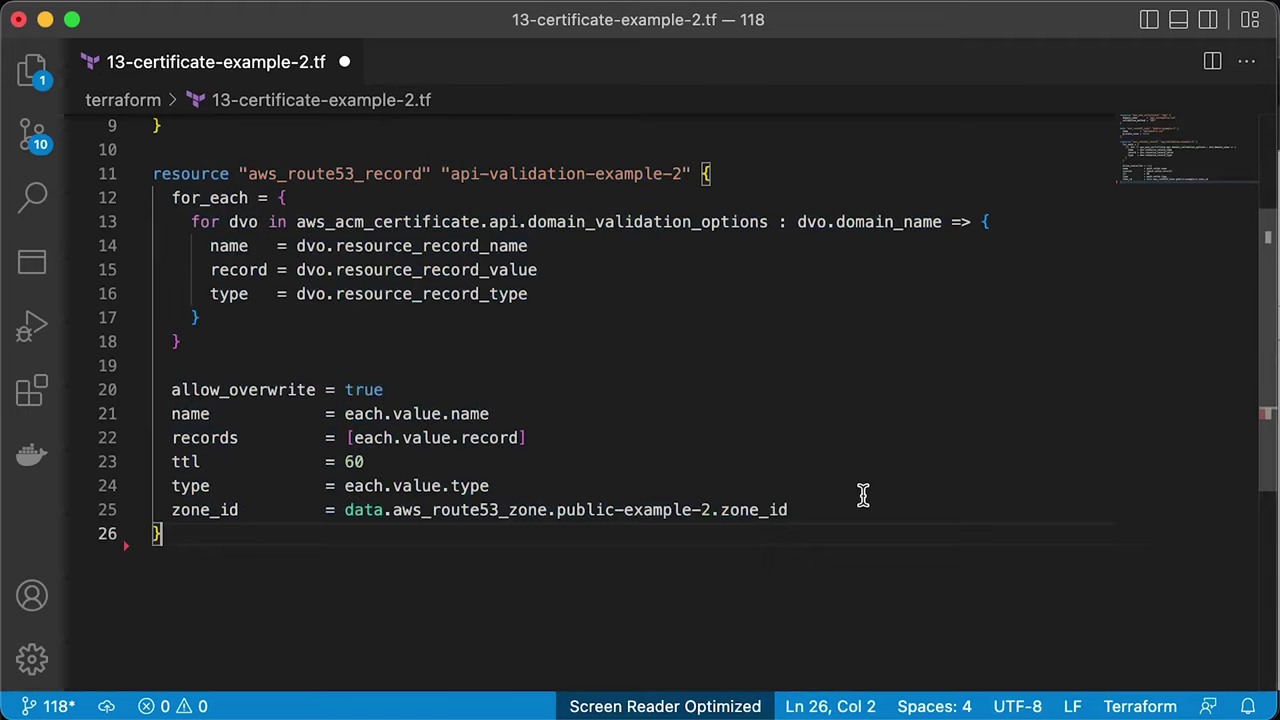
{"action": "scroll", "coordinate": [863, 495], "scroll_direction": "down", "scroll_amount": 6}
{"action": "type", "text": "resource \"aws_acm_certificate_validation\" \"api\" {   certificate_arn         = aws_acm_certificate.api.arn   validation_record_fqdns = [for record in aws_route53_record.api-validation-example-2 : record.fqdn] }"}
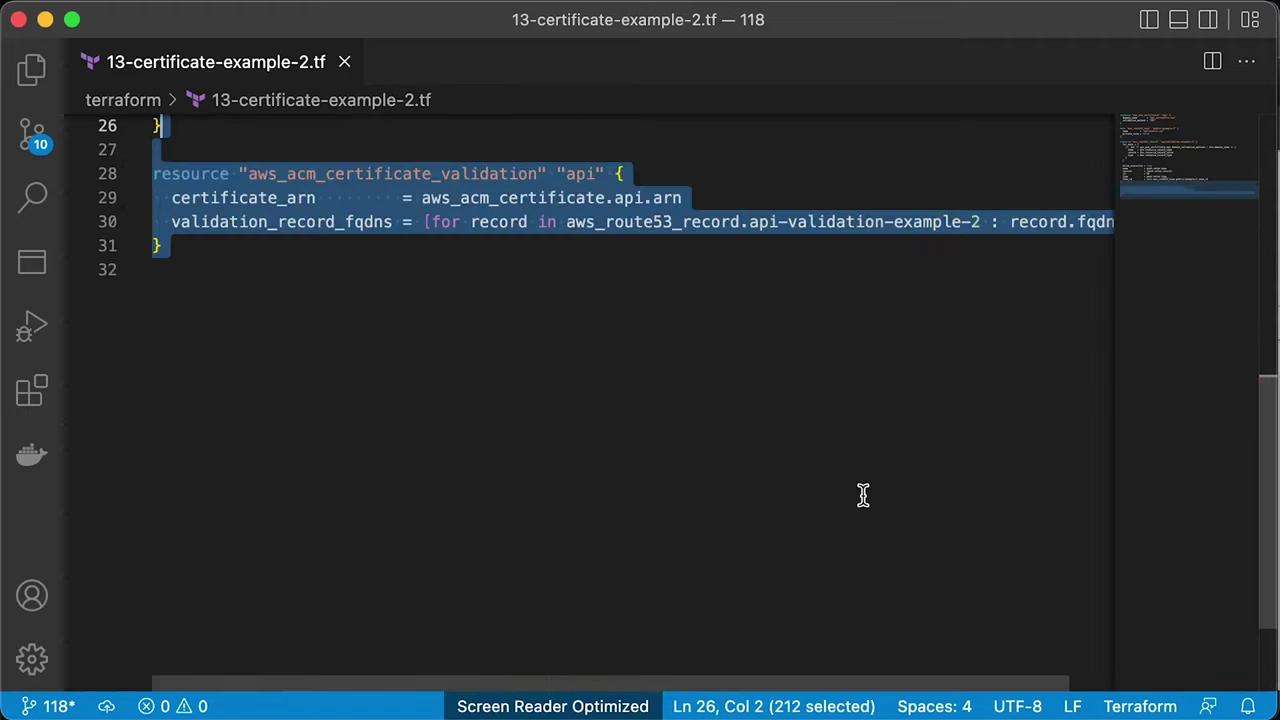
{"action": "key", "text": "Right"}
{"action": "key", "text": "super+s"}
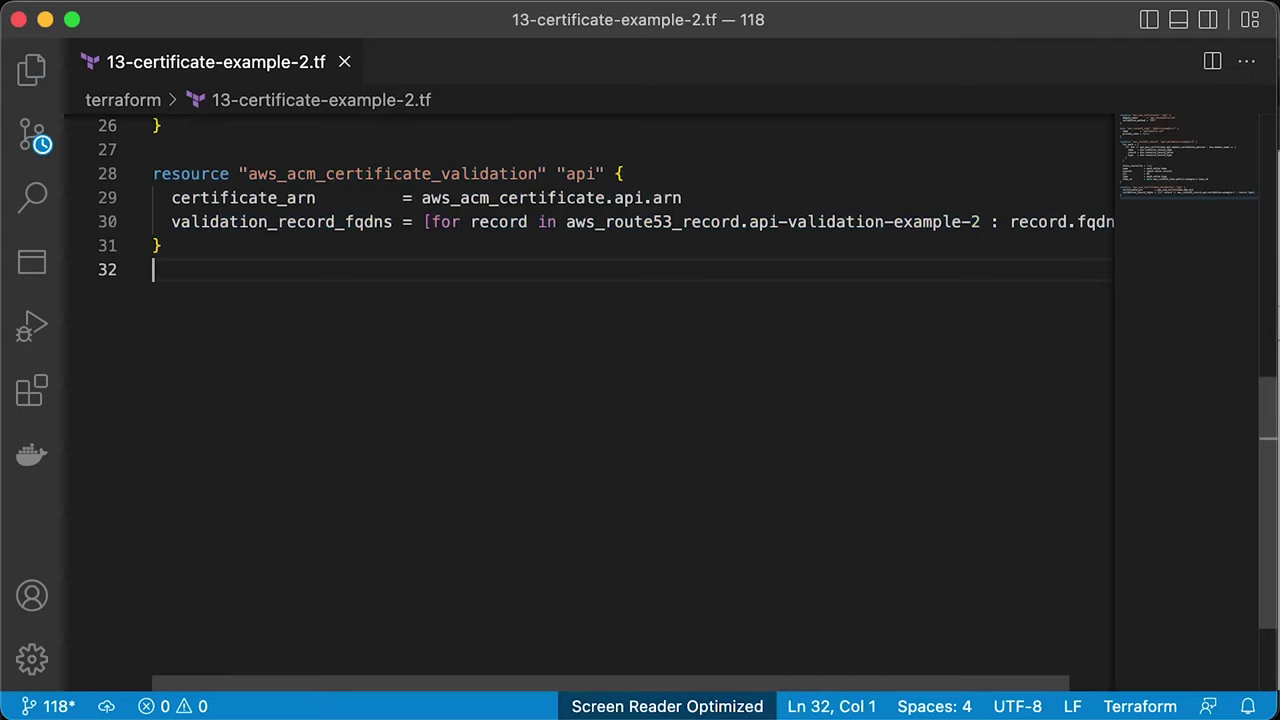
{"action": "key", "text": "super+w"}
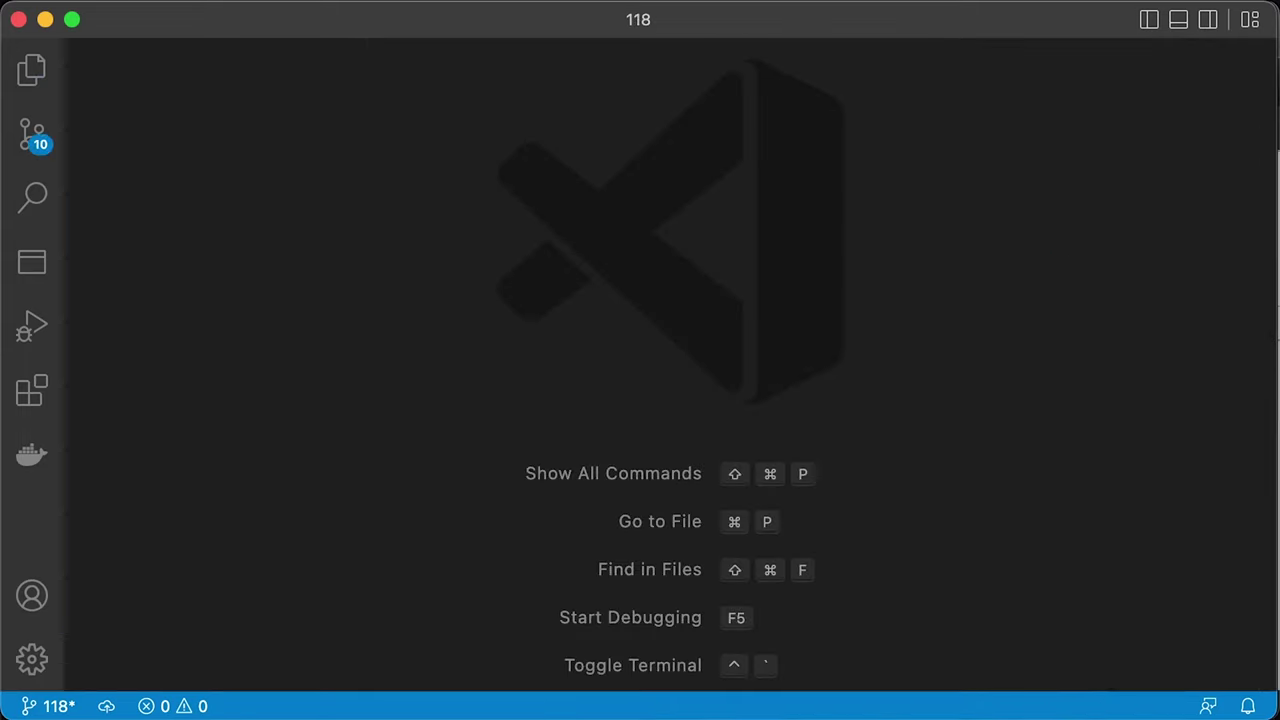
Create the file 14-custom-domain-name-example-2.tf in the terraform folder
{"action": "key", "text": "super+b"}
{"action": "right_click", "coordinate": [180, 160]}
{"action": "left_click", "coordinate": [236, 172]}
{"action": "type", "text": "14-custom-domain-name-example-2.tf"}
{"action": "key", "text": "Return"}
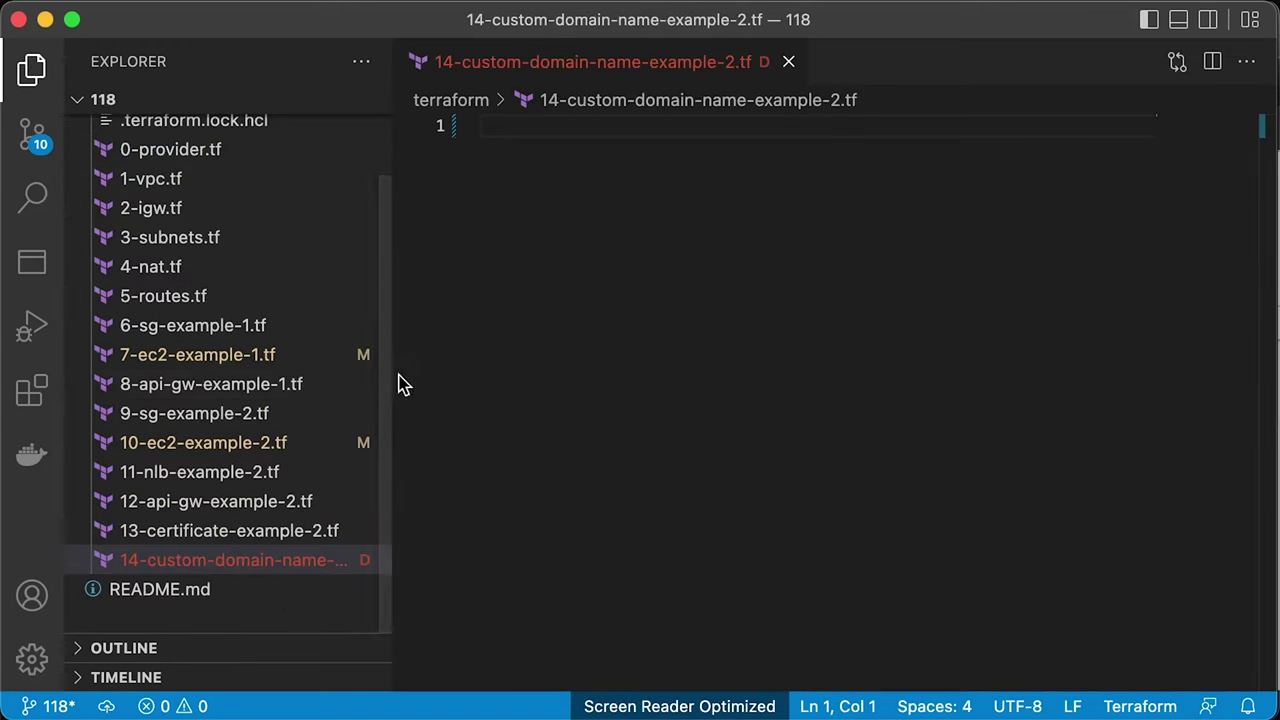
{"action": "left_click_drag", "start_coordinate": [389, 369], "coordinate": [500, 377]}
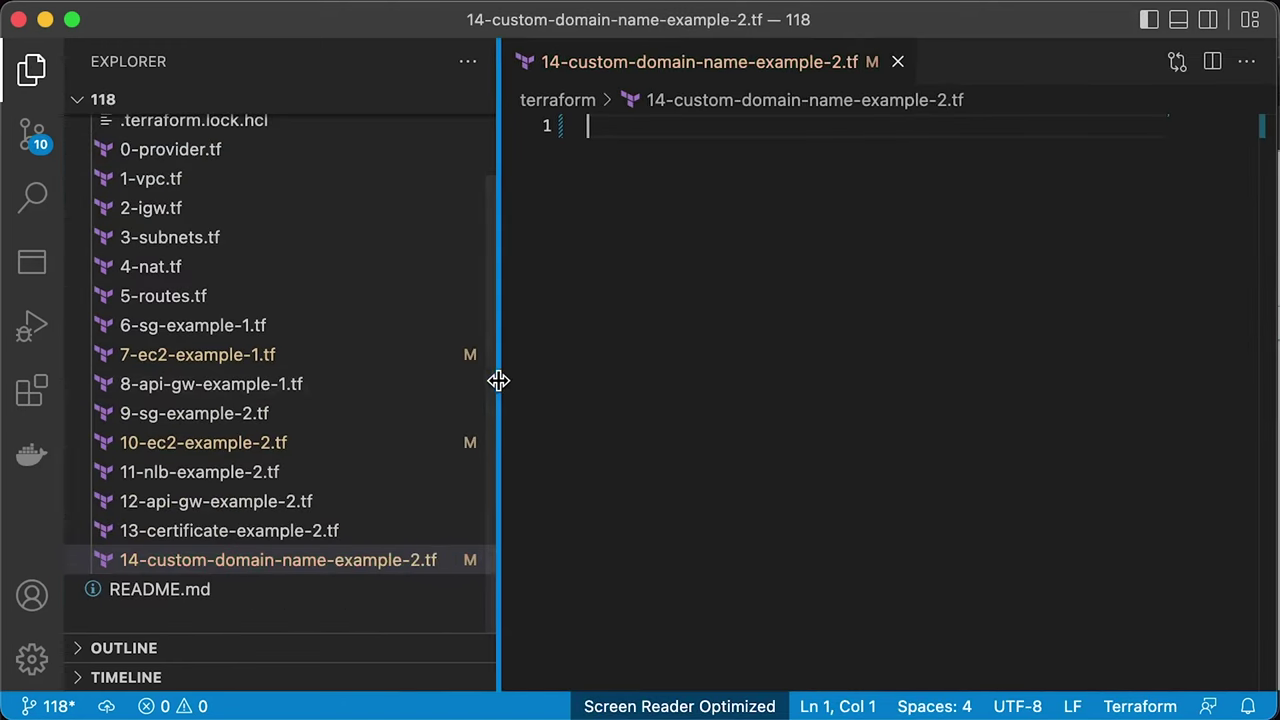
Define the REGIONAL, TLS_1_2 API Gateway domain name api.antonputra.com using the api certificate, and a Route 53 alias A record for it
{"action": "left_click", "coordinate": [31, 66]}
{"action": "type", "text": "resource \"aws_apigatewayv2_domain_name\" \"api\" {   domain_name = \"api.antonputra.com\"    domain_name_configuration {     certificate_arn = aws_acm_certificate.api.arn     endpoint_type   = \"REGIONAL\"     security_policy = \"TLS_1_2\"   }    depends_on = [aws_acm_certificate_validation.api] }"}
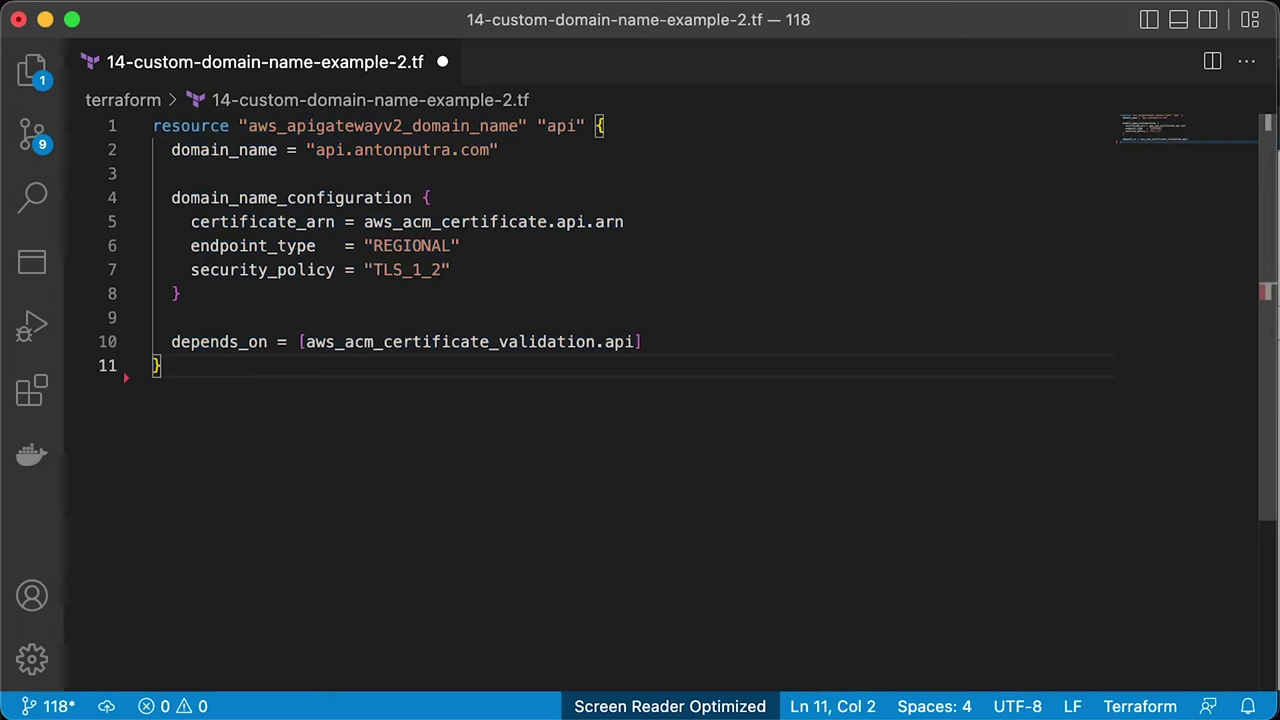
{"action": "key", "text": "super+v"}
{"action": "key", "text": "Right"}
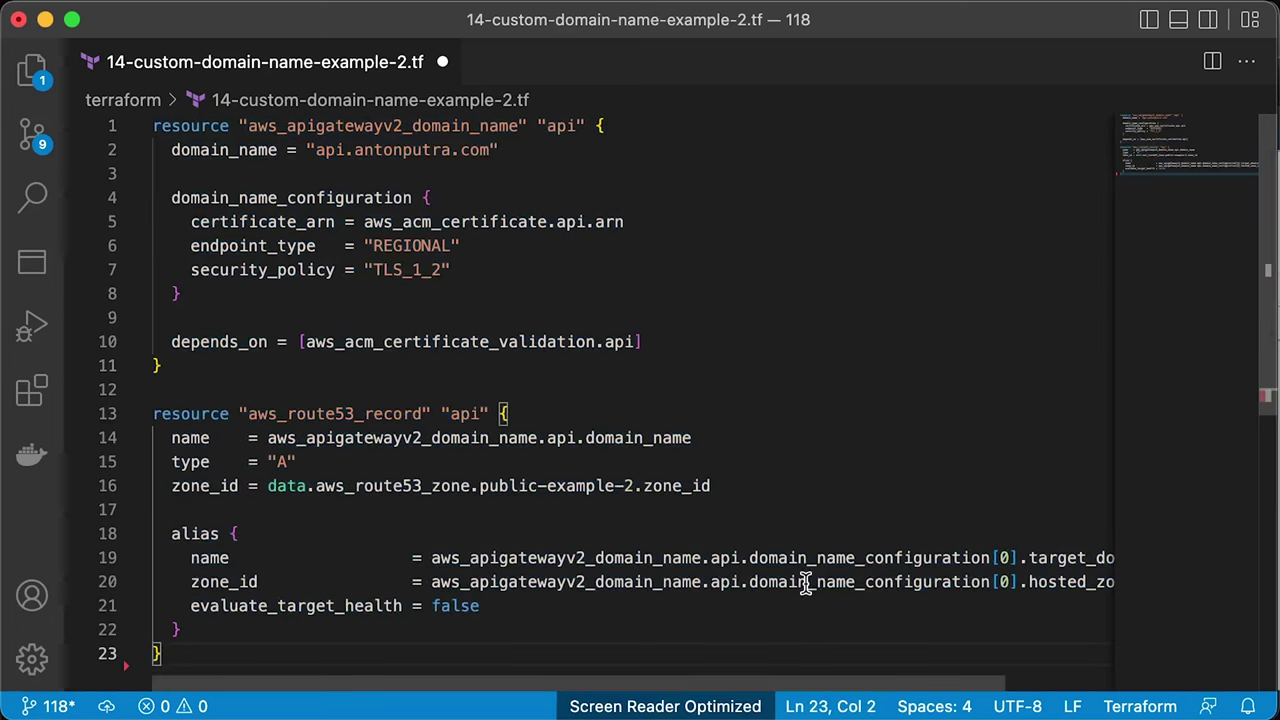
Add an API mapping of api-gw-example-2's staging stage to the custom domain and a custom_domain_api output with its /health URL, then save and close
{"action": "scroll", "coordinate": [806, 585], "scroll_direction": "down", "scroll_amount": 10}
{"action": "type", "text": "resource \"aws_apigatewayv2_api_mapping\" \"api\" {   api_id      = aws_apigatewayv2_api.api-gw-example-2.id   domain_name = aws_apigatewayv2_domain_name.api.id   stage       = aws_apigatewayv2_stage.staging.id }"}
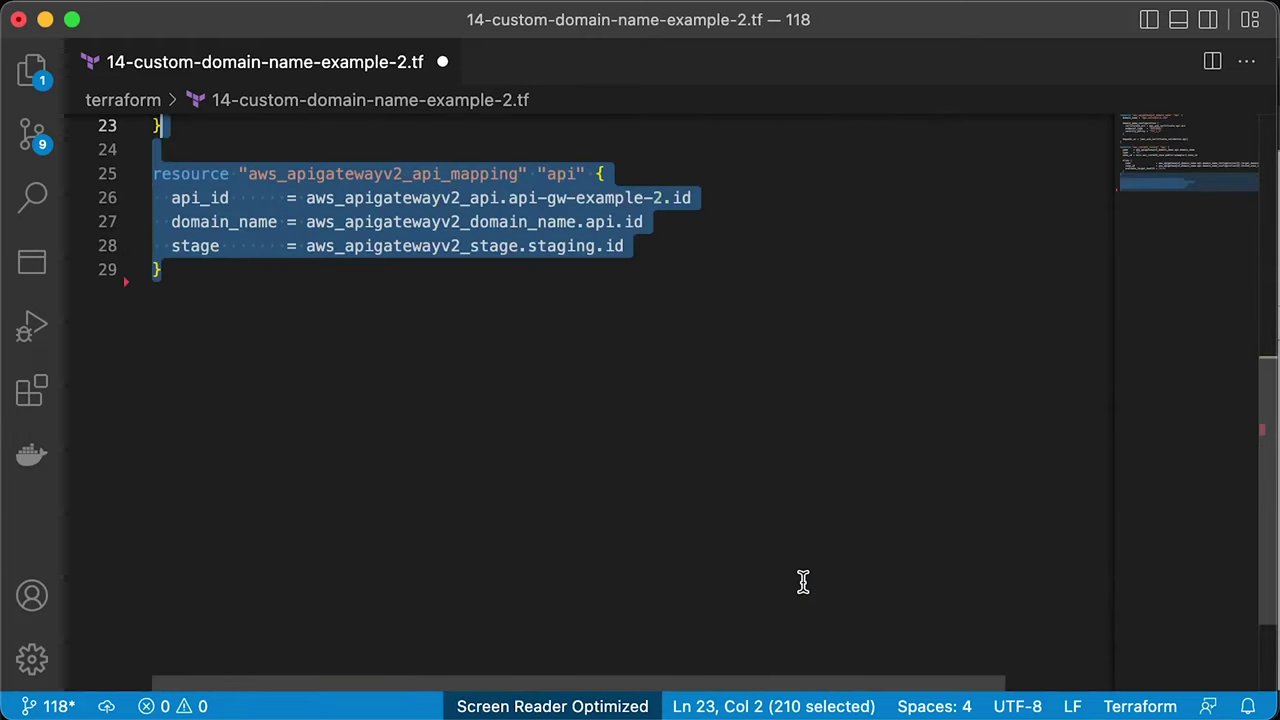
{"action": "key", "text": "Right"}
{"action": "type", "text": "output \"custom_domain_api\" {   value = \"https://${aws_apigatewayv2_api_mapping.api.domain_name}/health\" }"}
{"action": "key", "text": "Right"}
{"action": "key", "text": "super+s"}
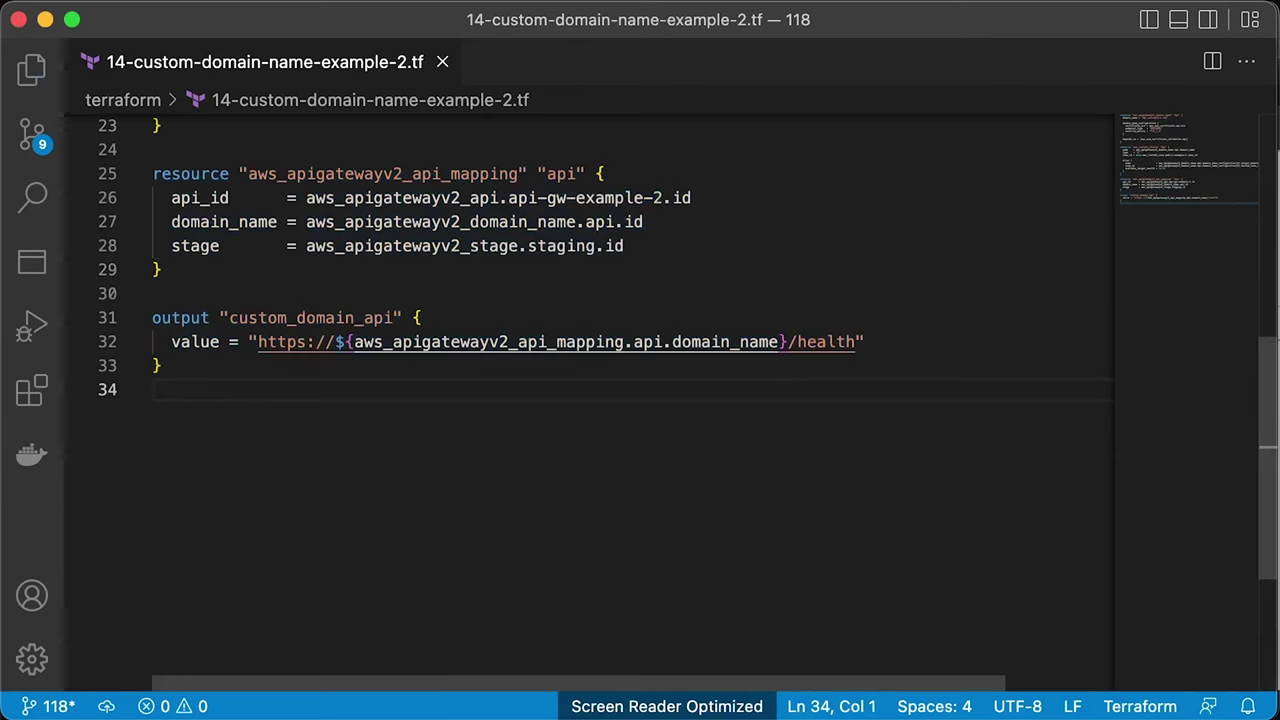
{"action": "key", "text": "super+w"}
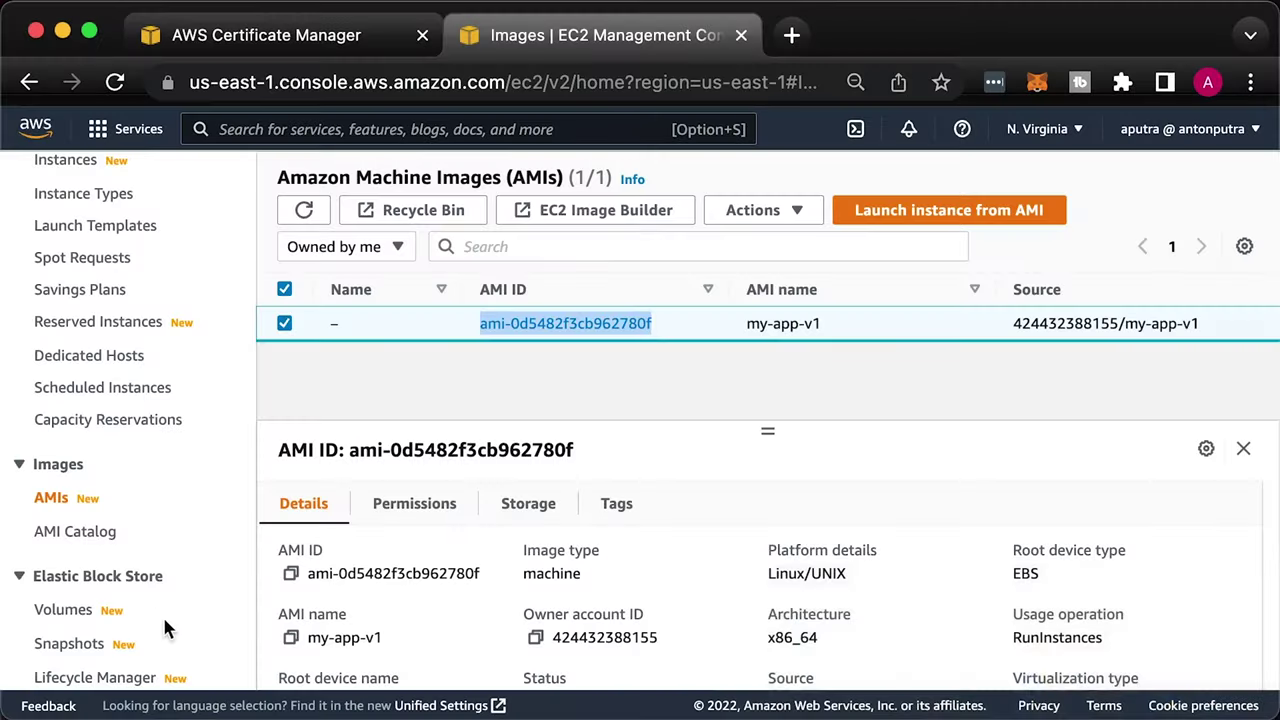
In the AWS EC2 console, check the health of the registered targets in the my-app-example-2 target group
{"action": "scroll", "coordinate": [160, 612], "scroll_direction": "down", "scroll_amount": 6}
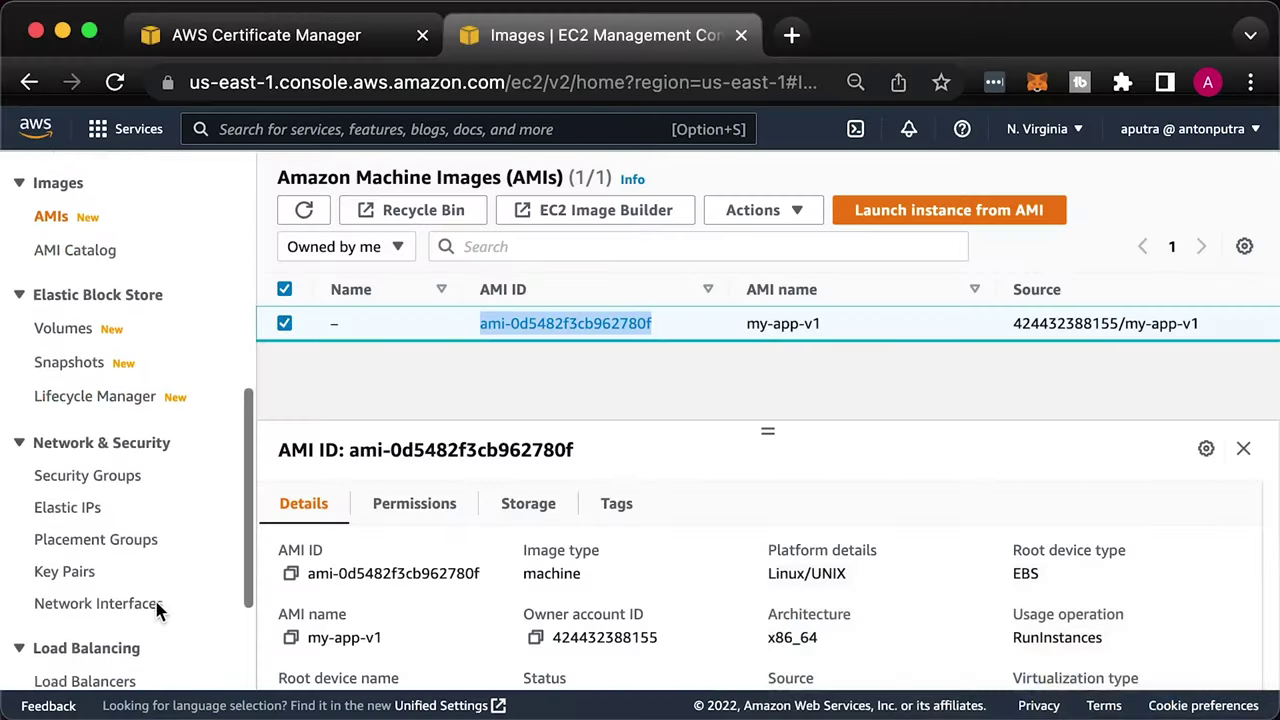
{"action": "left_click", "coordinate": [108, 656]}
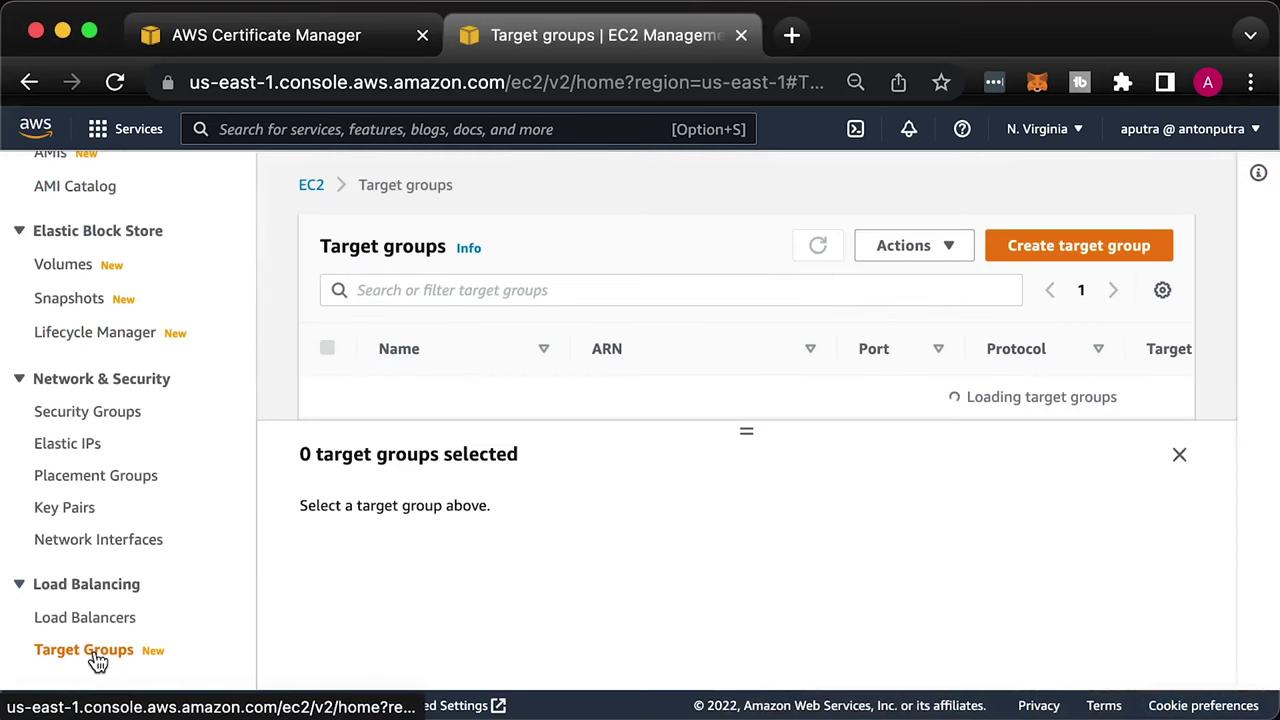
{"action": "left_click_drag", "start_coordinate": [746, 430], "coordinate": [746, 490]}
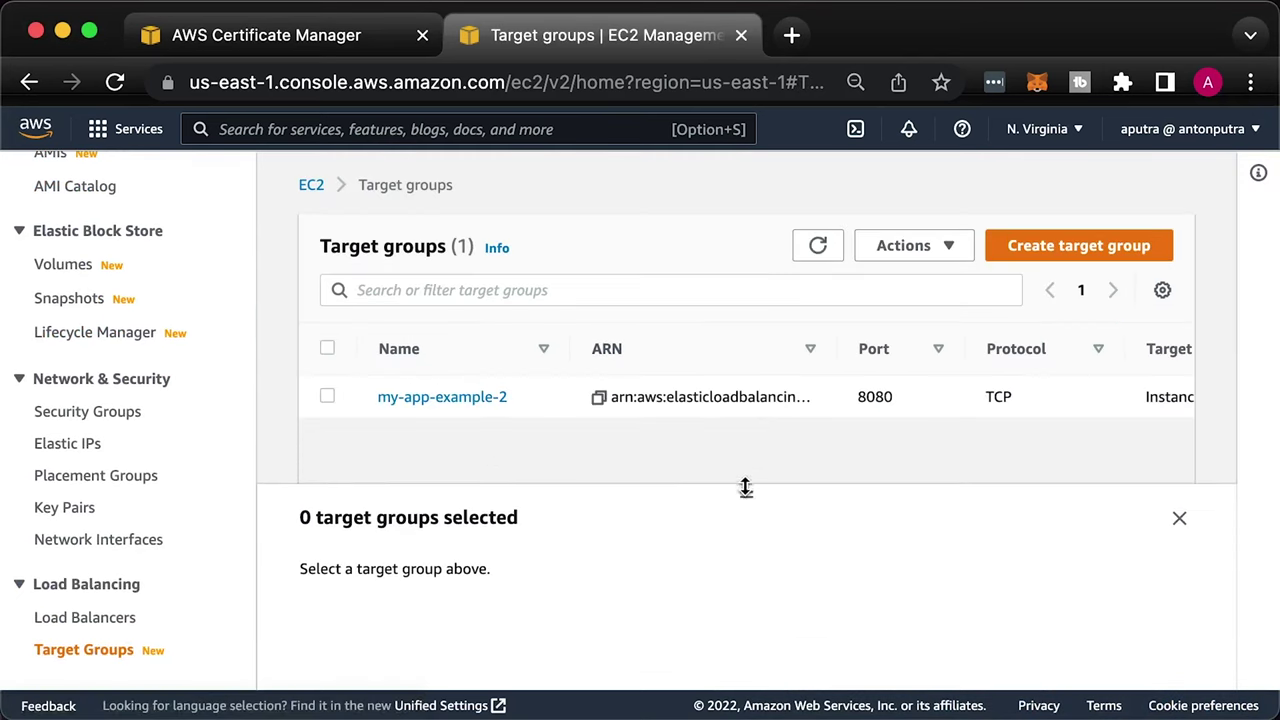
{"action": "left_click", "coordinate": [327, 396]}
{"action": "left_click_drag", "start_coordinate": [752, 497], "coordinate": [748, 436]}
{"action": "left_click", "coordinate": [441, 531]}
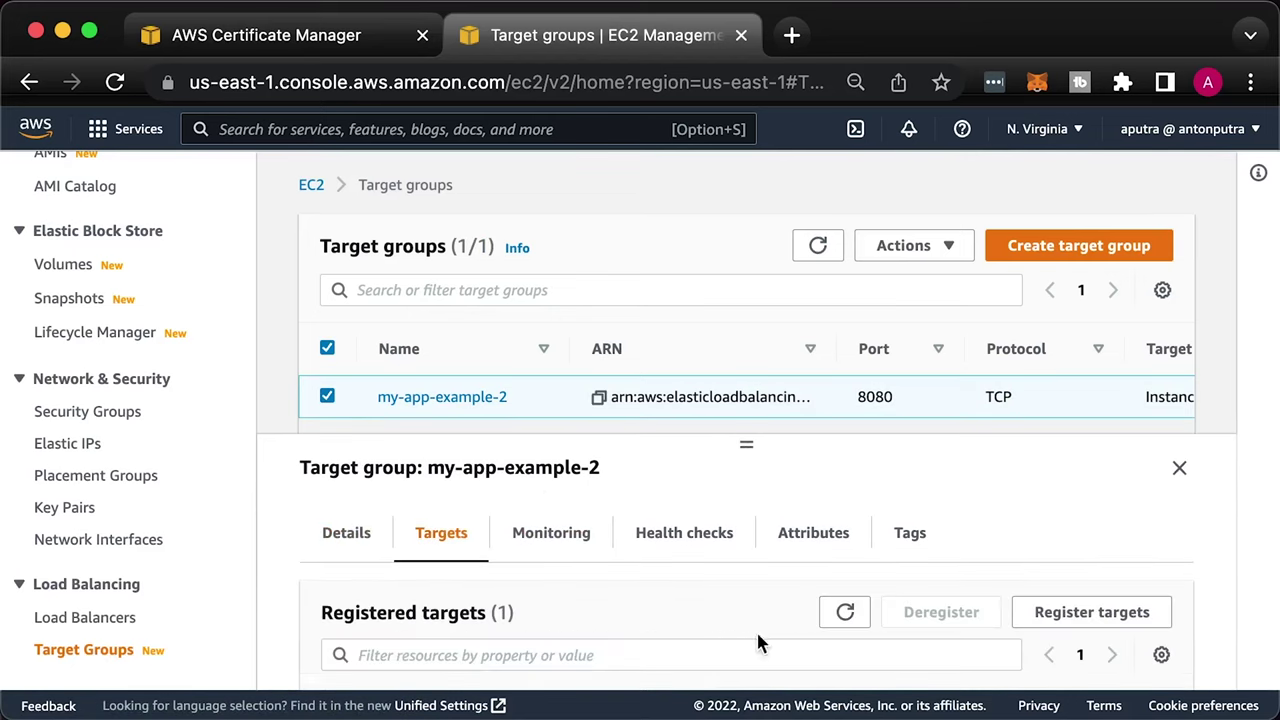
{"action": "scroll", "coordinate": [756, 635], "scroll_direction": "down", "scroll_amount": 3}
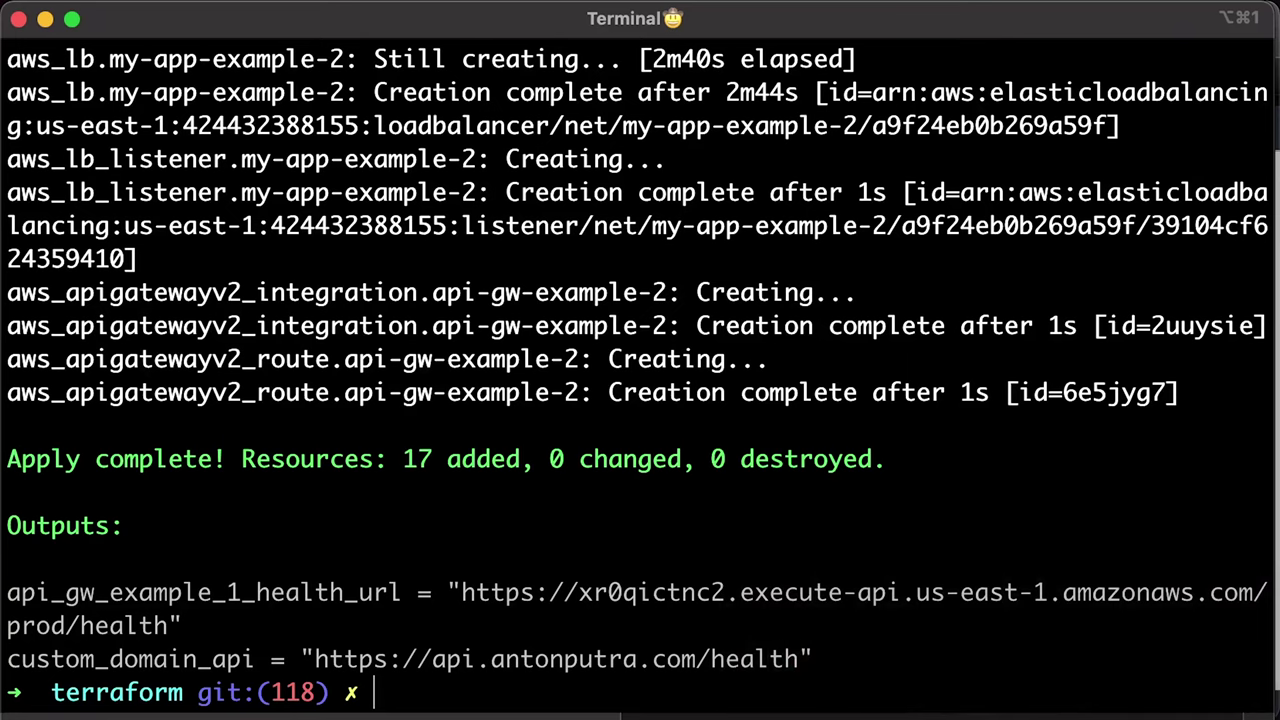
In the terminal, copy the custom_domain_api URL from the Terraform outputs and request it with curl -i
{"action": "left_click_drag", "start_coordinate": [798, 659], "coordinate": [314, 659]}
{"action": "key", "text": "super+c"}
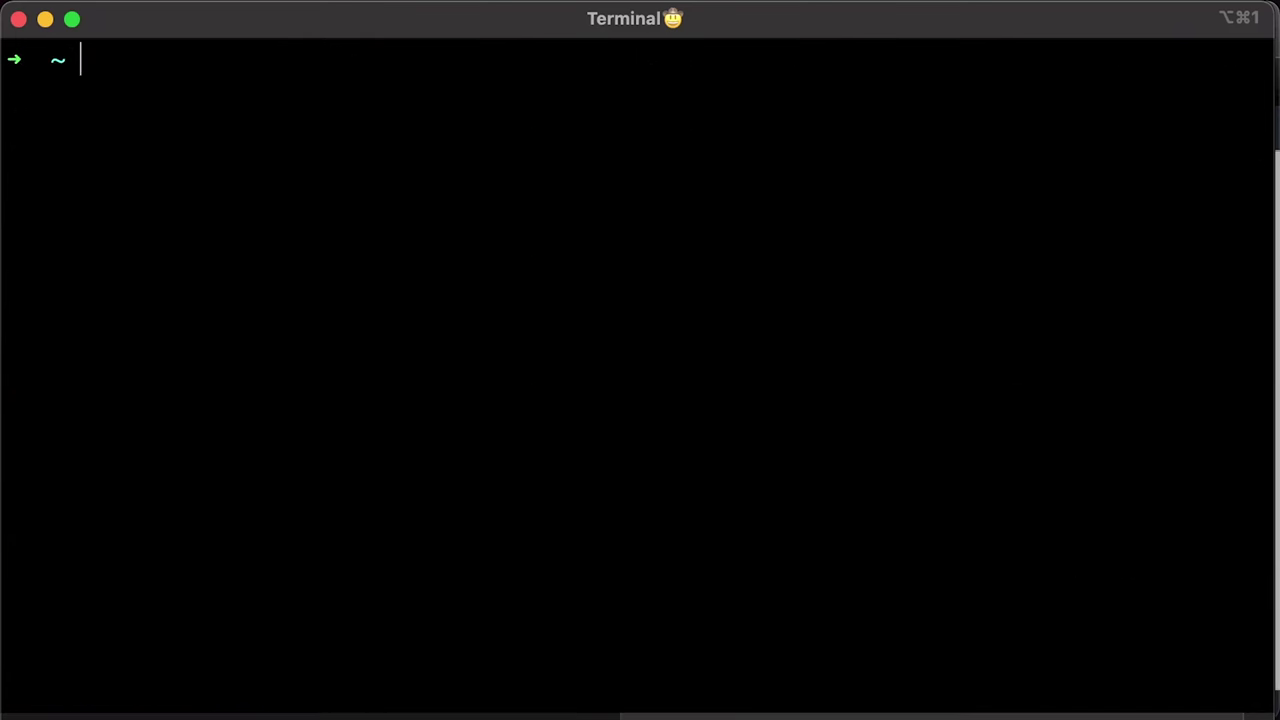
{"action": "type", "text": "cu"}
{"action": "type", "text": "-i"}
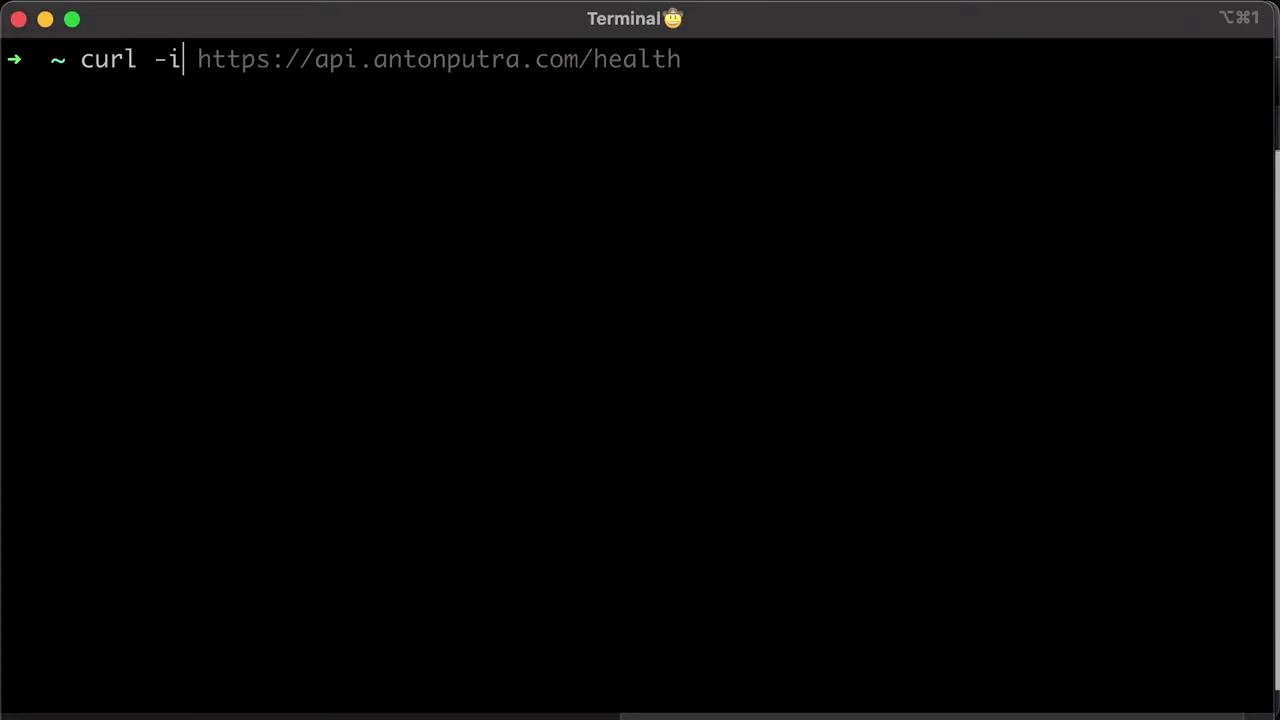
{"action": "key", "text": "super+v"}
{"action": "key", "text": "Return"}
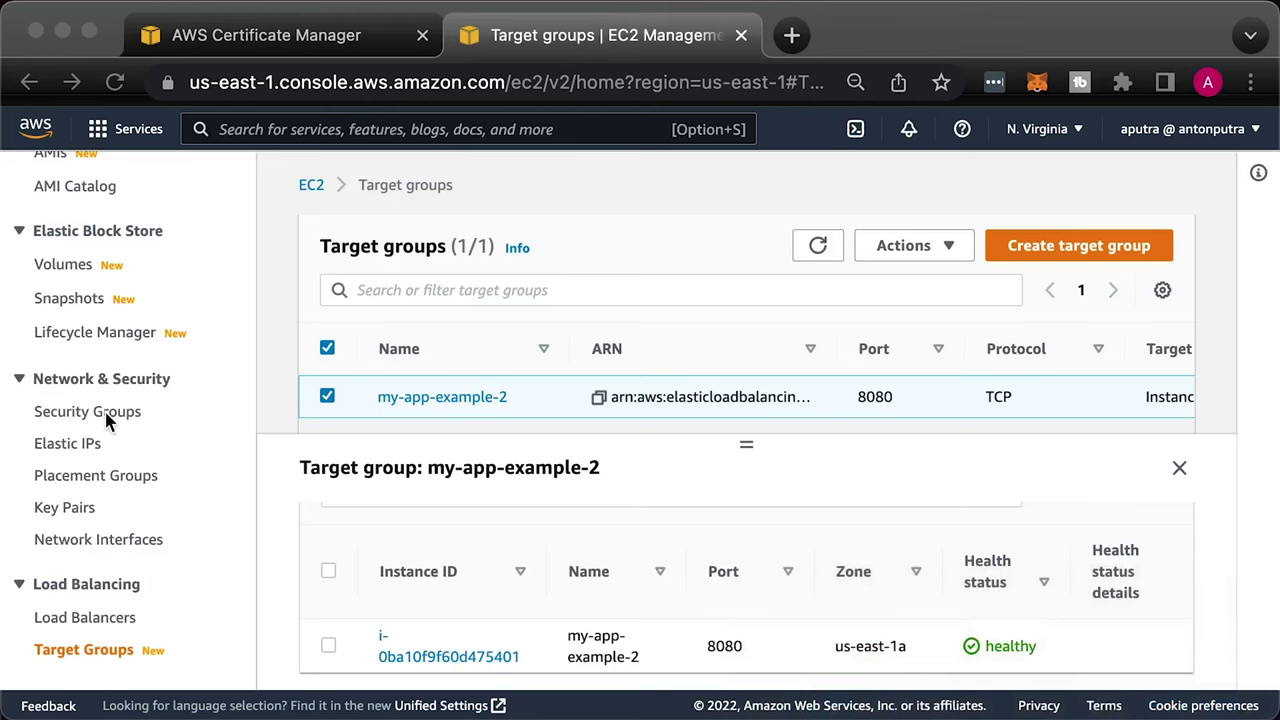
In the EC2 console, refresh the security groups and start a new one named my-app-example-3 with the description "Allow API Access"
{"action": "left_click", "coordinate": [108, 418]}
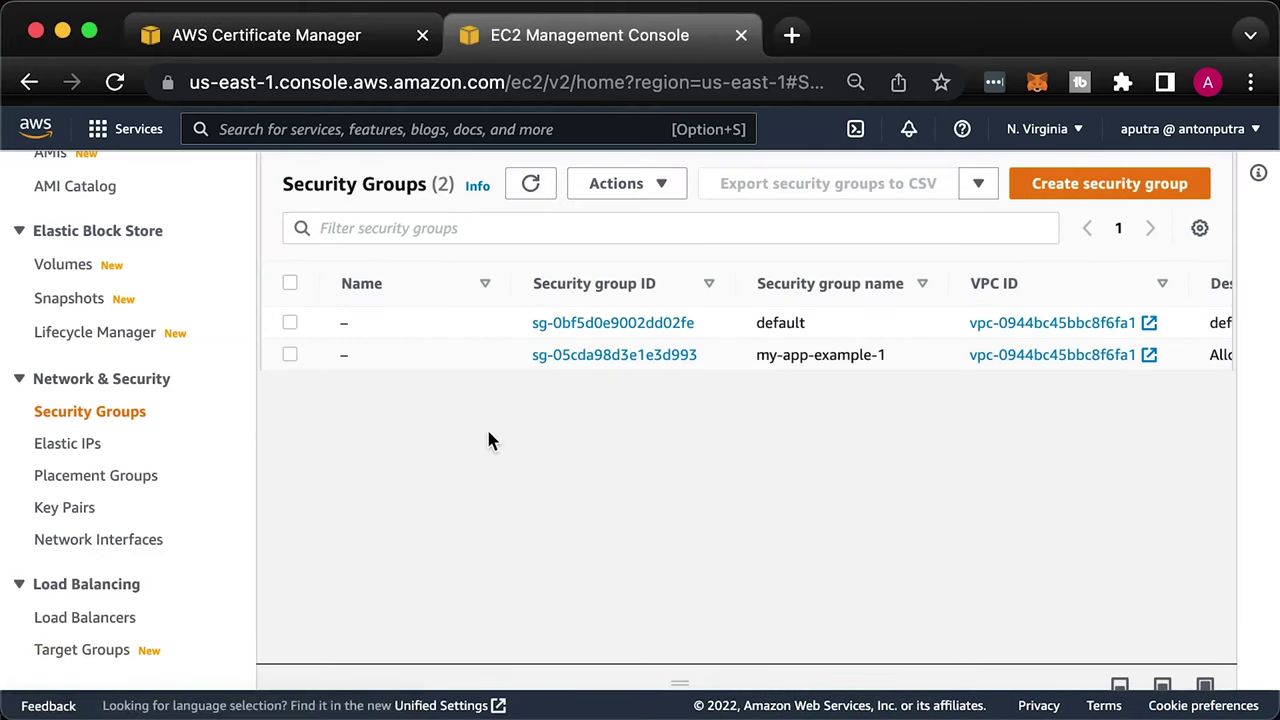
{"action": "left_click", "coordinate": [530, 183]}
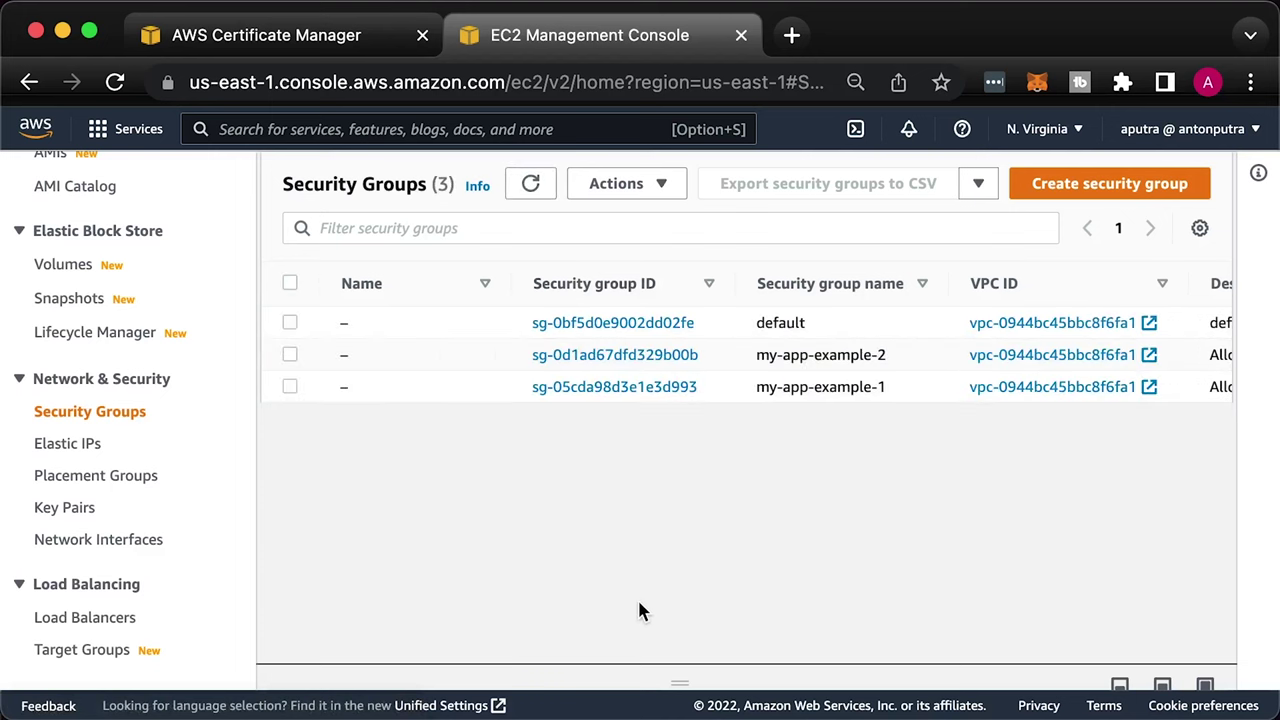
{"action": "left_click", "coordinate": [1098, 184]}
{"action": "left_click", "coordinate": [471, 436]}
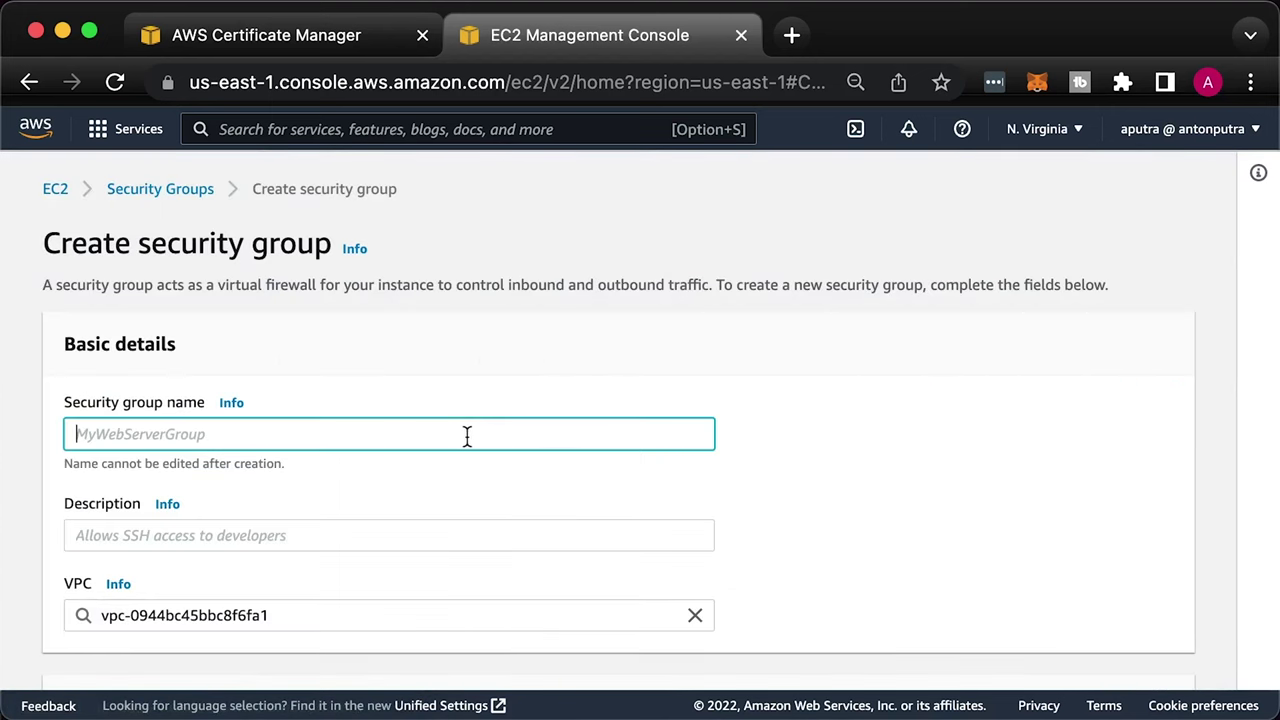
{"action": "type", "text": "my-app-example-3"}
{"action": "left_click", "coordinate": [666, 537]}
{"action": "type", "text": "Allow API Access"}
{"action": "left_click", "coordinate": [793, 566]}
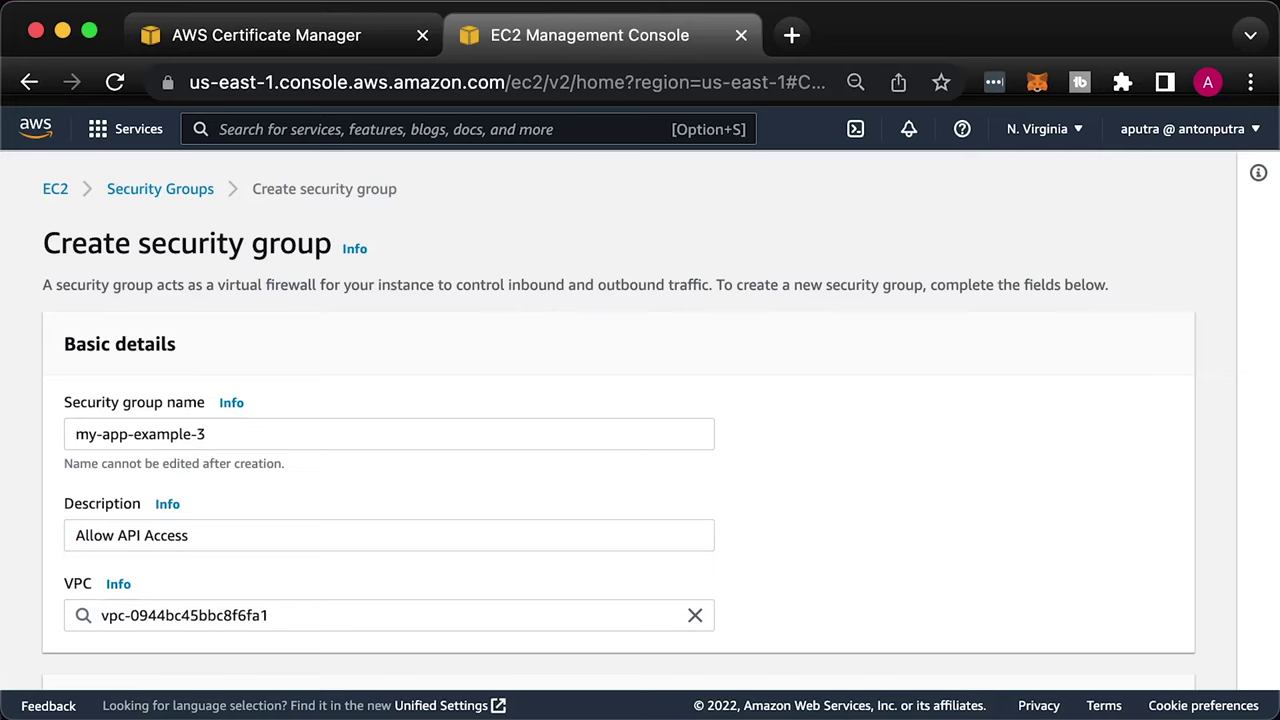
{"action": "scroll", "coordinate": [766, 537], "scroll_direction": "down", "scroll_amount": 5}
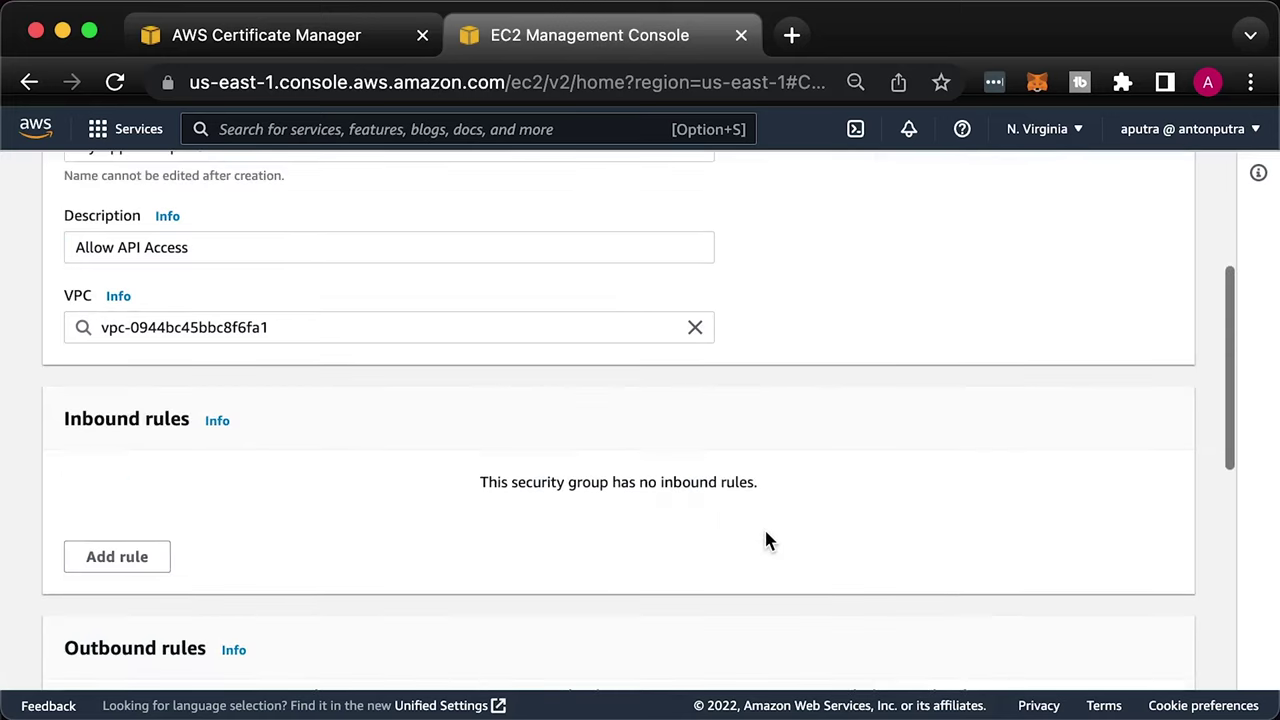
Add a custom TCP inbound rule for port 8080 to the new security group
{"action": "left_click", "coordinate": [105, 557]}
{"action": "left_click", "coordinate": [423, 531]}
{"action": "key", "text": "BackSpace"}
{"action": "type", "text": "8080"}
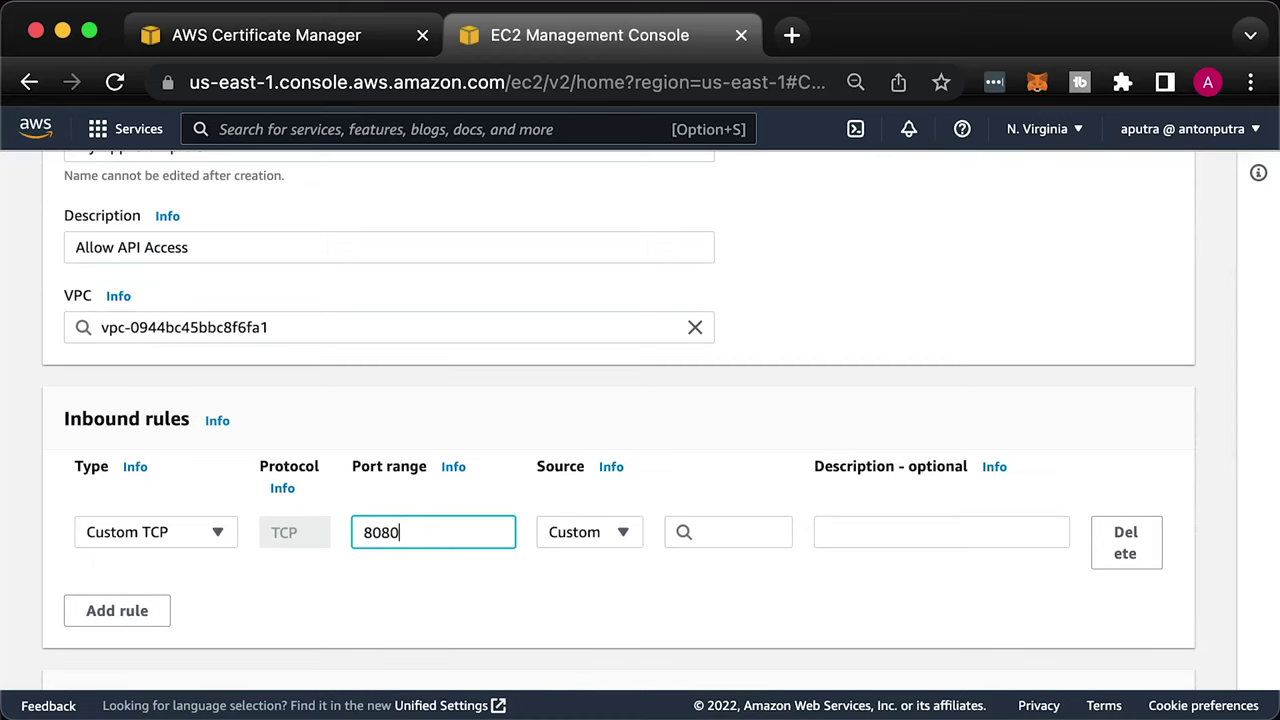
In the VPC console, copy the IPv4 CIDR of the main VPC
{"action": "left_click", "coordinate": [300, 38]}
{"action": "left_click", "coordinate": [366, 129]}
{"action": "type", "text": "vpc"}
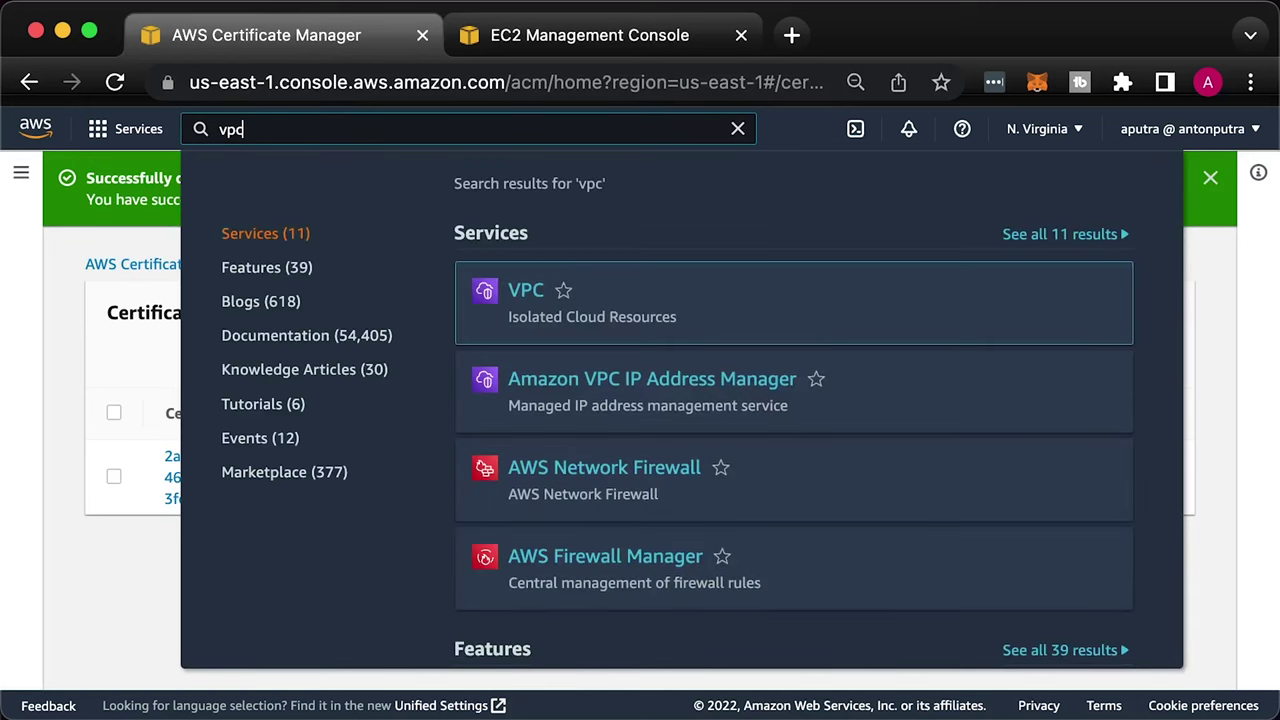
{"action": "key", "text": "Return"}
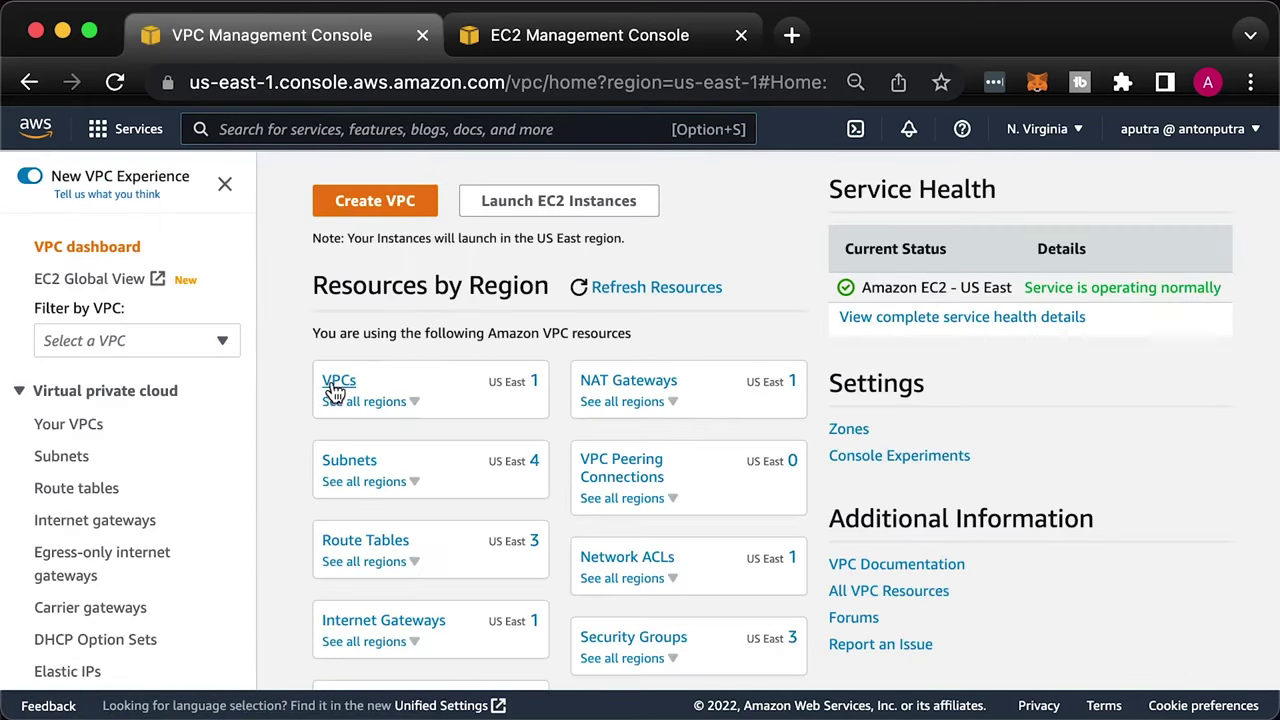
{"action": "left_click", "coordinate": [330, 382]}
{"action": "left_click_drag", "start_coordinate": [1140, 333], "coordinate": [1049, 329]}
{"action": "key", "text": "super+c"}
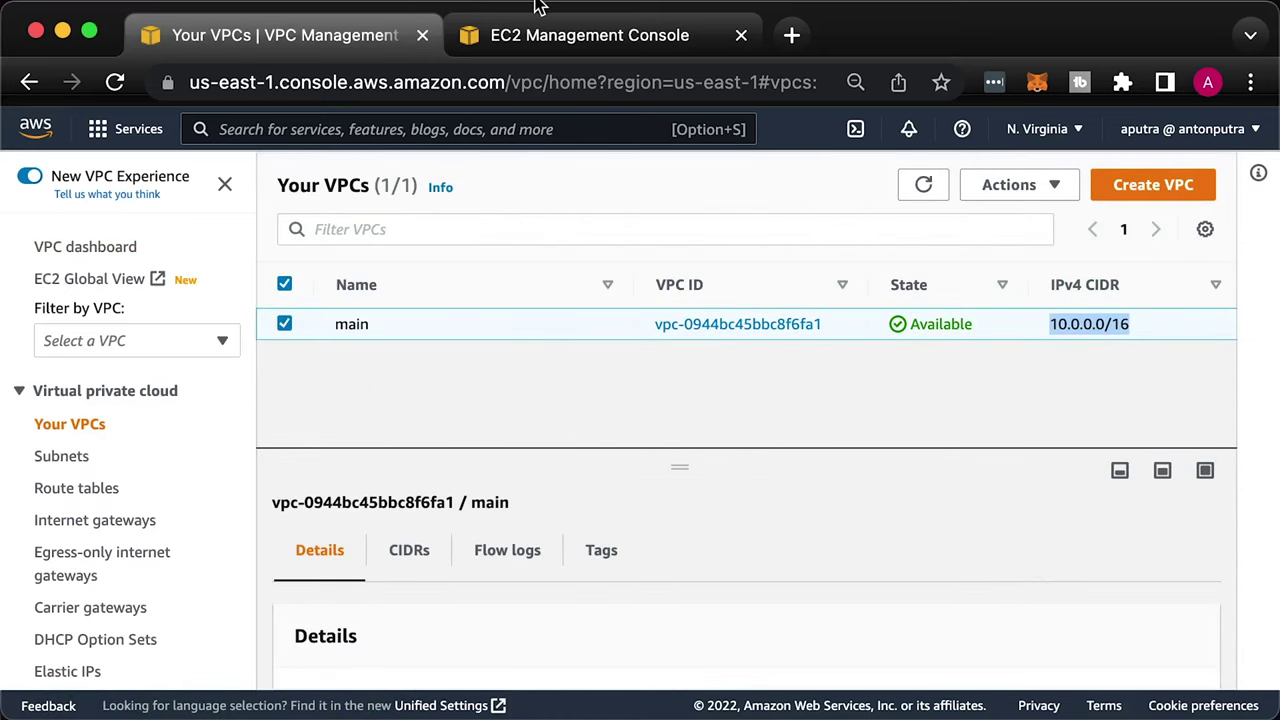
Set the inbound rule's source to 10.0.0.0/16 with the description "Allow Health Checks", and create the security group
{"action": "left_click", "coordinate": [548, 35]}
{"action": "left_click", "coordinate": [748, 532]}
{"action": "key", "text": "super+v"}
{"action": "key", "text": "Return"}
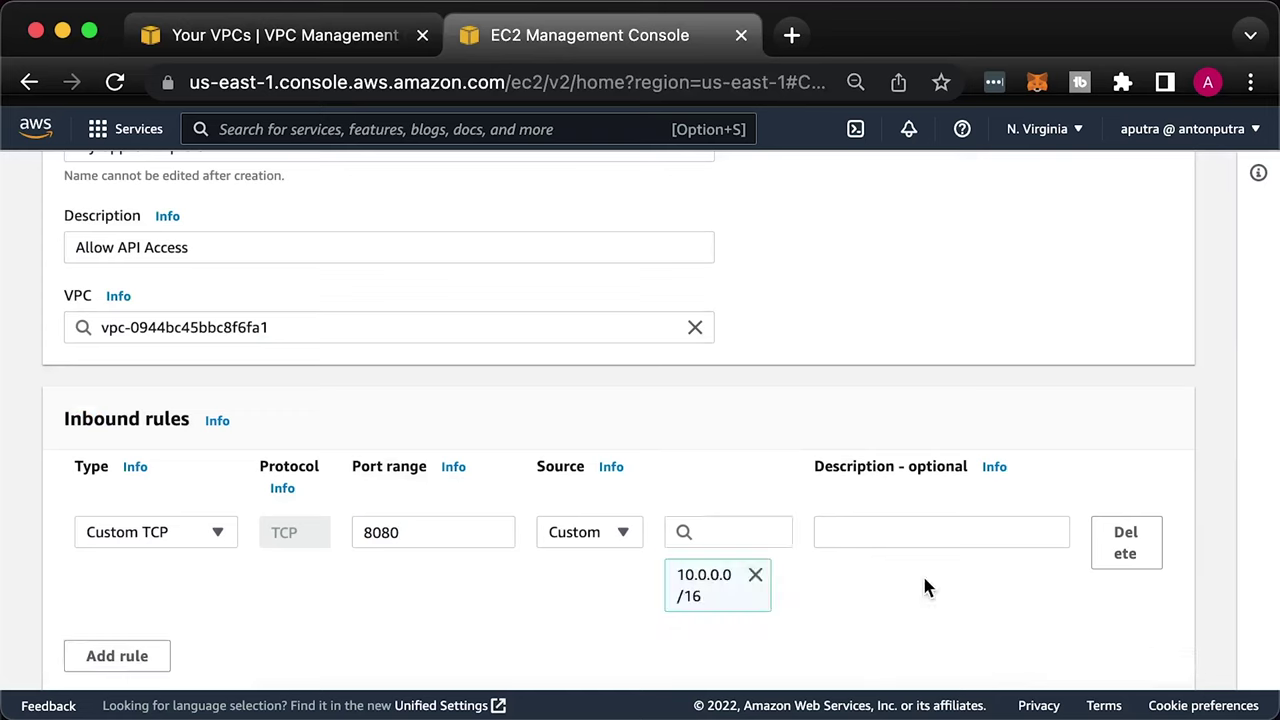
{"action": "left_click", "coordinate": [945, 535]}
{"action": "type", "text": "Allow Health Checks"}
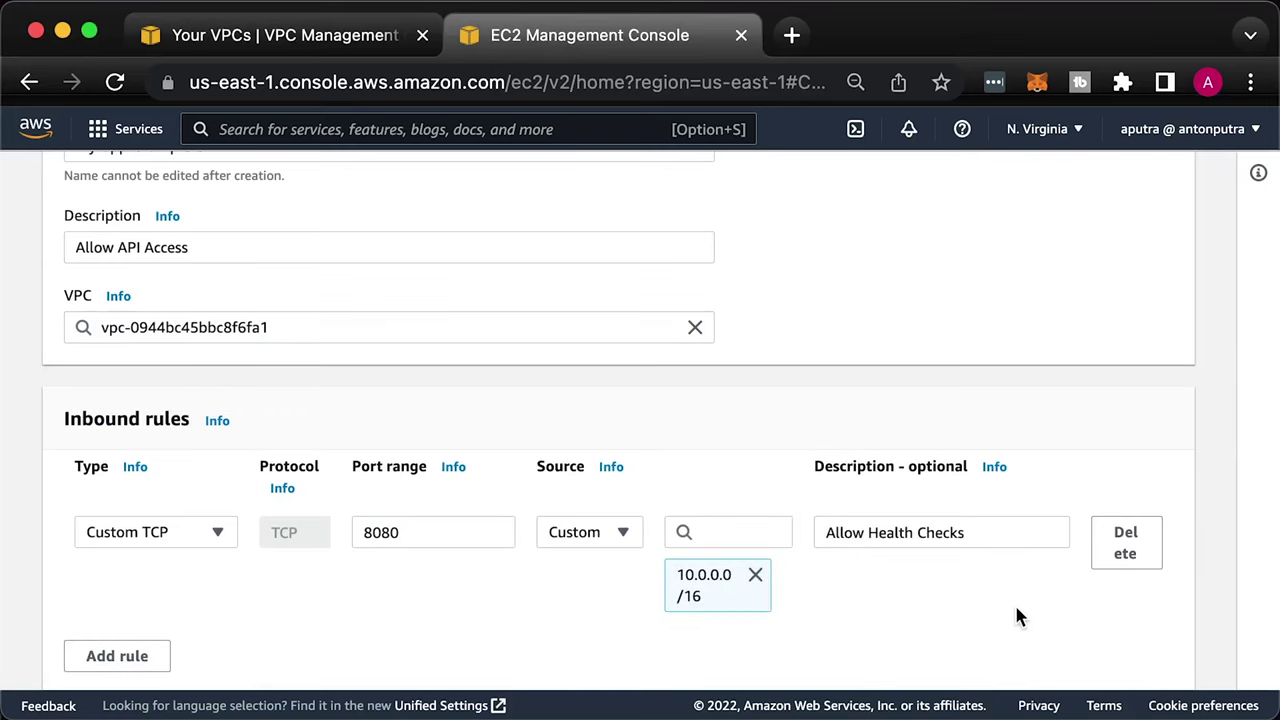
{"action": "scroll", "coordinate": [1014, 607], "scroll_direction": "down", "scroll_amount": 10}
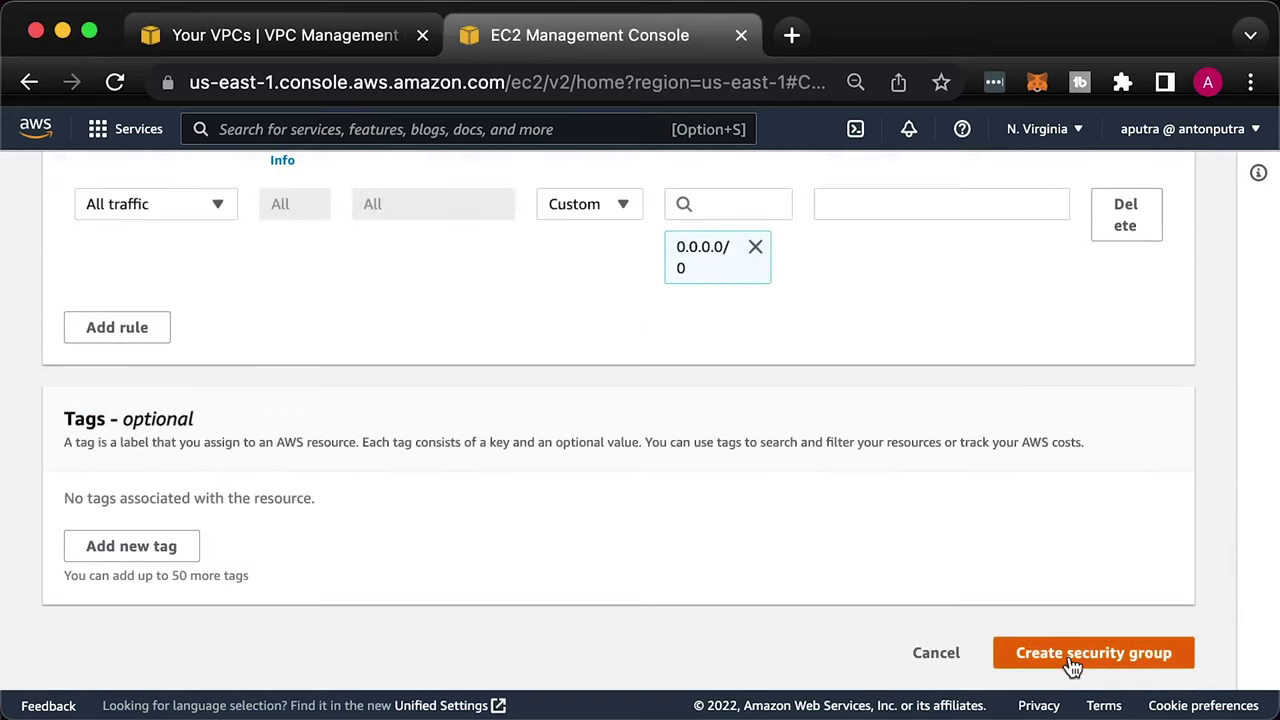
{"action": "left_click", "coordinate": [1072, 665]}
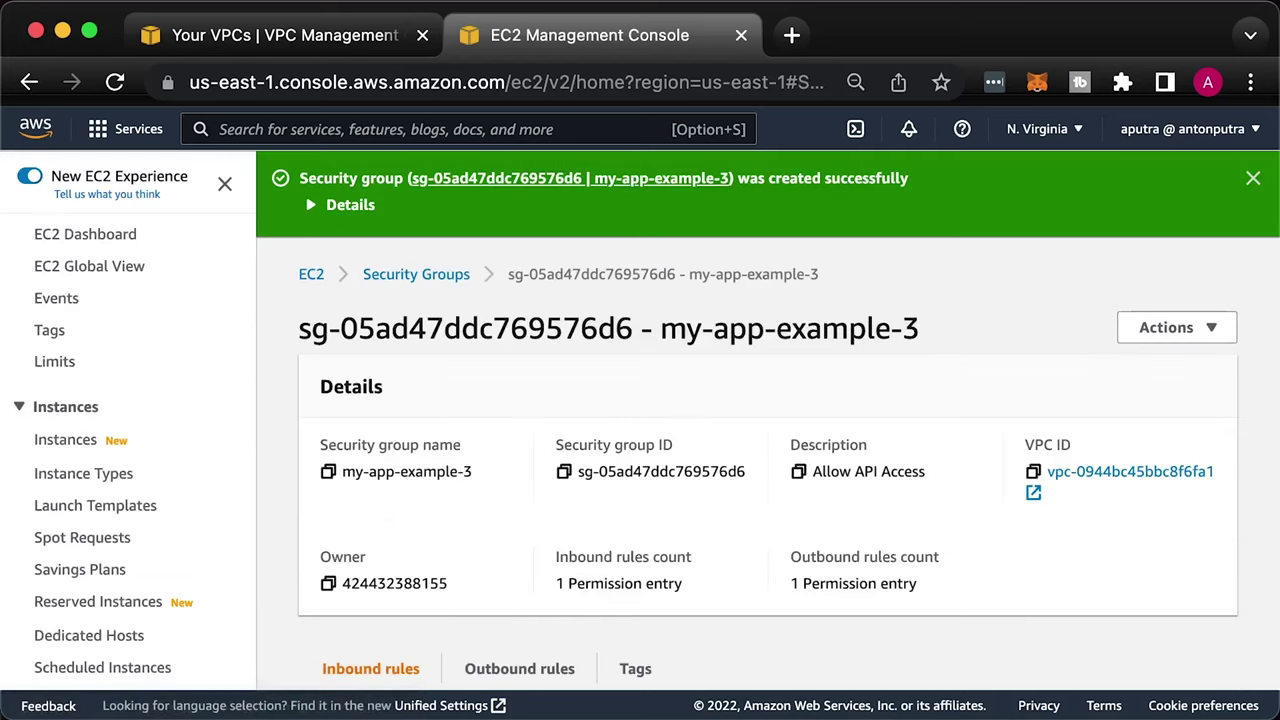
Start a new EC2 launch template named my-app-example-3
{"action": "left_click", "coordinate": [138, 506]}
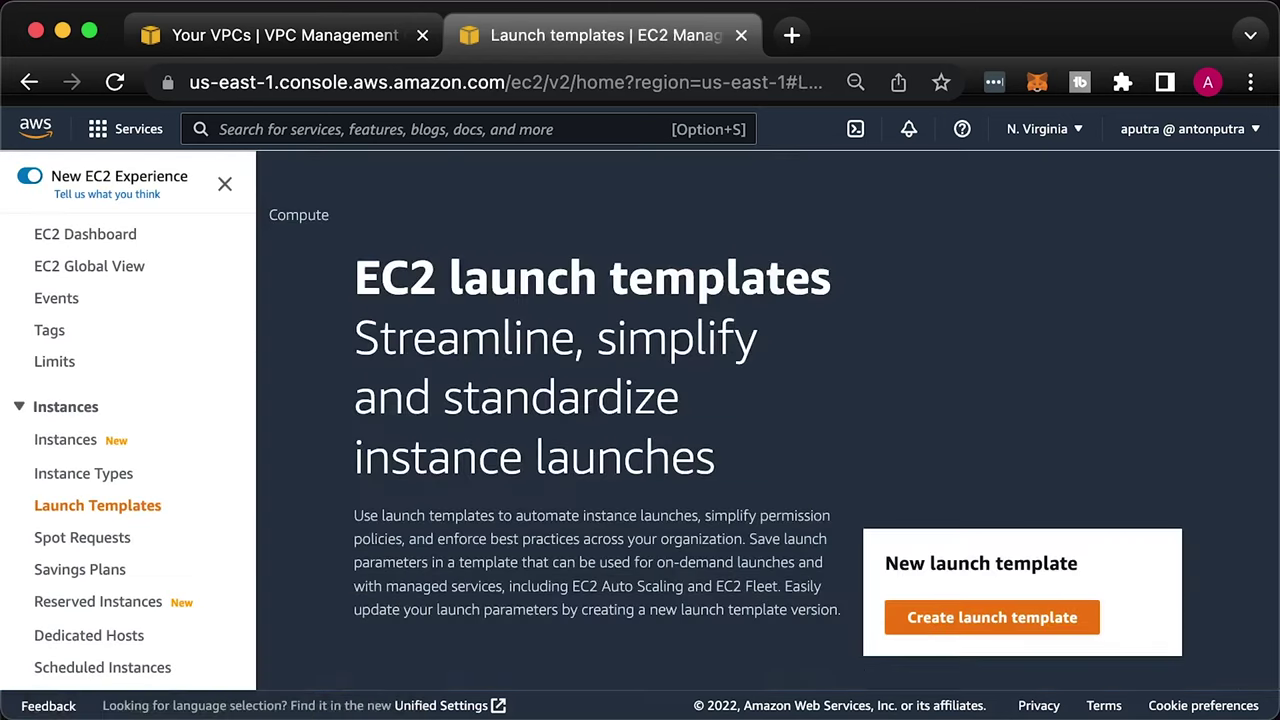
{"action": "left_click", "coordinate": [971, 620]}
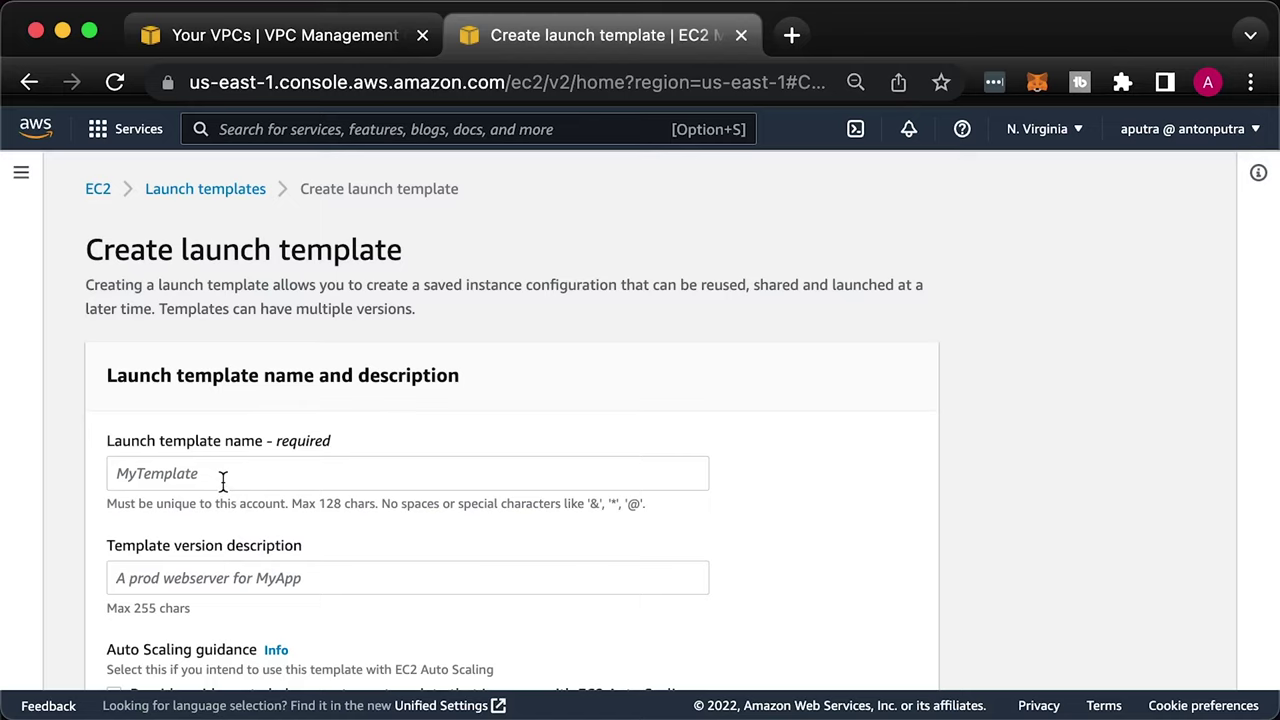
{"action": "left_click", "coordinate": [223, 476]}
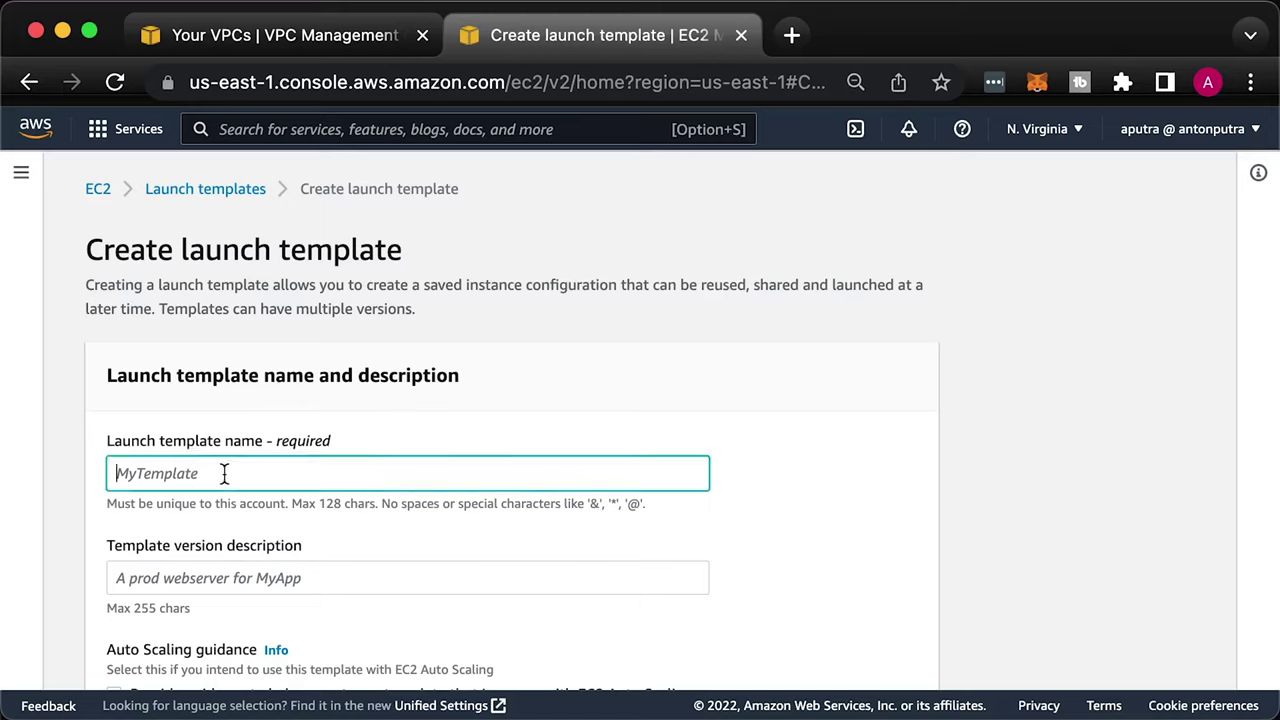
{"action": "type", "text": "my-app-example-3"}
{"action": "left_click", "coordinate": [829, 568]}
Use the self-owned my-app-v1 image as the launch template's AMI
{"action": "scroll", "coordinate": [826, 574], "scroll_direction": "down", "scroll_amount": 1}
{"action": "scroll", "coordinate": [828, 588], "scroll_direction": "down", "scroll_amount": 3}
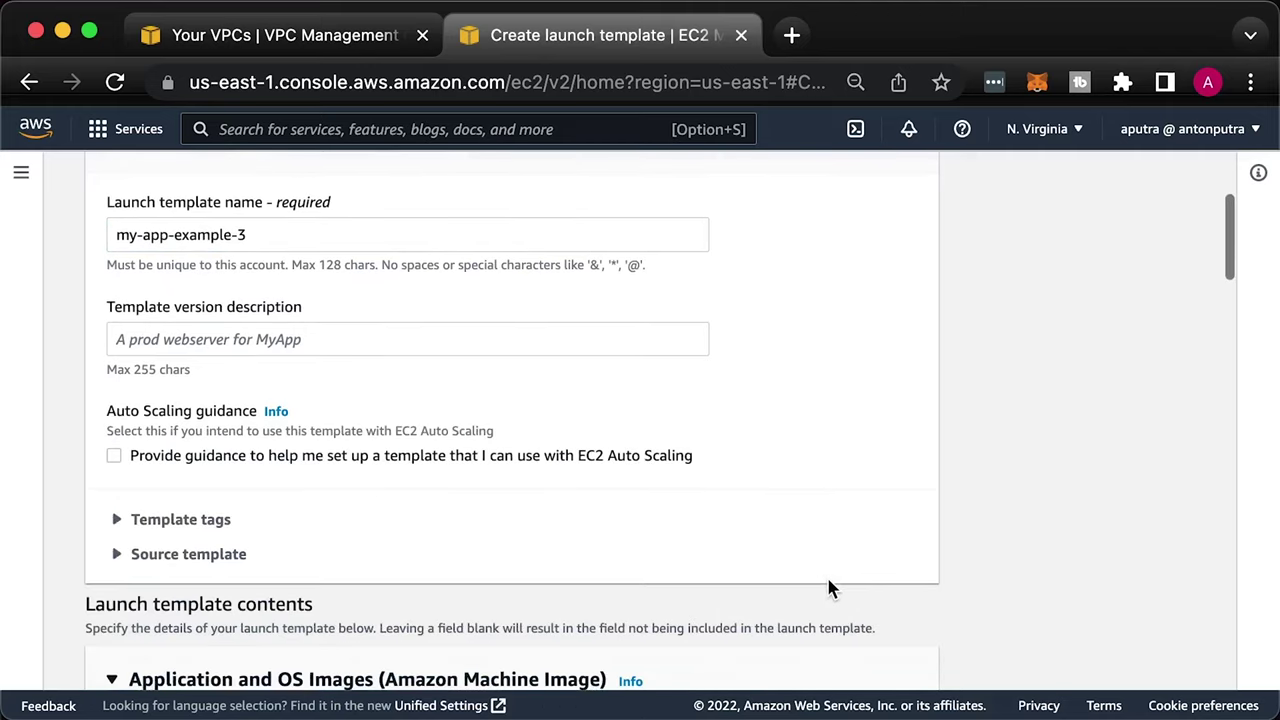
{"action": "scroll", "coordinate": [828, 584], "scroll_direction": "down", "scroll_amount": 4}
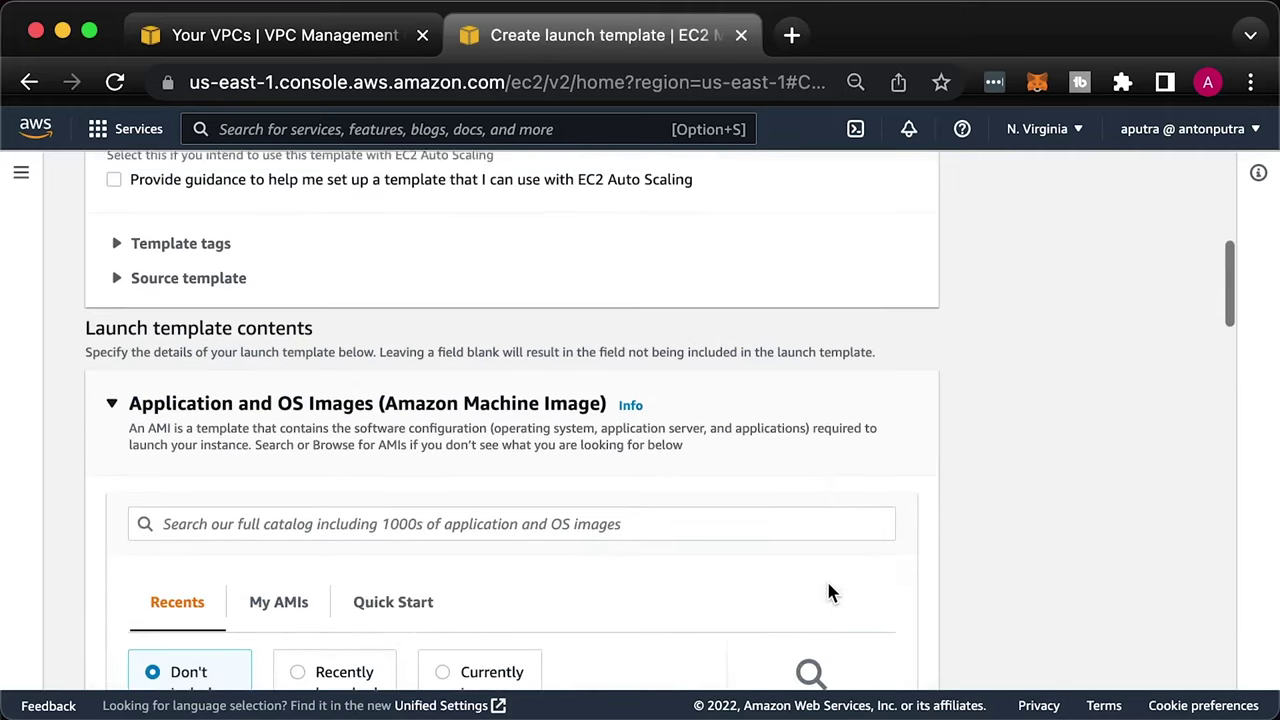
{"action": "scroll", "coordinate": [828, 590], "scroll_direction": "down", "scroll_amount": 2}
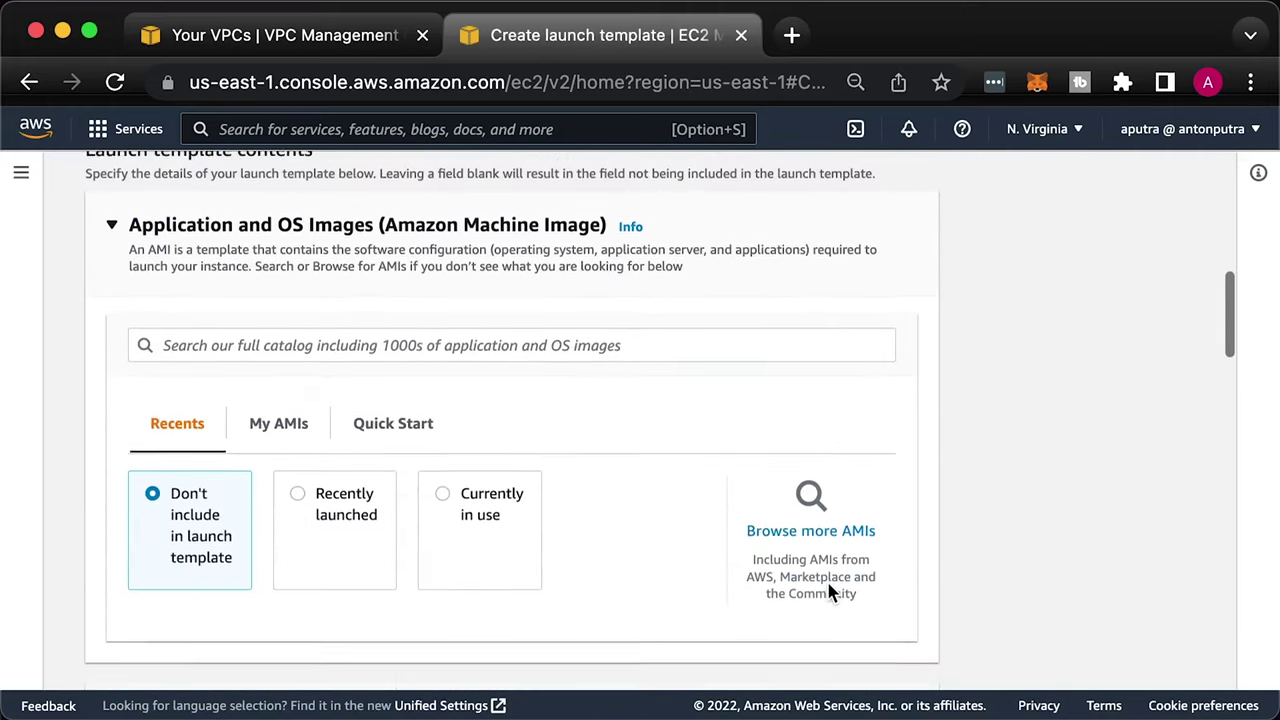
{"action": "left_click", "coordinate": [302, 432]}
{"action": "scroll", "coordinate": [852, 600], "scroll_direction": "down", "scroll_amount": 4}
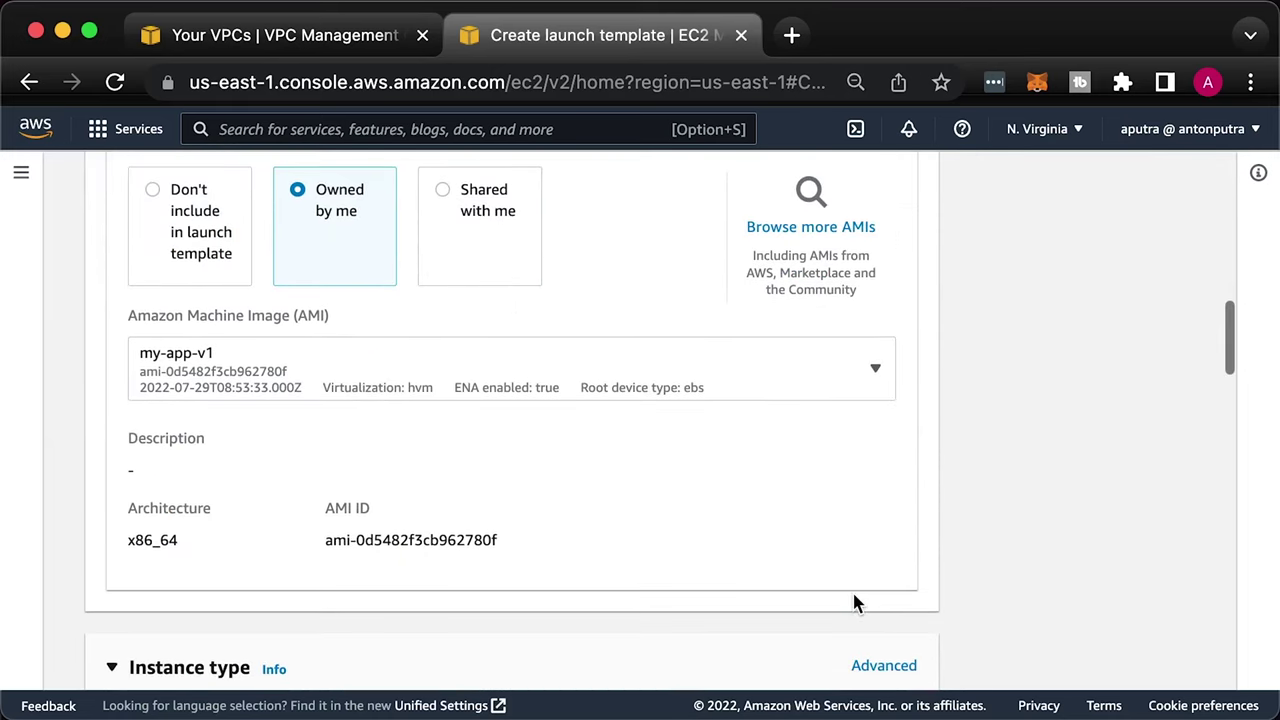
Choose the devops key pair for the launch template, leaving the instance type out
{"action": "scroll", "coordinate": [862, 604], "scroll_direction": "down", "scroll_amount": 4}
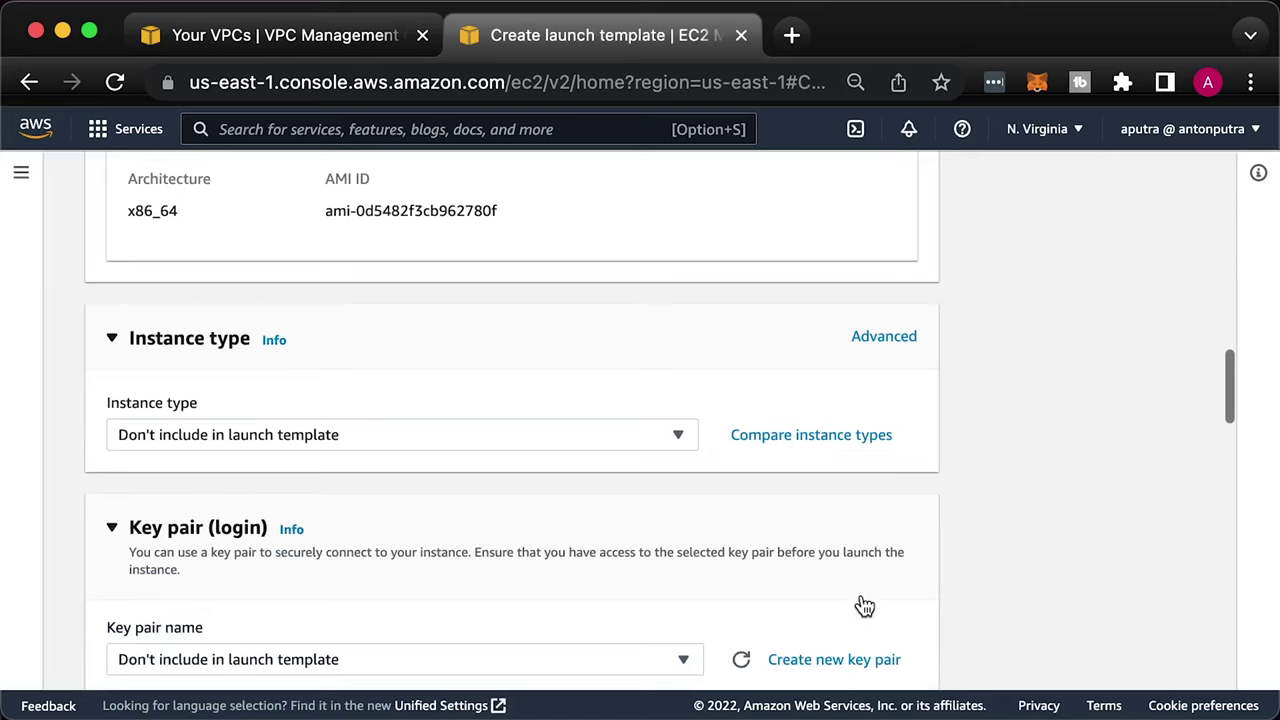
{"action": "scroll", "coordinate": [850, 600], "scroll_direction": "down", "scroll_amount": 3}
{"action": "left_click", "coordinate": [594, 452]}
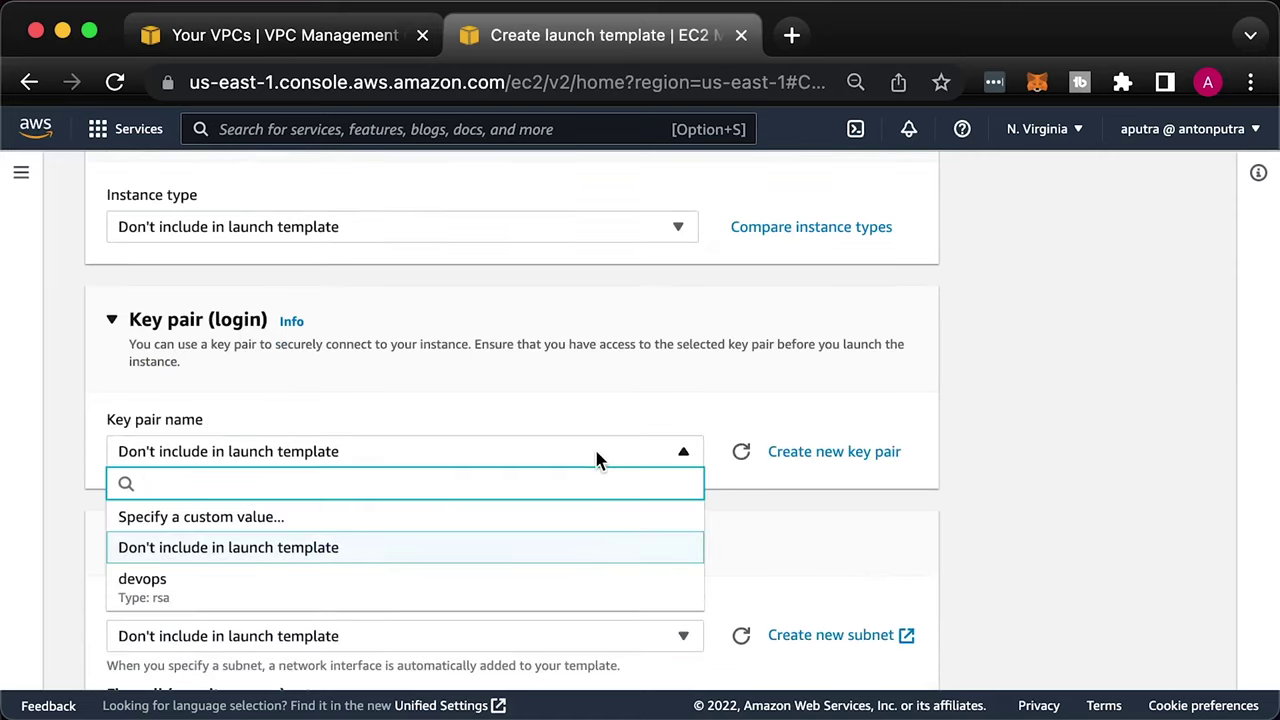
{"action": "left_click", "coordinate": [140, 580]}
Assign the existing my-app-example-3 security group to the launch template and create the template
{"action": "scroll", "coordinate": [917, 596], "scroll_direction": "down", "scroll_amount": 3}
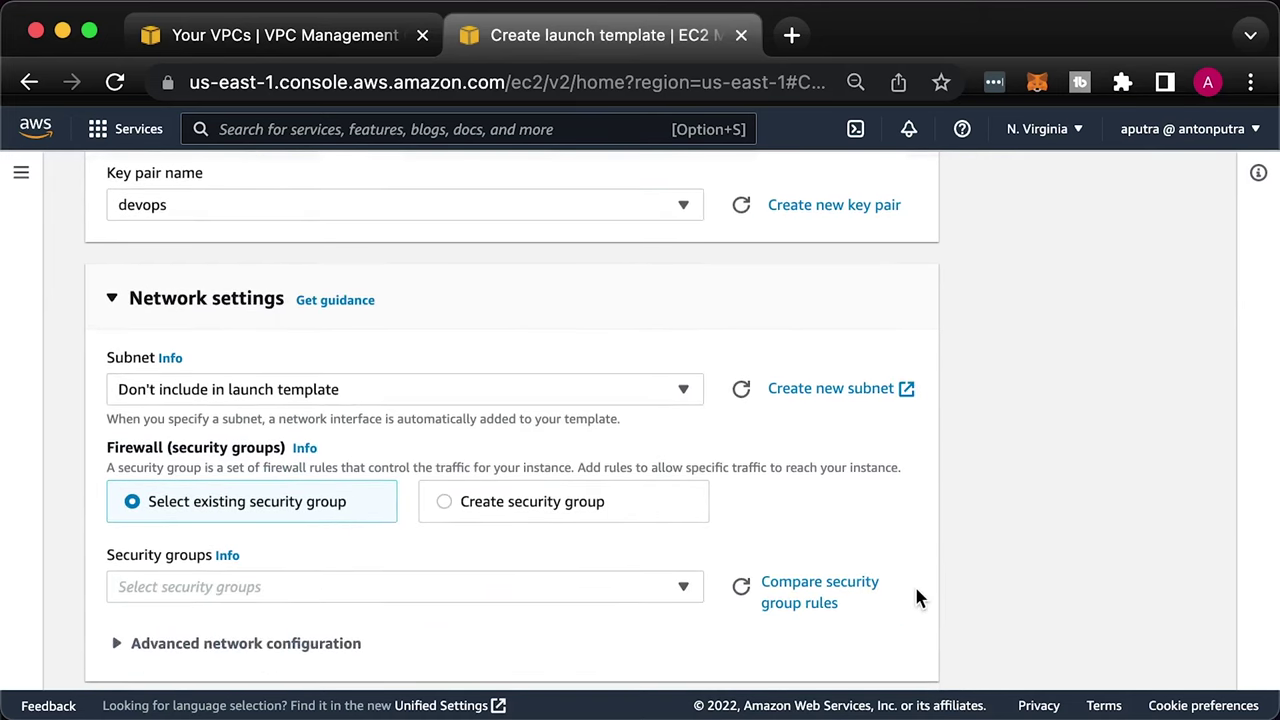
{"action": "scroll", "coordinate": [917, 598], "scroll_direction": "down", "scroll_amount": 3}
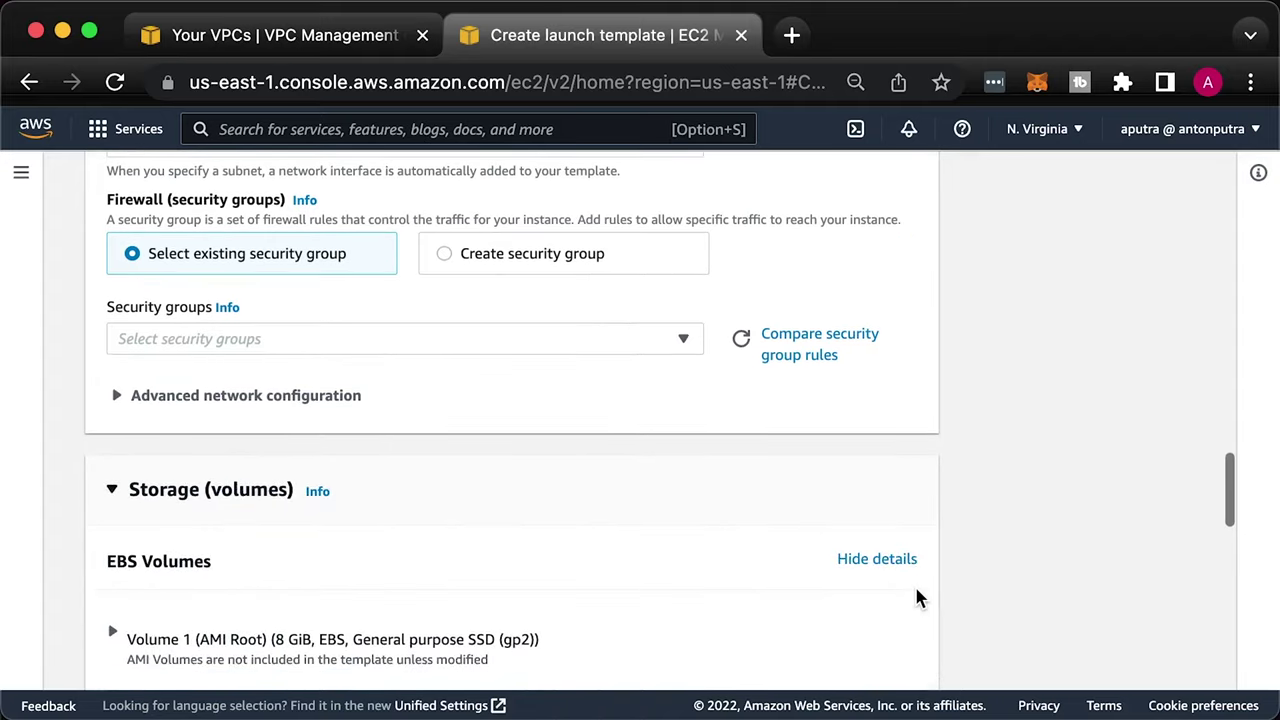
{"action": "left_click", "coordinate": [603, 348]}
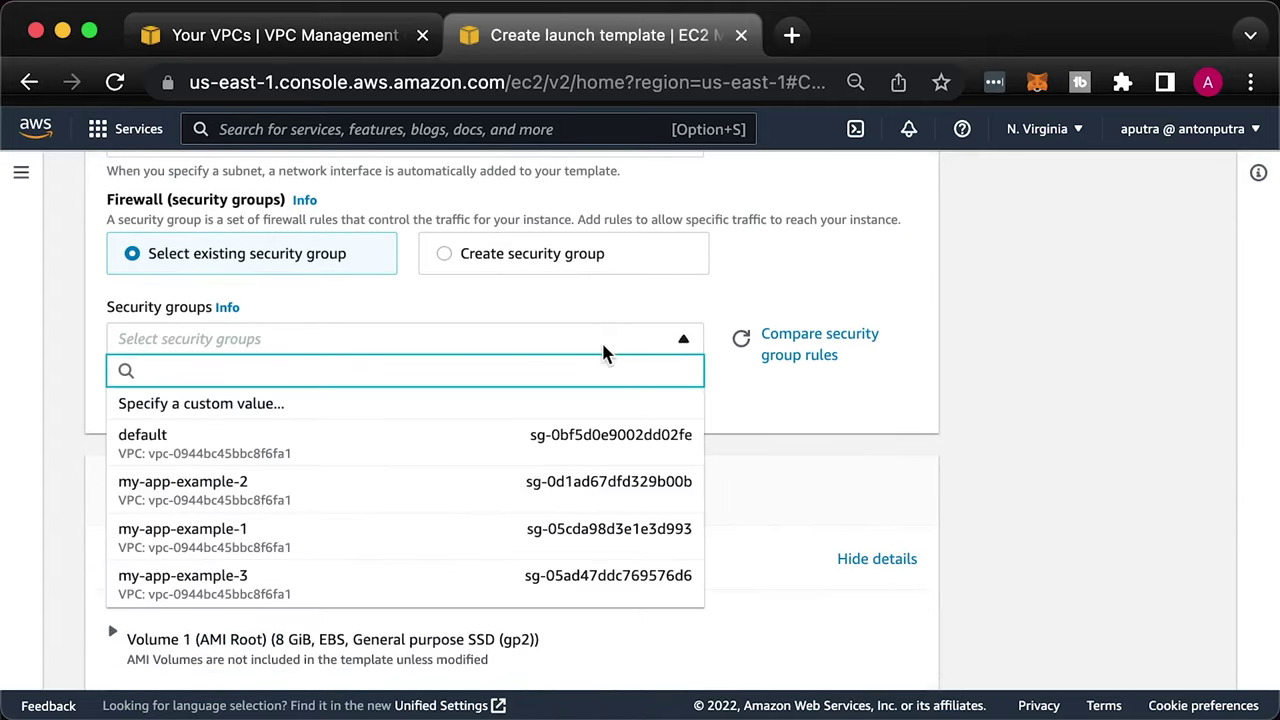
{"action": "left_click", "coordinate": [279, 575]}
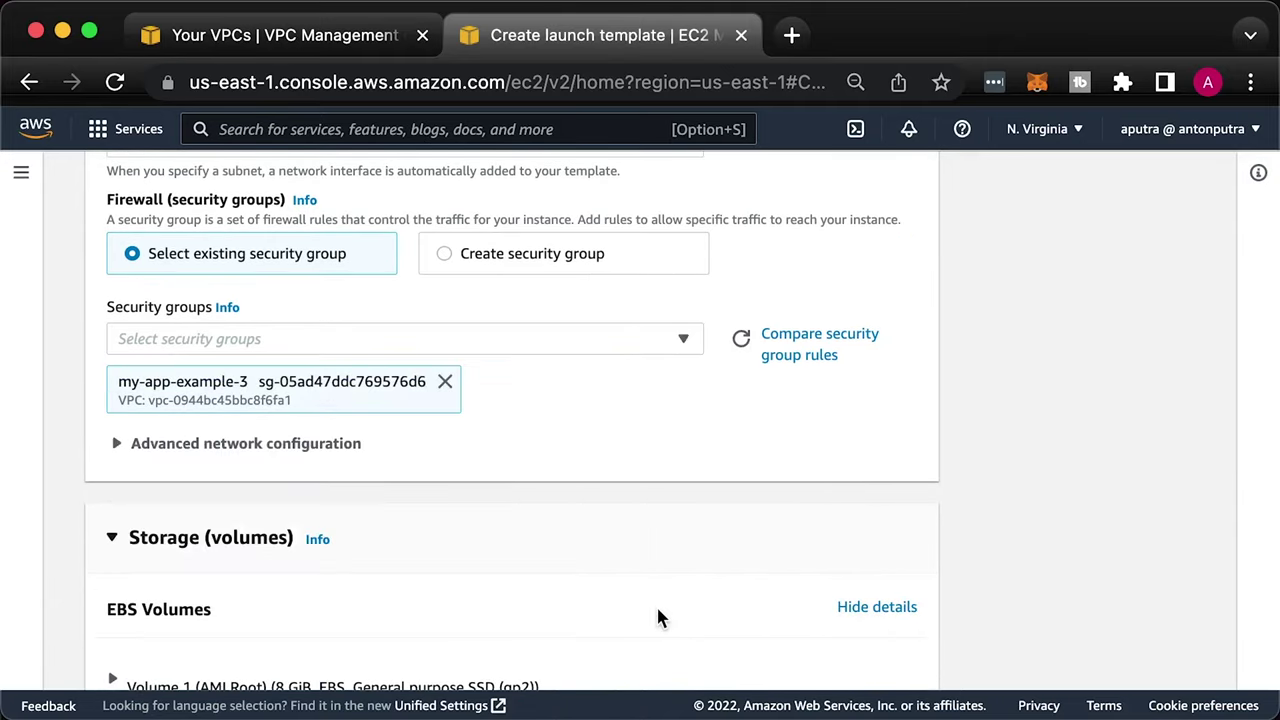
{"action": "scroll", "coordinate": [657, 617], "scroll_direction": "down", "scroll_amount": 9}
{"action": "scroll", "coordinate": [660, 615], "scroll_direction": "down", "scroll_amount": 8}
{"action": "left_click", "coordinate": [797, 630]}
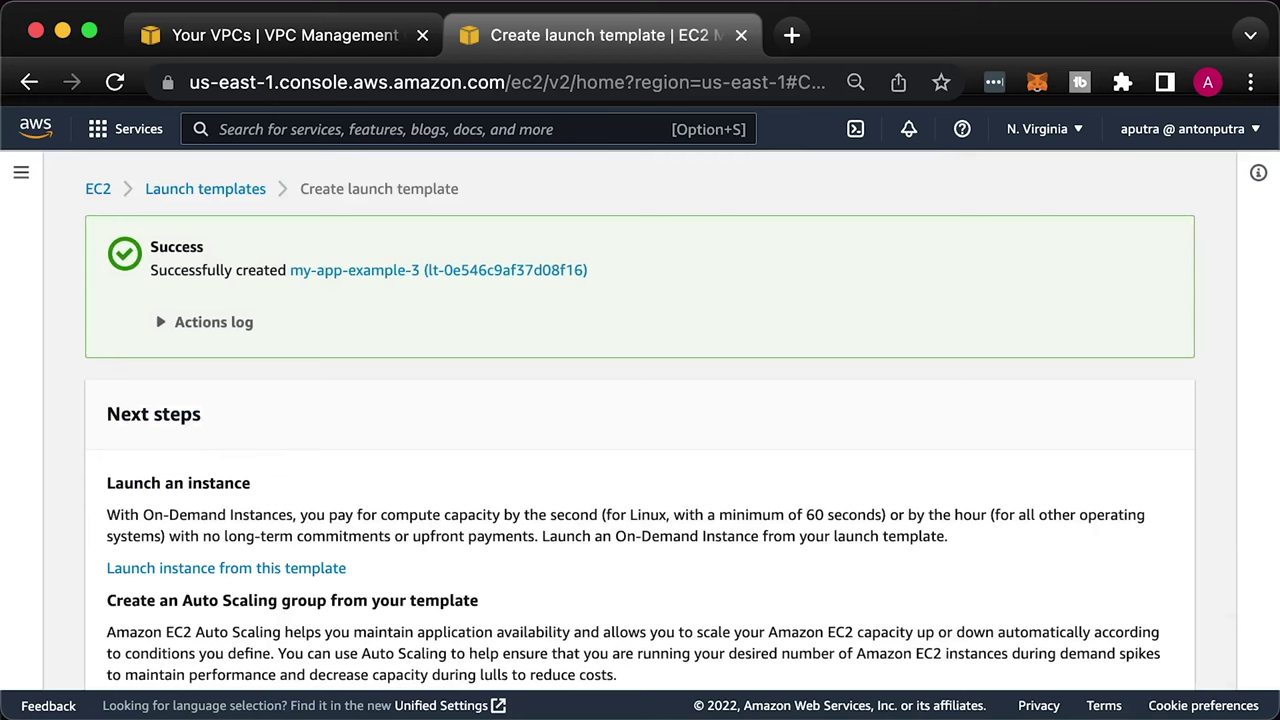
Start a new target group for instances and name it my-app-example-3
{"action": "left_click", "coordinate": [95, 190]}
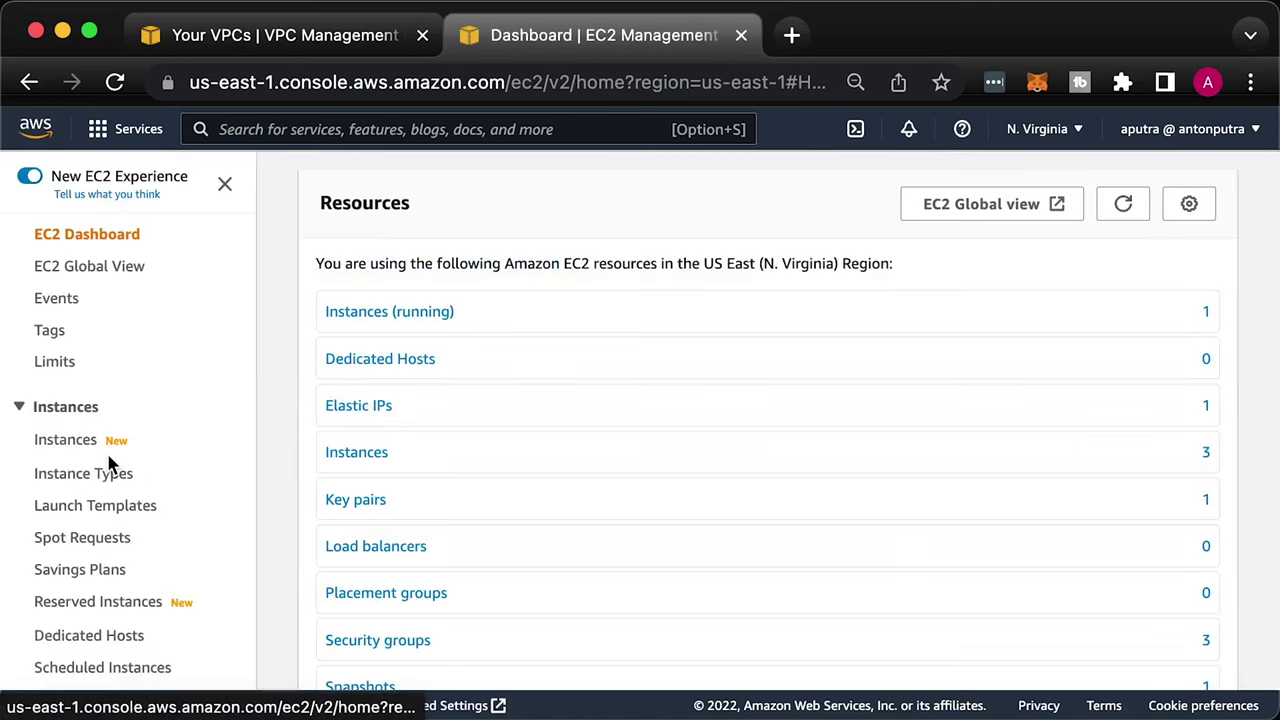
{"action": "scroll", "coordinate": [110, 465], "scroll_direction": "down", "scroll_amount": 8}
{"action": "left_click", "coordinate": [94, 524]}
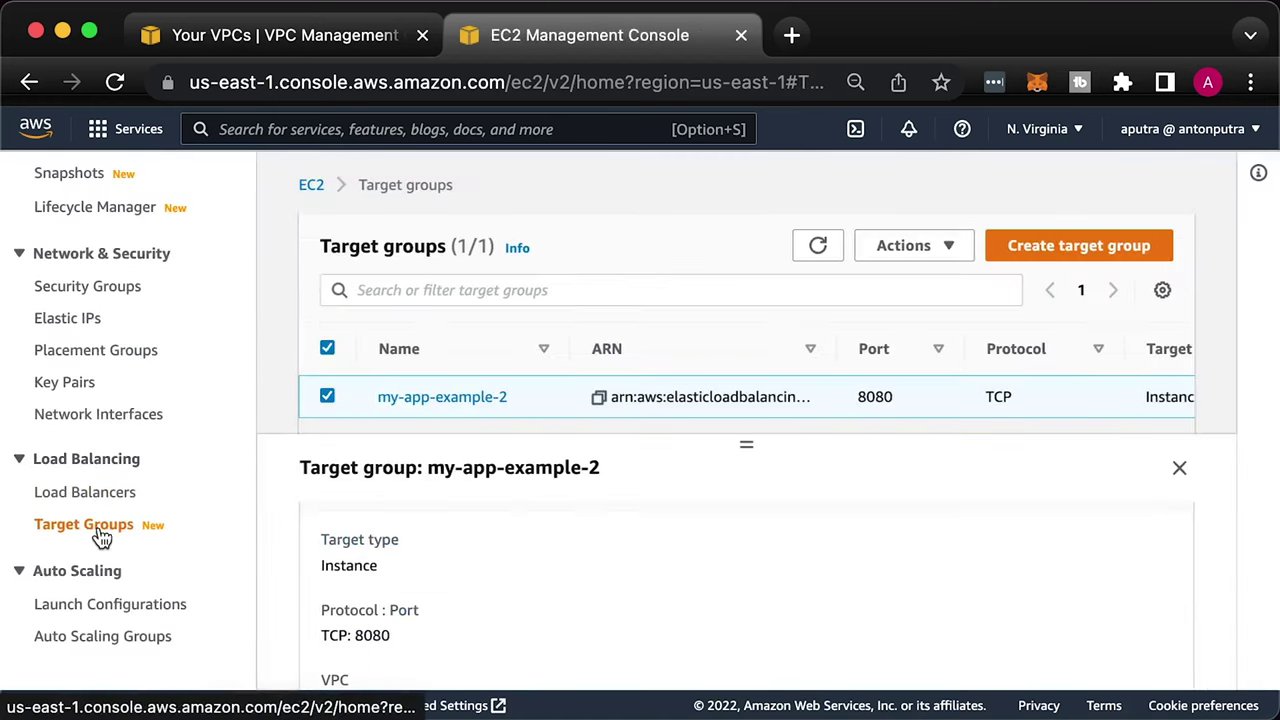
{"action": "left_click", "coordinate": [1164, 258]}
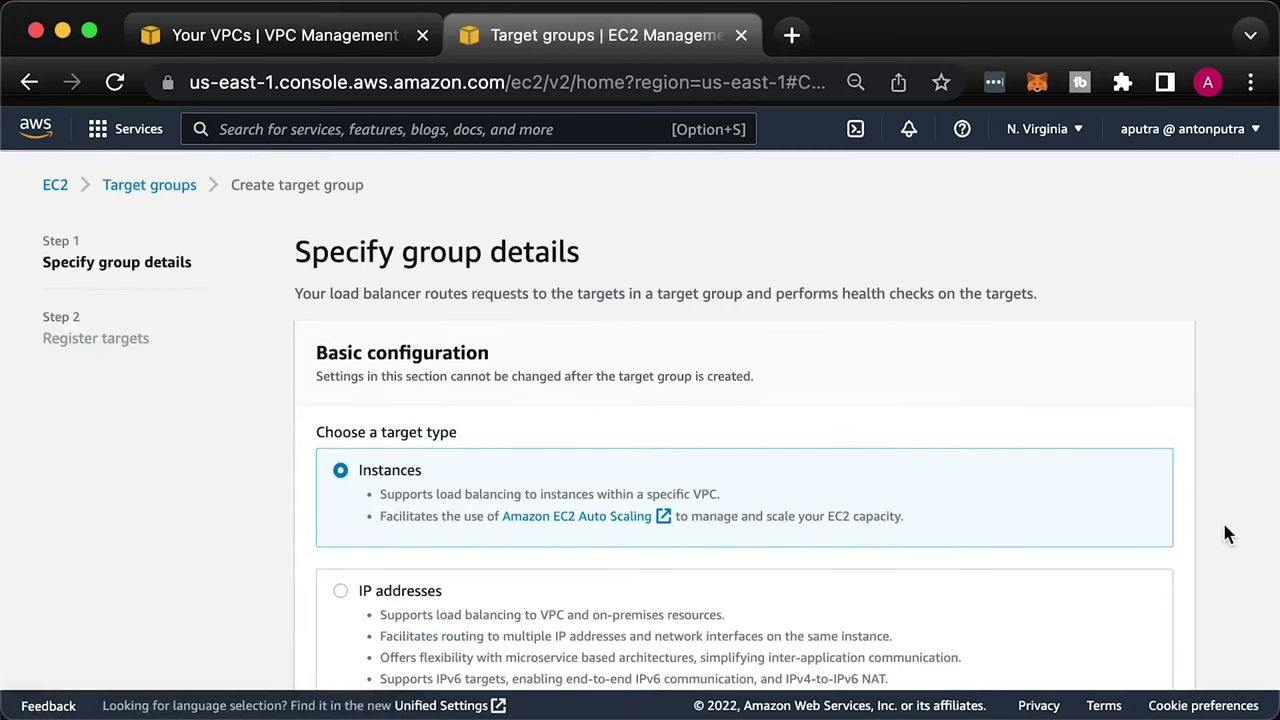
{"action": "scroll", "coordinate": [1228, 533], "scroll_direction": "down", "scroll_amount": 10}
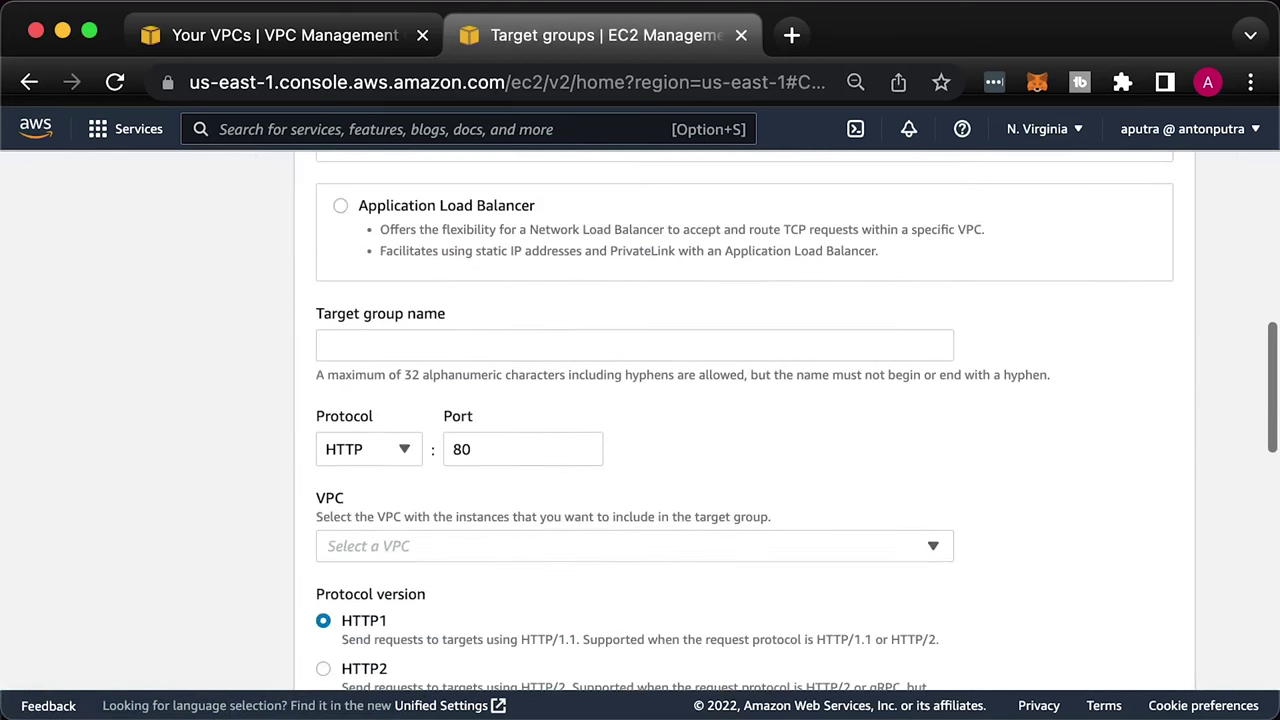
{"action": "left_click", "coordinate": [529, 345]}
{"action": "type", "text": "my-app-example-3"}
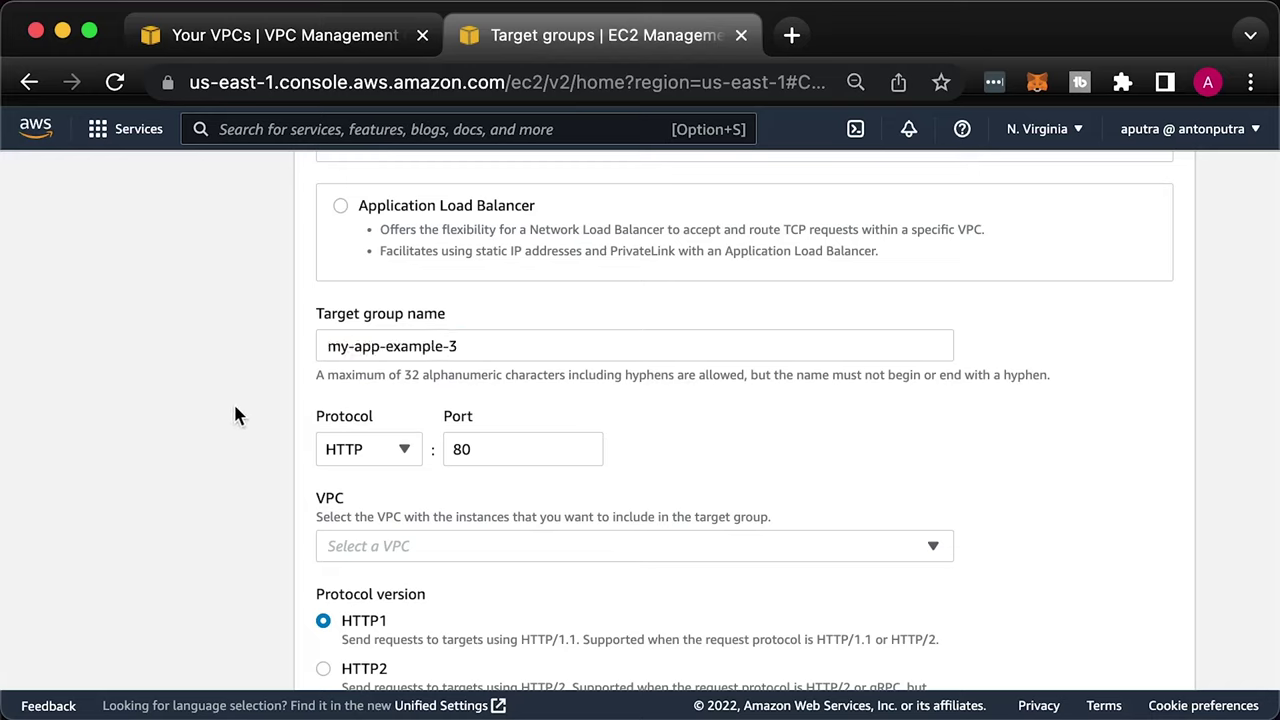
Set the target group's protocol to TCP, its port to 8080 and its VPC to main
{"action": "left_click", "coordinate": [363, 449]}
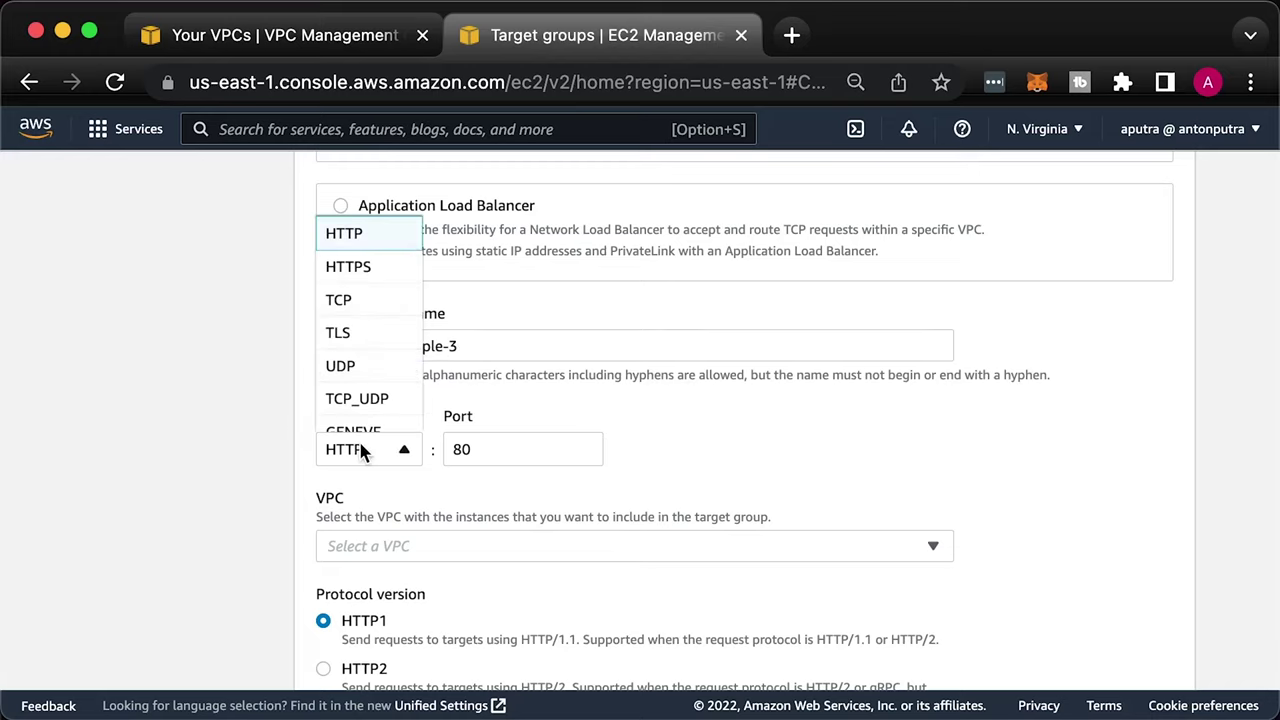
{"action": "left_click", "coordinate": [358, 301]}
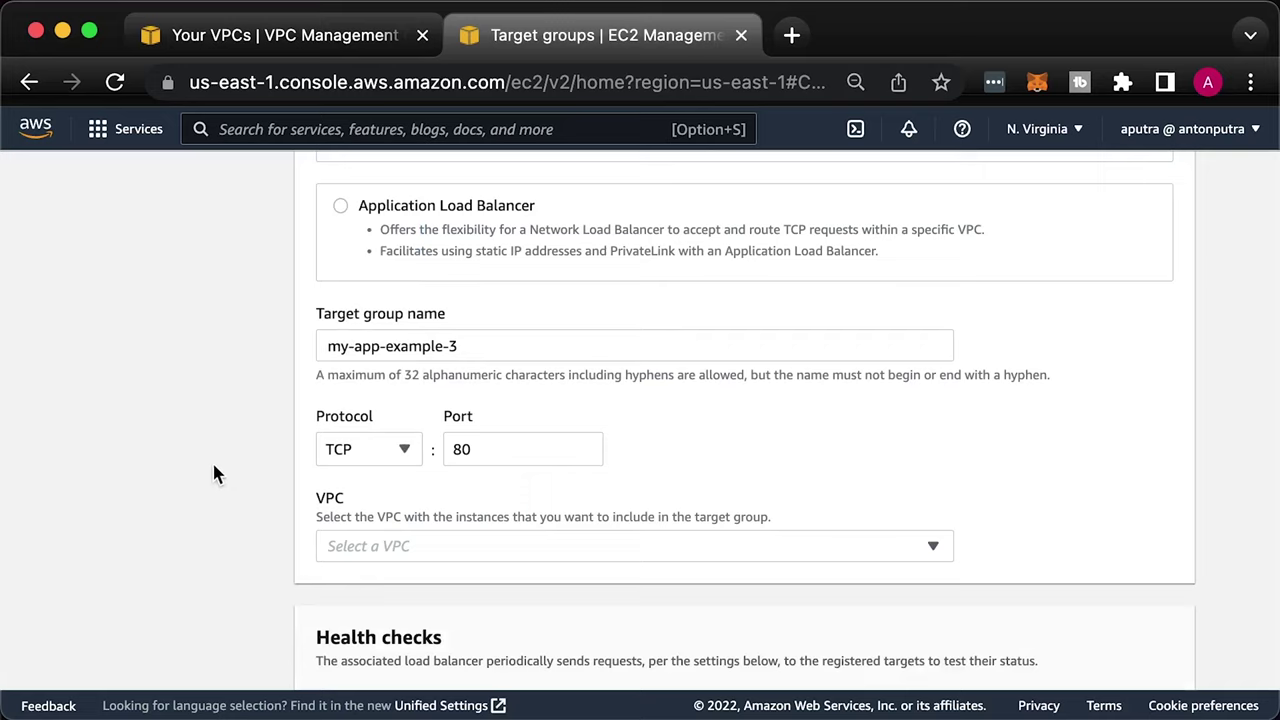
{"action": "left_click", "coordinate": [525, 450]}
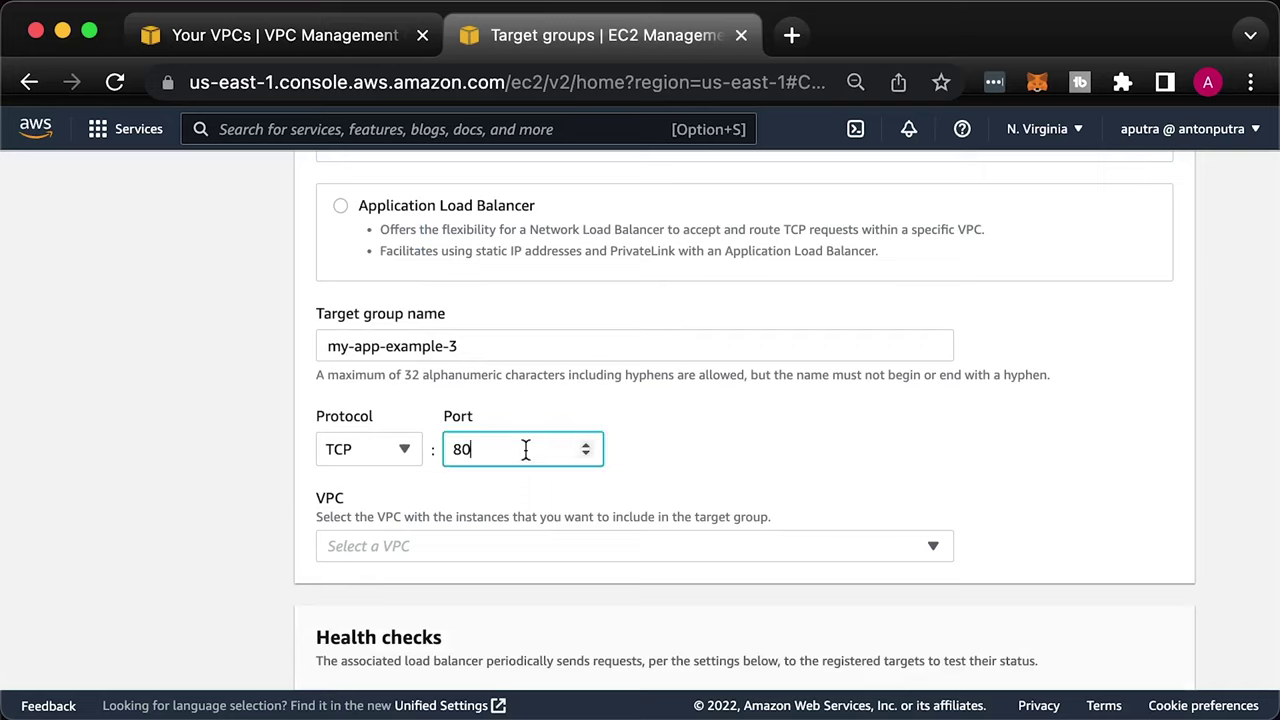
{"action": "type", "text": "80"}
{"action": "left_click", "coordinate": [472, 543]}
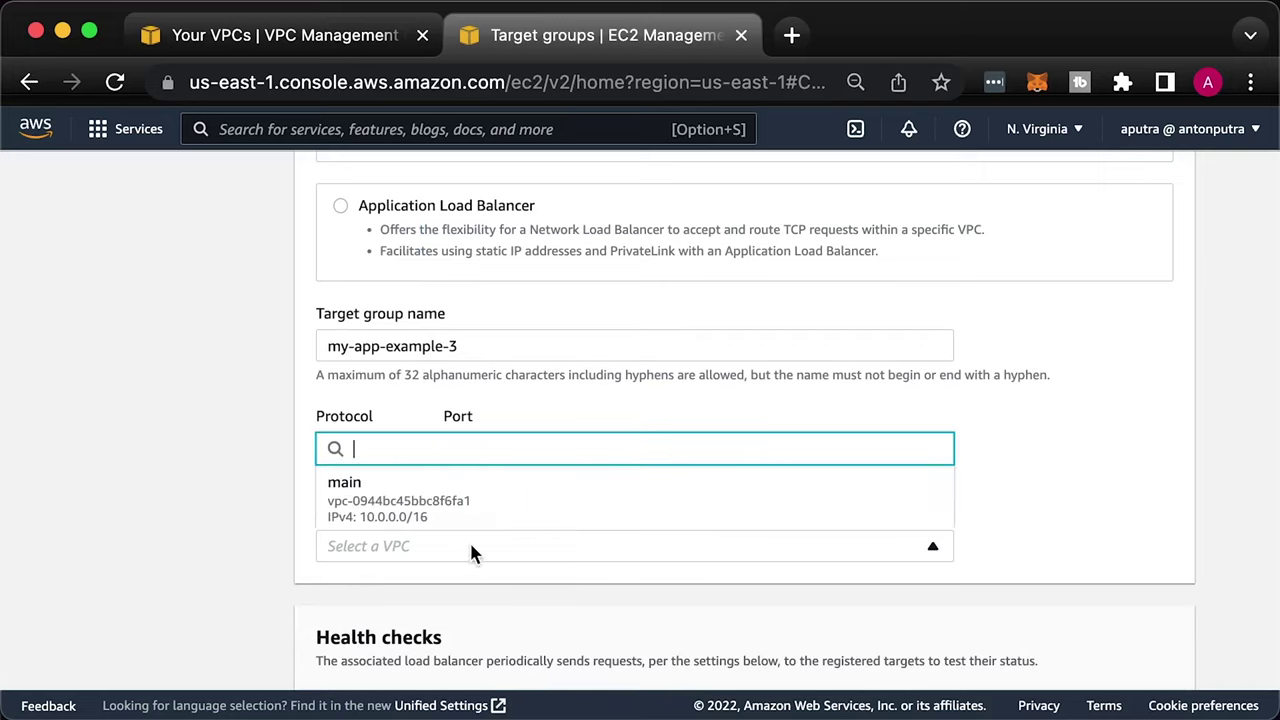
{"action": "left_click", "coordinate": [325, 510]}
Create the my-app-example-3 target group with the TCP health check and without registering any instances
{"action": "scroll", "coordinate": [240, 520], "scroll_direction": "down", "scroll_amount": 5}
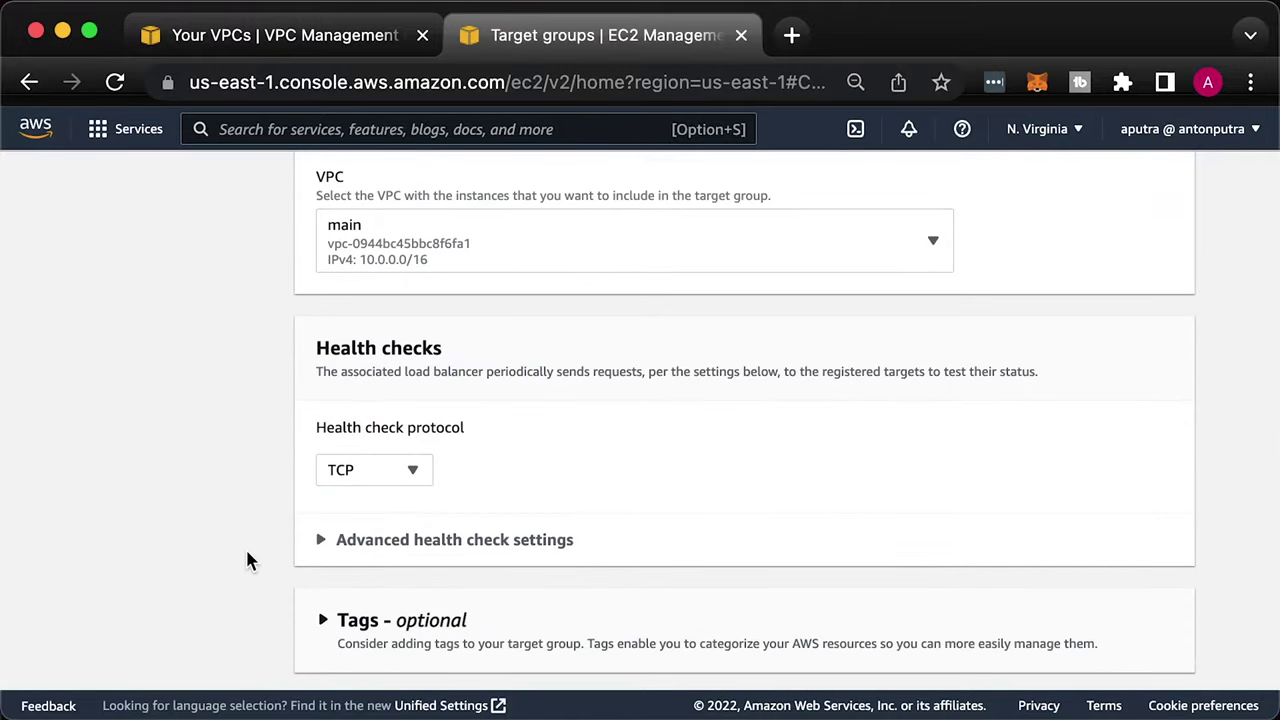
{"action": "scroll", "coordinate": [250, 560], "scroll_direction": "down", "scroll_amount": 5}
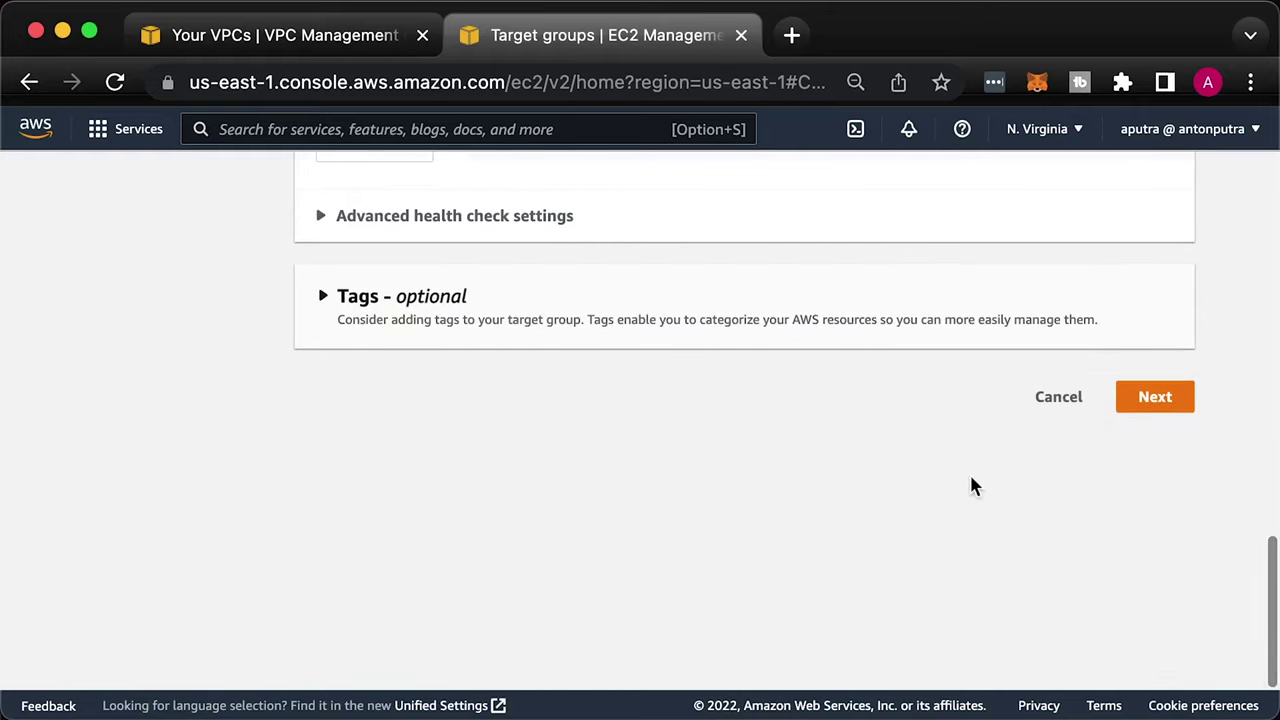
{"action": "left_click", "coordinate": [1155, 397]}
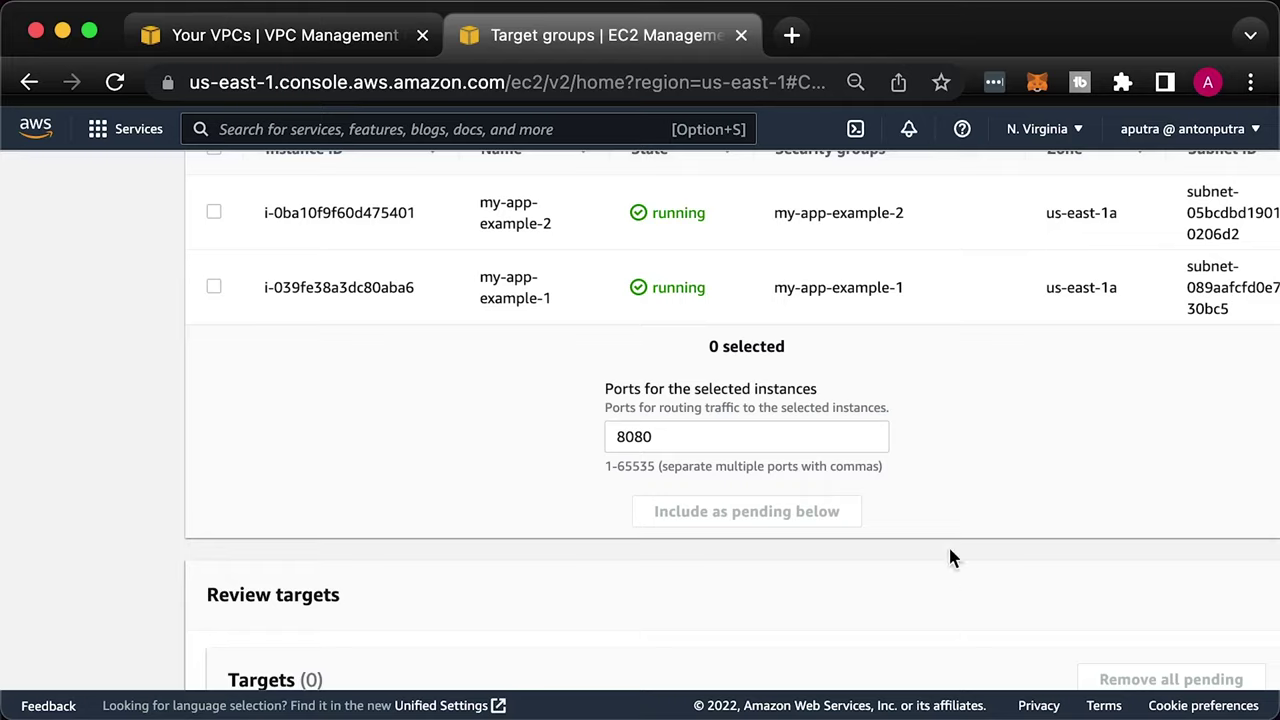
{"action": "scroll", "coordinate": [950, 557], "scroll_direction": "down", "scroll_amount": 5}
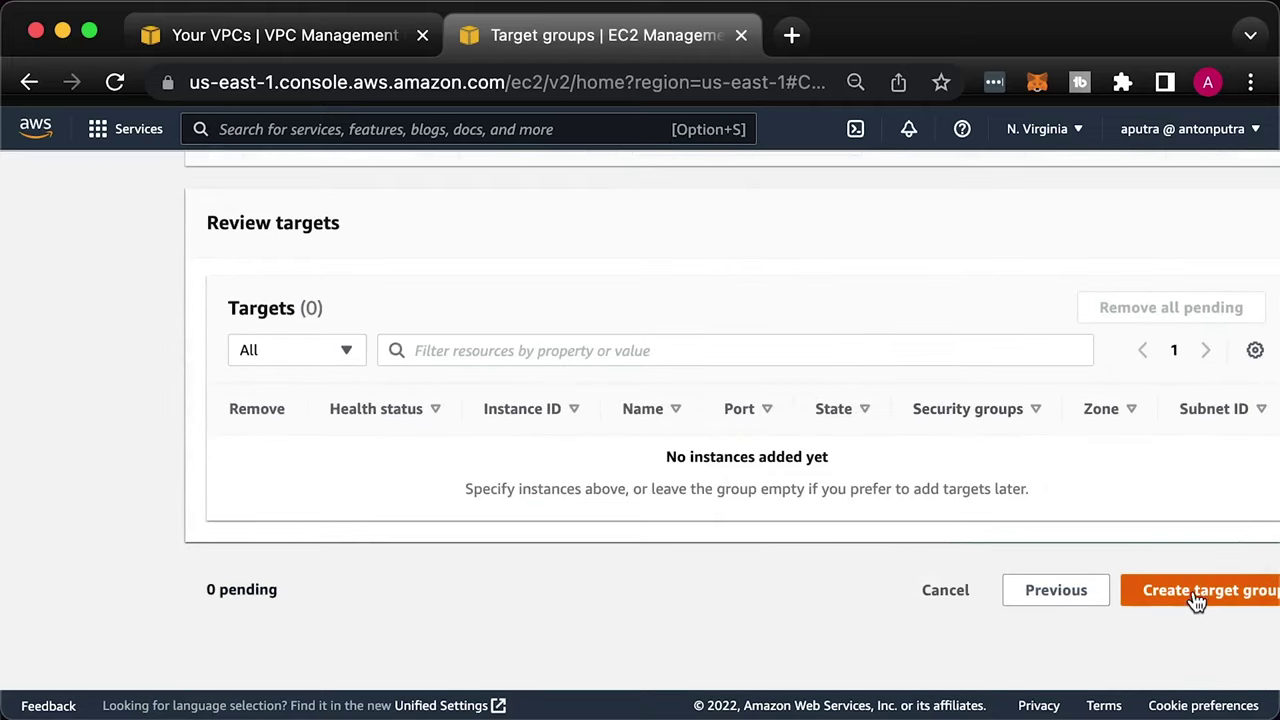
{"action": "left_click", "coordinate": [1197, 598]}
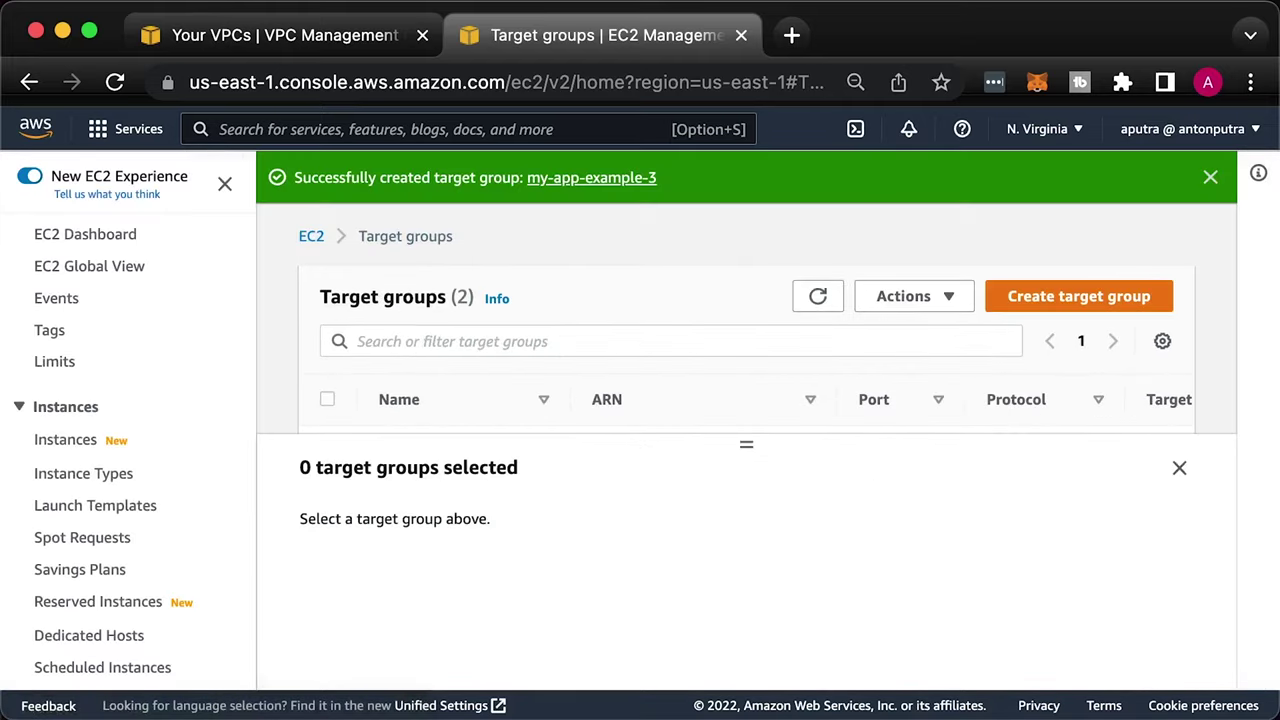
Start a new Network Load Balancer and name it my-app-example-3
{"action": "scroll", "coordinate": [88, 500], "scroll_direction": "down", "scroll_amount": 8}
{"action": "left_click", "coordinate": [86, 495]}
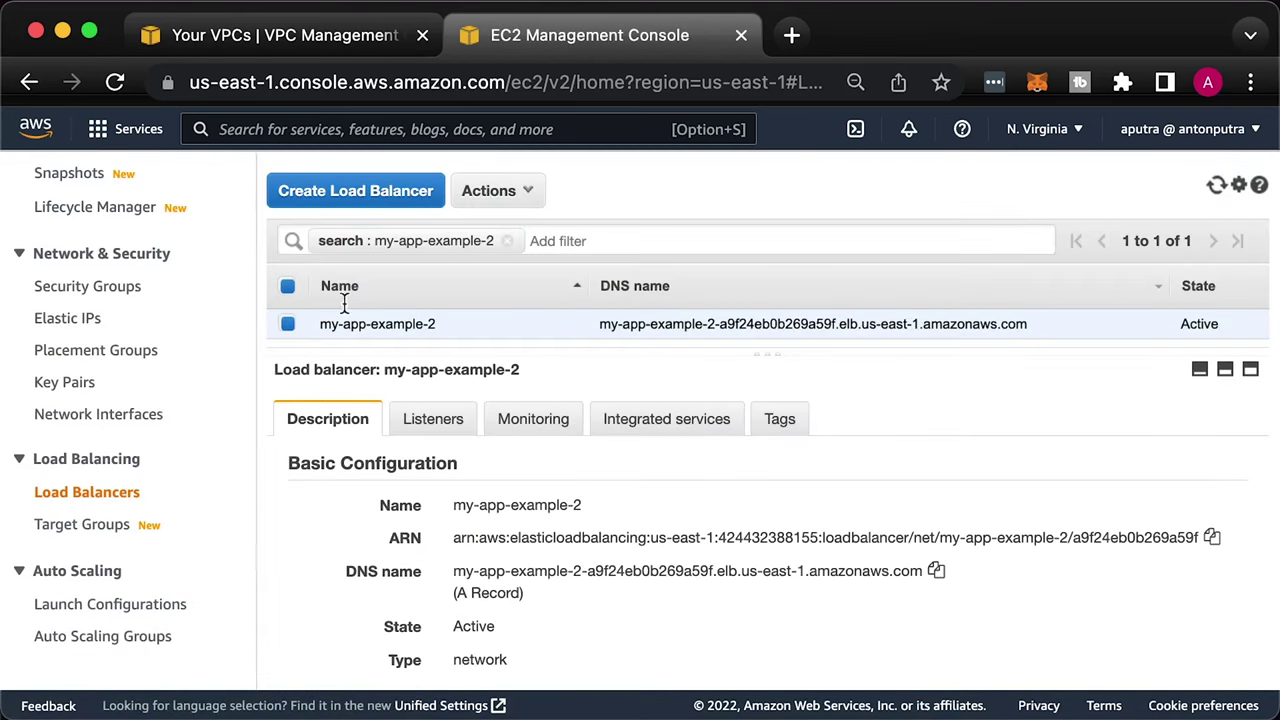
{"action": "left_click", "coordinate": [397, 190]}
{"action": "scroll", "coordinate": [497, 450], "scroll_direction": "down", "scroll_amount": 5}
{"action": "scroll", "coordinate": [494, 475], "scroll_direction": "down", "scroll_amount": 5}
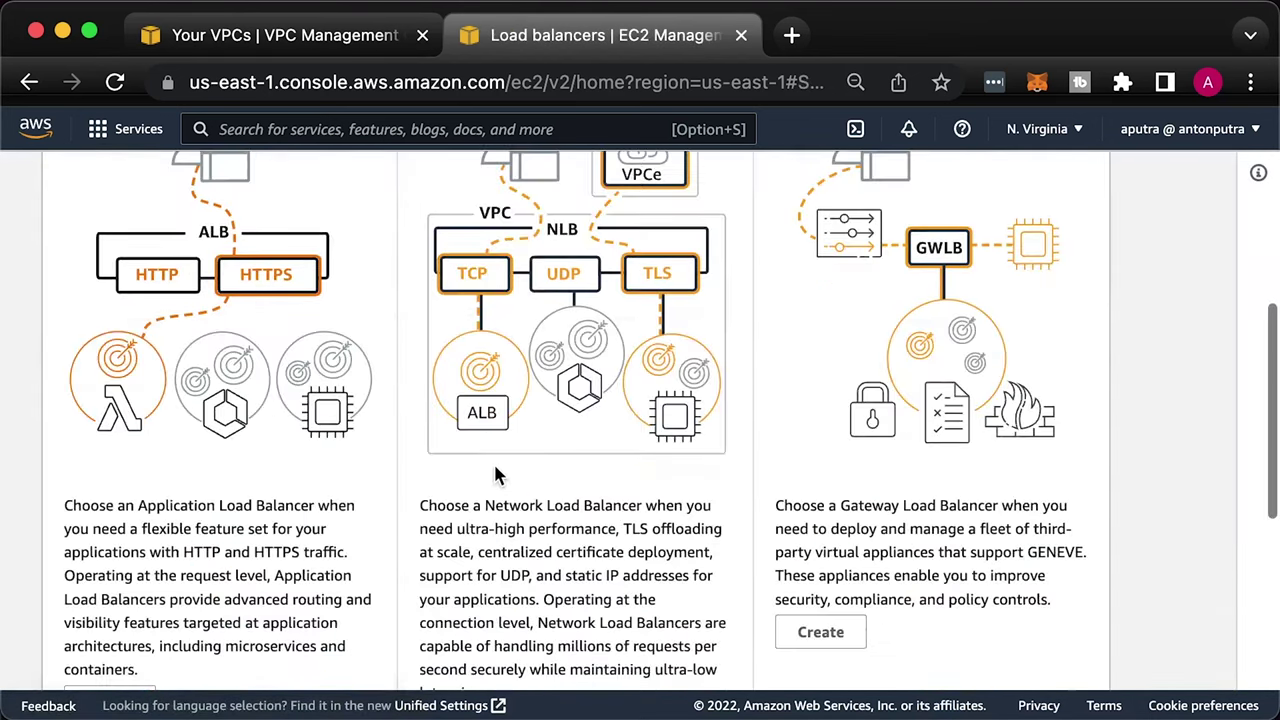
{"action": "left_click", "coordinate": [472, 530]}
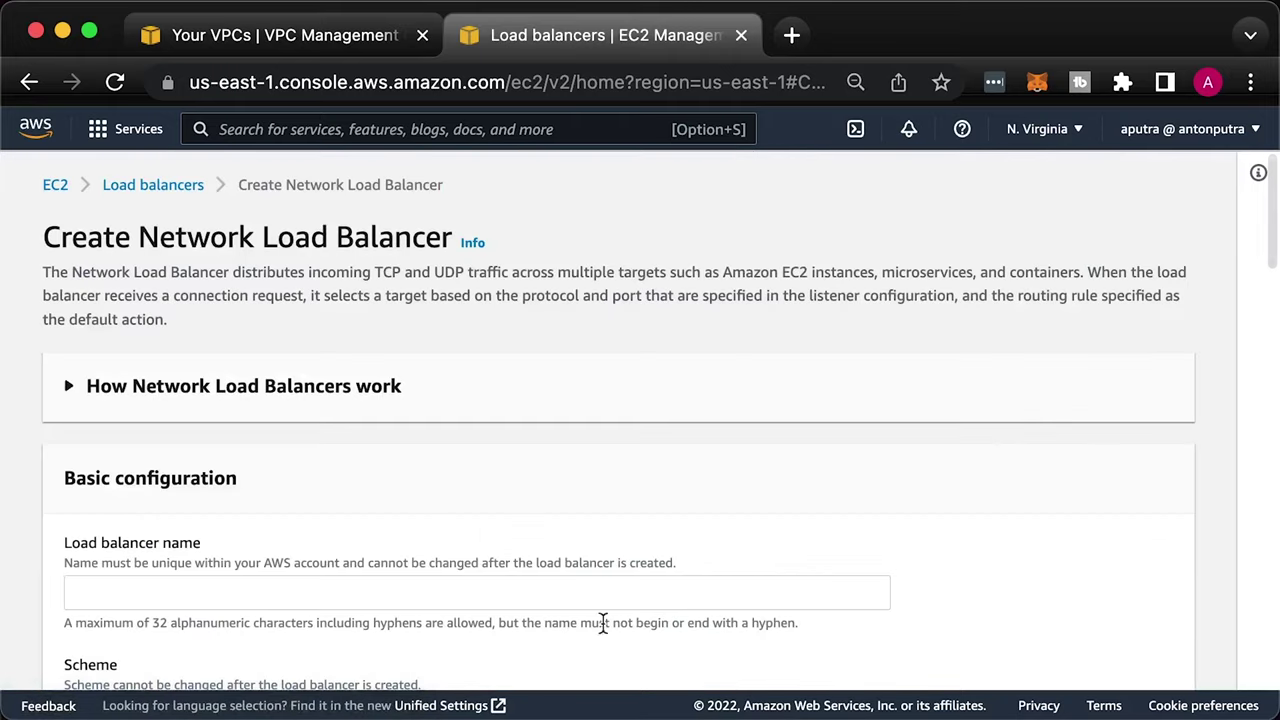
{"action": "left_click", "coordinate": [445, 600]}
{"action": "type", "text": "my-app-example-3"}
{"action": "left_click", "coordinate": [757, 457]}
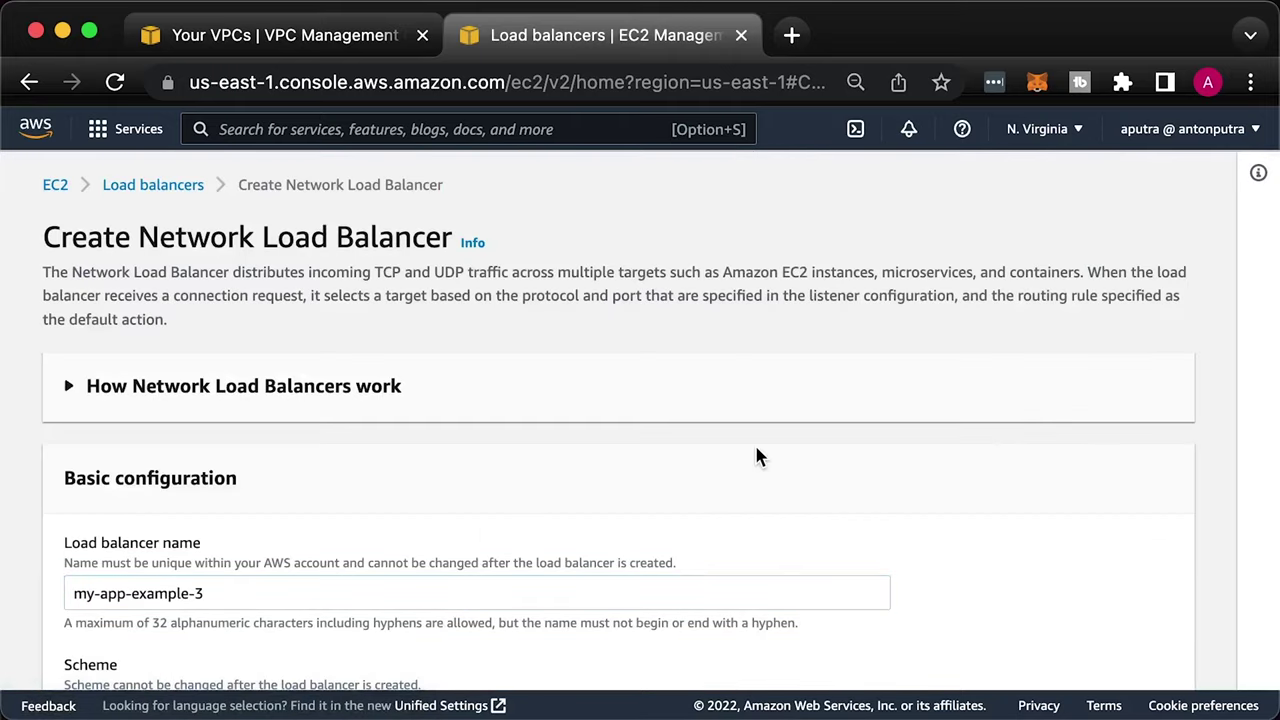
Make the load balancer's scheme internal and set its VPC to main
{"action": "scroll", "coordinate": [749, 475], "scroll_direction": "down", "scroll_amount": 3}
{"action": "left_click", "coordinate": [71, 495]}
{"action": "scroll", "coordinate": [773, 575], "scroll_direction": "down", "scroll_amount": 5}
{"action": "scroll", "coordinate": [776, 586], "scroll_direction": "down", "scroll_amount": 3}
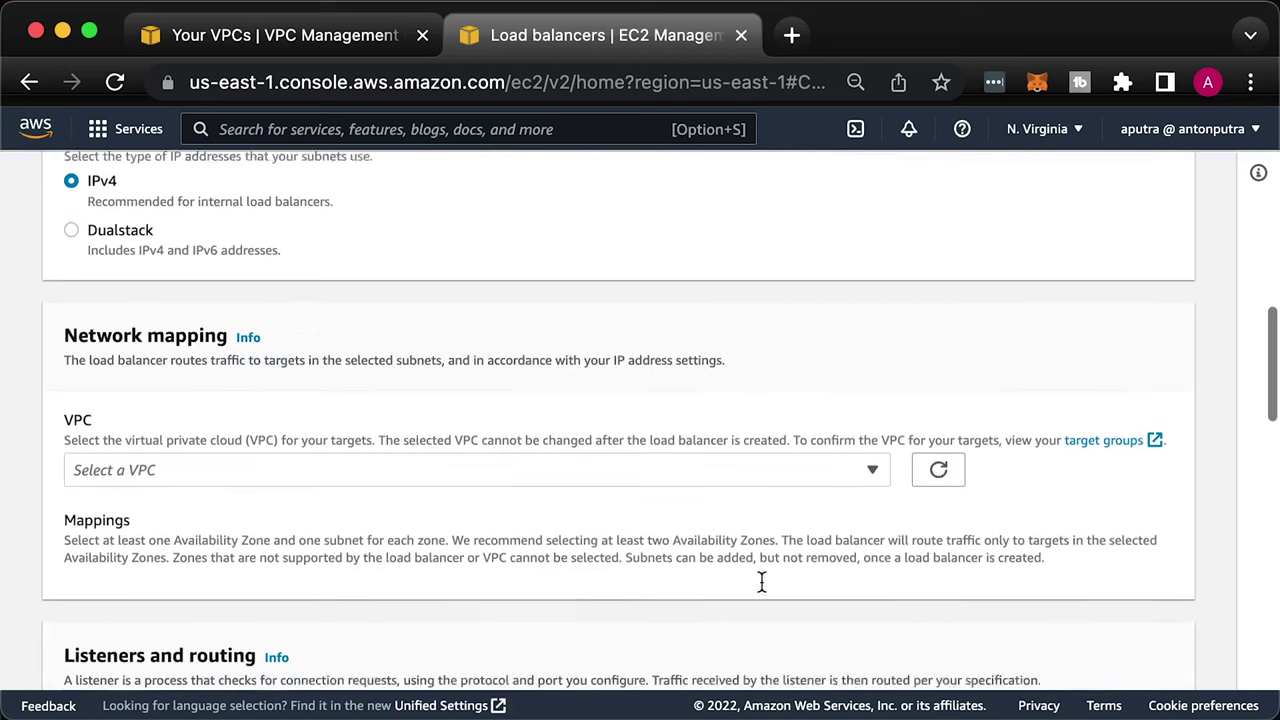
{"action": "left_click", "coordinate": [249, 396]}
{"action": "left_click", "coordinate": [145, 470]}
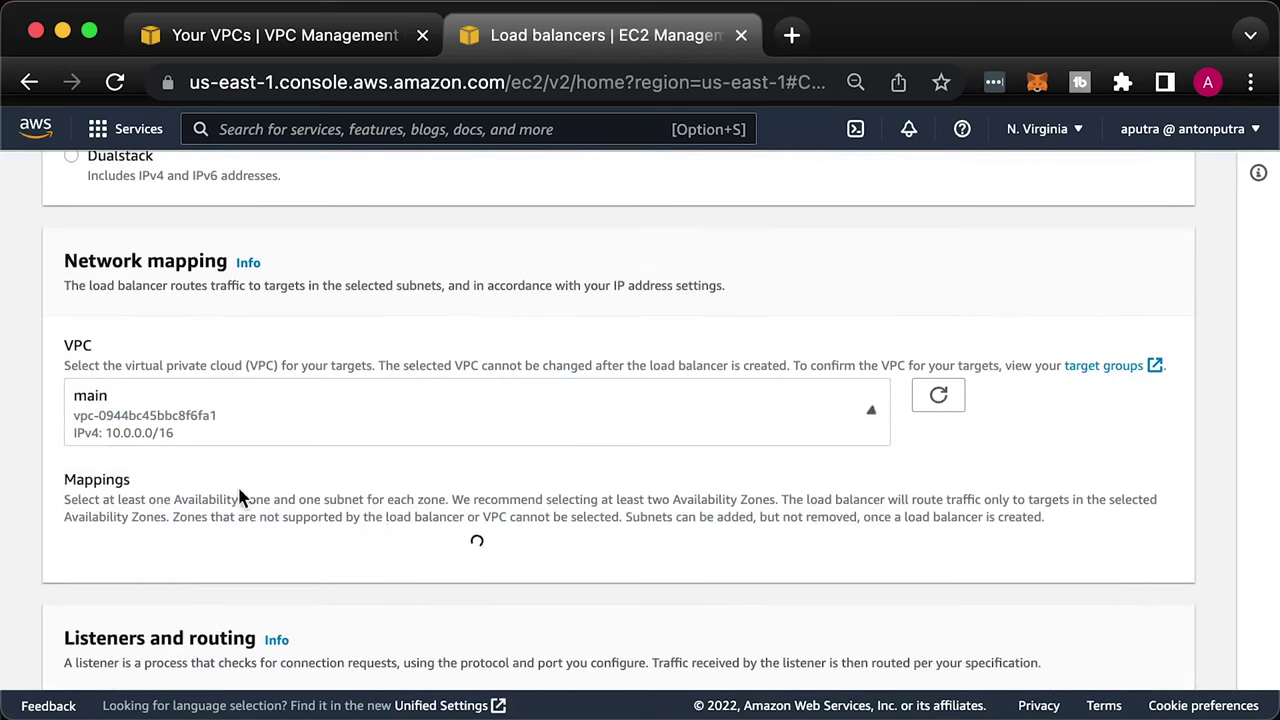
Map the load balancer to the us-east-1a and us-east-1b availability zones, keeping the preselected subnets
{"action": "scroll", "coordinate": [391, 531], "scroll_direction": "down", "scroll_amount": 4}
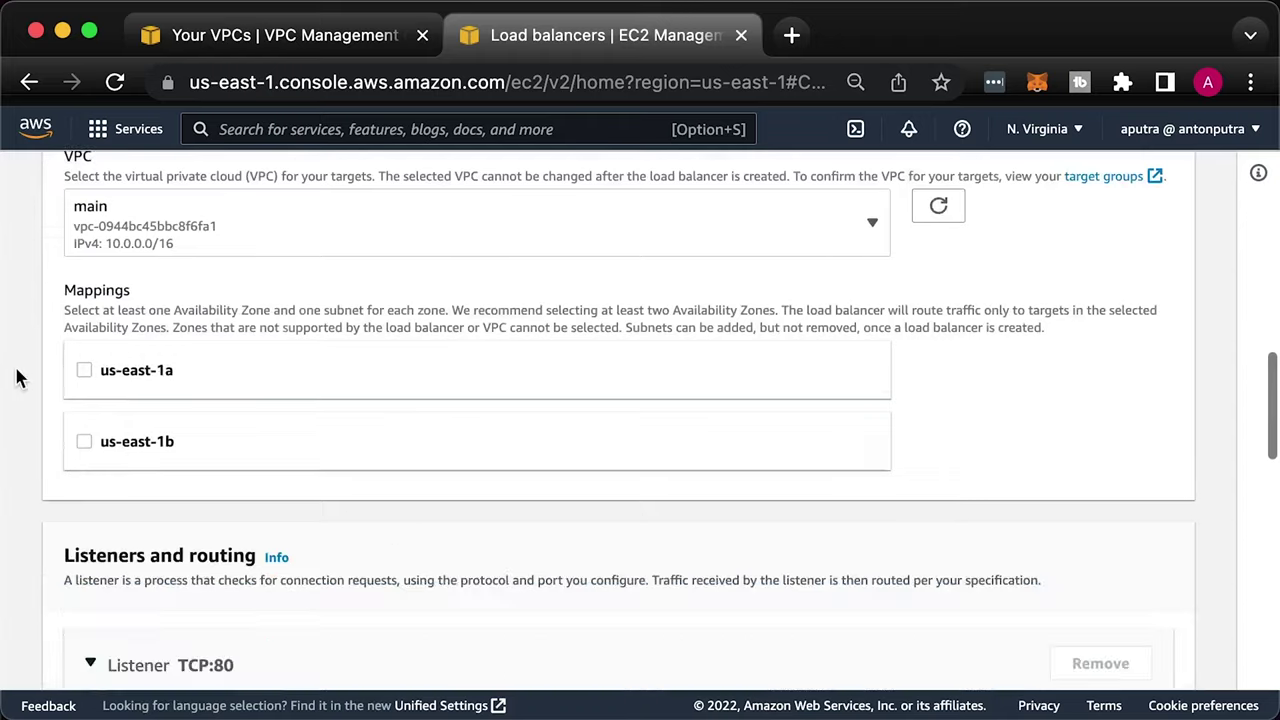
{"action": "left_click", "coordinate": [84, 371]}
{"action": "scroll", "coordinate": [330, 395], "scroll_direction": "down", "scroll_amount": 5}
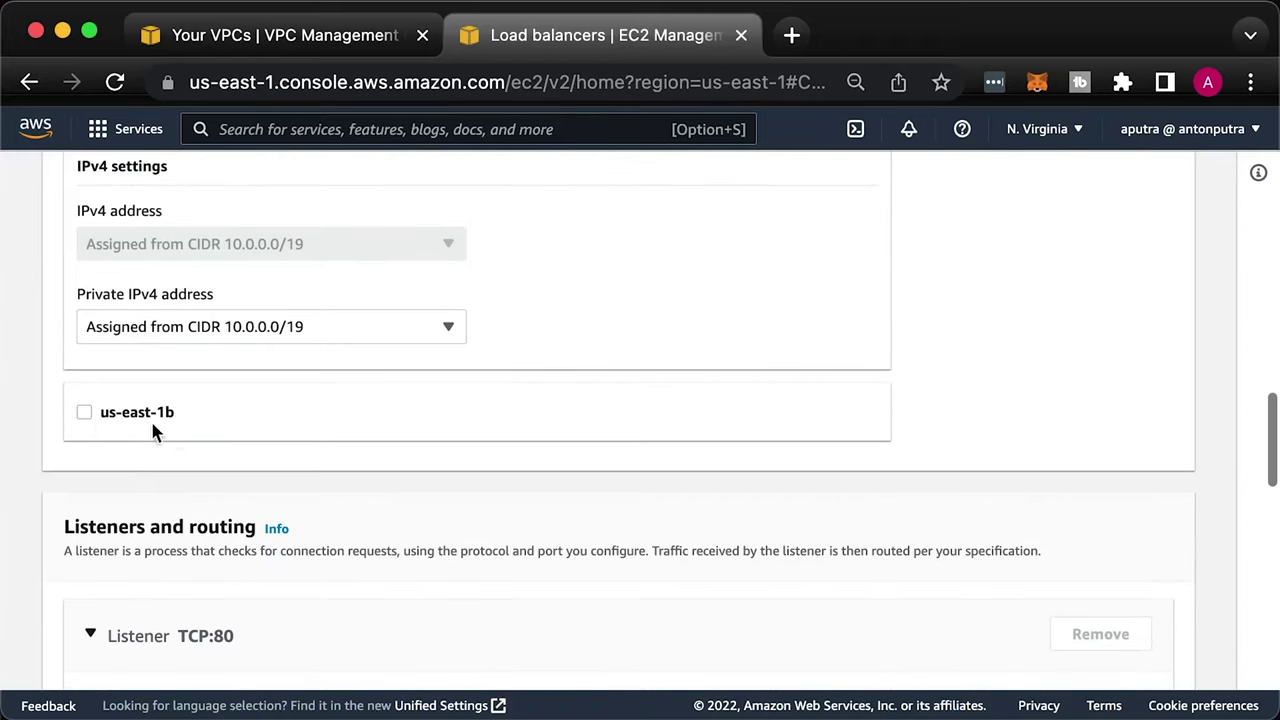
{"action": "left_click", "coordinate": [86, 413]}
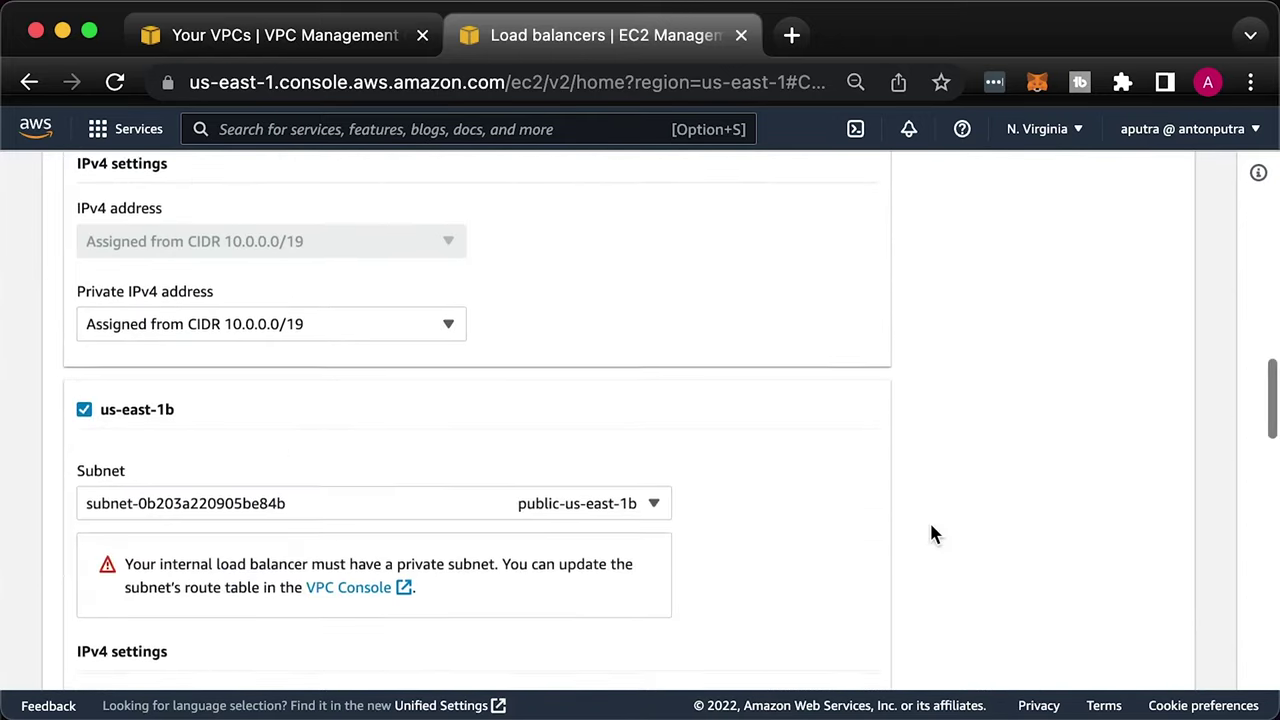
Set the TCP listener's port to 8080 and forward its traffic to the my-app-example-3 target group
{"action": "scroll", "coordinate": [929, 533], "scroll_direction": "down", "scroll_amount": 7}
{"action": "scroll", "coordinate": [929, 533], "scroll_direction": "down", "scroll_amount": 2}
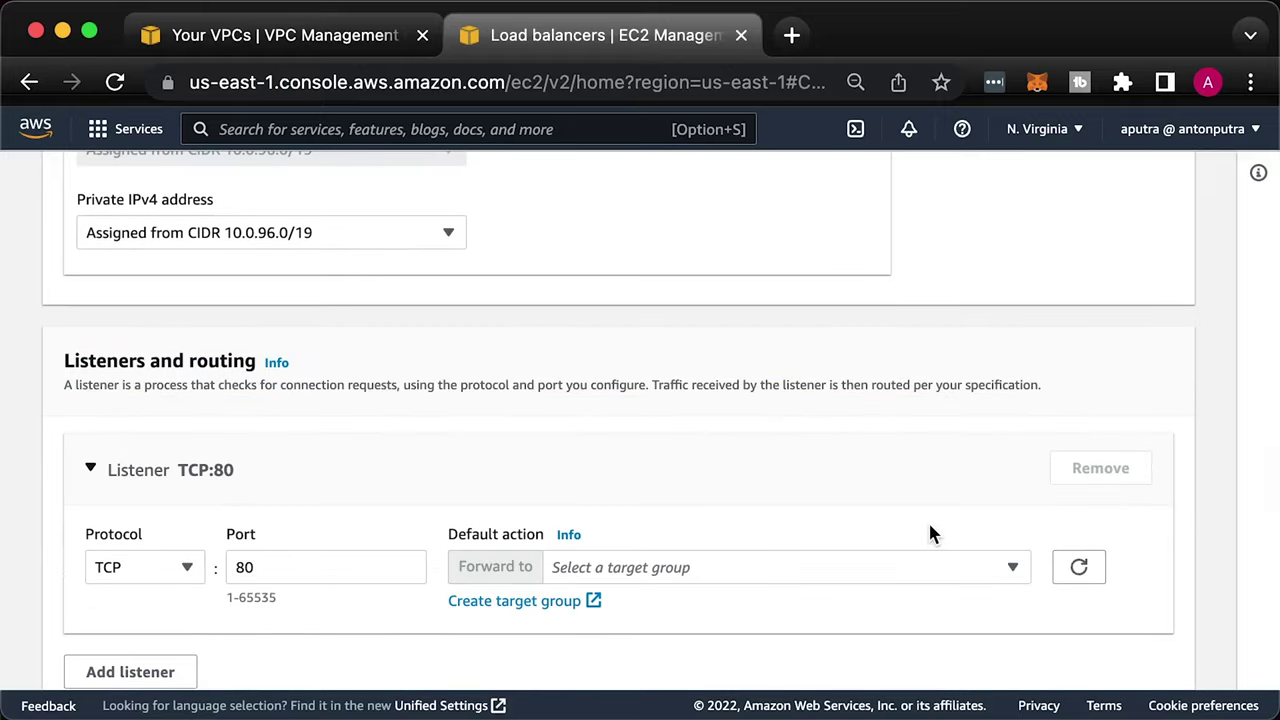
{"action": "scroll", "coordinate": [929, 533], "scroll_direction": "down", "scroll_amount": 3}
{"action": "left_click", "coordinate": [311, 453]}
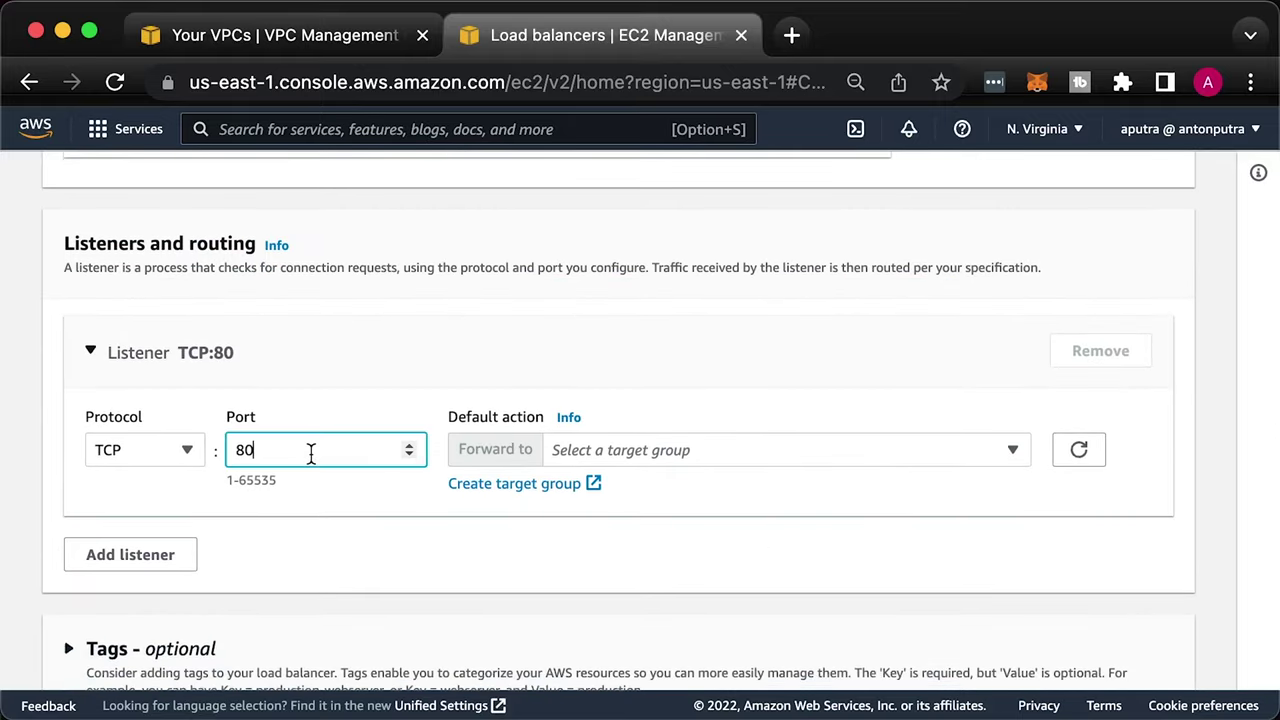
{"action": "type", "text": "80"}
{"action": "left_click", "coordinate": [665, 451]}
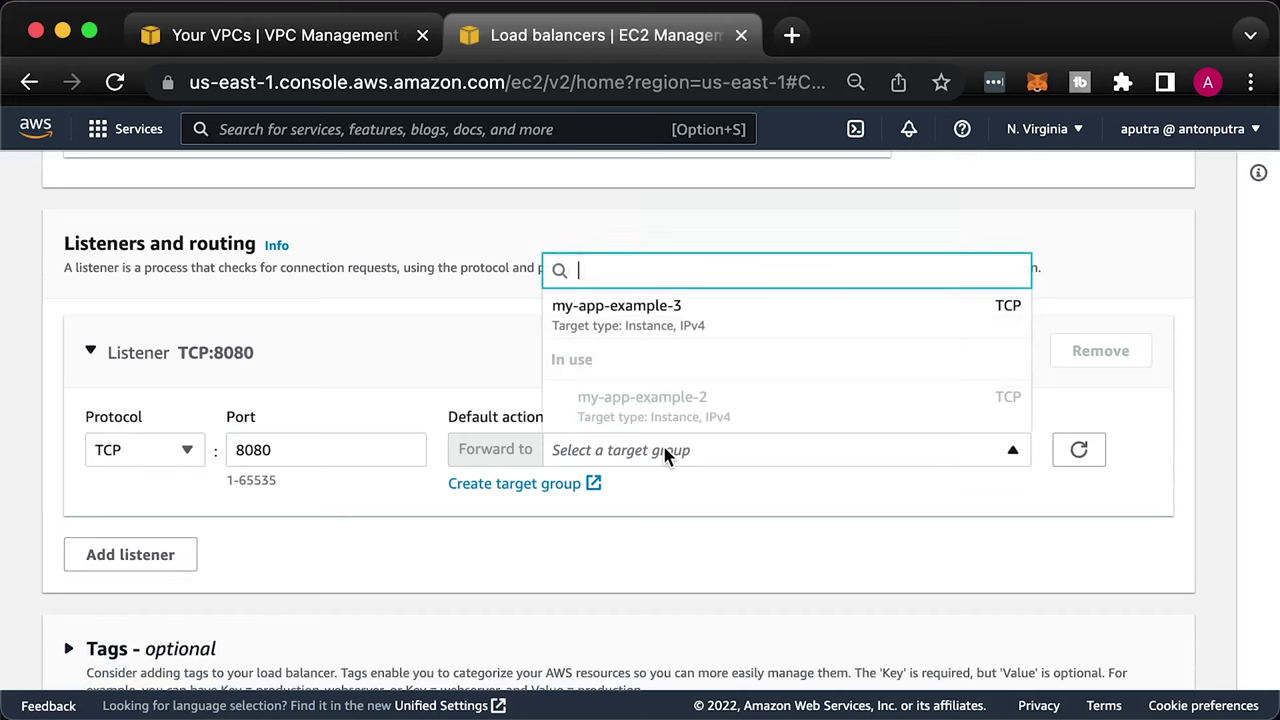
{"action": "left_click", "coordinate": [634, 322]}
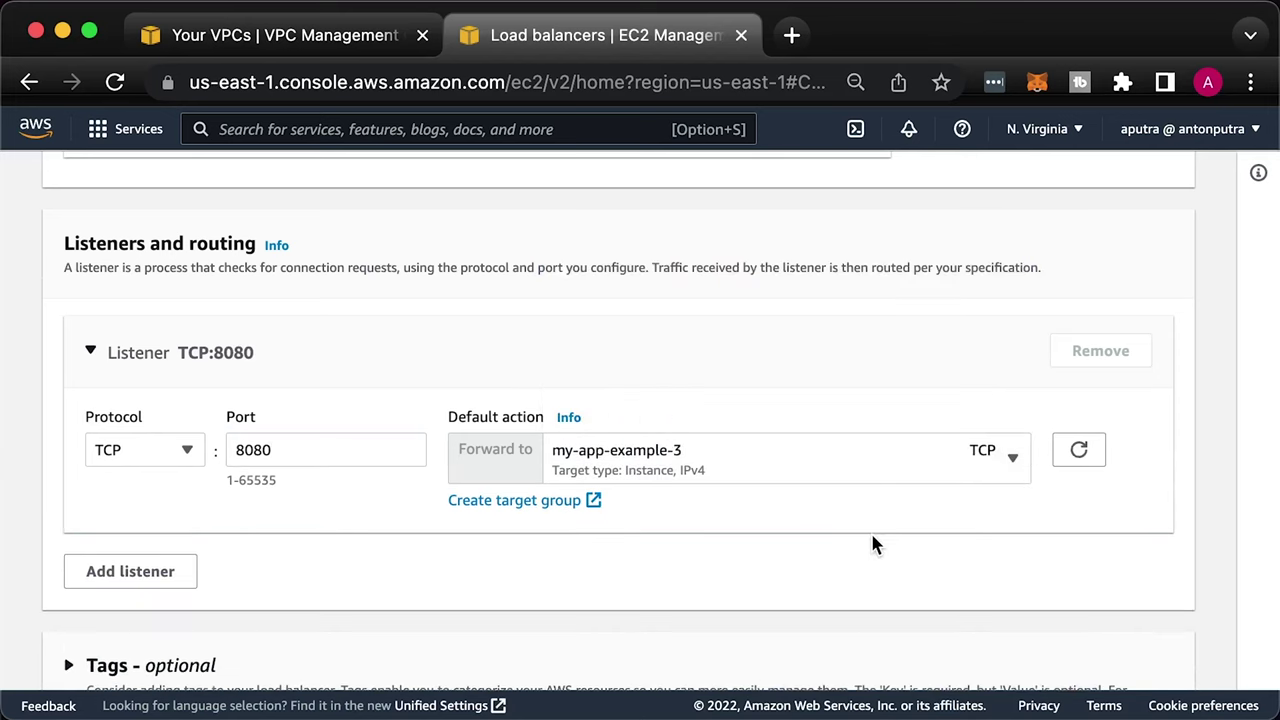
Create the network load balancer and open its entry in the load balancer list
{"action": "scroll", "coordinate": [889, 541], "scroll_direction": "down", "scroll_amount": 5}
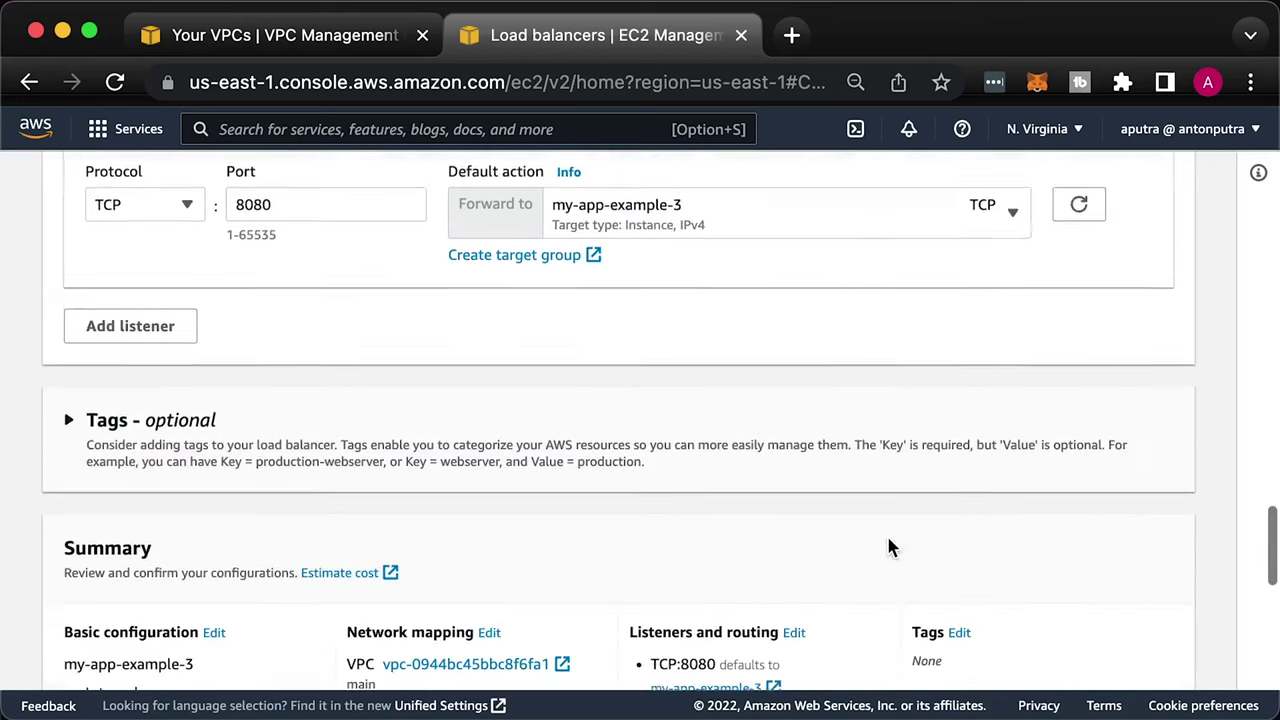
{"action": "scroll", "coordinate": [890, 551], "scroll_direction": "down", "scroll_amount": 3}
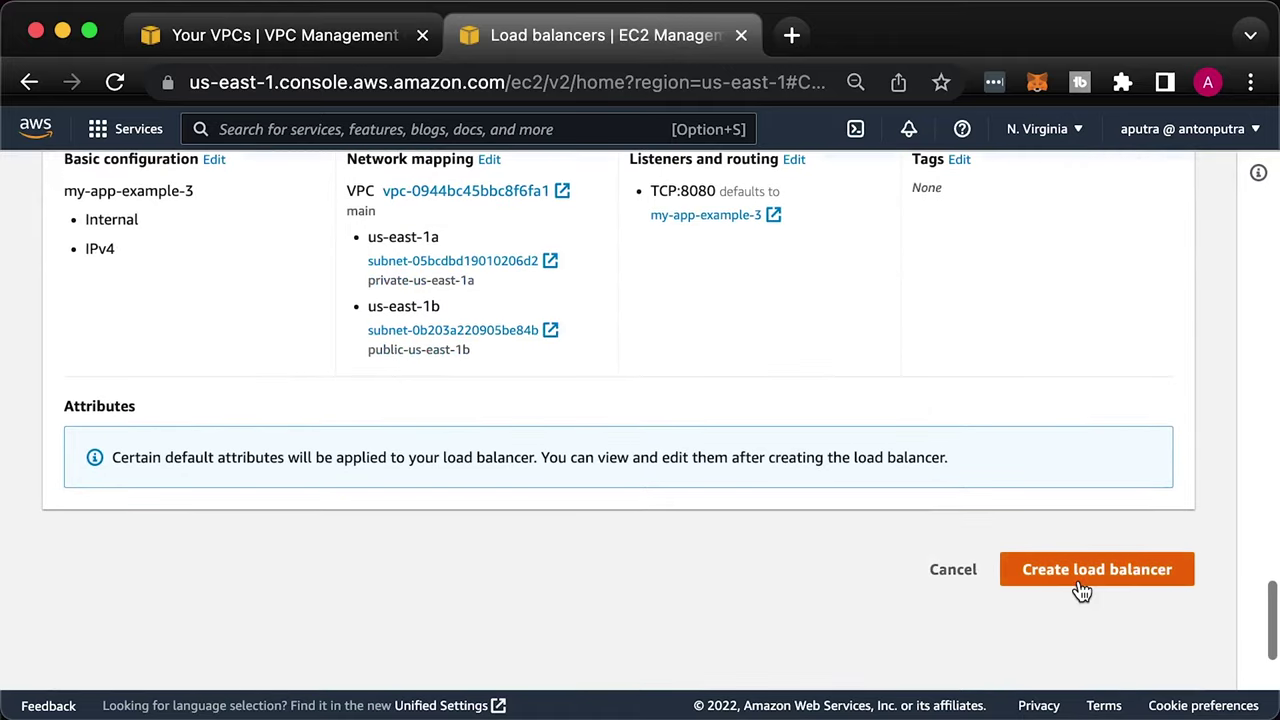
{"action": "left_click", "coordinate": [1079, 580]}
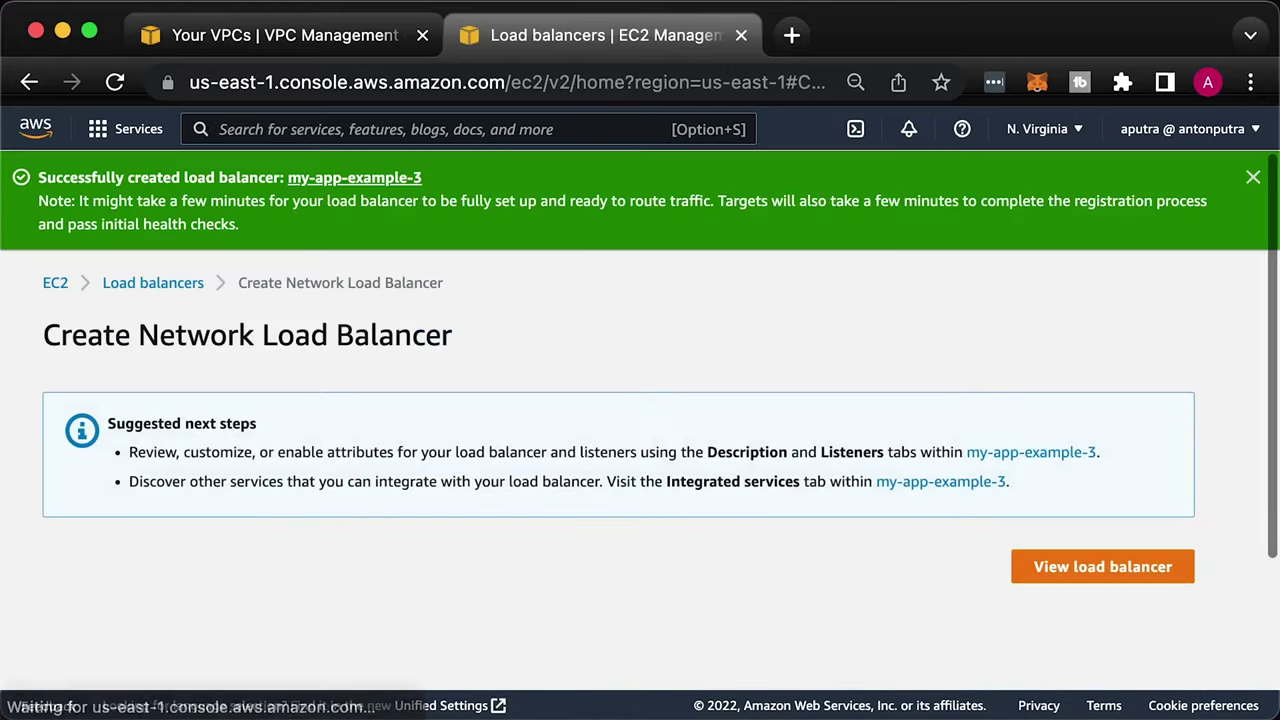
{"action": "left_click", "coordinate": [1025, 571]}
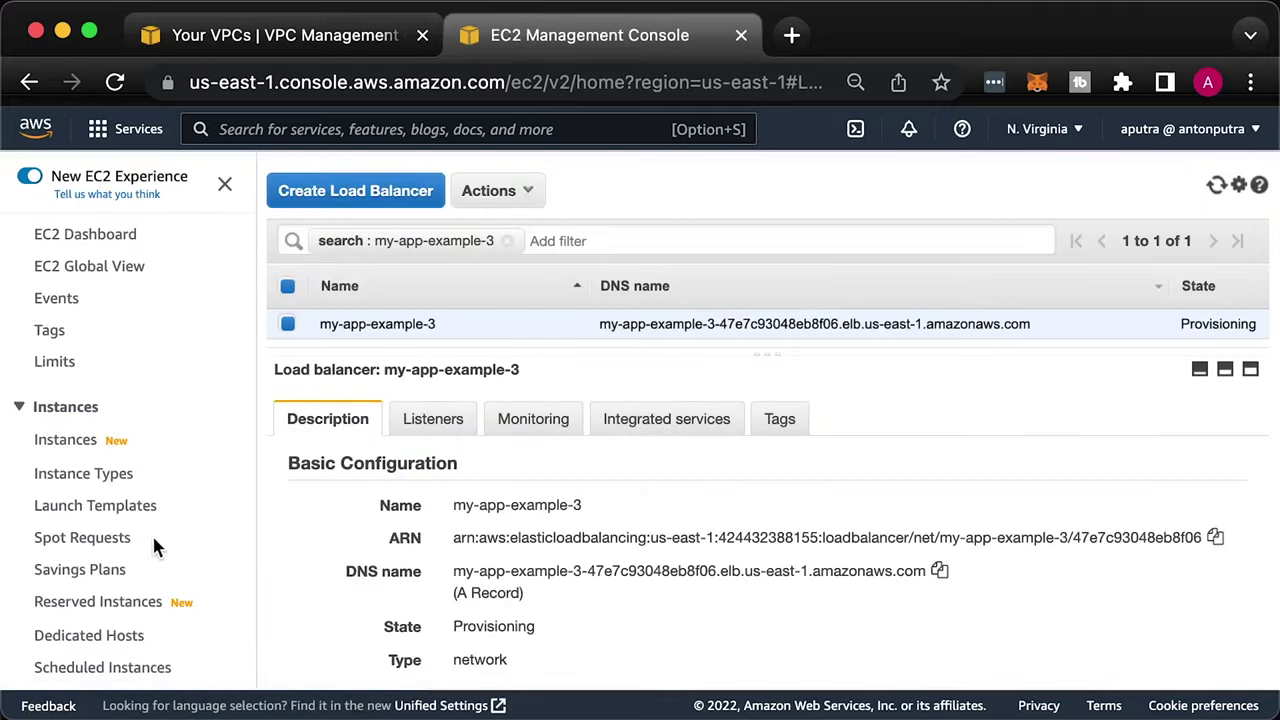
Start a new Auto Scaling group and name it my-app-example-3
{"action": "scroll", "coordinate": [138, 535], "scroll_direction": "down", "scroll_amount": 10}
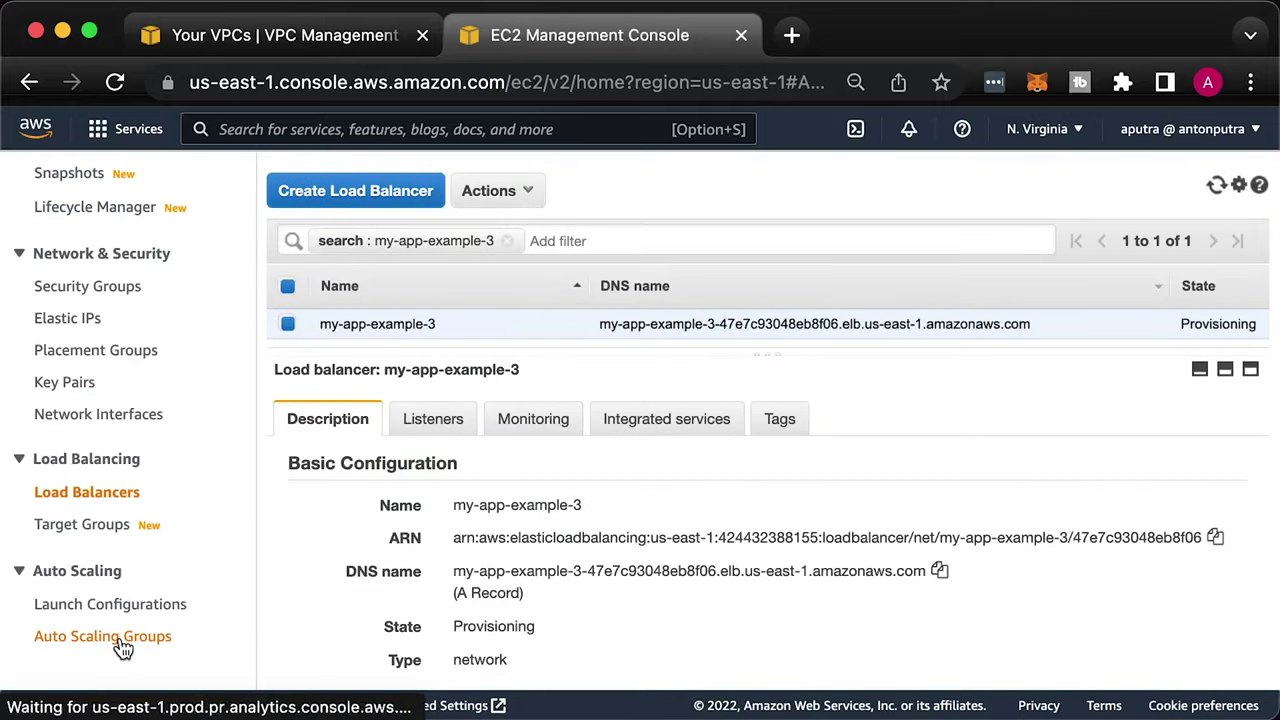
{"action": "left_click", "coordinate": [118, 642]}
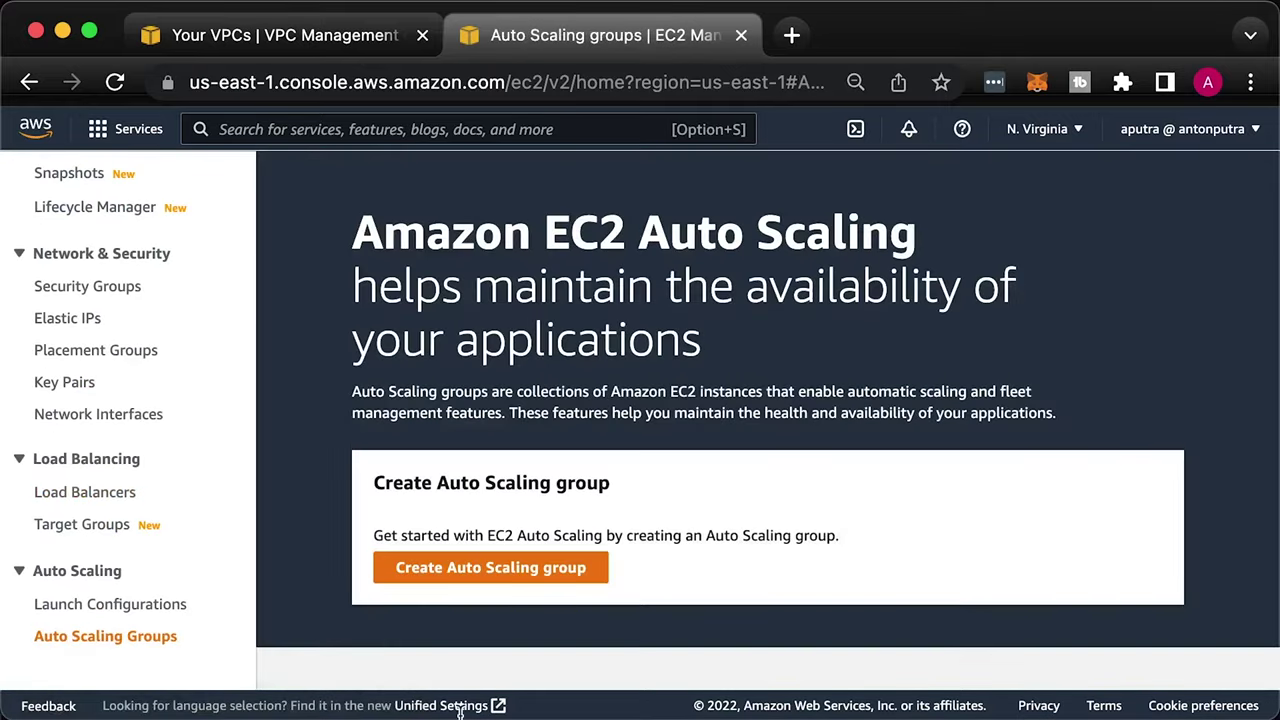
{"action": "left_click", "coordinate": [474, 572]}
{"action": "left_click", "coordinate": [422, 484]}
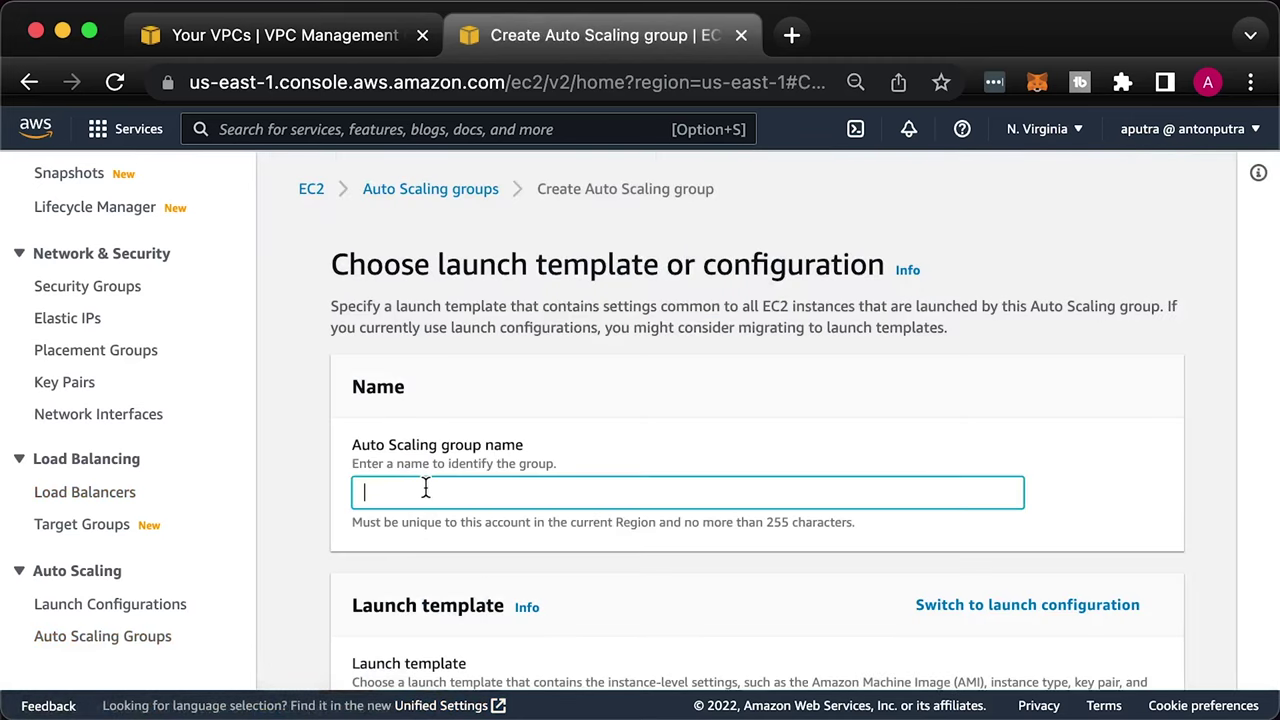
{"action": "type", "text": "my-app-example-3"}
{"action": "scroll", "coordinate": [1137, 551], "scroll_direction": "down", "scroll_amount": 3}
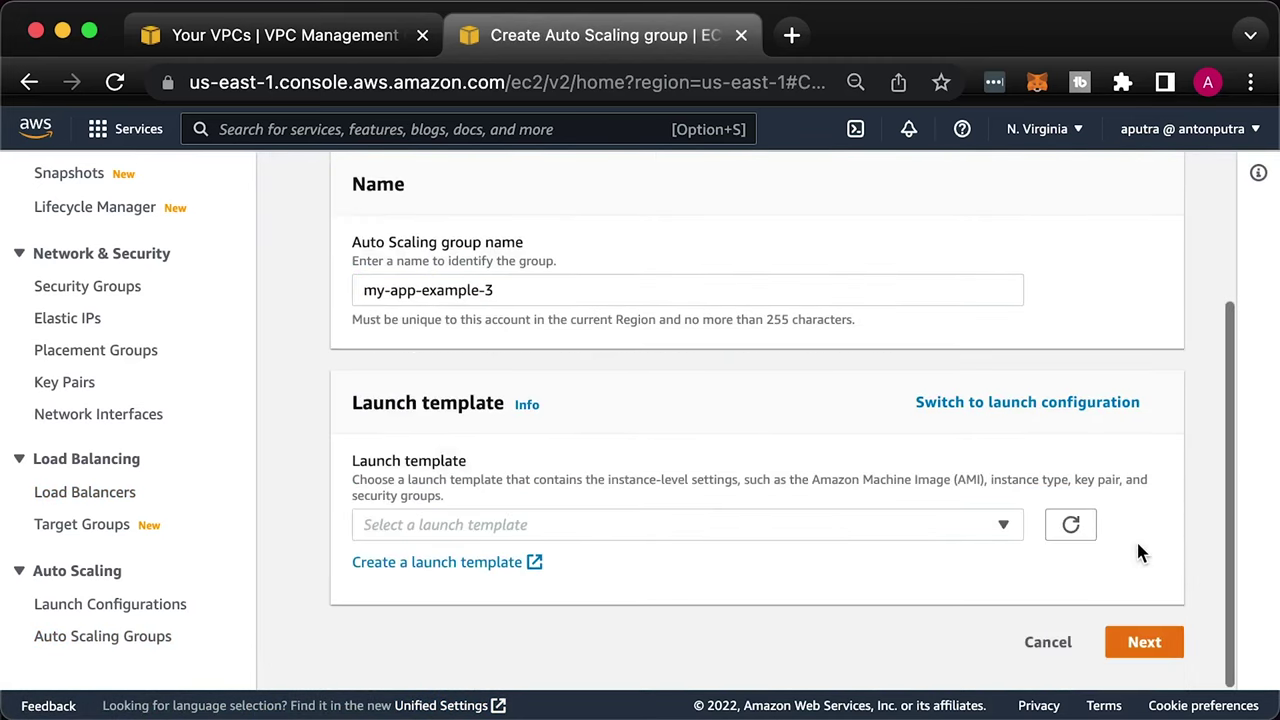
Choose the my-app-example-3 launch template in its default version and continue to the instance launch options
{"action": "left_click", "coordinate": [920, 535]}
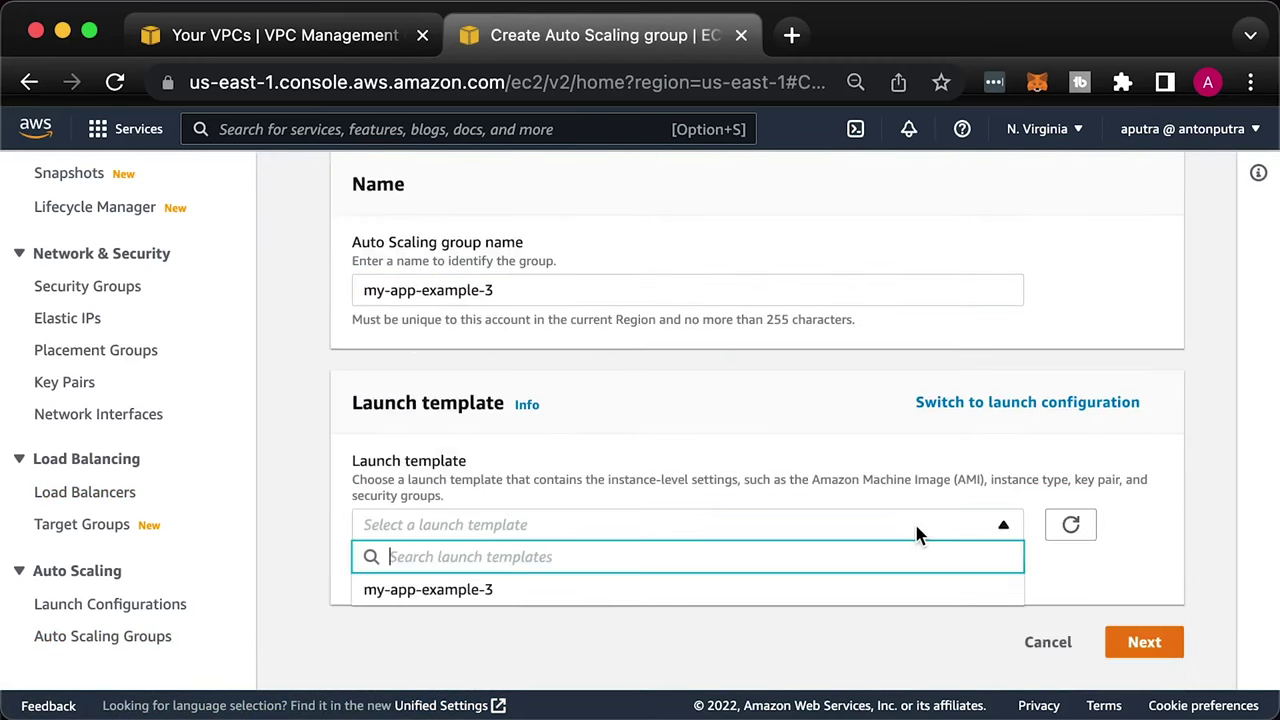
{"action": "left_click", "coordinate": [517, 592]}
{"action": "scroll", "coordinate": [730, 633], "scroll_direction": "down", "scroll_amount": 1}
{"action": "scroll", "coordinate": [734, 646], "scroll_direction": "down", "scroll_amount": 5}
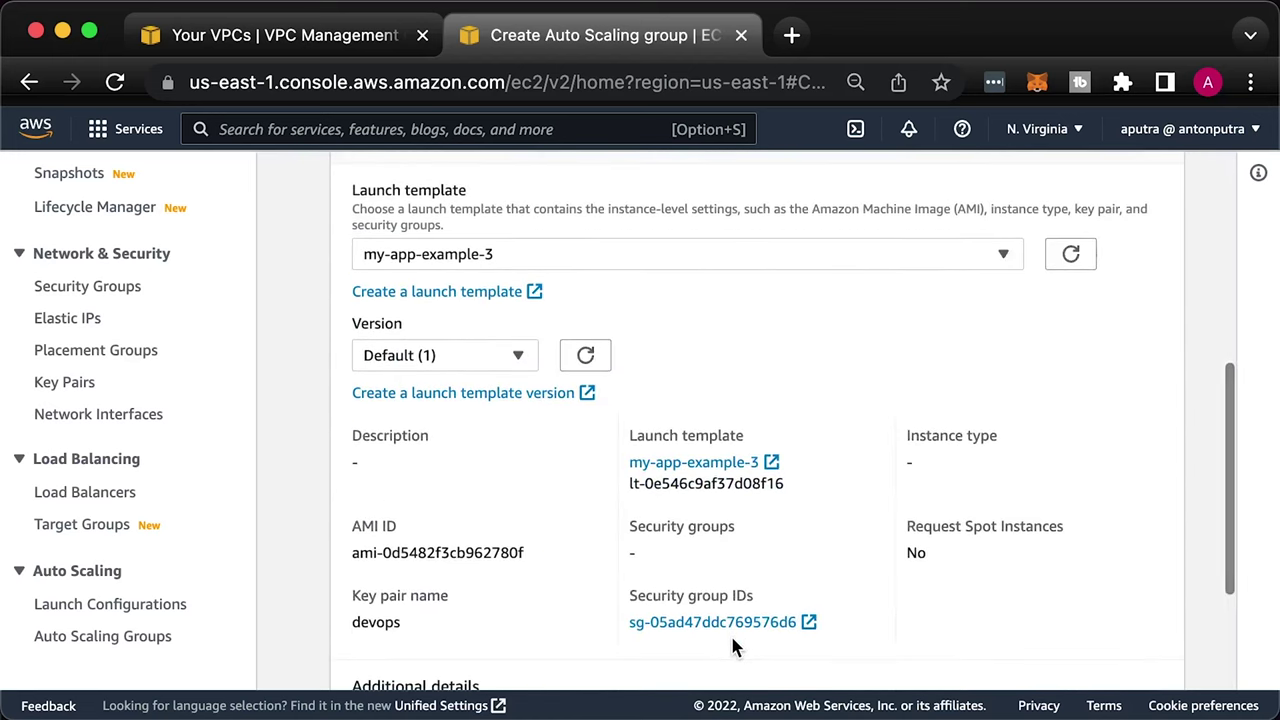
{"action": "scroll", "coordinate": [734, 646], "scroll_direction": "down", "scroll_amount": 4}
{"action": "left_click", "coordinate": [1146, 643]}
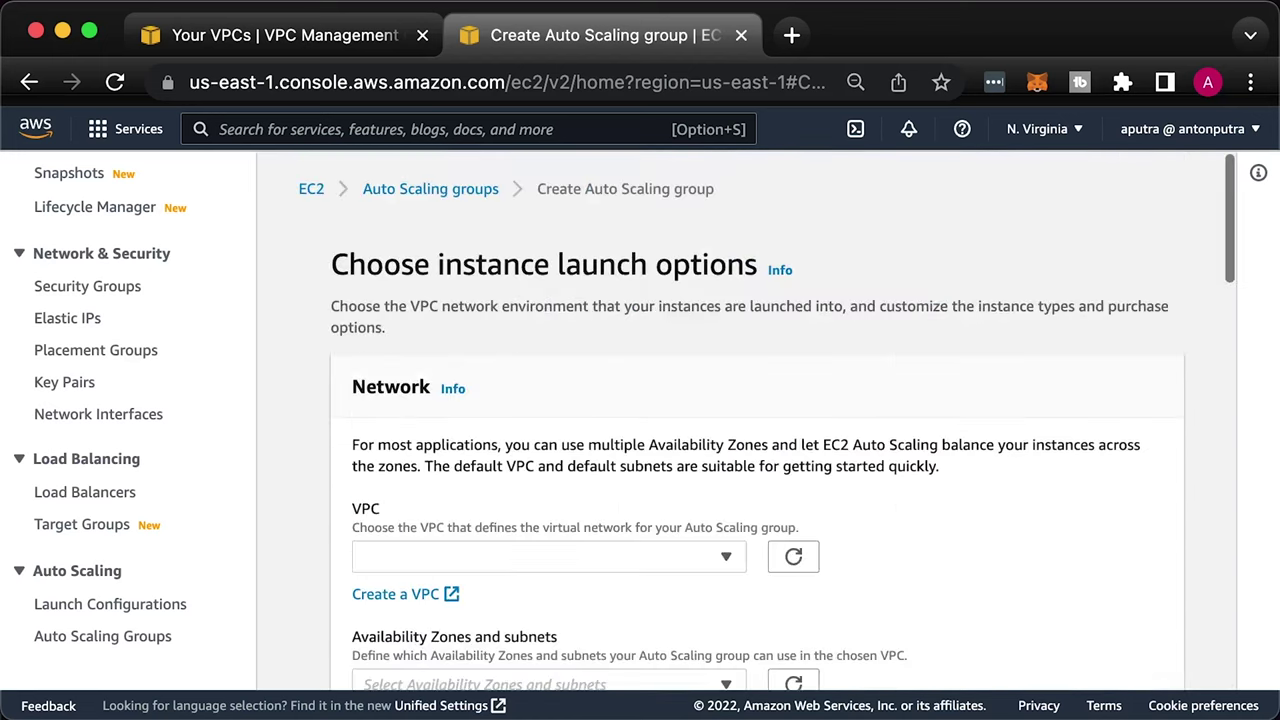
Set the Auto Scaling group's VPC to main and add the private-us-east-1a and private-us-east-1b subnets
{"action": "left_click", "coordinate": [683, 557]}
{"action": "left_click", "coordinate": [503, 610]}
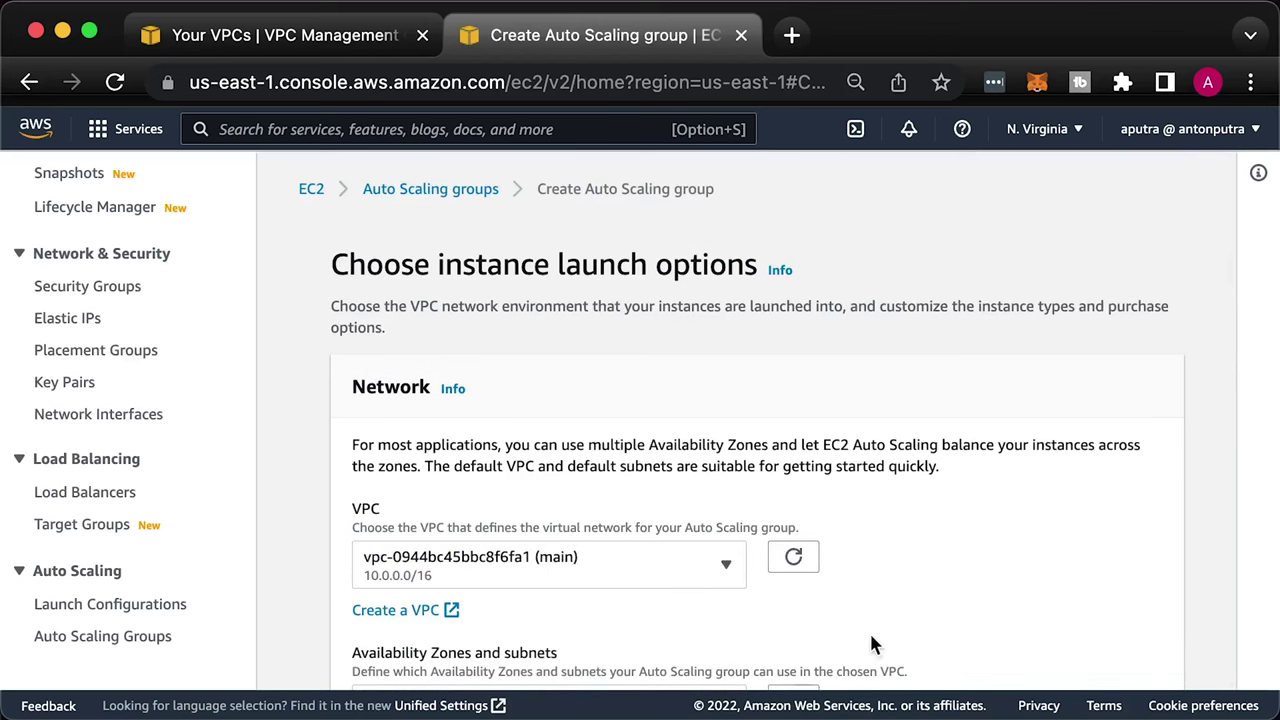
{"action": "scroll", "coordinate": [869, 635], "scroll_direction": "down", "scroll_amount": 4}
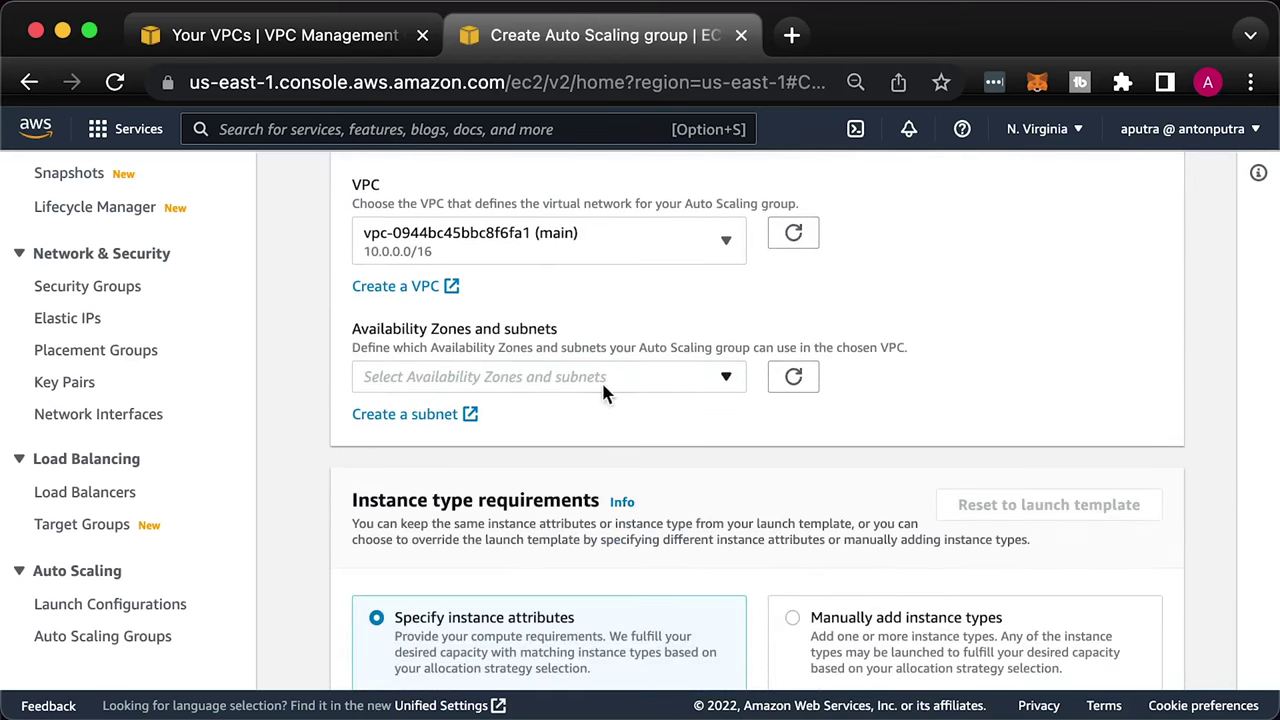
{"action": "left_click", "coordinate": [603, 385]}
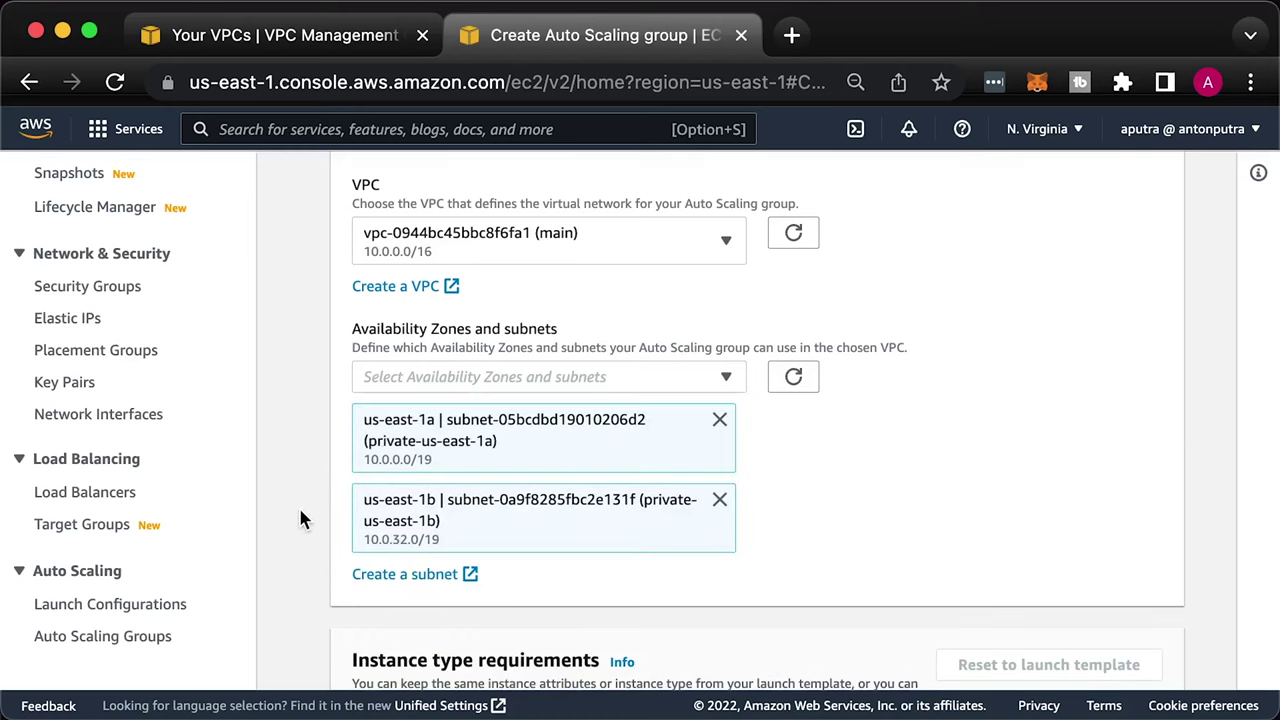
Override the instance requirements with manually added types, using t3.micro as the primary type, and continue to the advanced options
{"action": "scroll", "coordinate": [303, 512], "scroll_direction": "down", "scroll_amount": 5}
{"action": "scroll", "coordinate": [300, 517], "scroll_direction": "down", "scroll_amount": 1}
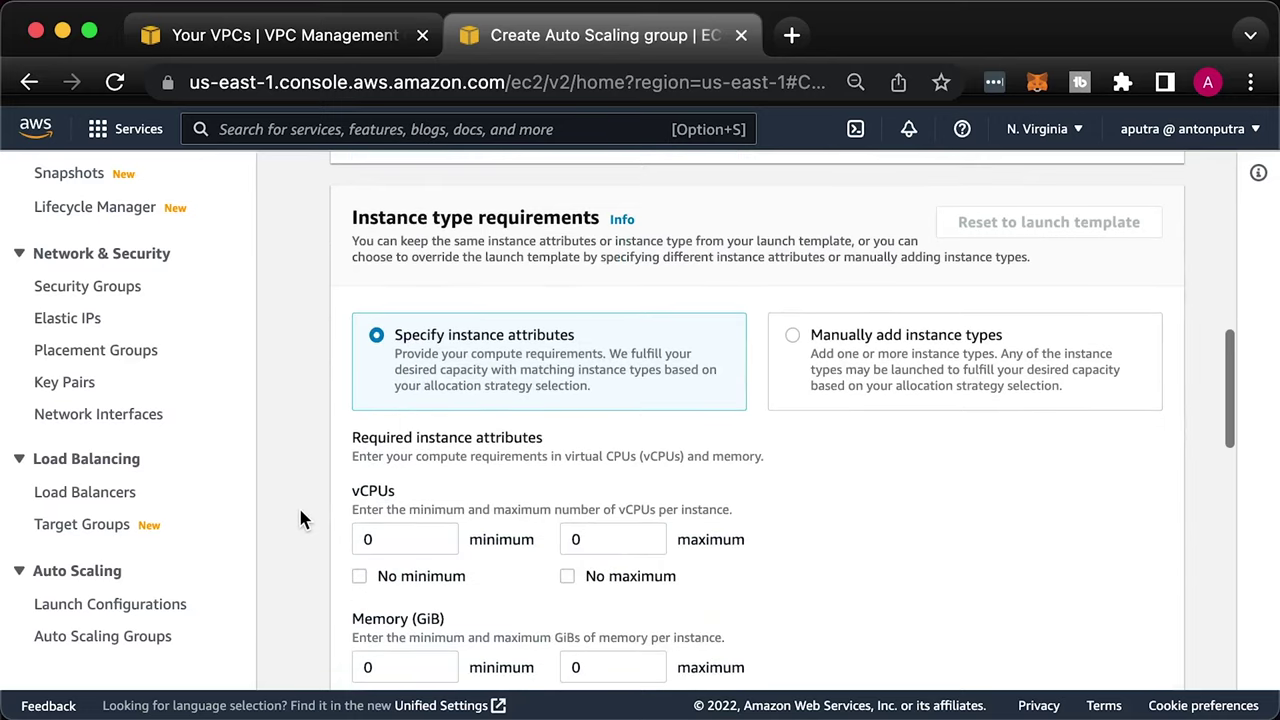
{"action": "left_click", "coordinate": [792, 336]}
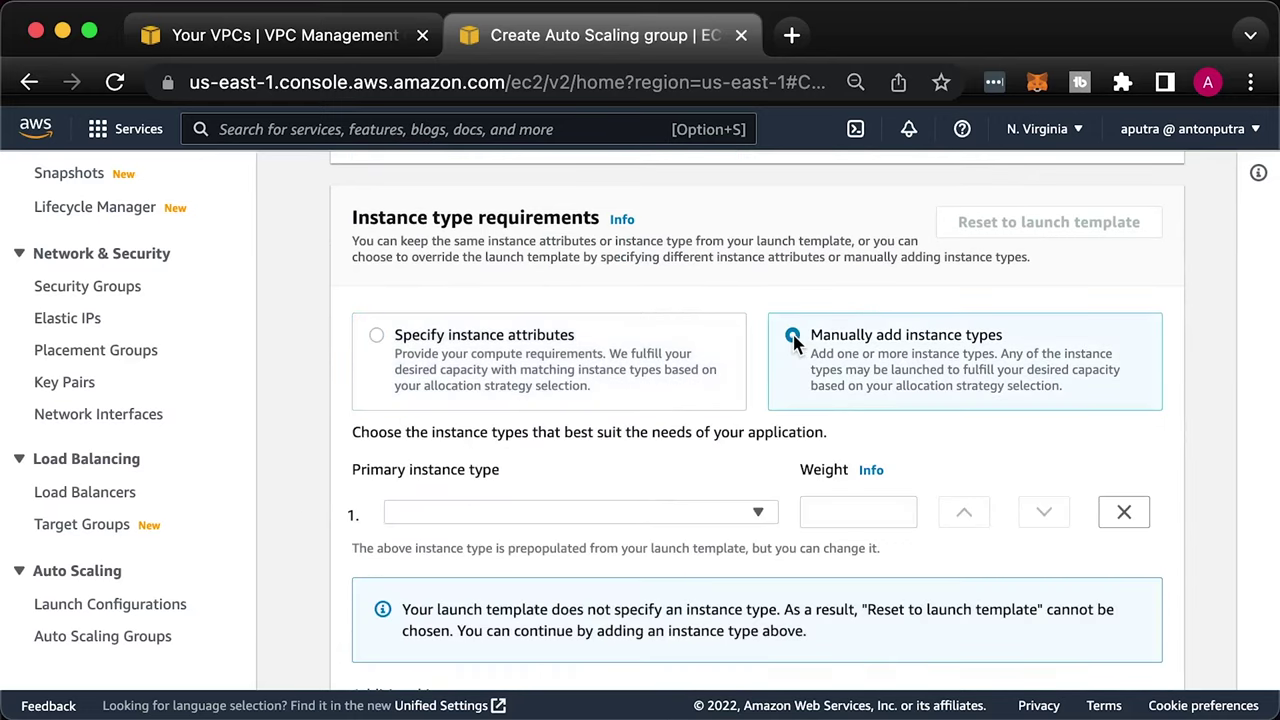
{"action": "left_click", "coordinate": [529, 513]}
{"action": "type", "text": "t3.mi"}
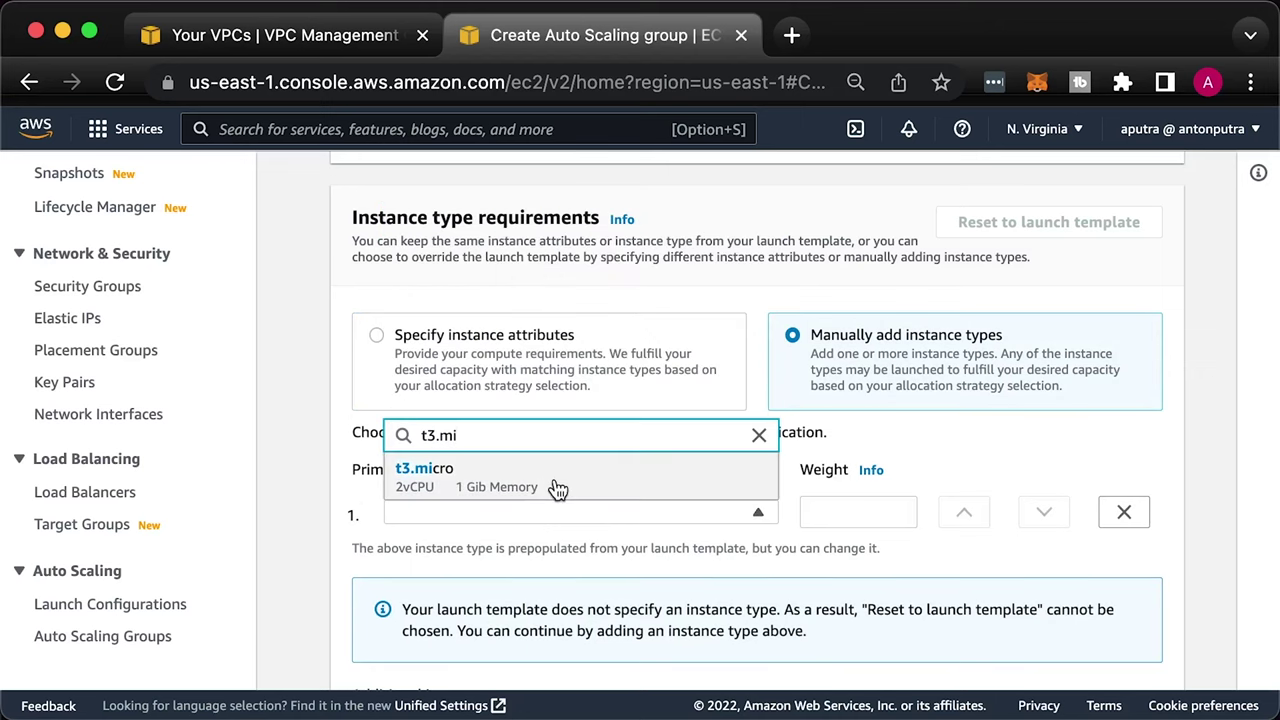
{"action": "left_click", "coordinate": [508, 485]}
{"action": "scroll", "coordinate": [308, 527], "scroll_direction": "down", "scroll_amount": 9}
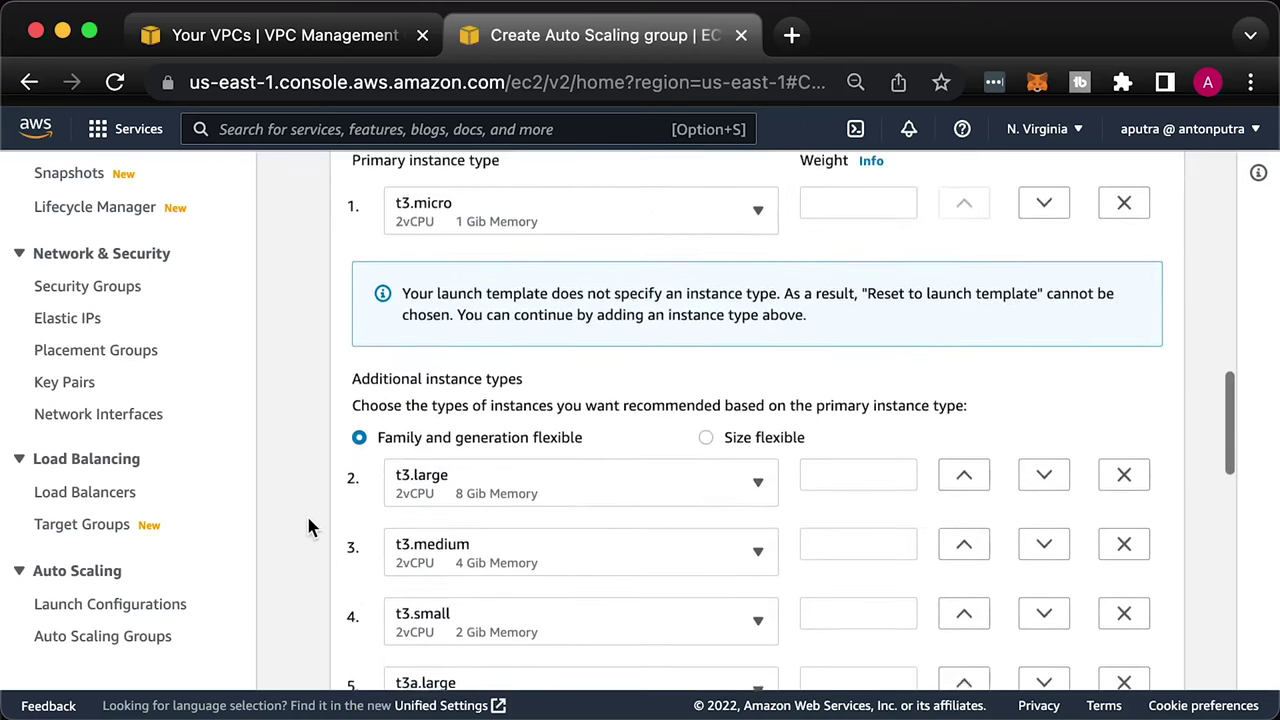
{"action": "scroll", "coordinate": [306, 520], "scroll_direction": "down", "scroll_amount": 4}
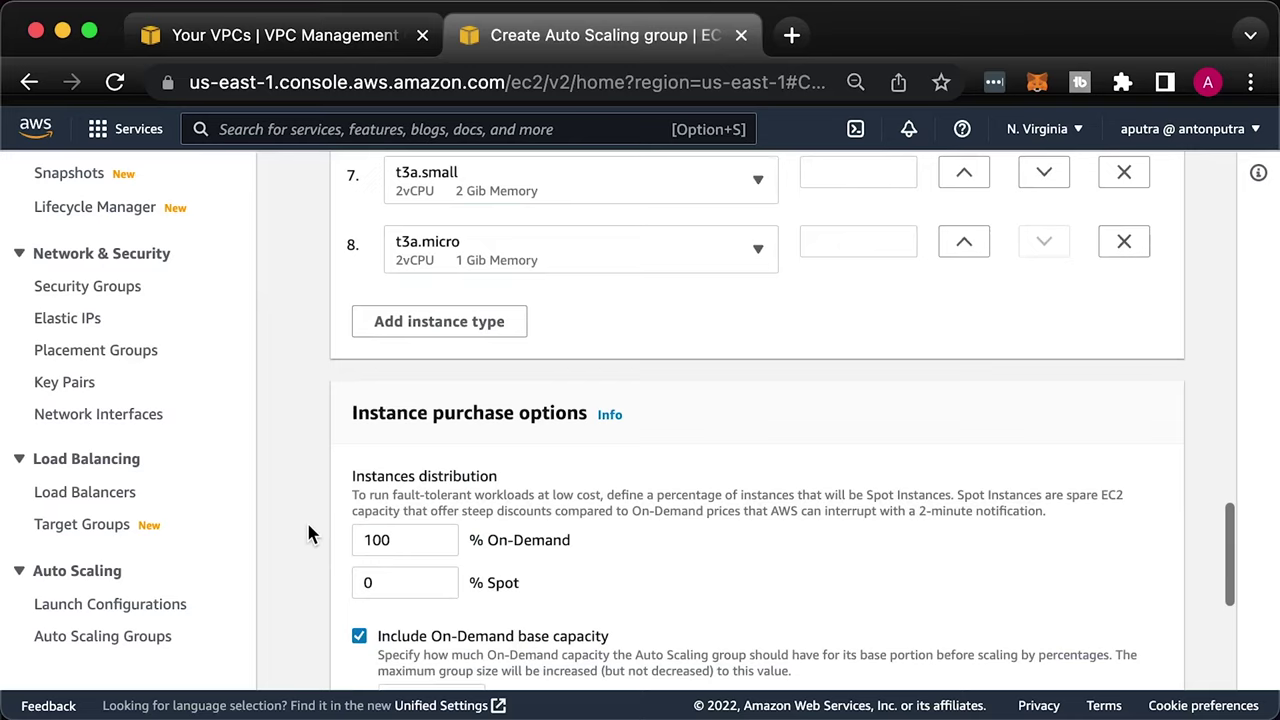
{"action": "scroll", "coordinate": [305, 548], "scroll_direction": "down", "scroll_amount": 3}
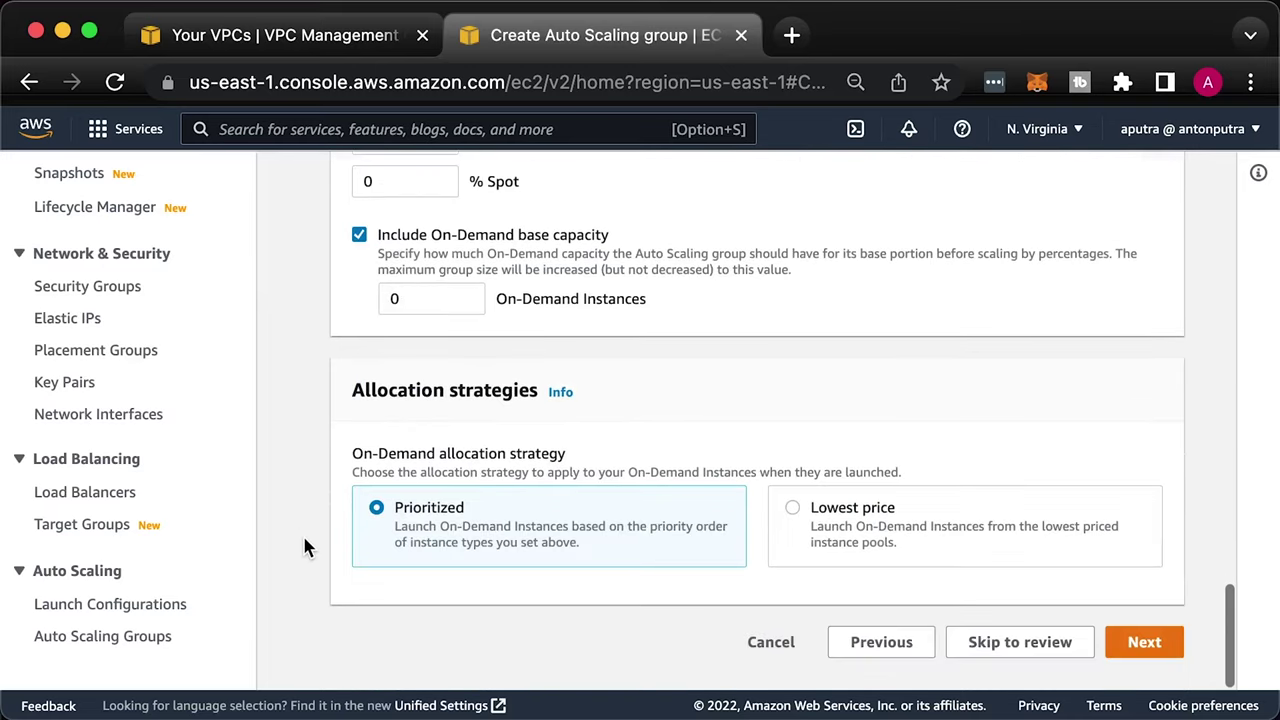
{"action": "left_click", "coordinate": [1150, 640]}
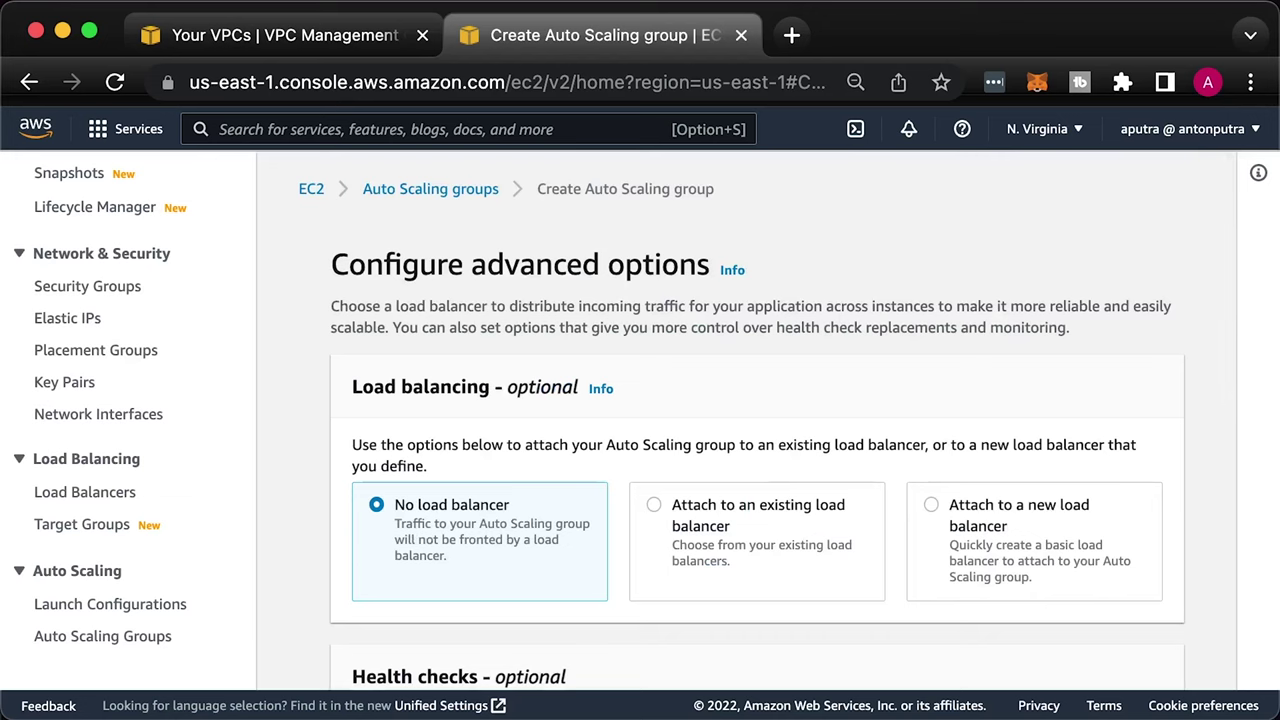
Attach the Auto Scaling group to the existing load balancer target group my-app-example-3 and continue to the group size settings
{"action": "left_click", "coordinate": [654, 508]}
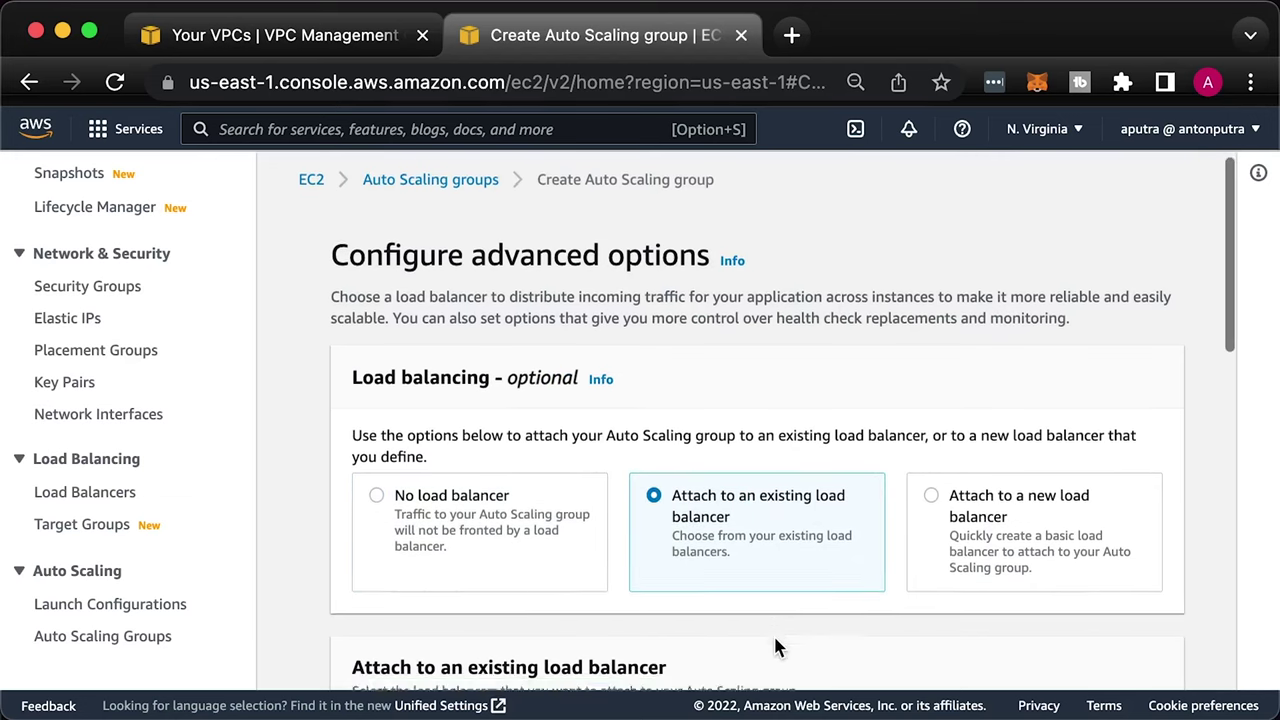
{"action": "scroll", "coordinate": [776, 643], "scroll_direction": "down", "scroll_amount": 3}
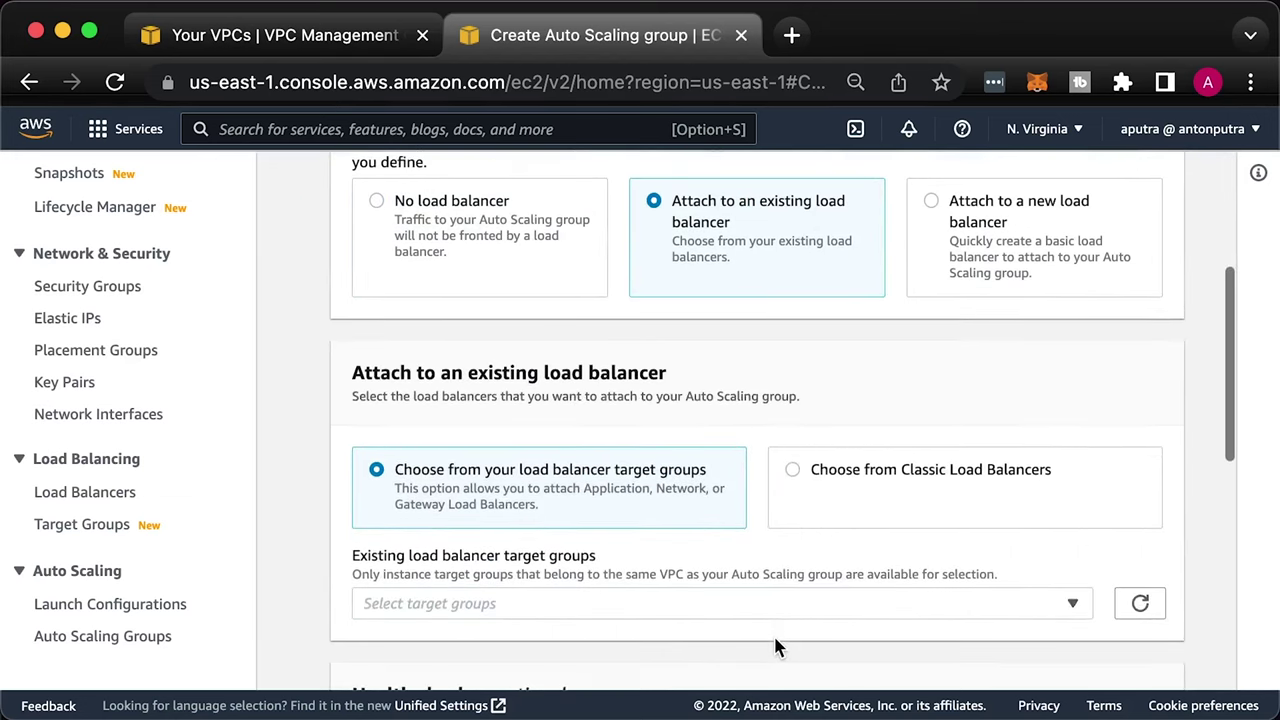
{"action": "left_click", "coordinate": [731, 604]}
{"action": "left_click", "coordinate": [588, 571]}
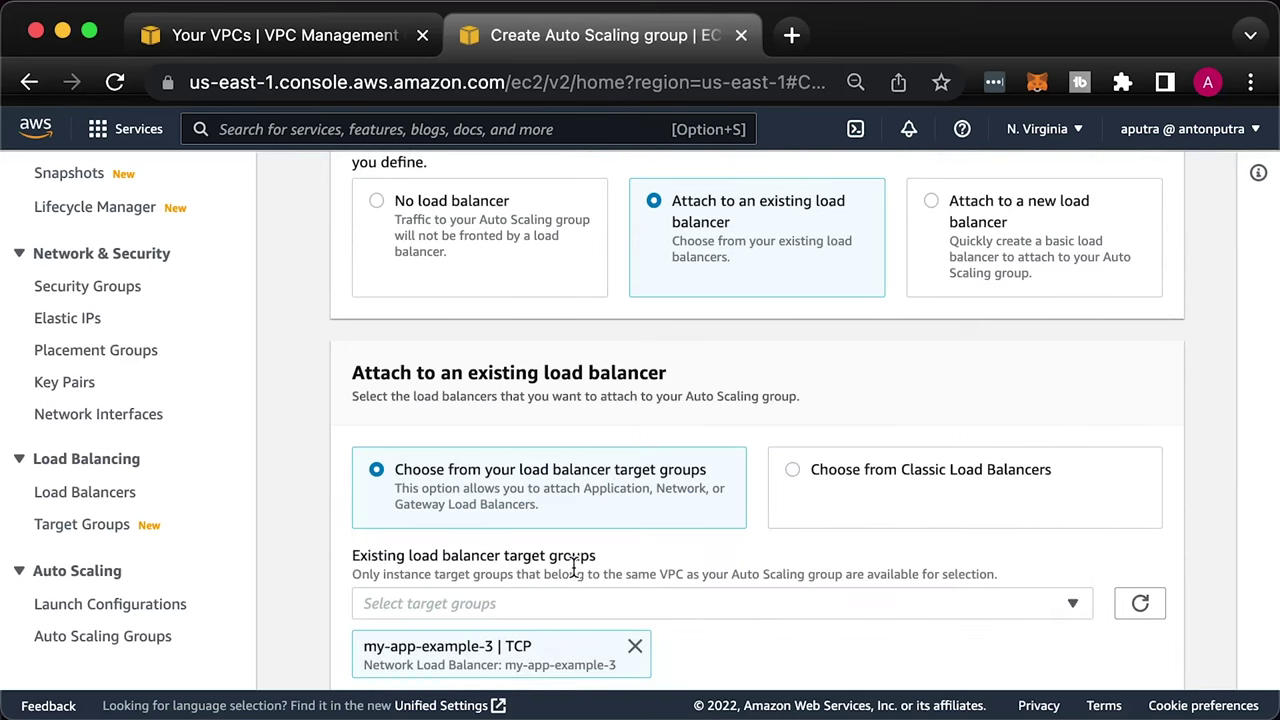
{"action": "scroll", "coordinate": [310, 580], "scroll_direction": "down", "scroll_amount": 1}
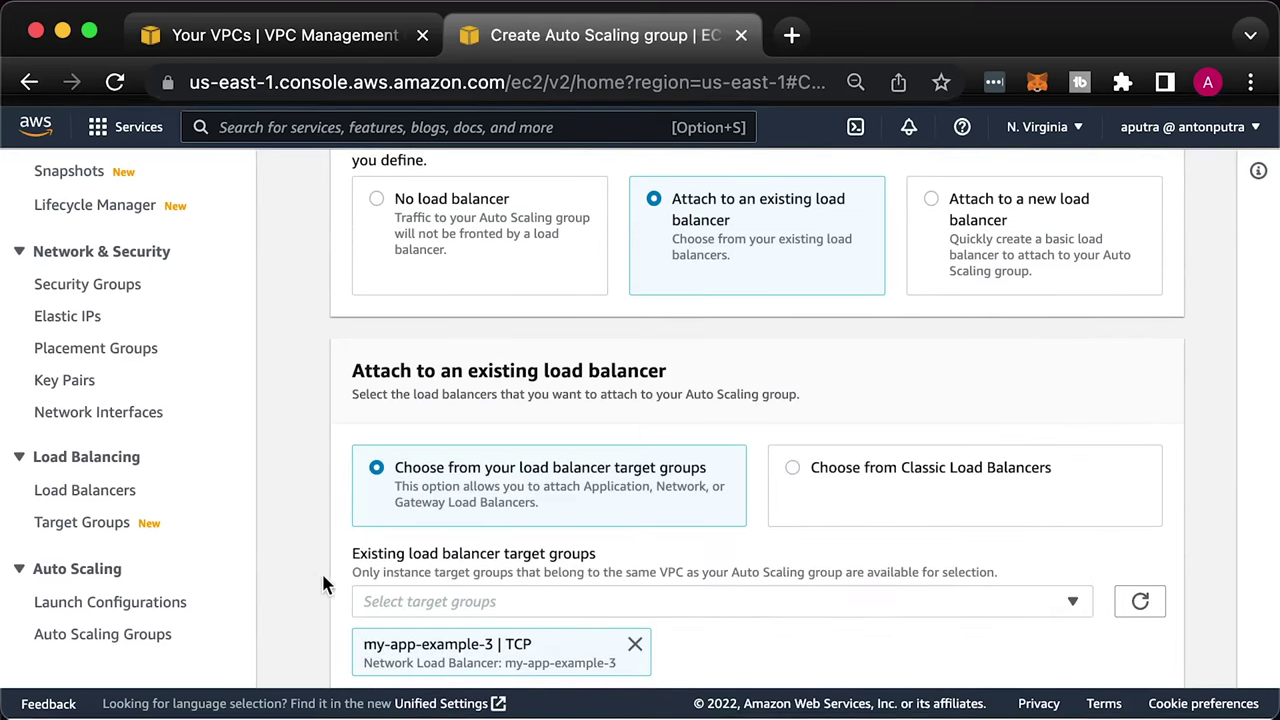
{"action": "scroll", "coordinate": [345, 582], "scroll_direction": "down", "scroll_amount": 5}
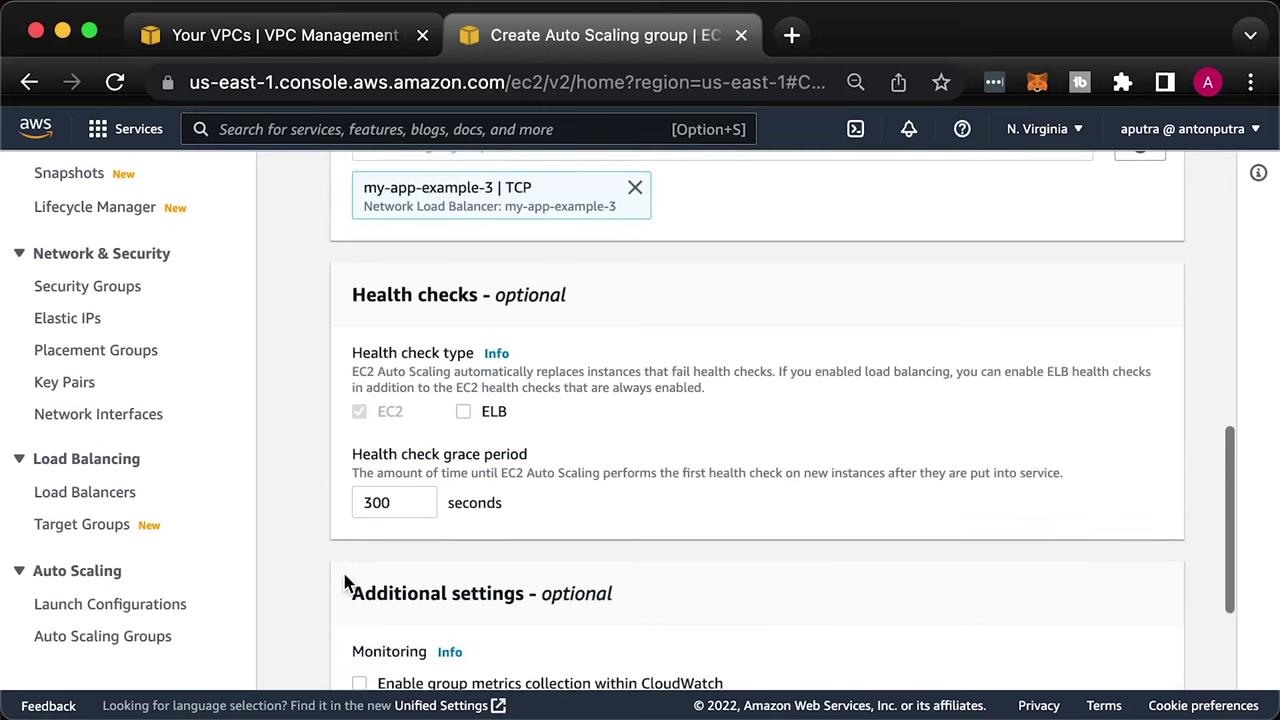
{"action": "scroll", "coordinate": [345, 582], "scroll_direction": "down", "scroll_amount": 3}
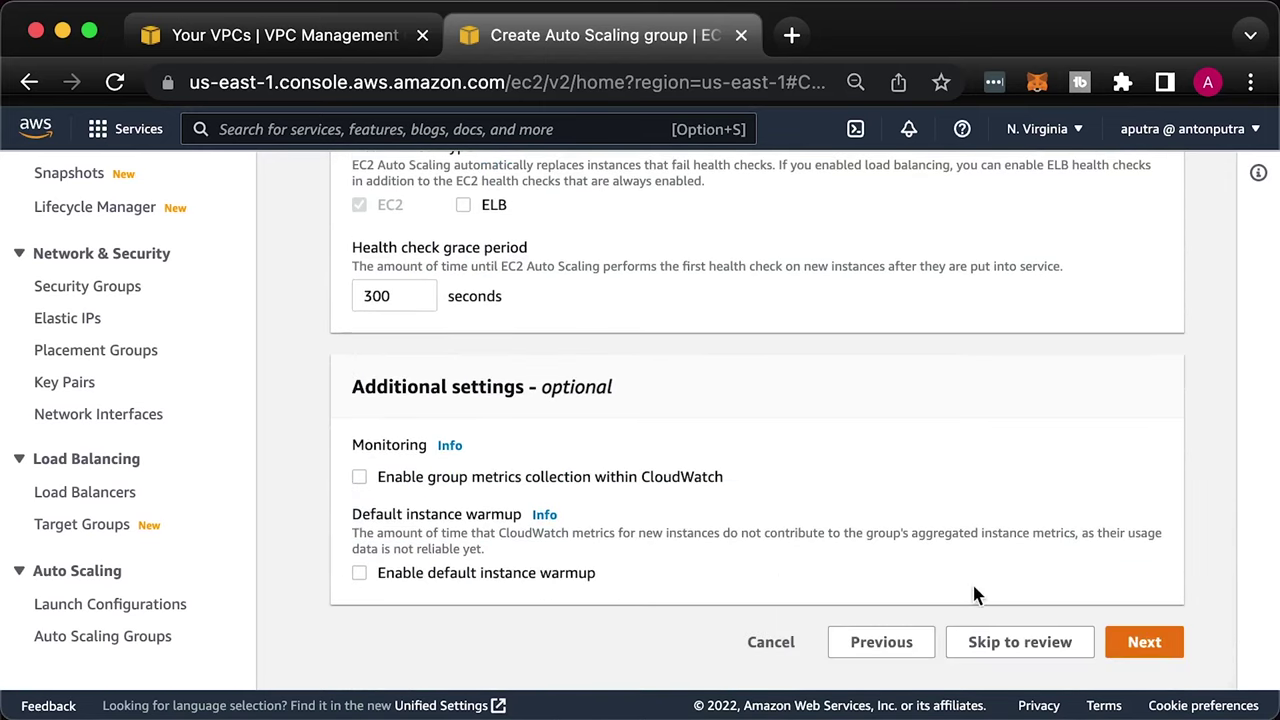
{"action": "left_click", "coordinate": [1145, 630]}
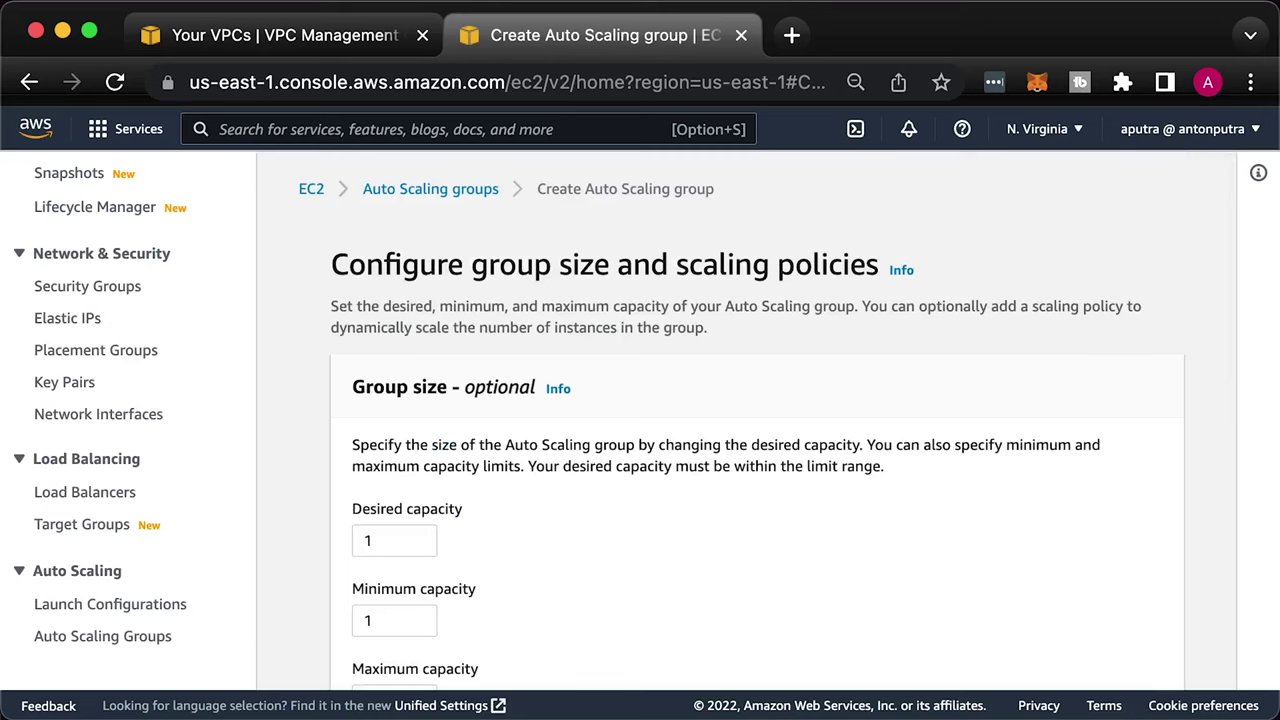
Set the Auto Scaling group's maximum capacity to 3
{"action": "scroll", "coordinate": [575, 518], "scroll_direction": "down", "scroll_amount": 3}
{"action": "double_click", "coordinate": [388, 547]}
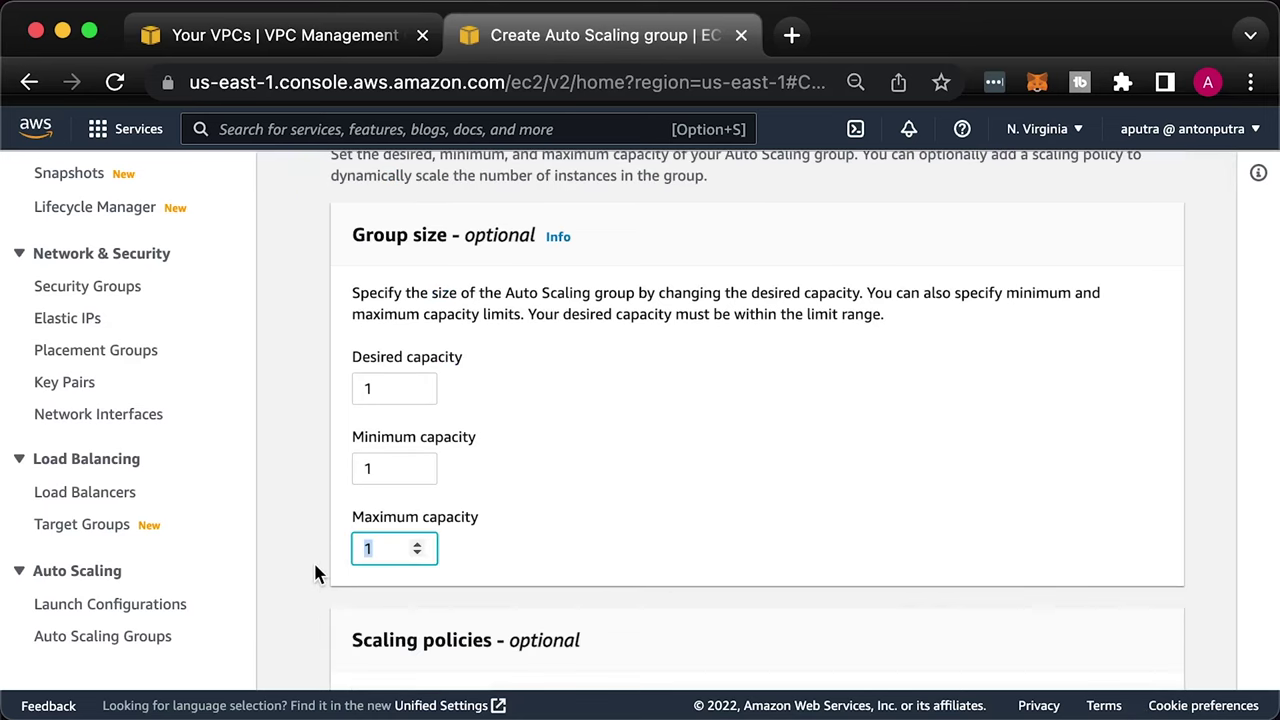
{"action": "type", "text": "3"}
{"action": "scroll", "coordinate": [1004, 467], "scroll_direction": "down", "scroll_amount": 5}
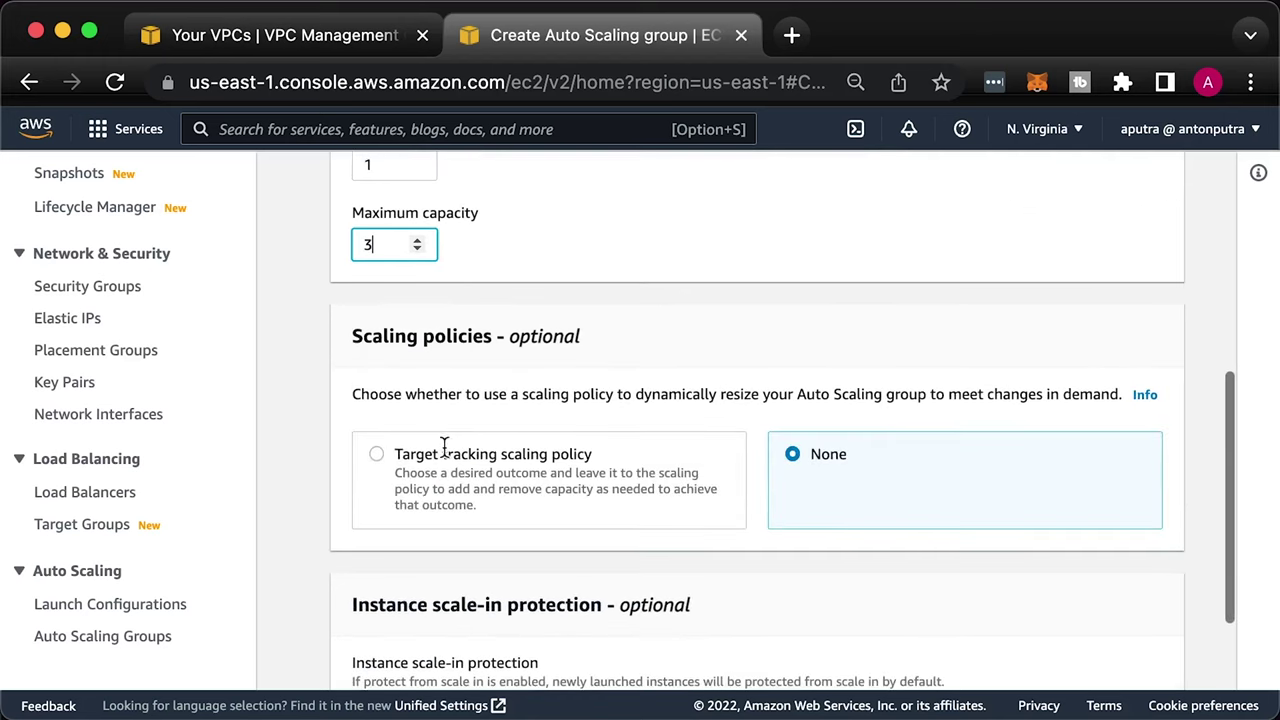
Add a target tracking scaling policy on average CPU utilization with a target value of 25
{"action": "left_click", "coordinate": [376, 455]}
{"action": "scroll", "coordinate": [796, 374], "scroll_direction": "down", "scroll_amount": 5}
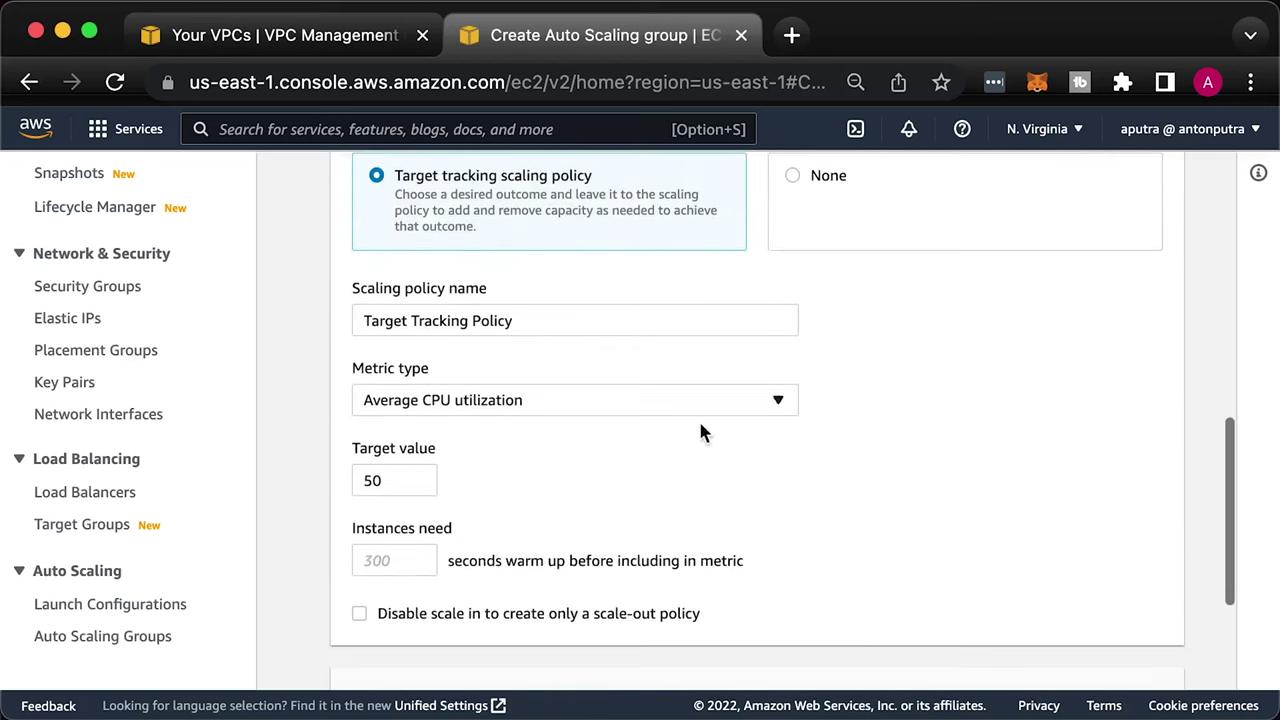
{"action": "double_click", "coordinate": [410, 482]}
{"action": "type", "text": "25"}
{"action": "left_click", "coordinate": [310, 478]}
{"action": "scroll", "coordinate": [312, 480], "scroll_direction": "down", "scroll_amount": 3}
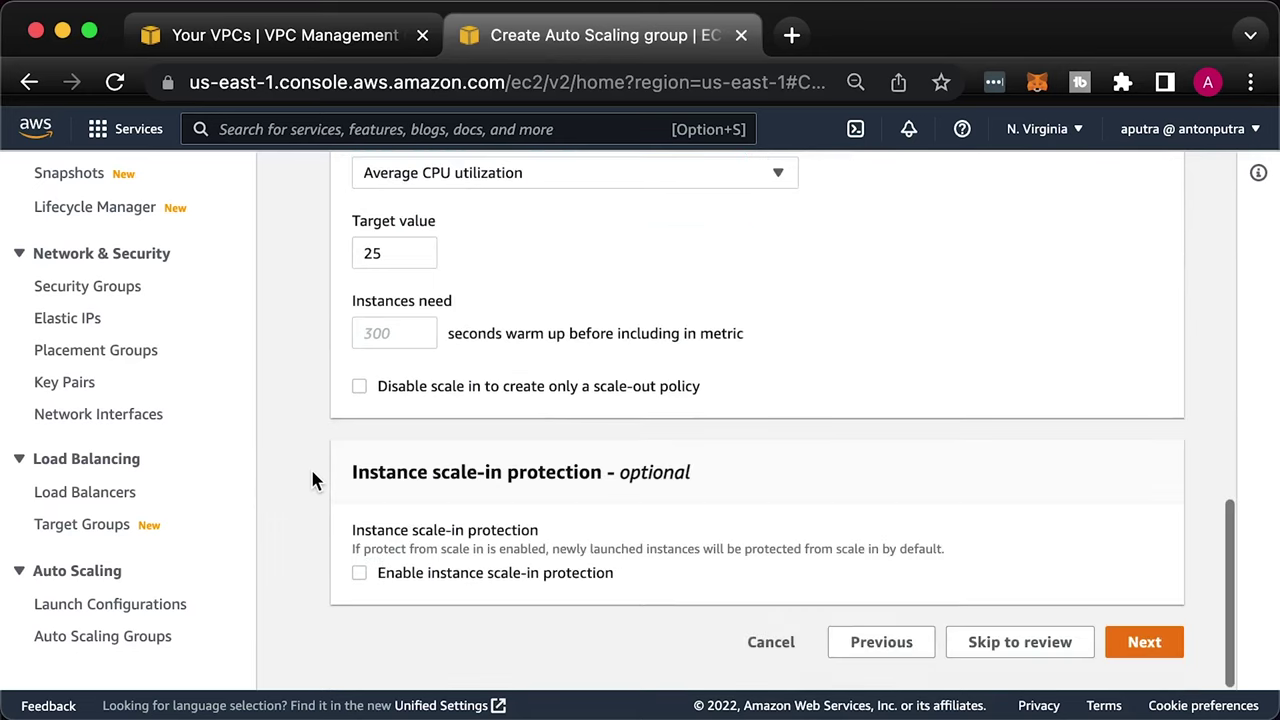
Skip notifications and tags, then review the settings and create the Auto Scaling group
{"action": "left_click", "coordinate": [1145, 643]}
{"action": "left_click", "coordinate": [1144, 402]}
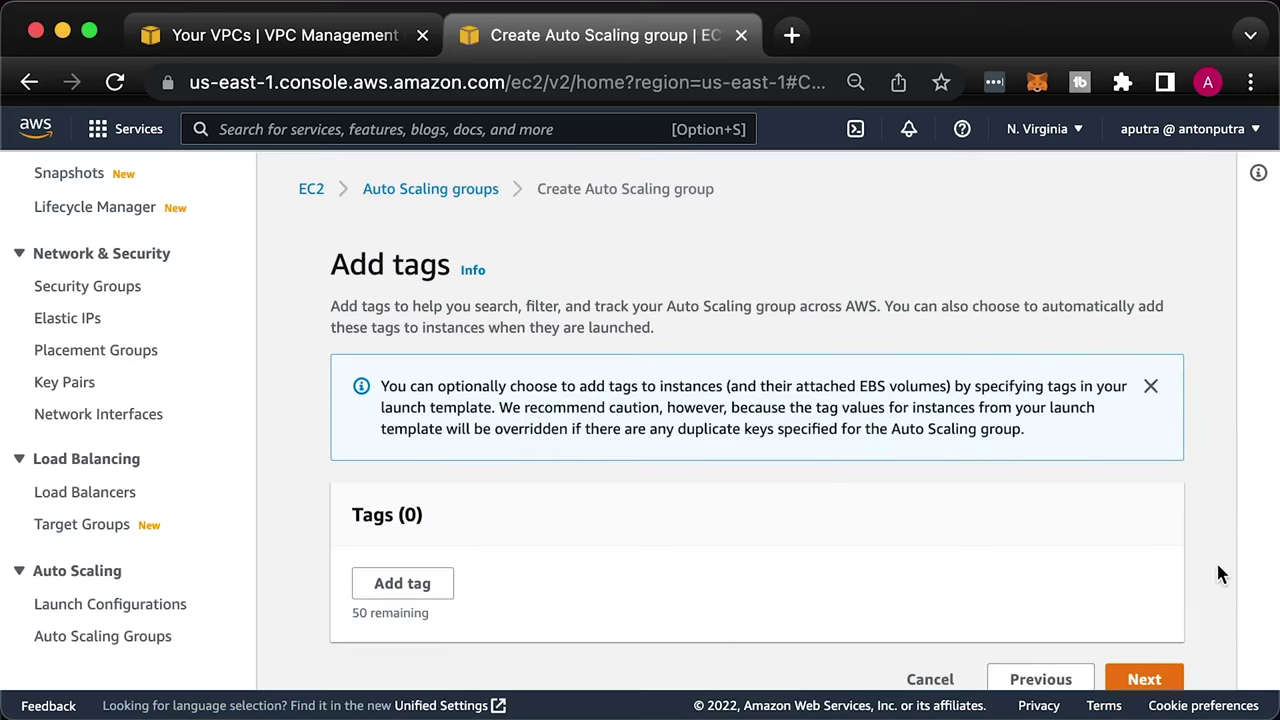
{"action": "scroll", "coordinate": [1190, 590], "scroll_direction": "down", "scroll_amount": 1}
{"action": "left_click", "coordinate": [1143, 645]}
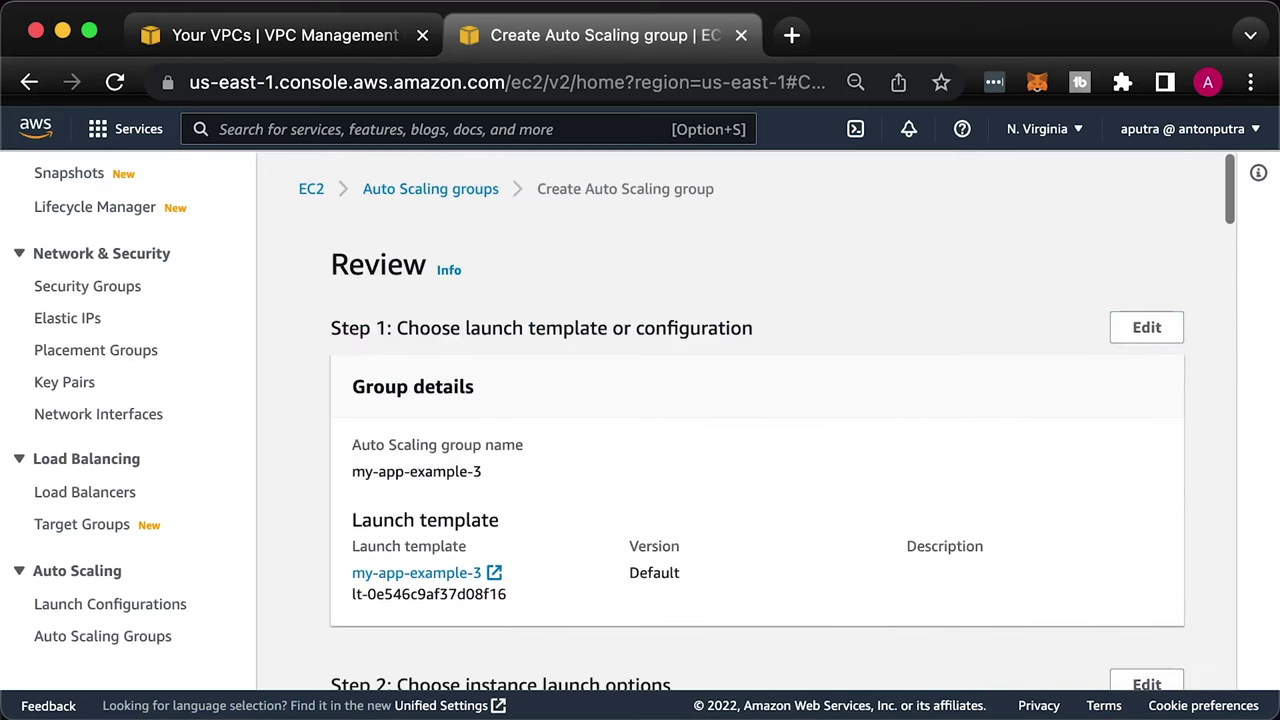
{"action": "scroll", "coordinate": [1160, 600], "scroll_direction": "down", "scroll_amount": 20}
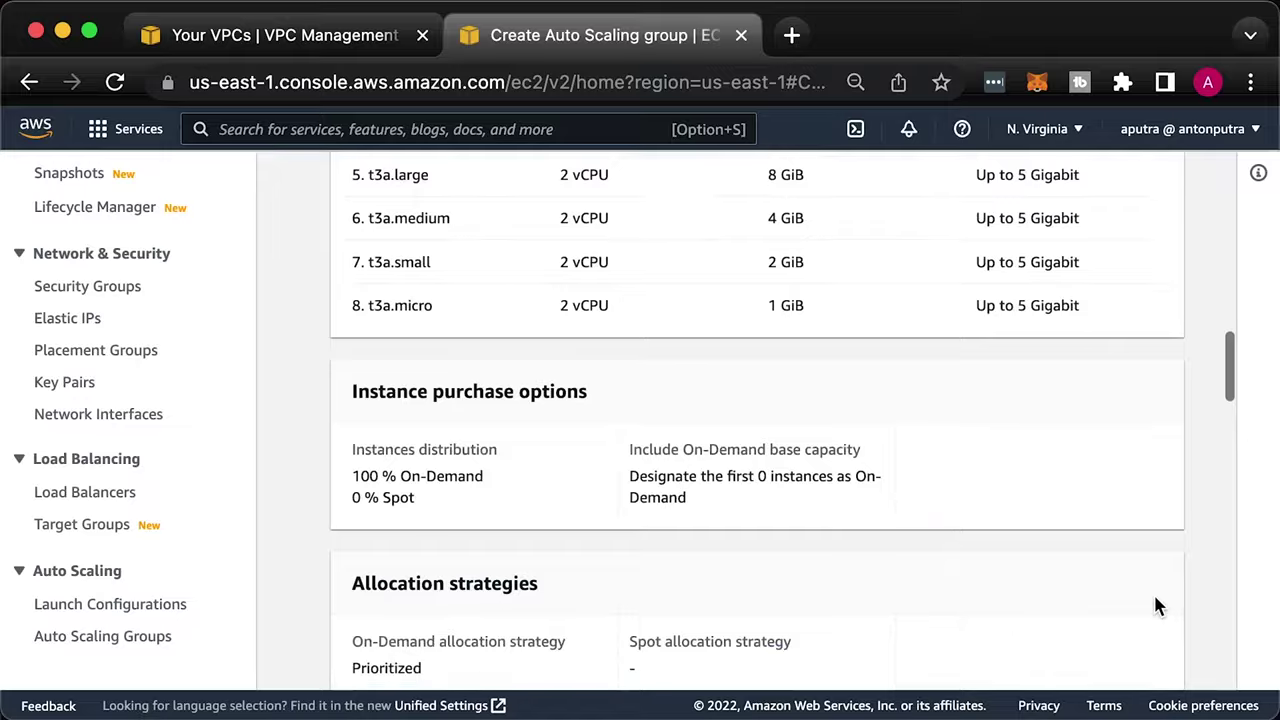
{"action": "scroll", "coordinate": [1155, 605], "scroll_direction": "down", "scroll_amount": 10}
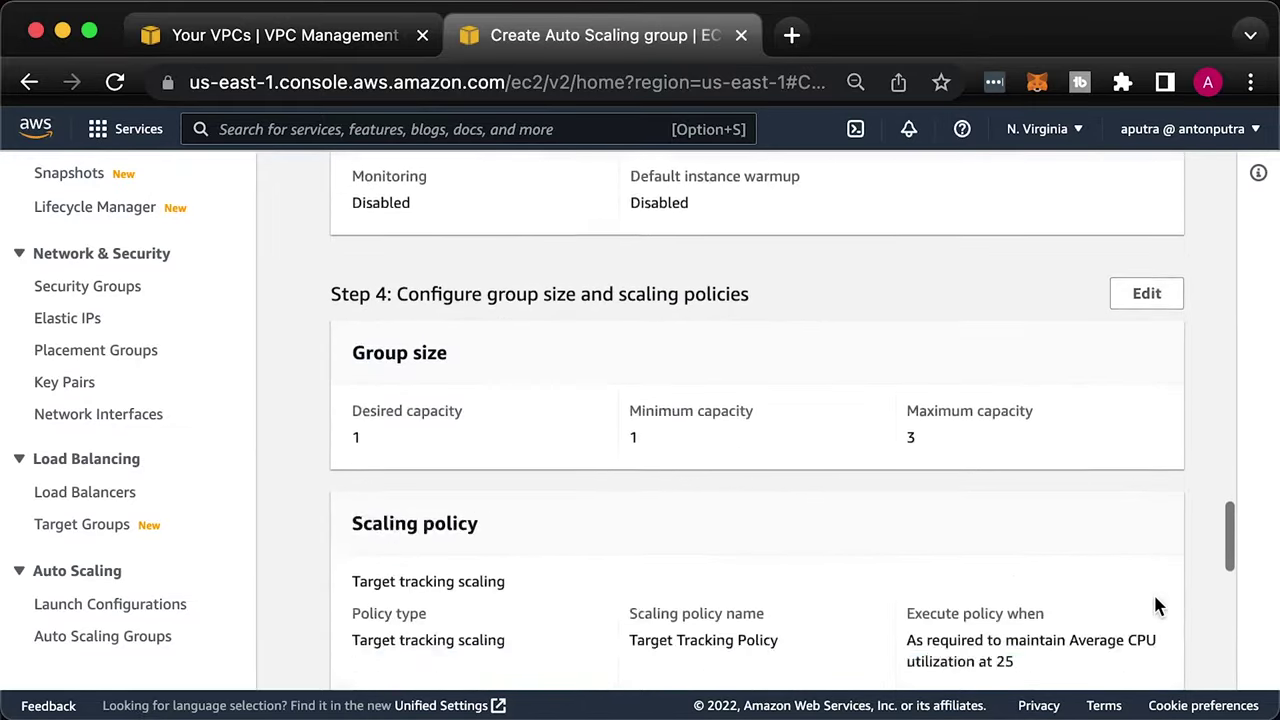
{"action": "scroll", "coordinate": [1155, 600], "scroll_direction": "down", "scroll_amount": 3}
{"action": "left_click", "coordinate": [1115, 628]}
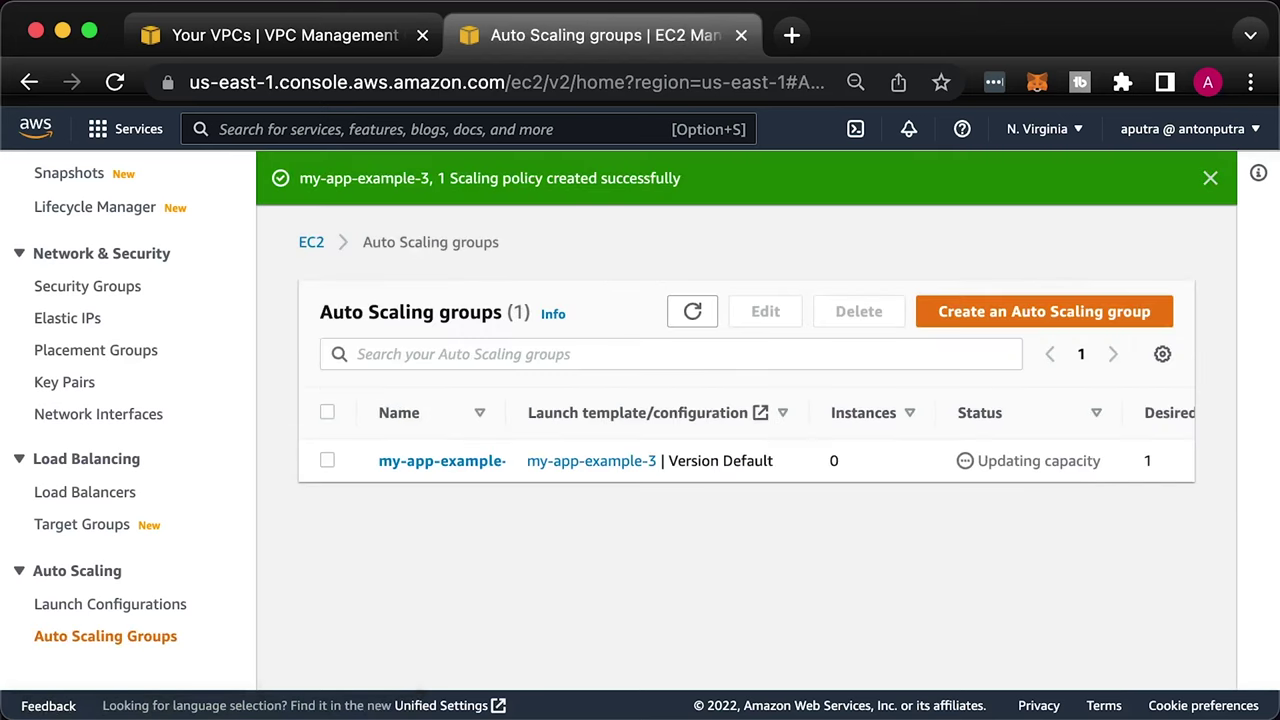
Refresh the Auto Scaling group list, and check the health status of the my-app-example-3 target group's registered targets
{"action": "left_click", "coordinate": [698, 316]}
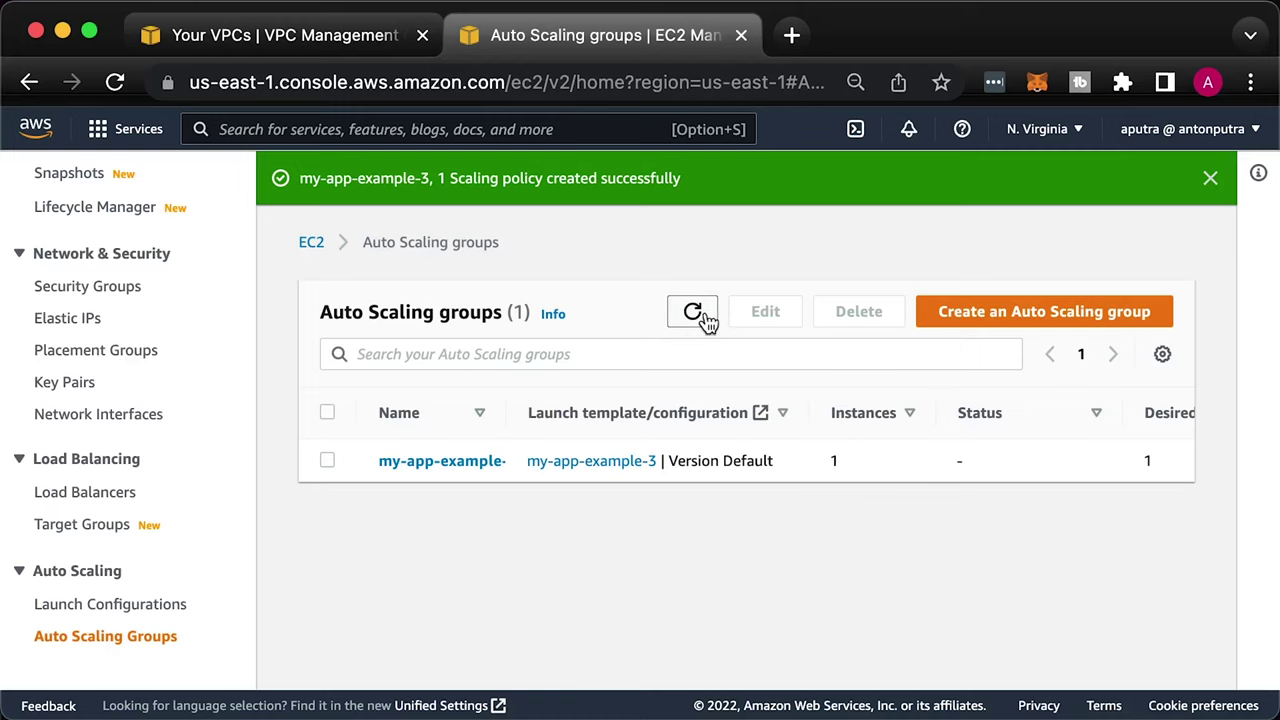
{"action": "left_click", "coordinate": [75, 530]}
{"action": "left_click_drag", "start_coordinate": [745, 441], "coordinate": [745, 474]}
{"action": "left_click", "coordinate": [328, 440]}
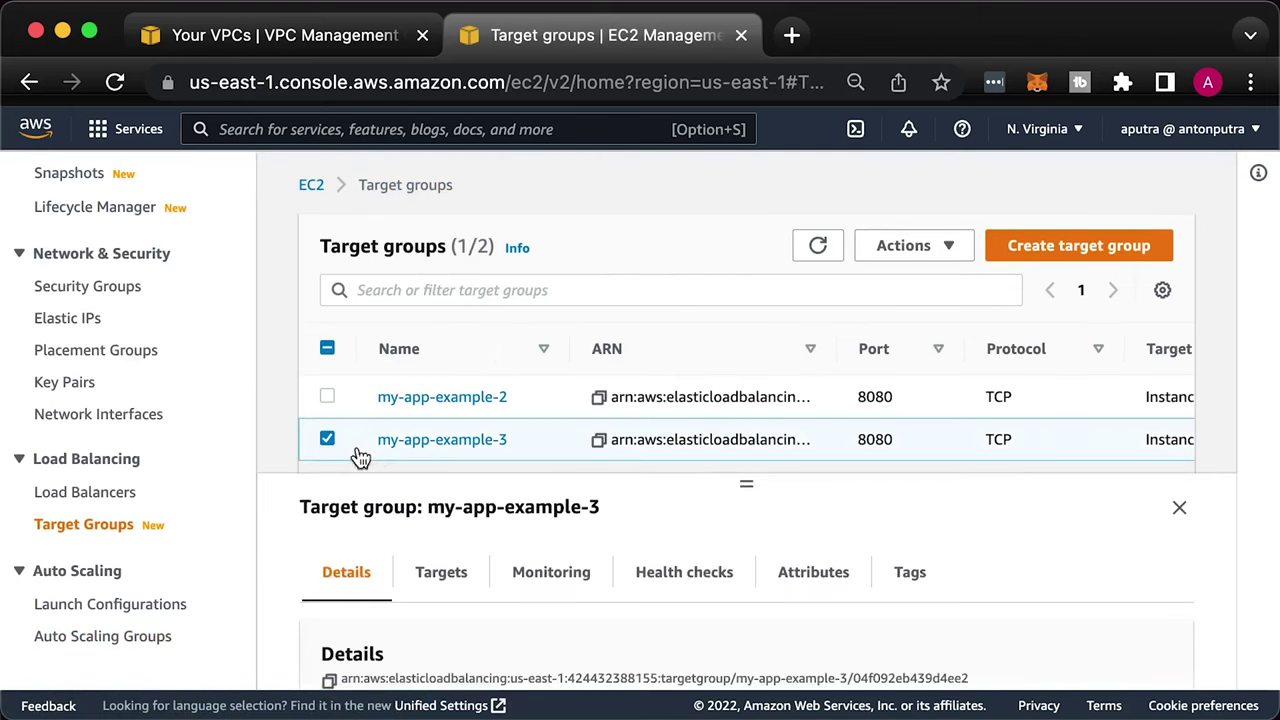
{"action": "left_click", "coordinate": [445, 574]}
{"action": "left_click_drag", "start_coordinate": [745, 484], "coordinate": [741, 407]}
{"action": "scroll", "coordinate": [677, 600], "scroll_direction": "down", "scroll_amount": 3}
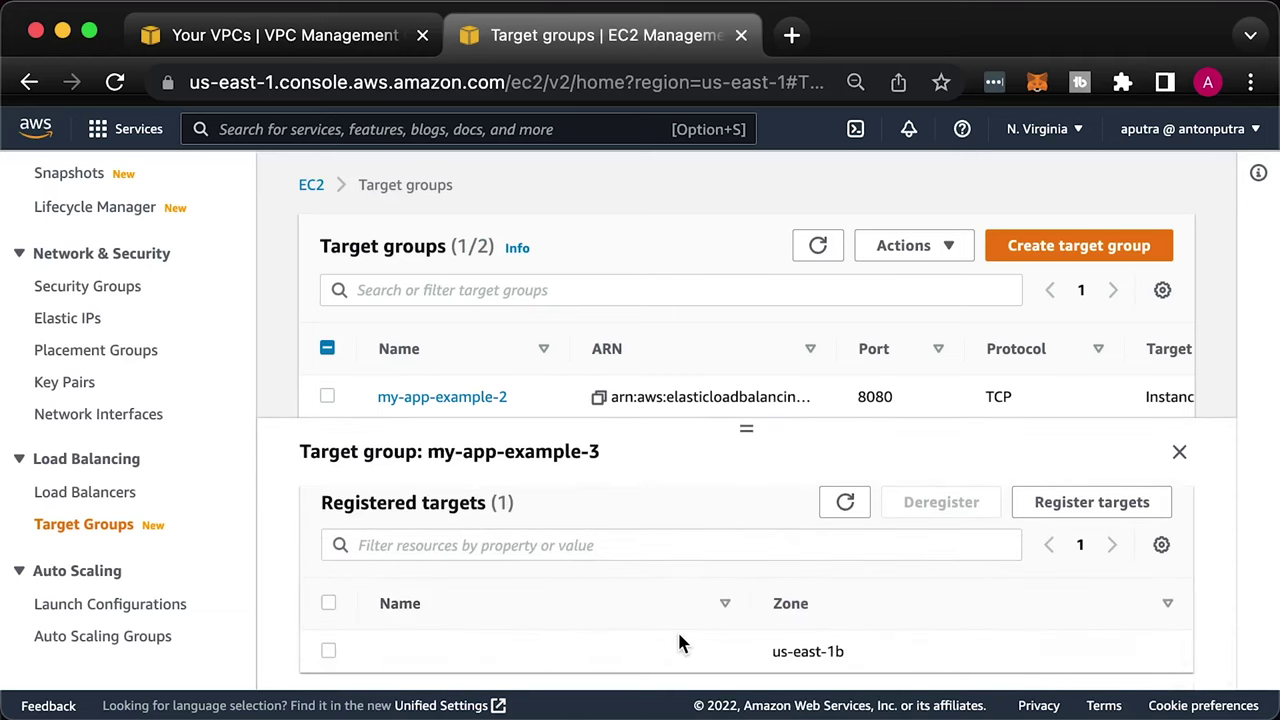
{"action": "left_click", "coordinate": [845, 502]}
{"action": "scroll", "coordinate": [740, 660], "scroll_direction": "down", "scroll_amount": 3}
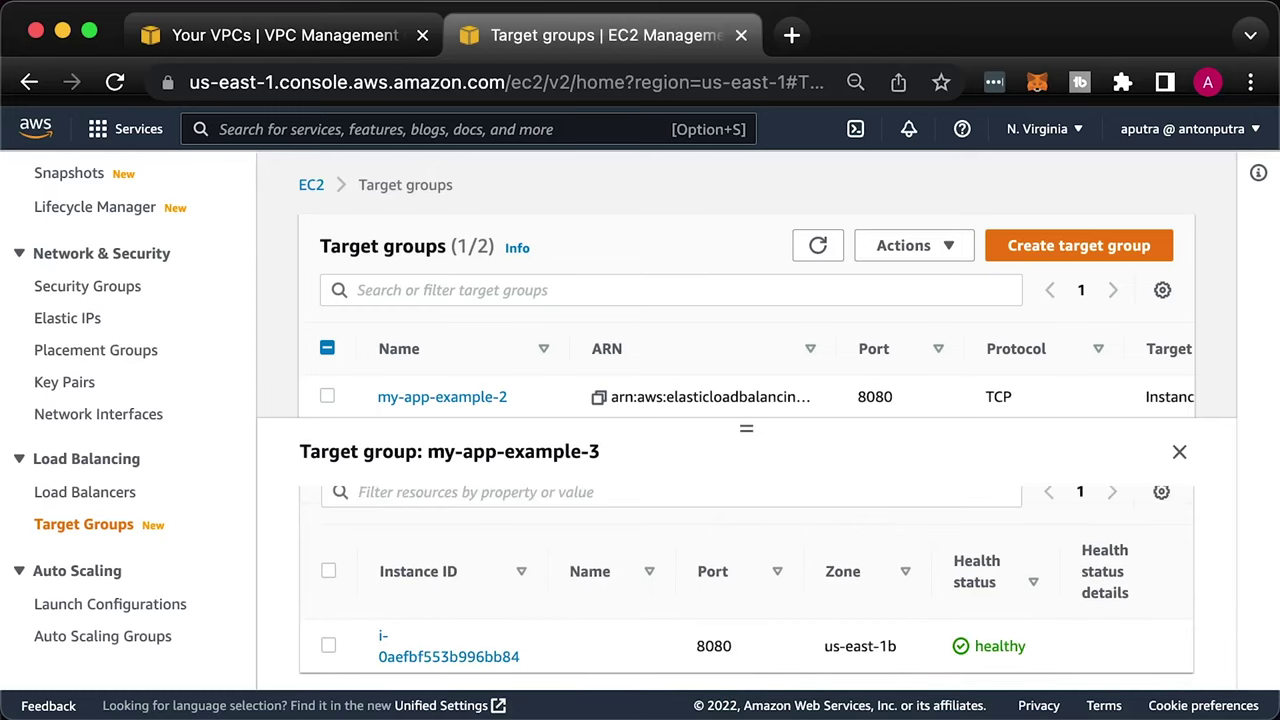
Open API Gateway and start building a new HTTP API
{"action": "type", "text": "apig"}
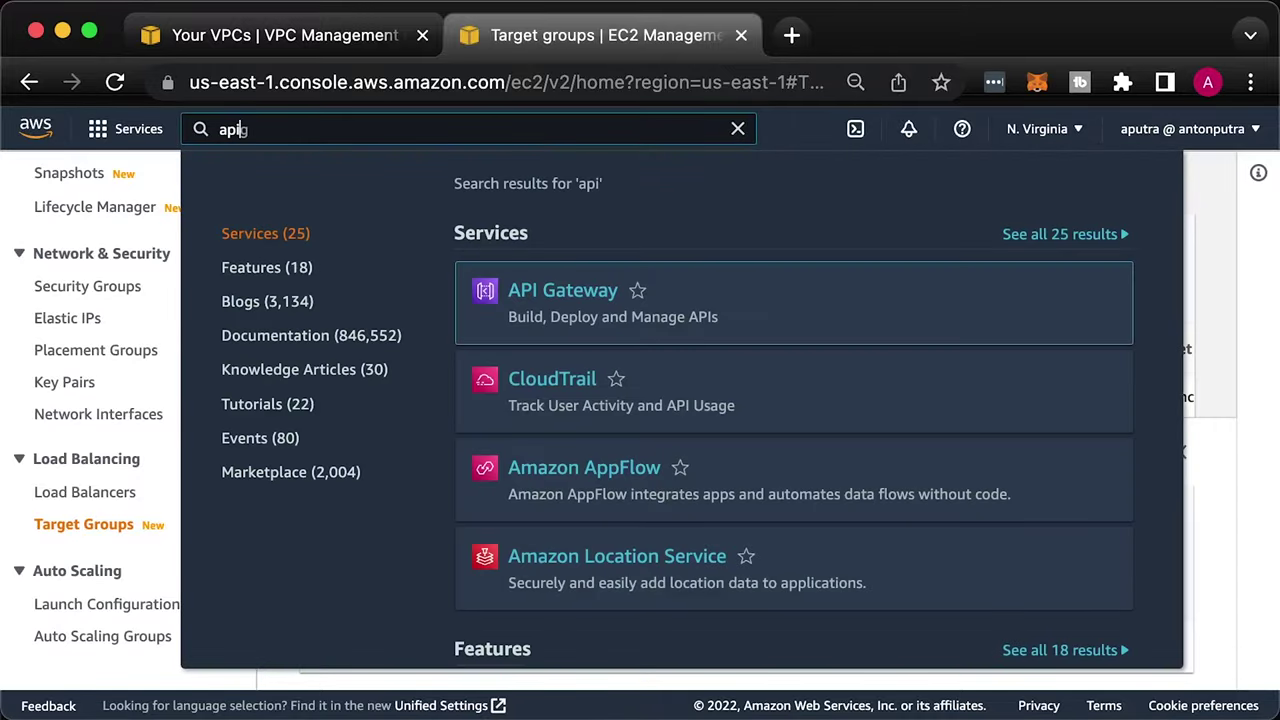
{"action": "key", "text": "Return"}
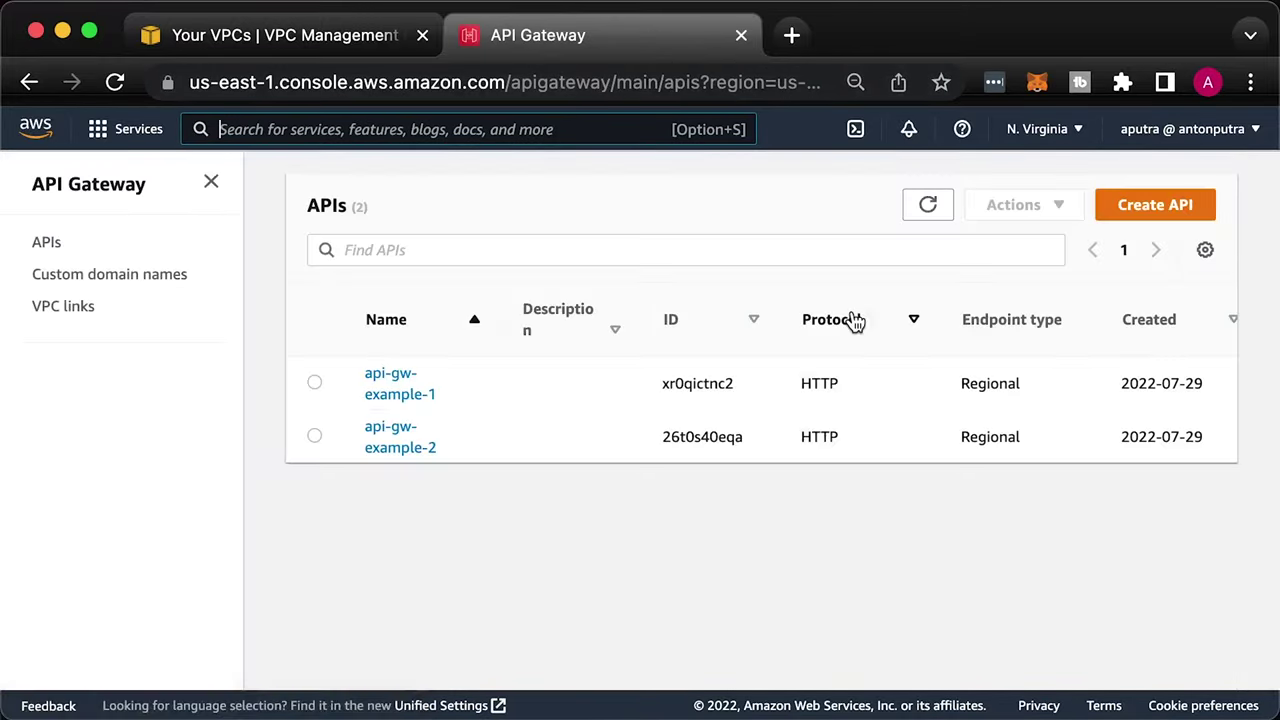
{"action": "left_click", "coordinate": [1186, 214]}
{"action": "left_click", "coordinate": [933, 424]}
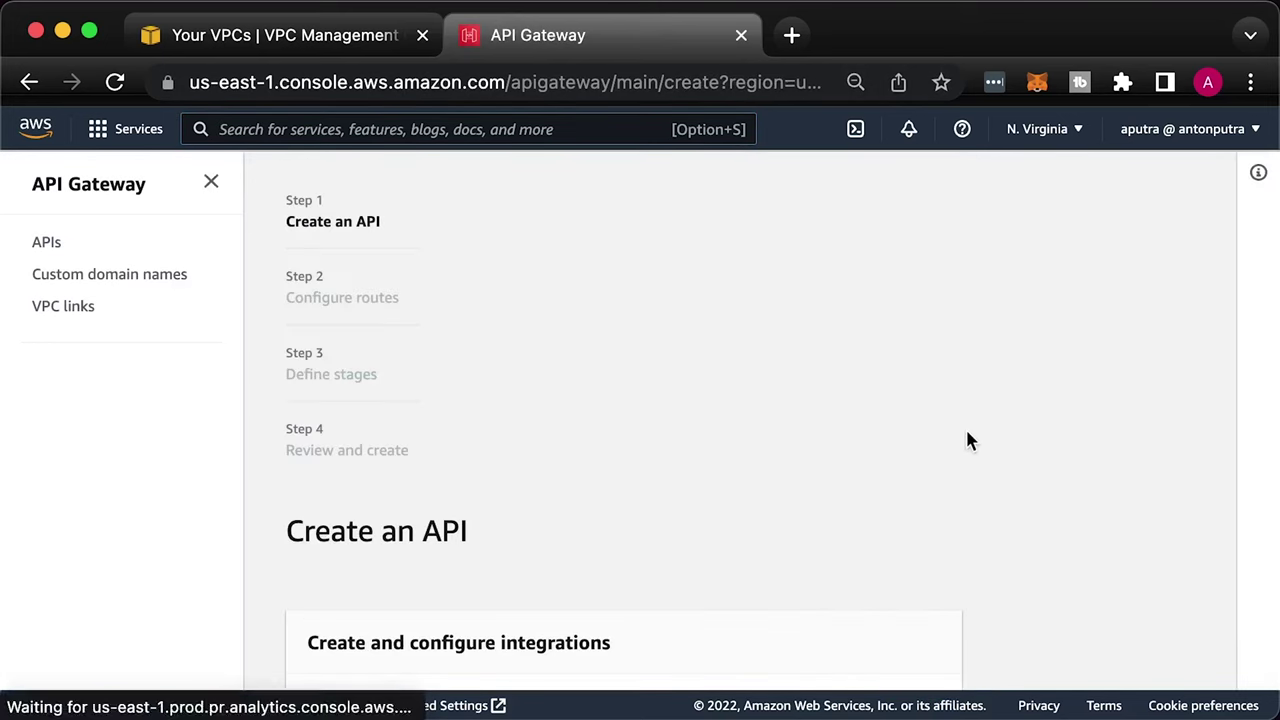
{"action": "left_click", "coordinate": [211, 181]}
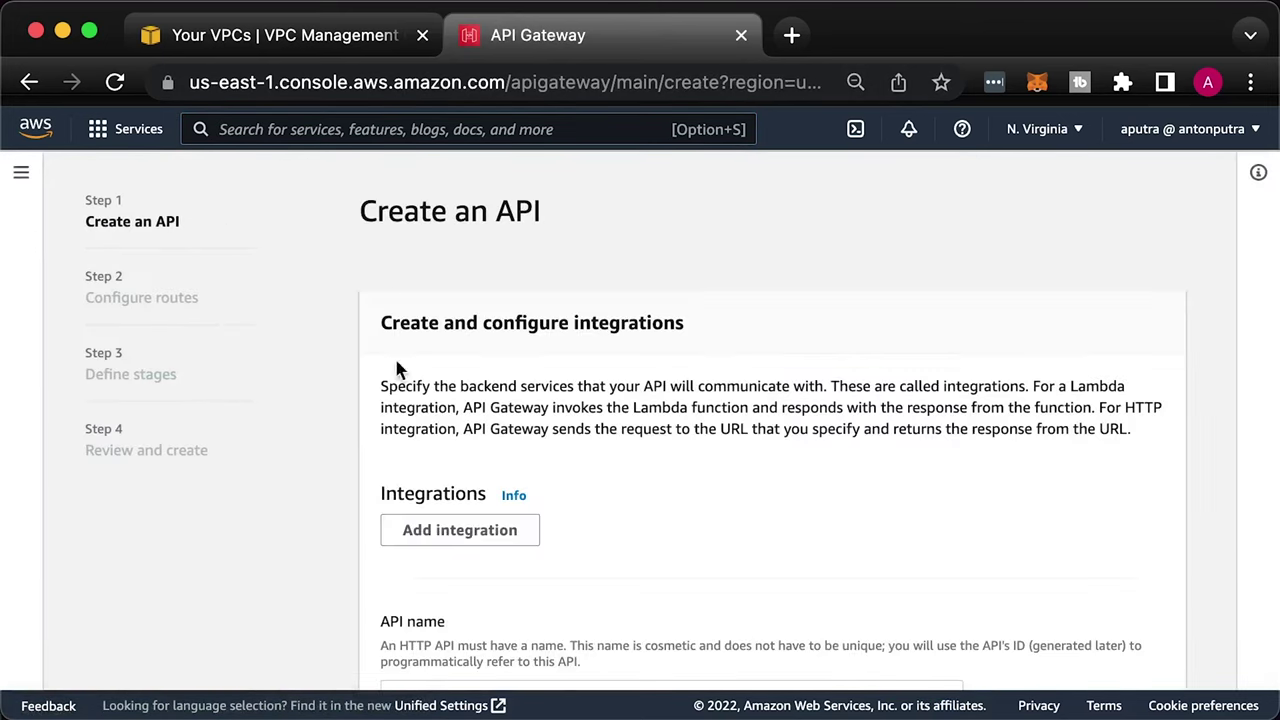
Name the API api-gw-example-3 and continue without integrations or routes to the stage definition
{"action": "scroll", "coordinate": [651, 409], "scroll_direction": "down", "scroll_amount": 3}
{"action": "left_click", "coordinate": [514, 598]}
{"action": "type", "text": "api-gw-example-3"}
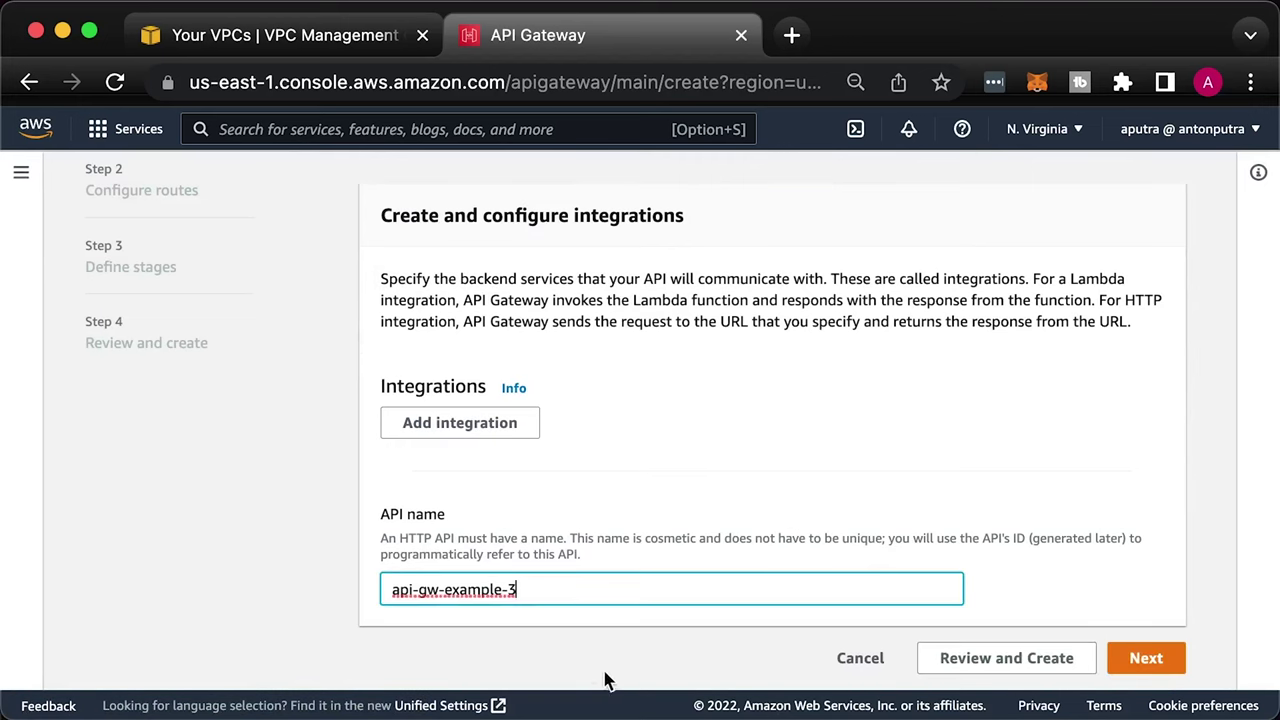
{"action": "left_click", "coordinate": [1146, 658]}
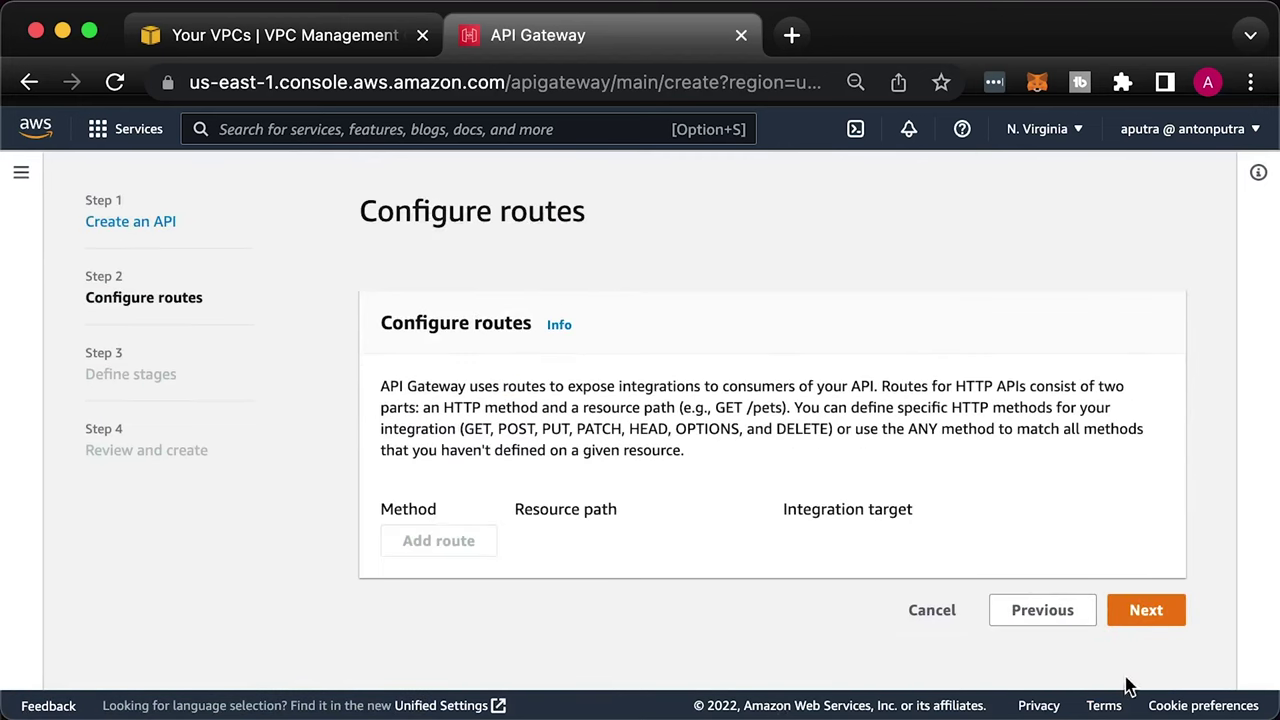
{"action": "left_click", "coordinate": [1152, 610]}
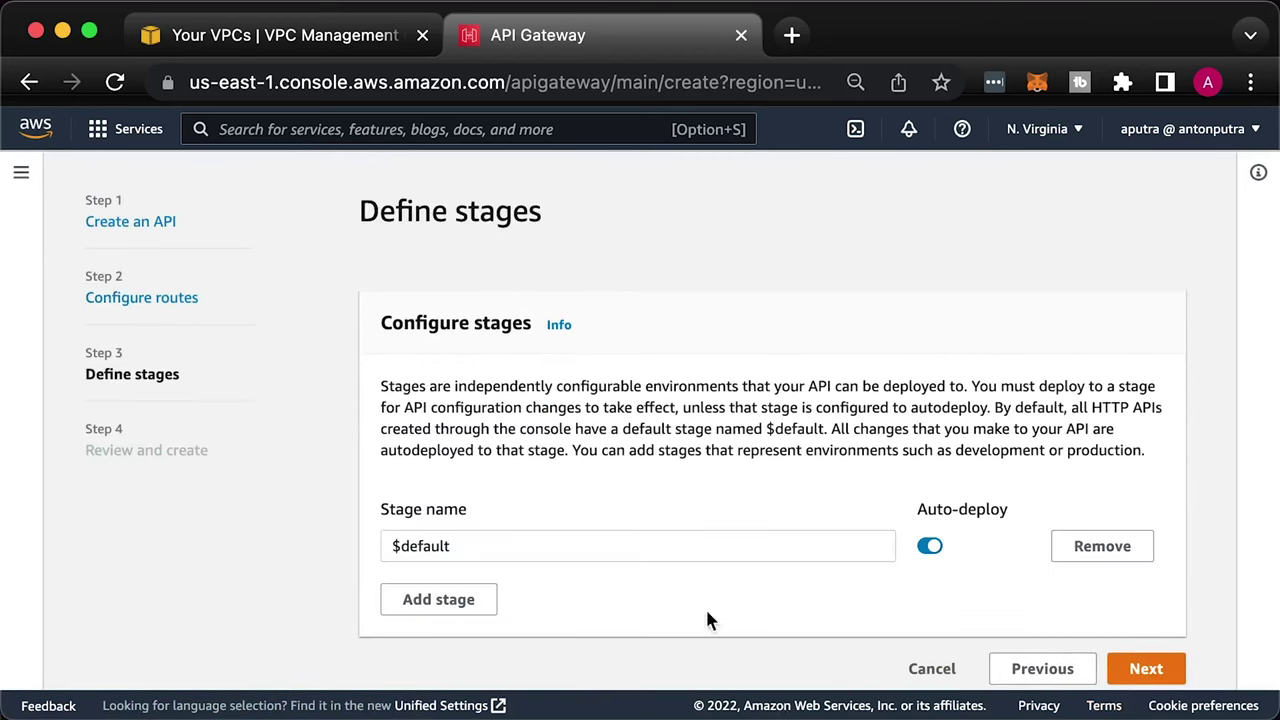
Name the stage dev with auto-deploy on, then review and create the API
{"action": "triple_click", "coordinate": [531, 560]}
{"action": "type", "text": "dev"}
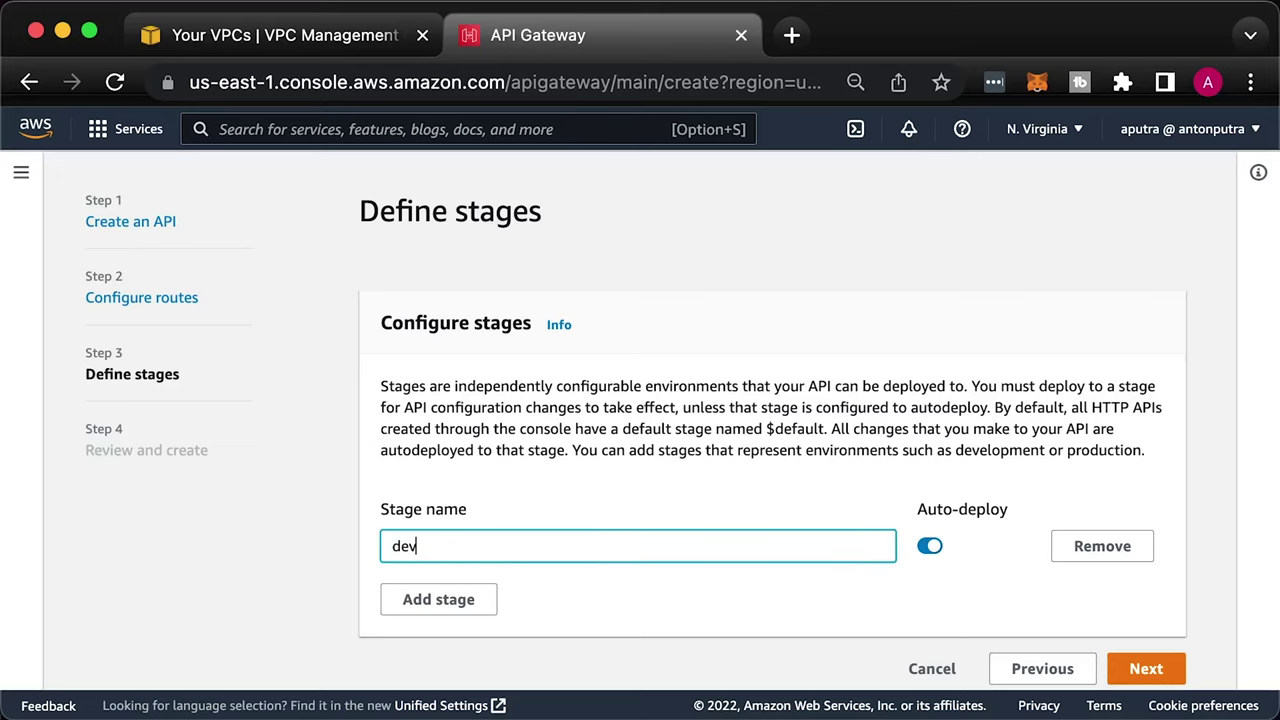
{"action": "left_click", "coordinate": [1143, 667]}
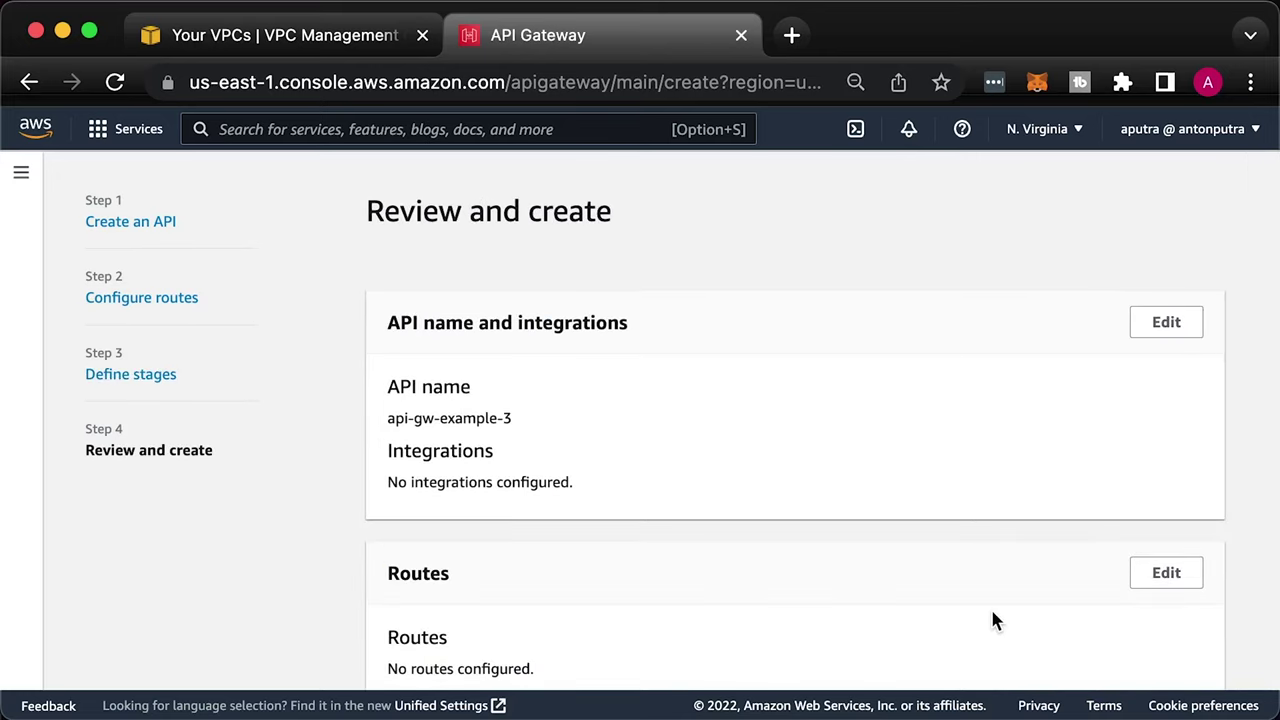
{"action": "scroll", "coordinate": [993, 618], "scroll_direction": "down", "scroll_amount": 5}
{"action": "left_click", "coordinate": [1176, 658]}
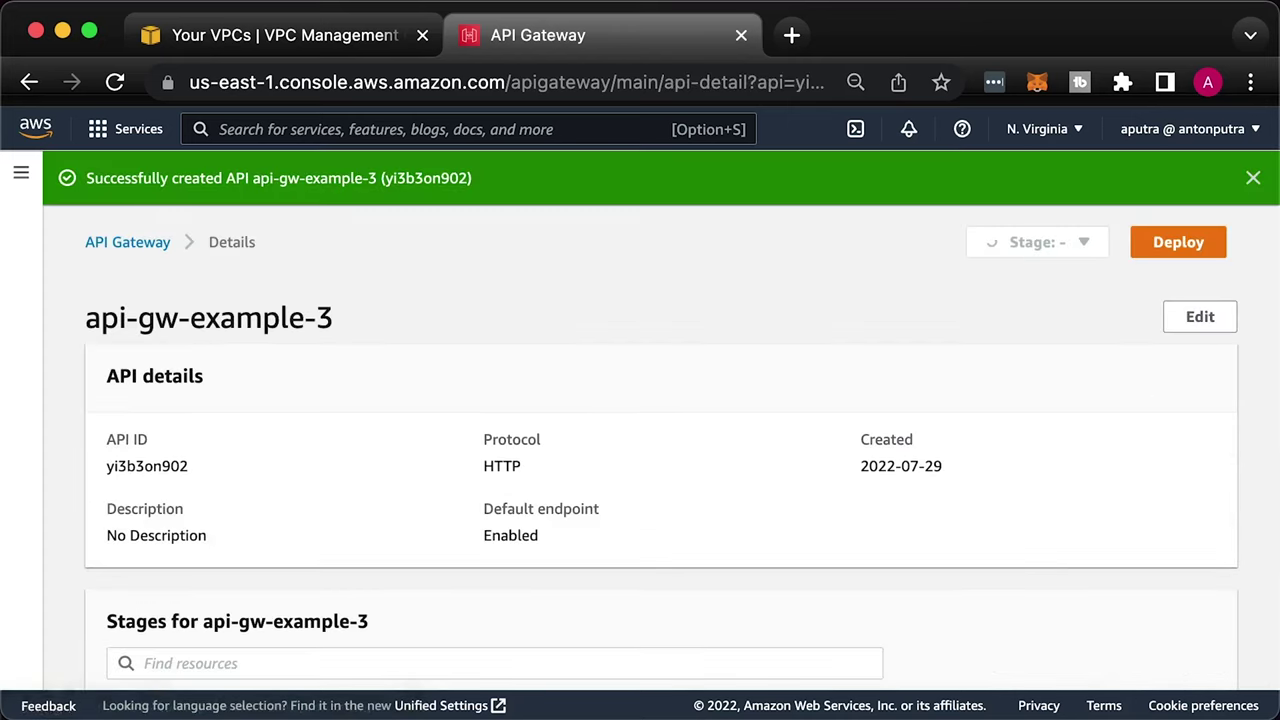
Start a new VPC link for HTTP APIs named my-app-example-3 in the main VPC
{"action": "left_click", "coordinate": [140, 245]}
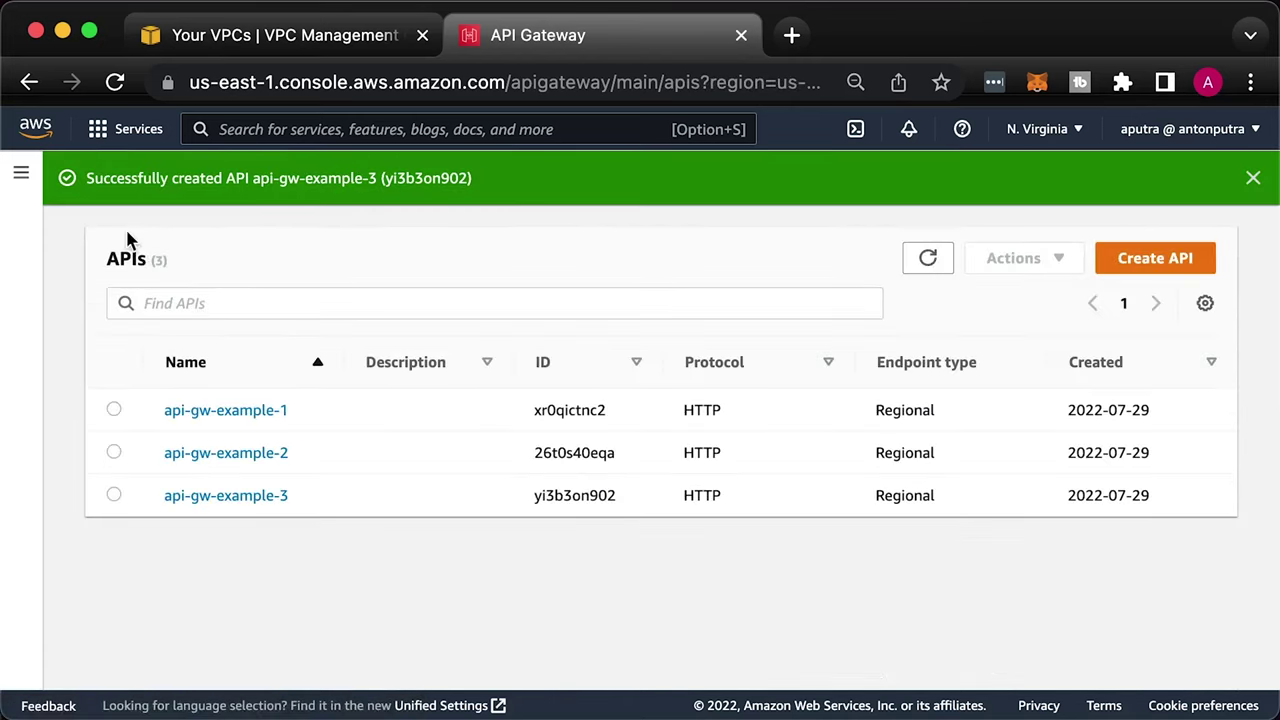
{"action": "left_click", "coordinate": [22, 176]}
{"action": "left_click", "coordinate": [64, 310]}
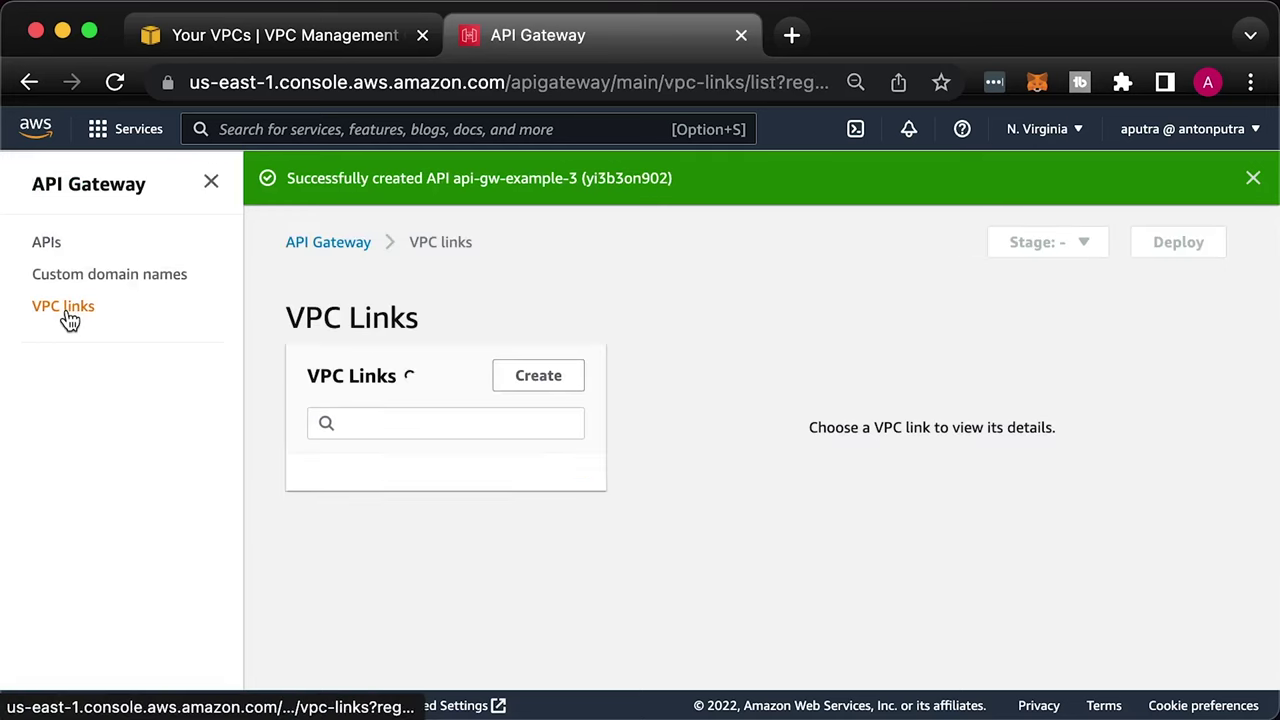
{"action": "left_click", "coordinate": [549, 390]}
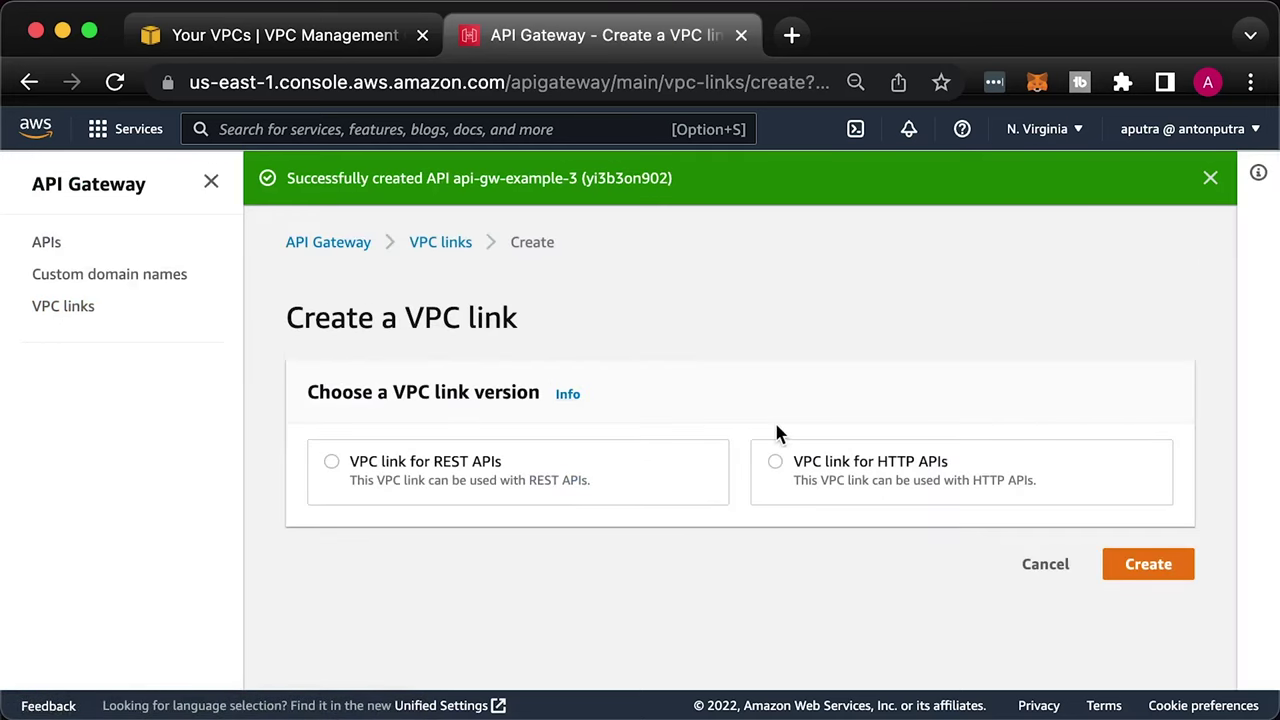
{"action": "left_click", "coordinate": [776, 465]}
{"action": "scroll", "coordinate": [790, 565], "scroll_direction": "down", "scroll_amount": 3}
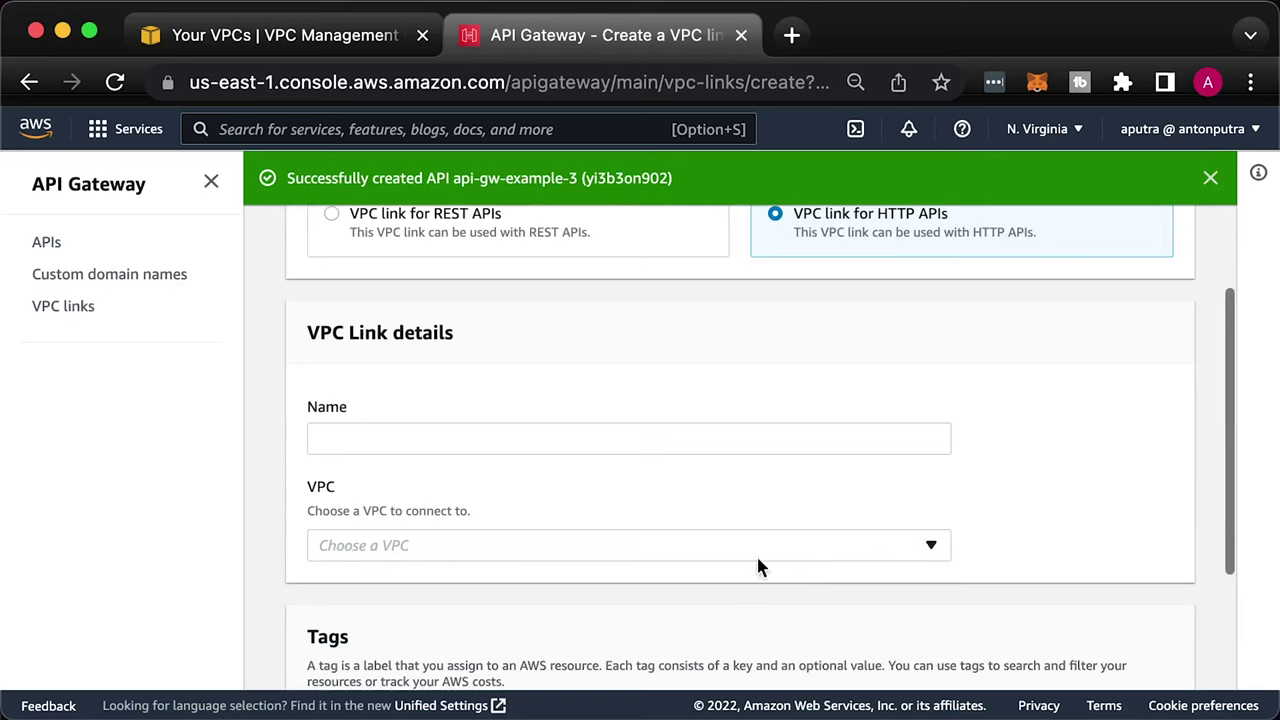
{"action": "left_click", "coordinate": [447, 446]}
{"action": "type", "text": "my-app-example-3"}
{"action": "left_click", "coordinate": [413, 545]}
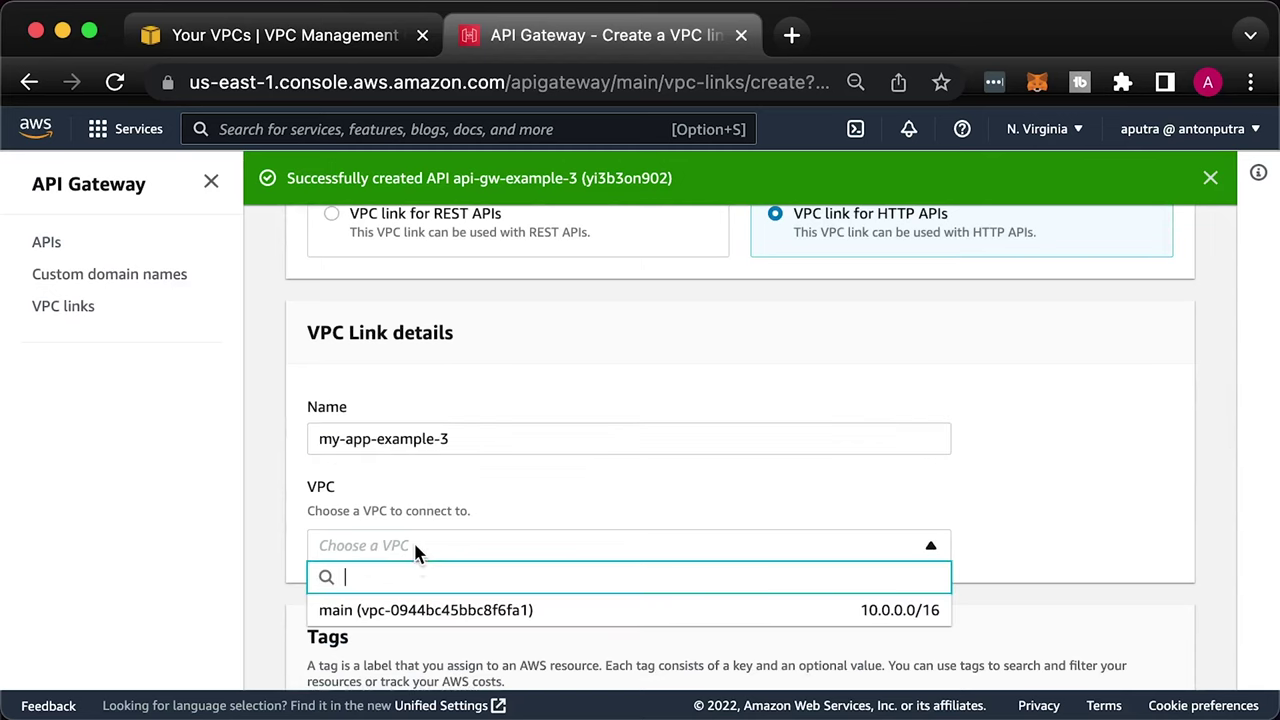
{"action": "left_click", "coordinate": [357, 608]}
Include the private-us-east-1a and private-us-east-1b subnets and the my-app-example-3 security group, then create the VPC link
{"action": "scroll", "coordinate": [277, 567], "scroll_direction": "down", "scroll_amount": 5}
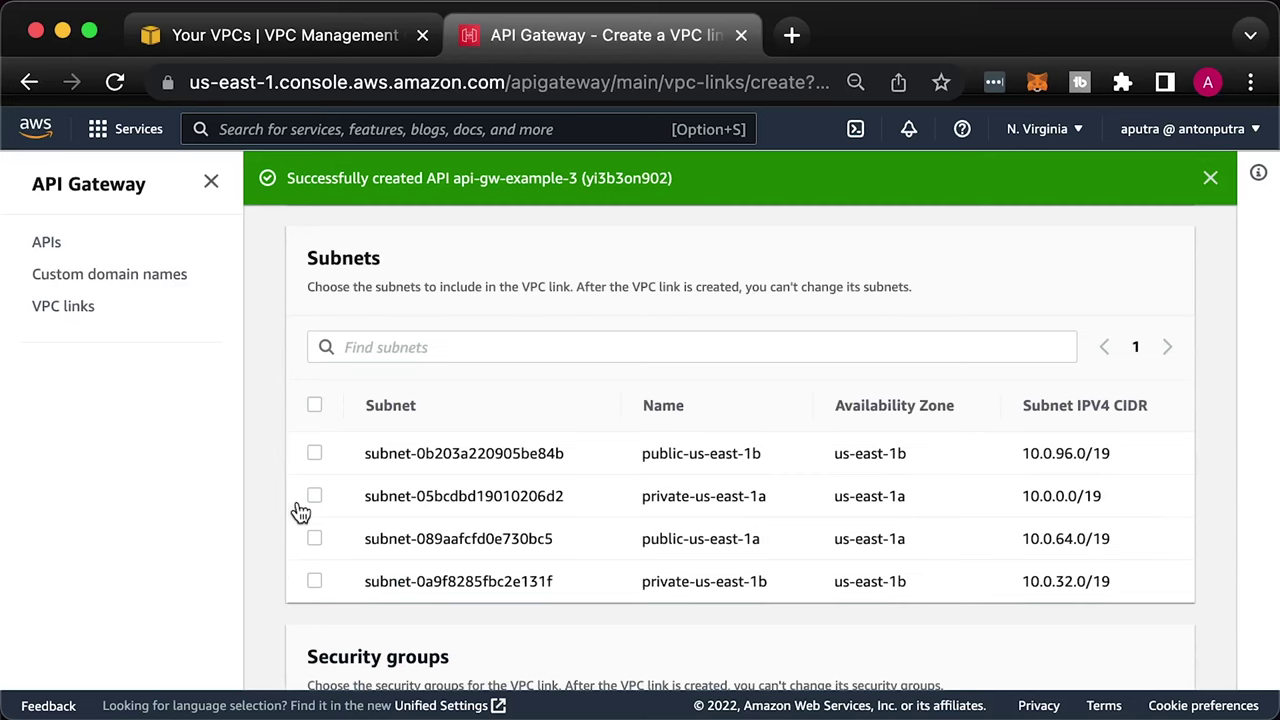
{"action": "left_click", "coordinate": [314, 496]}
{"action": "left_click", "coordinate": [316, 583]}
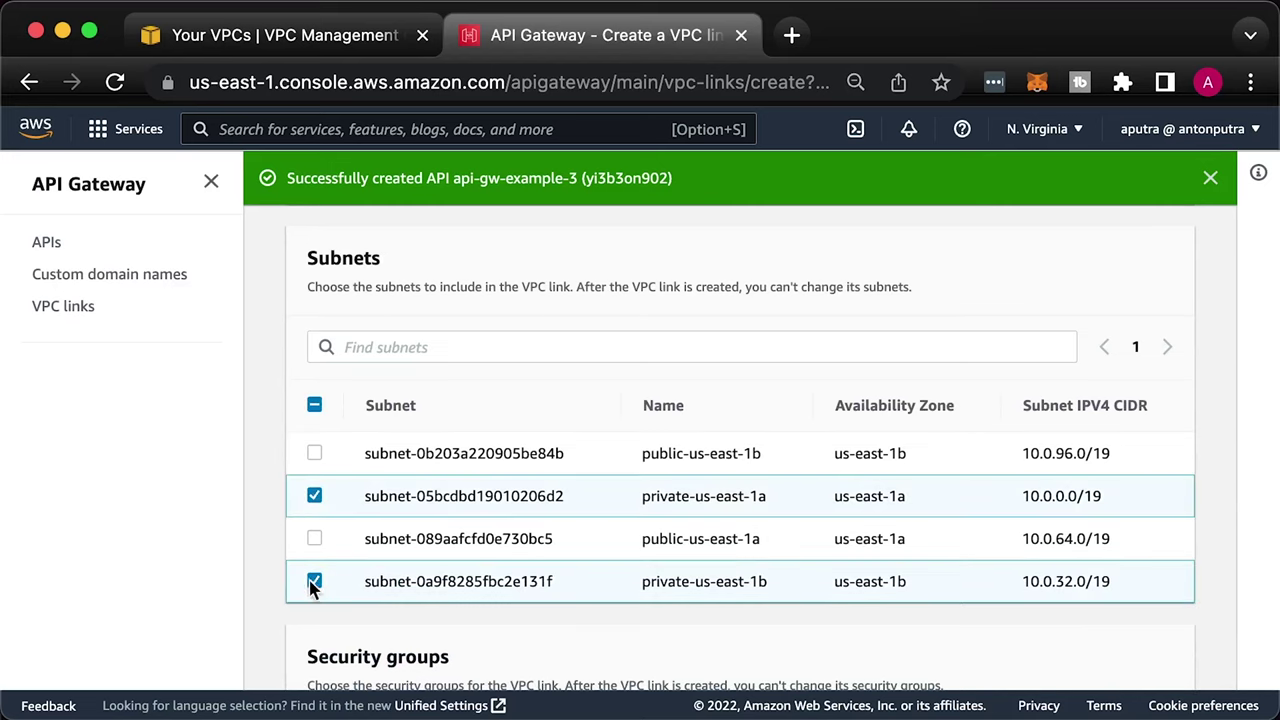
{"action": "scroll", "coordinate": [281, 575], "scroll_direction": "down", "scroll_amount": 5}
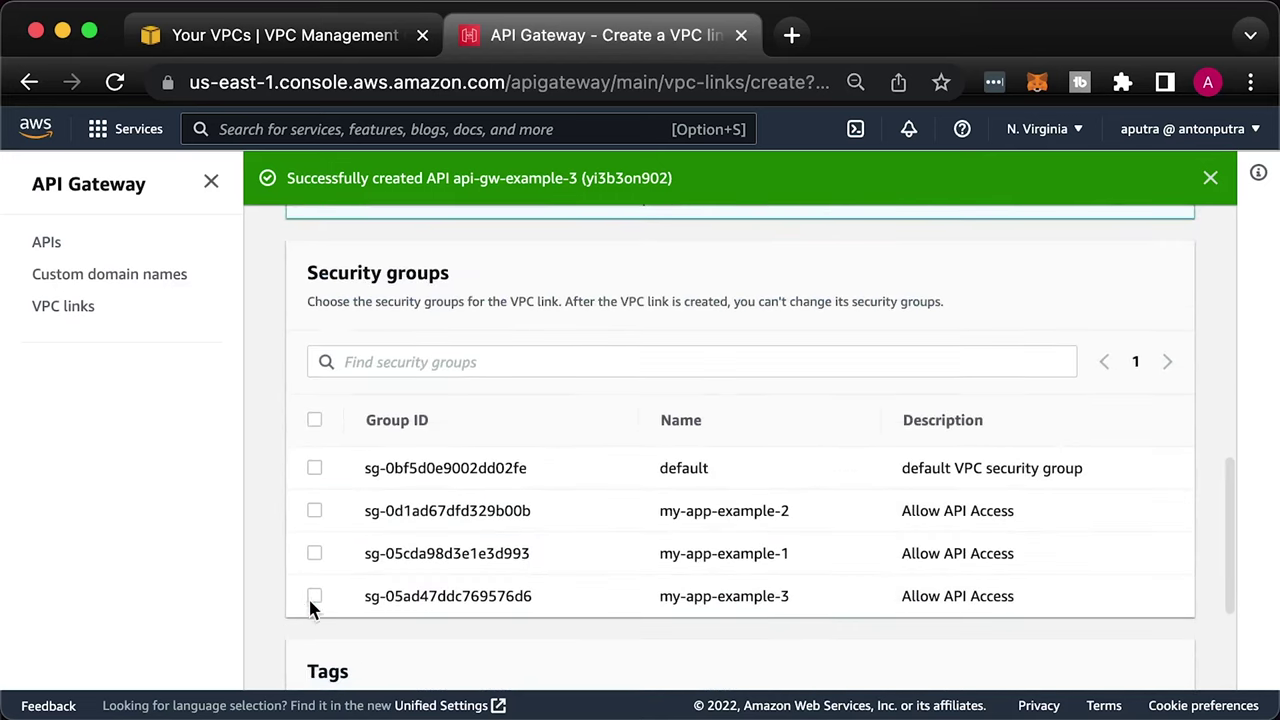
{"action": "left_click", "coordinate": [313, 595]}
{"action": "scroll", "coordinate": [278, 597], "scroll_direction": "down", "scroll_amount": 3}
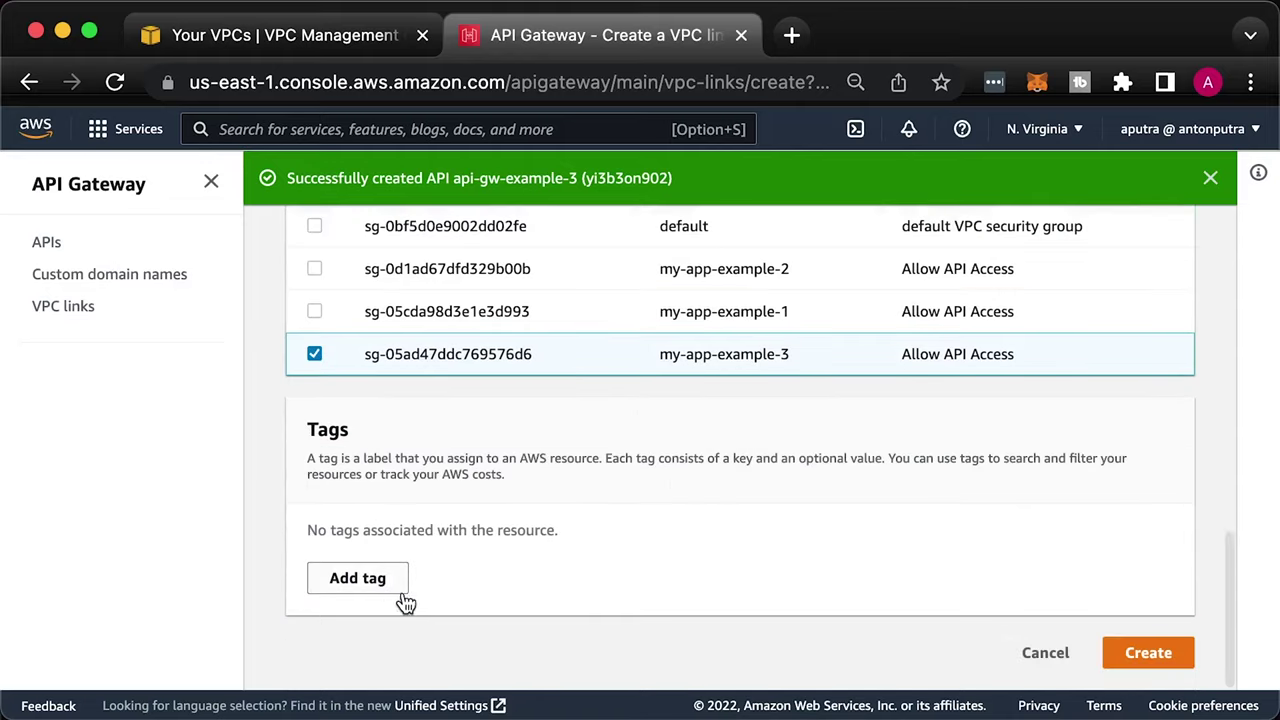
{"action": "left_click", "coordinate": [1122, 654]}
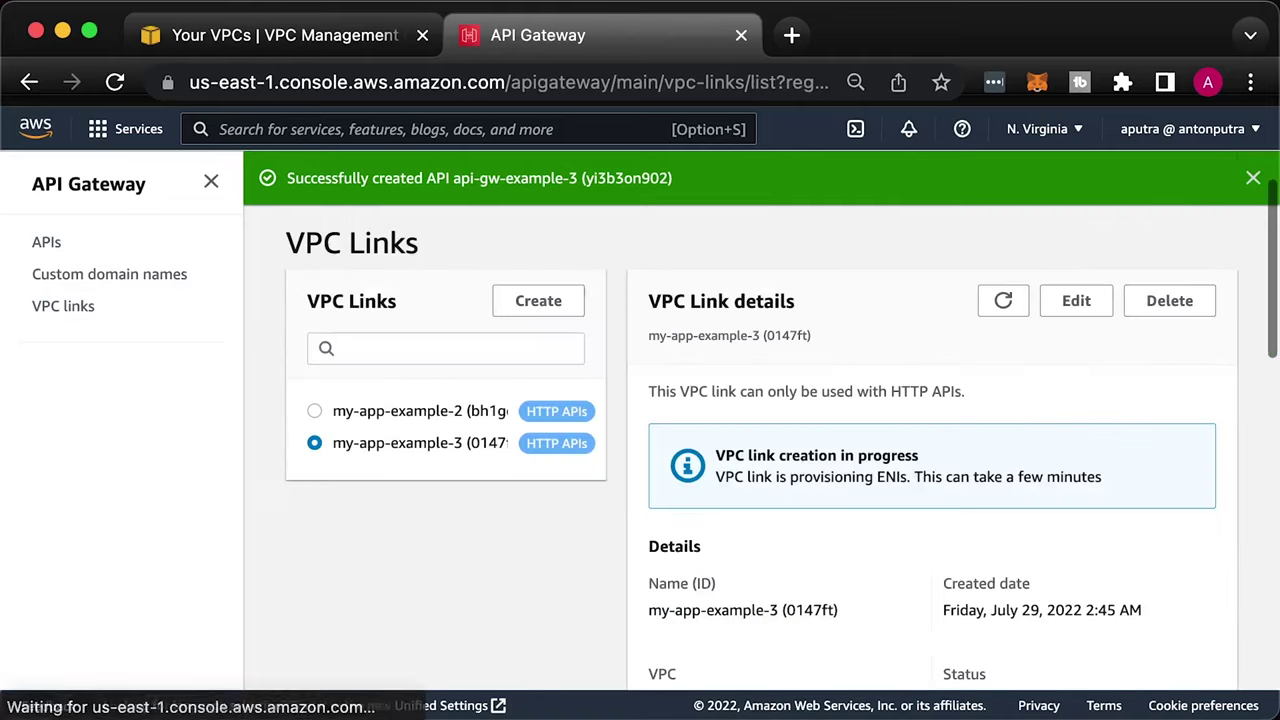
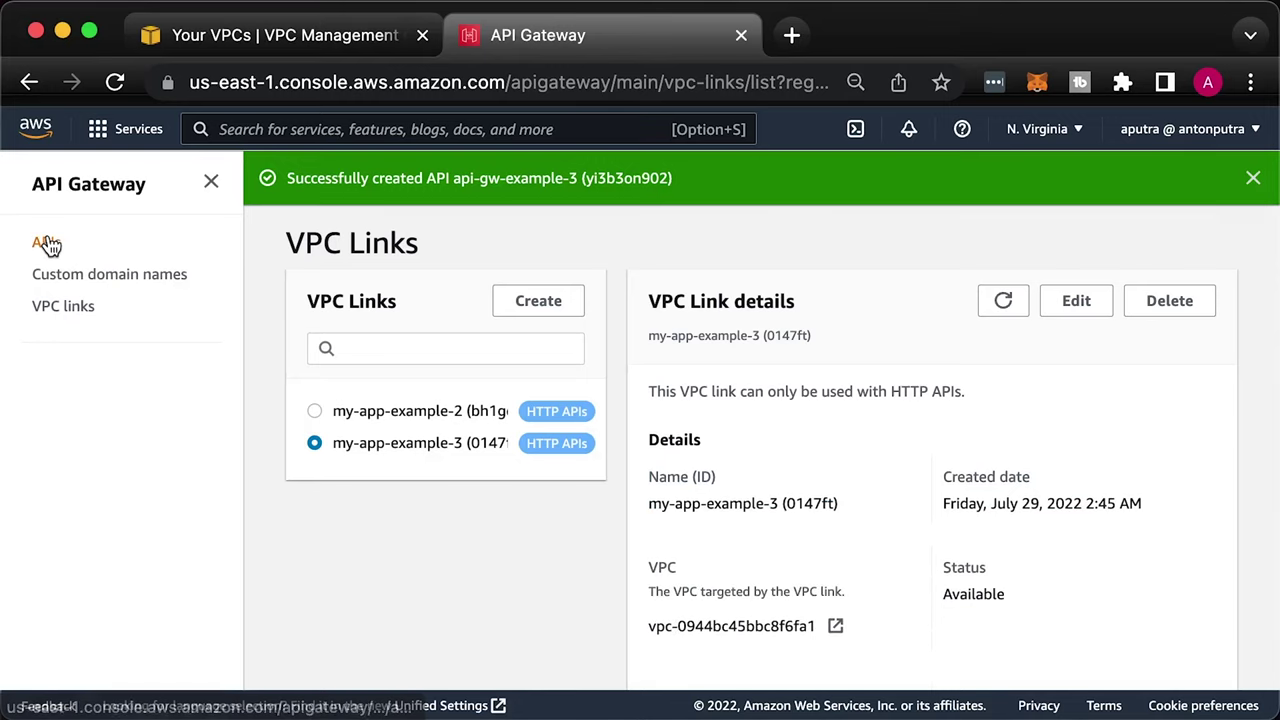
Open the api-gw-example-3 API and create a route for ANY method with path /{proxy+}
{"action": "left_click", "coordinate": [47, 243]}
{"action": "left_click", "coordinate": [390, 548]}
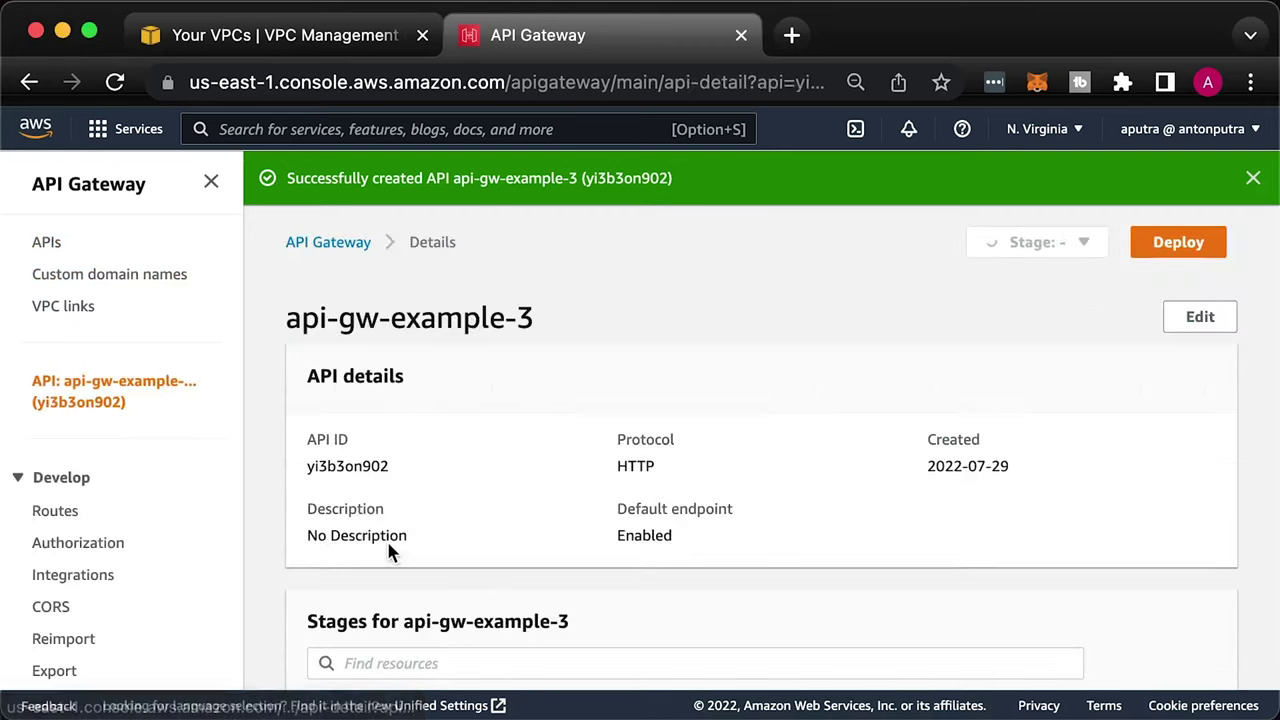
{"action": "left_click", "coordinate": [56, 514]}
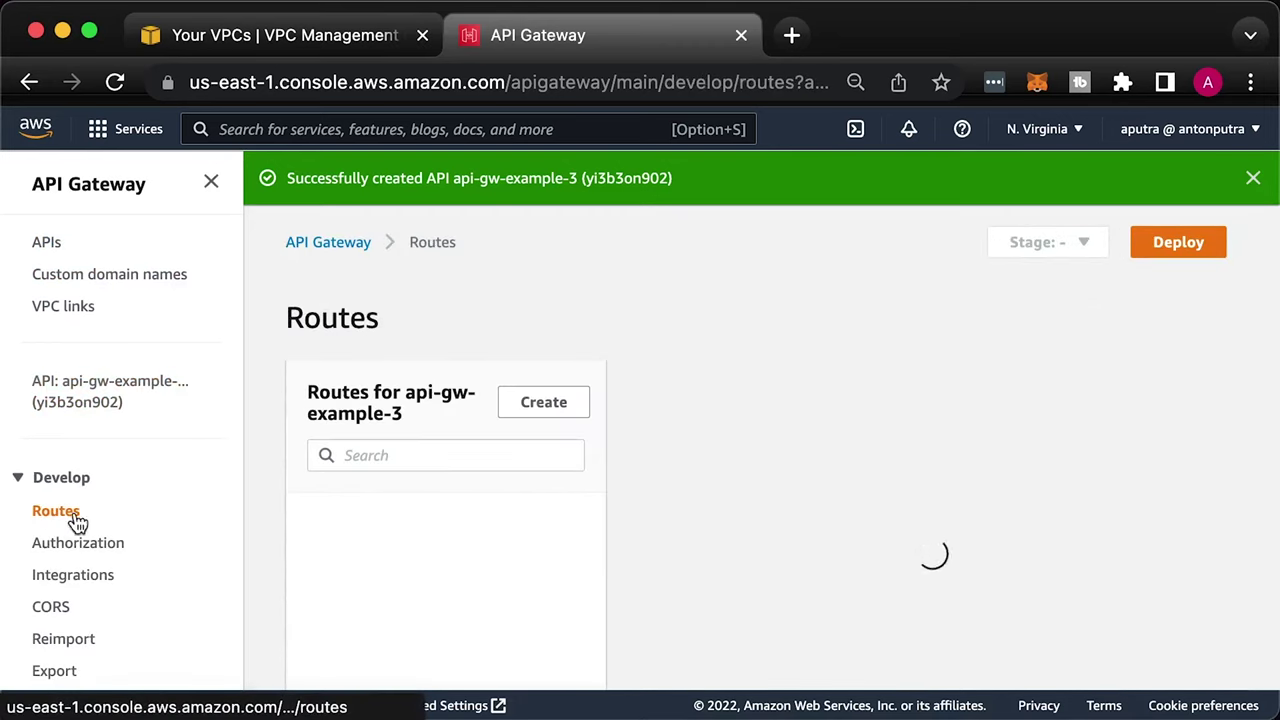
{"action": "left_click", "coordinate": [580, 397]}
{"action": "left_click", "coordinate": [548, 497]}
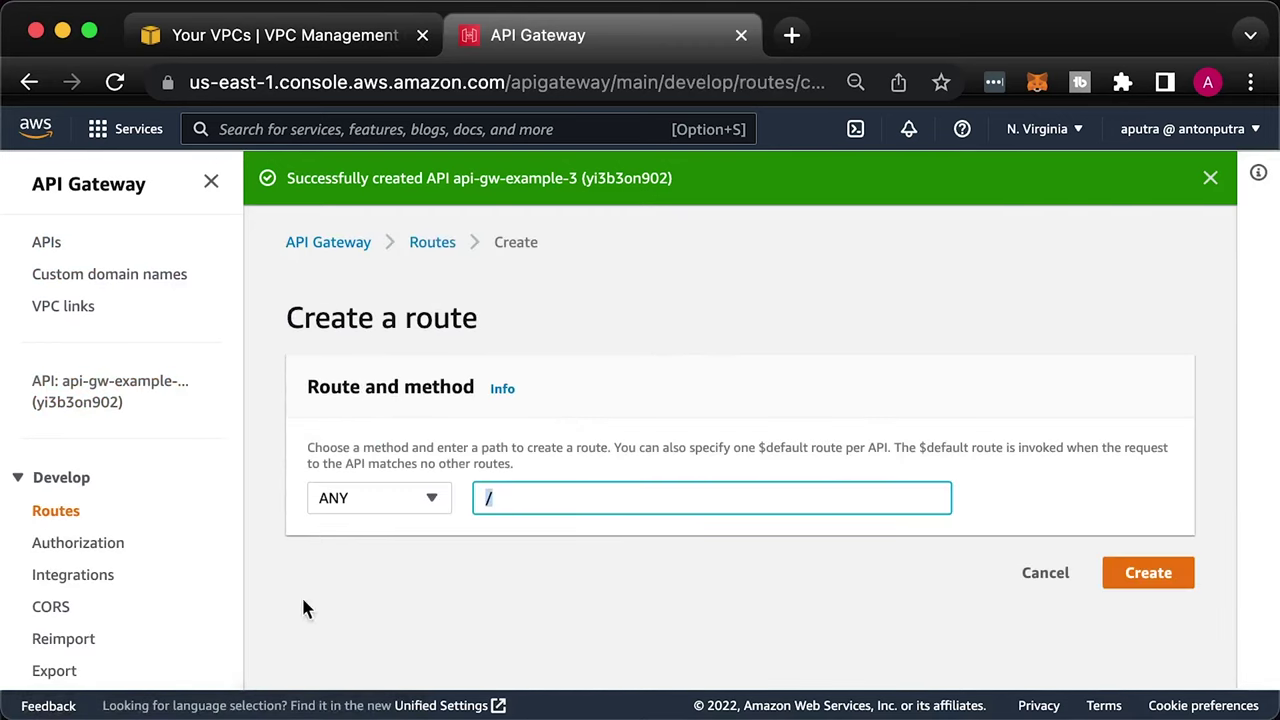
{"action": "type", "text": "/{proxy+}"}
{"action": "left_click", "coordinate": [1167, 574]}
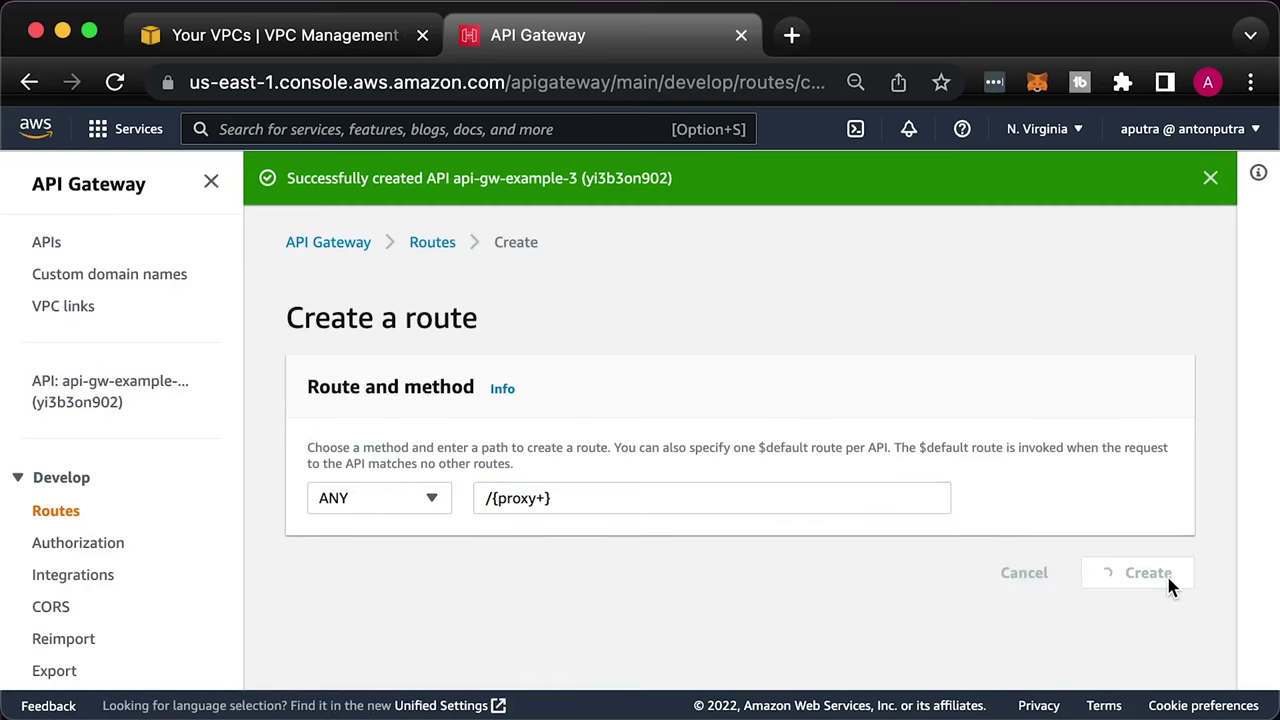
Start a new integration for the ANY /{proxy+} route with Private resource as the integration type
{"action": "left_click", "coordinate": [91, 586]}
{"action": "left_click", "coordinate": [392, 610]}
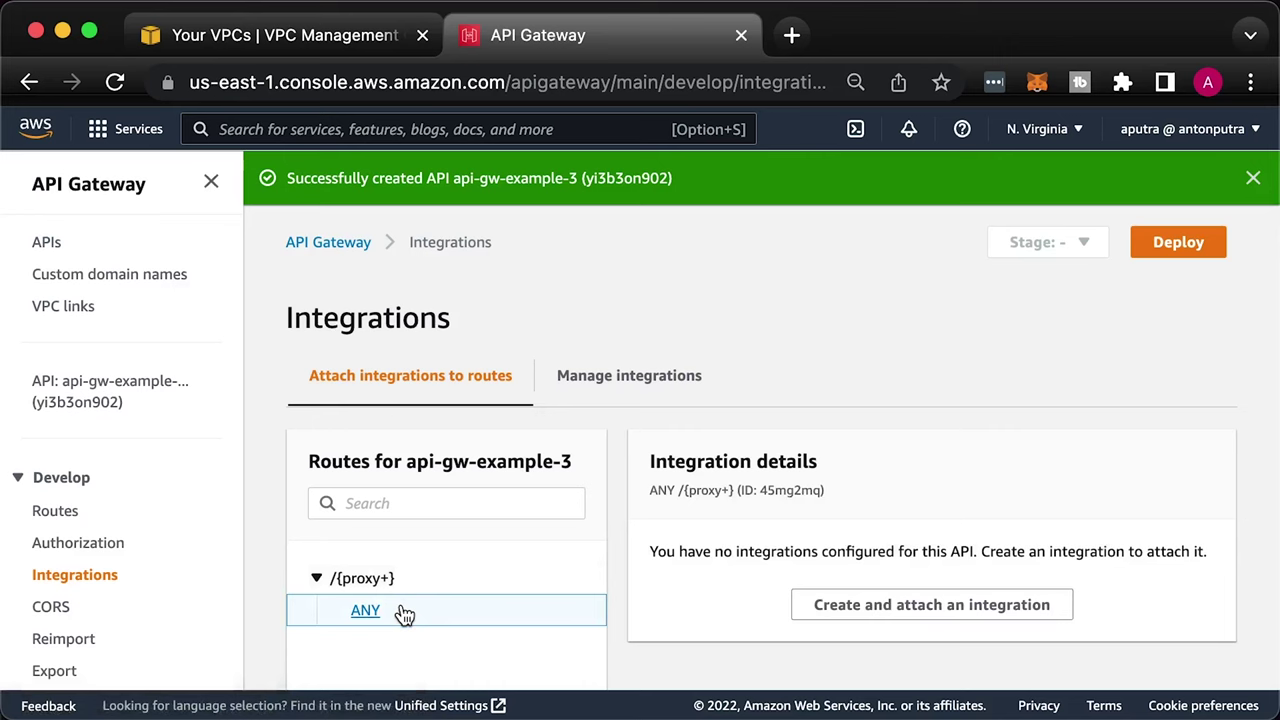
{"action": "left_click", "coordinate": [838, 610]}
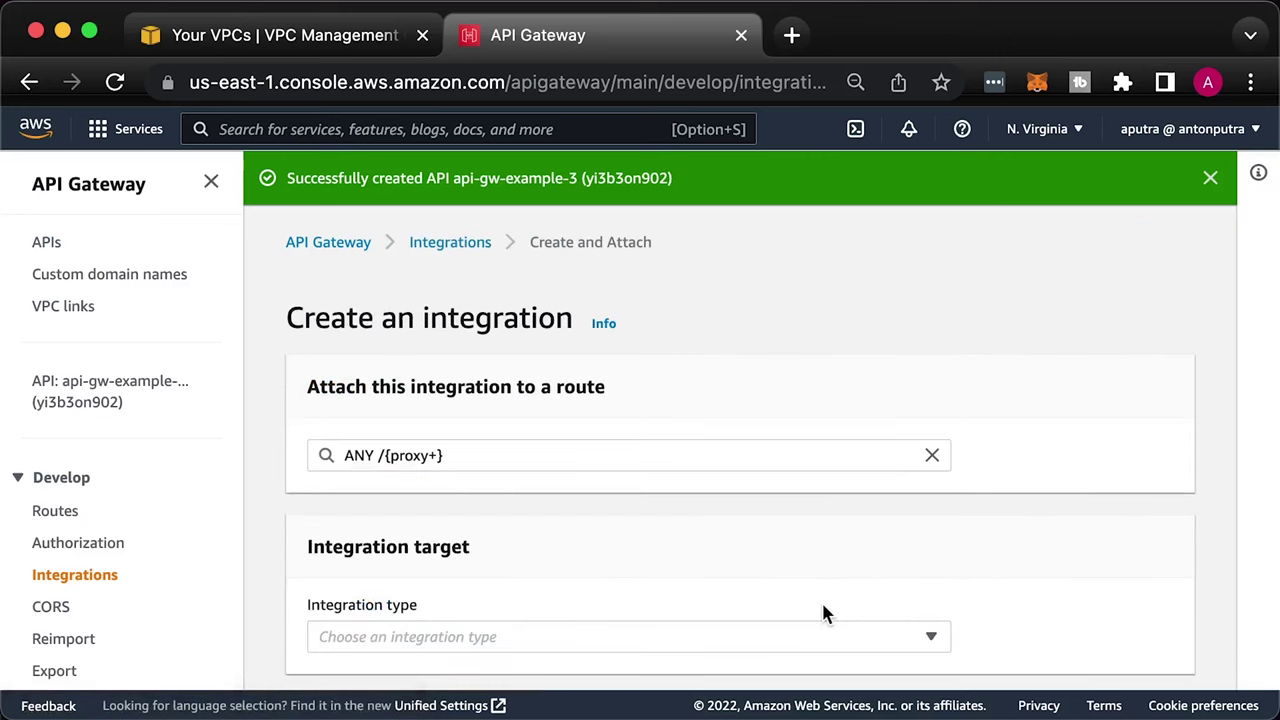
{"action": "scroll", "coordinate": [588, 569], "scroll_direction": "down", "scroll_amount": 1}
{"action": "left_click", "coordinate": [590, 574]}
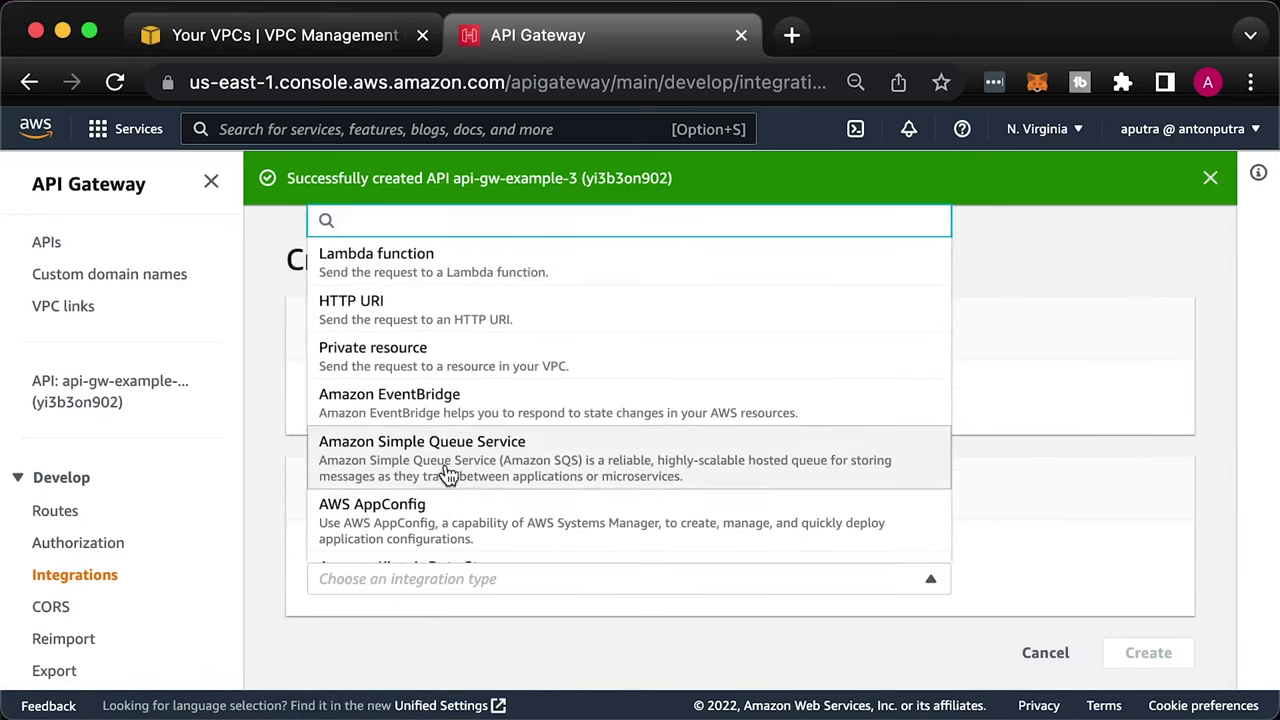
{"action": "left_click", "coordinate": [388, 368]}
Select the integration target manually as ALB/NLB, using load balancer my-app-example-3 and listener TCP 8080
{"action": "scroll", "coordinate": [300, 500], "scroll_direction": "down", "scroll_amount": 5}
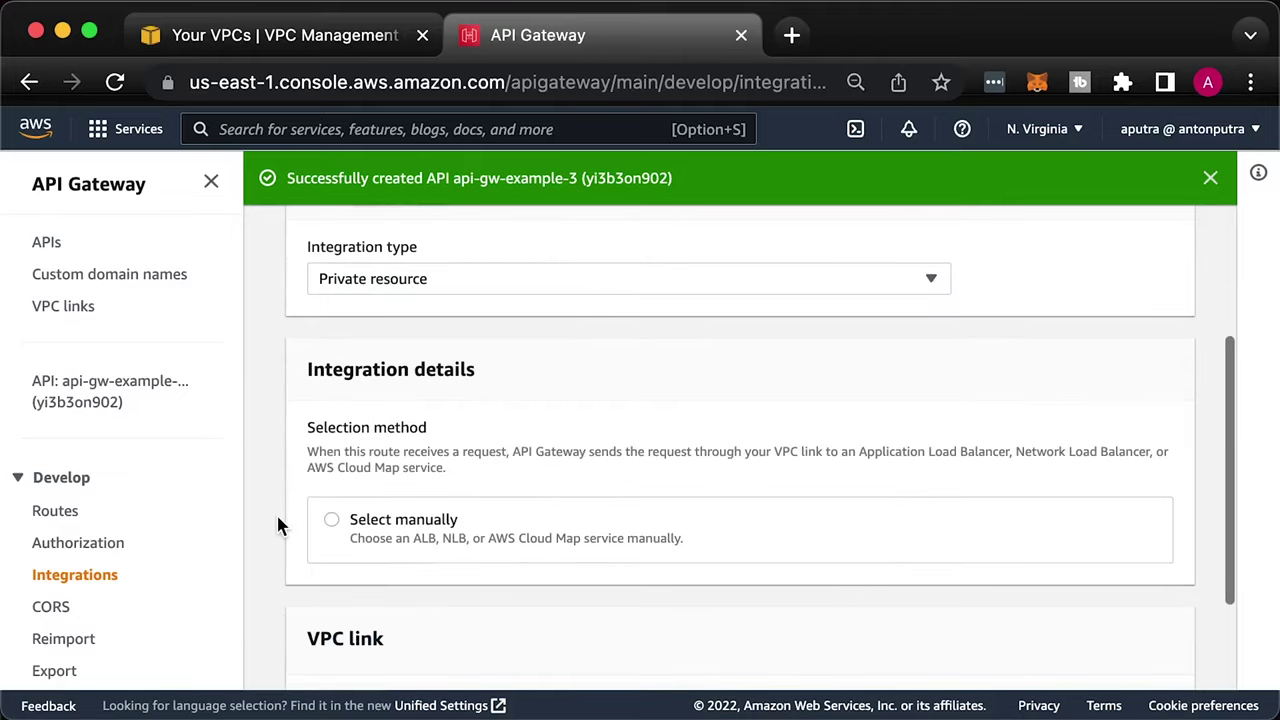
{"action": "left_click", "coordinate": [331, 521]}
{"action": "scroll", "coordinate": [277, 555], "scroll_direction": "down", "scroll_amount": 4}
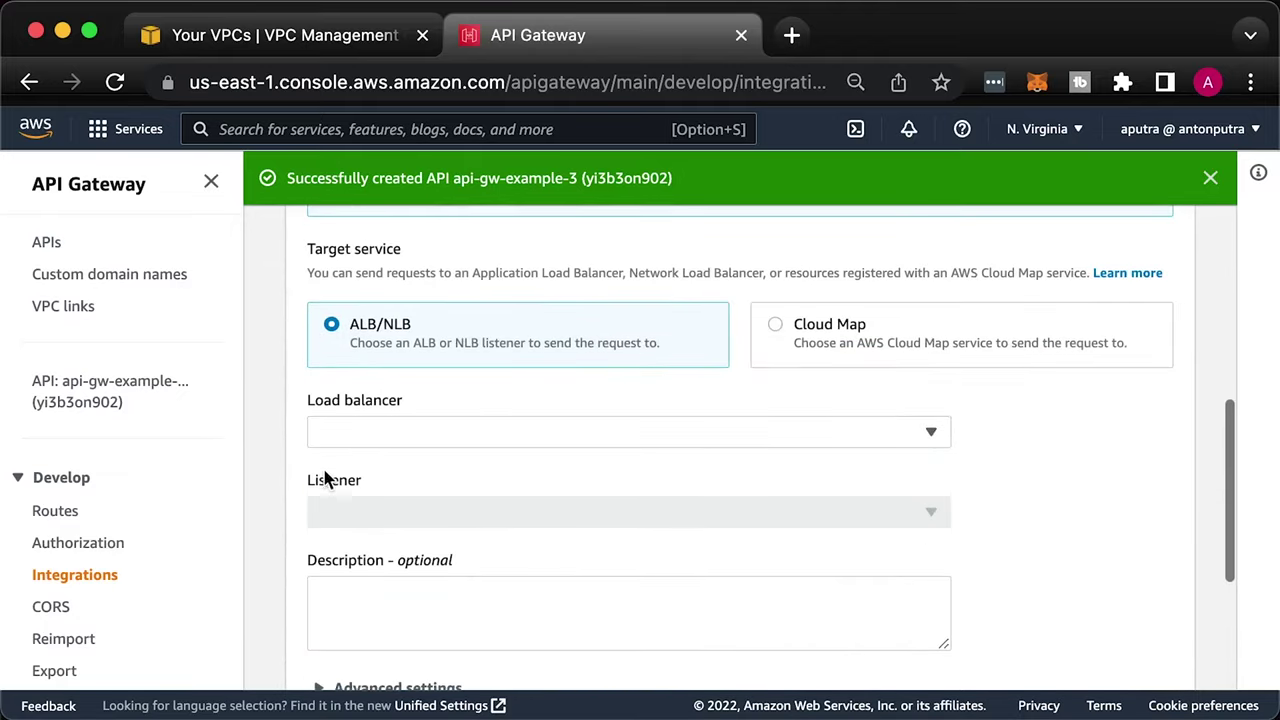
{"action": "left_click", "coordinate": [336, 436]}
{"action": "left_click", "coordinate": [392, 472]}
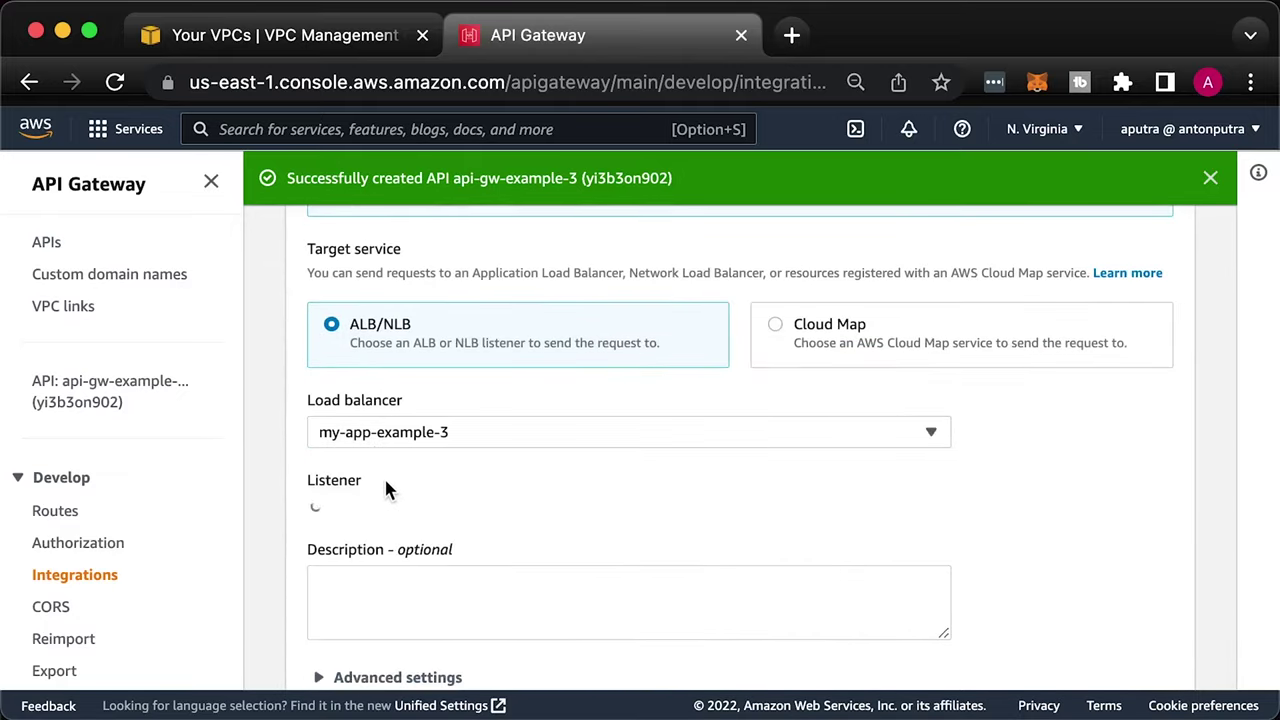
{"action": "left_click", "coordinate": [372, 505]}
{"action": "left_click", "coordinate": [376, 546]}
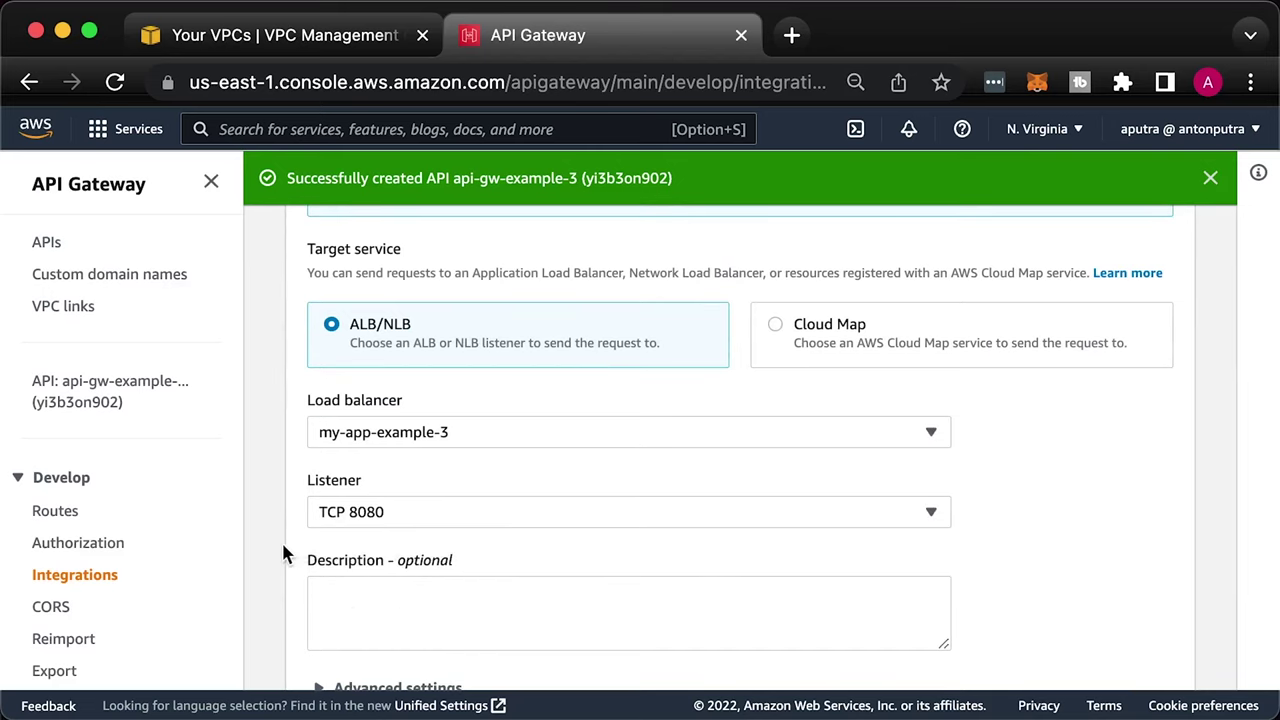
Assign the my-app-example-3 VPC link to the integration and create it
{"action": "scroll", "coordinate": [283, 551], "scroll_direction": "down", "scroll_amount": 3}
{"action": "left_click", "coordinate": [389, 577]}
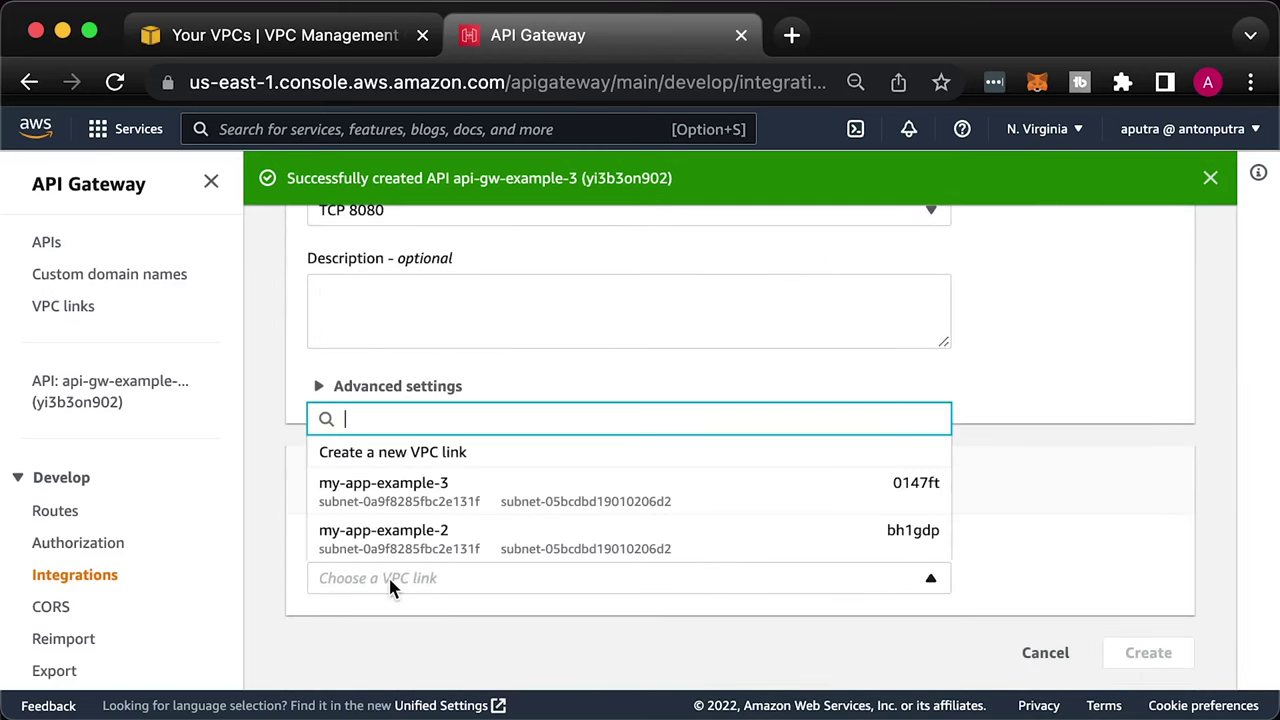
{"action": "left_click", "coordinate": [438, 490]}
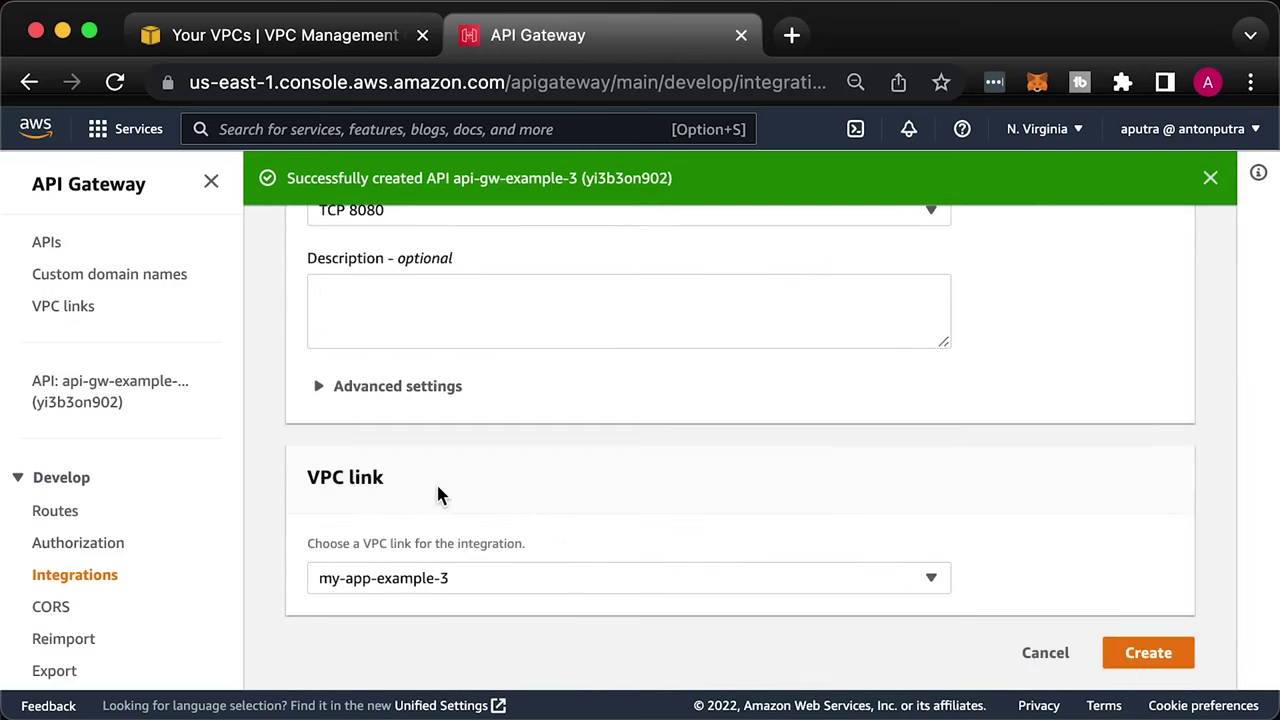
{"action": "left_click", "coordinate": [1158, 660]}
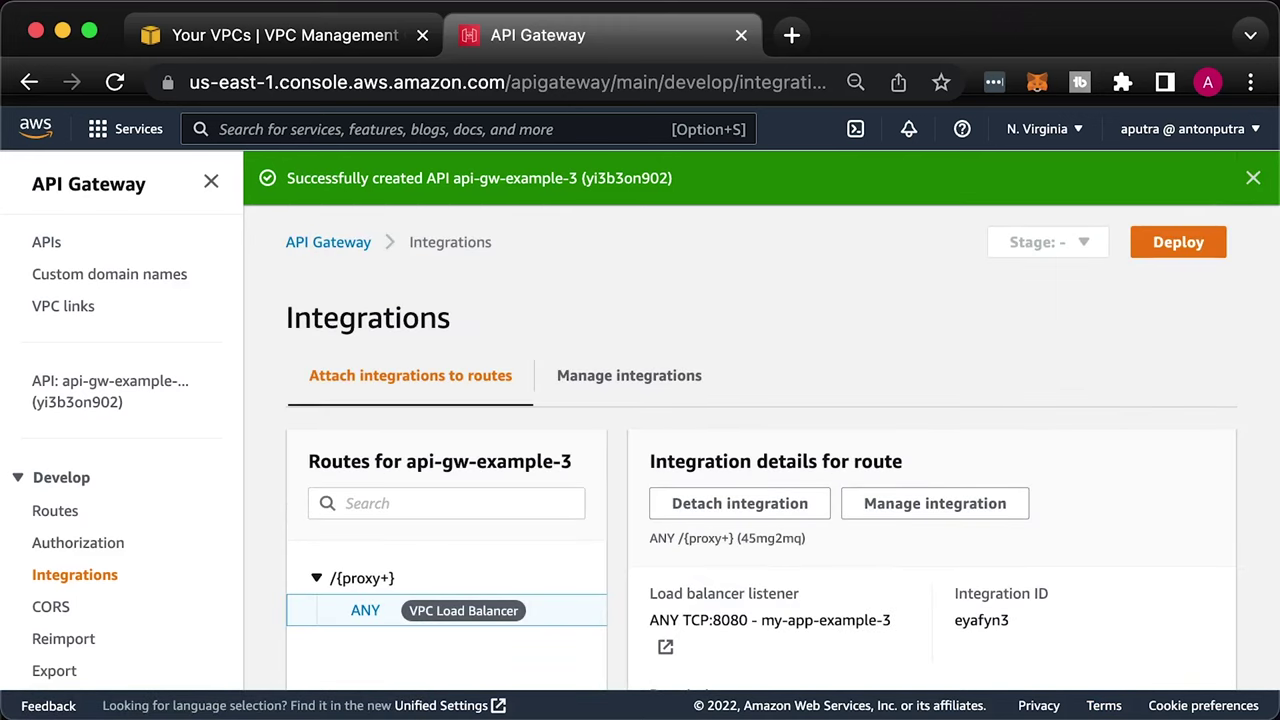
Open AWS Certificate Manager and start a new certificate request
{"action": "left_click", "coordinate": [559, 128]}
{"action": "type", "text": "acm"}
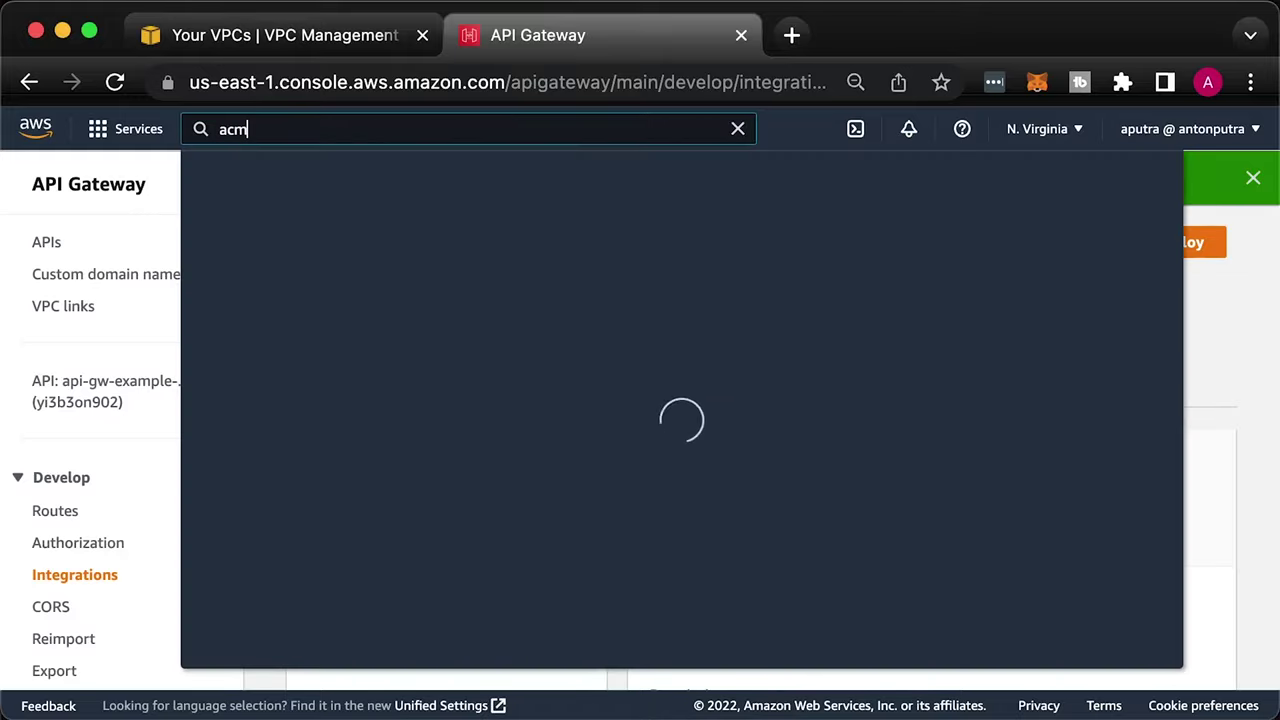
{"action": "key", "text": "Return"}
{"action": "left_click", "coordinate": [542, 142]}
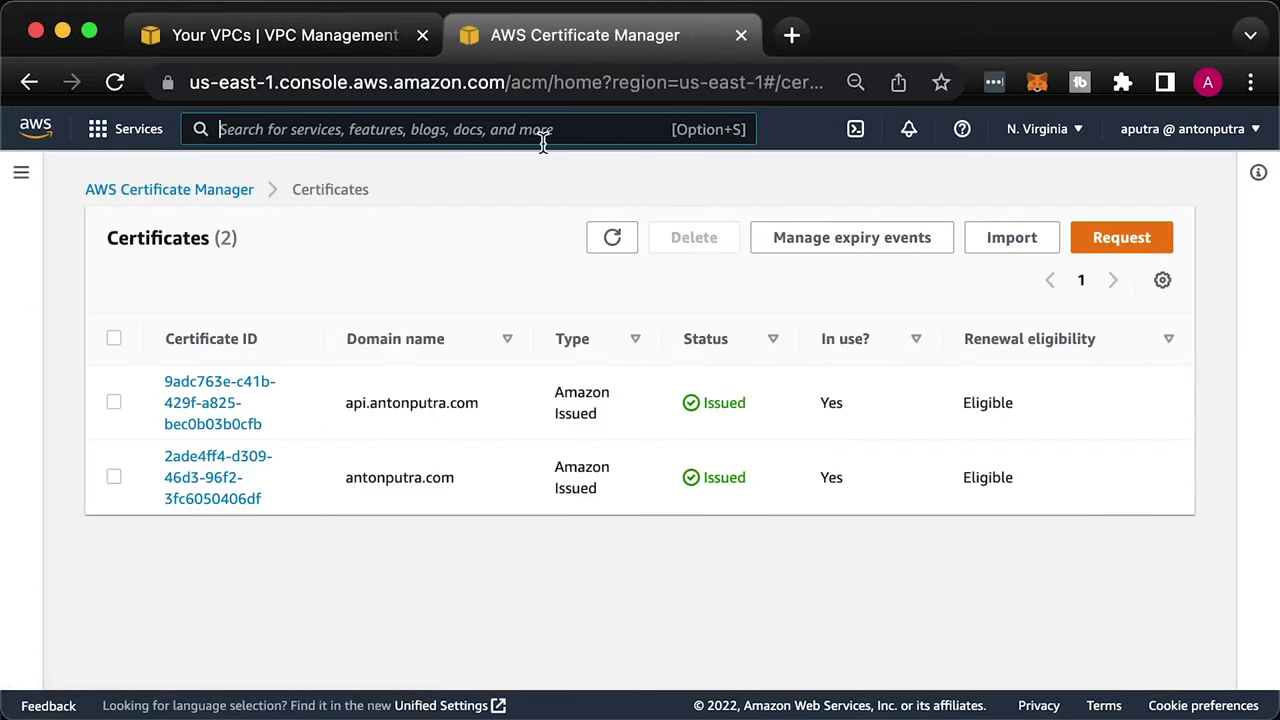
{"action": "left_click", "coordinate": [1121, 237]}
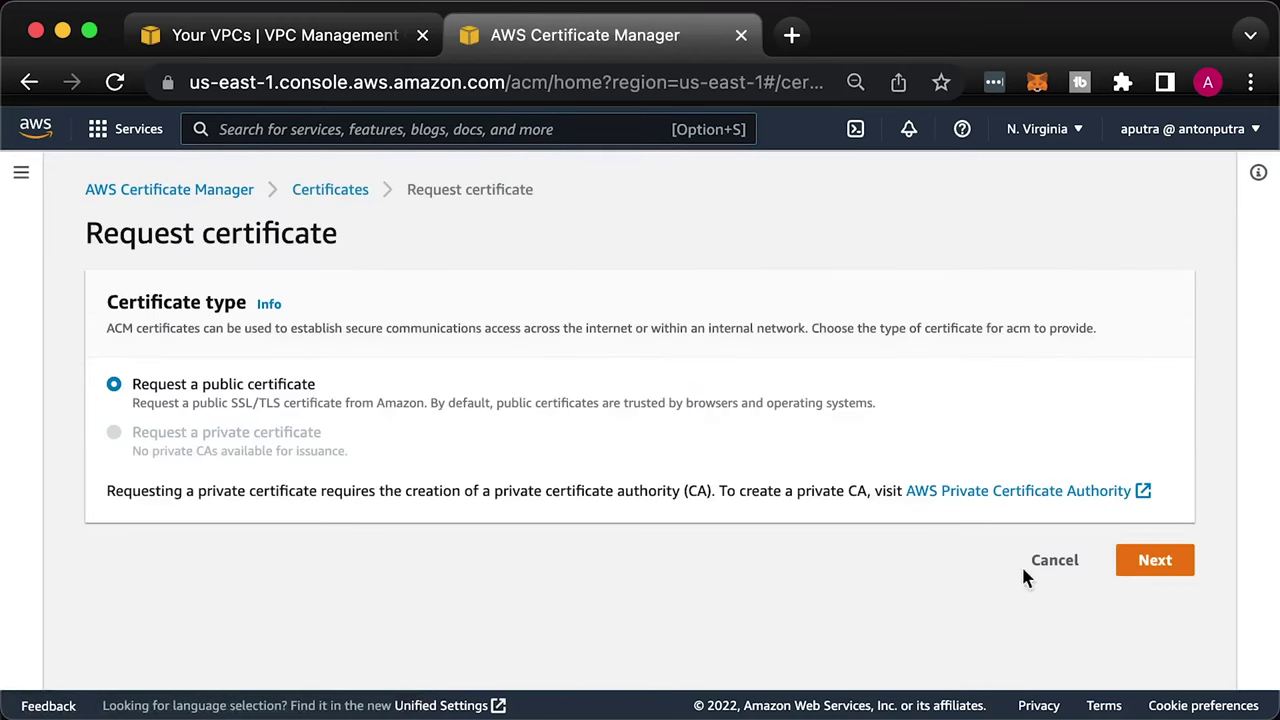
Request a public certificate for api-v2.antonputra.com with DNS validation and no tags
{"action": "left_click", "coordinate": [1163, 564]}
{"action": "left_click", "coordinate": [449, 386]}
{"action": "type", "text": "api-v2.antonputra.com"}
{"action": "left_click", "coordinate": [1042, 412]}
{"action": "scroll", "coordinate": [980, 506], "scroll_direction": "down", "scroll_amount": 5}
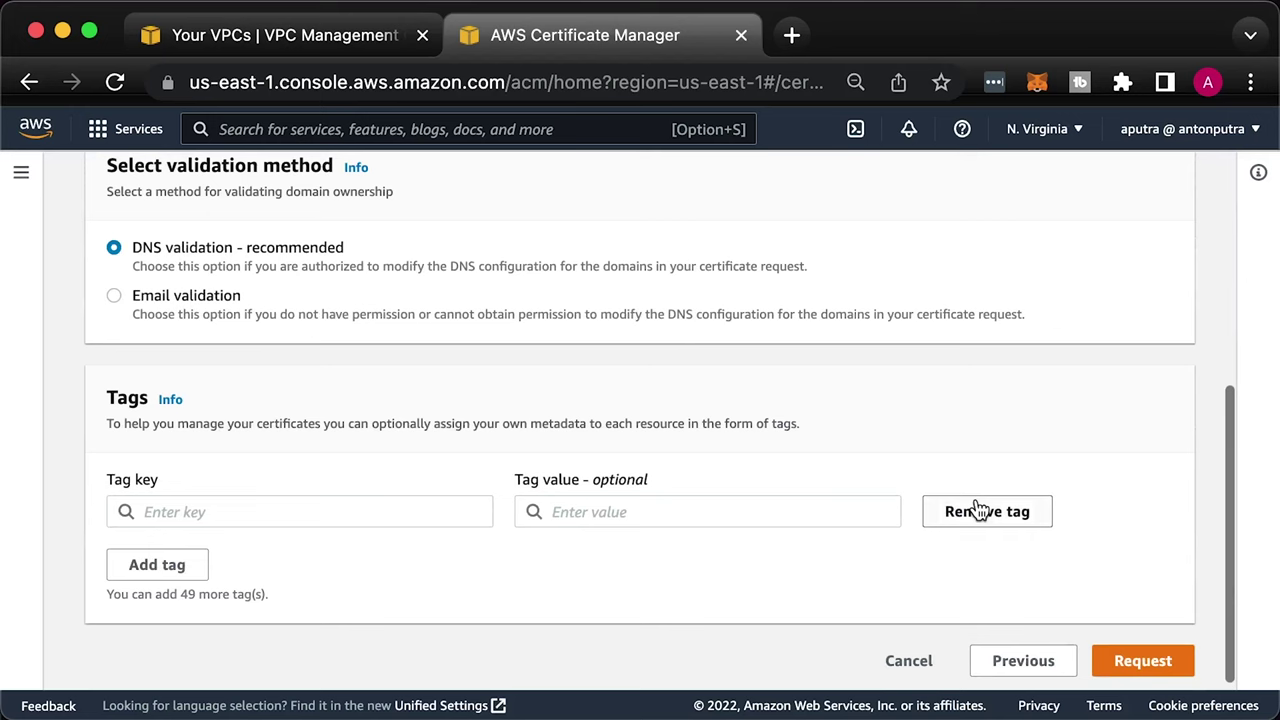
{"action": "left_click", "coordinate": [1147, 672]}
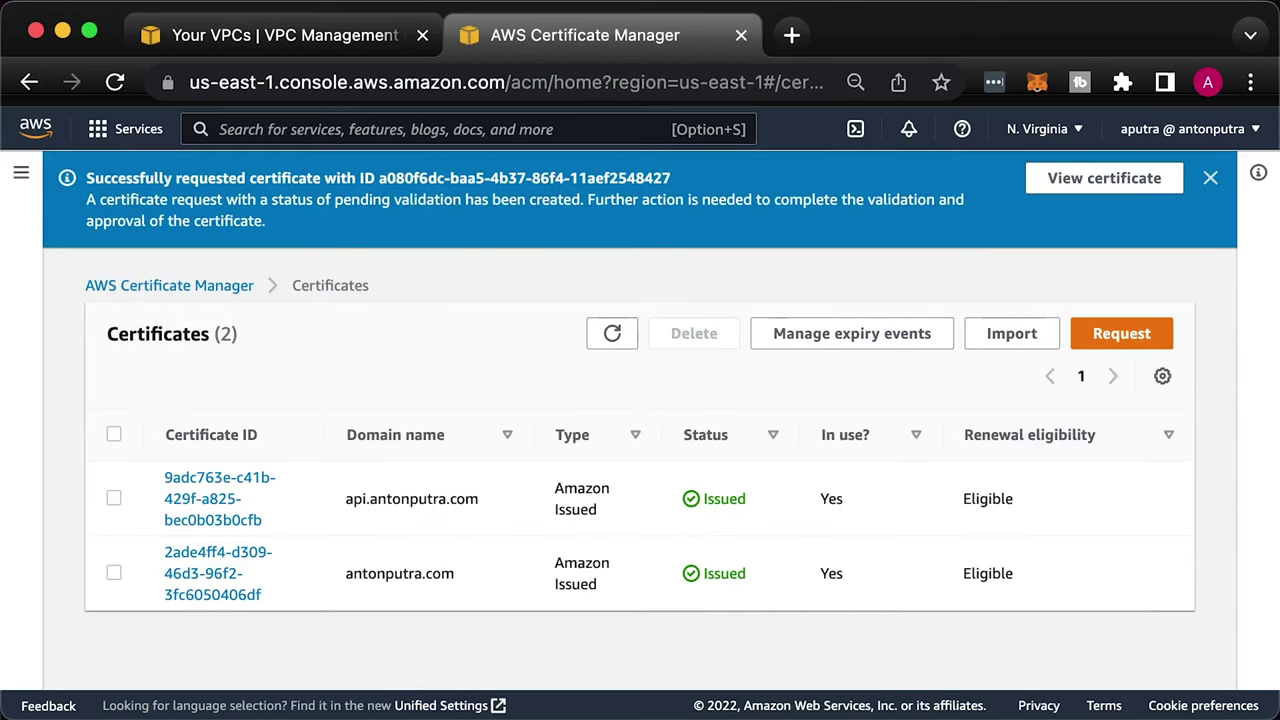
Open the pending api-v2.antonputra.com certificate and create its DNS validation record in Route 53
{"action": "left_click", "coordinate": [610, 340]}
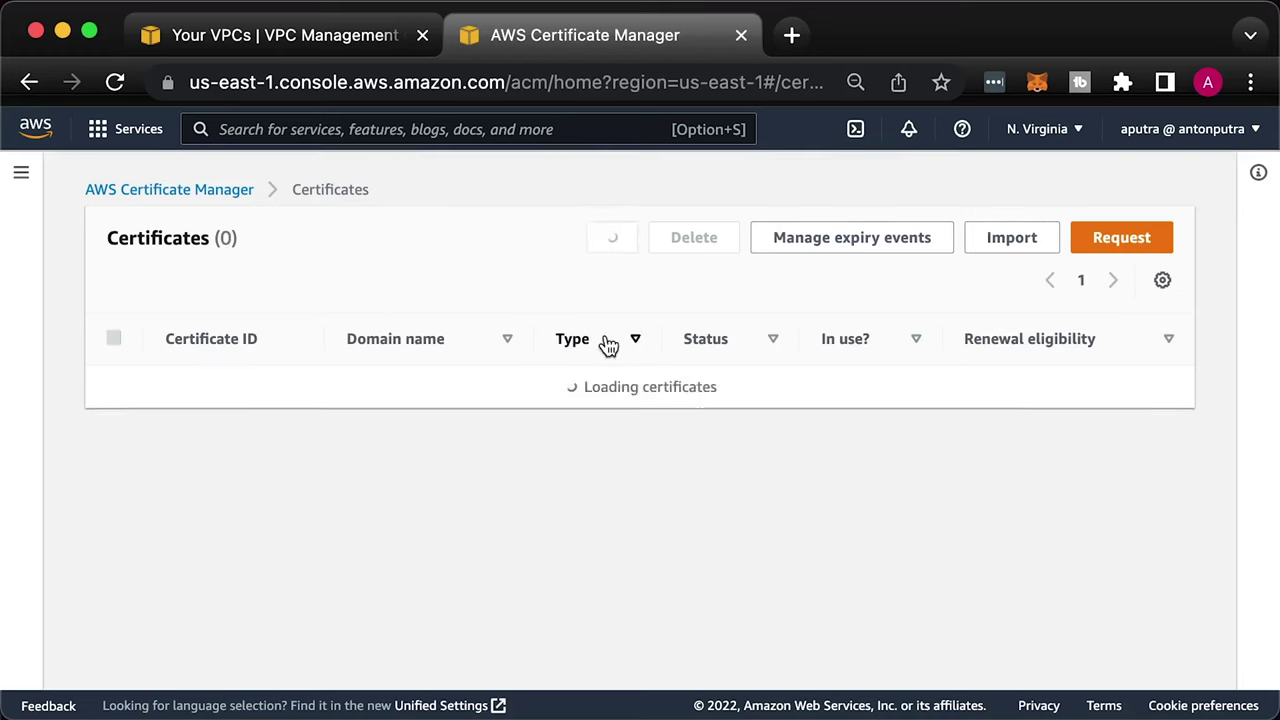
{"action": "left_click", "coordinate": [243, 391]}
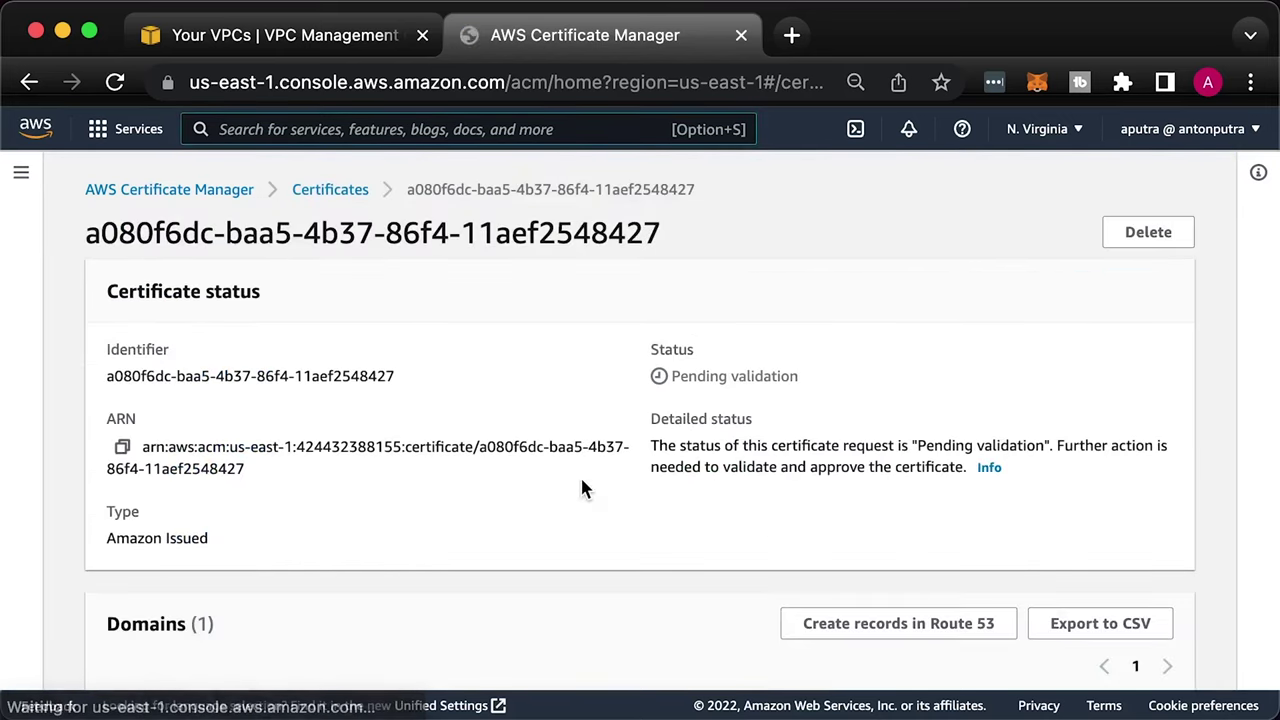
{"action": "scroll", "coordinate": [585, 488], "scroll_direction": "down", "scroll_amount": 1}
{"action": "left_click", "coordinate": [857, 364]}
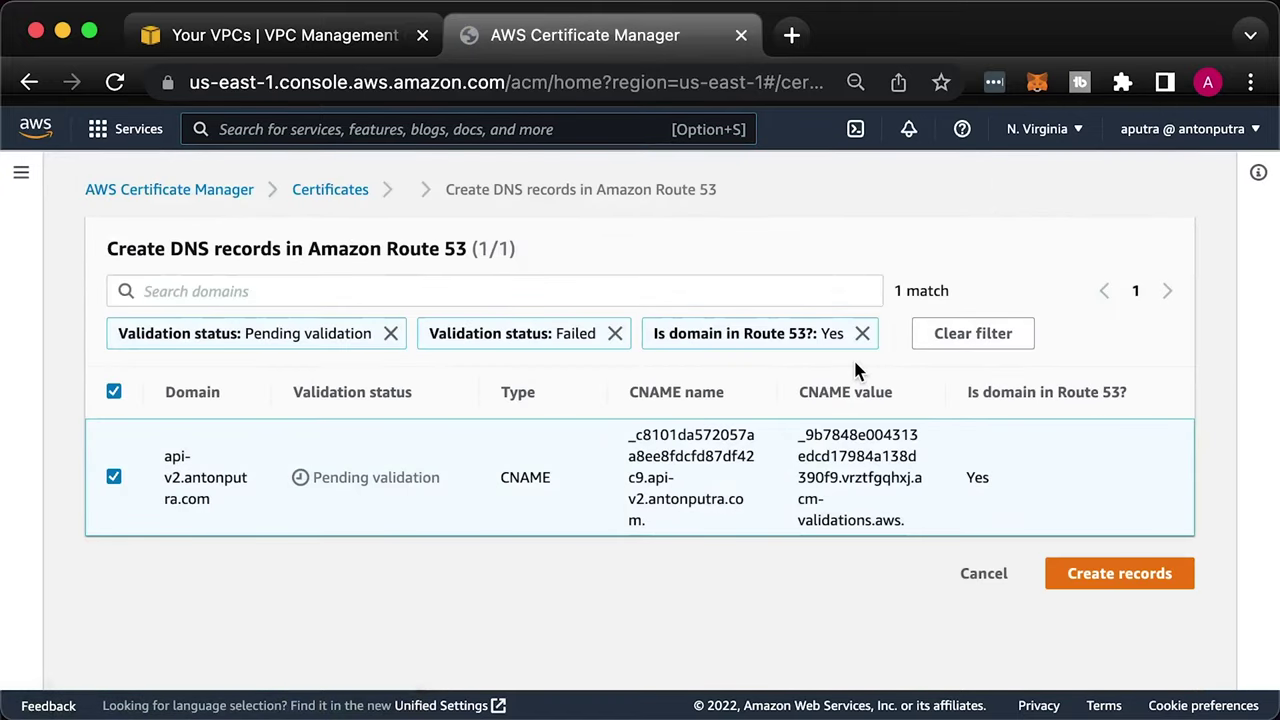
{"action": "left_click", "coordinate": [1114, 578]}
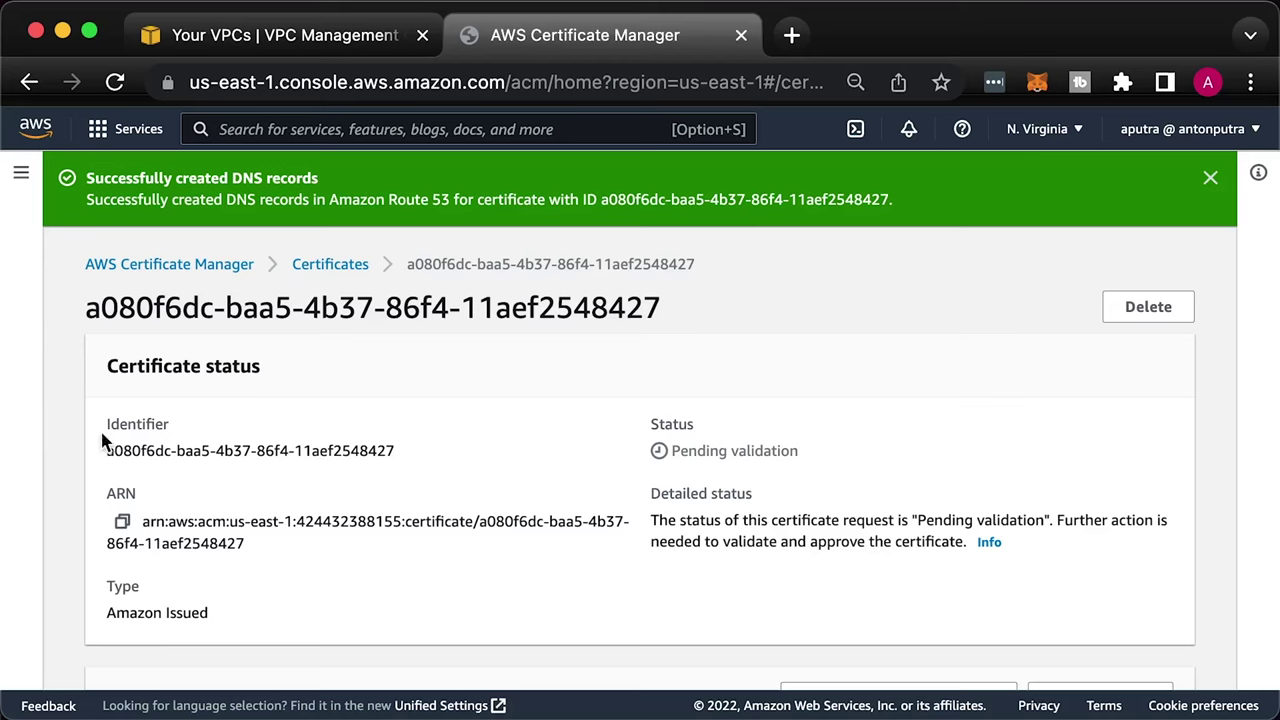
Return to the certificates list and refresh it to check the validation status of the api-v2.antonputra.com certificate
{"action": "left_click", "coordinate": [325, 268]}
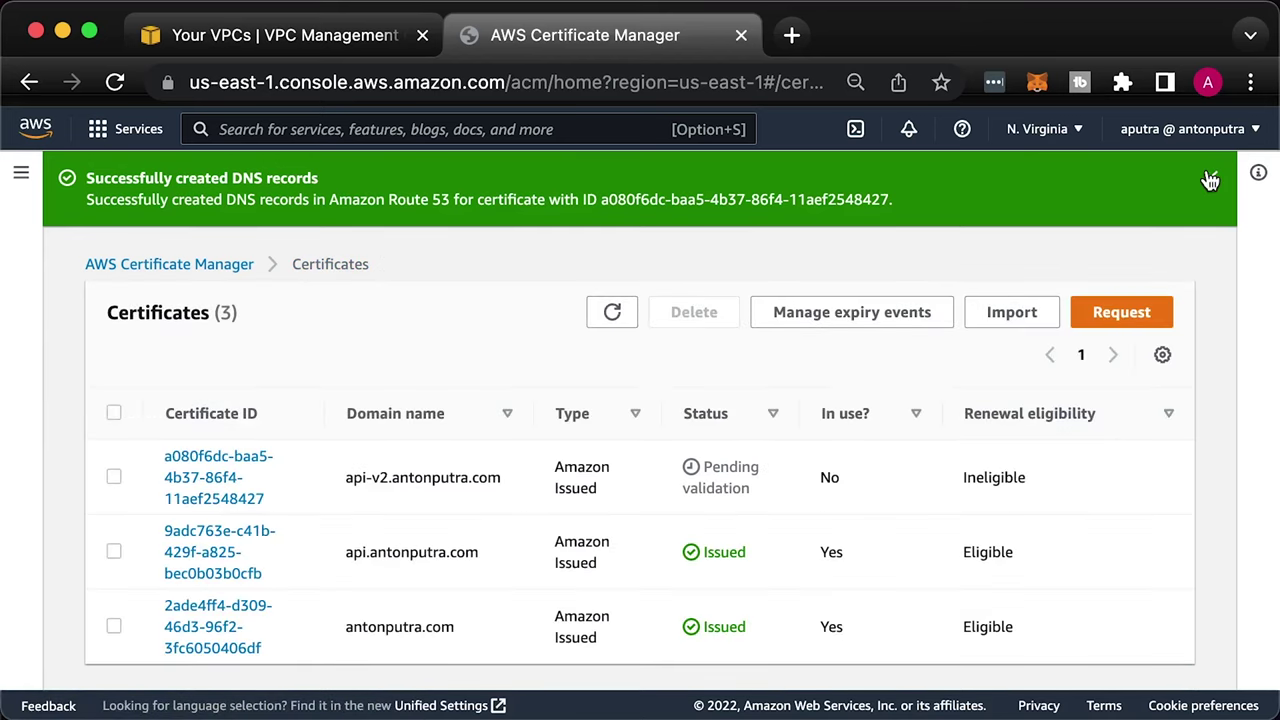
{"action": "left_click", "coordinate": [1210, 180]}
{"action": "left_click", "coordinate": [608, 238]}
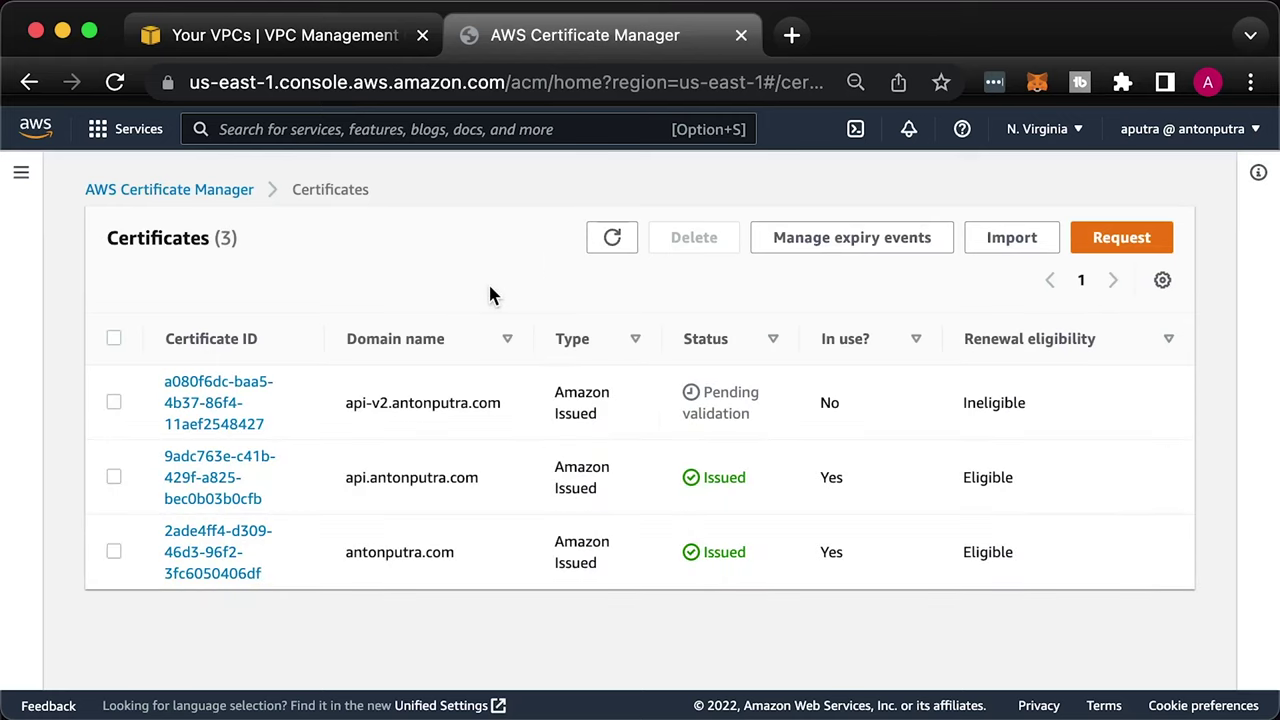
{"action": "left_click", "coordinate": [625, 245]}
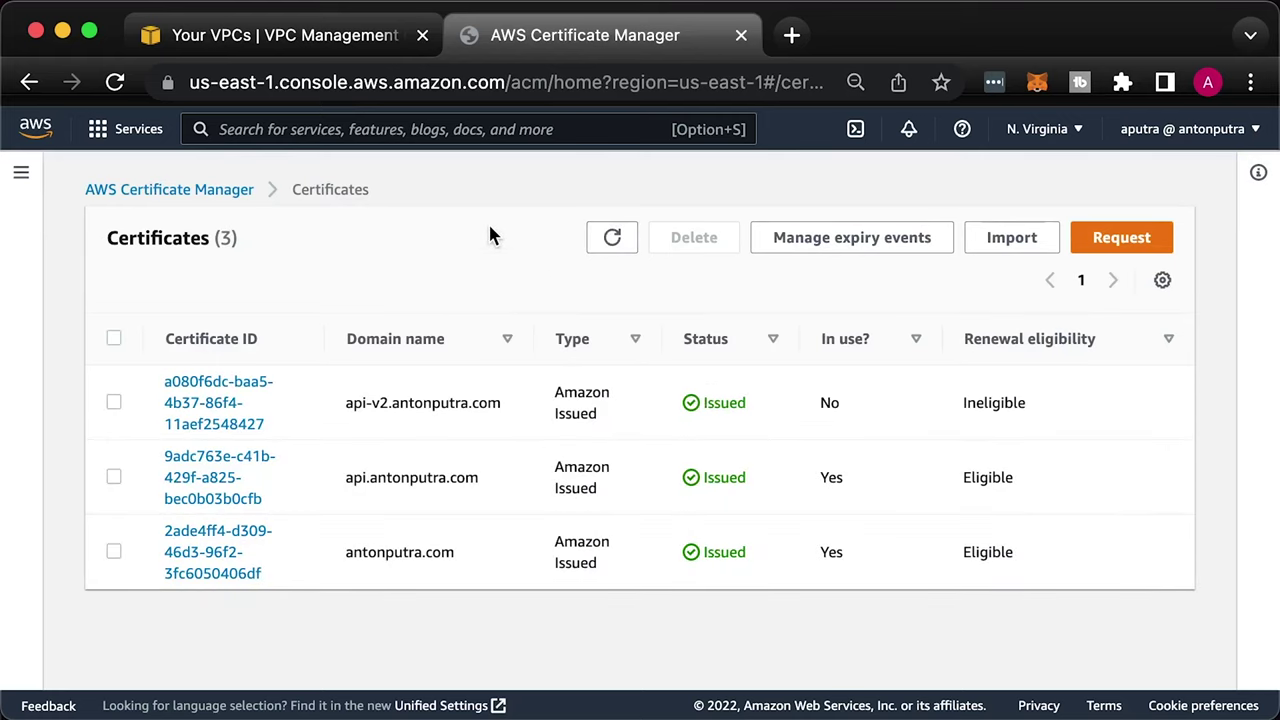
Open API Gateway and start creating a new custom domain name
{"action": "left_click", "coordinate": [437, 128]}
{"action": "type", "text": "apig"}
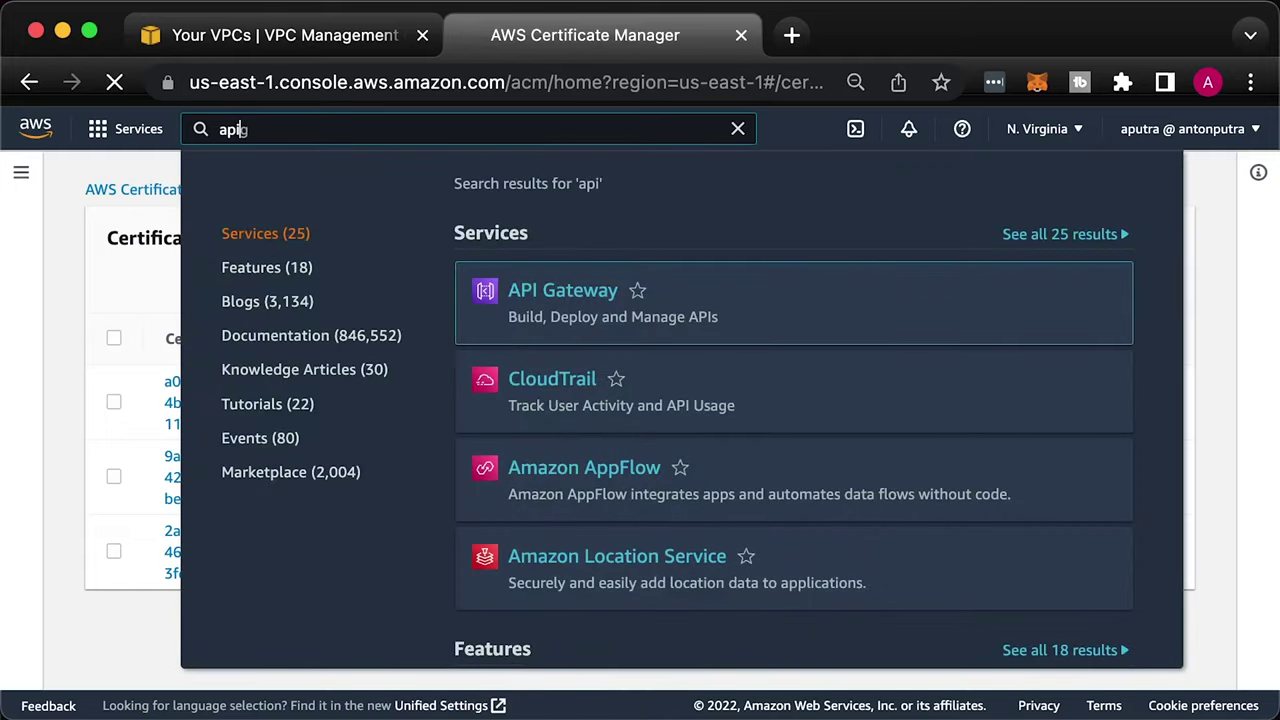
{"action": "key", "text": "Return"}
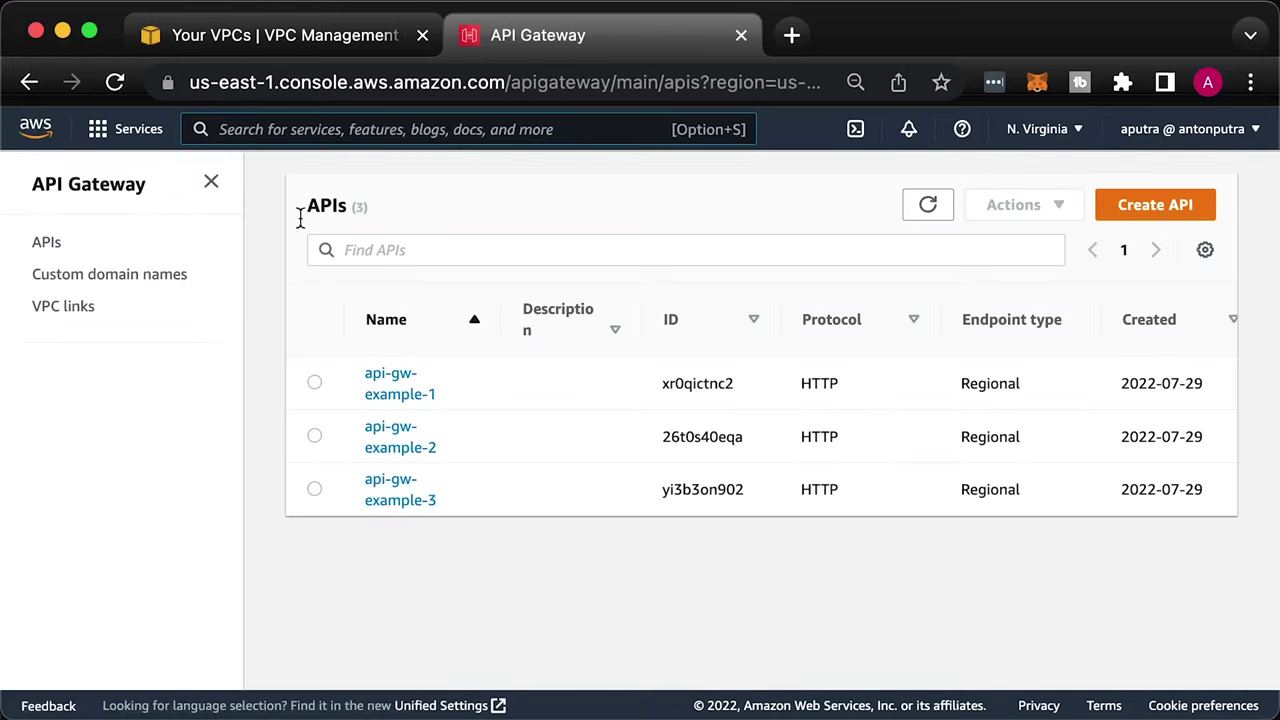
{"action": "left_click", "coordinate": [163, 276]}
{"action": "left_click", "coordinate": [540, 325]}
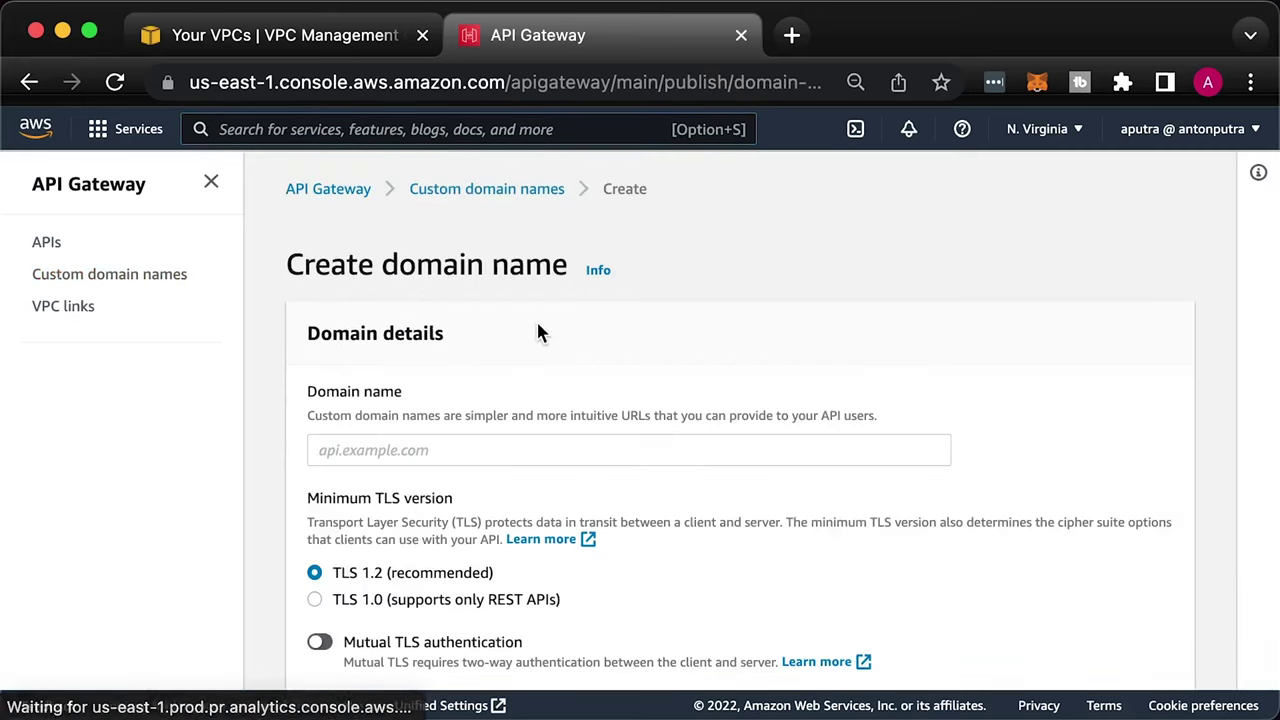
Create the custom domain api-v2.antonputra.com with the Regional endpoint type and the api-v2.antonputra.com ACM certificate
{"action": "left_click", "coordinate": [466, 449]}
{"action": "type", "text": "api-v2.antonputra.com"}
{"action": "left_click", "coordinate": [1158, 484]}
{"action": "scroll", "coordinate": [1138, 485], "scroll_direction": "down", "scroll_amount": 10}
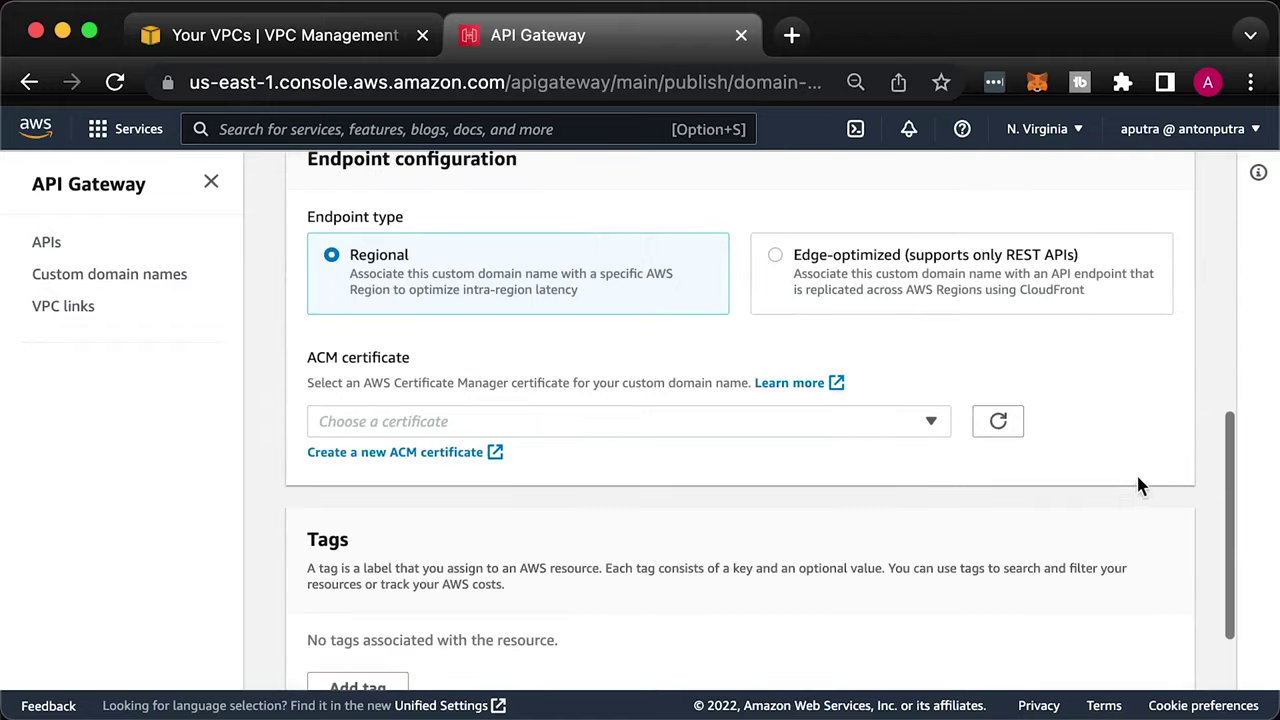
{"action": "left_click", "coordinate": [853, 421]}
{"action": "left_click", "coordinate": [478, 592]}
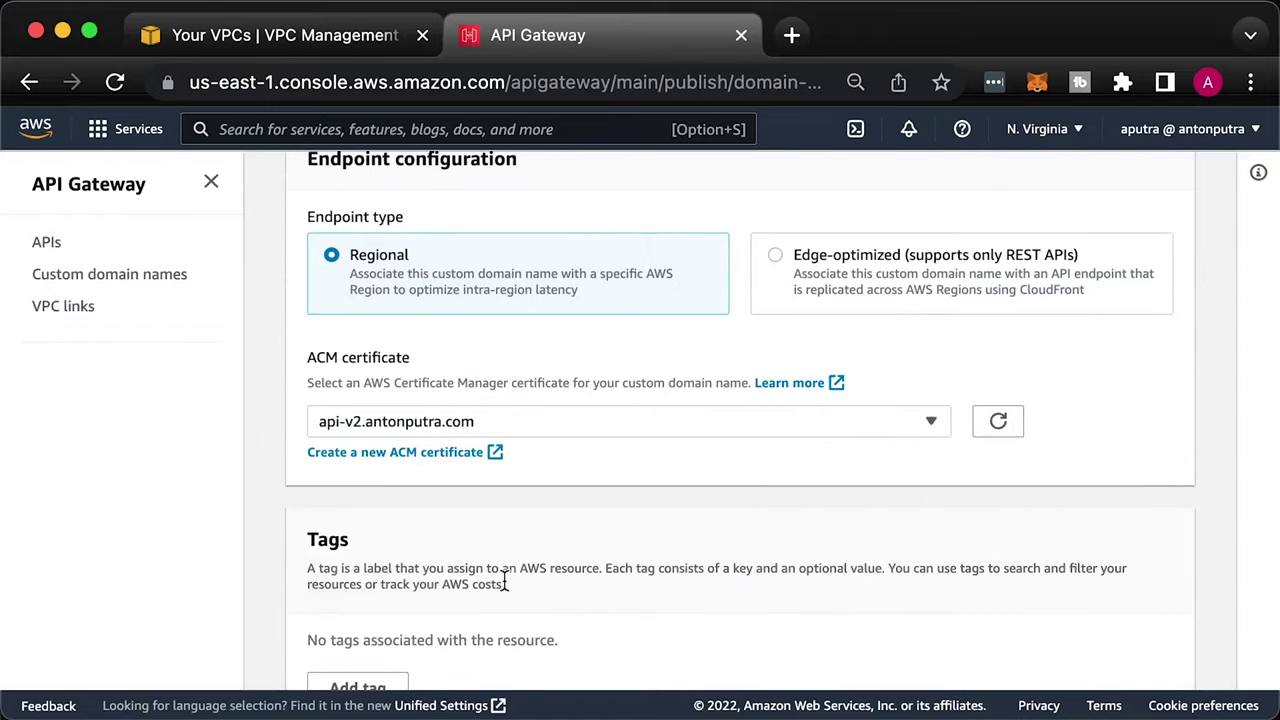
{"action": "scroll", "coordinate": [770, 560], "scroll_direction": "down", "scroll_amount": 2}
{"action": "left_click", "coordinate": [1100, 653]}
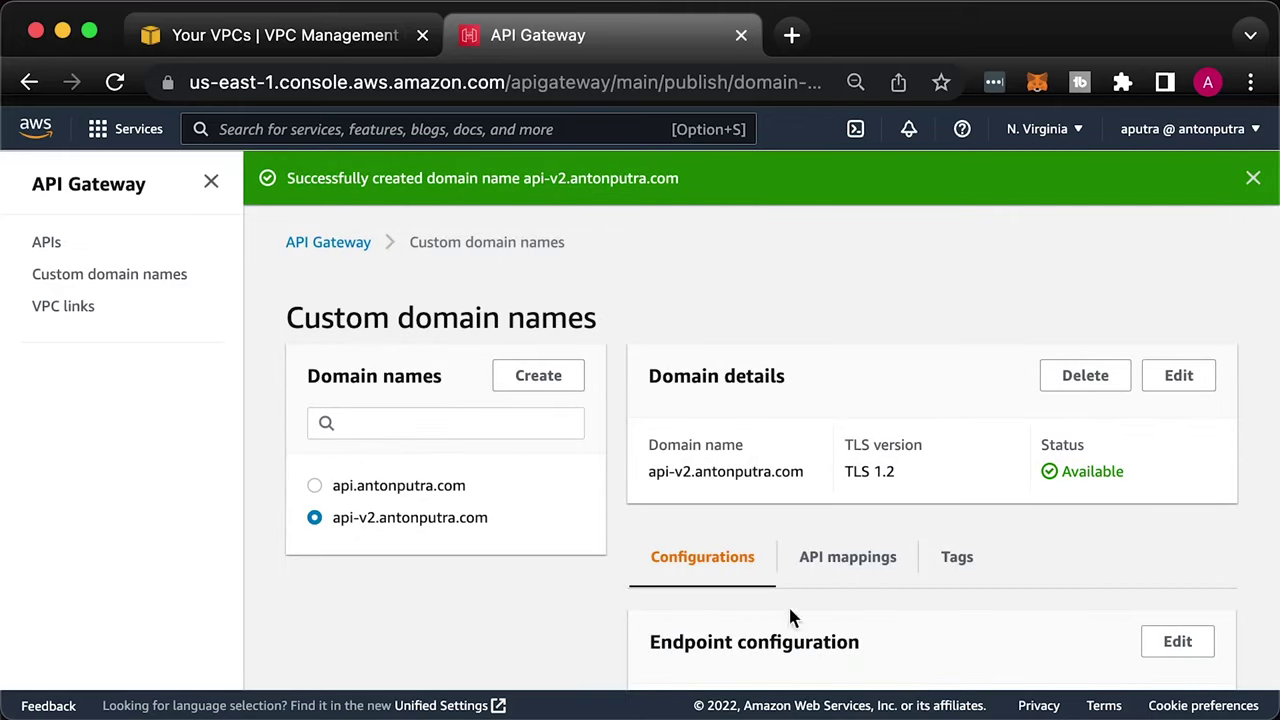
Add and save an API mapping from the api-v2.antonputra.com domain to api-gw-example-3, stage dev
{"action": "left_click", "coordinate": [862, 566]}
{"action": "left_click", "coordinate": [1040, 642]}
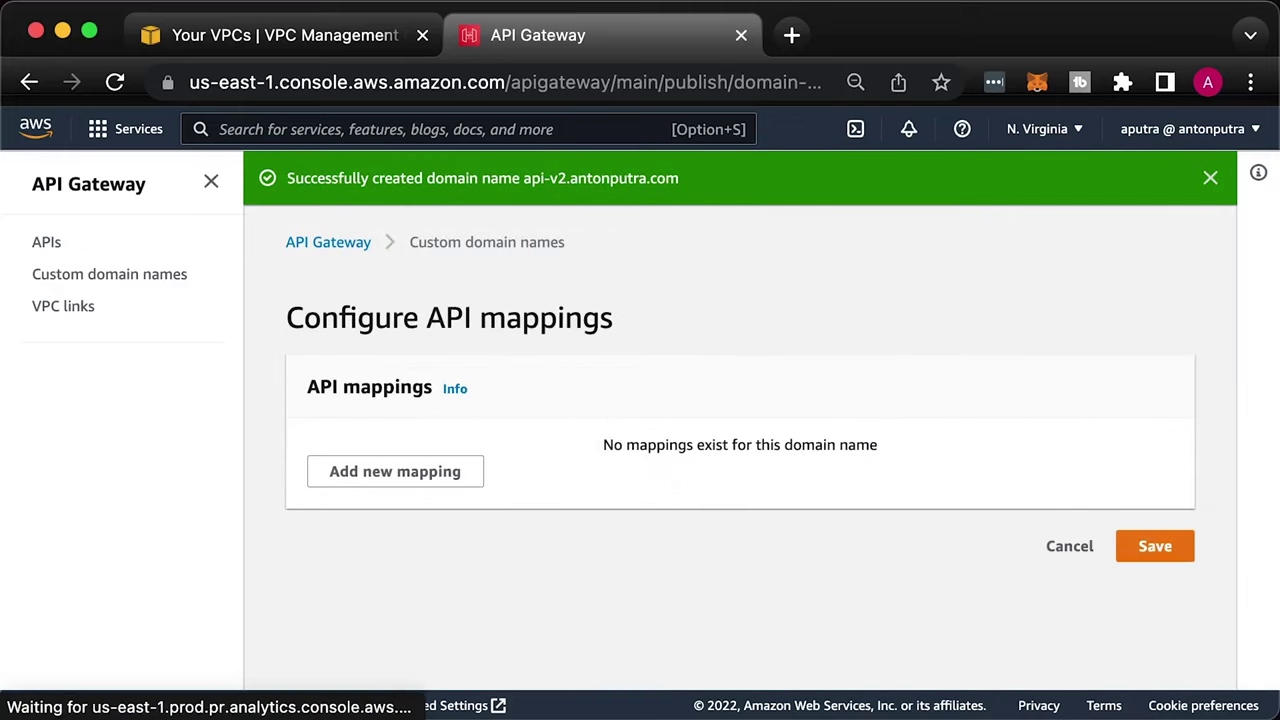
{"action": "left_click", "coordinate": [424, 468]}
{"action": "left_click", "coordinate": [424, 497]}
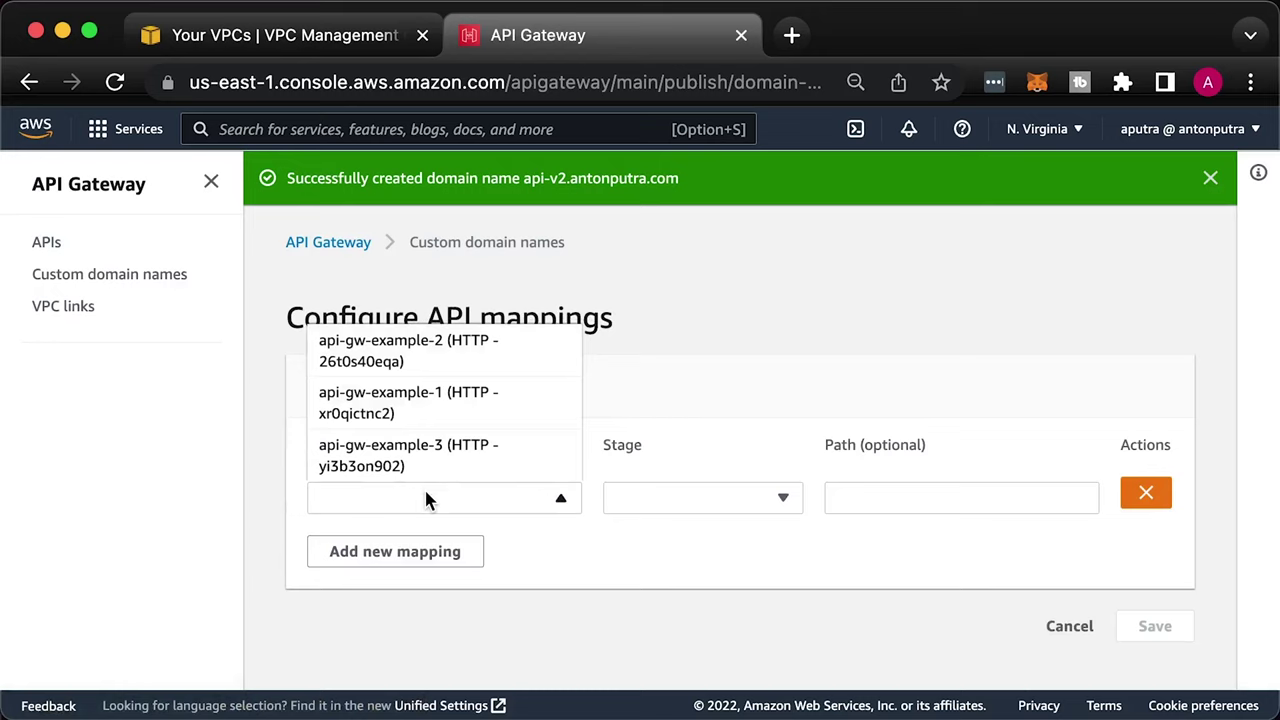
{"action": "left_click", "coordinate": [420, 453]}
{"action": "left_click", "coordinate": [676, 505]}
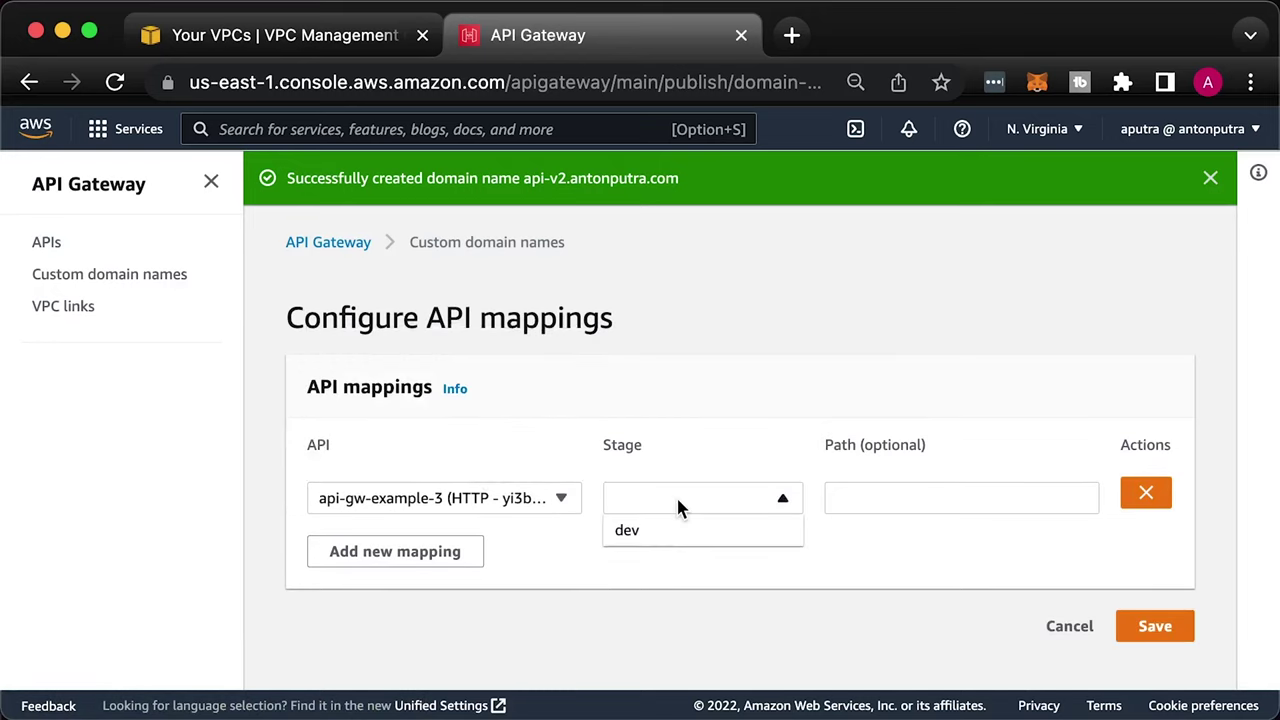
{"action": "left_click", "coordinate": [640, 530]}
{"action": "left_click", "coordinate": [1152, 627]}
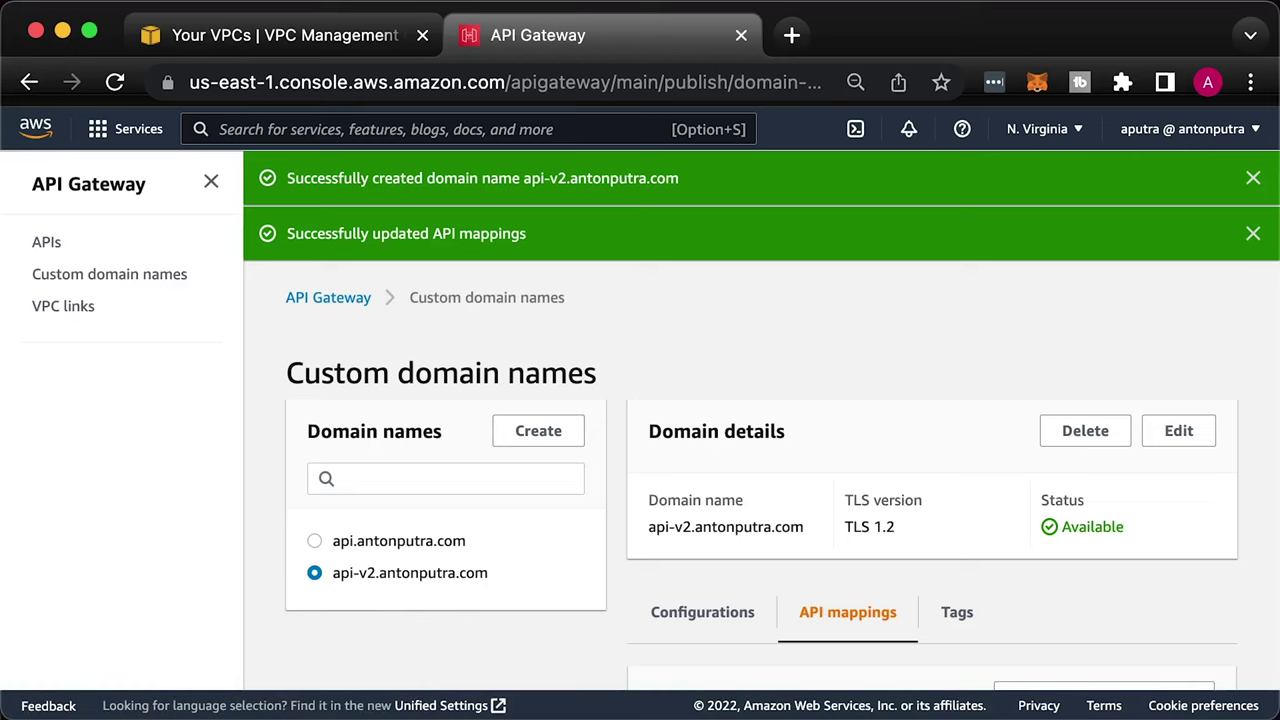
Open the antonputra.com hosted zone in Route 53 and start a new record
{"action": "left_click", "coordinate": [450, 128]}
{"action": "type", "text": "route53"}
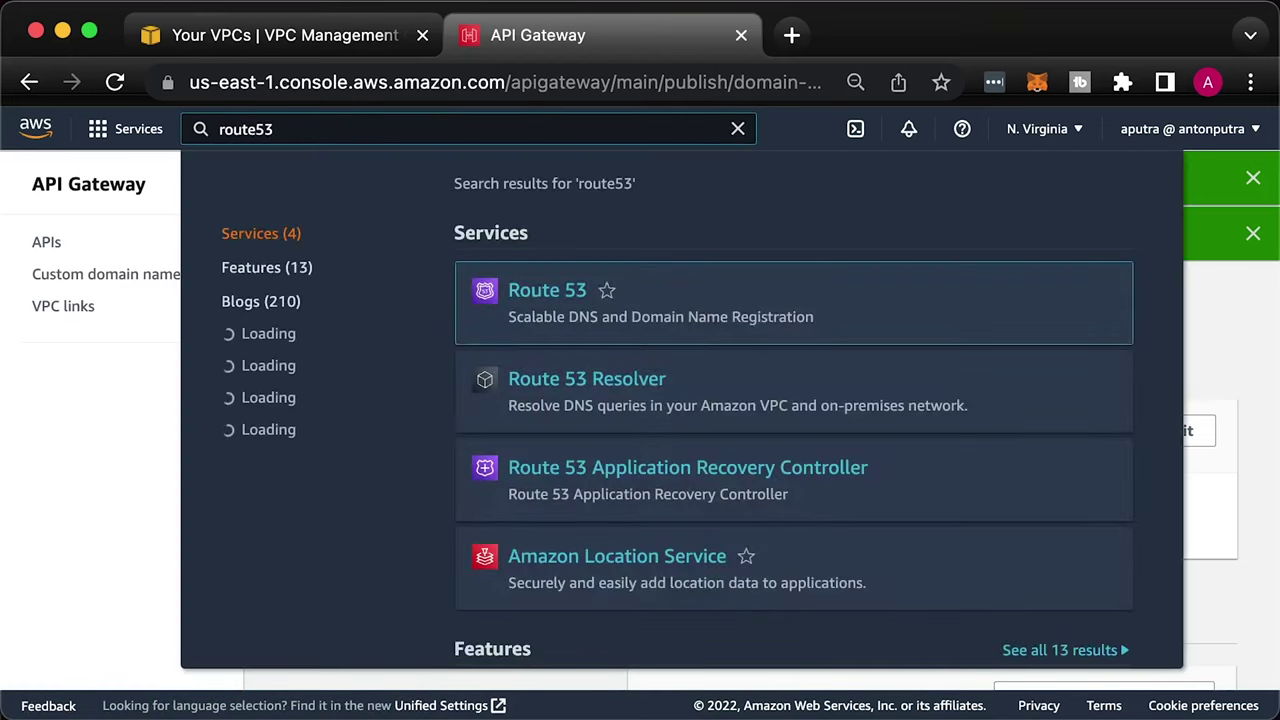
{"action": "key", "text": "Return"}
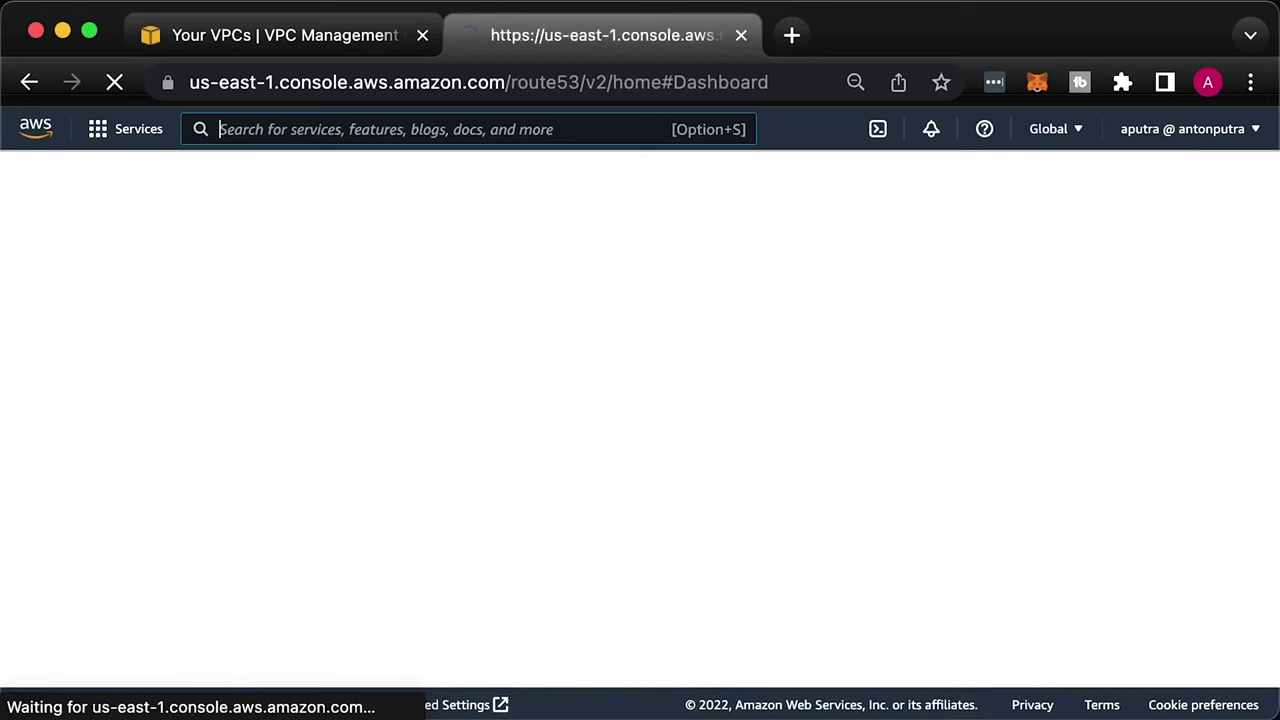
{"action": "left_click", "coordinate": [559, 415]}
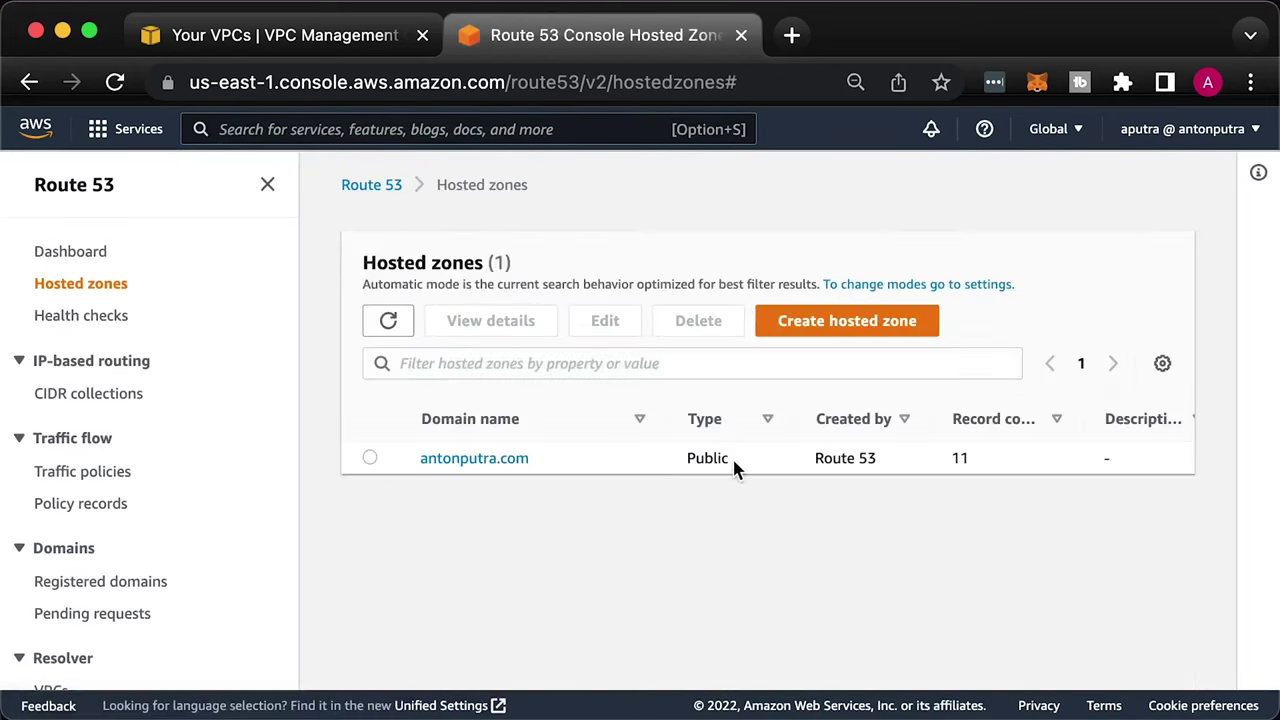
{"action": "left_click", "coordinate": [521, 462]}
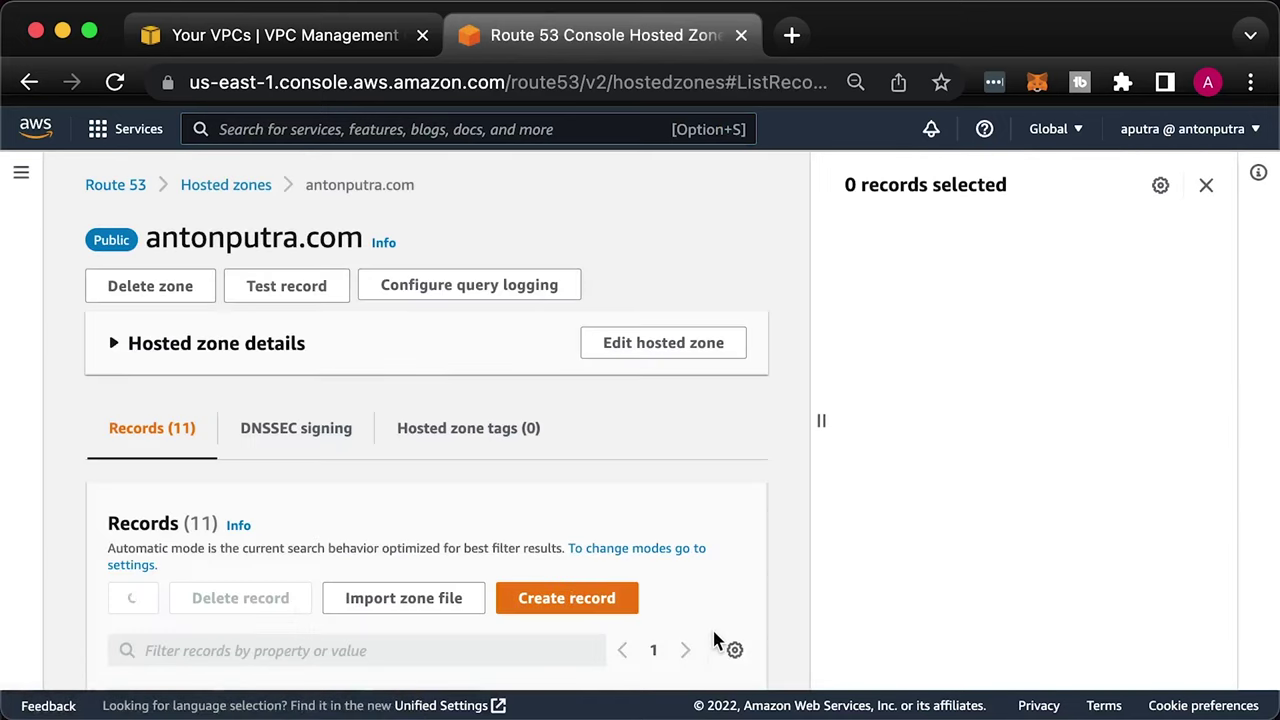
{"action": "left_click", "coordinate": [604, 604]}
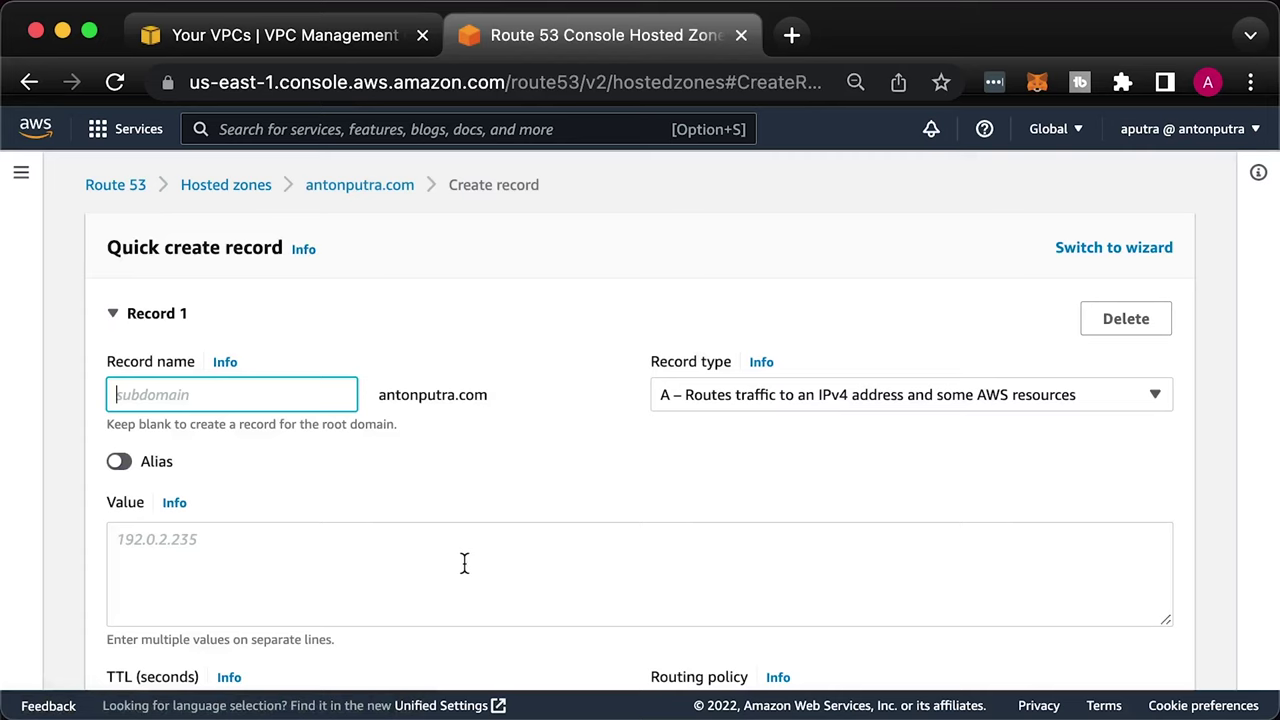
Name the A record api-v2 and make it an alias to API Gateway API
{"action": "type", "text": "api-v2"}
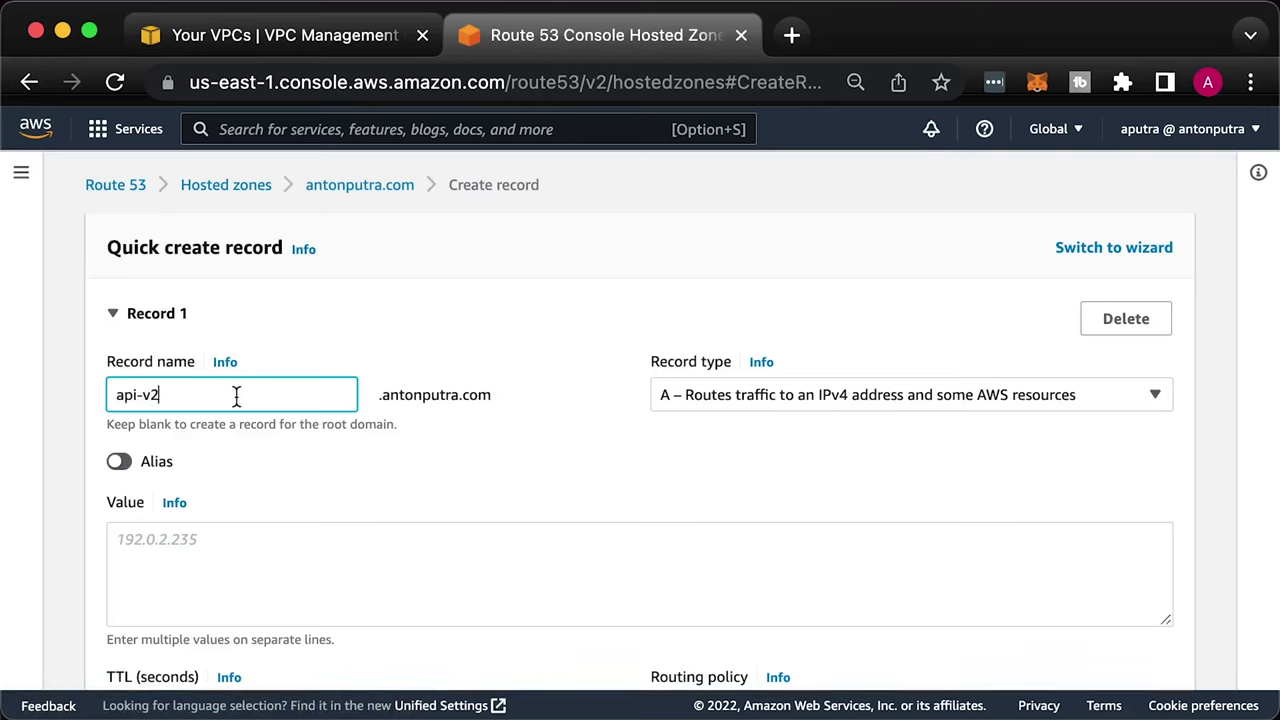
{"action": "left_click", "coordinate": [119, 462]}
{"action": "left_click", "coordinate": [177, 533]}
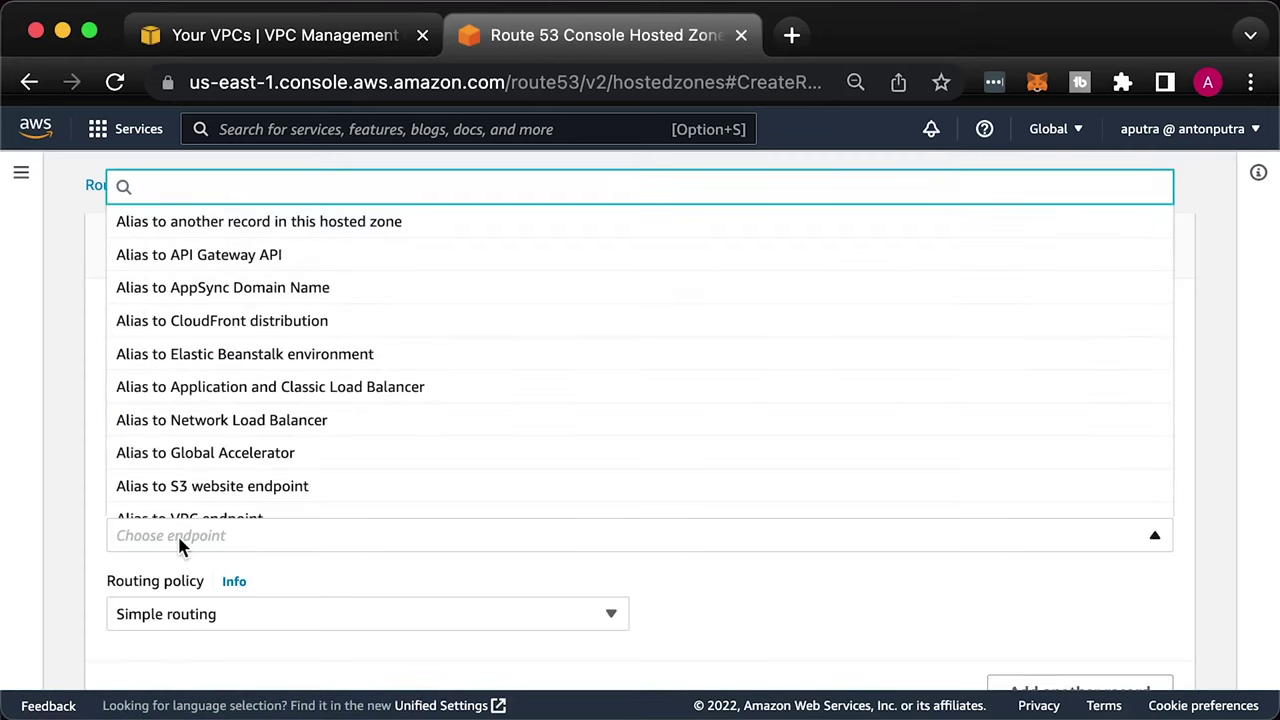
{"action": "left_click", "coordinate": [208, 254]}
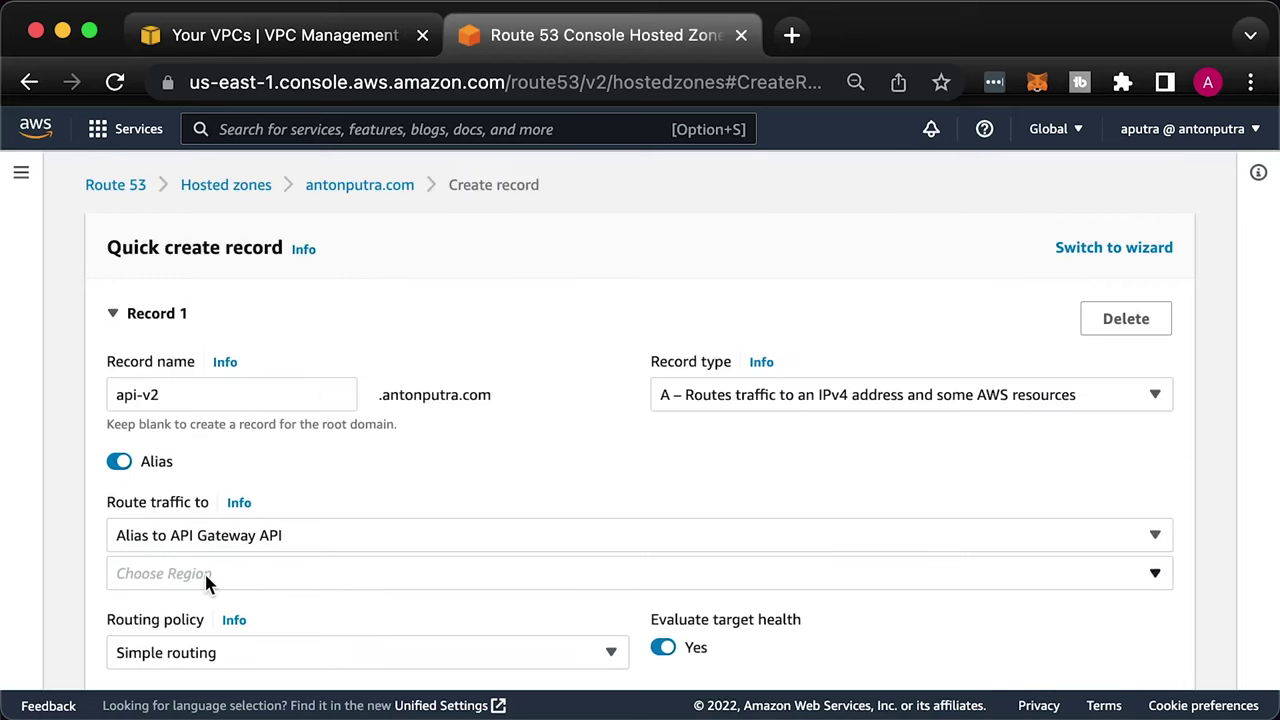
Set the alias region to US East (N. Virginia), choose endpoint d-llqv69117h.execute-api.us-east-1.amazonaws.com, and create the record
{"action": "left_click", "coordinate": [206, 580]}
{"action": "type", "text": "us-east"}
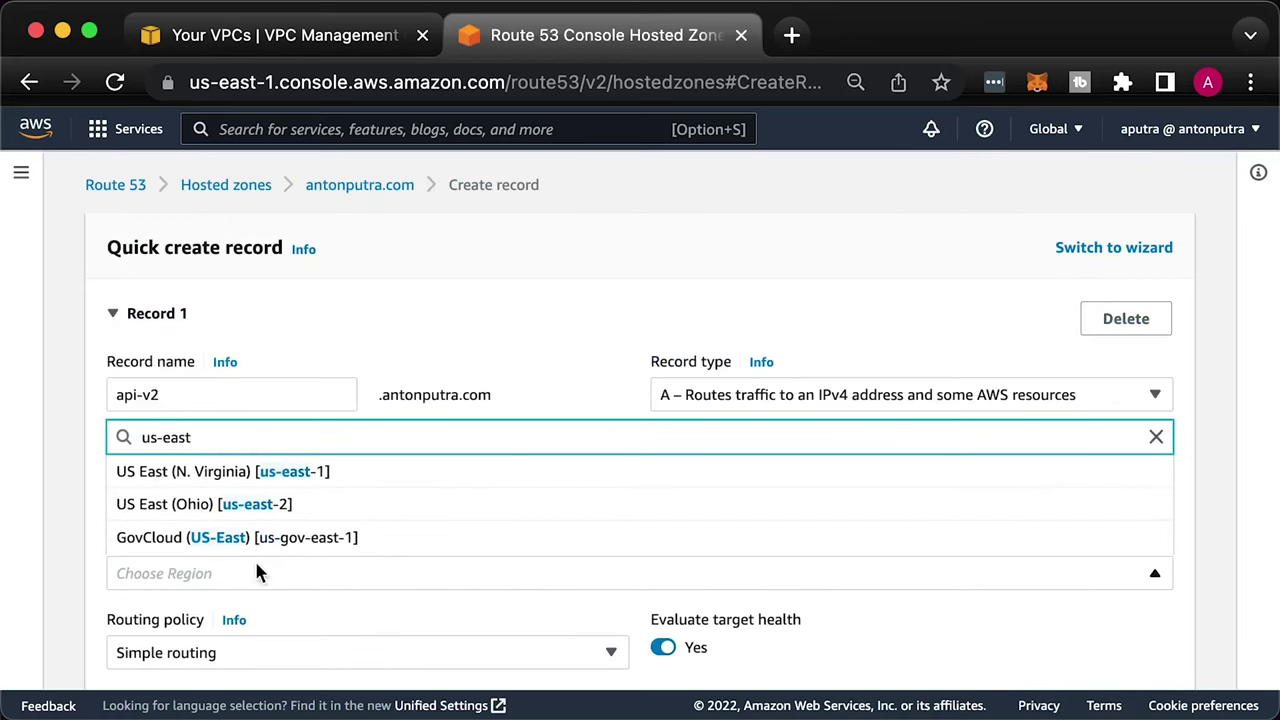
{"action": "left_click", "coordinate": [285, 471]}
{"action": "left_click", "coordinate": [238, 609]}
{"action": "left_click", "coordinate": [250, 645]}
{"action": "scroll", "coordinate": [340, 650], "scroll_direction": "down", "scroll_amount": 5}
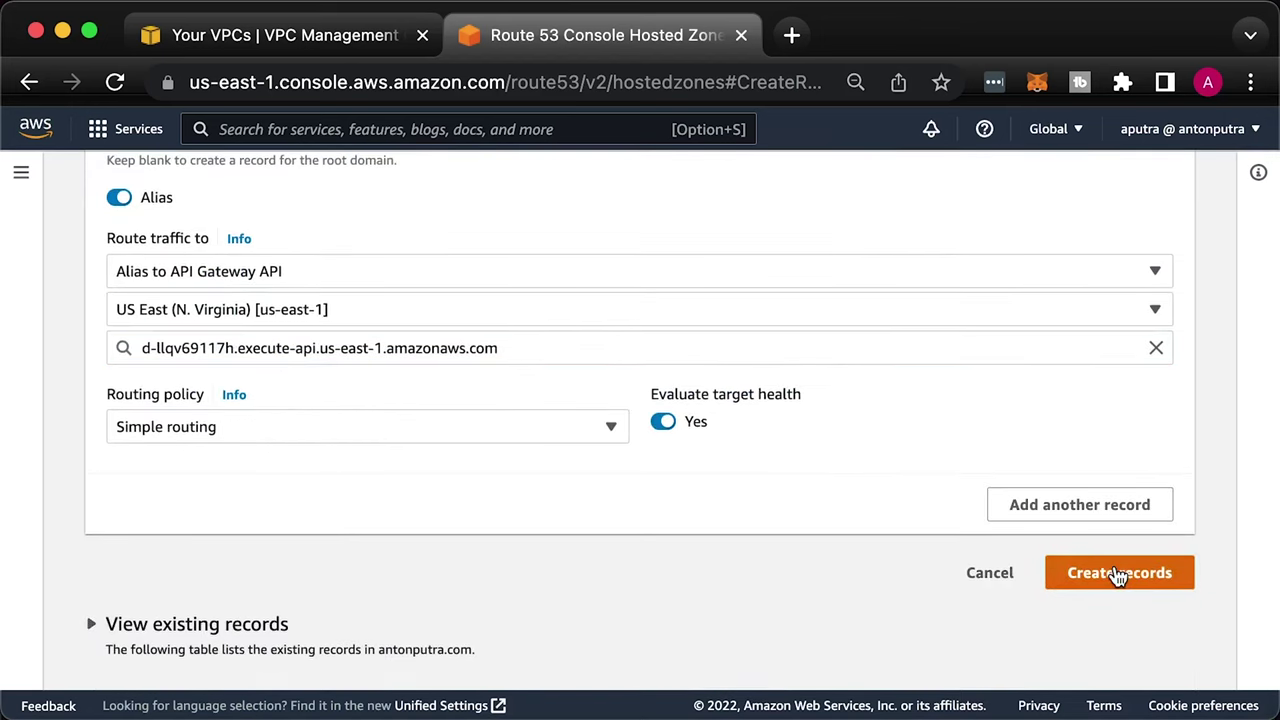
{"action": "left_click", "coordinate": [1080, 571]}
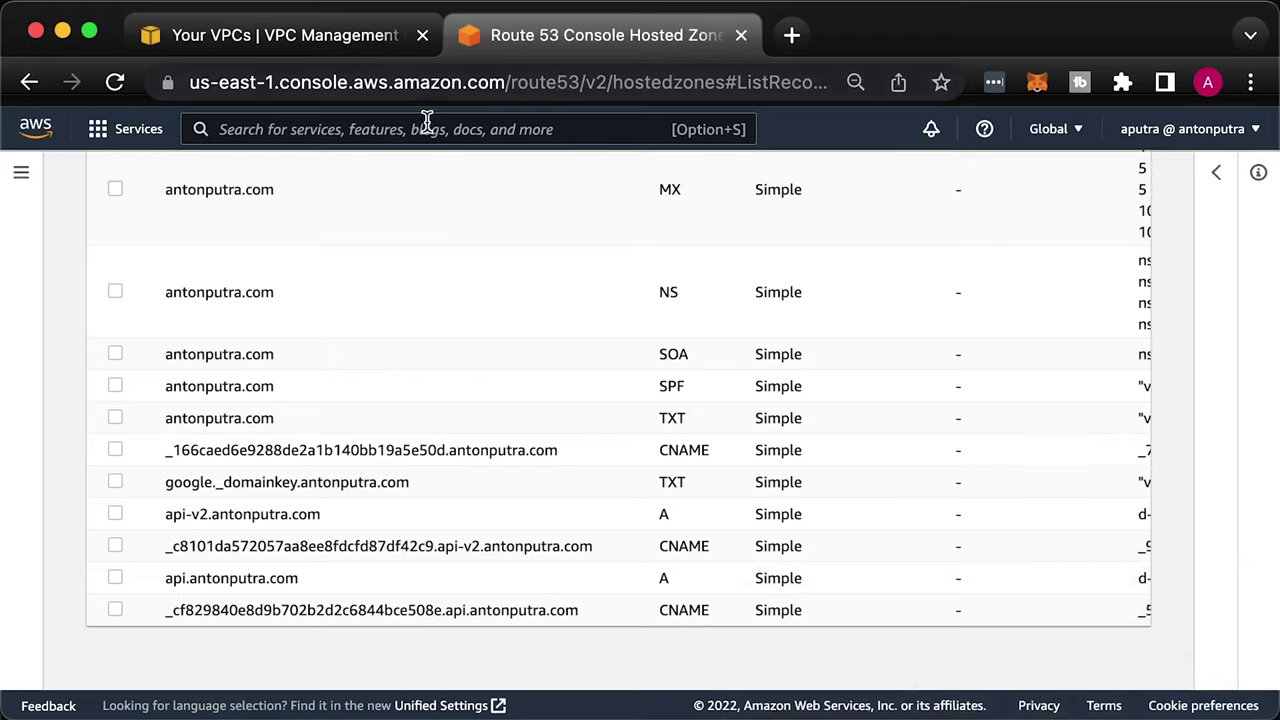
Open the details of the my-app-example-3 Auto Scaling group in EC2
{"action": "left_click", "coordinate": [426, 126]}
{"action": "type", "text": "ec2"}
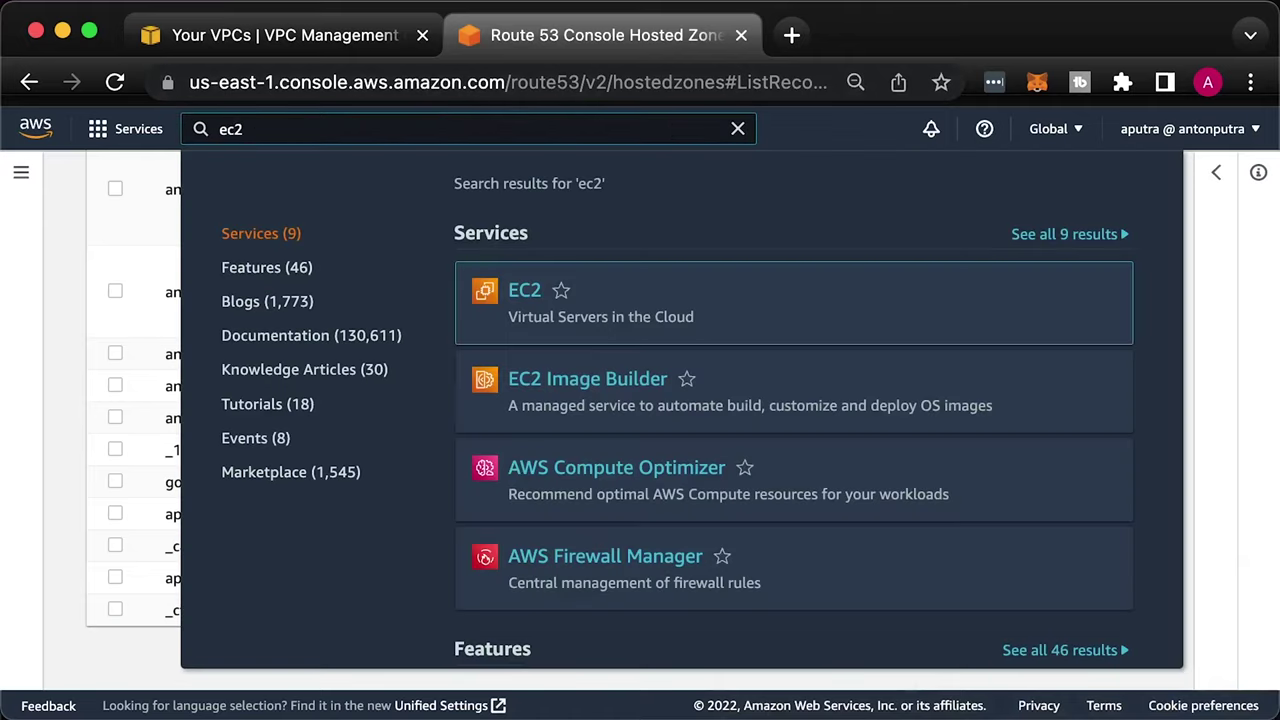
{"action": "key", "text": "Return"}
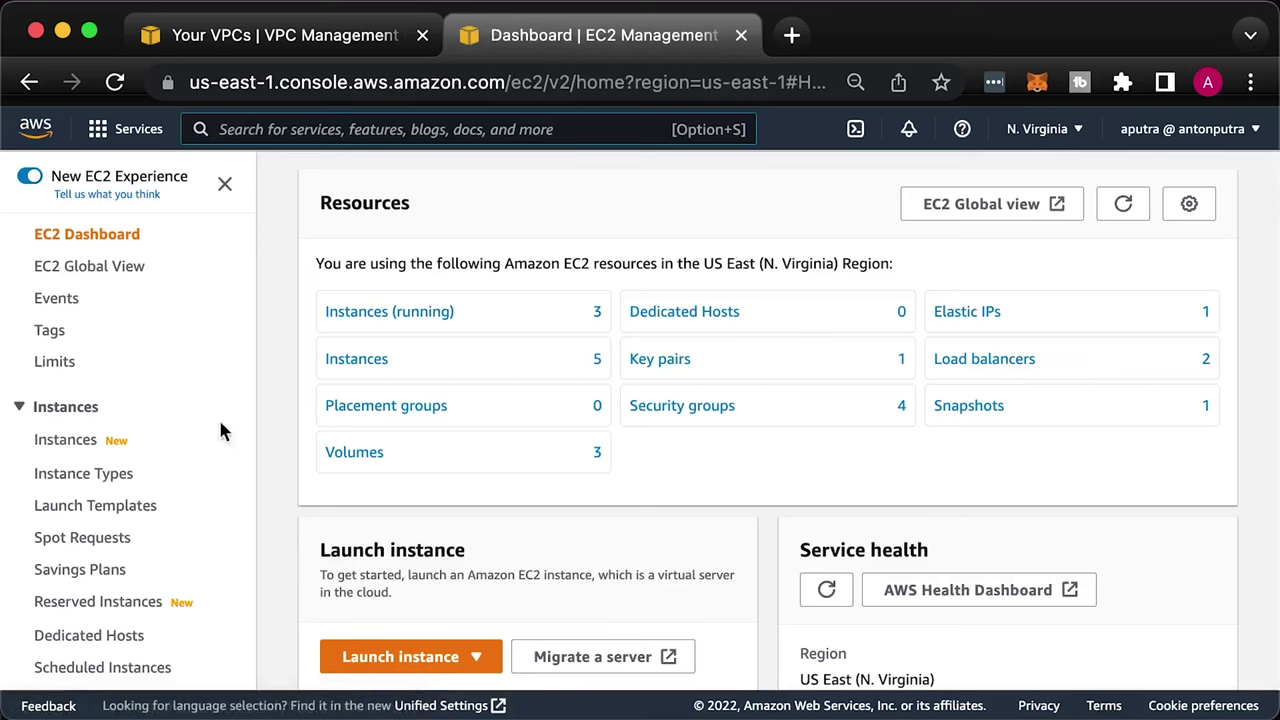
{"action": "scroll", "coordinate": [166, 448], "scroll_direction": "down", "scroll_amount": 10}
{"action": "left_click", "coordinate": [105, 635]}
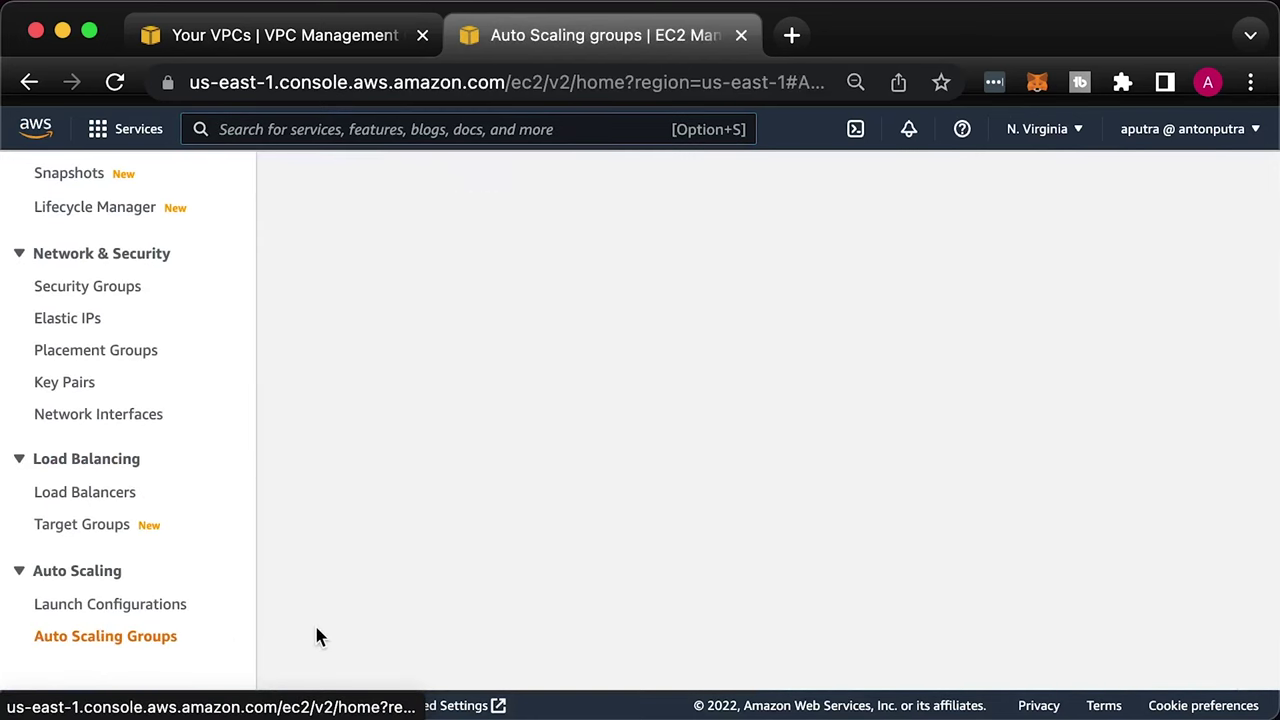
{"action": "left_click", "coordinate": [440, 410]}
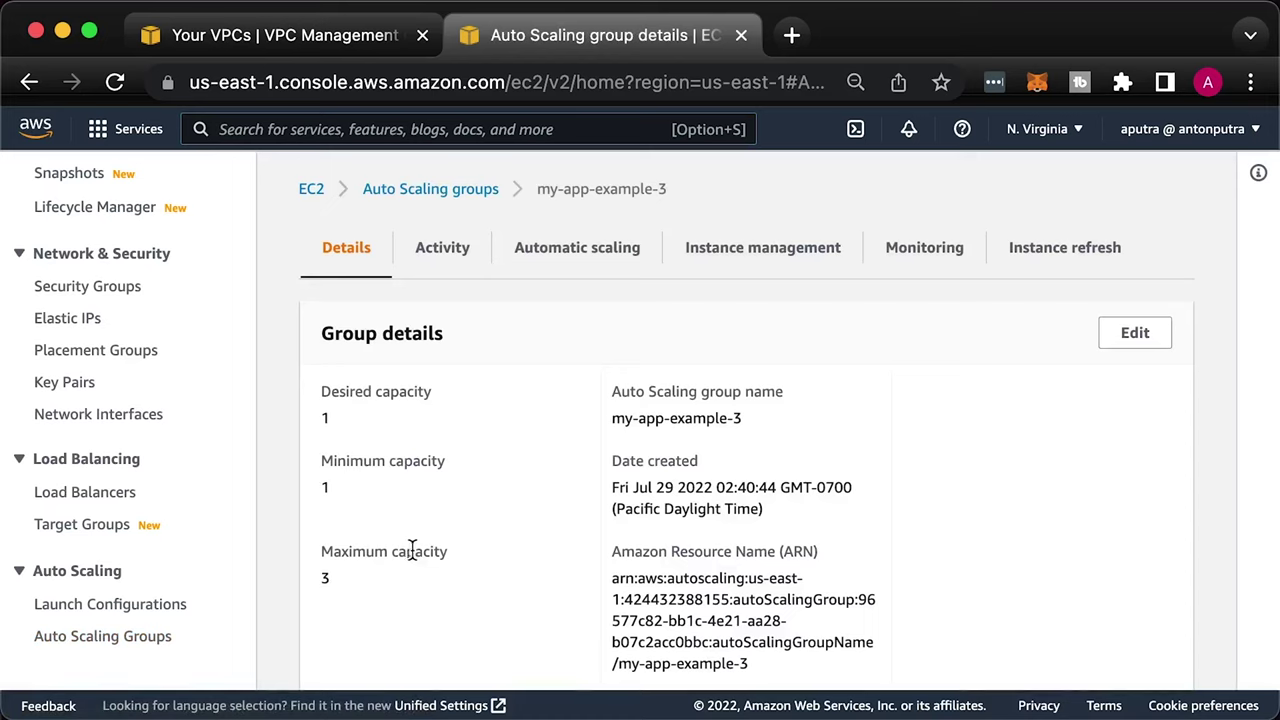
Examine the EC2 CloudWatch monitoring charts of the my-app-example-3 Auto Scaling group
{"action": "left_click", "coordinate": [965, 250]}
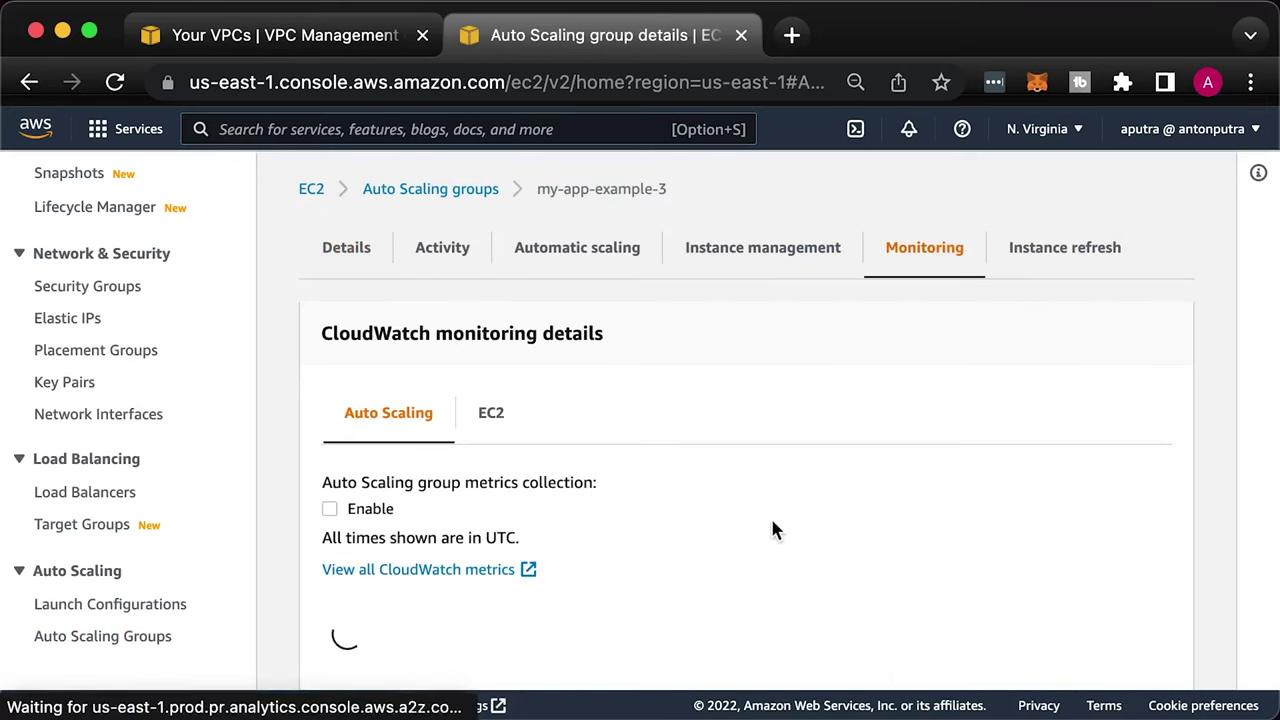
{"action": "left_click", "coordinate": [490, 413]}
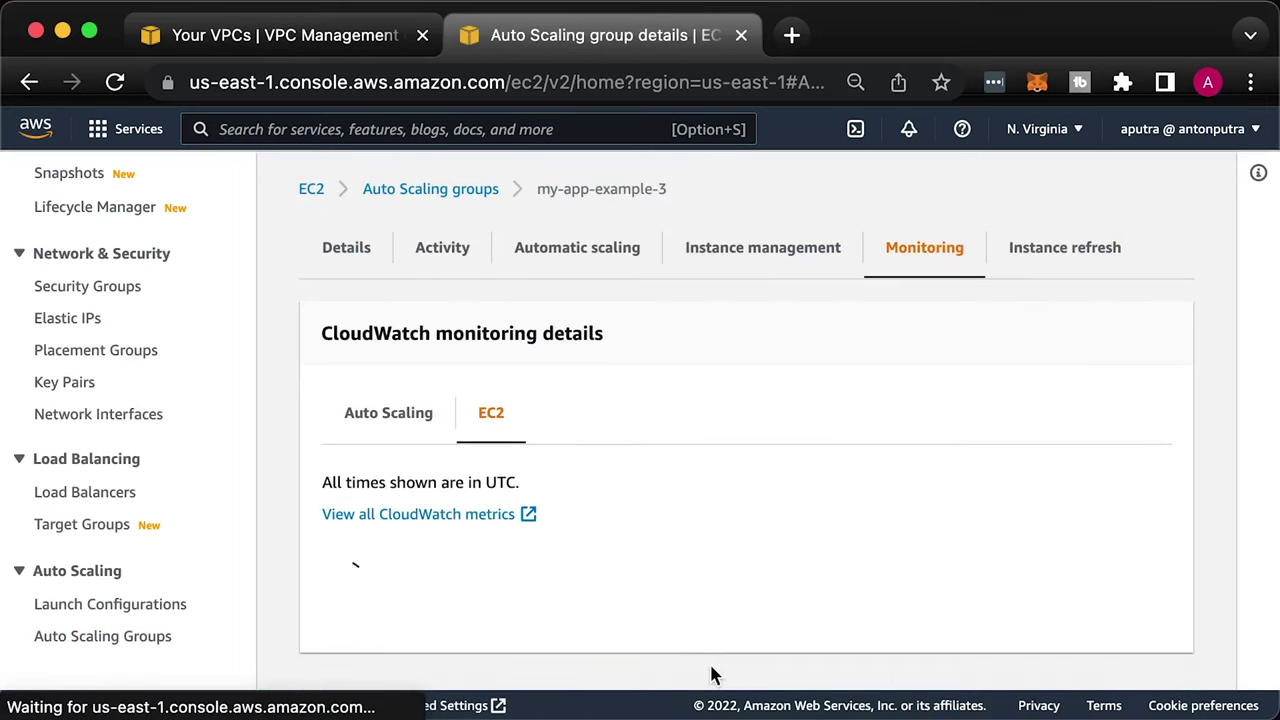
{"action": "scroll", "coordinate": [618, 540], "scroll_direction": "down", "scroll_amount": 3}
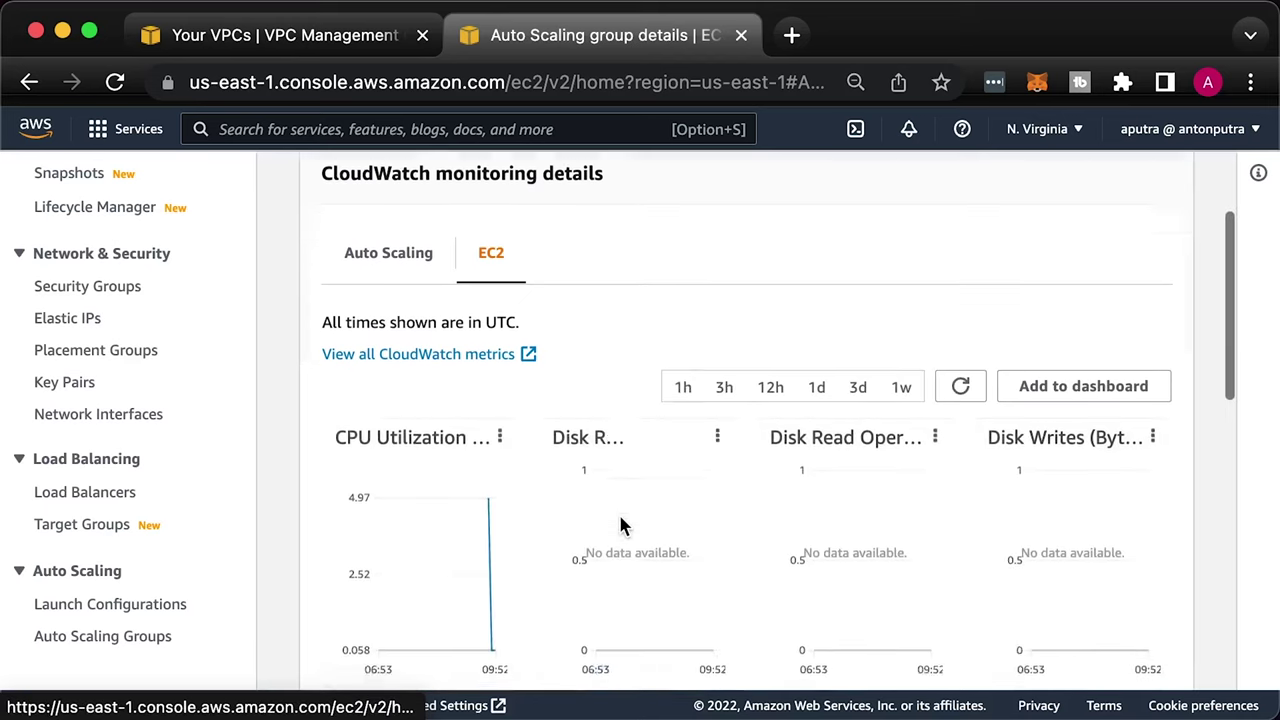
Examine the enlarged CPU Utilization chart of the Auto Scaling group with automatic refresh every 10 seconds
{"action": "left_click", "coordinate": [337, 382]}
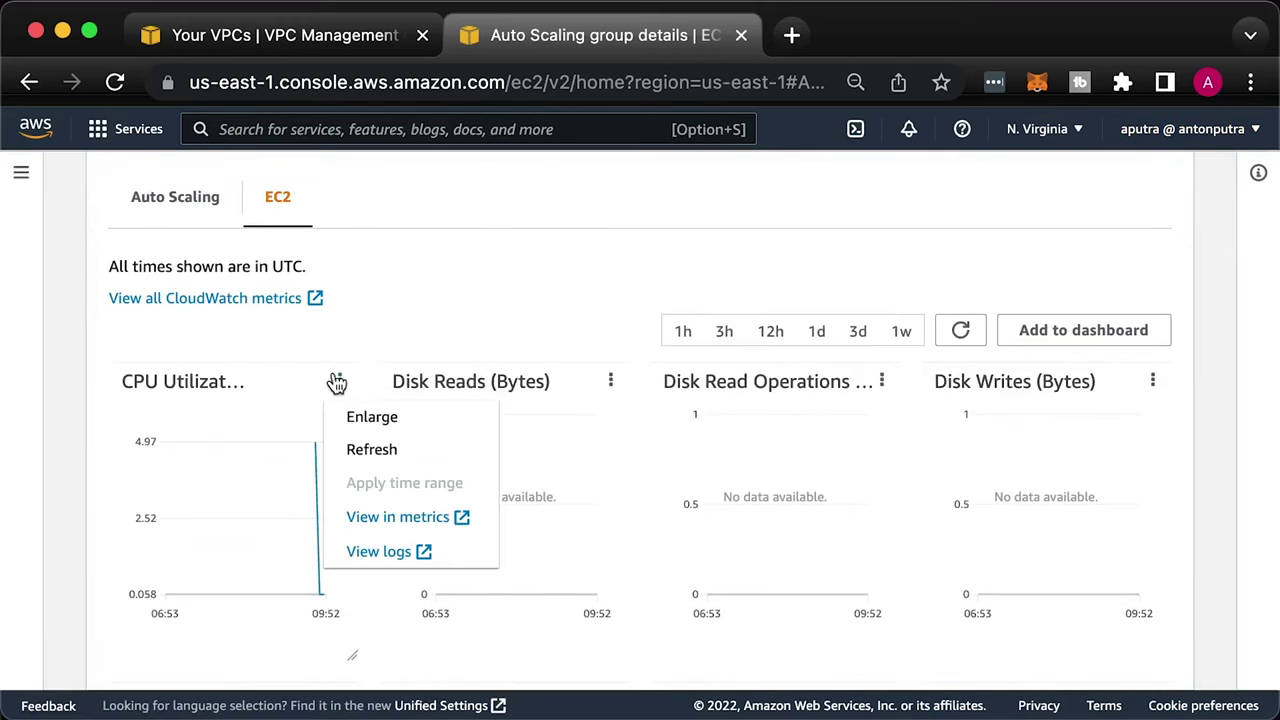
{"action": "left_click", "coordinate": [381, 418]}
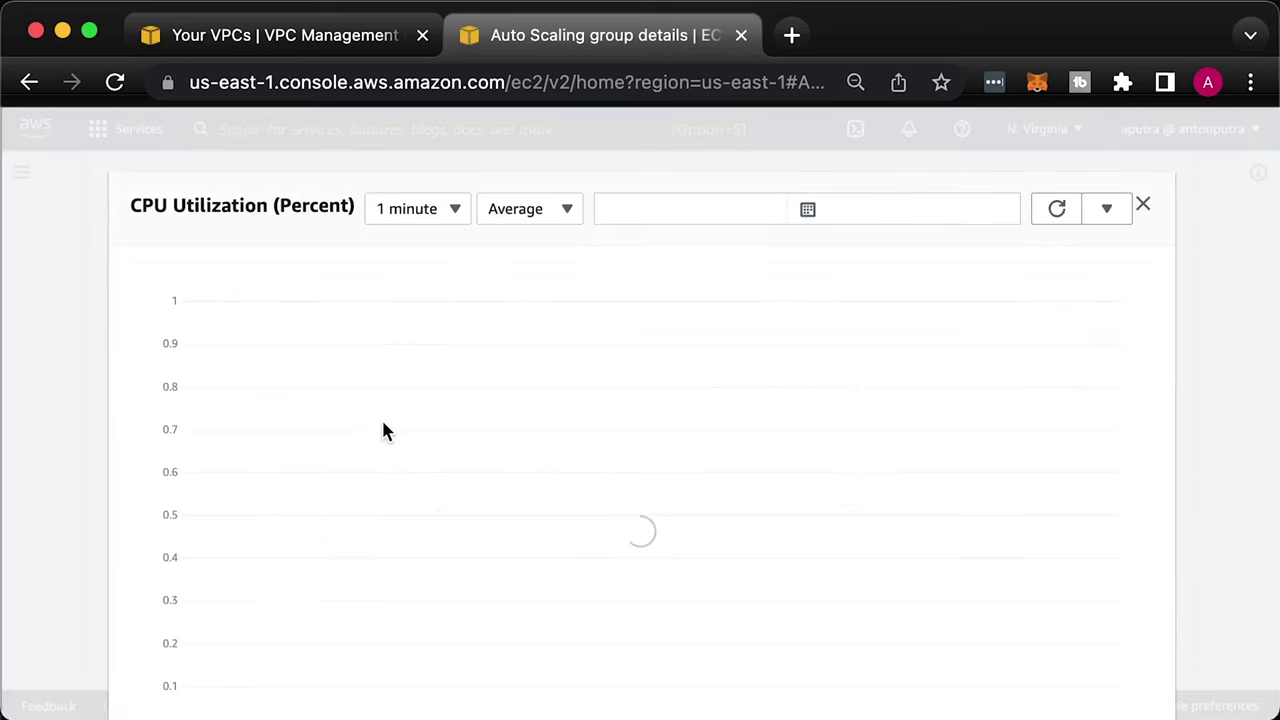
{"action": "left_click", "coordinate": [800, 215]}
{"action": "left_click", "coordinate": [659, 335]}
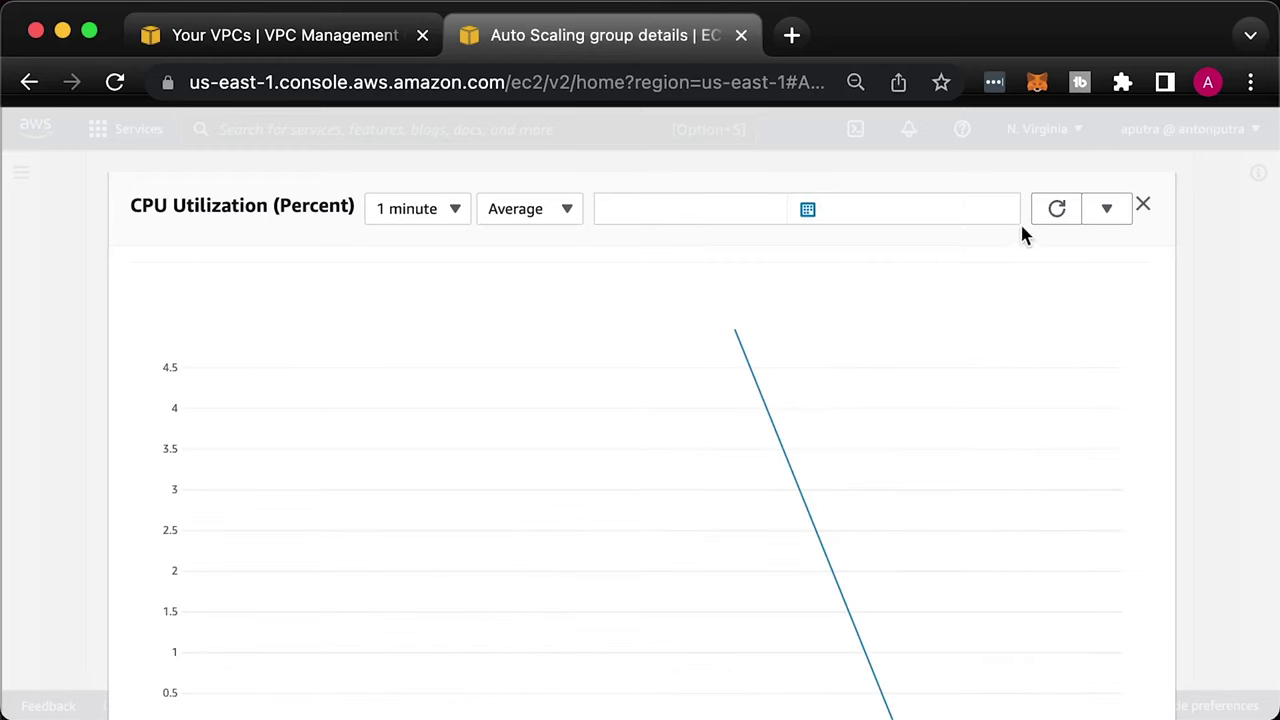
{"action": "left_click", "coordinate": [1106, 212]}
{"action": "left_click", "coordinate": [1116, 276]}
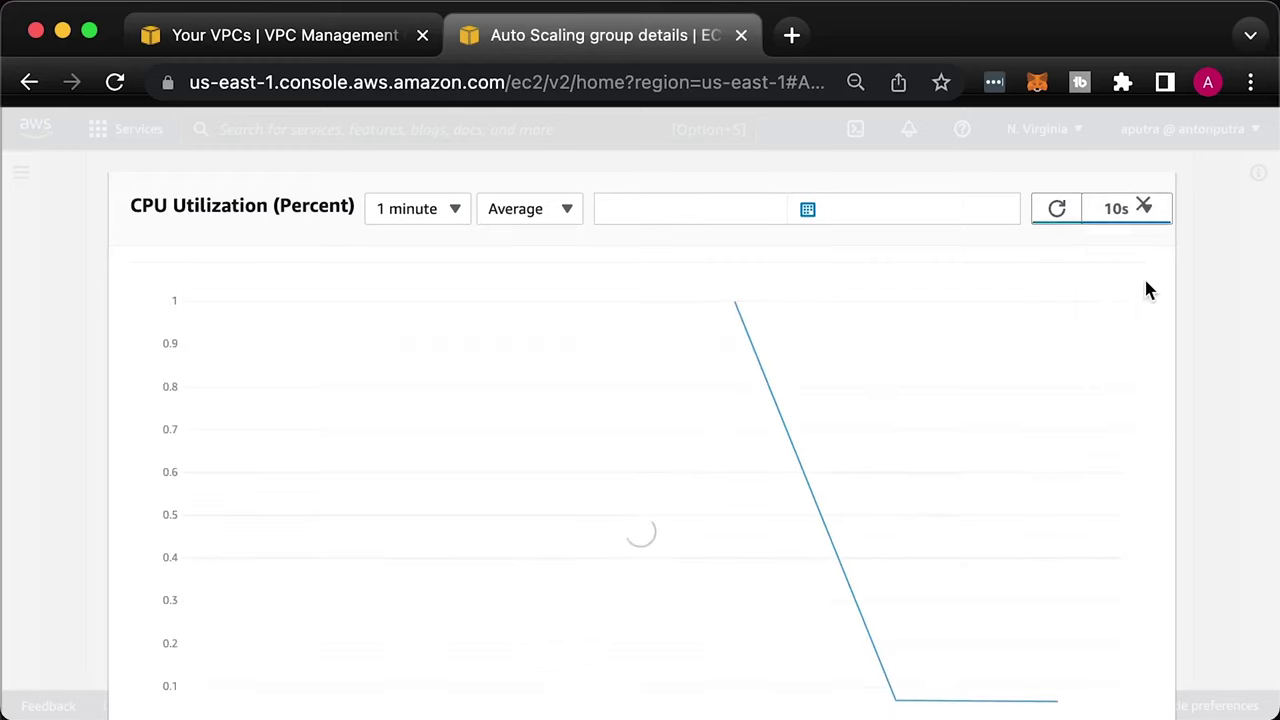
{"action": "scroll", "coordinate": [1206, 323], "scroll_direction": "down", "scroll_amount": 2}
{"action": "scroll", "coordinate": [1199, 358], "scroll_direction": "up", "scroll_amount": 1}
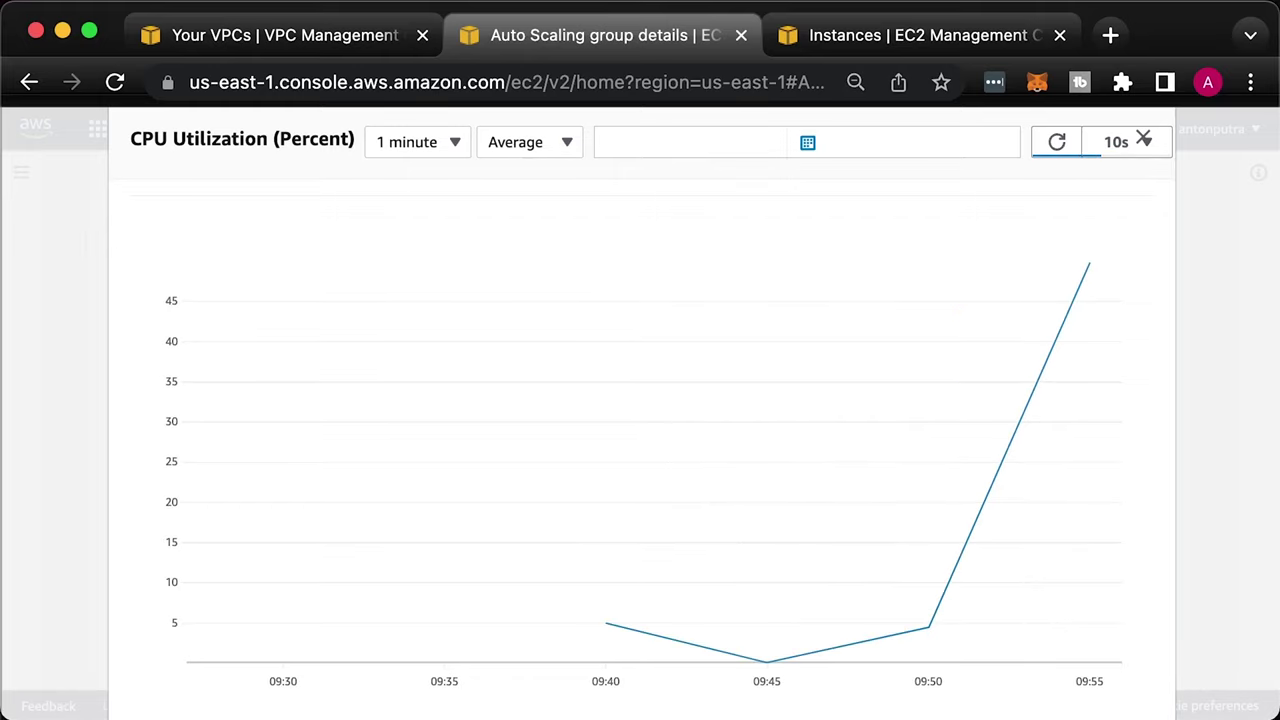
{"action": "left_click", "coordinate": [1145, 141]}
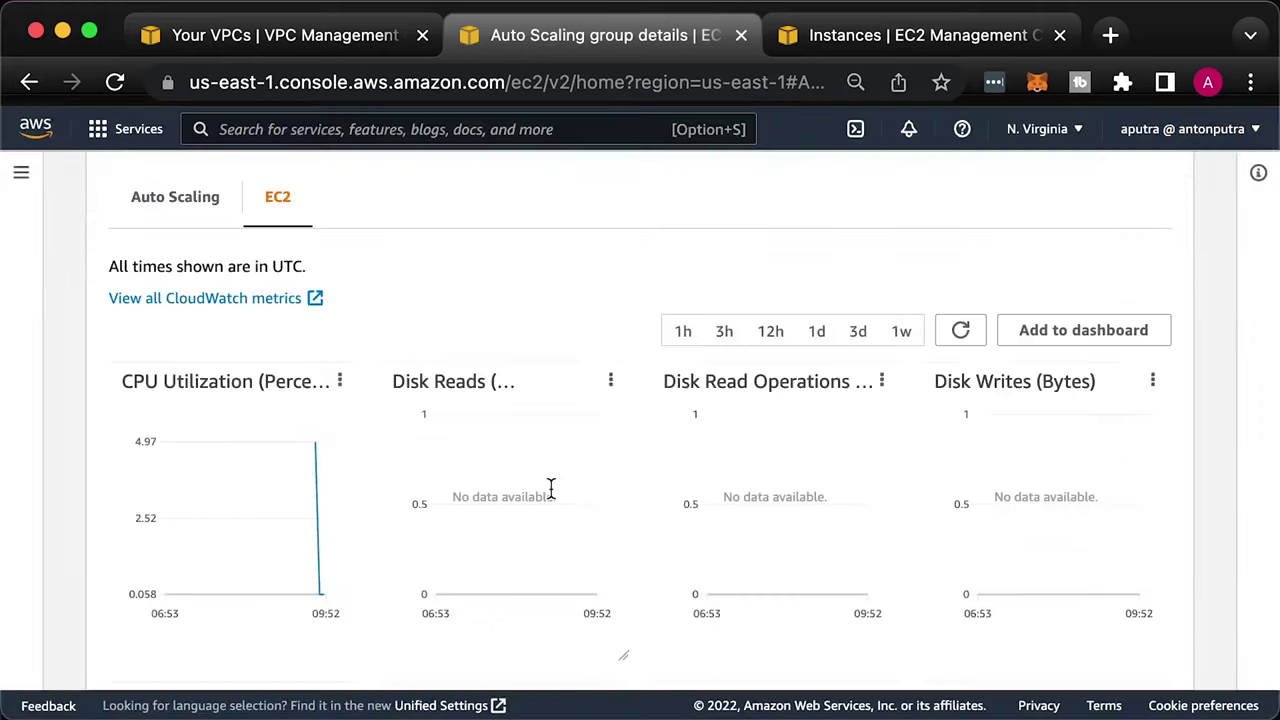
Refresh and examine the activity history of the my-app-example-3 Auto Scaling group for scaling events
{"action": "scroll", "coordinate": [507, 428], "scroll_direction": "up", "scroll_amount": 3}
{"action": "left_click", "coordinate": [232, 248]}
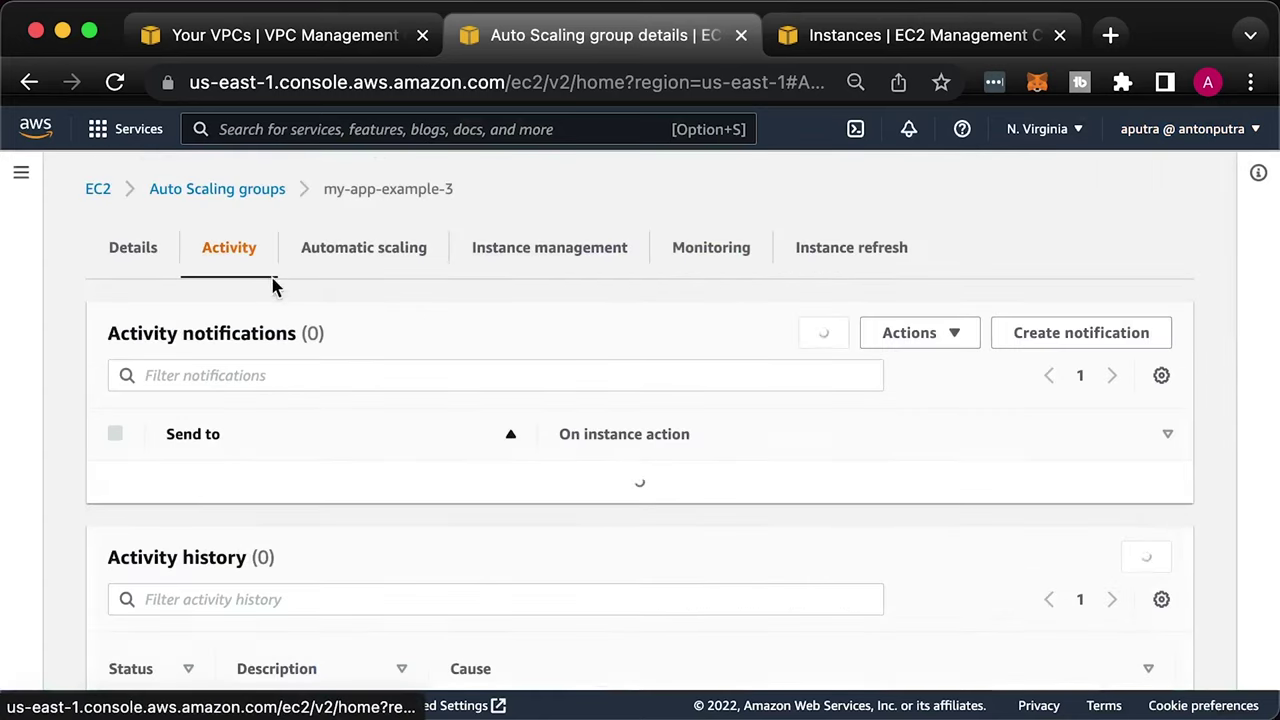
{"action": "scroll", "coordinate": [975, 612], "scroll_direction": "down", "scroll_amount": 1}
{"action": "scroll", "coordinate": [969, 612], "scroll_direction": "down", "scroll_amount": 2}
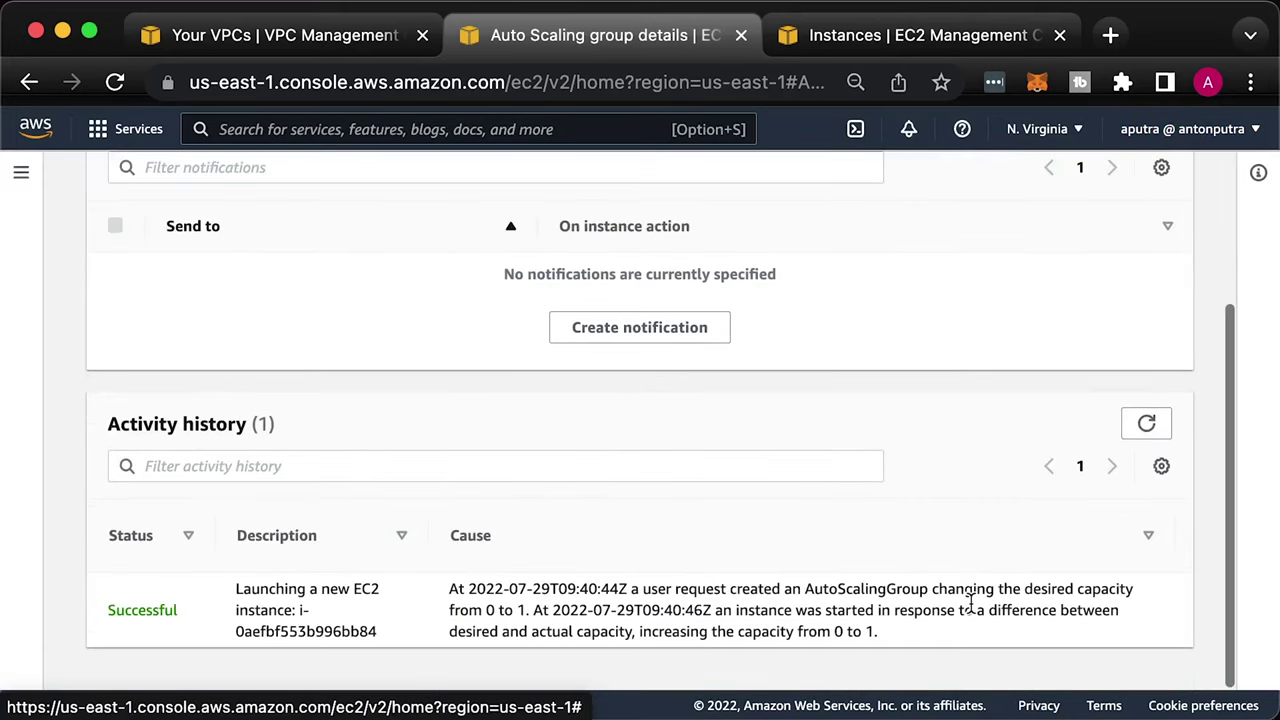
{"action": "left_click", "coordinate": [1146, 421]}
{"action": "scroll", "coordinate": [1197, 600], "scroll_direction": "down", "scroll_amount": 1}
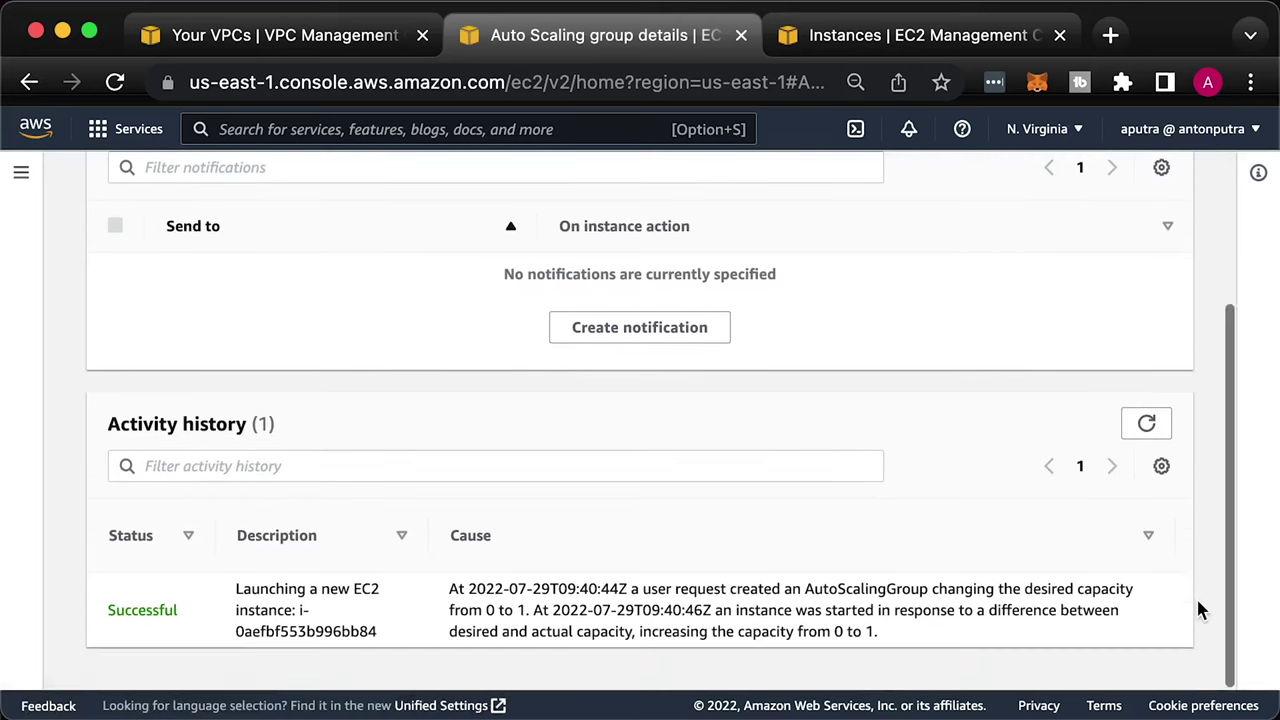
{"action": "left_click", "coordinate": [1146, 422]}
{"action": "scroll", "coordinate": [1263, 477], "scroll_direction": "down", "scroll_amount": 3}
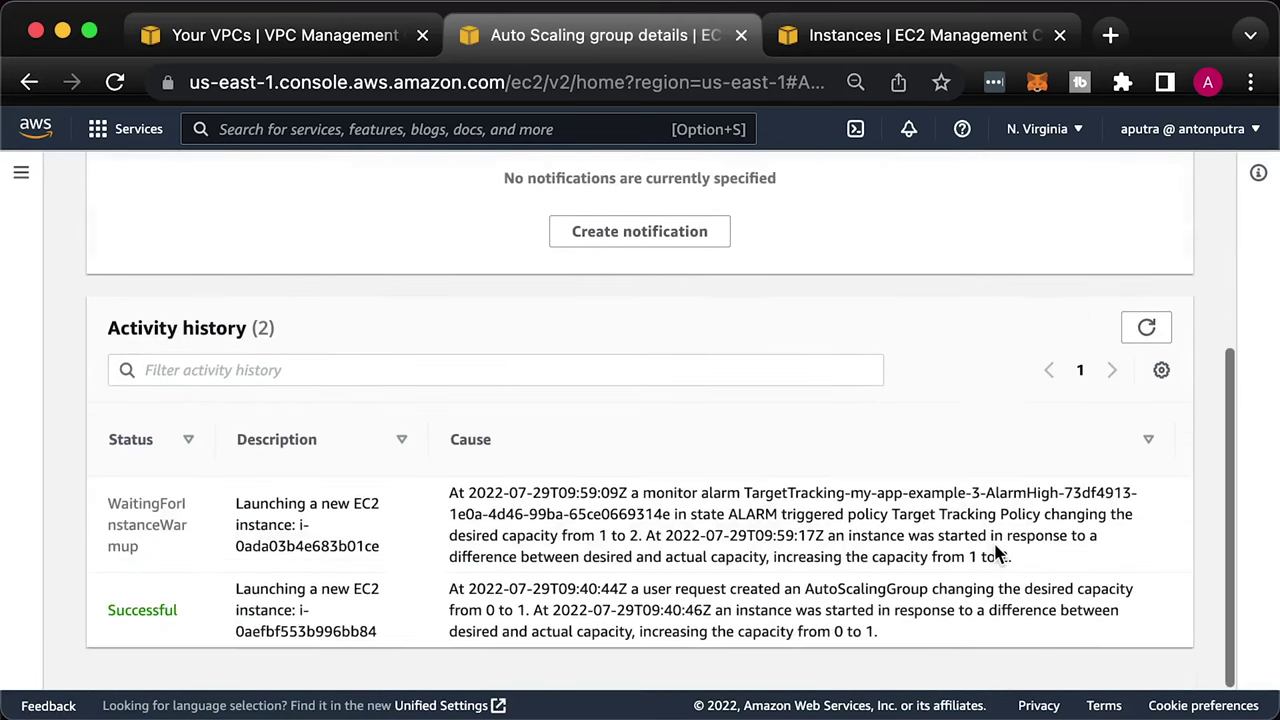
Check the running EC2 instances and select the my-app-example-3 target group
{"action": "key", "text": "ctrl+Tab"}
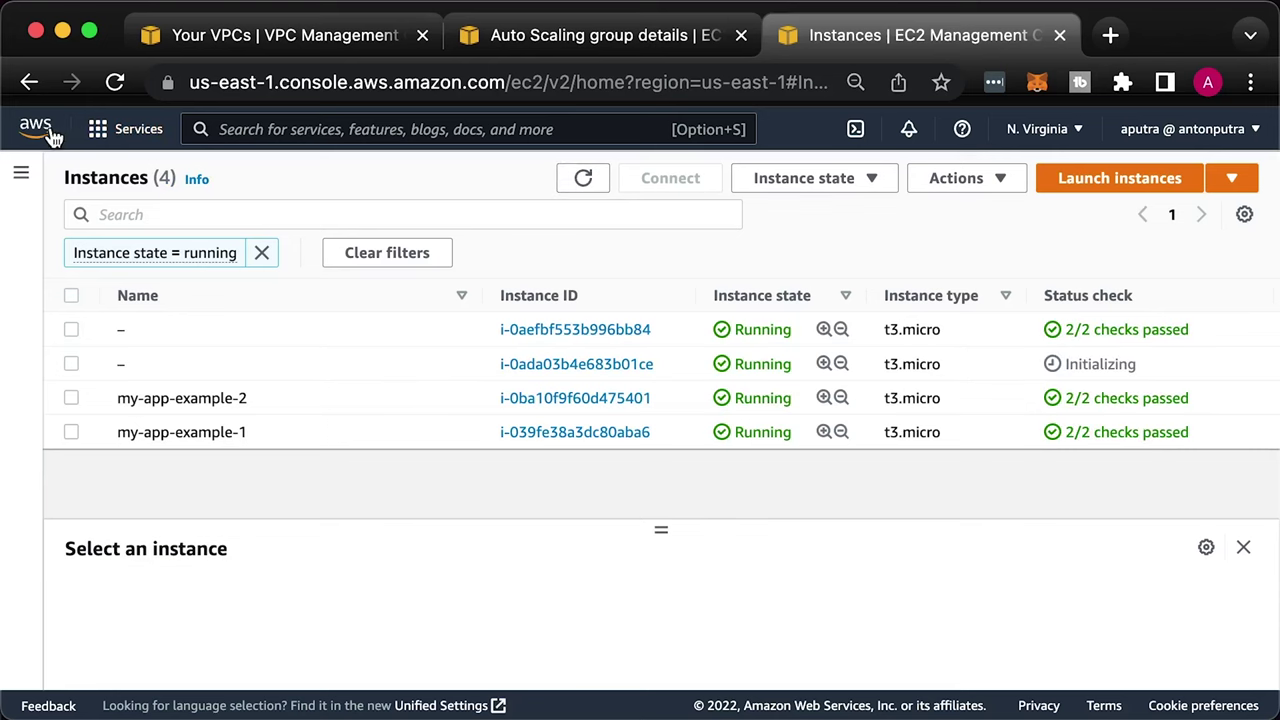
{"action": "left_click", "coordinate": [21, 172]}
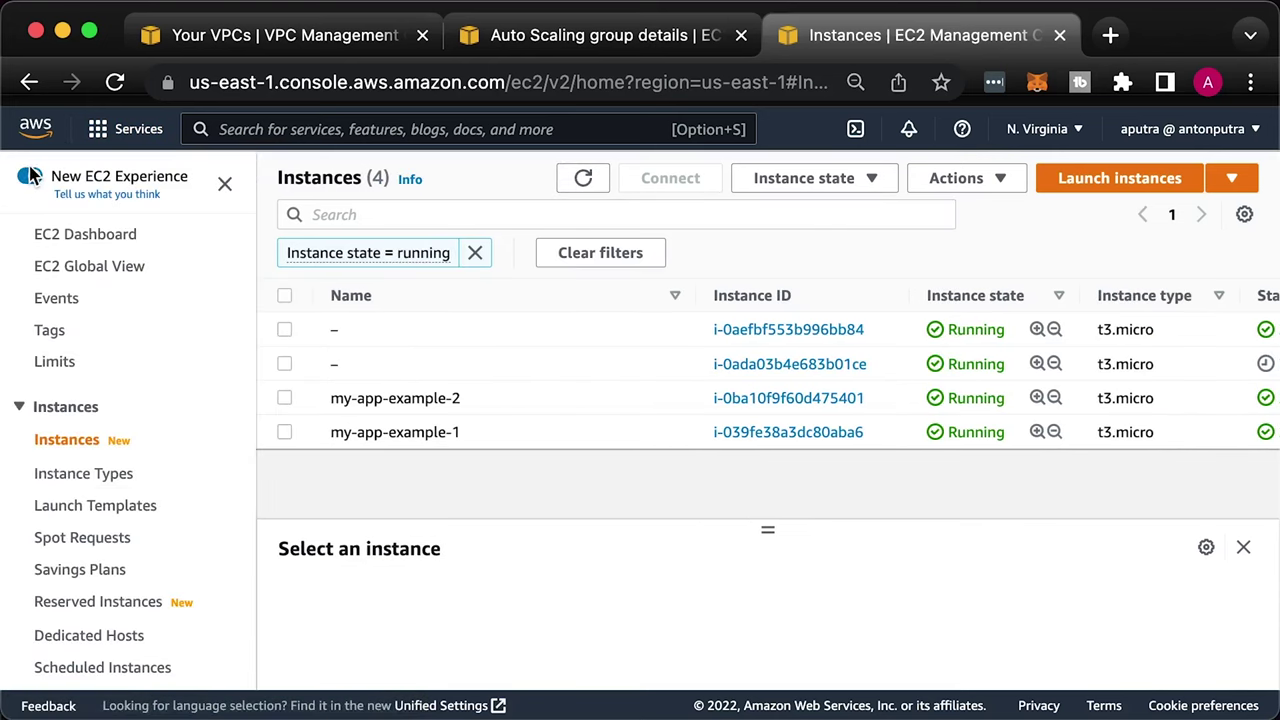
{"action": "scroll", "coordinate": [88, 412], "scroll_direction": "down", "scroll_amount": 5}
{"action": "scroll", "coordinate": [88, 412], "scroll_direction": "down", "scroll_amount": 5}
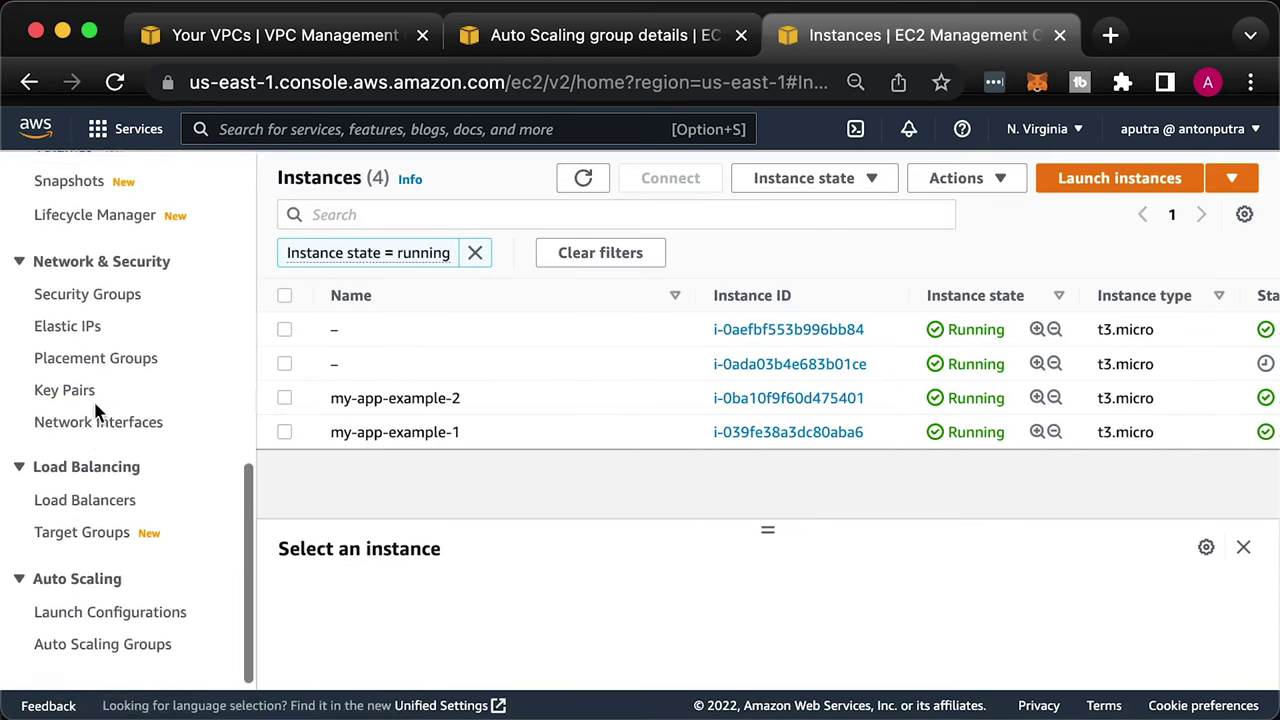
{"action": "left_click", "coordinate": [110, 528]}
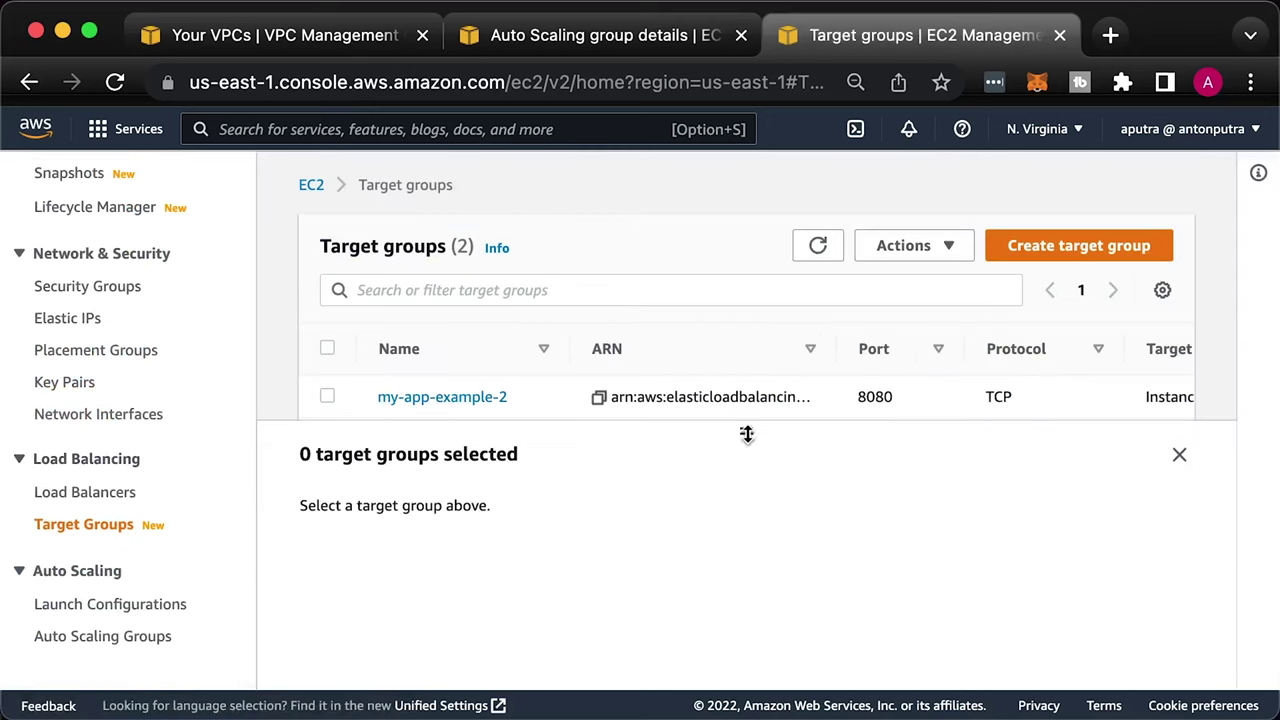
{"action": "left_click_drag", "start_coordinate": [746, 438], "coordinate": [746, 490]}
{"action": "left_click", "coordinate": [327, 434]}
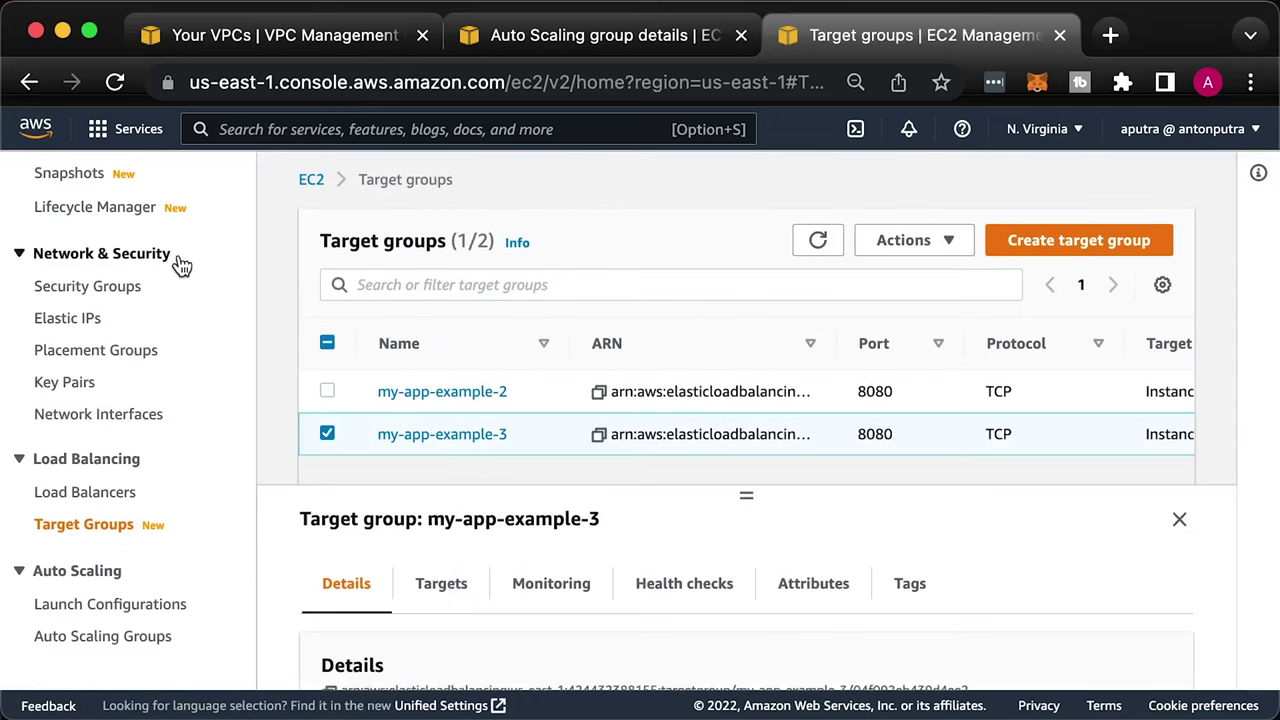
Examine the registered targets of my-app-example-3 and their health status
{"action": "left_click", "coordinate": [462, 588]}
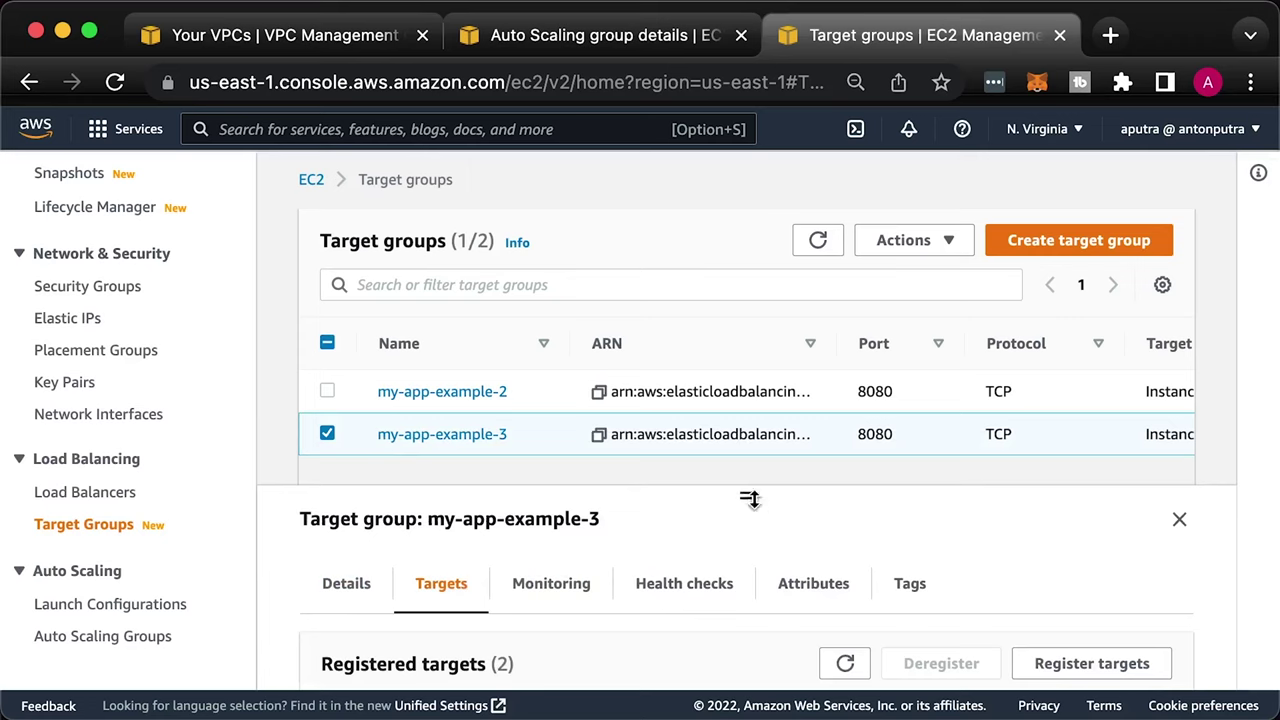
{"action": "left_click_drag", "start_coordinate": [748, 494], "coordinate": [748, 470]}
{"action": "scroll", "coordinate": [660, 620], "scroll_direction": "down", "scroll_amount": 3}
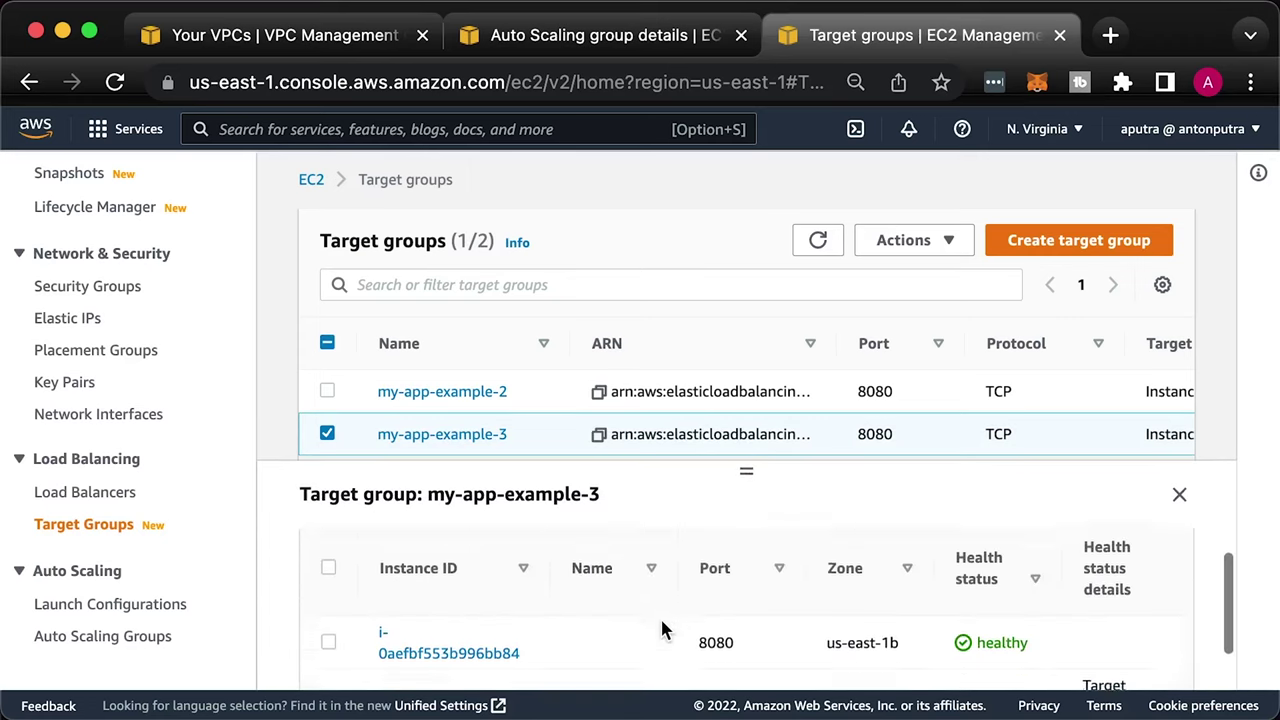
{"action": "scroll", "coordinate": [661, 628], "scroll_direction": "up", "scroll_amount": 1}
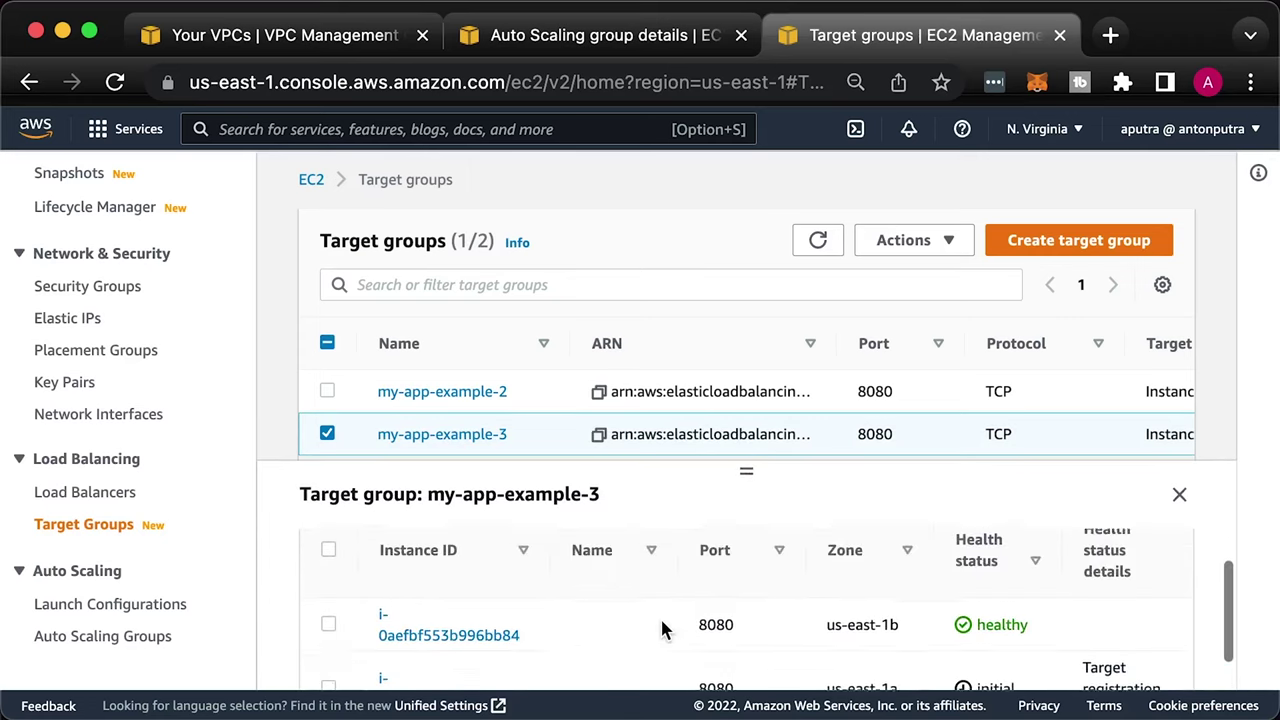
{"action": "scroll", "coordinate": [661, 628], "scroll_direction": "down", "scroll_amount": 1}
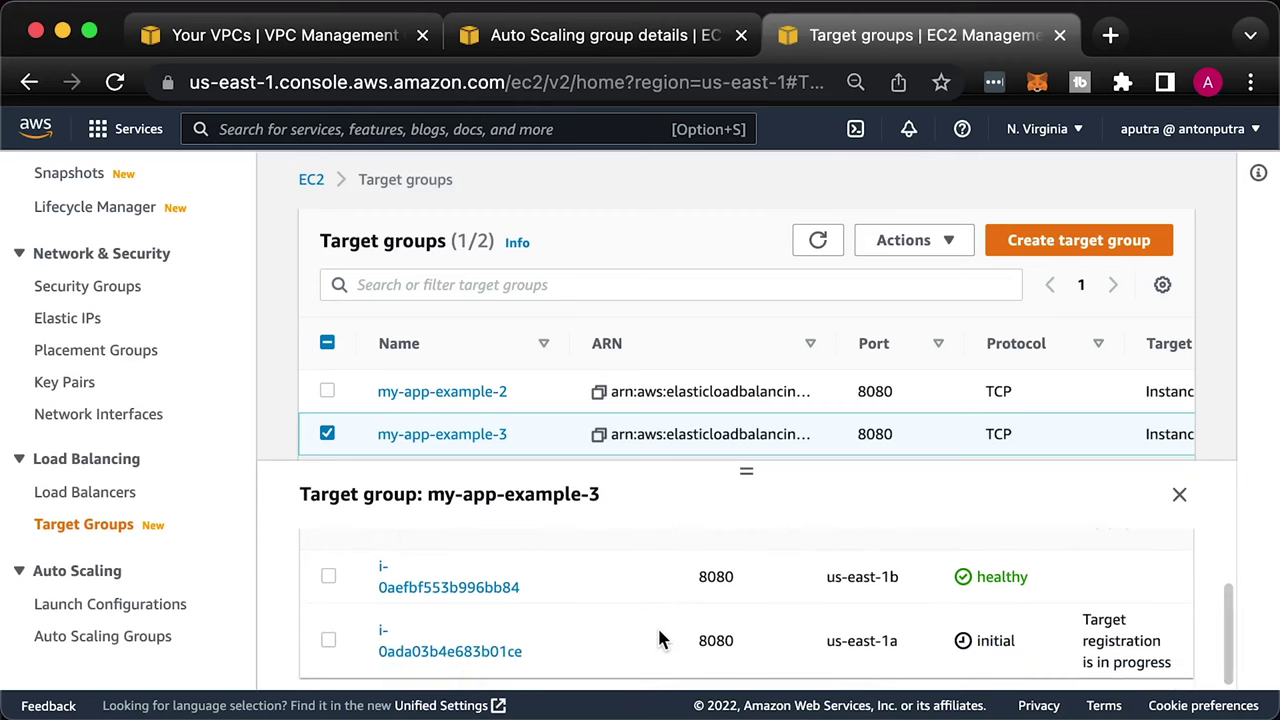
Delete the my-app-example-3 load balancer
{"action": "left_click", "coordinate": [106, 492]}
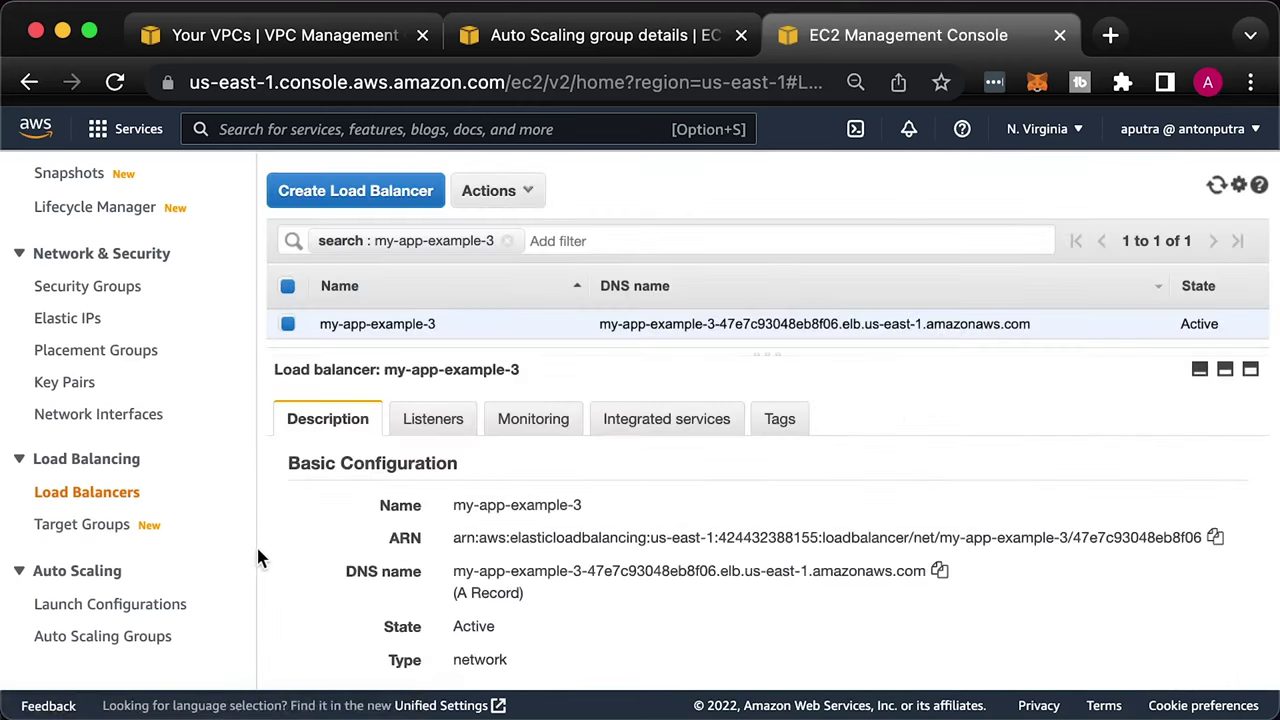
{"action": "left_click", "coordinate": [525, 192]}
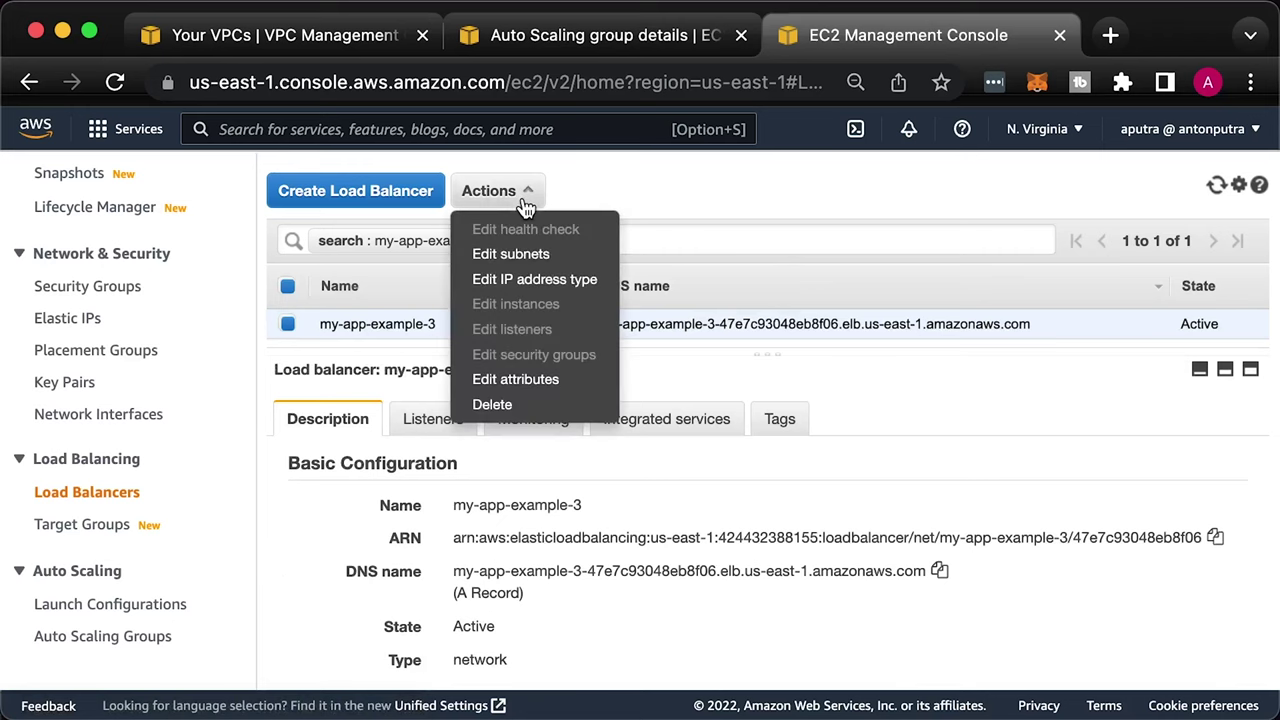
{"action": "left_click", "coordinate": [517, 404]}
{"action": "left_click", "coordinate": [912, 505]}
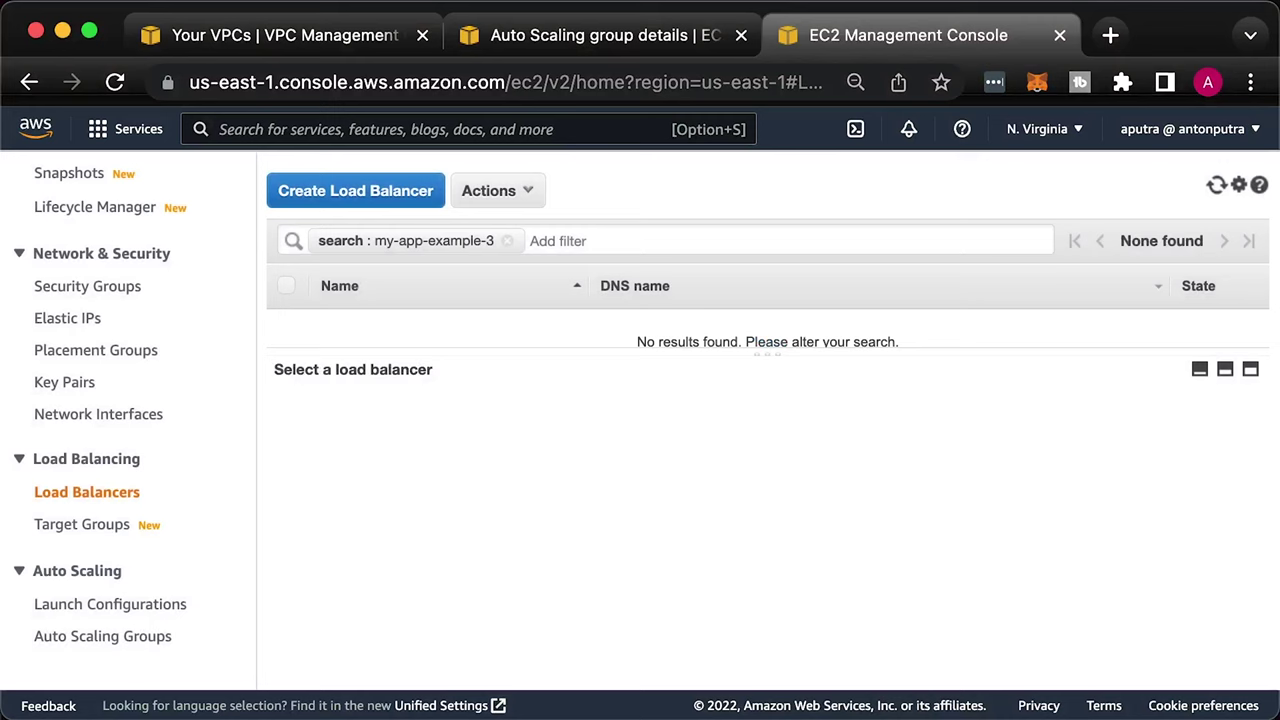
Delete the my-app-example-3 target group
{"action": "left_click", "coordinate": [105, 526]}
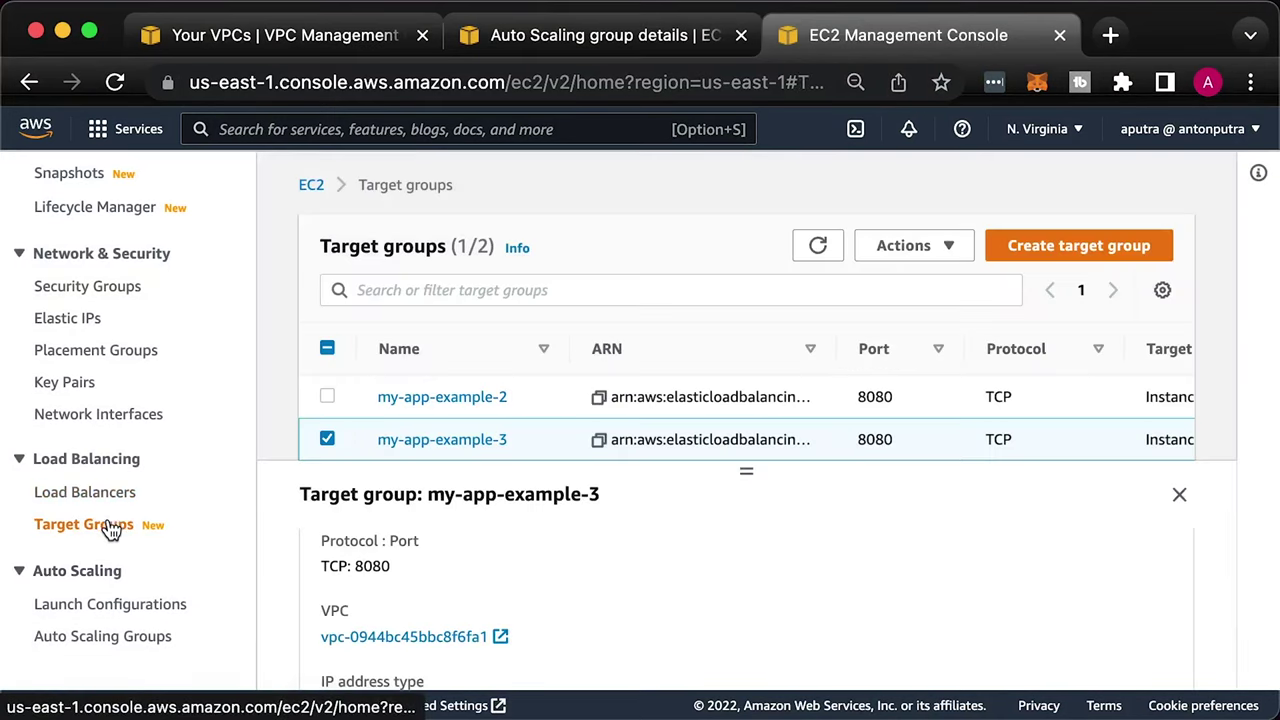
{"action": "left_click", "coordinate": [952, 250]}
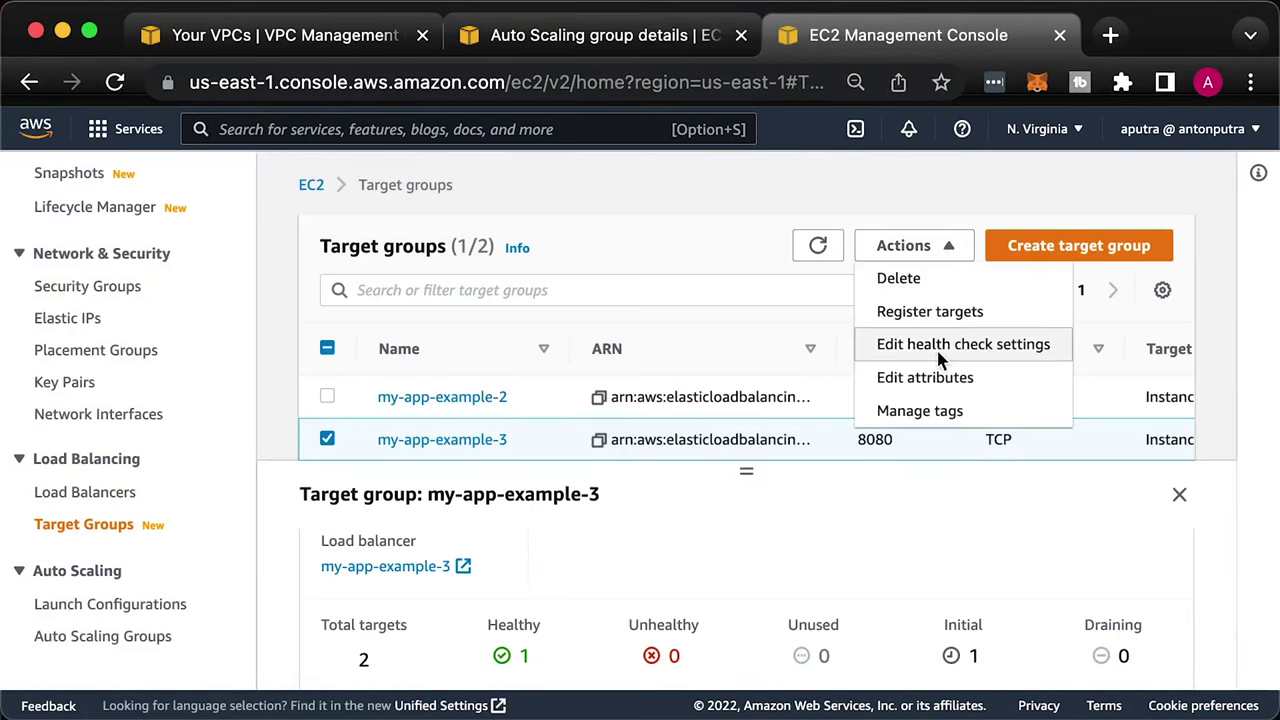
{"action": "left_click", "coordinate": [900, 280]}
{"action": "left_click", "coordinate": [1000, 560]}
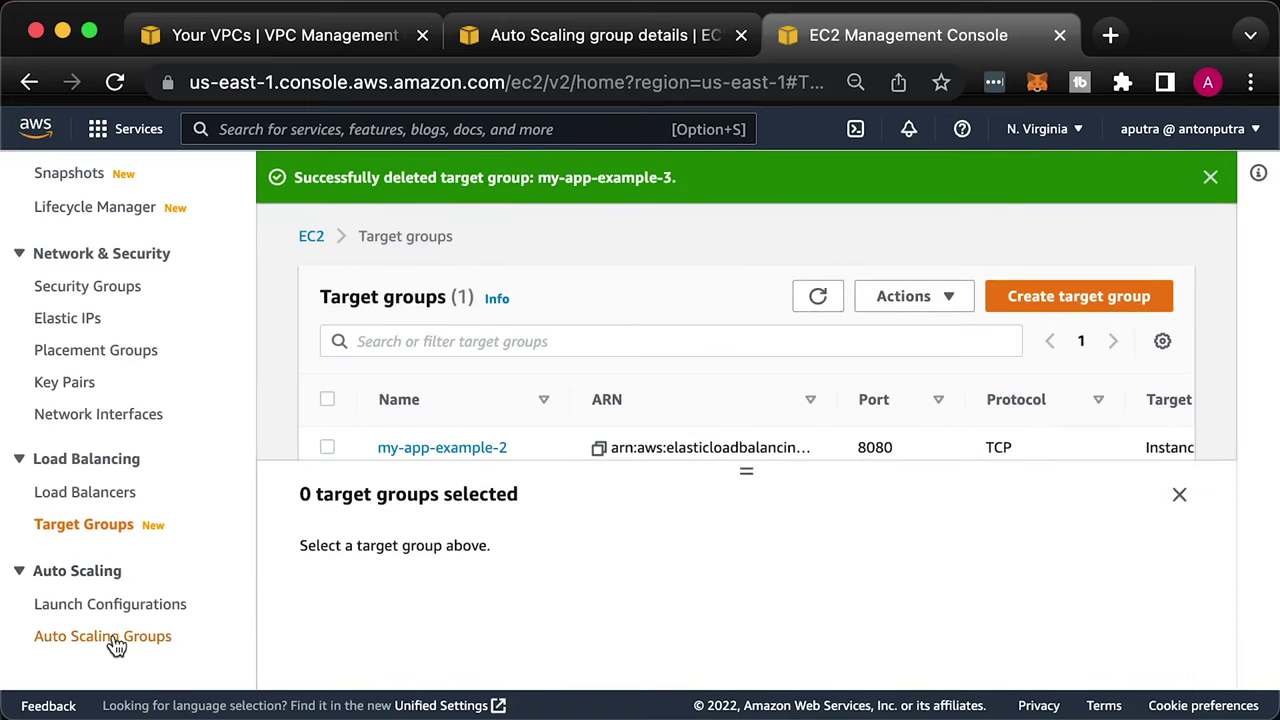
Delete the my-app-example-3 Auto Scaling group, confirming with the word delete
{"action": "left_click", "coordinate": [110, 636]}
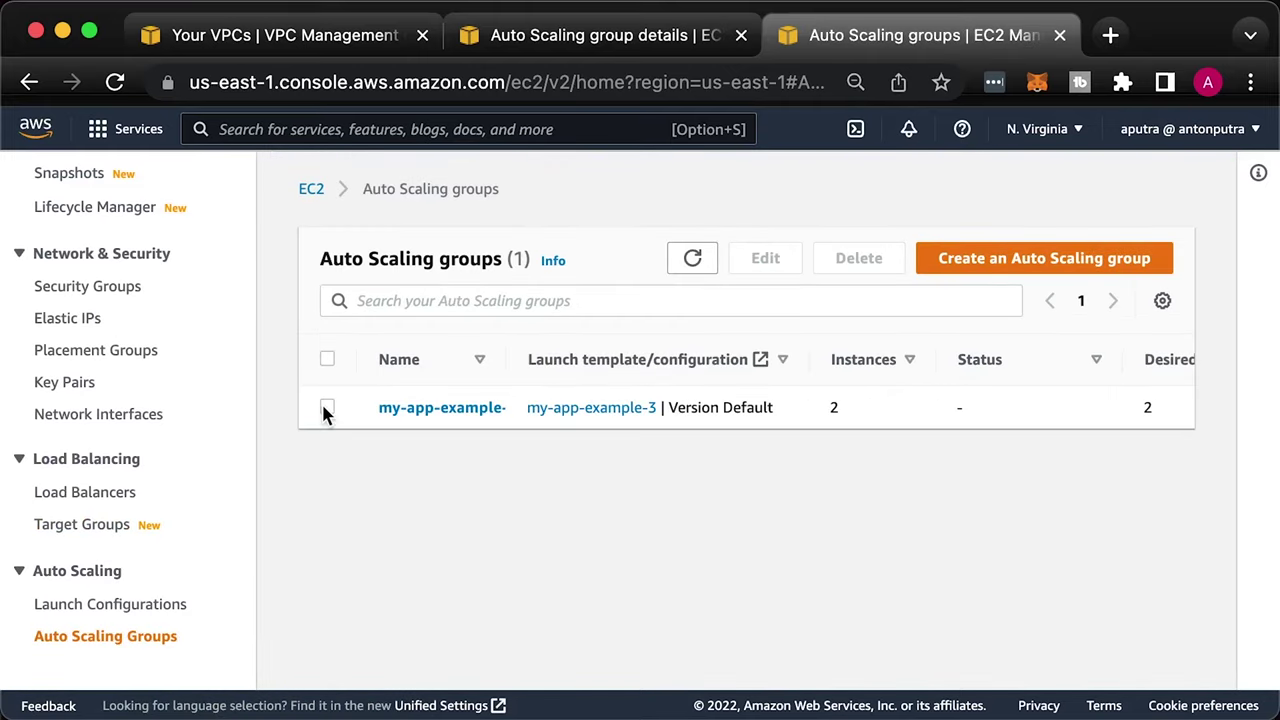
{"action": "left_click", "coordinate": [327, 407]}
{"action": "left_click", "coordinate": [855, 260]}
{"action": "left_click", "coordinate": [759, 548]}
{"action": "type", "text": "delete"}
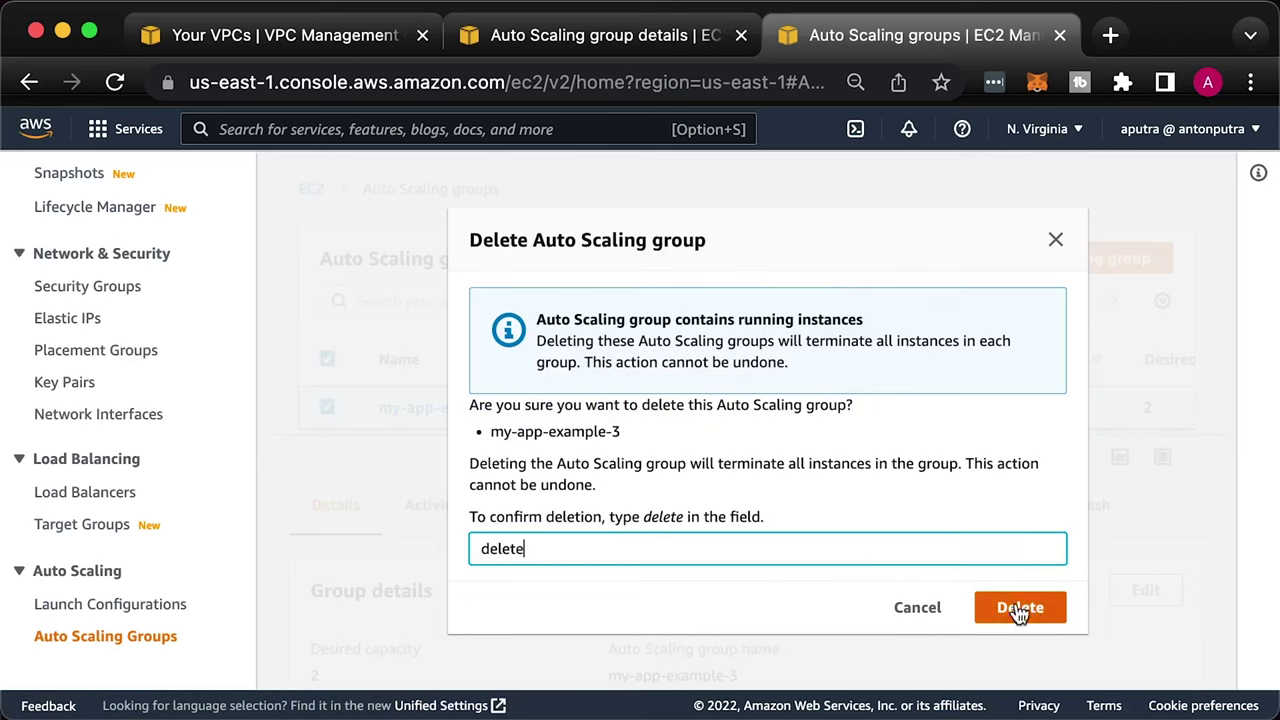
{"action": "left_click", "coordinate": [1025, 613]}
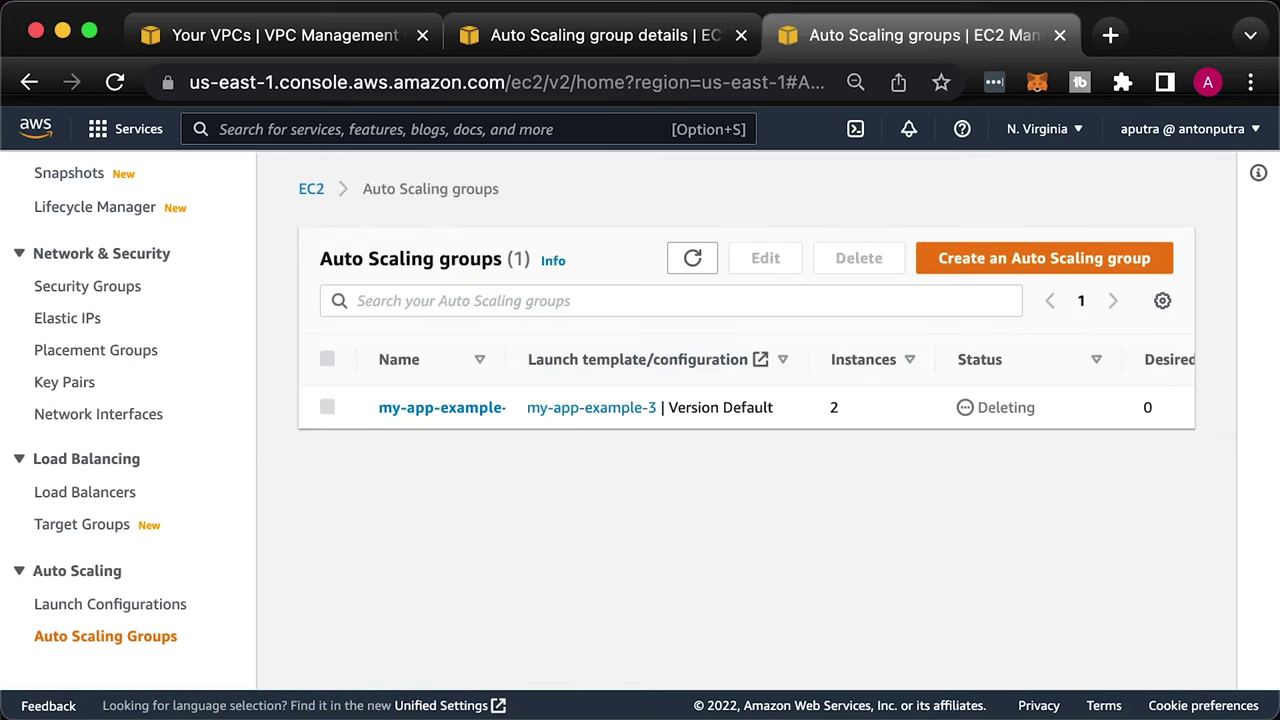
Delete the my-app-example-3 launch template and all its versions, confirming with the word delete
{"action": "scroll", "coordinate": [161, 385], "scroll_direction": "up", "scroll_amount": 10}
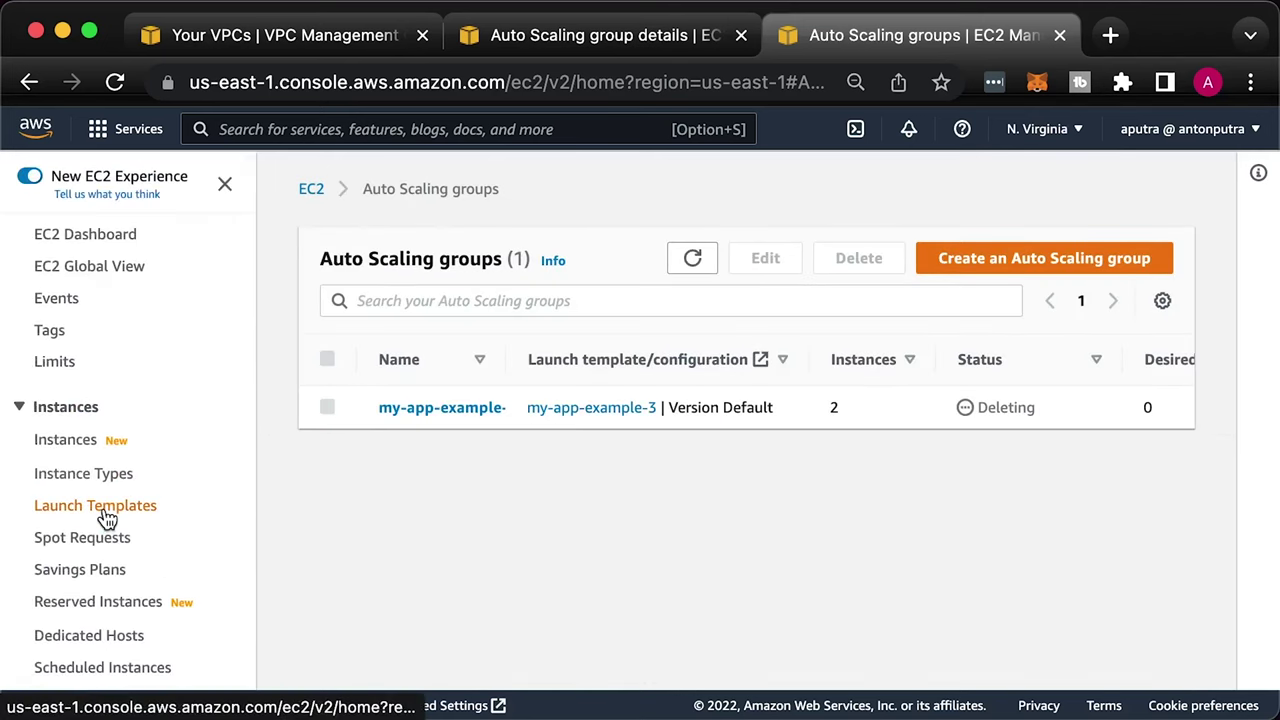
{"action": "left_click", "coordinate": [104, 513]}
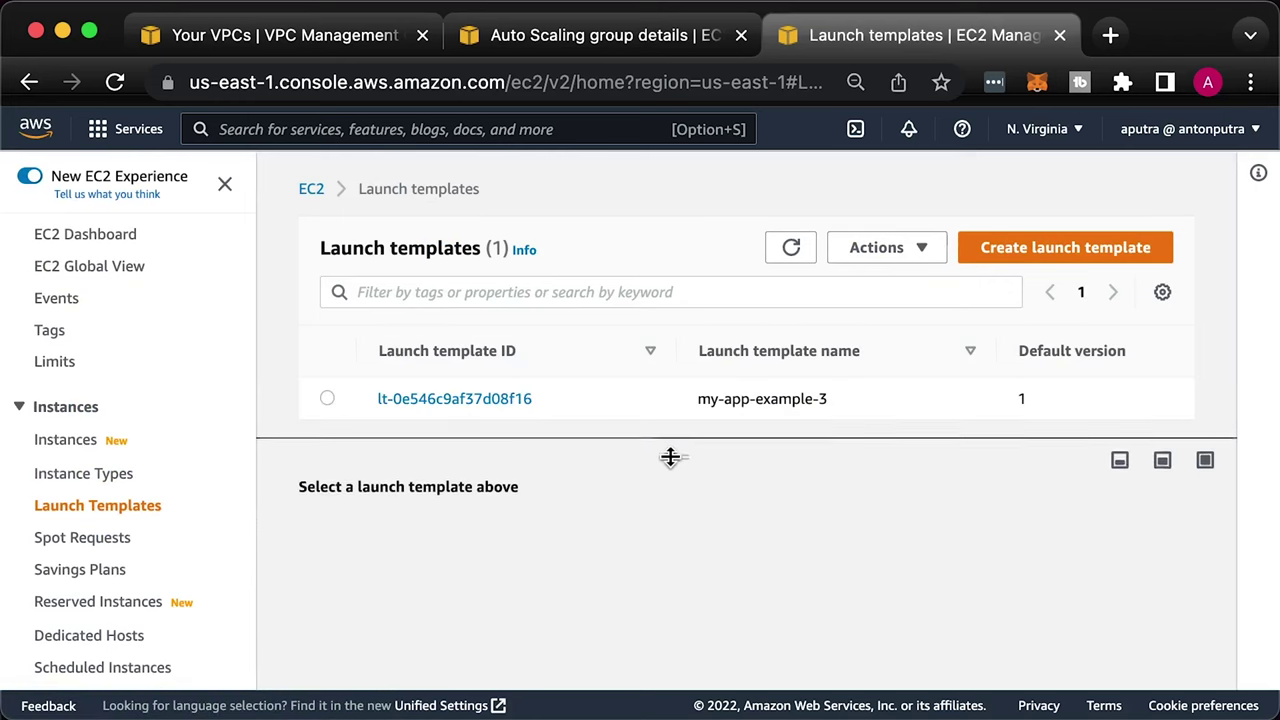
{"action": "left_click", "coordinate": [328, 400]}
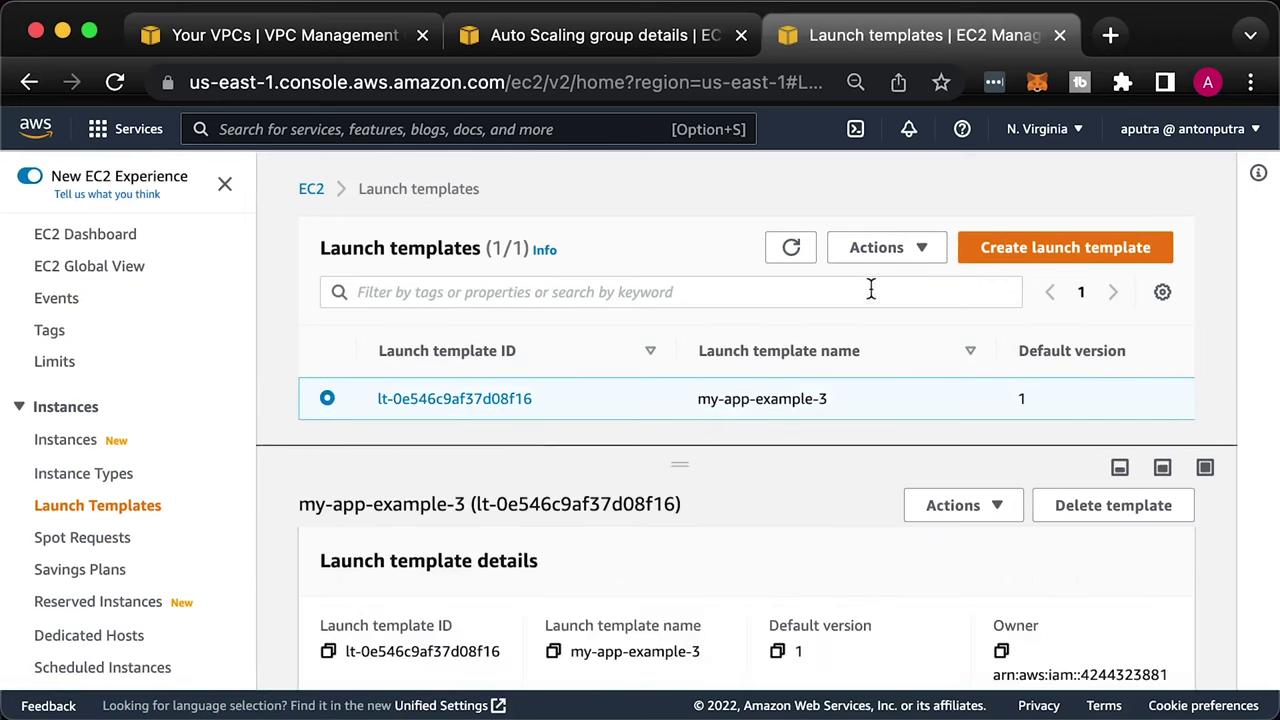
{"action": "left_click", "coordinate": [876, 247]}
{"action": "left_click", "coordinate": [886, 346]}
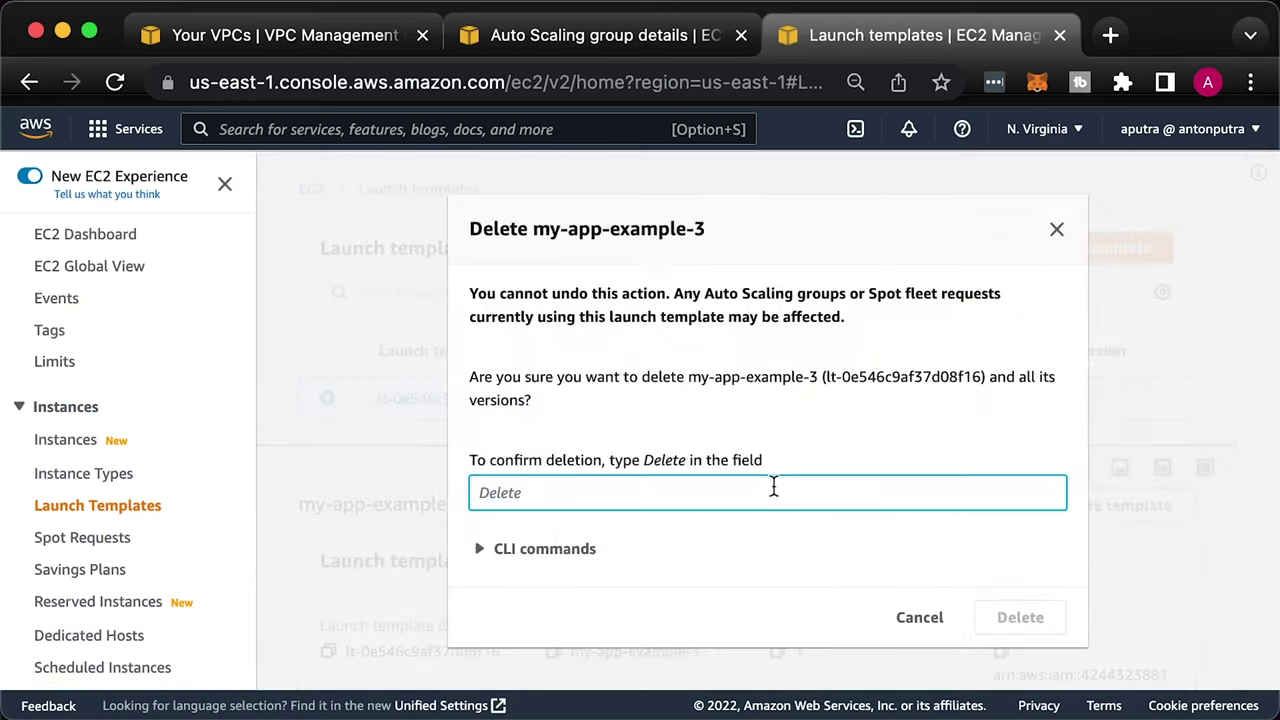
{"action": "type", "text": "delete"}
{"action": "left_click", "coordinate": [1036, 617]}
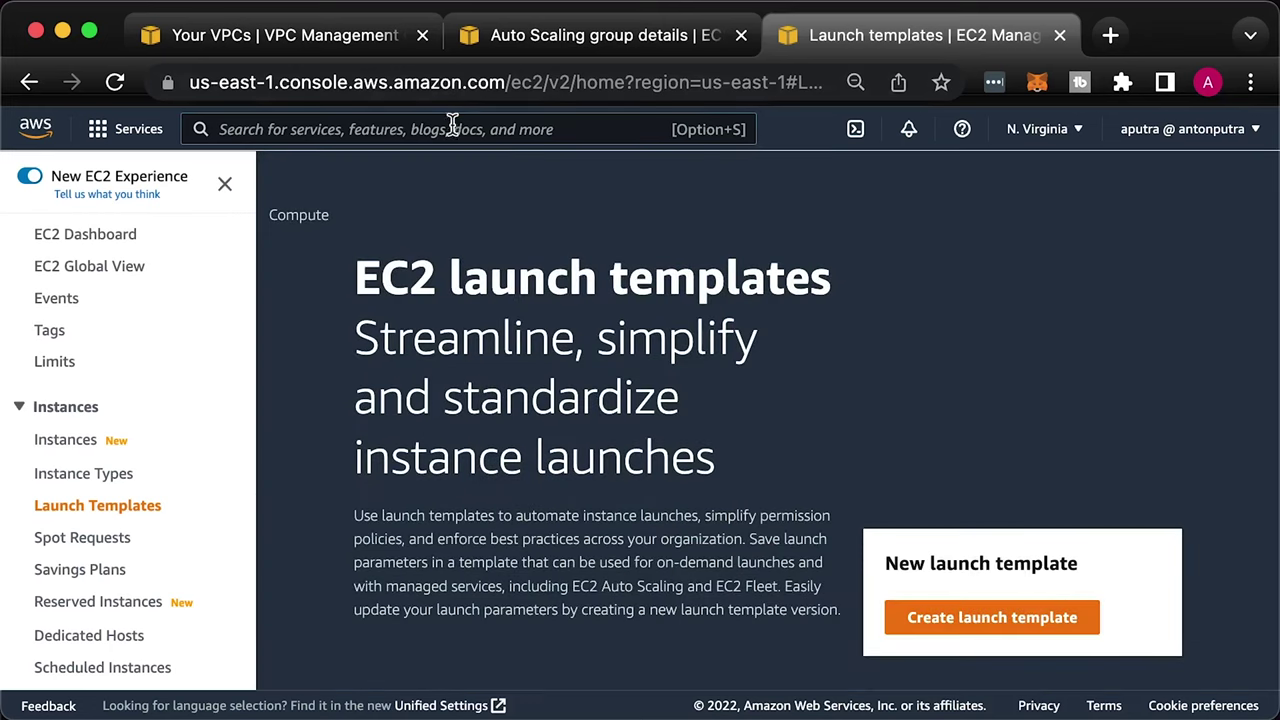
Delete the api-v2 custom domain name in API Gateway, confirming with the word delete
{"action": "type", "text": "apig"}
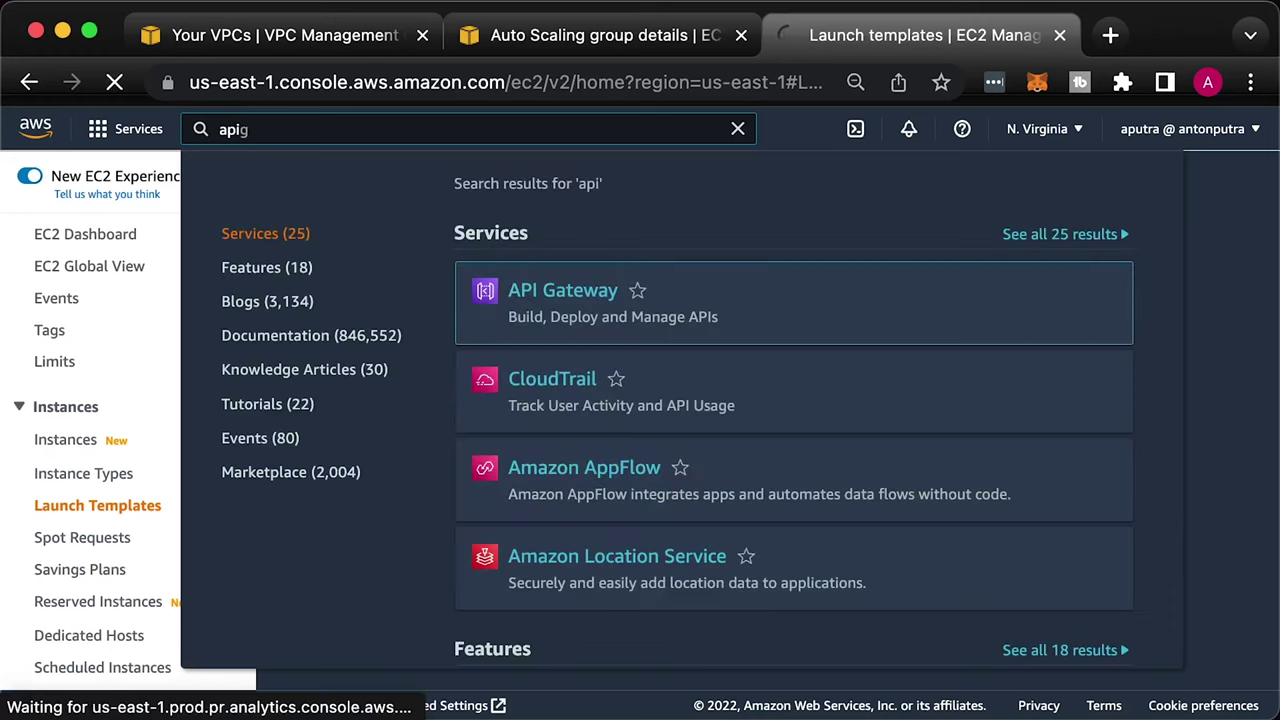
{"action": "key", "text": "Return"}
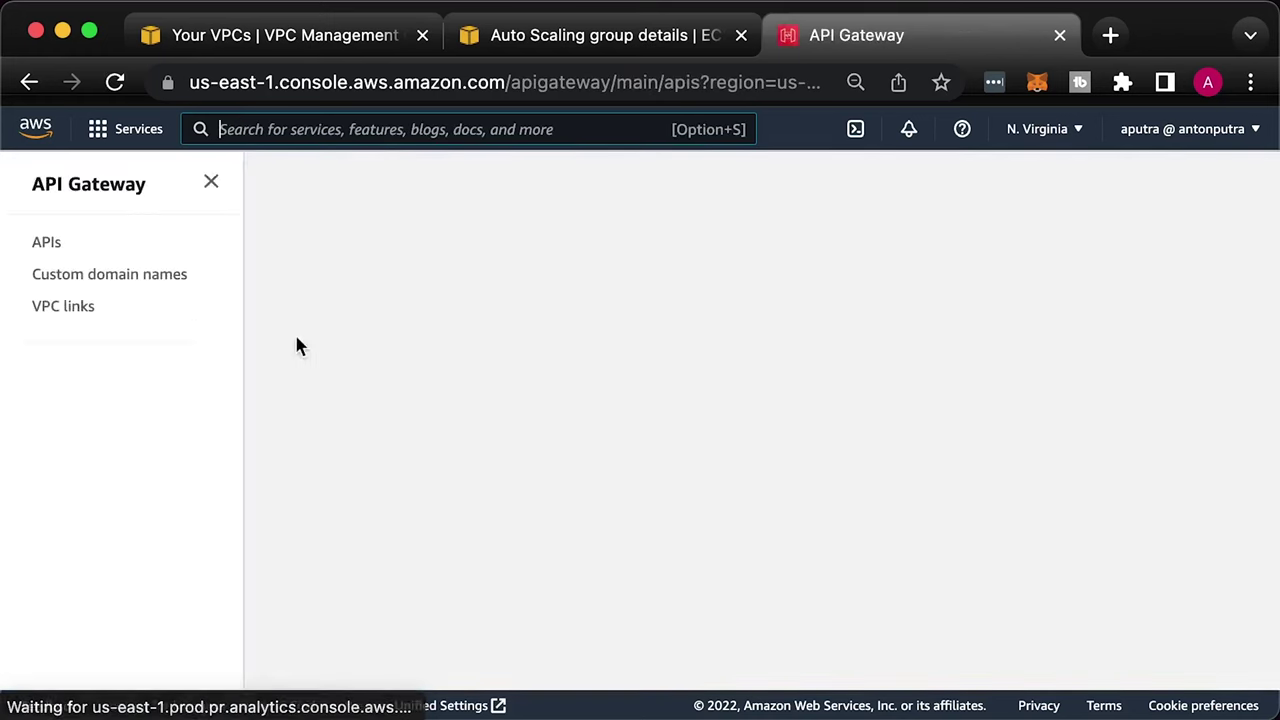
{"action": "left_click", "coordinate": [161, 278]}
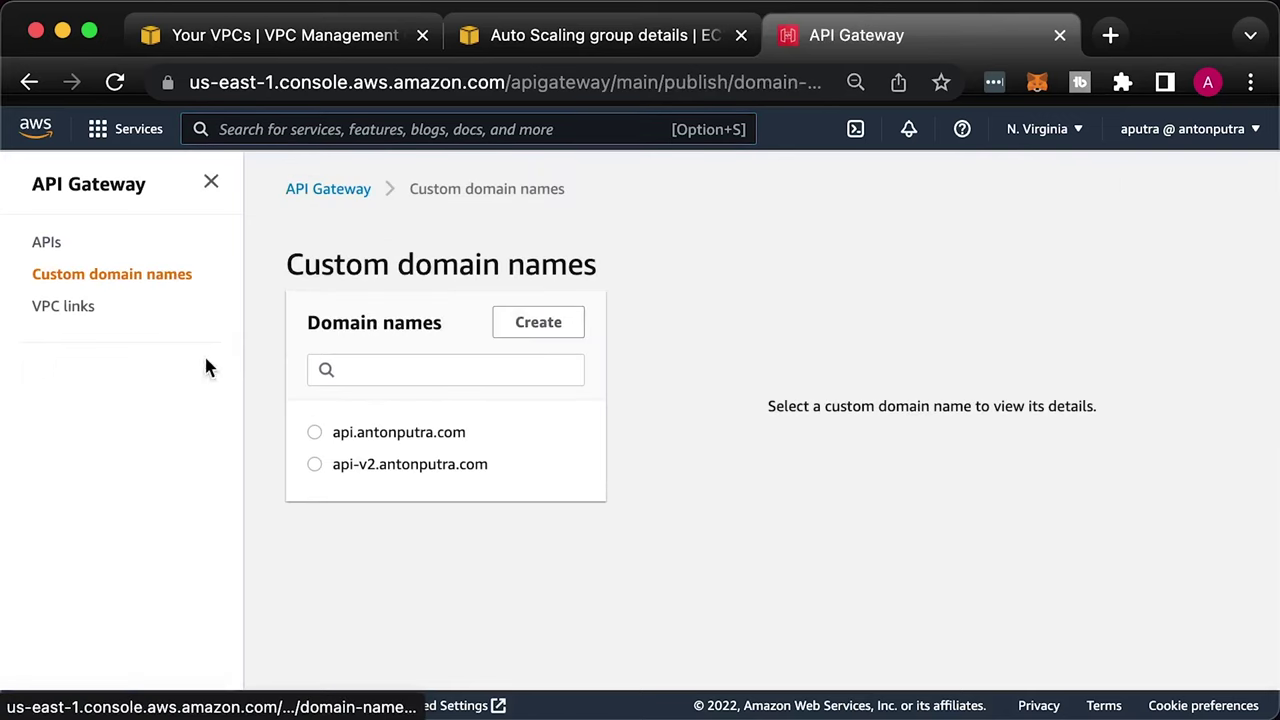
{"action": "left_click", "coordinate": [313, 465]}
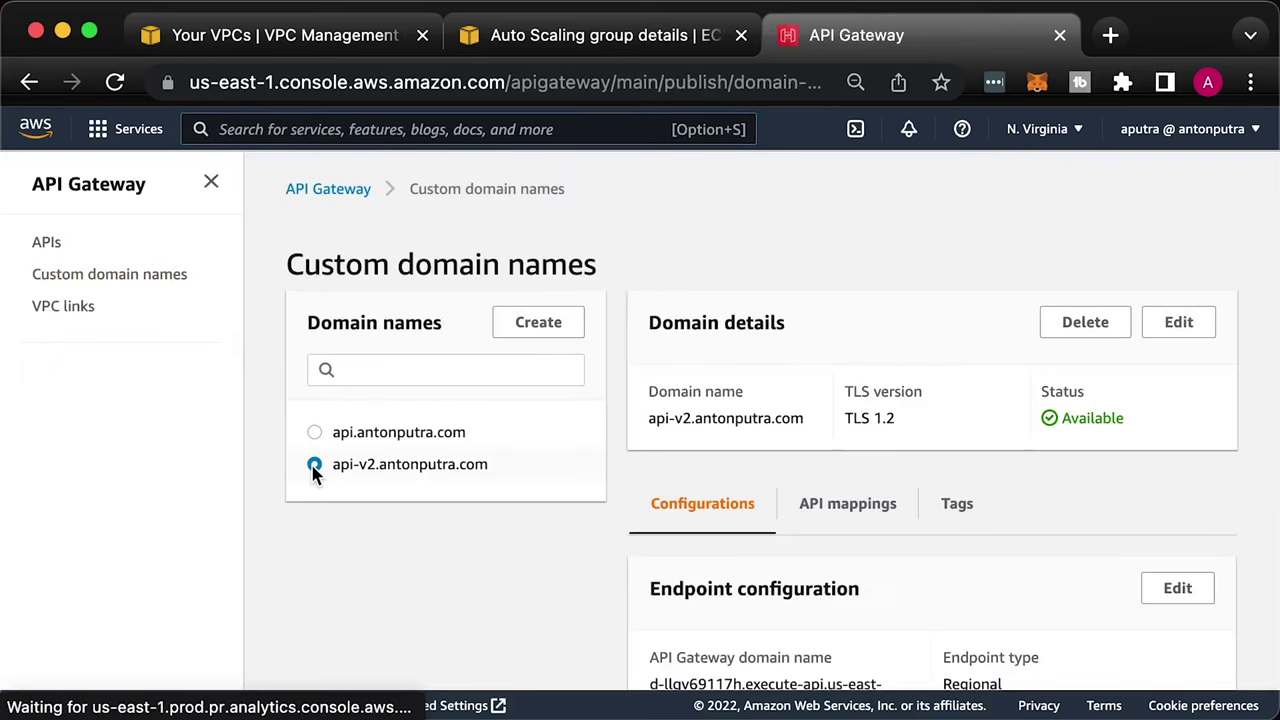
{"action": "left_click", "coordinate": [1068, 334]}
{"action": "left_click", "coordinate": [704, 469]}
{"action": "type", "text": "delete"}
{"action": "left_click", "coordinate": [905, 532]}
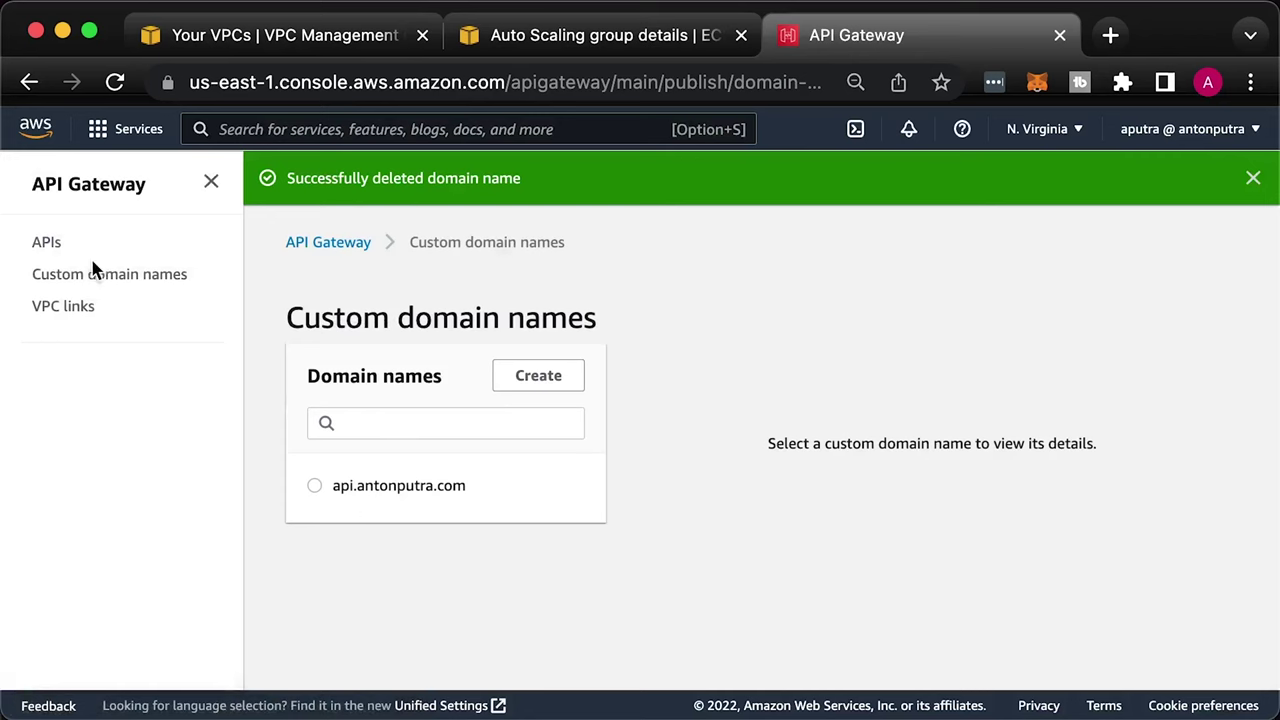
Delete the ANY route under /{proxy+} from the api-gw-example-3 API
{"action": "left_click", "coordinate": [34, 242]}
{"action": "left_click", "coordinate": [390, 557]}
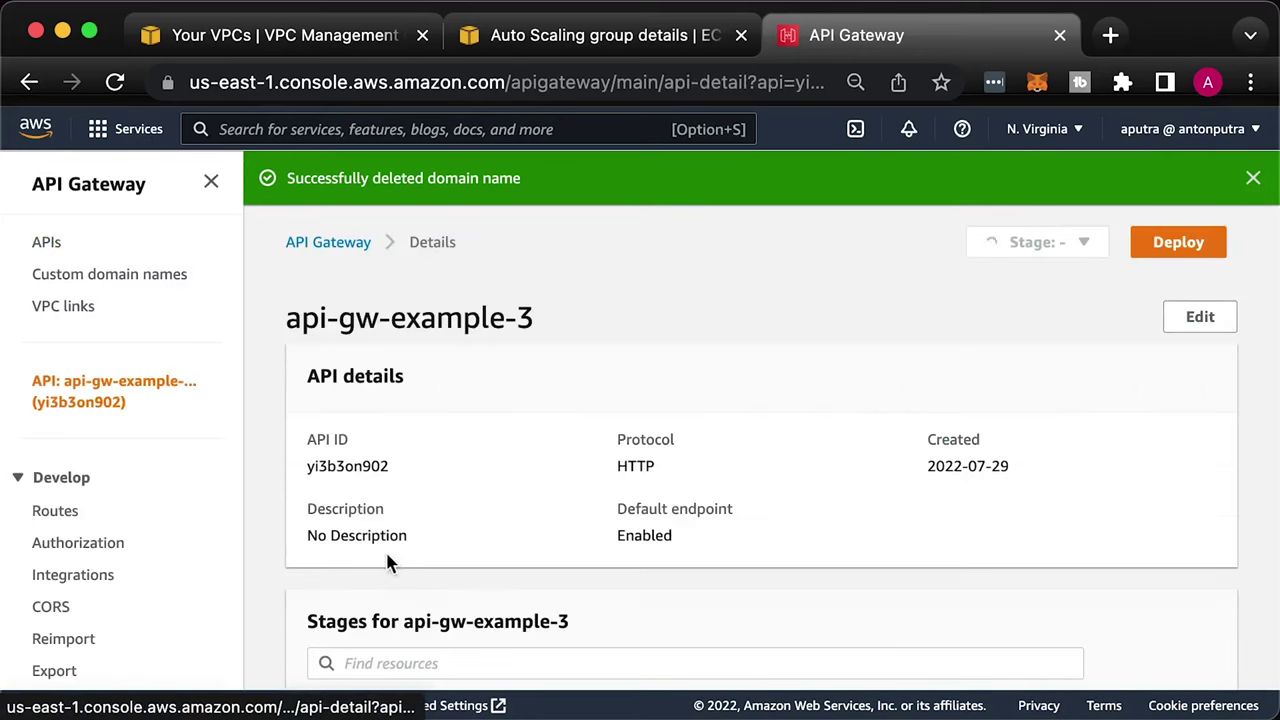
{"action": "left_click", "coordinate": [56, 512]}
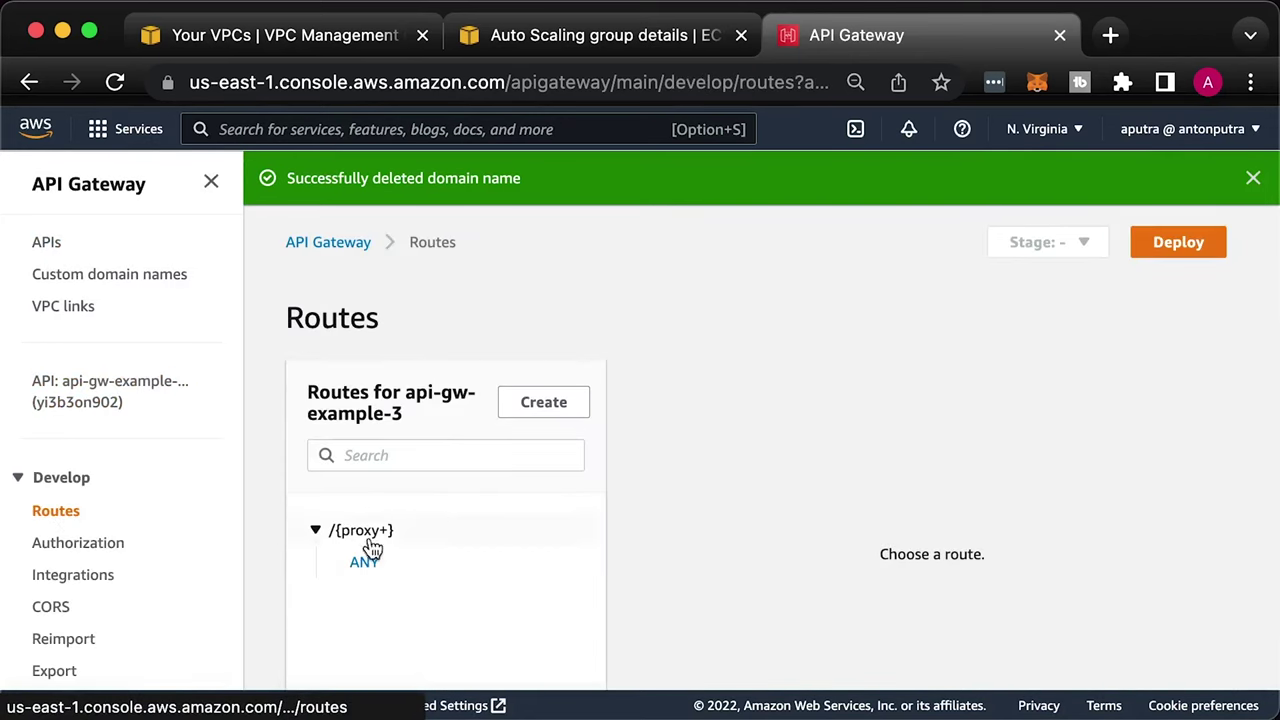
{"action": "left_click", "coordinate": [440, 546]}
{"action": "left_click", "coordinate": [438, 546]}
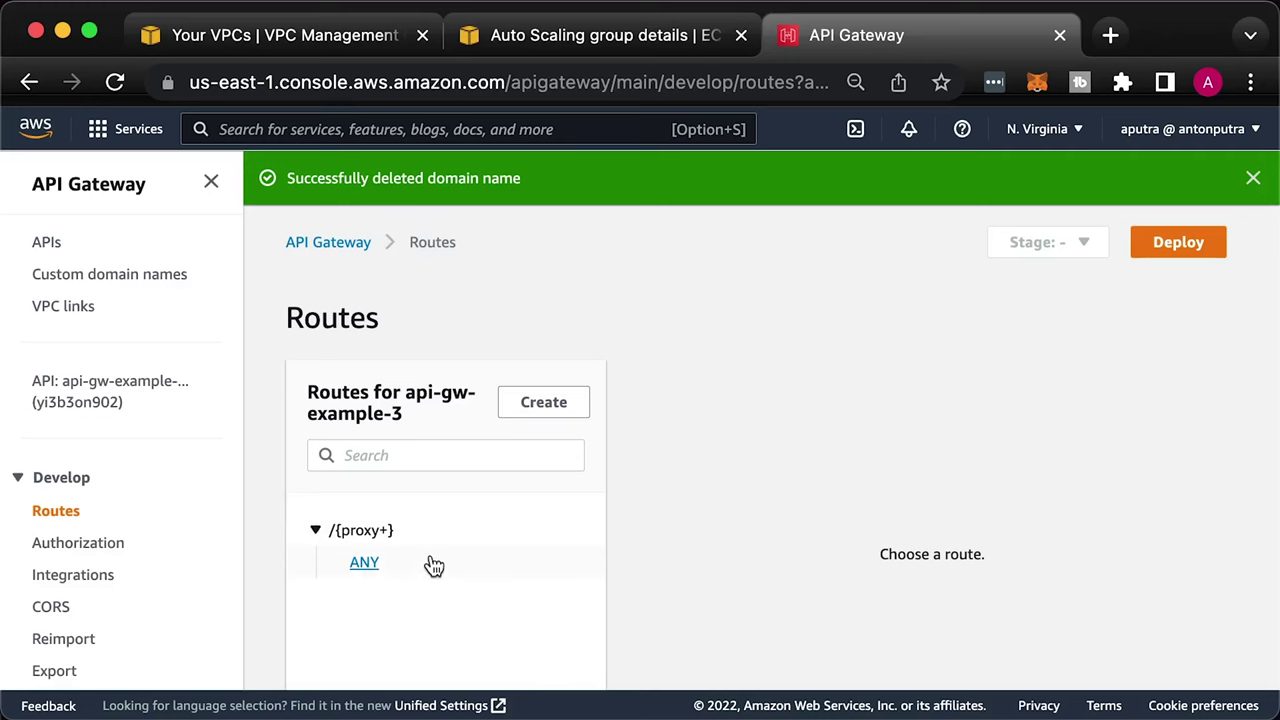
{"action": "left_click", "coordinate": [437, 563]}
{"action": "left_click", "coordinate": [1092, 393]}
{"action": "left_click", "coordinate": [889, 472]}
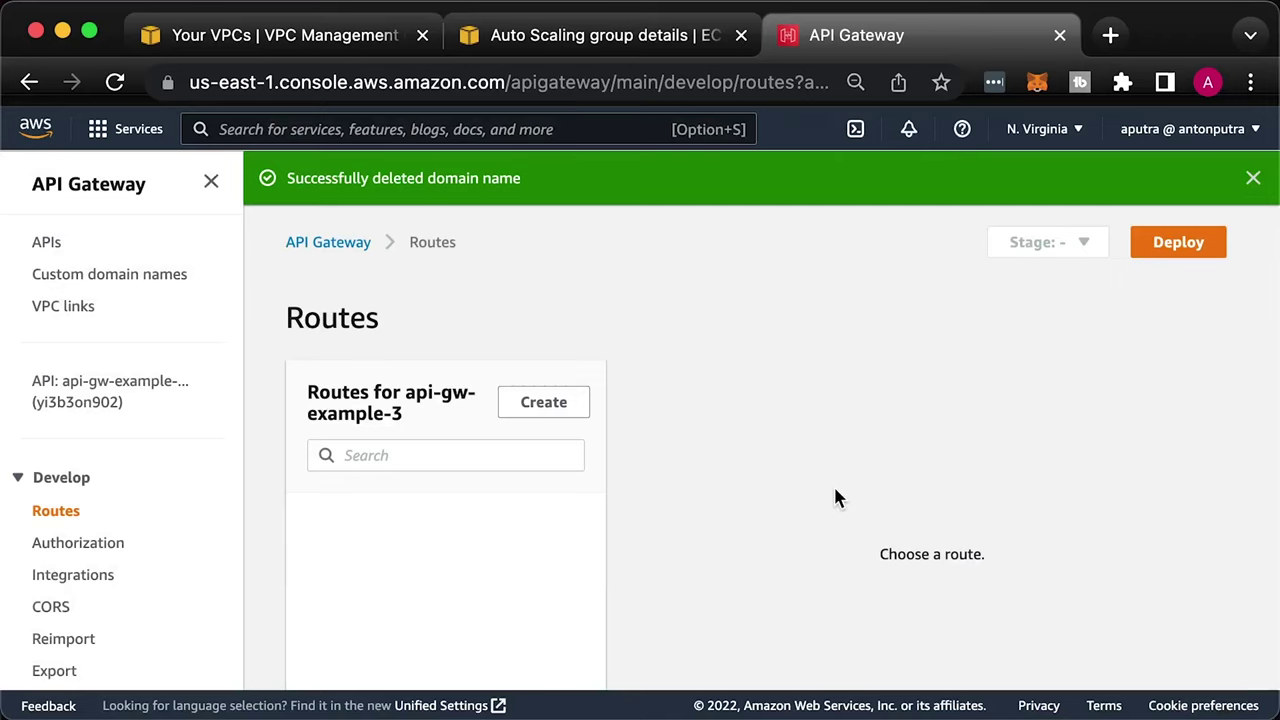
Delete the api-gw-example-3 API from the list of APIs
{"action": "left_click", "coordinate": [72, 242]}
{"action": "left_click", "coordinate": [314, 543]}
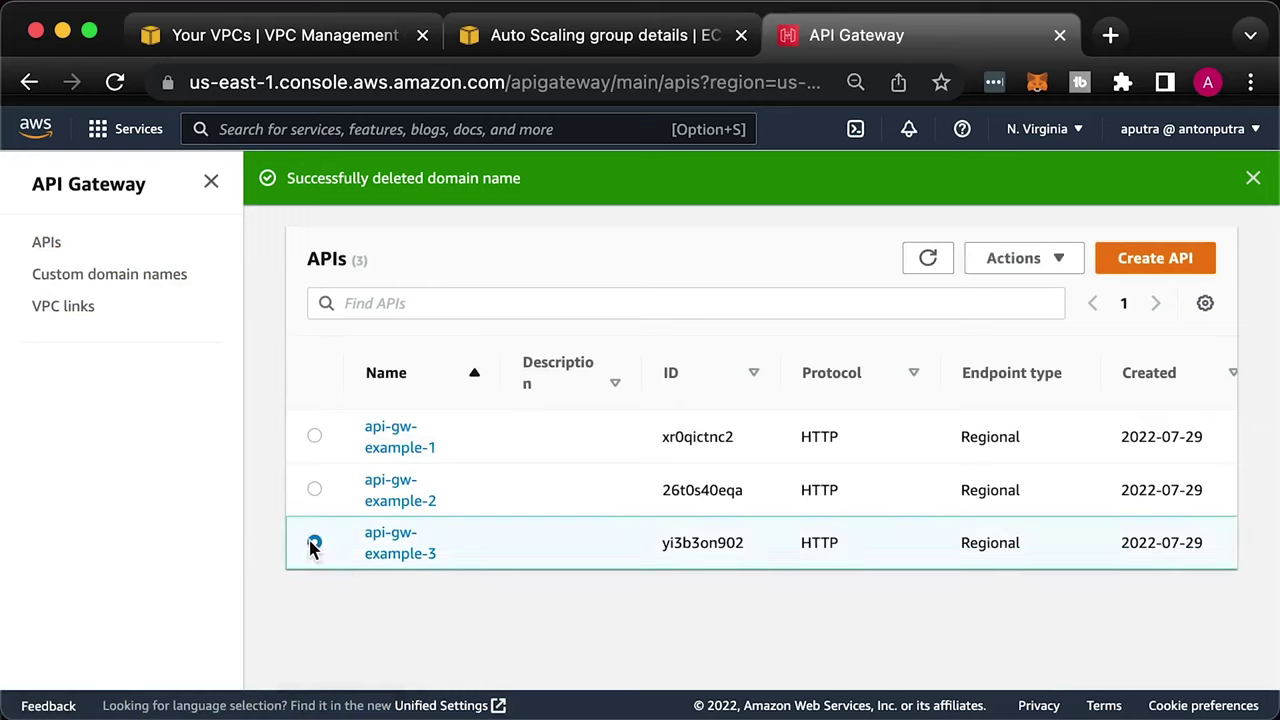
{"action": "left_click", "coordinate": [1035, 266]}
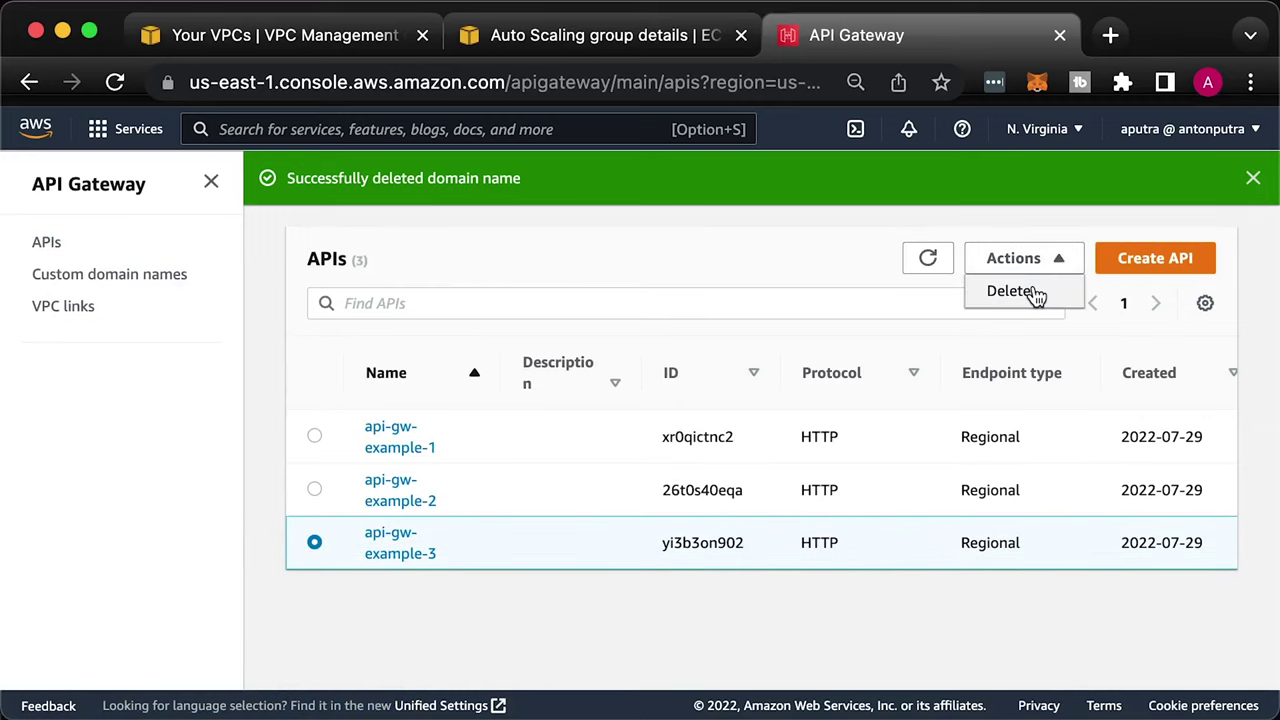
{"action": "left_click", "coordinate": [1010, 291]}
{"action": "left_click", "coordinate": [895, 500]}
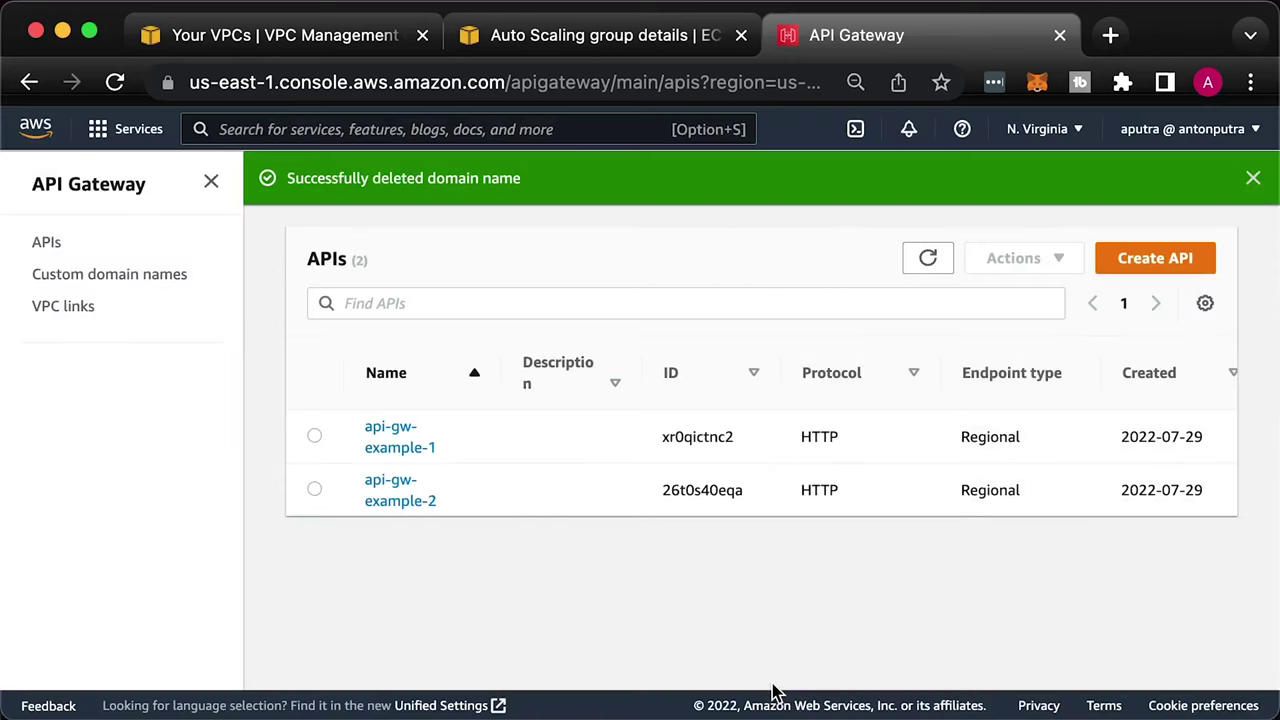
Delete the my-app-example-3 VPC link
{"action": "left_click", "coordinate": [52, 308]}
{"action": "left_click", "coordinate": [314, 517]}
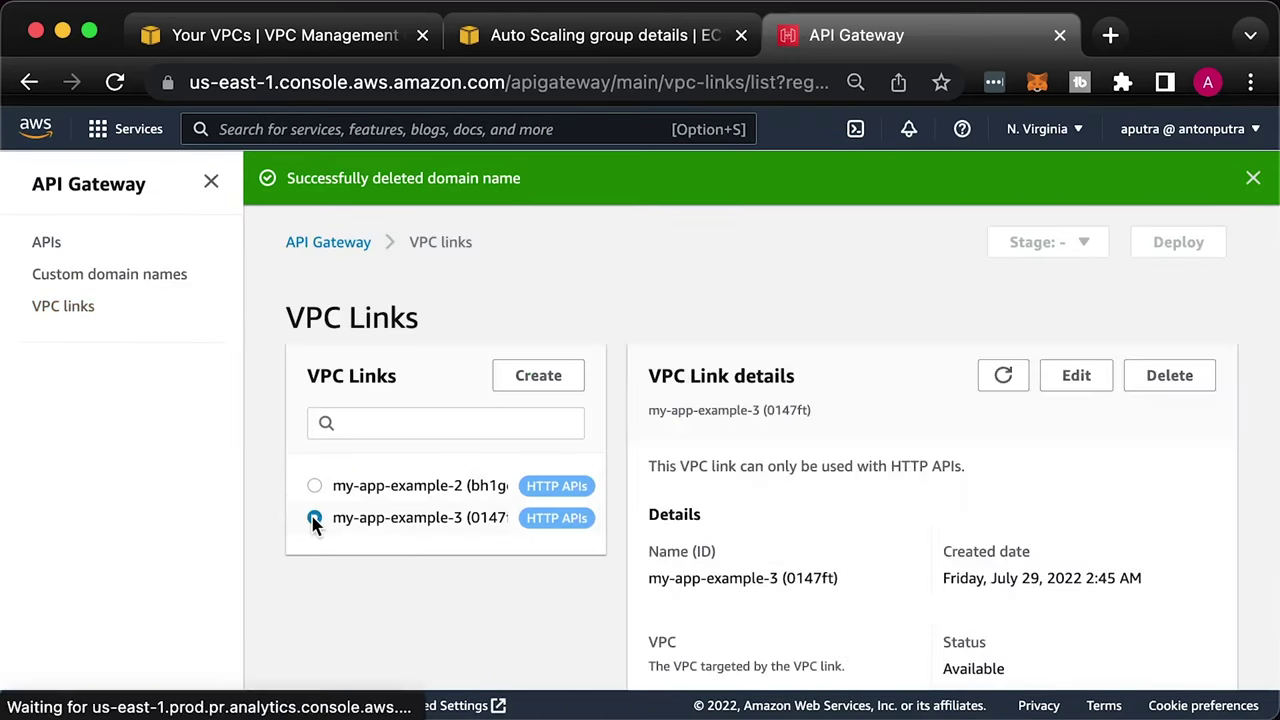
{"action": "left_click", "coordinate": [1162, 382]}
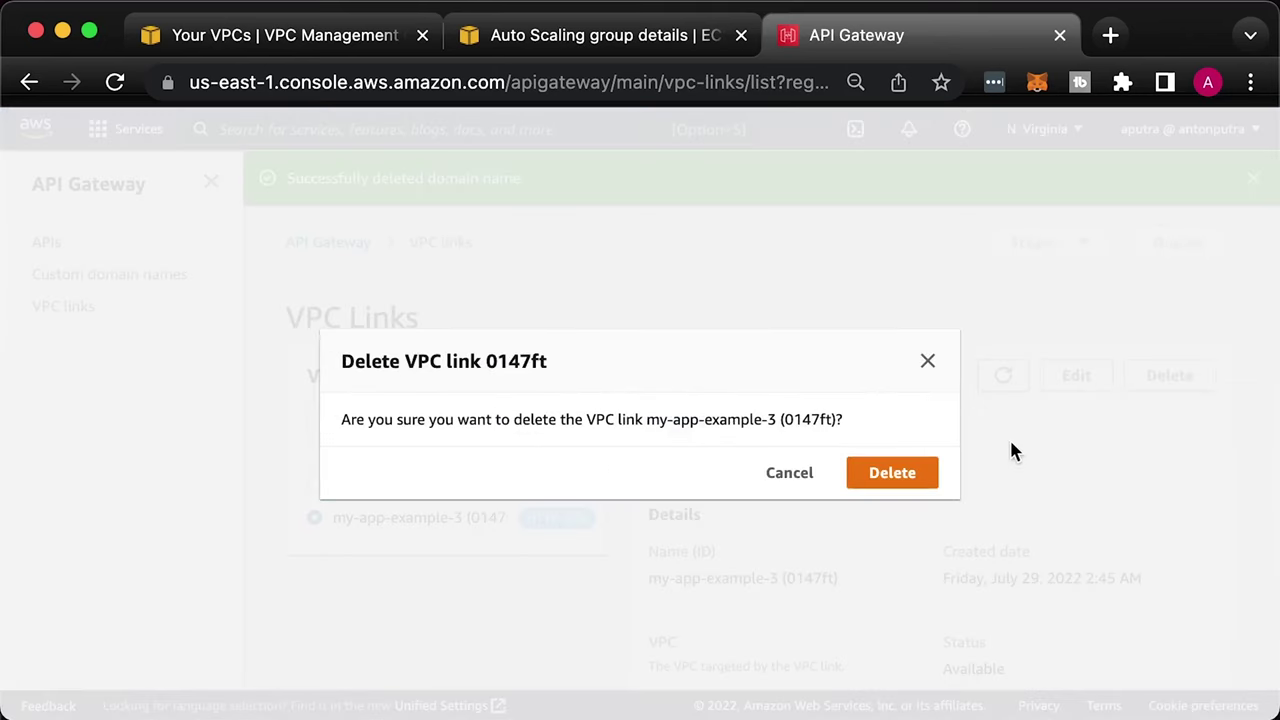
{"action": "left_click", "coordinate": [893, 476]}
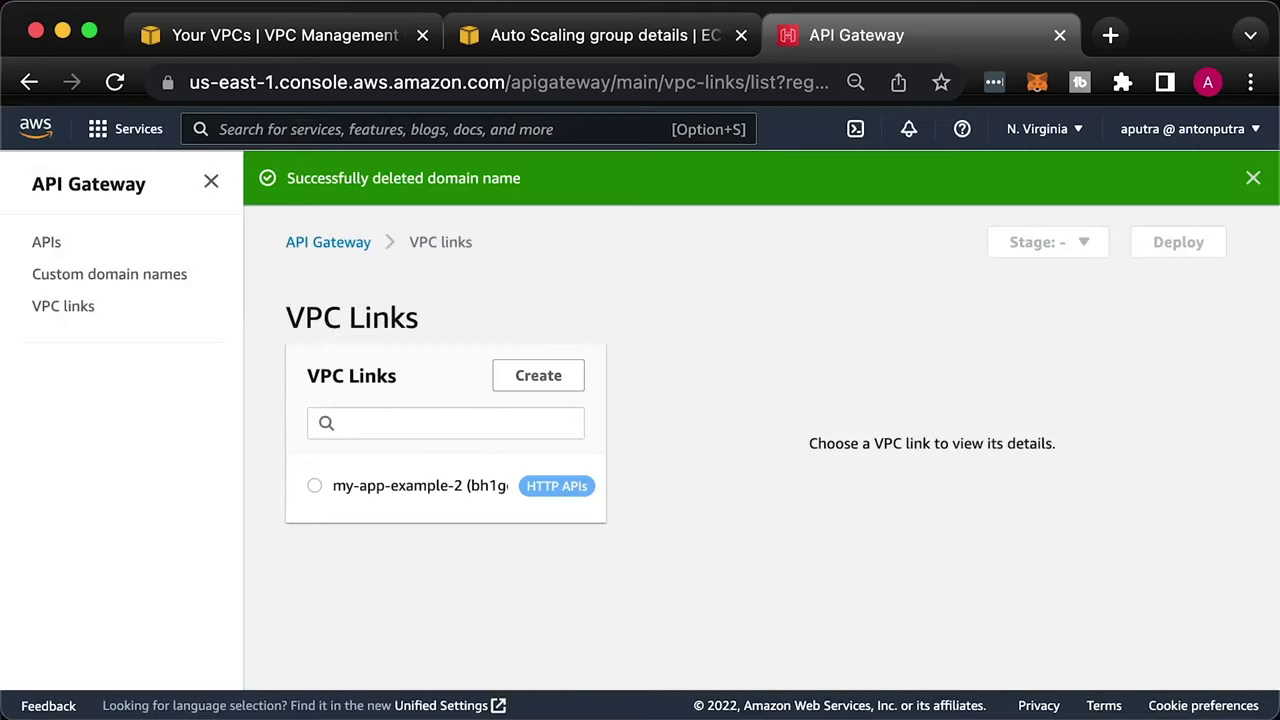
Go to AWS Certificate Manager and close the VPC and Auto Scaling group browser tabs
{"action": "left_click", "coordinate": [380, 129]}
{"action": "type", "text": "acm"}
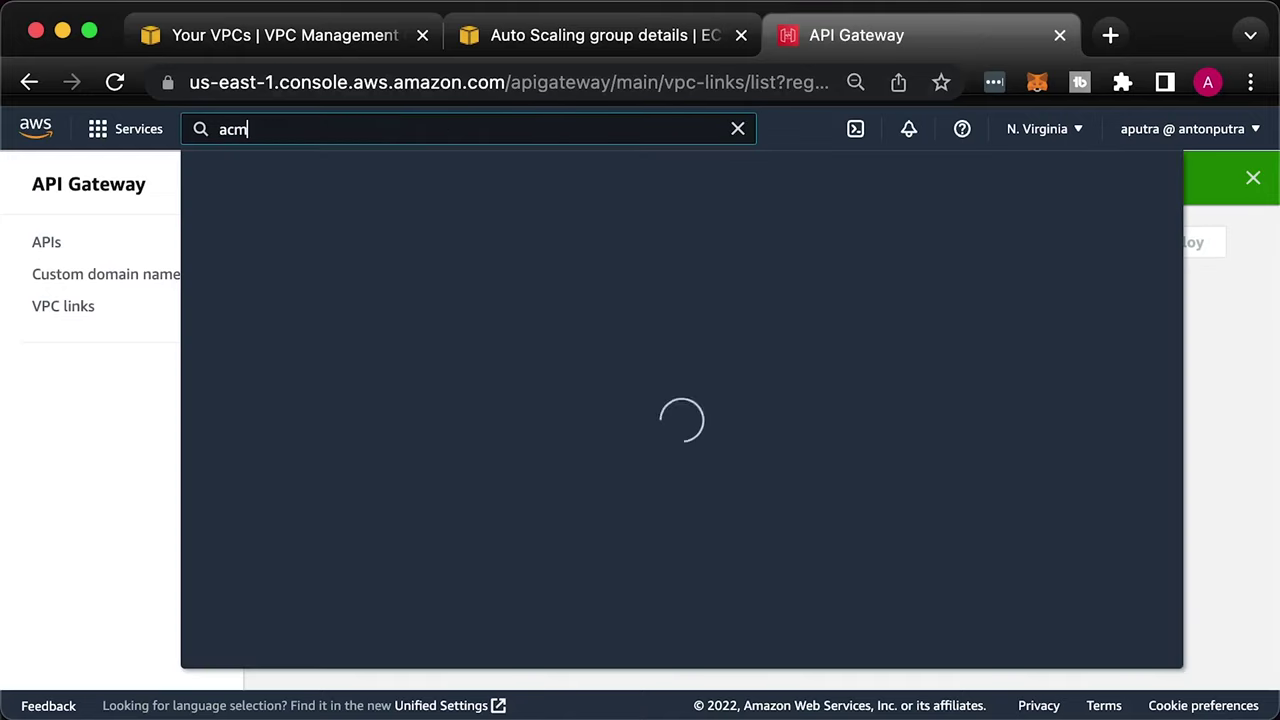
{"action": "left_click", "coordinate": [741, 35]}
{"action": "key", "text": "Return"}
{"action": "left_click", "coordinate": [422, 35]}
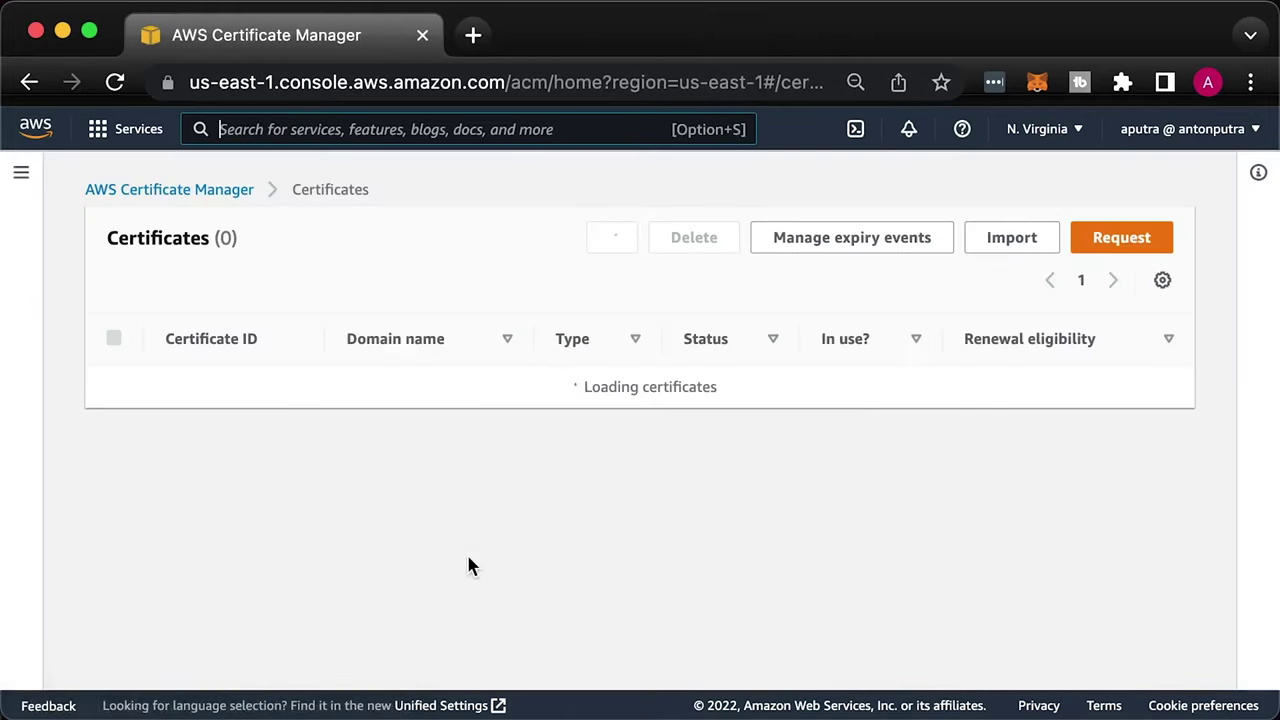
Delete the certificate issued for the api-v2 subdomain, confirming with the word delete
{"action": "left_click", "coordinate": [114, 404]}
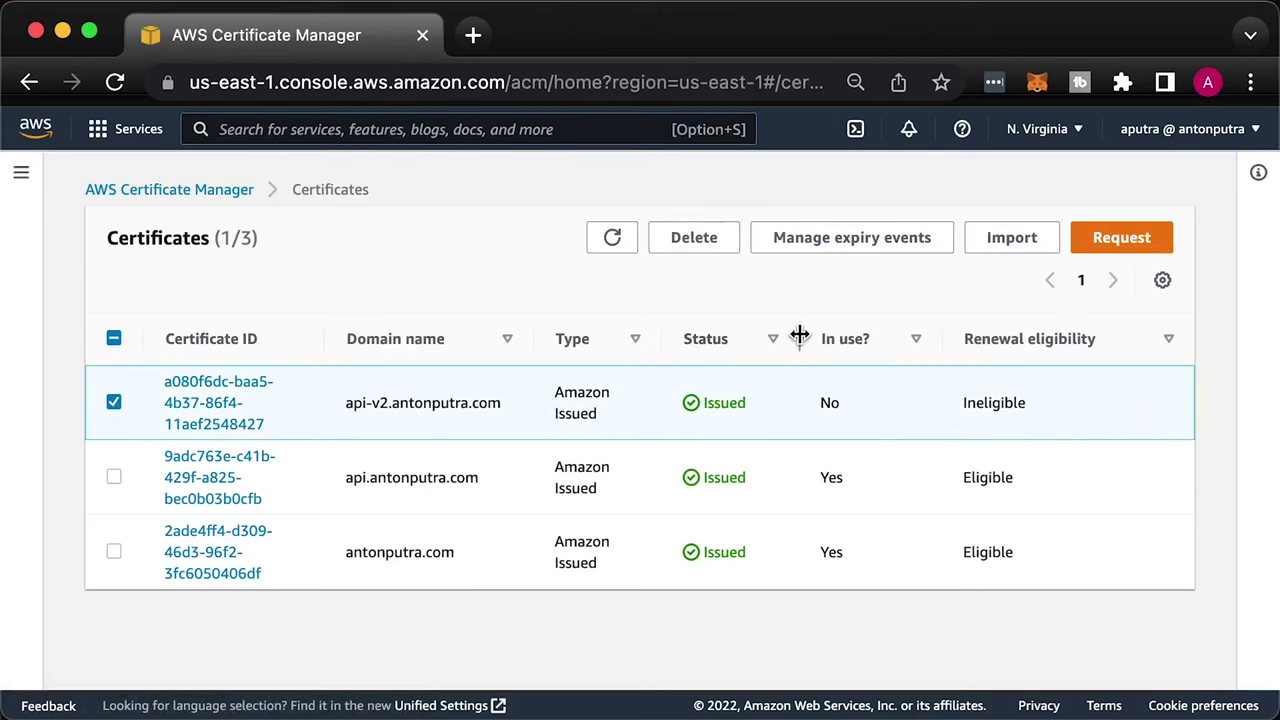
{"action": "left_click", "coordinate": [703, 240]}
{"action": "left_click", "coordinate": [678, 370]}
{"action": "type", "text": "delete"}
{"action": "left_click", "coordinate": [907, 438]}
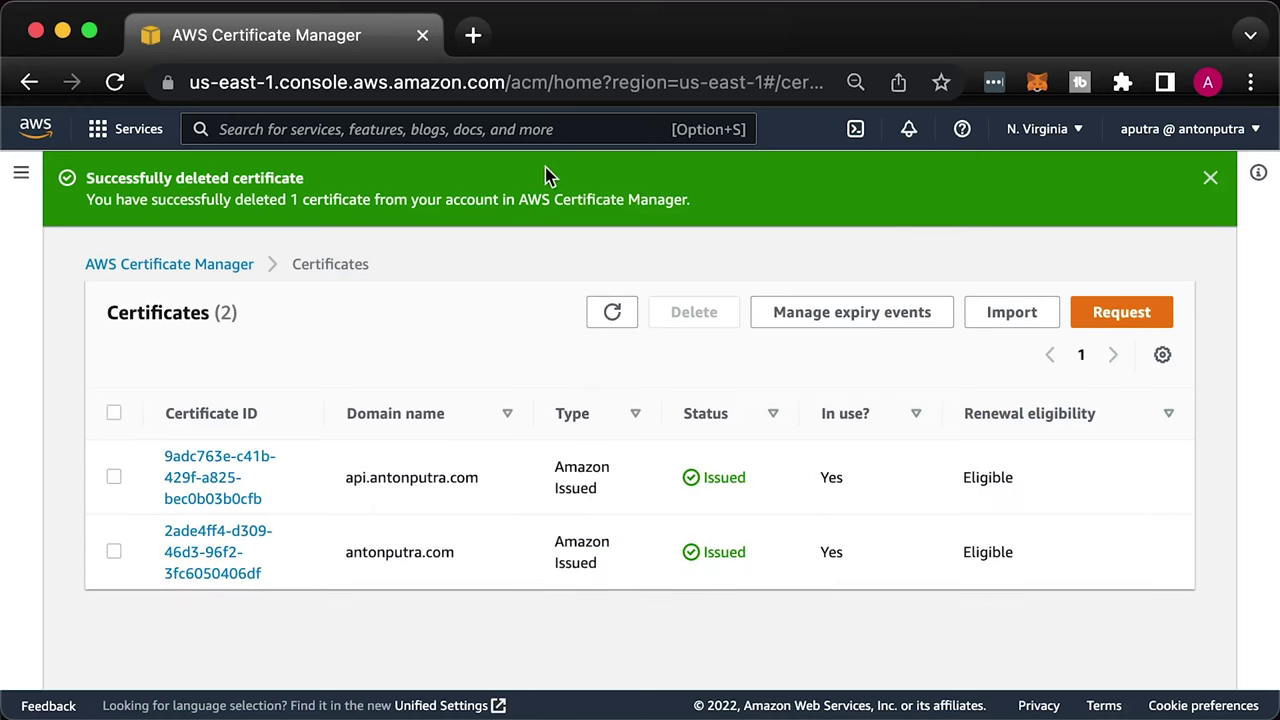
Delete the api-v2 A record and its CNAME validation record from the hosted zone in Route 53
{"action": "left_click", "coordinate": [546, 129]}
{"action": "type", "text": "route53"}
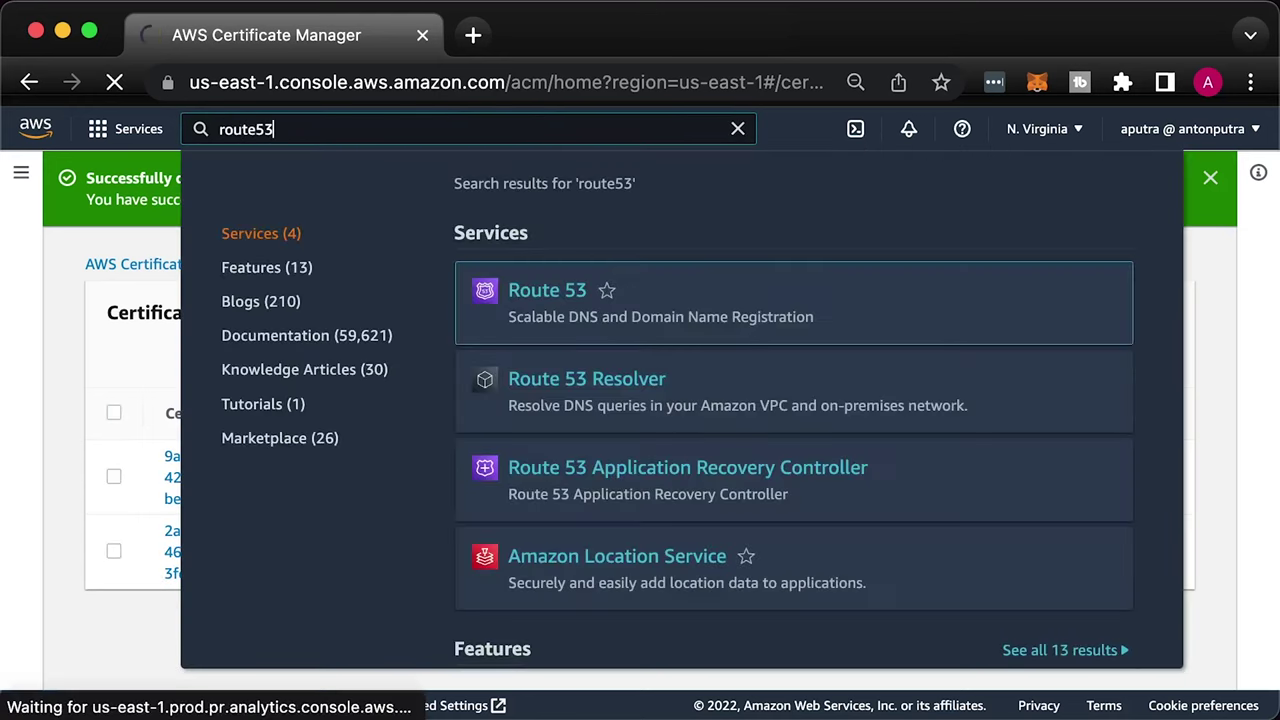
{"action": "key", "text": "Return"}
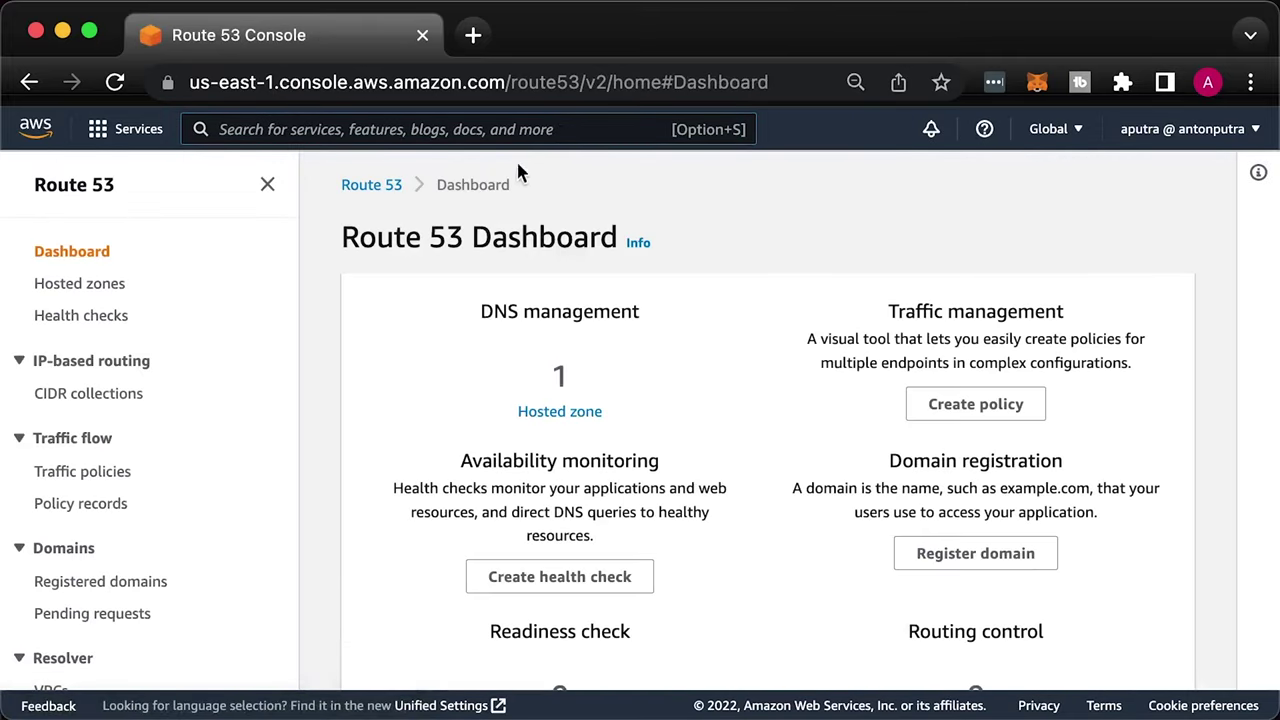
{"action": "left_click", "coordinate": [565, 415]}
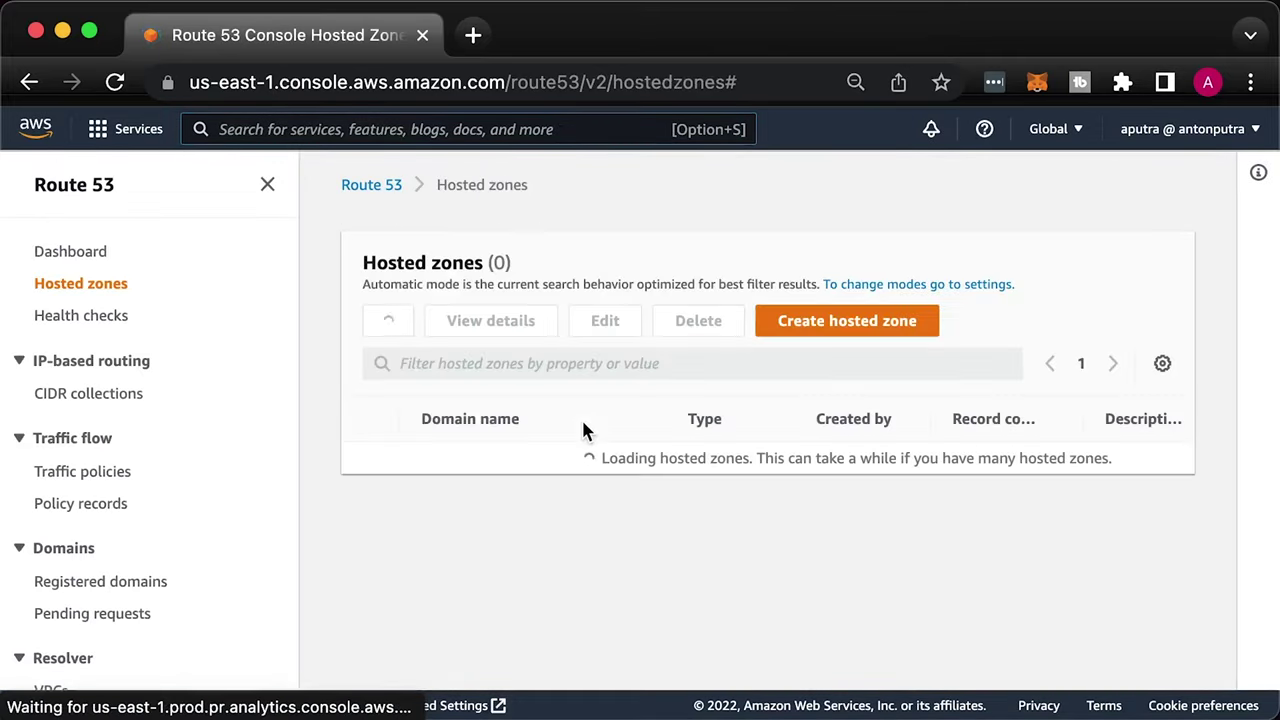
{"action": "left_click", "coordinate": [484, 468]}
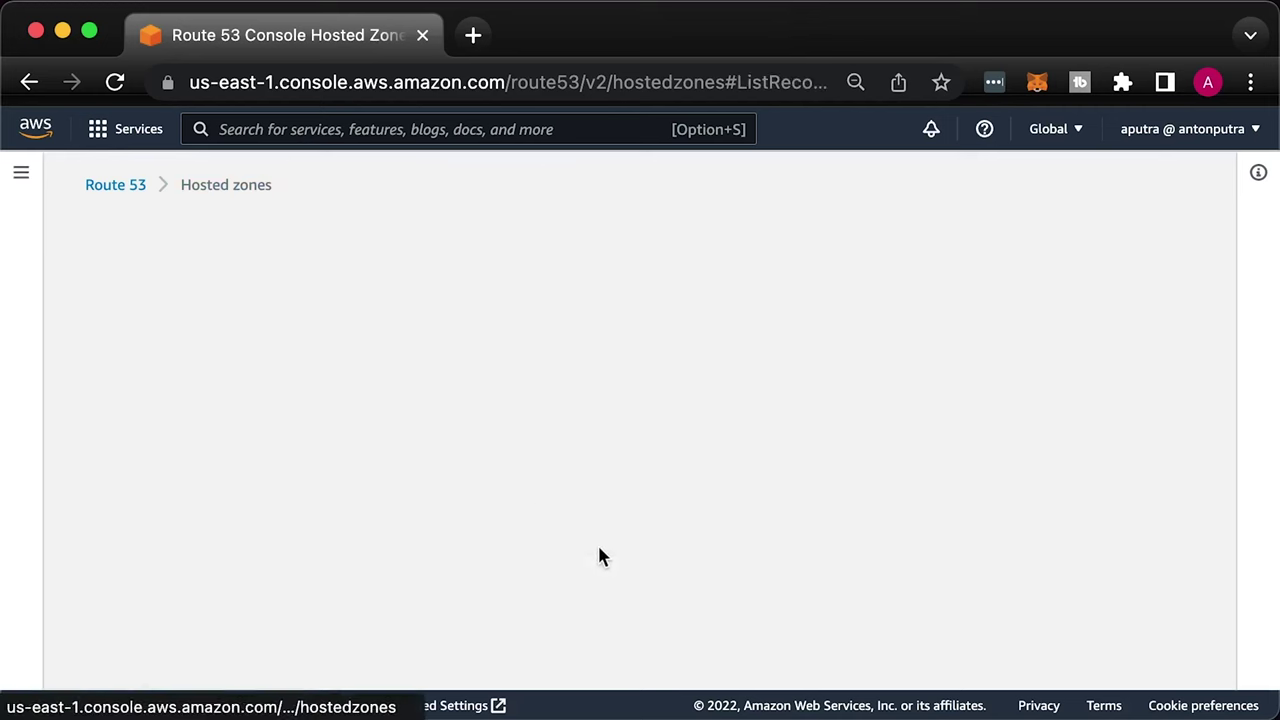
{"action": "scroll", "coordinate": [637, 592], "scroll_direction": "down", "scroll_amount": 6}
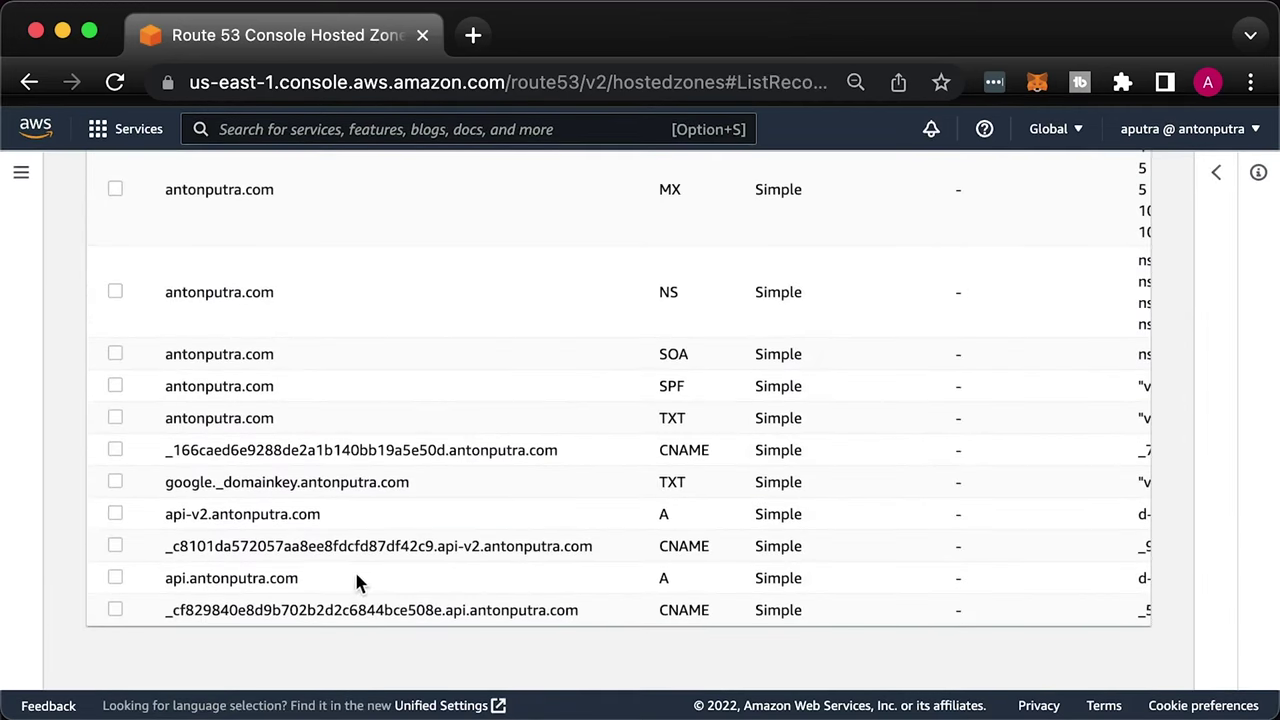
{"action": "left_click", "coordinate": [115, 546]}
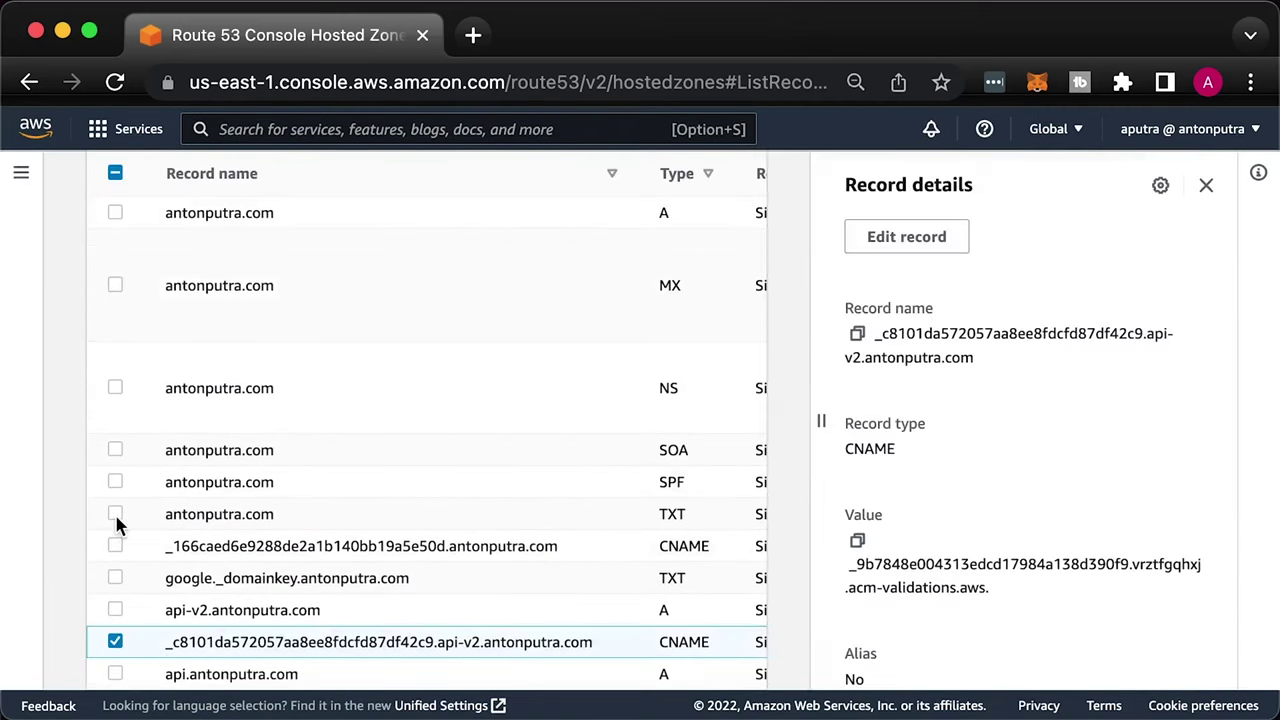
{"action": "left_click", "coordinate": [115, 610]}
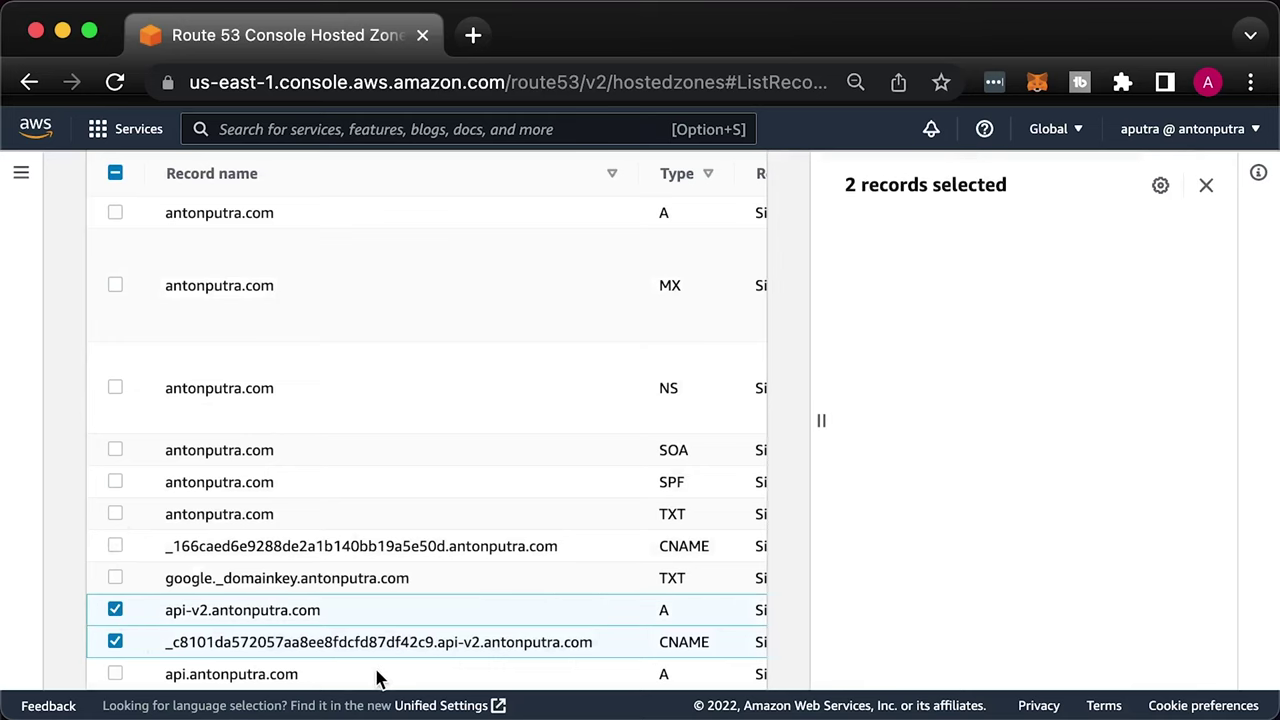
{"action": "scroll", "coordinate": [382, 640], "scroll_direction": "up", "scroll_amount": 10}
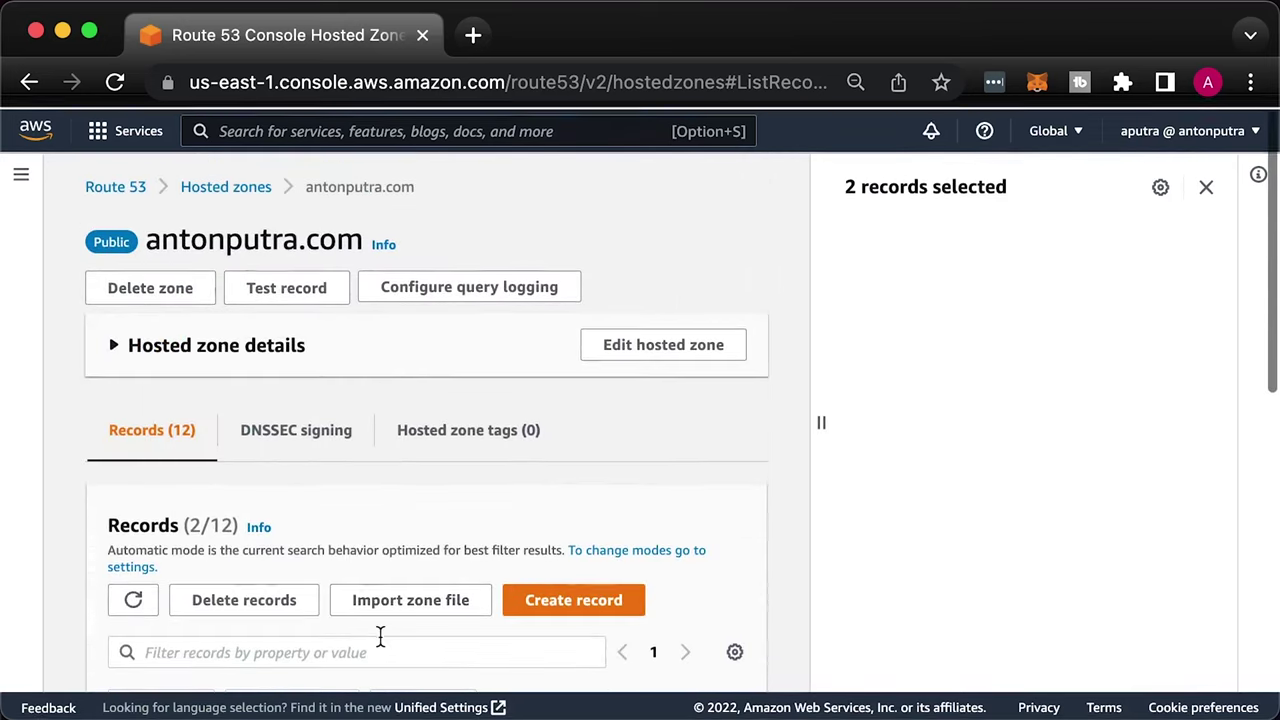
{"action": "left_click", "coordinate": [271, 603]}
{"action": "left_click", "coordinate": [886, 663]}
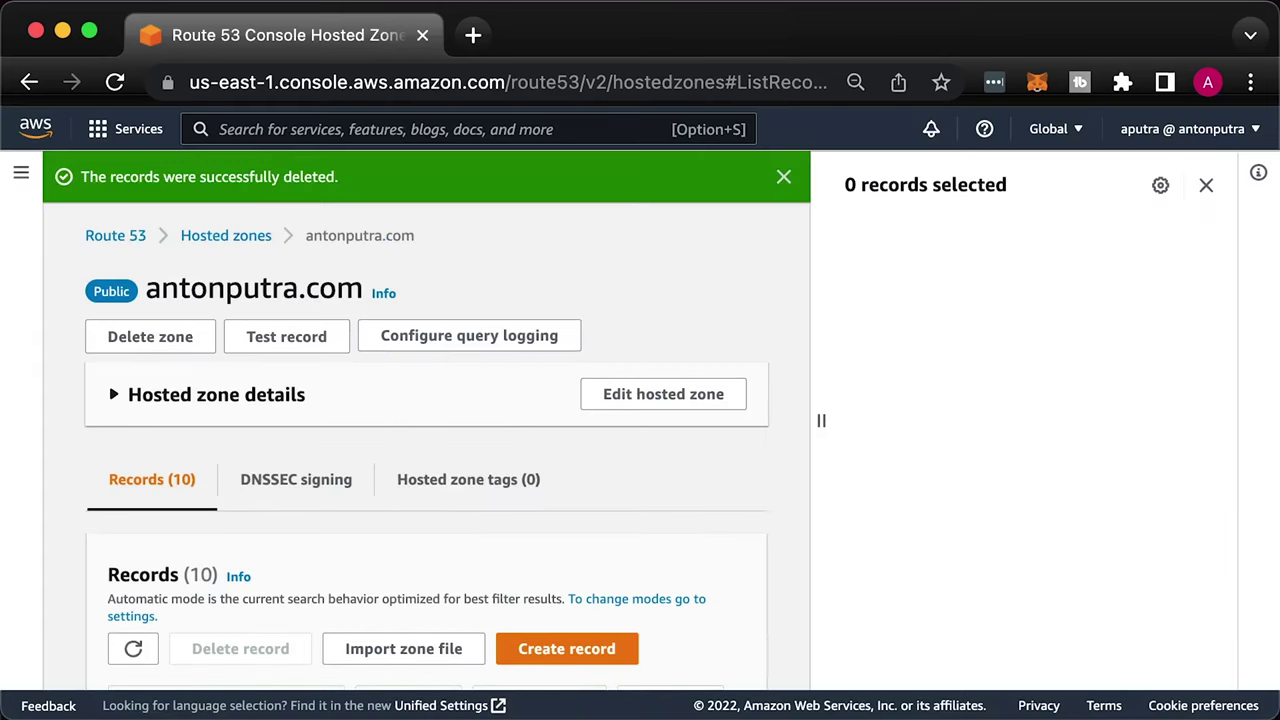
Delete the my-app-example-3 security group in EC2
{"action": "type", "text": "ec2"}
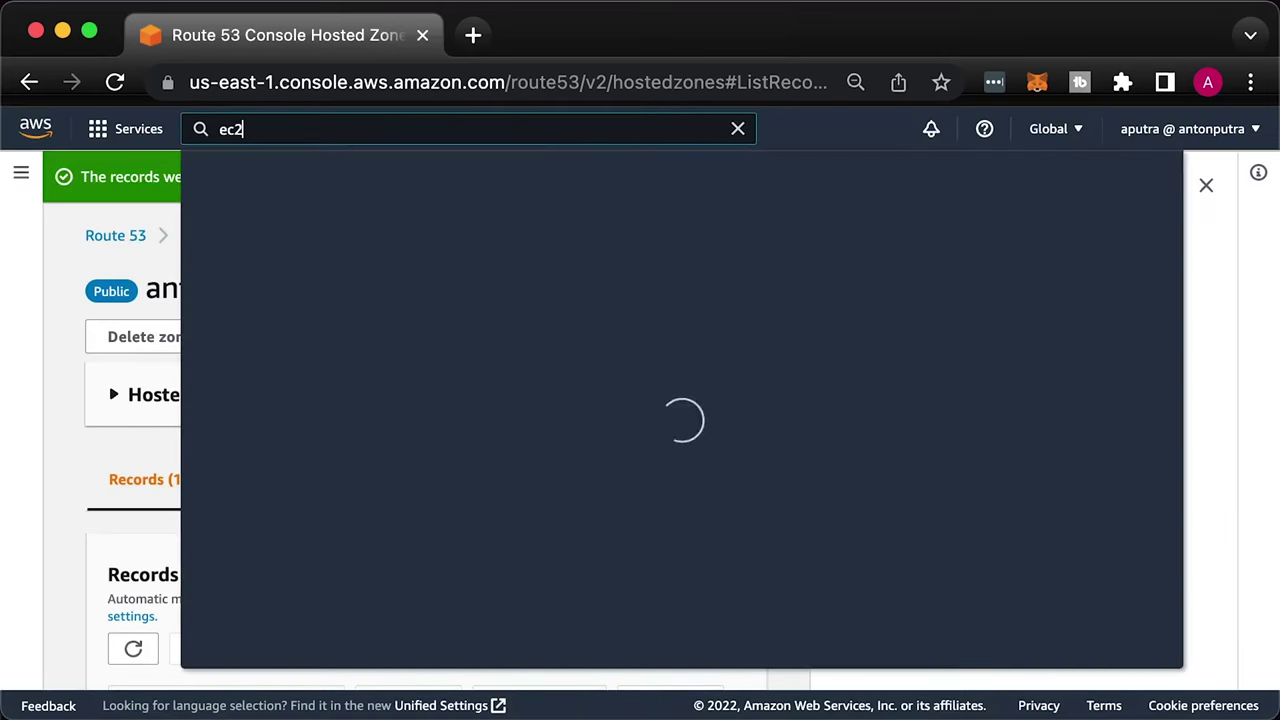
{"action": "key", "text": "Return"}
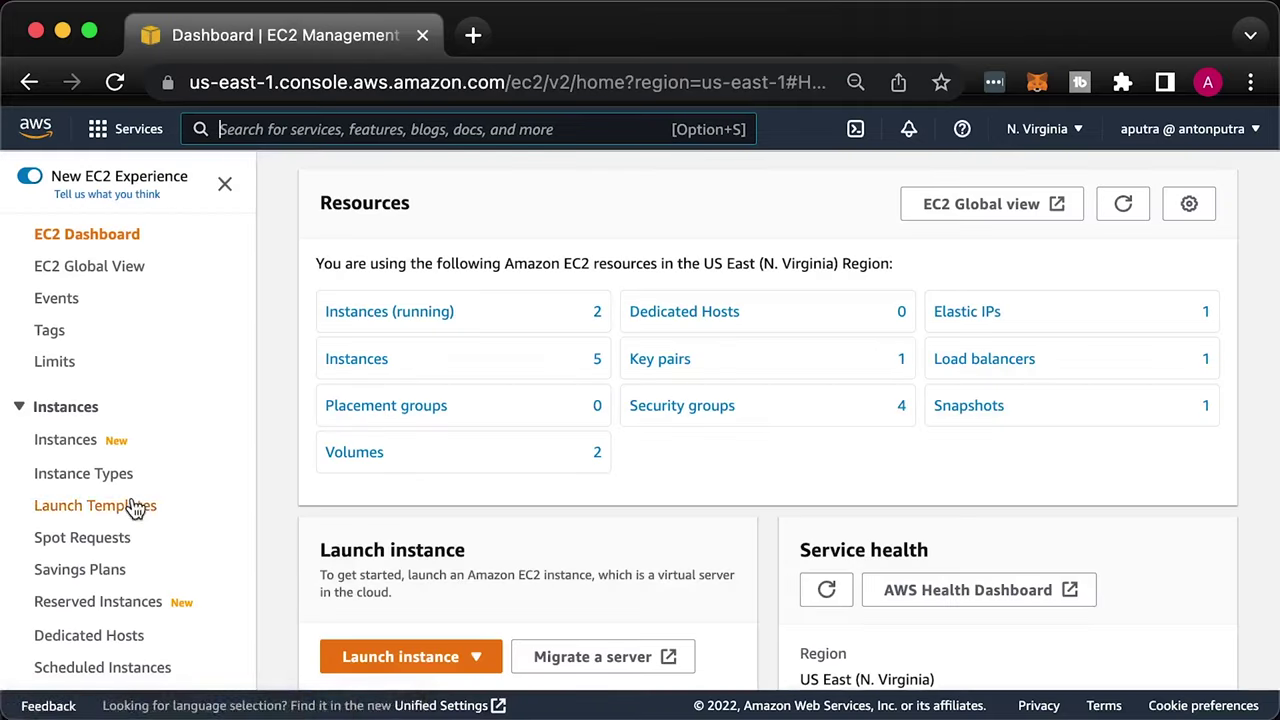
{"action": "left_click", "coordinate": [682, 406]}
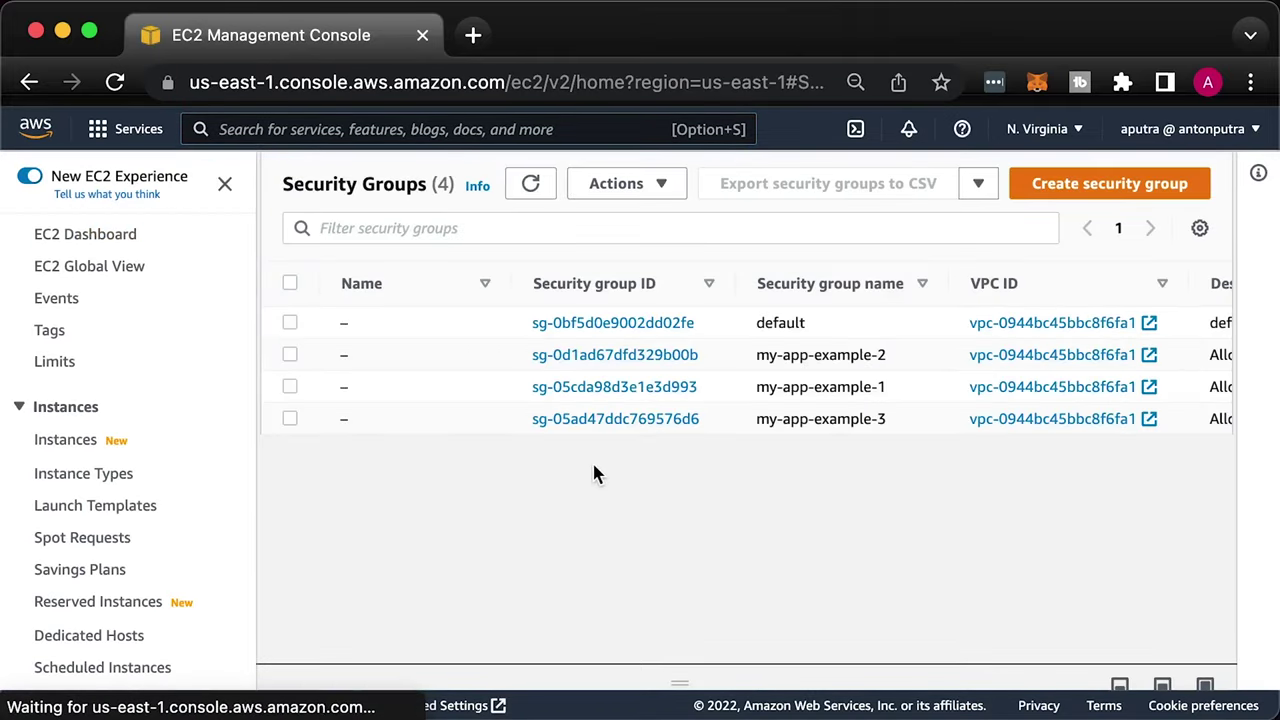
{"action": "left_click", "coordinate": [289, 418]}
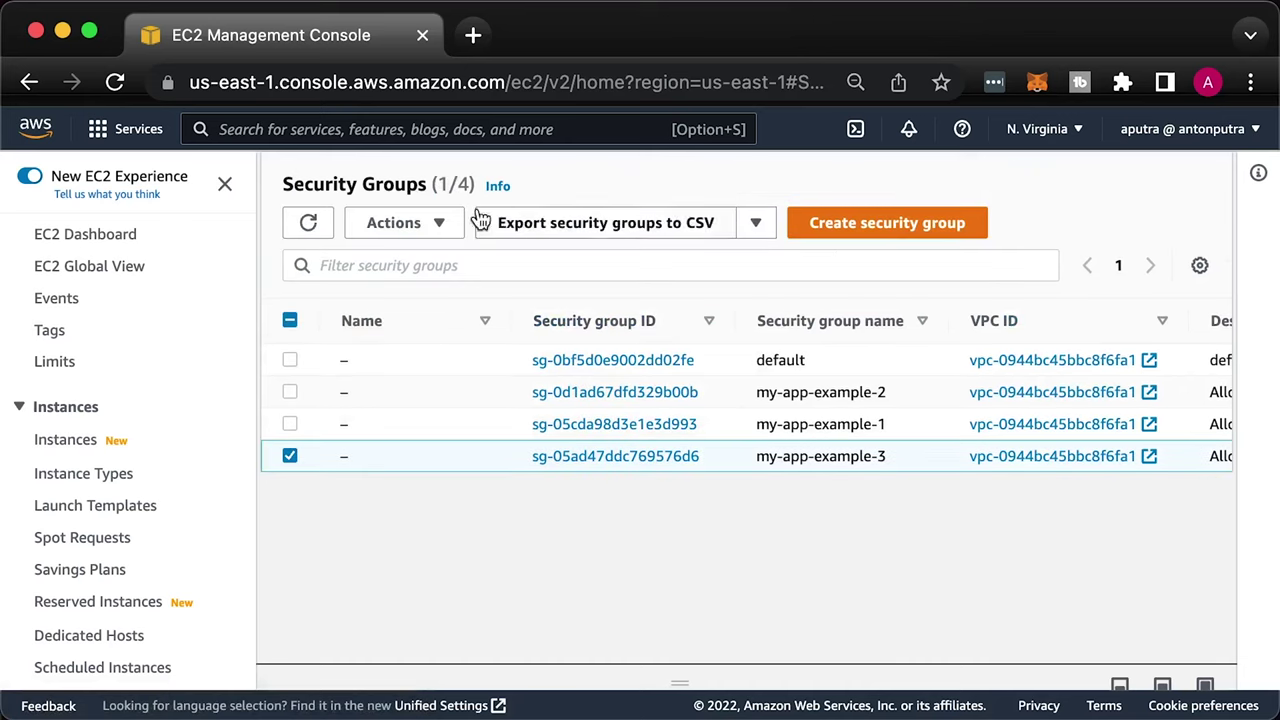
{"action": "left_click", "coordinate": [428, 230]}
{"action": "scroll", "coordinate": [441, 357], "scroll_direction": "down", "scroll_amount": 1}
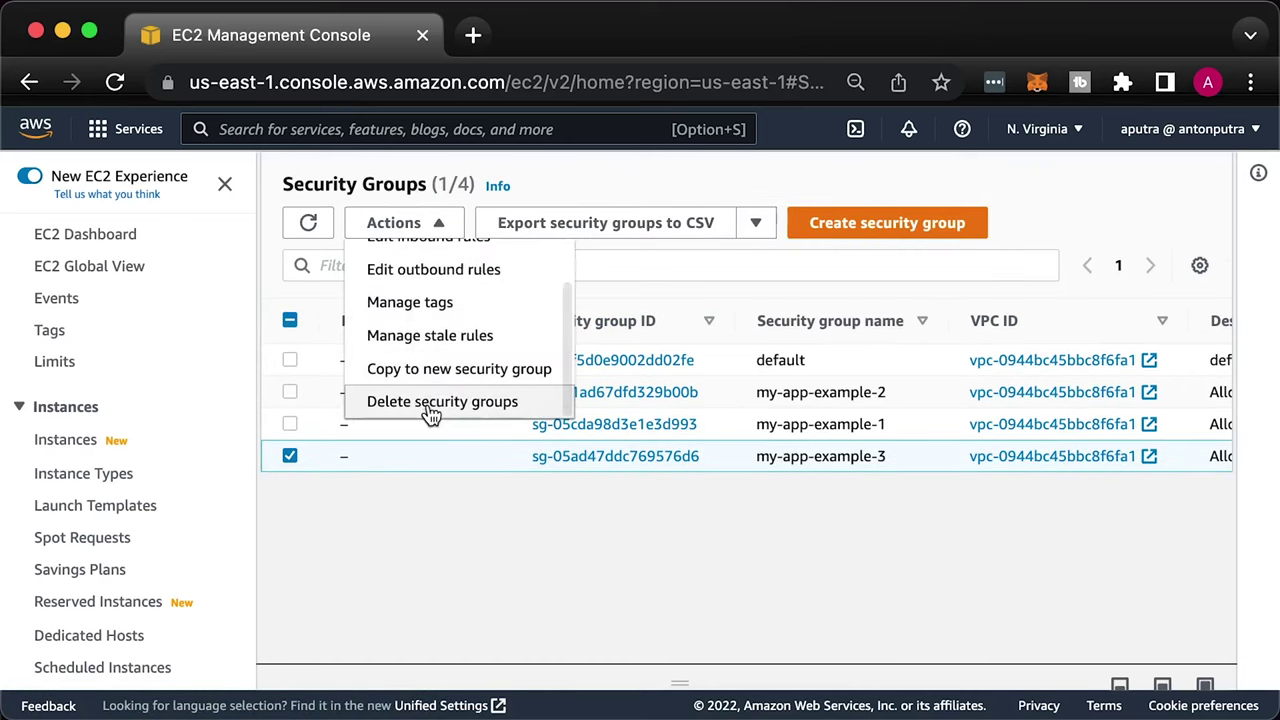
{"action": "left_click", "coordinate": [430, 403]}
{"action": "left_click", "coordinate": [1202, 494]}
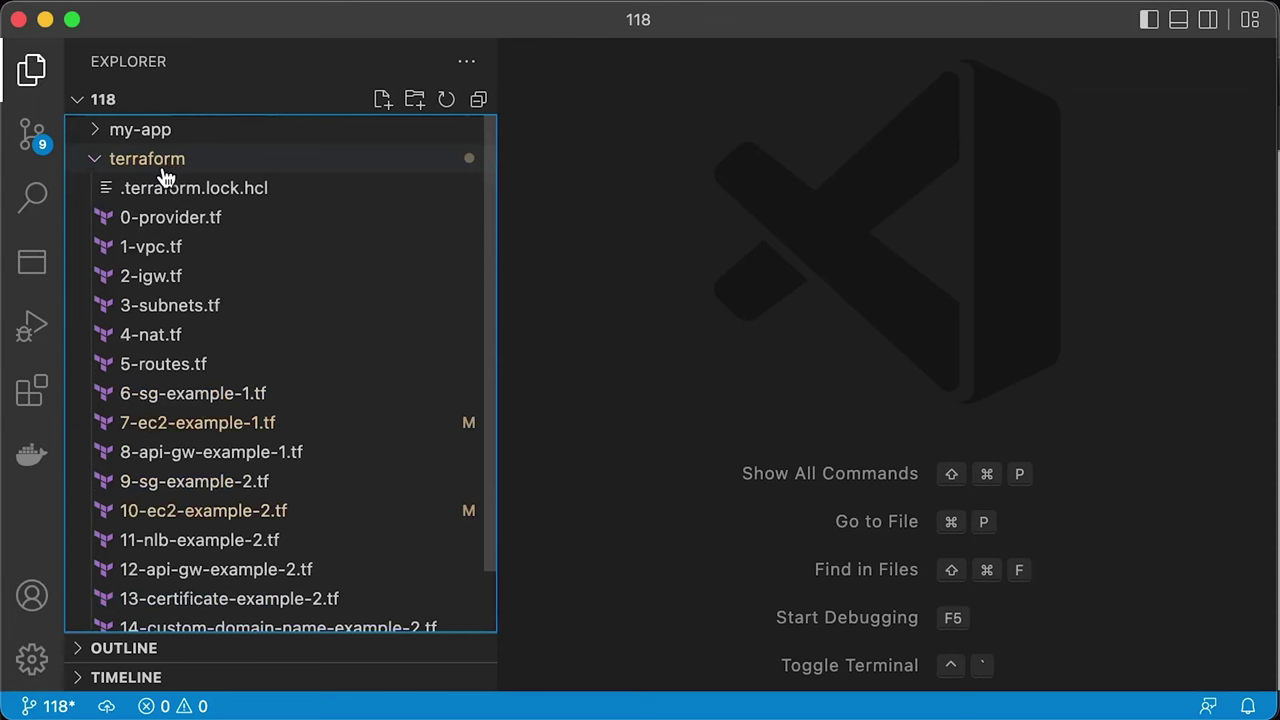
Create 15-sg-example-3.tf in the terraform folder, defining security group my-app-example-3 with TCP 8080 ingress from the VPC and unrestricted egress
{"action": "right_click", "coordinate": [174, 172]}
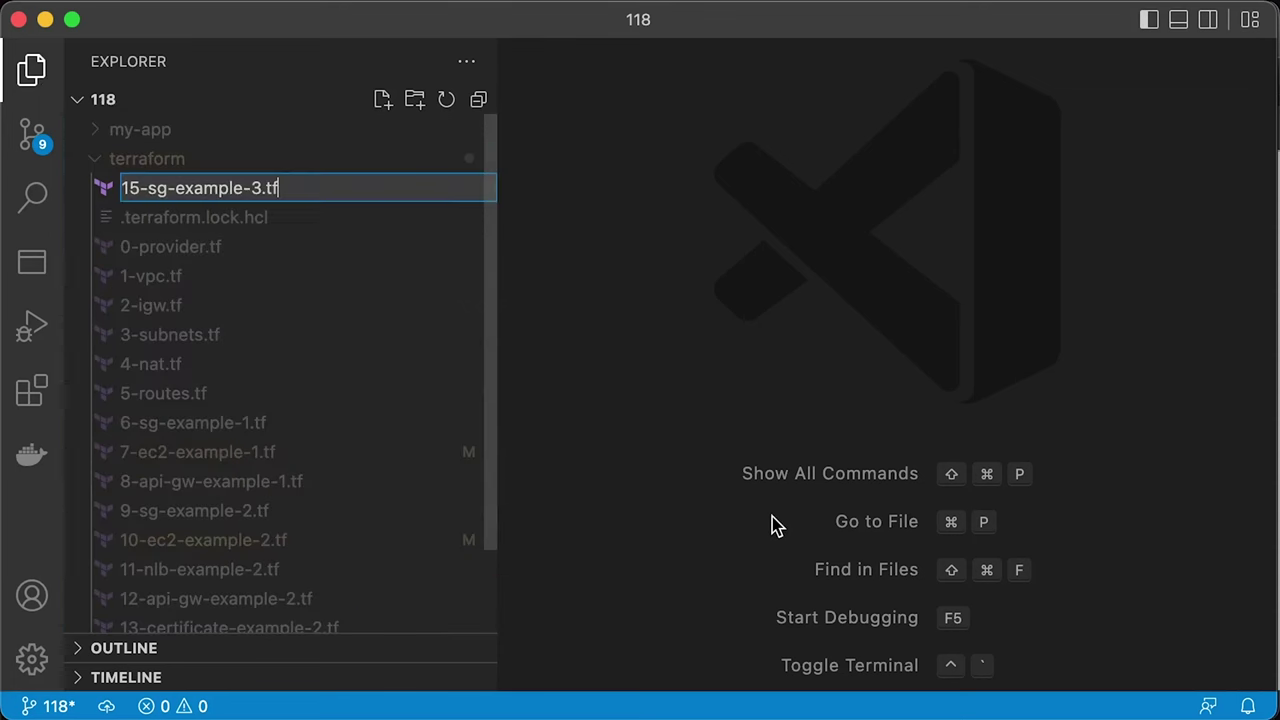
{"action": "key", "text": "Return"}
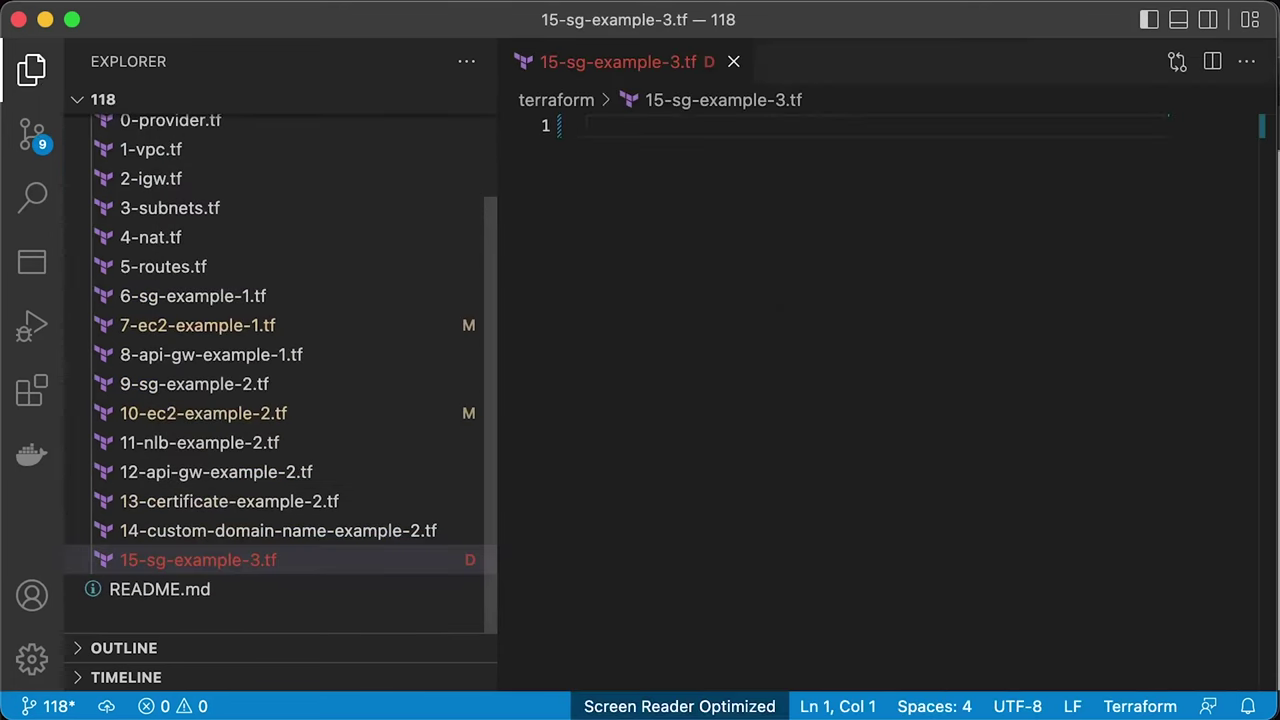
{"action": "left_click", "coordinate": [31, 68]}
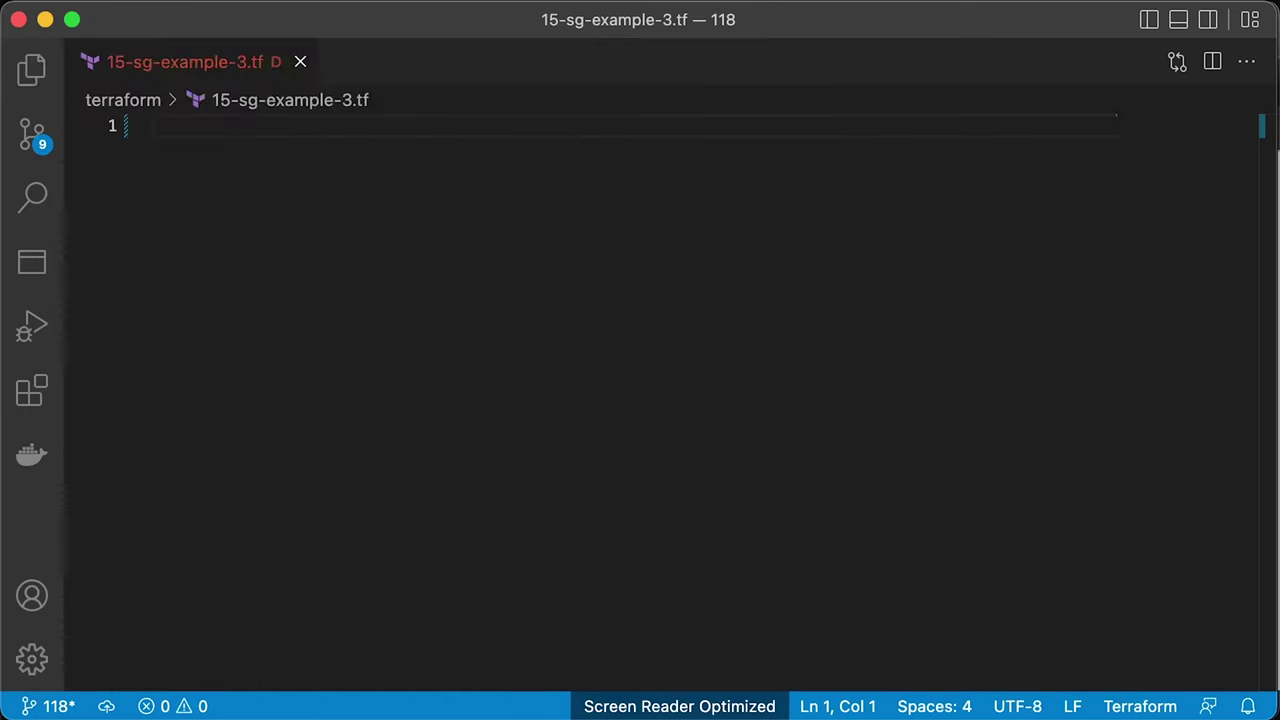
{"action": "type", "text": "resource \"aws_security_group\" \"my-app-example-3\" {   name        = \"my-app-example-3\"   description = \"Allow API Access\"   vpc_id      = aws_vpc.main.id    ingress {     description = \"Allow Health Checks\"     from_port   = 8080     to_port     = 8080     protocol    = \"tcp\"     cidr_blocks = [aws_vpc.main.cidr_block]   }    egress {     from_port   = 0     to_port     = 0     protocol    = \"-1\"     cidr_blocks = [\"0.0.0.0/0\"]   } }"}
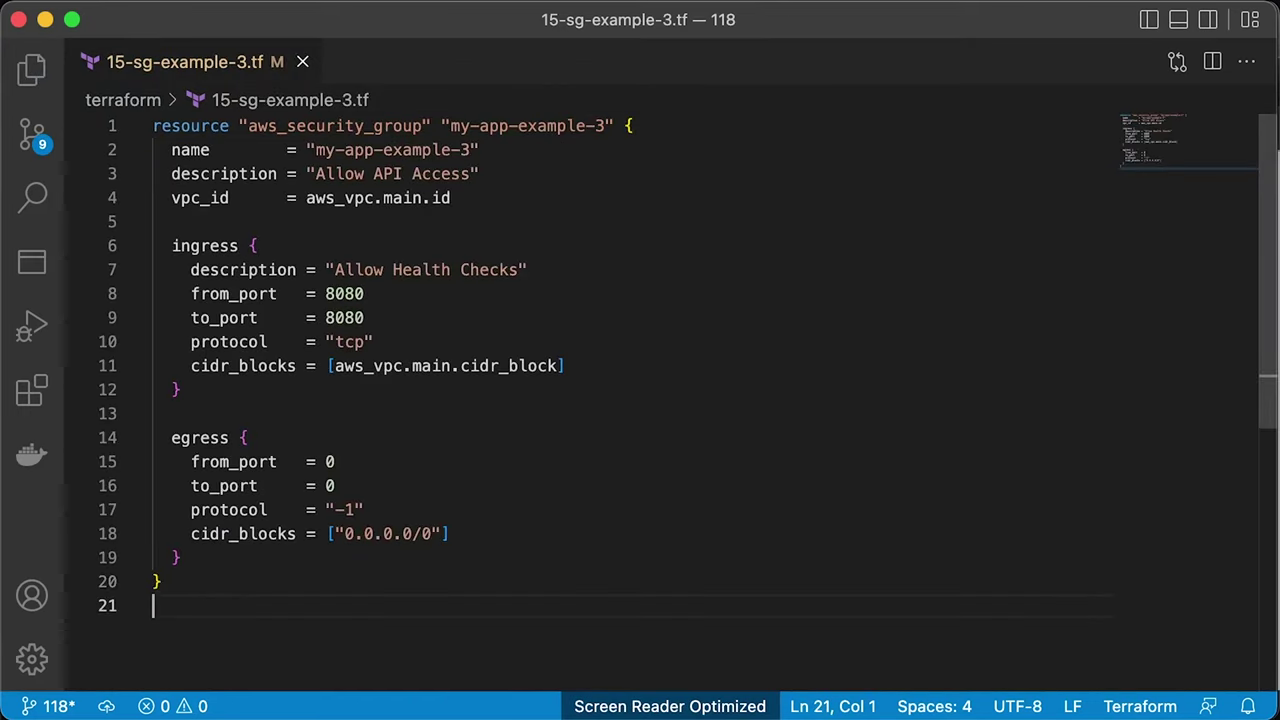
{"action": "key", "text": "super+w"}
Create 16-launch-template-example-3.tf, defining launch template my-app-example-3 with image ami-0d5482f3cb962780f, key devops and the my-app-example-3 security group
{"action": "left_click", "coordinate": [31, 68]}
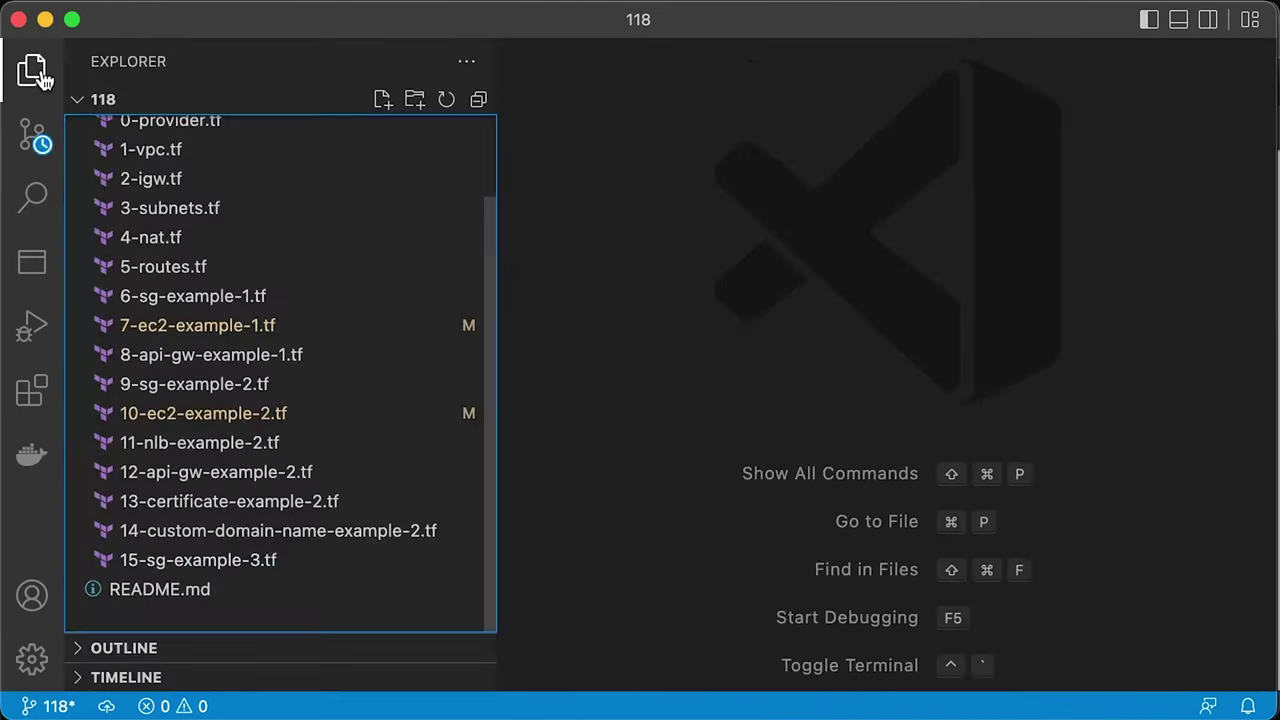
{"action": "scroll", "coordinate": [284, 198], "scroll_direction": "up", "scroll_amount": 3}
{"action": "right_click", "coordinate": [167, 168]}
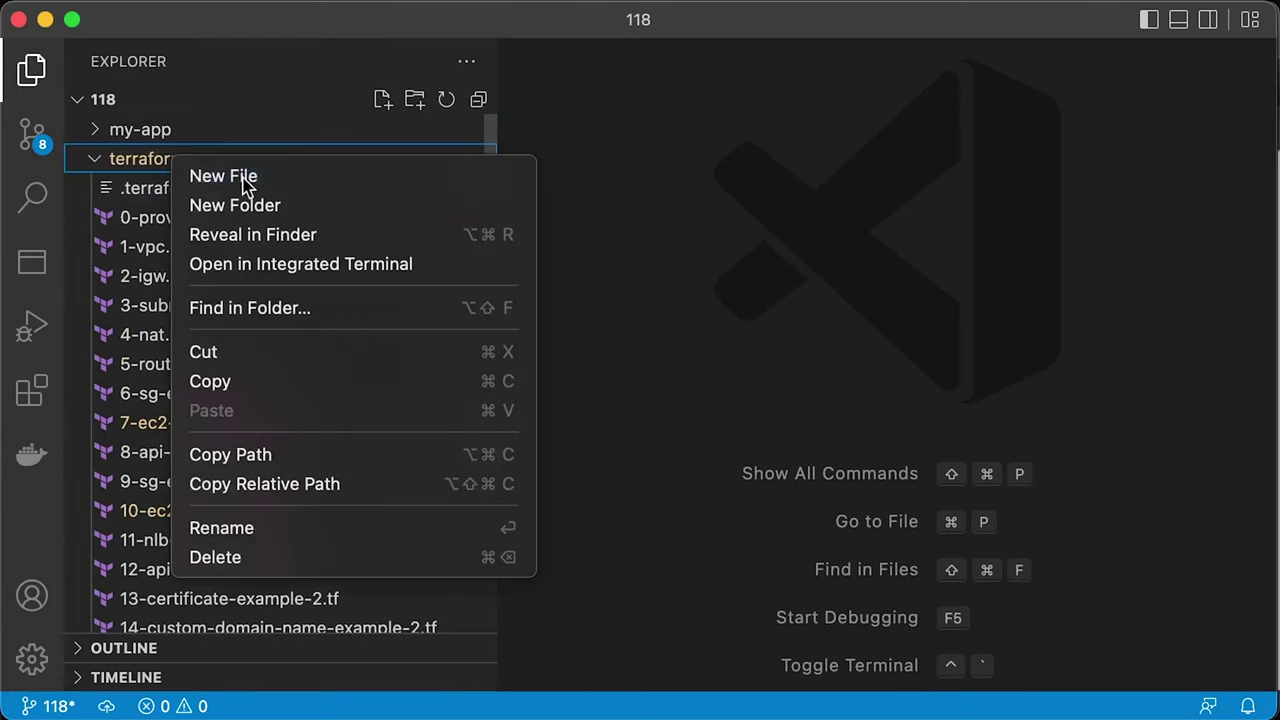
{"action": "left_click", "coordinate": [192, 175]}
{"action": "type", "text": "16-launch-template-example-3.tf"}
{"action": "key", "text": "Return"}
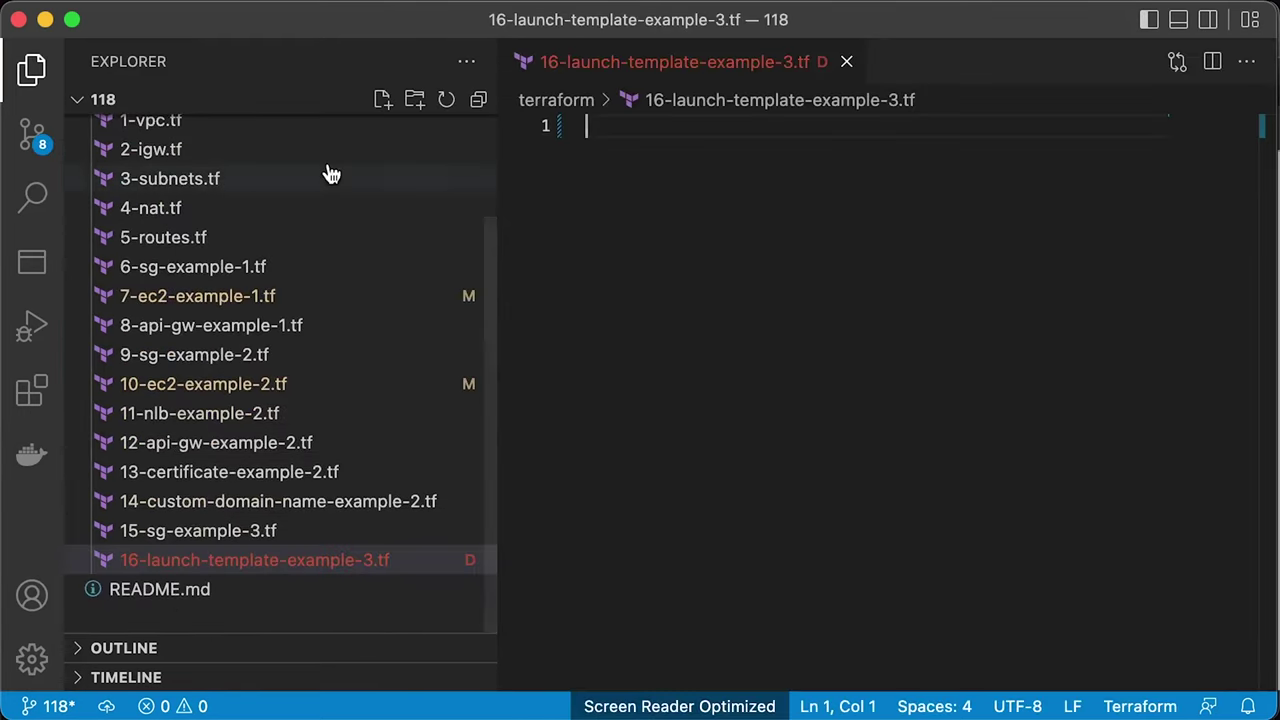
{"action": "left_click", "coordinate": [31, 68]}
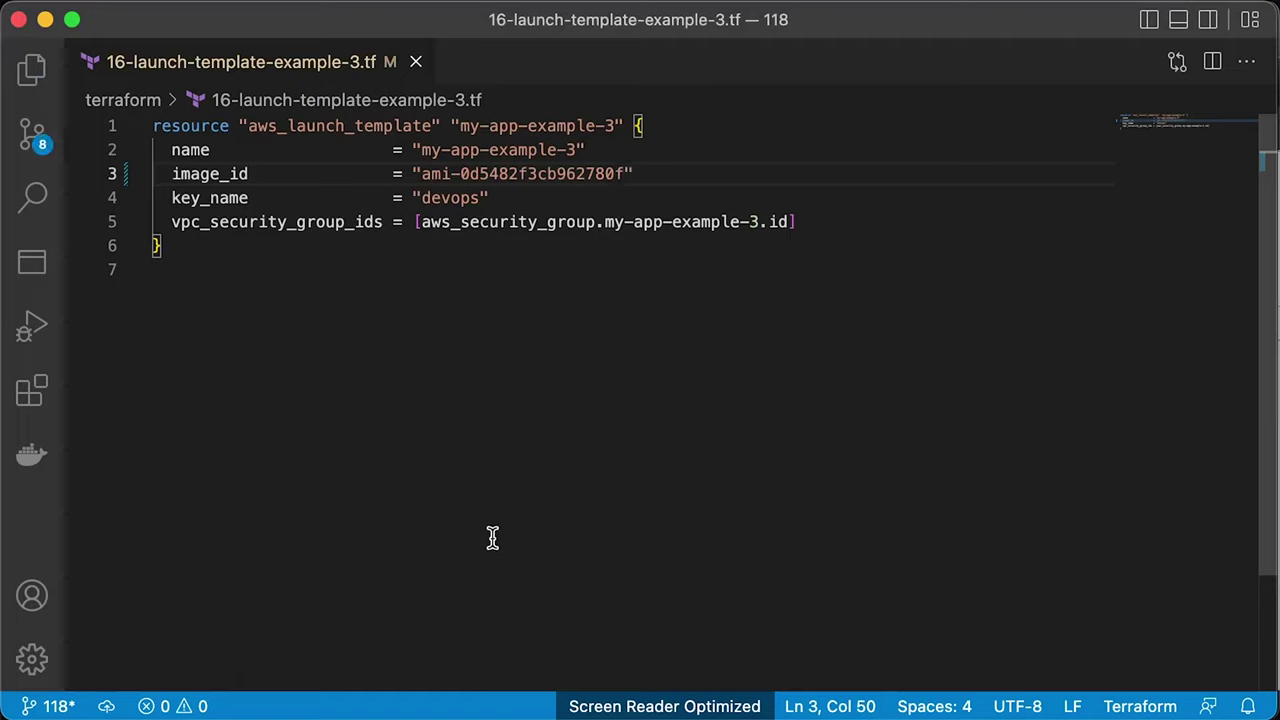
{"action": "left_click", "coordinate": [488, 538]}
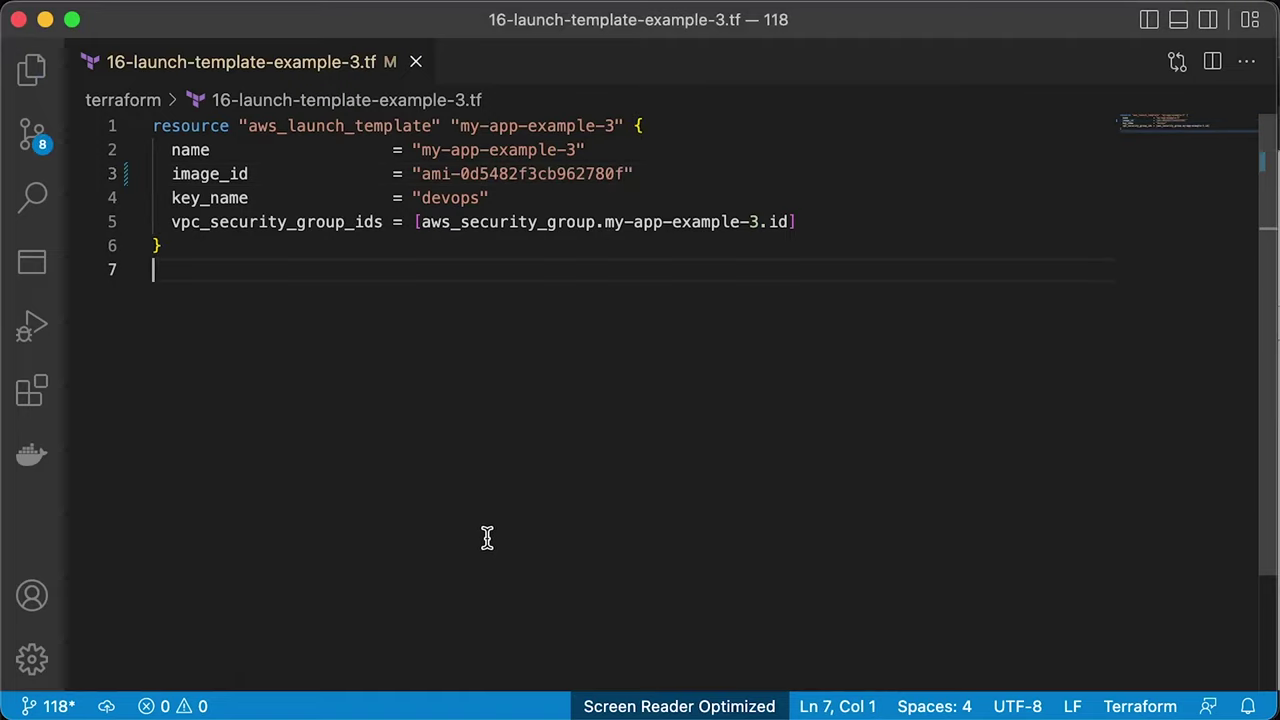
{"action": "key", "text": "super+w"}
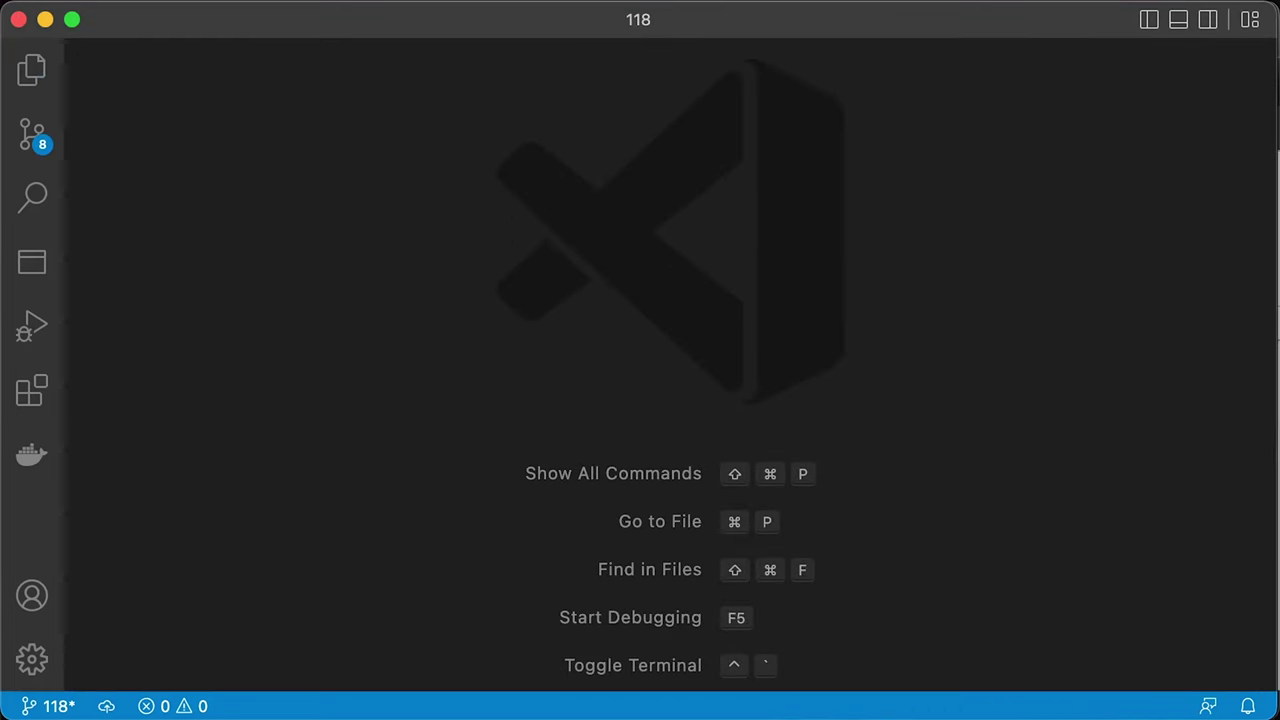
Create a new file named 17-nlb-example-3.tf in the terraform folder
{"action": "key", "text": "super+b"}
{"action": "right_click", "coordinate": [164, 160]}
{"action": "left_click", "coordinate": [757, 325]}
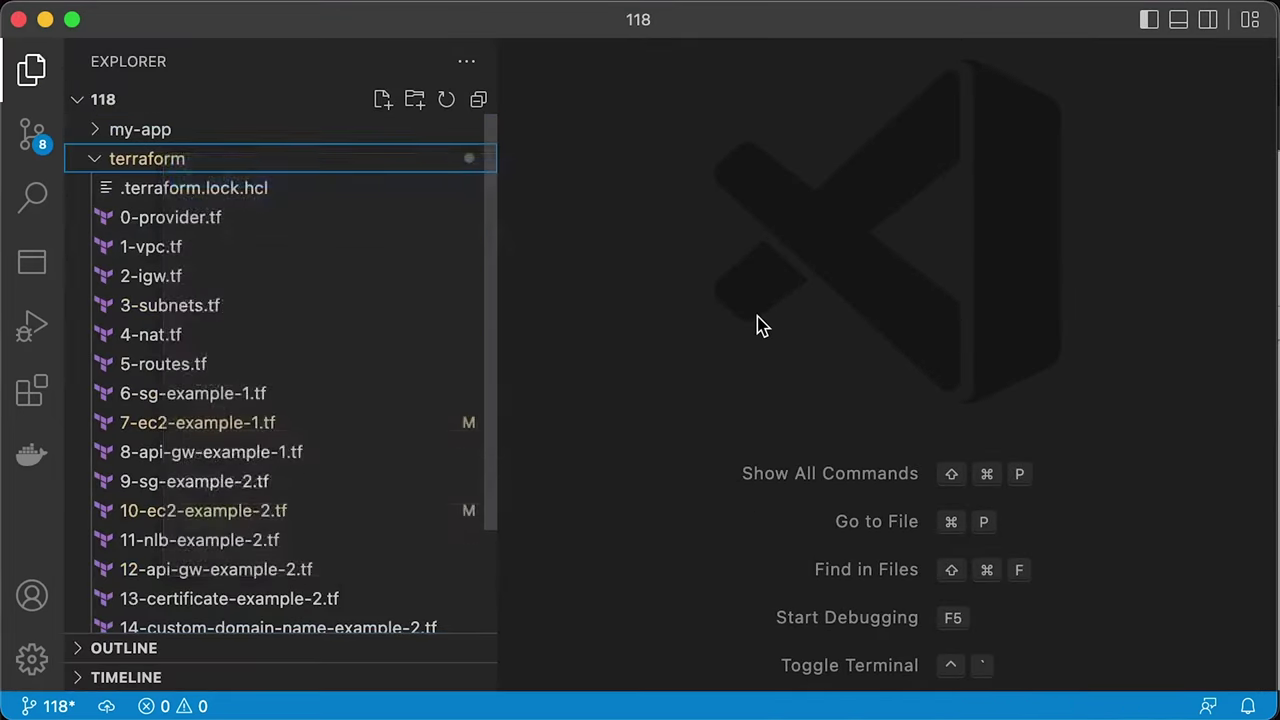
{"action": "type", "text": "17-nlb-example-3.tf"}
{"action": "key", "text": "Return"}
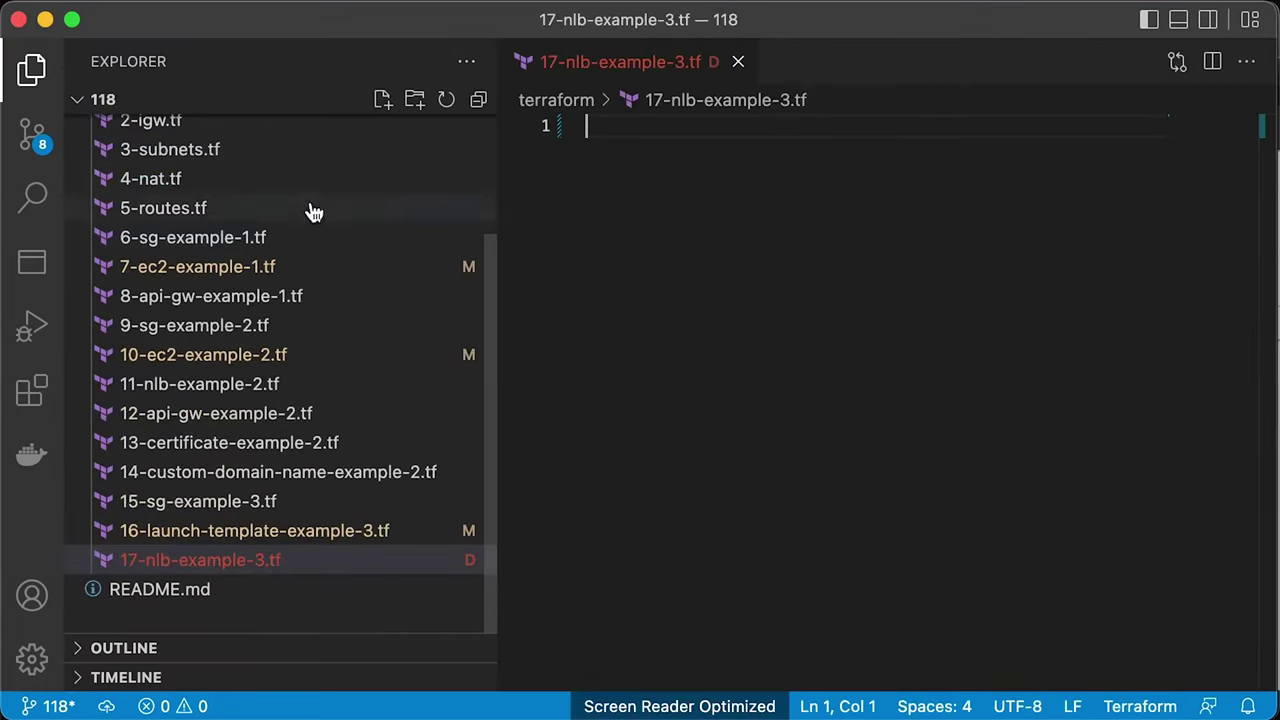
{"action": "left_click", "coordinate": [12, 62]}
Define target group my-app-example-3 on TCP port 8080 in the main VPC with a TCP health check enabled
{"action": "type", "text": "resource \"aws_lb_target_group\" \"my-app-example-3\" {   name     = \"my-app-example-3\"   port     = 8080   protocol = \"TCP\"   vpc_id   = aws_vpc.main.id    health_check {     enabled  = true     protocol = \"TCP\"   } }"}
{"action": "key", "text": "super+a"}
{"action": "key", "text": "Escape"}
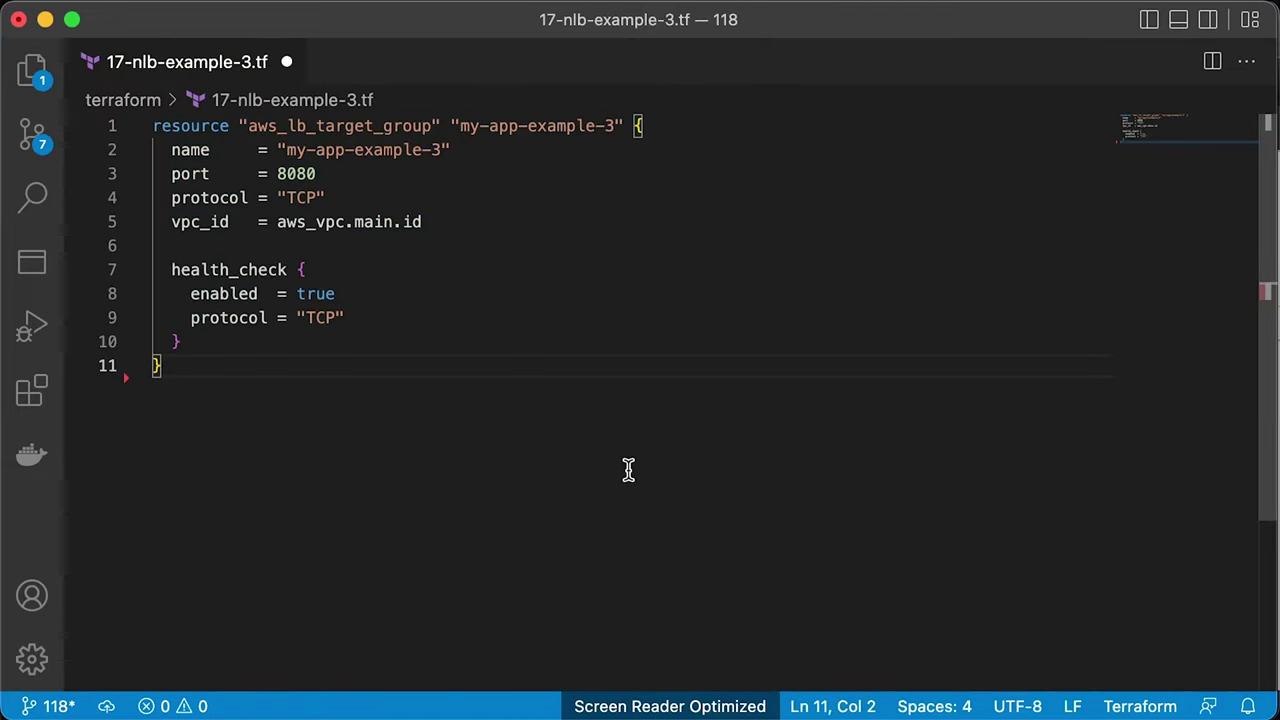
Add an internal network load balancer resource my-app-example-3 placed in the private us-east-1a and us-east-1b subnets
{"action": "scroll", "coordinate": [628, 470], "scroll_direction": "down", "scroll_amount": 5}
{"action": "type", "text": "resource \"aws_lb\" \"my-app-example-3\" {   name               = \"my-app-example-3\"   internal           = true   load_balancer_type = \"network\"    subnets = [     aws_subnet.private-us-east-1a.id,     aws_subnet.private-us-east-1b.id   ] }"}
{"action": "key", "text": "Right"}
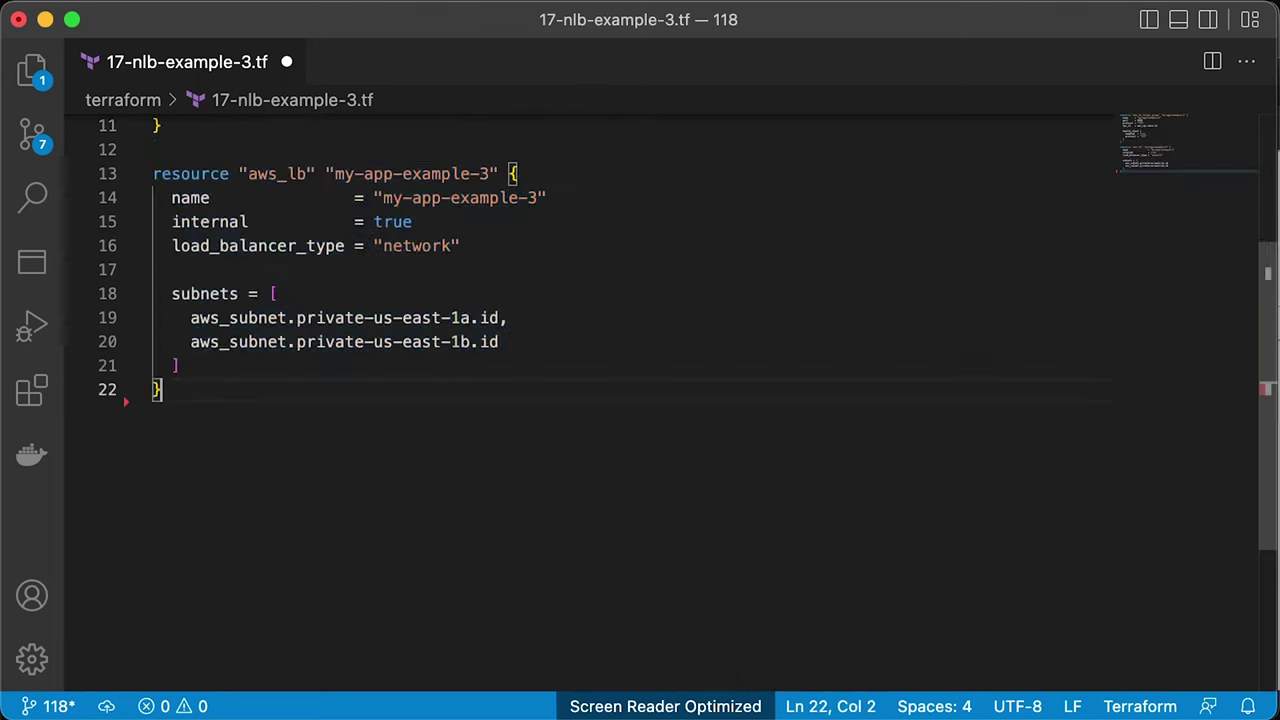
Add a TCP 8080 load balancer listener forwarding to the my-app-example-3 target group, and save and close the file
{"action": "type", "text": "resource \"aws_lb_listener\" \"my-app-example-3\" {   load_balancer_arn = aws_lb.my-app-example-3.arn   port              = \"8080\"   protocol          = \"TCP\"    default_action {     type             = \"forward\"     target_group_arn = aws_lb_target_group.my-app-example-3.arn   } }"}
{"action": "key", "text": "Right"}
{"action": "key", "text": "super+s"}
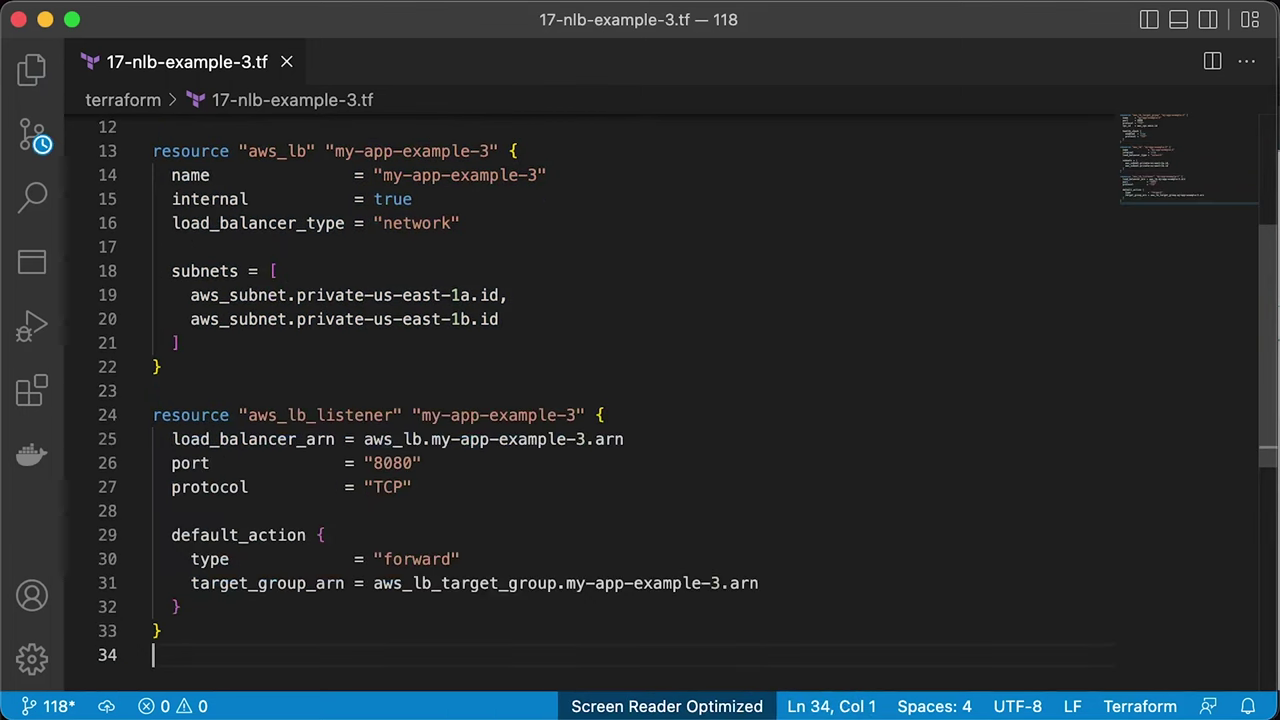
{"action": "key", "text": "super+w"}
Create 18-ag-example-3.tf, defining Auto Scaling group my-app-example-3 with 1 to 3 t3.micro instances in both private subnets, attached to the target group
{"action": "left_click", "coordinate": [31, 68]}
{"action": "scroll", "coordinate": [206, 271], "scroll_direction": "up", "scroll_amount": 3}
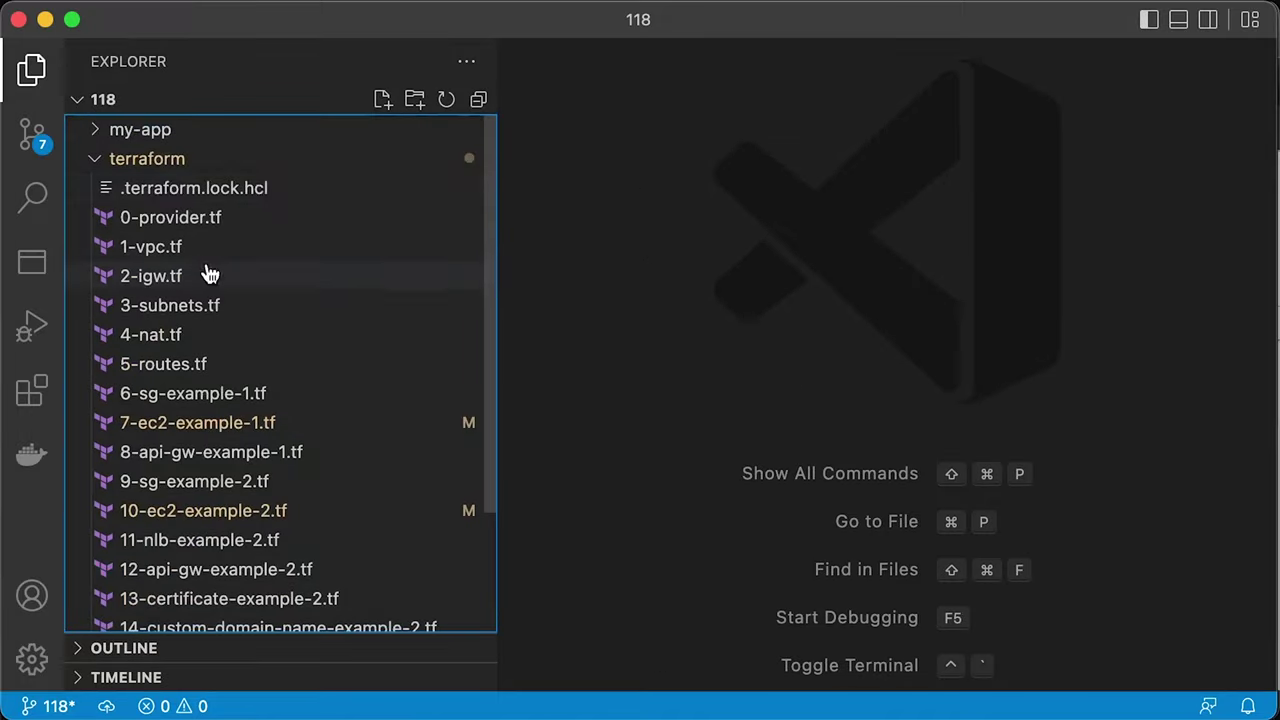
{"action": "right_click", "coordinate": [160, 166]}
{"action": "left_click", "coordinate": [189, 176]}
{"action": "type", "text": "18-ag-example-3.tf"}
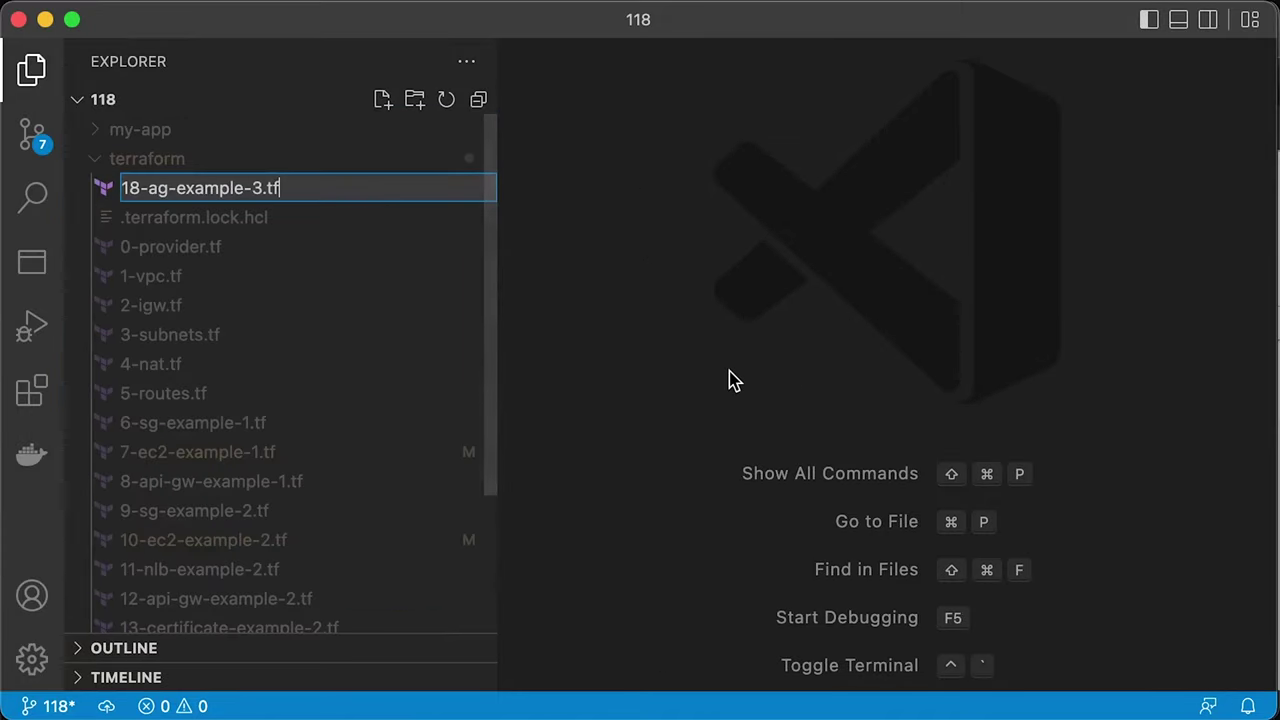
{"action": "key", "text": "Return"}
{"action": "key", "text": "super+b"}
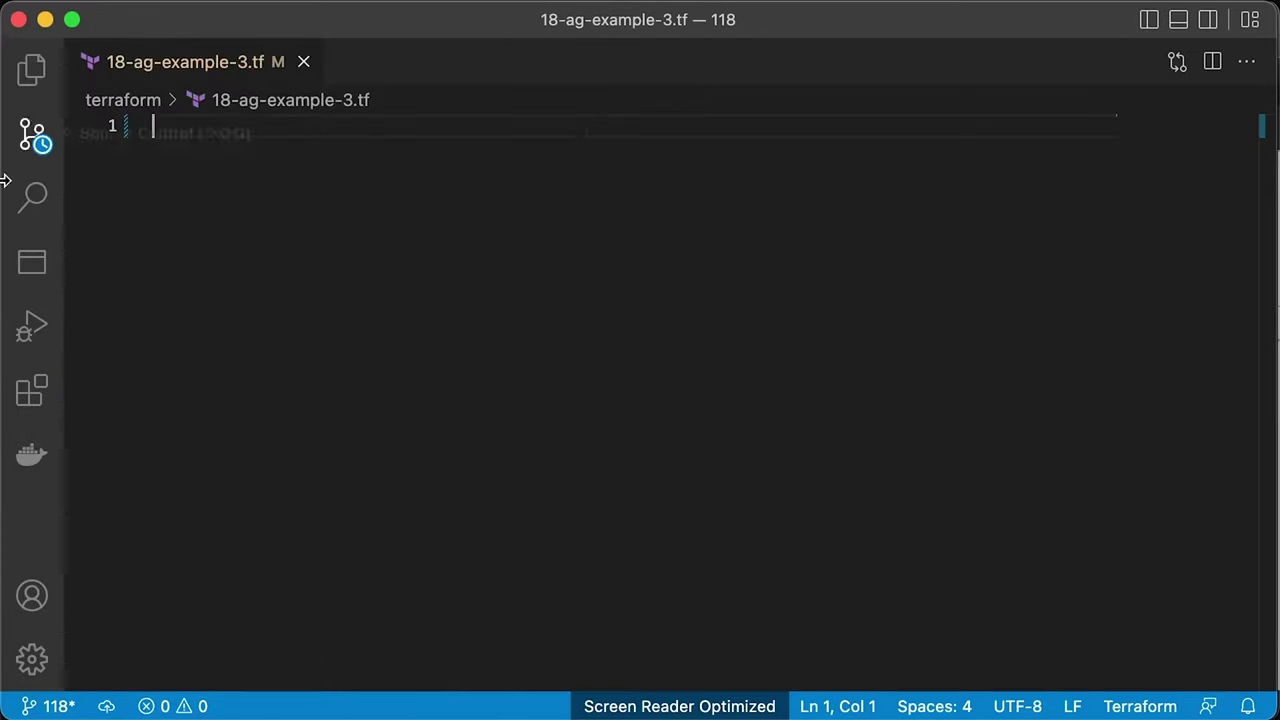
{"action": "type", "text": "resource \"aws_autoscaling_group\" \"my-app-example-3\" {   name     = \"my-app-example-3\"   min_size = 1   max_size = 3    health_check_type   = \"EC2\"   vpc_zone_identifier = [aws_subnet.private-us-east-1a.id, aws_subnet.private-us-east-1b.id]   target_group_arns   = [aws_lb_target_group.my-app-example-3.arn]    mixed_instances_policy {     launch_template {       launch_template_specification {         launch_template_id = aws_launch_template.my-app-example-3.id       }       override {         instance_type = \"t3.micro\"       }     }   } }"}
{"action": "key", "text": "Right"}
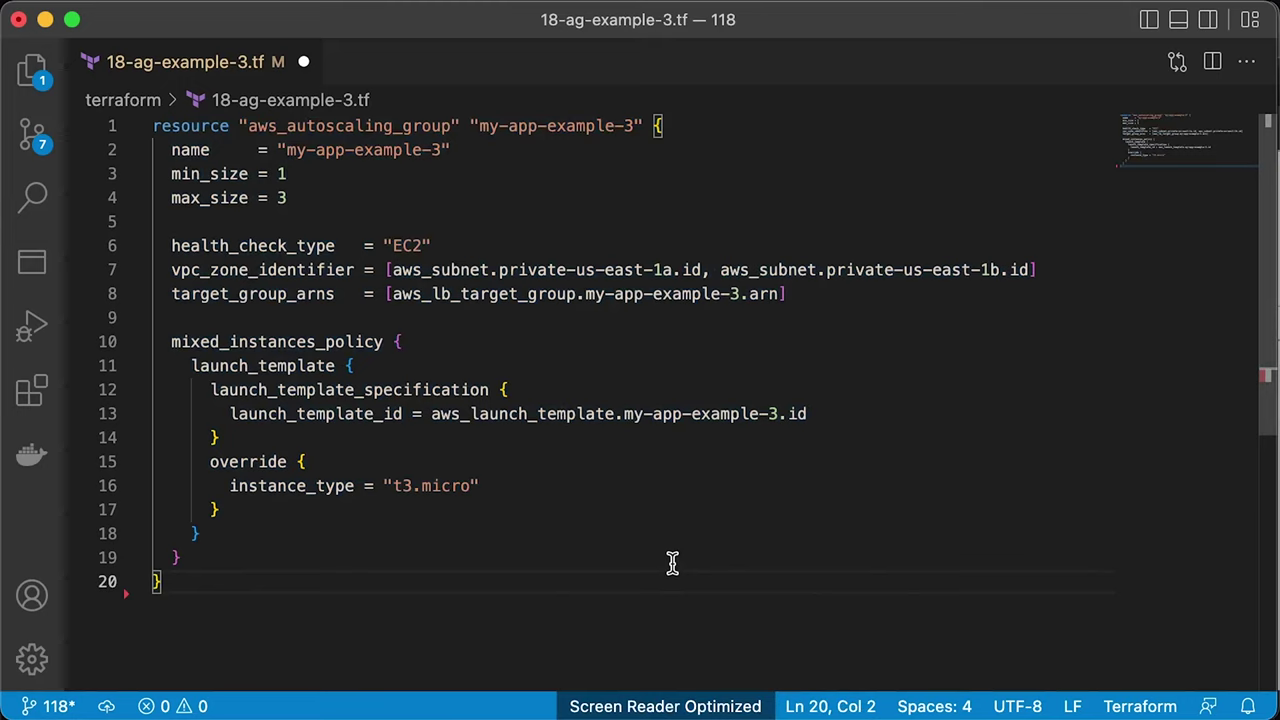
Add a TargetTrackingScaling policy on ASGAverageCPUUtilization with target value 25.0 and 300 warmup, and save and close the file
{"action": "scroll", "coordinate": [671, 563], "scroll_direction": "down", "scroll_amount": 5}
{"action": "type", "text": "resource \"aws_autoscaling_policy\" \"my-app-example-3\" {   name                   = \"my-app-example-3\"   policy_type            = \"TargetTrackingScaling\"   autoscaling_group_name = aws_autoscaling_group.my-app-example-3.name    estimated_instance_warmup = 300    target_tracking_configuration {     predefined_metric_specification {       predefined_metric_type = \"ASGAverageCPUUtilization\"     }      target_value = 25.0   } }"}
{"action": "key", "text": "Right"}
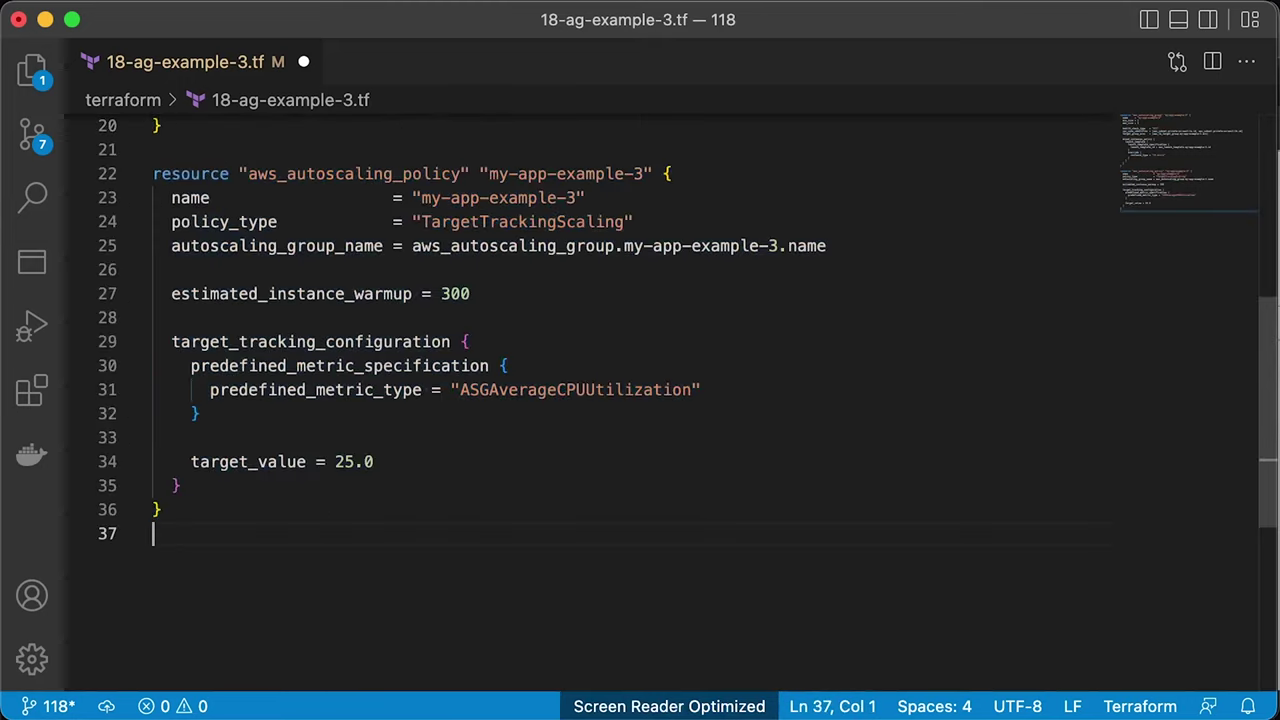
{"action": "key", "text": "super+s"}
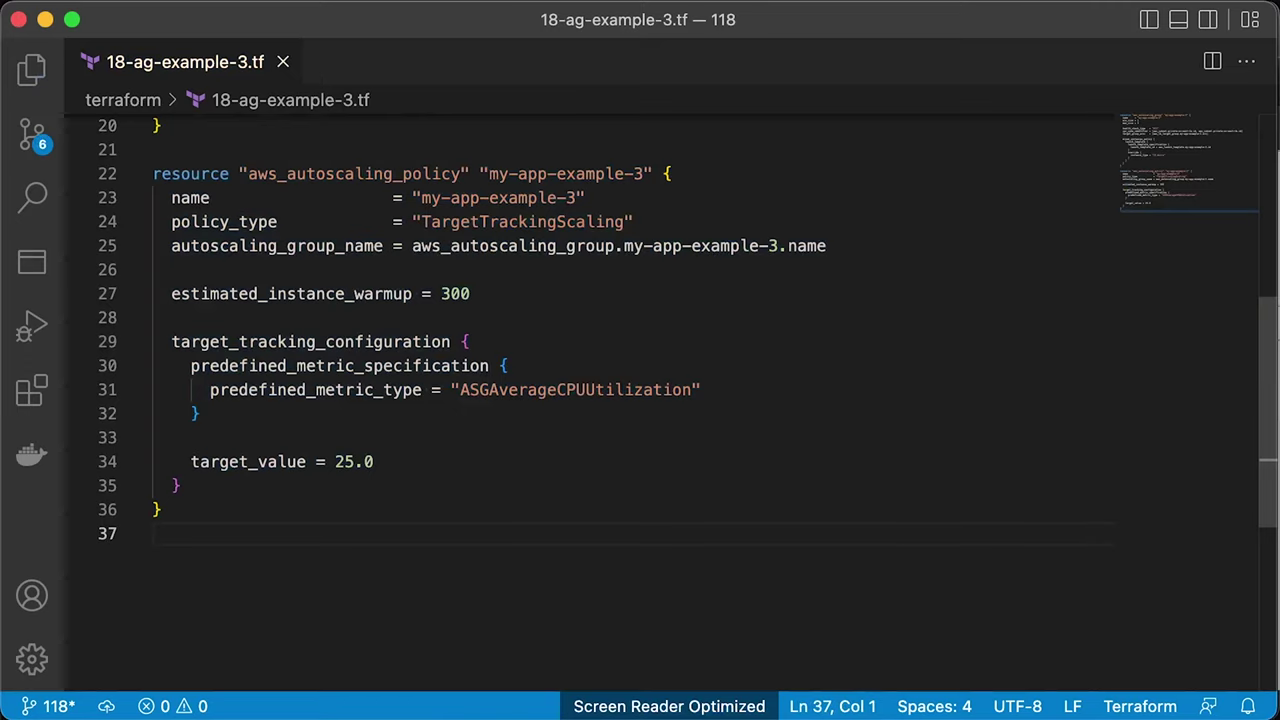
{"action": "key", "text": "super+w"}
Create 19-api-gw-example-3.tf in the terraform folder and define an API Gateway resource api-gw-example-3 with protocol type HTTP
{"action": "left_click", "coordinate": [28, 72]}
{"action": "scroll", "coordinate": [217, 194], "scroll_direction": "up", "scroll_amount": 5}
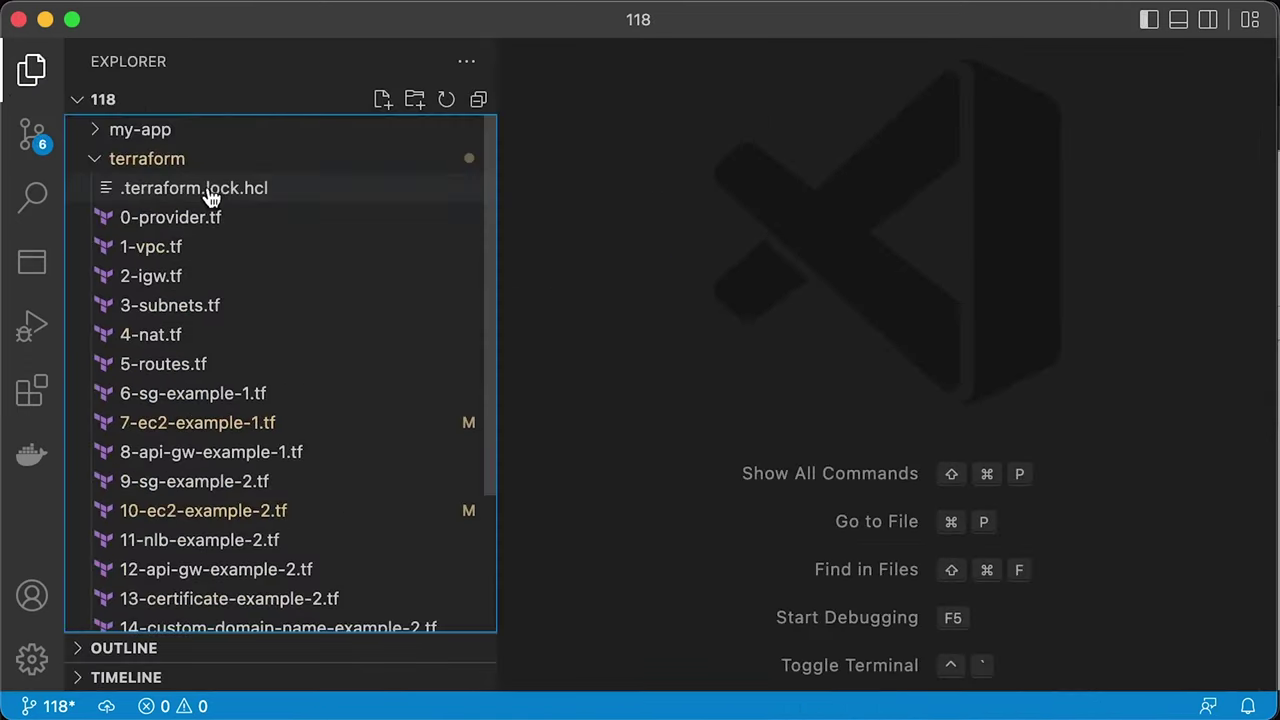
{"action": "right_click", "coordinate": [160, 165]}
{"action": "left_click", "coordinate": [214, 169]}
{"action": "type", "text": "19-api-gw-example-3.tf"}
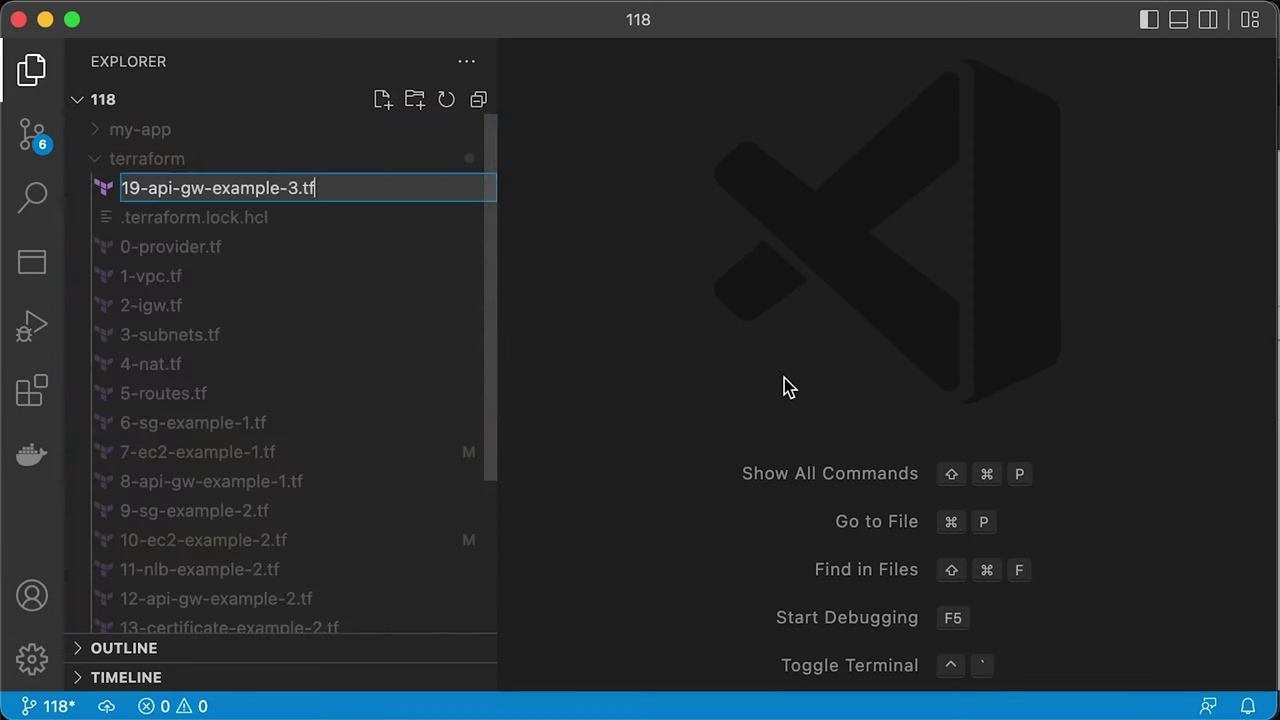
{"action": "key", "text": "Return"}
{"action": "left_click", "coordinate": [27, 70]}
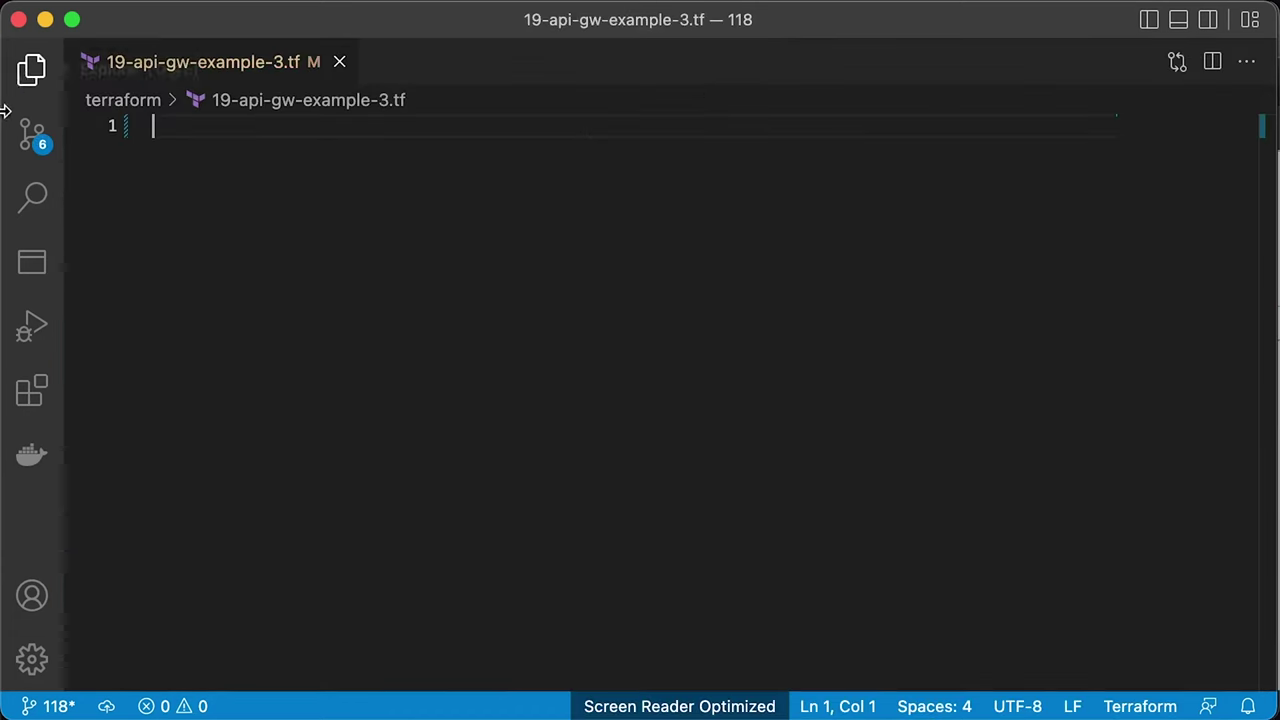
{"action": "type", "text": "resource \"aws_apigatewayv2_api\" \"api-gw-example-3\" {   name          = \"api-gw-example-3\"   protocol_type = \"HTTP\" }"}
{"action": "key", "text": "Right"}
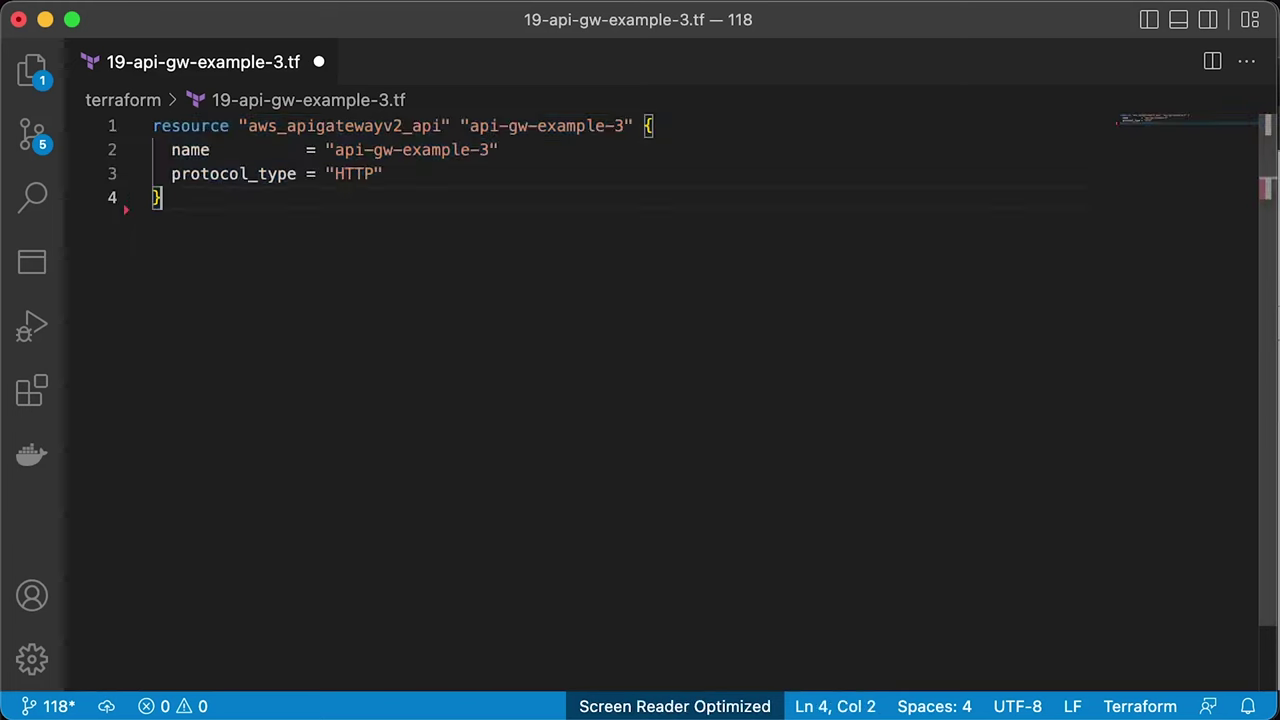
Add an auto-deployed dev stage and a my-app-example-3 VPC link using the example 3 security group and both private subnets
{"action": "type", "text": "resource \"aws_apigatewayv2_stage\" \"dev\" {   api_id = aws_apigatewayv2_api.api-gw-example-3.id    name        = \"dev\"   auto_deploy = true }"}
{"action": "key", "text": "Right"}
{"action": "type", "text": "resource \"aws_apigatewayv2_vpc_link\" \"my-app-example-3\" {   name               = \"my-app-example-3\"   security_group_ids = [aws_security_group.my-app-example-3.id]   subnet_ids = [     aws_subnet.private-us-east-1a.id,     aws_subnet.private-us-east-1b.id   ] }"}
{"action": "key", "text": "Right"}
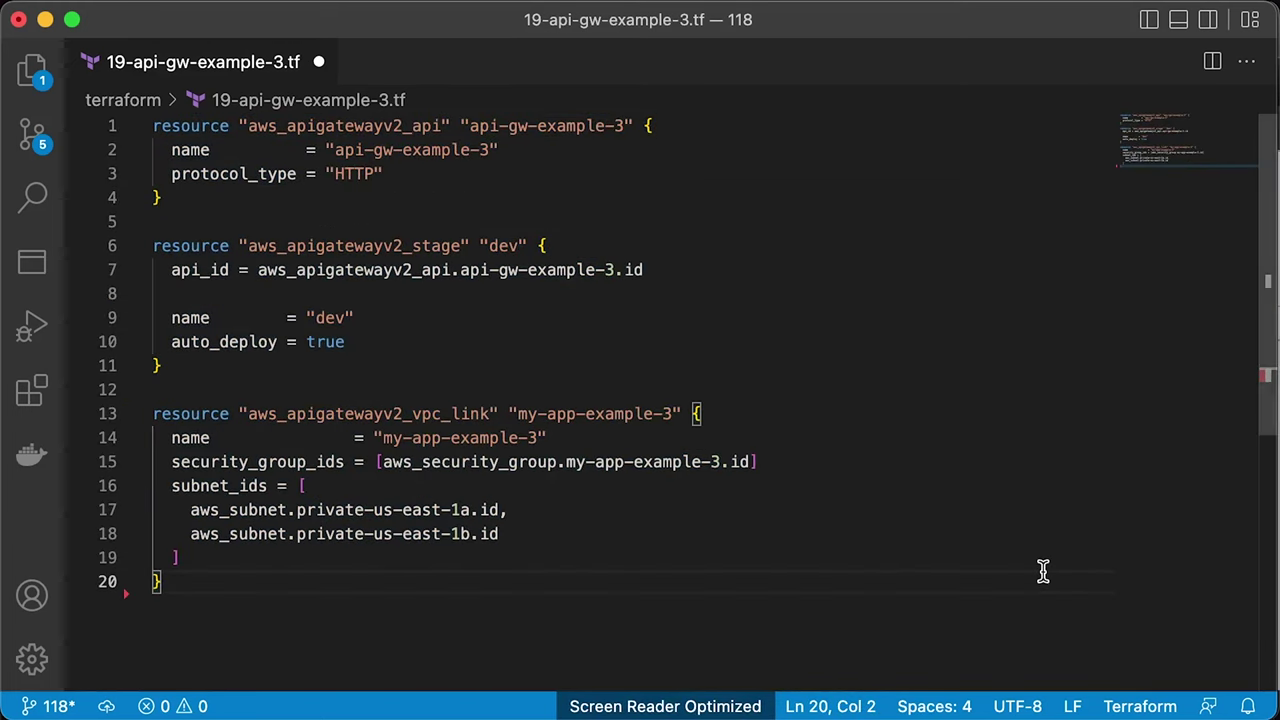
Add an HTTP_PROXY integration through the VPC link and an ANY /{proxy+} route targeting it, and save and close the file
{"action": "scroll", "coordinate": [1043, 571], "scroll_direction": "down", "scroll_amount": 5}
{"action": "type", "text": "resource \"aws_apigatewayv2_integration\" \"api-gw-example-3\" {   api_id = aws_apigatewayv2_api.api-gw-example-3.id    integration_uri    = aws_lb_listener.my-app-example-3.arn   integration_type   = \"HTTP_PROXY\"   integration_method = \"ANY\"   connection_type    = \"VPC_LINK\"   connection_id      = aws_apigatewayv2_vpc_link.my-app-example-3.id }"}
{"action": "key", "text": "Right"}
{"action": "type", "text": "resource \"aws_apigatewayv2_route\" \"api-gw-example-3\" {   api_id = aws_apigatewayv2_api.api-gw-example-3.id    route_key = \"ANY /{proxy+}\"   target    = \"integrations/${aws_apigatewayv2_integration.api-gw-example-3.id}\" }"}
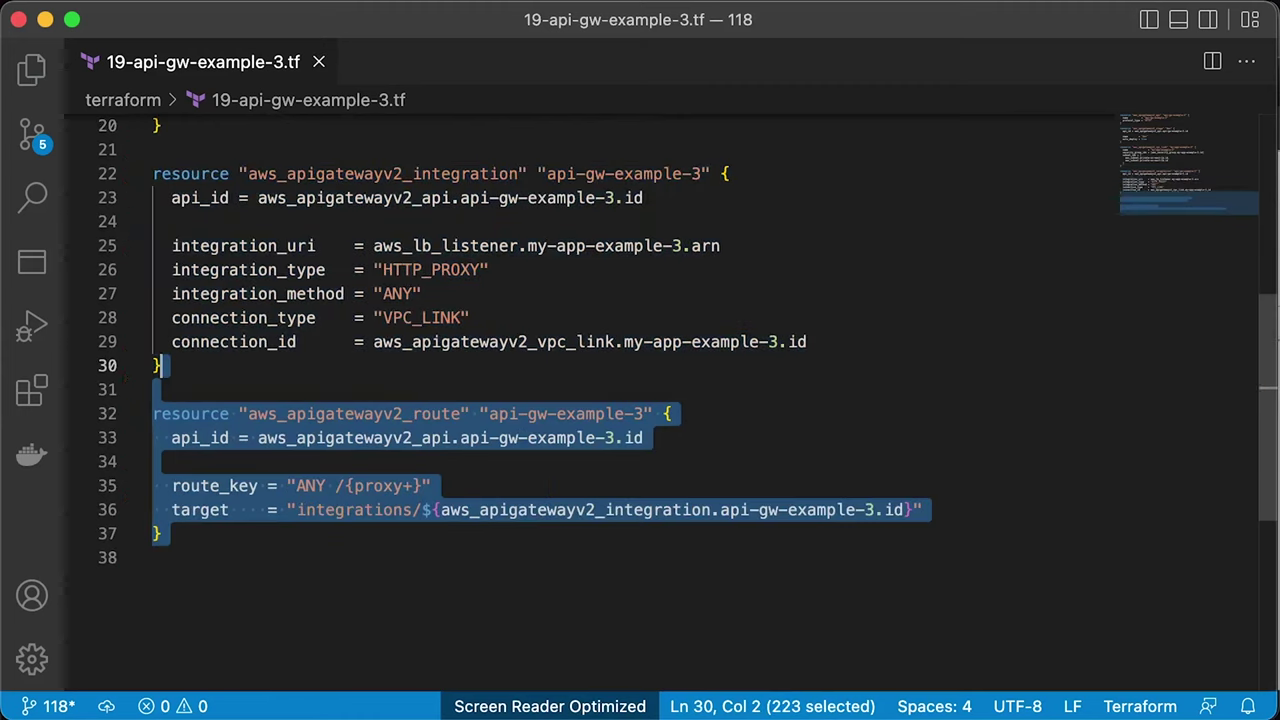
{"action": "key", "text": "Right"}
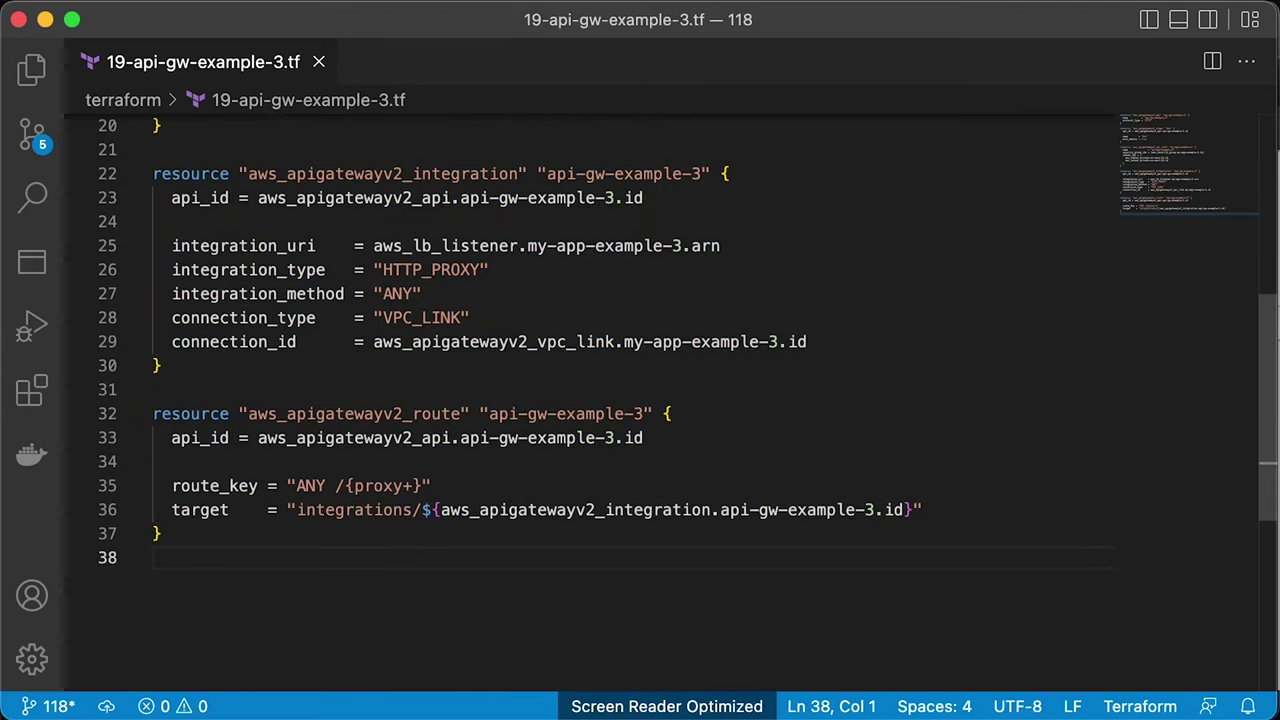
{"action": "key", "text": "super+w"}
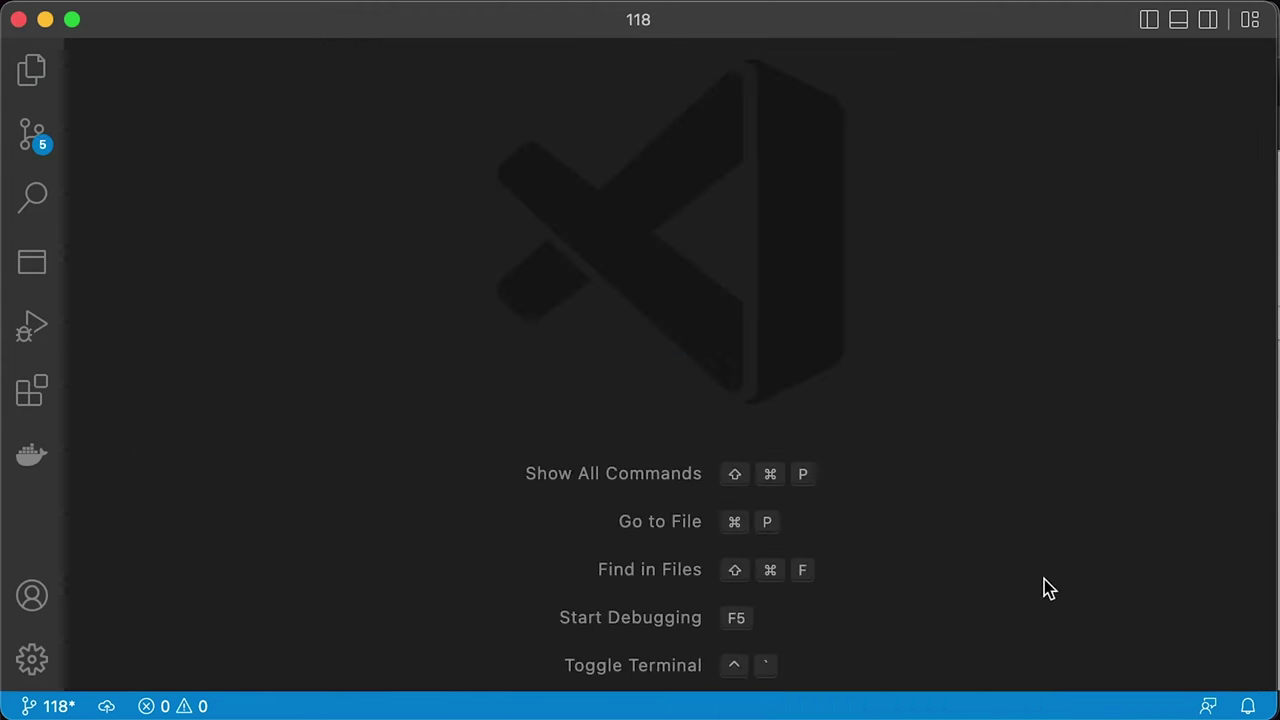
Create a new file named 20-certificate-example-3.tf in the terraform folder
{"action": "key", "text": "super+b"}
{"action": "scroll", "coordinate": [183, 206], "scroll_direction": "up", "scroll_amount": 5}
{"action": "right_click", "coordinate": [172, 162]}
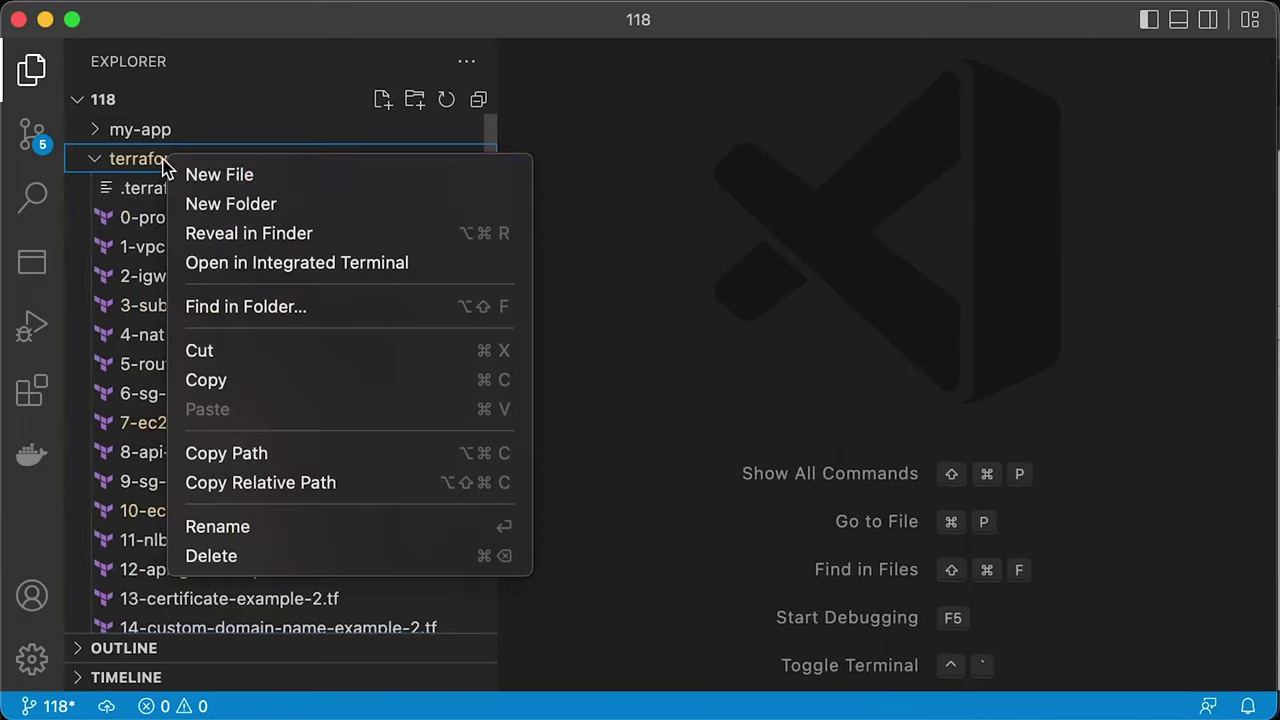
{"action": "left_click", "coordinate": [220, 175]}
{"action": "type", "text": "20-certificate-example-3.tf"}
{"action": "key", "text": "Return"}
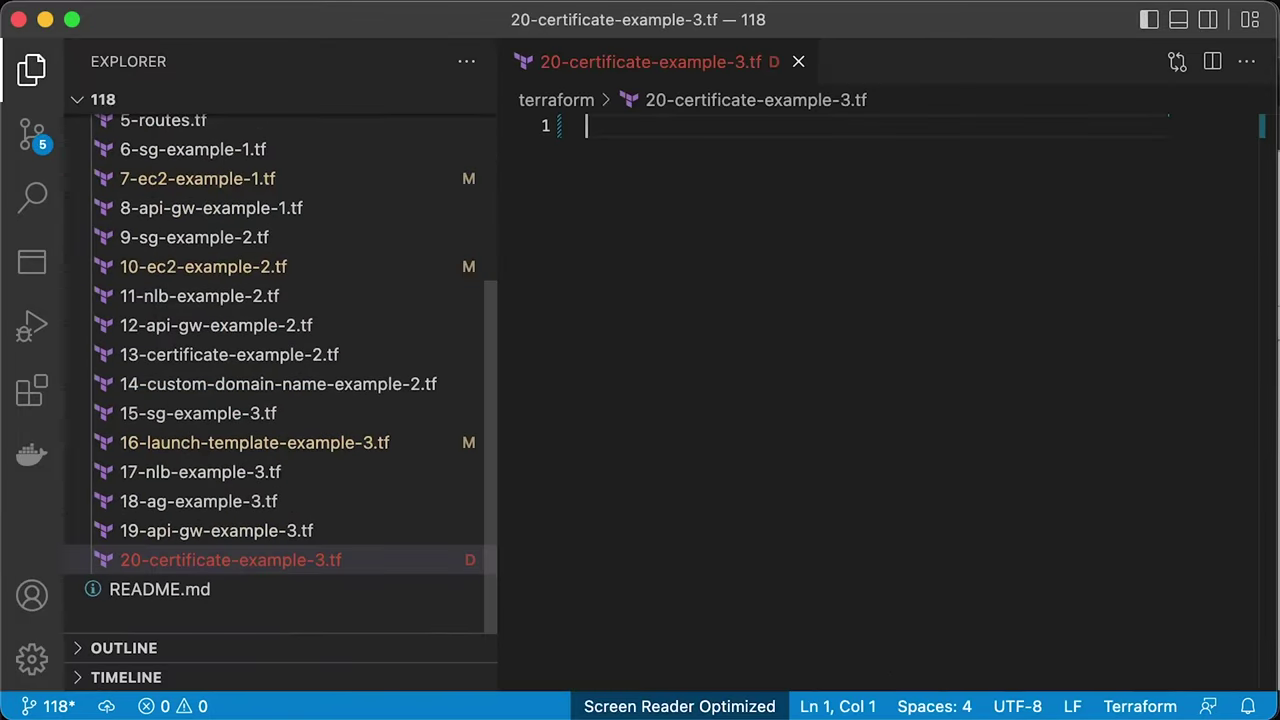
{"action": "key", "text": "super+b"}
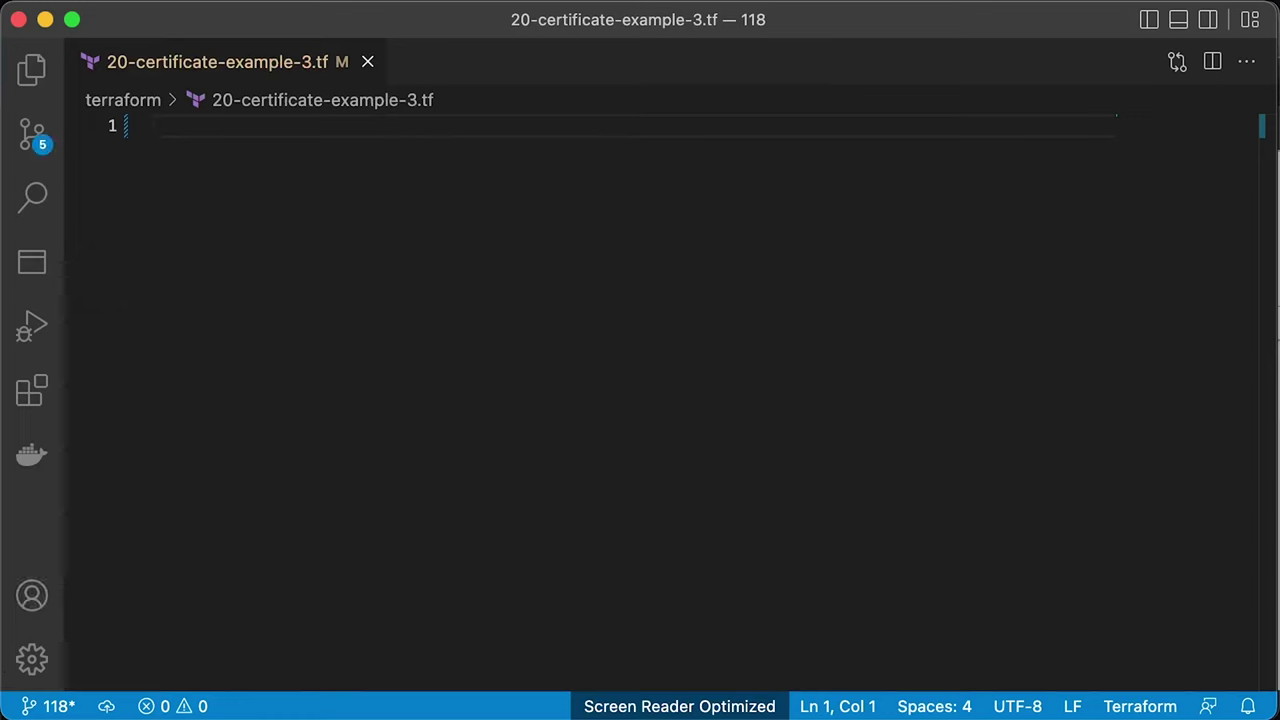
Define a DNS-validated ACM certificate for the api-v2 subdomain and a public-example-3 data source for the public Route 53 zone
{"action": "type", "text": "resource \"aws_acm_certificate\" \"api-v2\" {   domain_name       = \"api-v2.antonputra.com\"   validation_method = \"DNS\" }"}
{"action": "key", "text": "Right"}
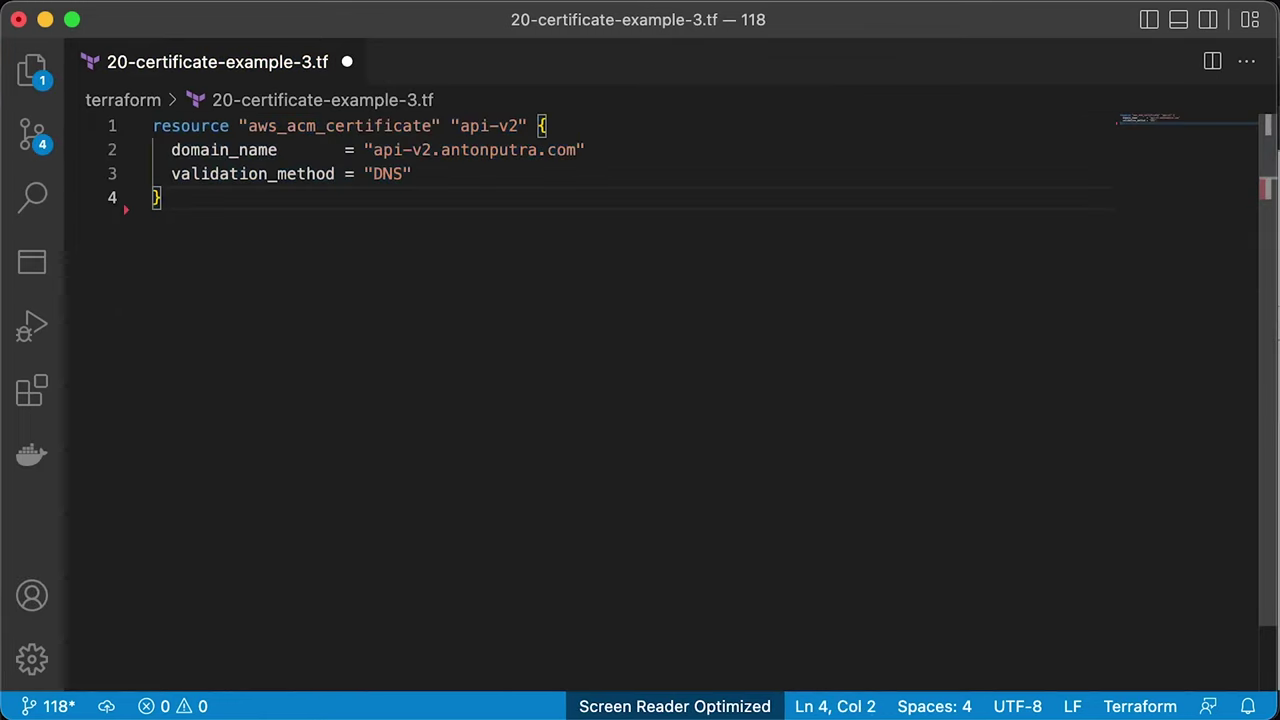
{"action": "type", "text": "data \"aws_route53_zone\" \"public-example-3\" {   name         = \"antonputra.com\"   private_zone = false }"}
{"action": "key", "text": "Right"}
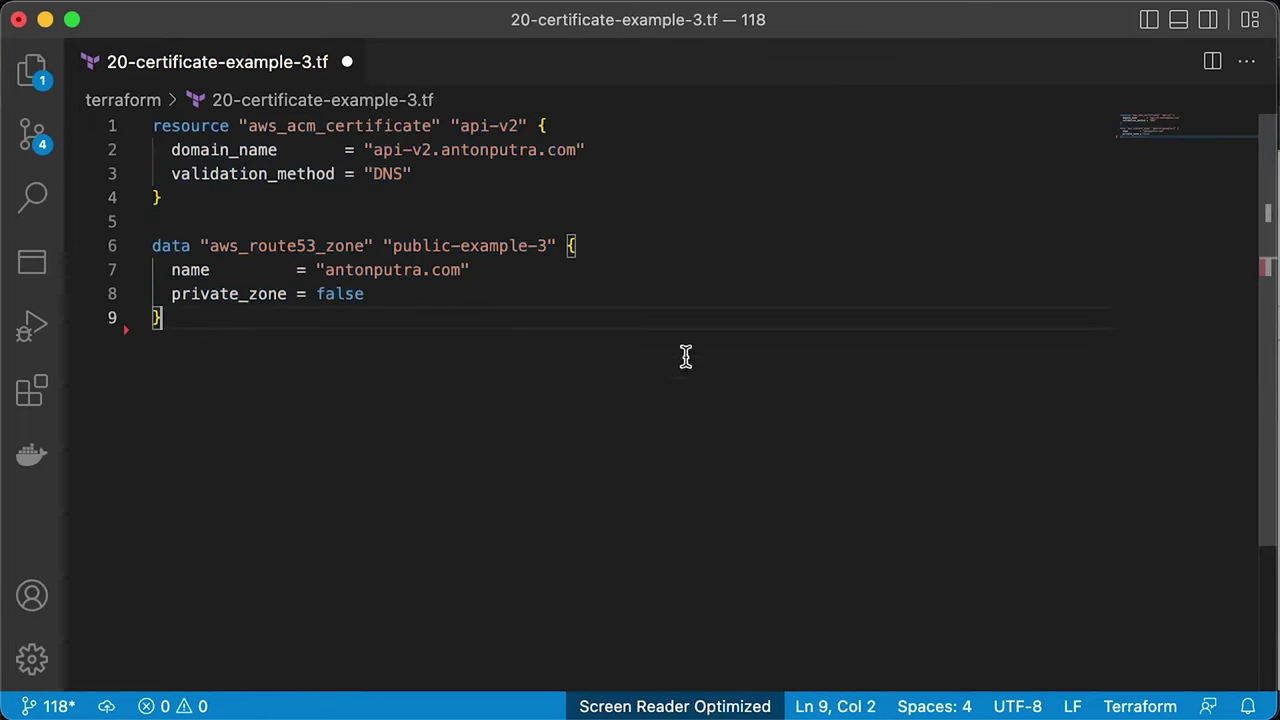
Add Route 53 record resource api-v2-validation-example-3 looping over the certificate's domain validation options, with overwrite allowed and TTL 60
{"action": "scroll", "coordinate": [754, 474], "scroll_direction": "down", "scroll_amount": 5}
{"action": "type", "text": "resource \"aws_route53_record\" \"api-v2-validation-example-3\" {   for_each = {     for dvo in aws_acm_certificate.api-v2.domain_validation_options : dvo.domain_name => {       name   = dvo.resource_record_name       record = dvo.resource_record_value       type   = dvo.resource_record_type     }   }    allow_overwrite = true   name            = each.value.name   records         = [each.value.record]   ttl             = 60   type            = each.value.type   zone_id         = data.aws_route53_zone.public-example-3.zone_id }"}
{"action": "key", "text": "Right"}
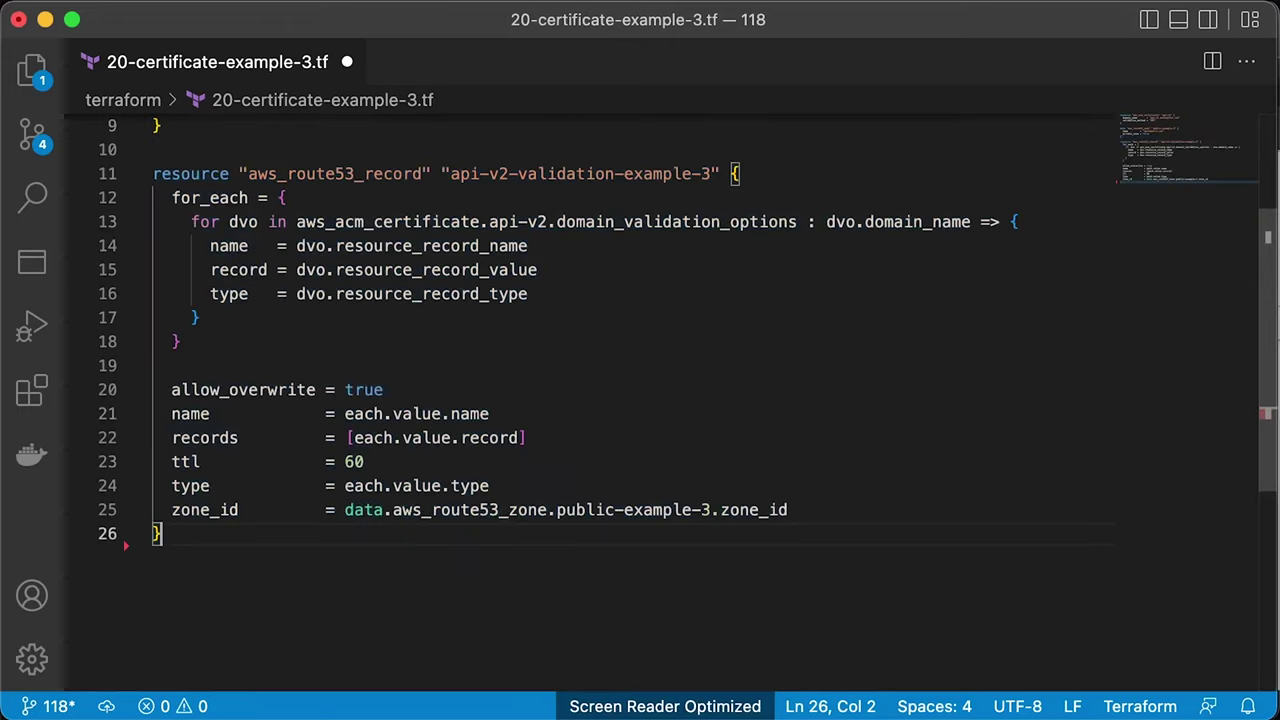
Add an aws_acm_certificate_validation resource named api-v2 that references the api-v2 certificate ARN, and save and close the file
{"action": "scroll", "coordinate": [822, 470], "scroll_direction": "down", "scroll_amount": 6}
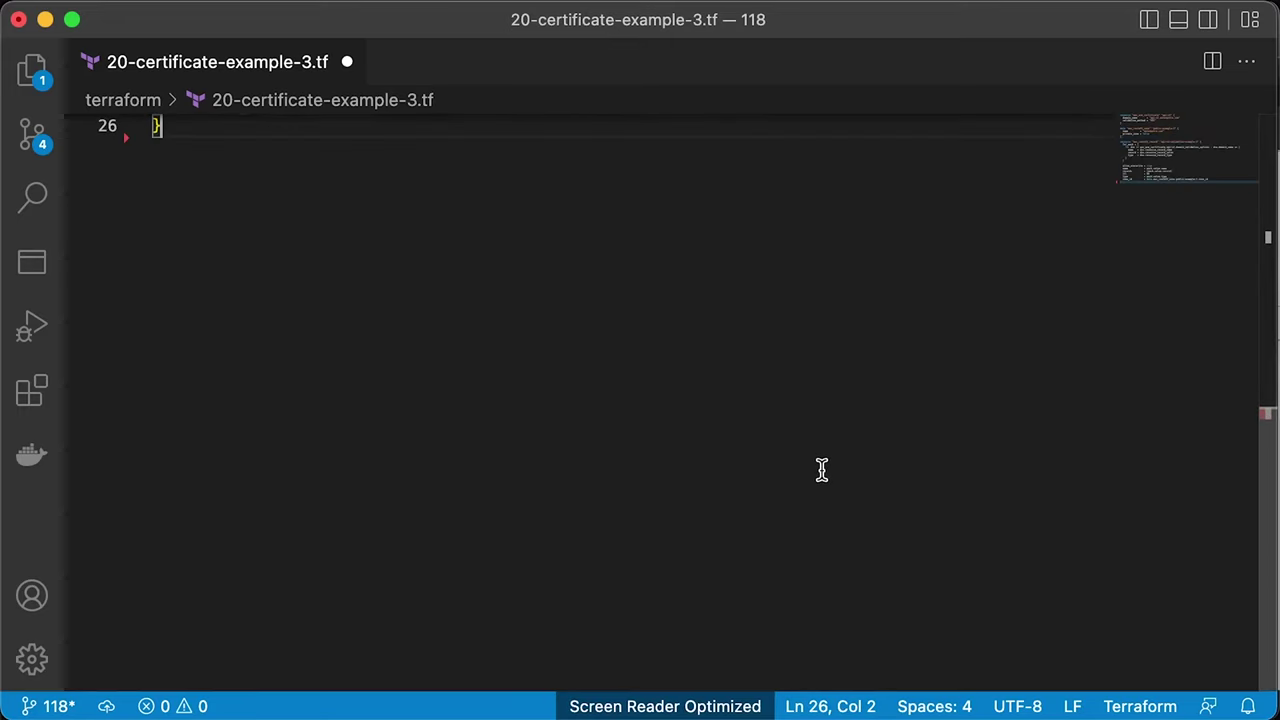
{"action": "type", "text": "resource \"aws_acm_certificate_validation\" \"api-v2\" {   certificate_arn         = aws_acm_certificate.api-v2.arn   validation_record_fqdns = [for record in aws_route53_record.api-v2-validation-example-3 : record.fqdn] }"}
{"action": "key", "text": "Right"}
{"action": "key", "text": "super+s"}
{"action": "key", "text": "super+w"}
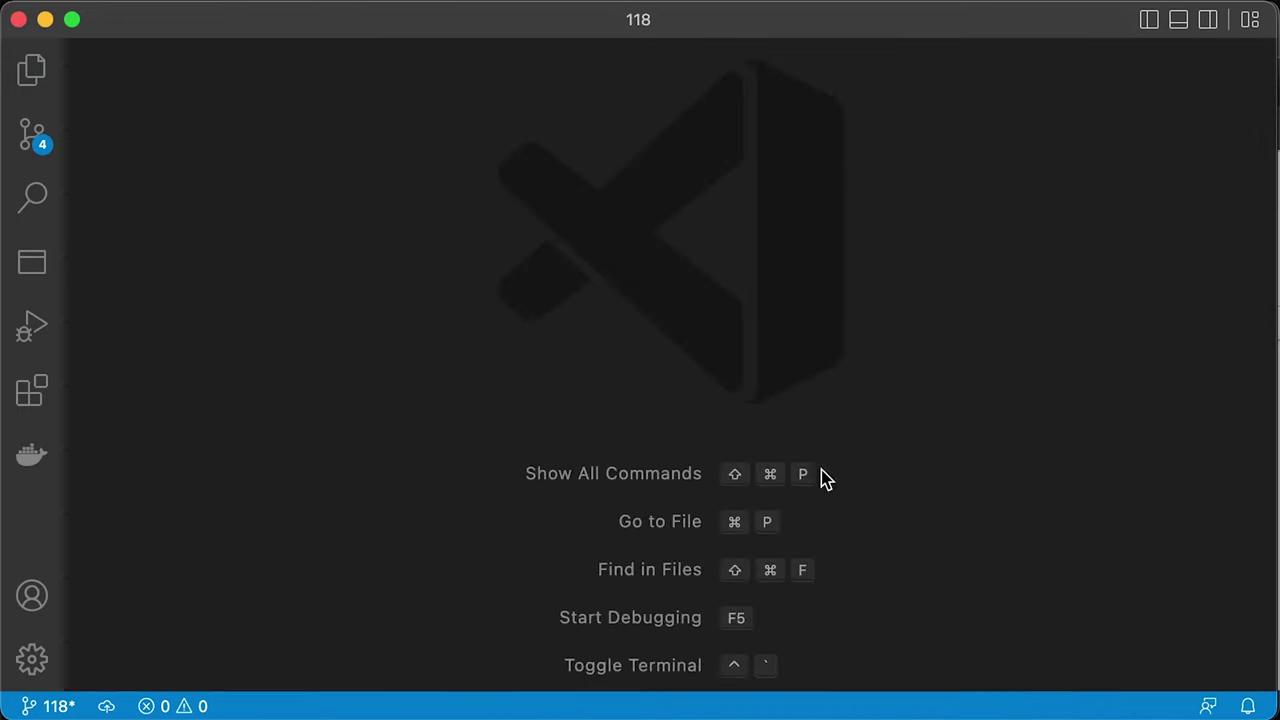
Create a new file named 21-custom-domain-name-example-3.tf in the terraform folder
{"action": "key", "text": "super+shift+e"}
{"action": "scroll", "coordinate": [171, 200], "scroll_direction": "up", "scroll_amount": 3}
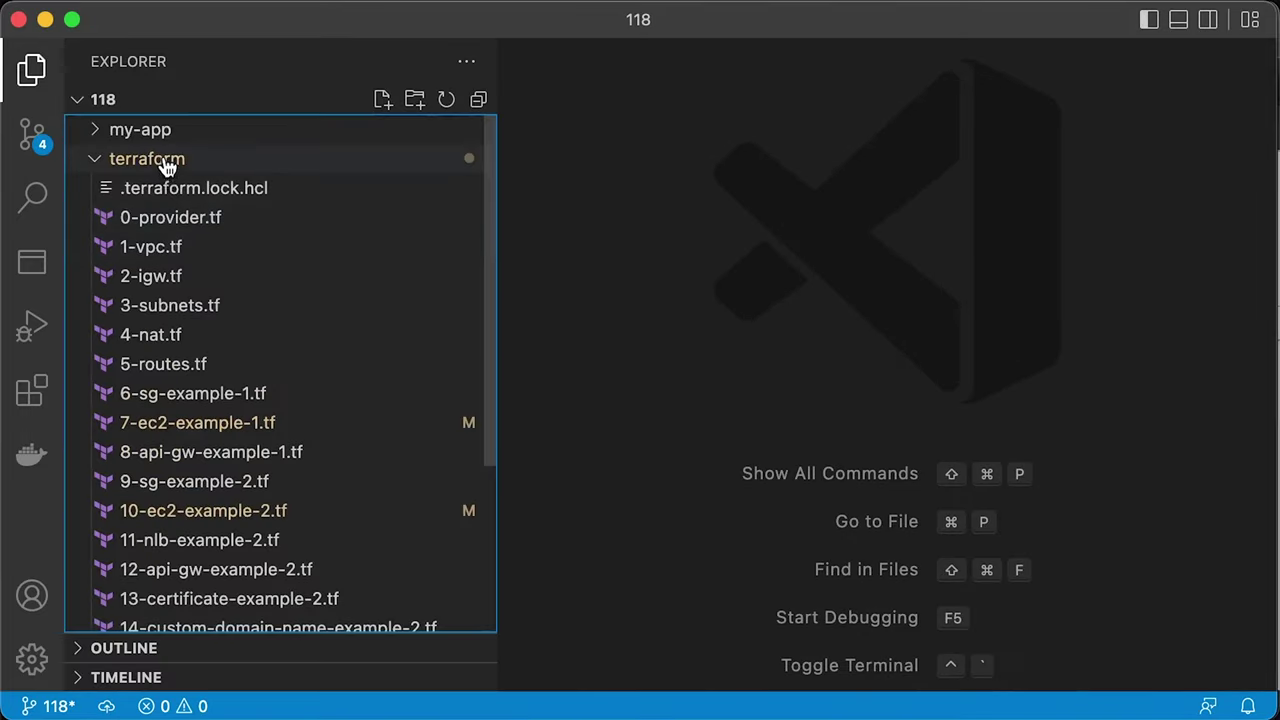
{"action": "right_click", "coordinate": [170, 158]}
{"action": "left_click", "coordinate": [217, 172]}
{"action": "type", "text": "21-custom-domain-name-example-3.tf"}
{"action": "key", "text": "Return"}
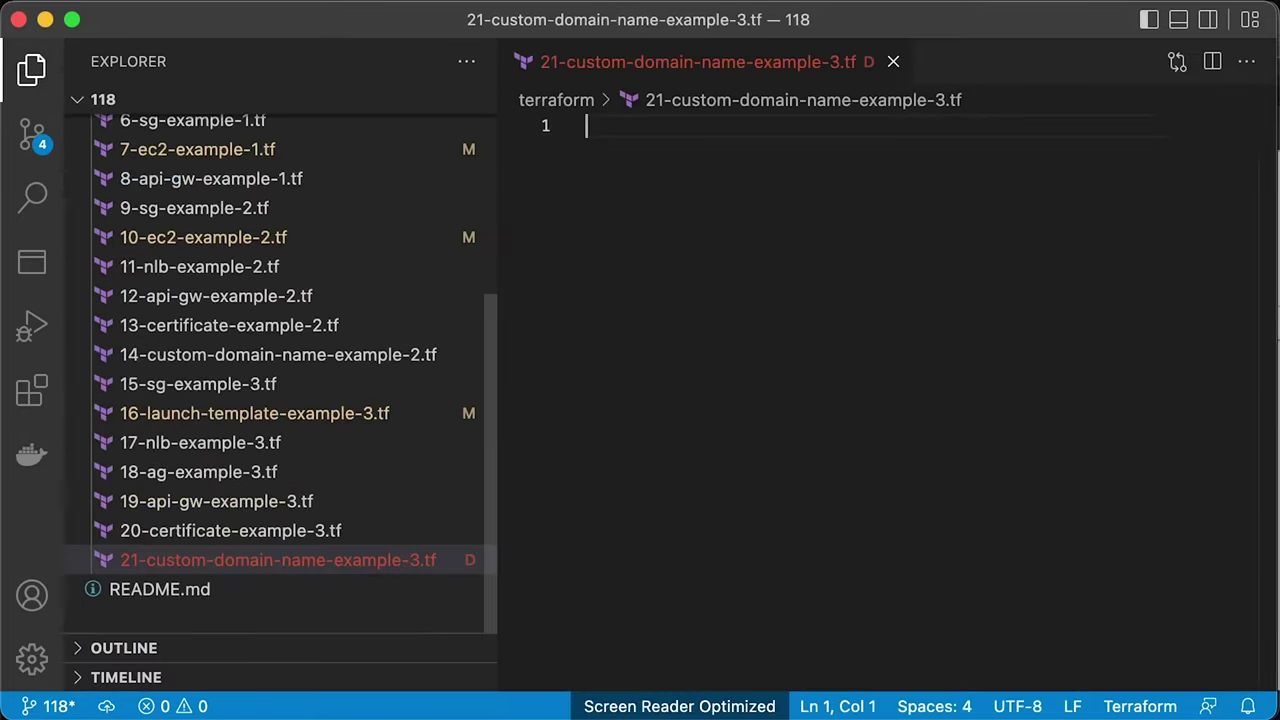
{"action": "left_click", "coordinate": [31, 70]}
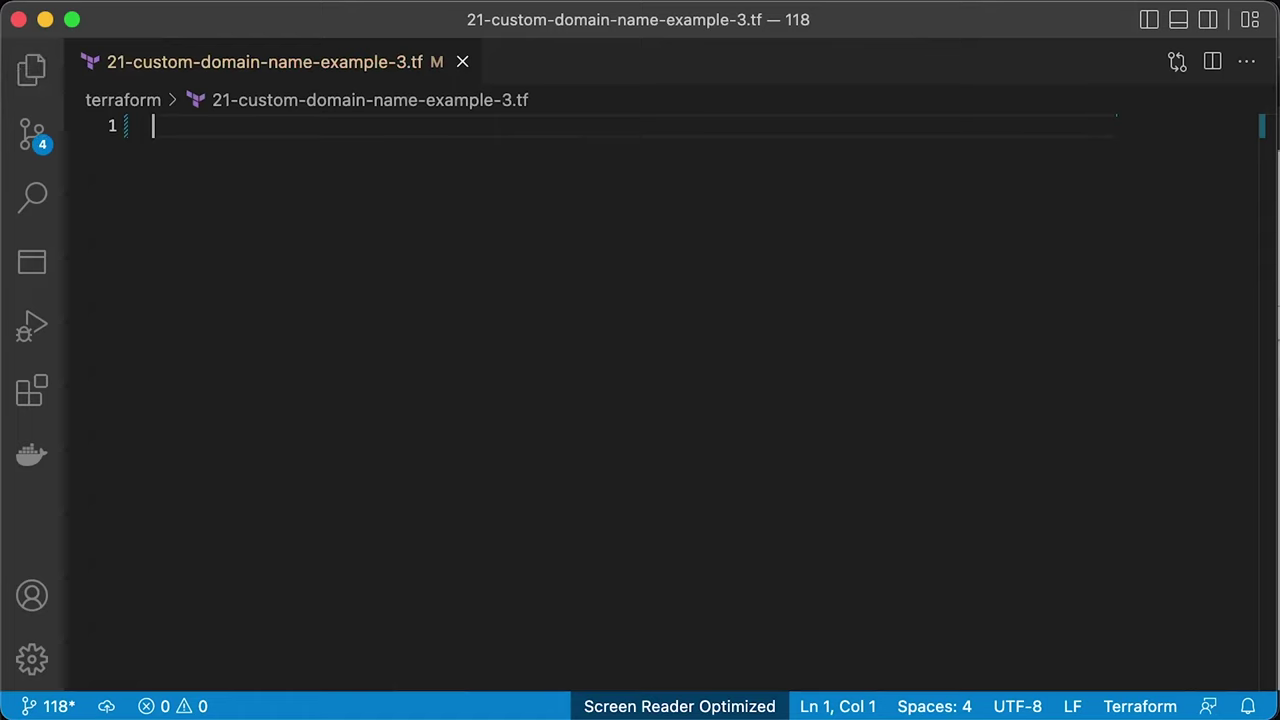
Define the REGIONAL, TLS_1_2 API Gateway domain name api-v2 depending on certificate validation, plus a Route 53 alias A record api-v2 pointing to it
{"action": "type", "text": "resource \"aws_apigatewayv2_domain_name\" \"api-v2\" {   domain_name = \"api-v2.antonputra.com\"    domain_name_configuration {     certificate_arn = aws_acm_certificate.api-v2.arn     endpoint_type   = \"REGIONAL\"     security_policy = \"TLS_1_2\"   }    depends_on = [aws_acm_certificate_validation.api-v2] }"}
{"action": "key", "text": "Right"}
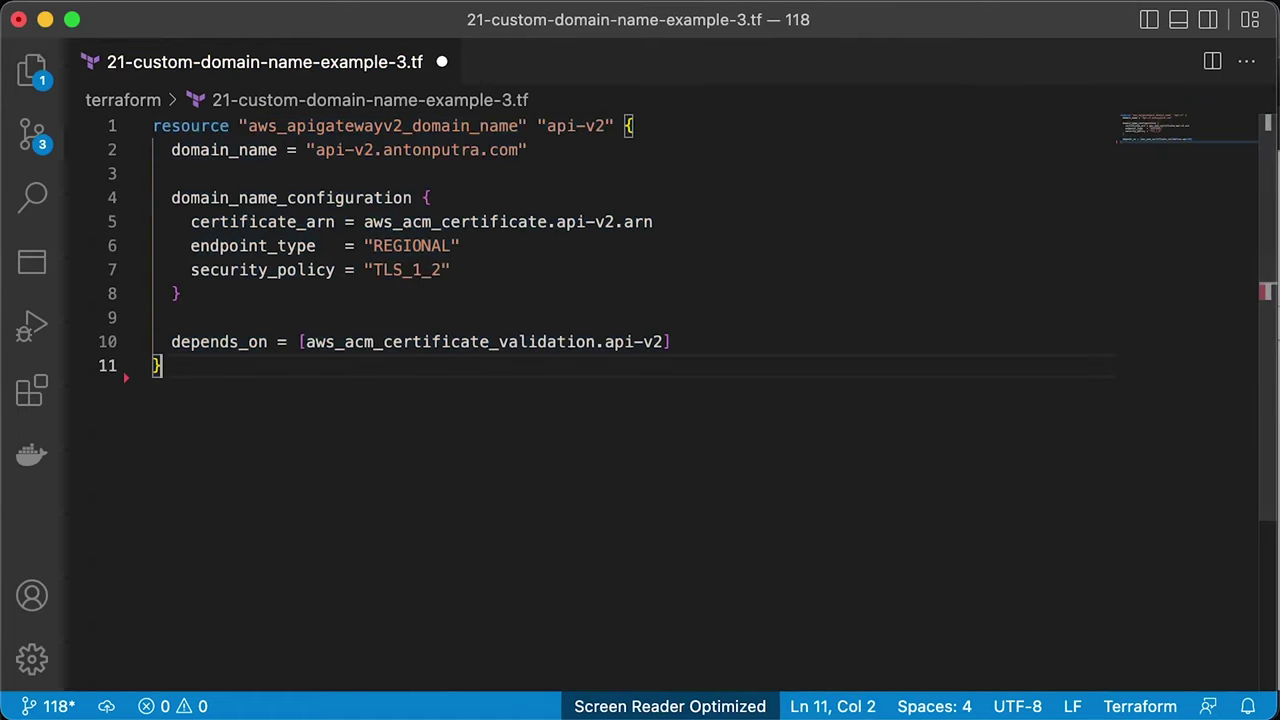
{"action": "type", "text": "resource \"aws_route53_record\" \"api-v2\" {   name    = aws_apigatewayv2_domain_name.api-v2.domain_name   type    = \"A\"   zone_id = data.aws_route53_zone.public-example-3.zone_id    alias {     name                   = aws_apigatewayv2_domain_name.api-v2.domain_name_configuration[0].target_domain_name     zone_id                = aws_apigatewayv2_domain_name.api-v2.domain_name_configuration[0].hosted_zone_id     evaluate_target_health = false   } }"}
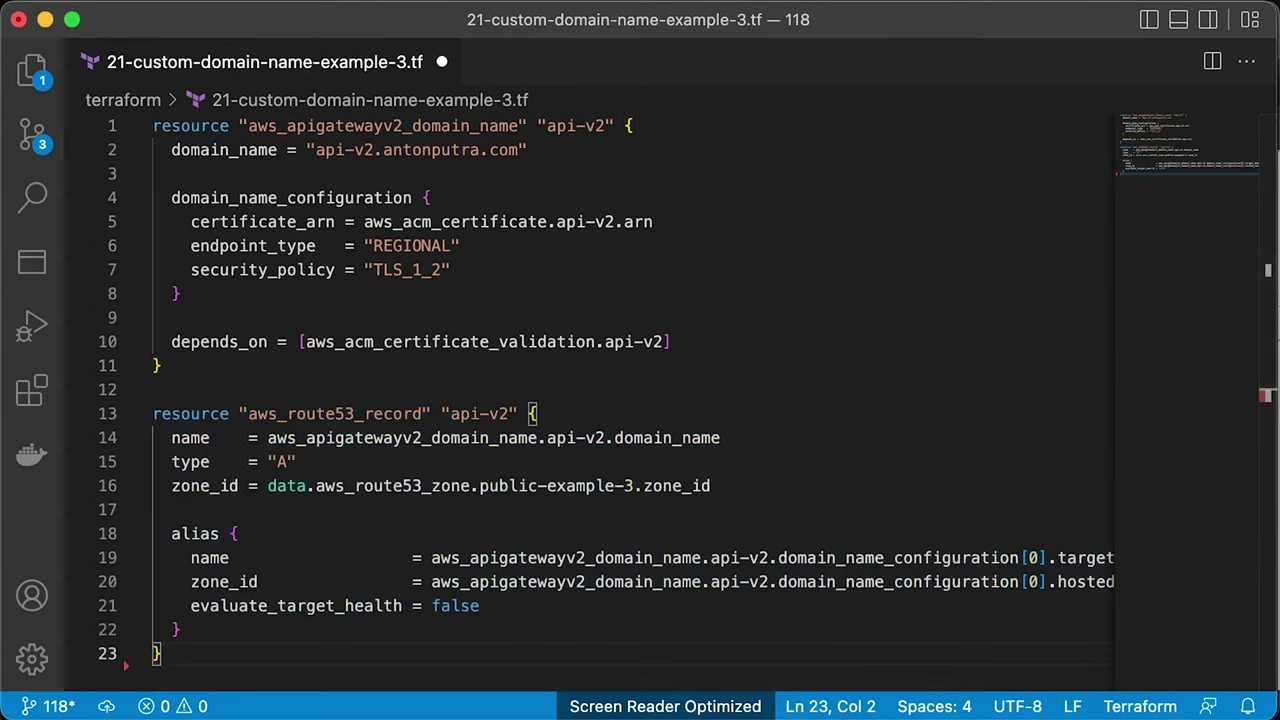
Add an API mapping api-v2 for api-gw-example-3's dev stage and a custom_domain_api-v2 output ending in /health, and save and close the file
{"action": "scroll", "coordinate": [979, 514], "scroll_direction": "down", "scroll_amount": 1}
{"action": "scroll", "coordinate": [979, 514], "scroll_direction": "down", "scroll_amount": 5}
{"action": "key", "text": "Right"}
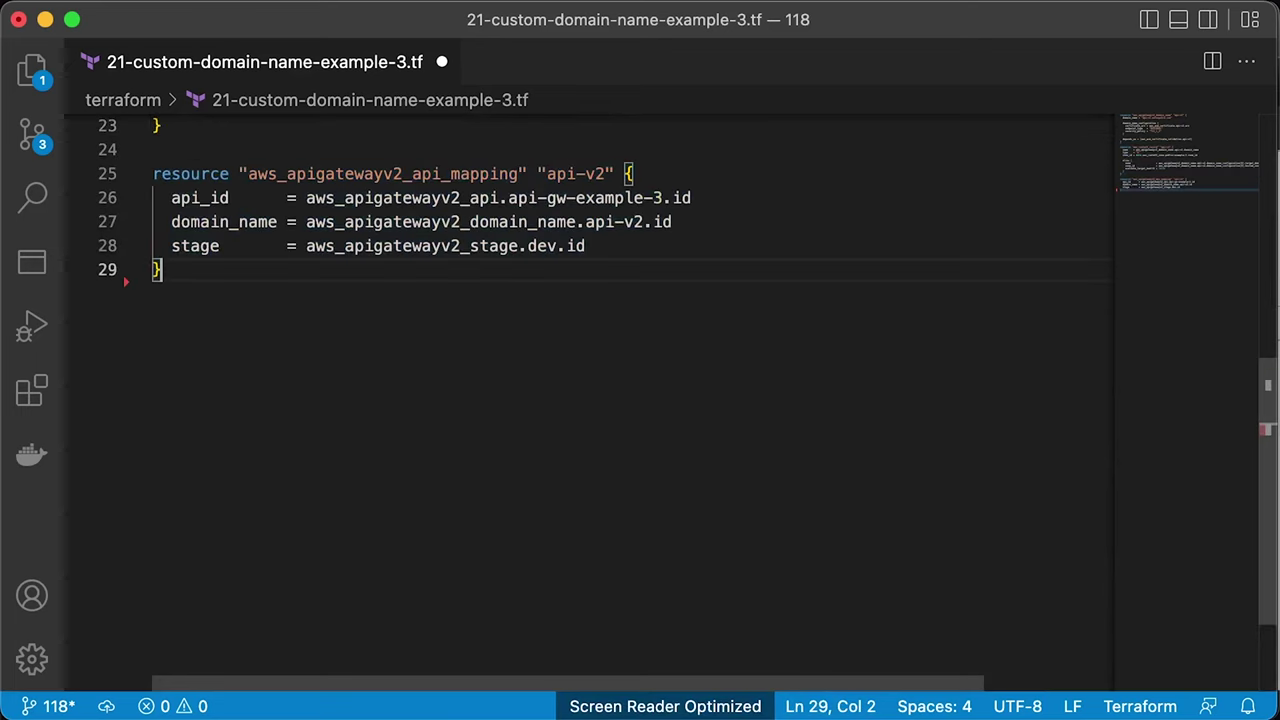
{"action": "key", "text": "super+z"}
{"action": "key", "text": "Right"}
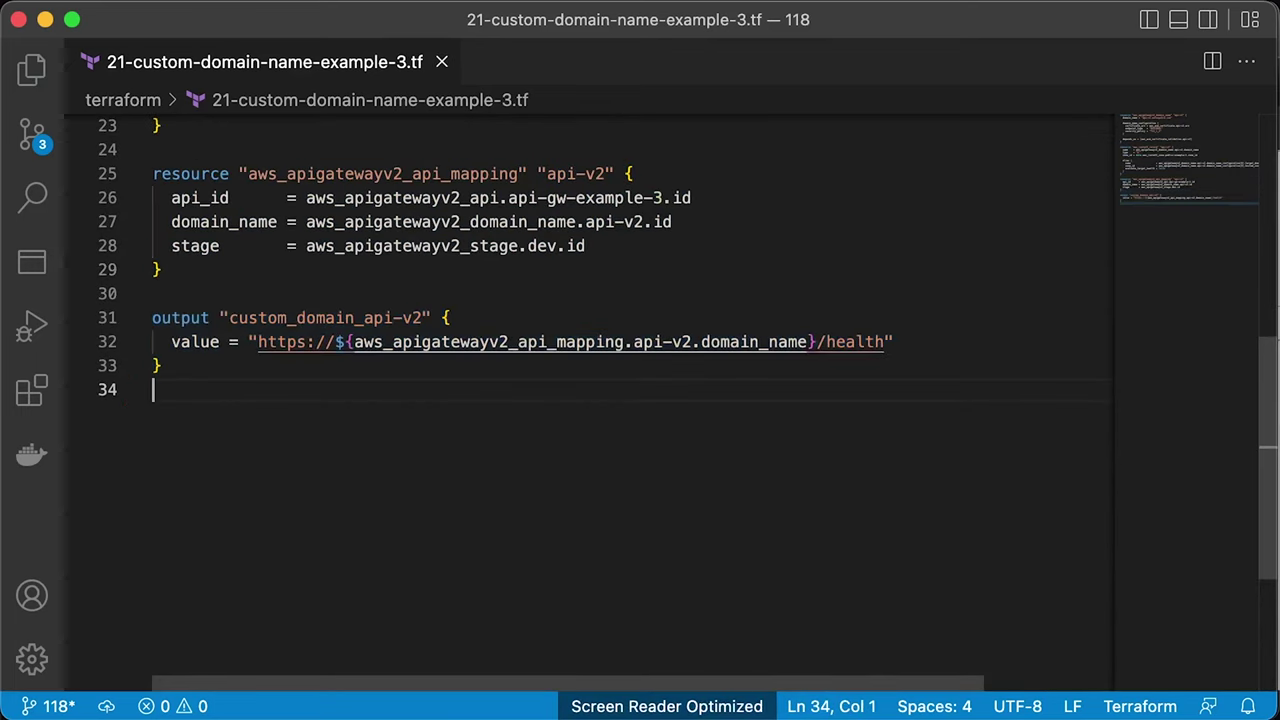
{"action": "key", "text": "super+w"}
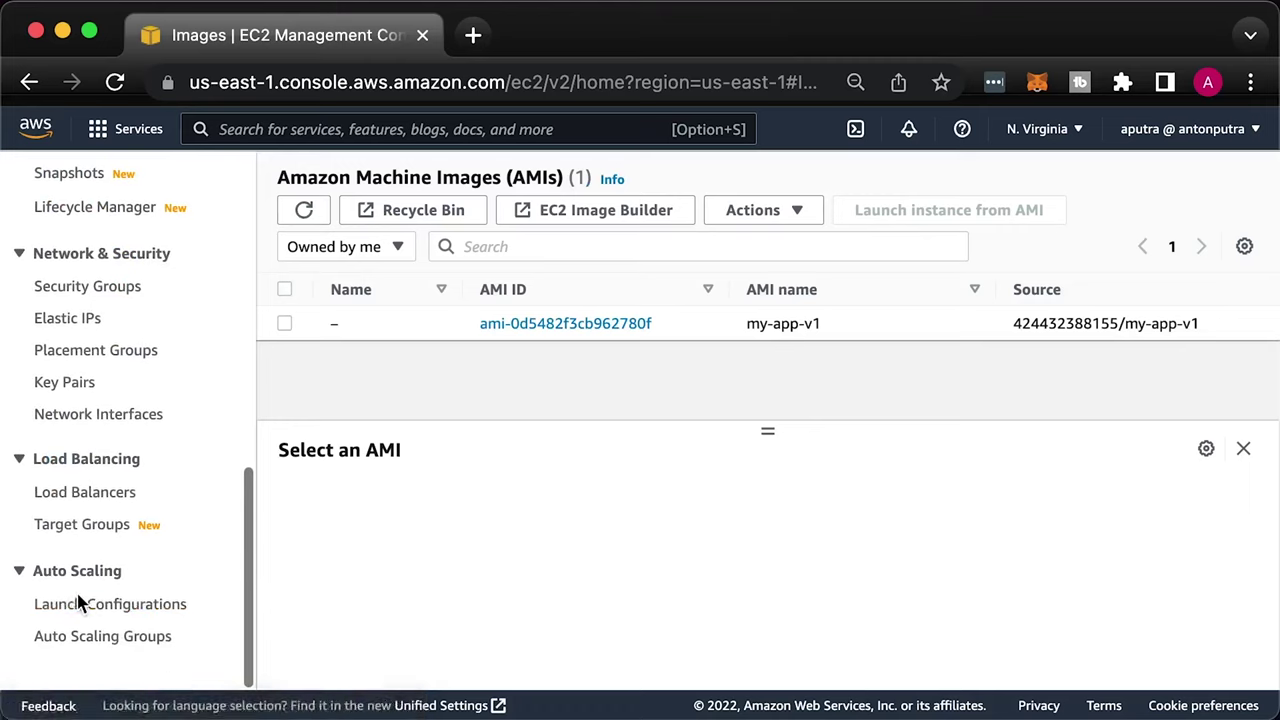
Switch to the AWS console in the browser, view the my-app-example-3 load balancer's listeners, and open the target group its listener forwards to
{"action": "left_click", "coordinate": [88, 500]}
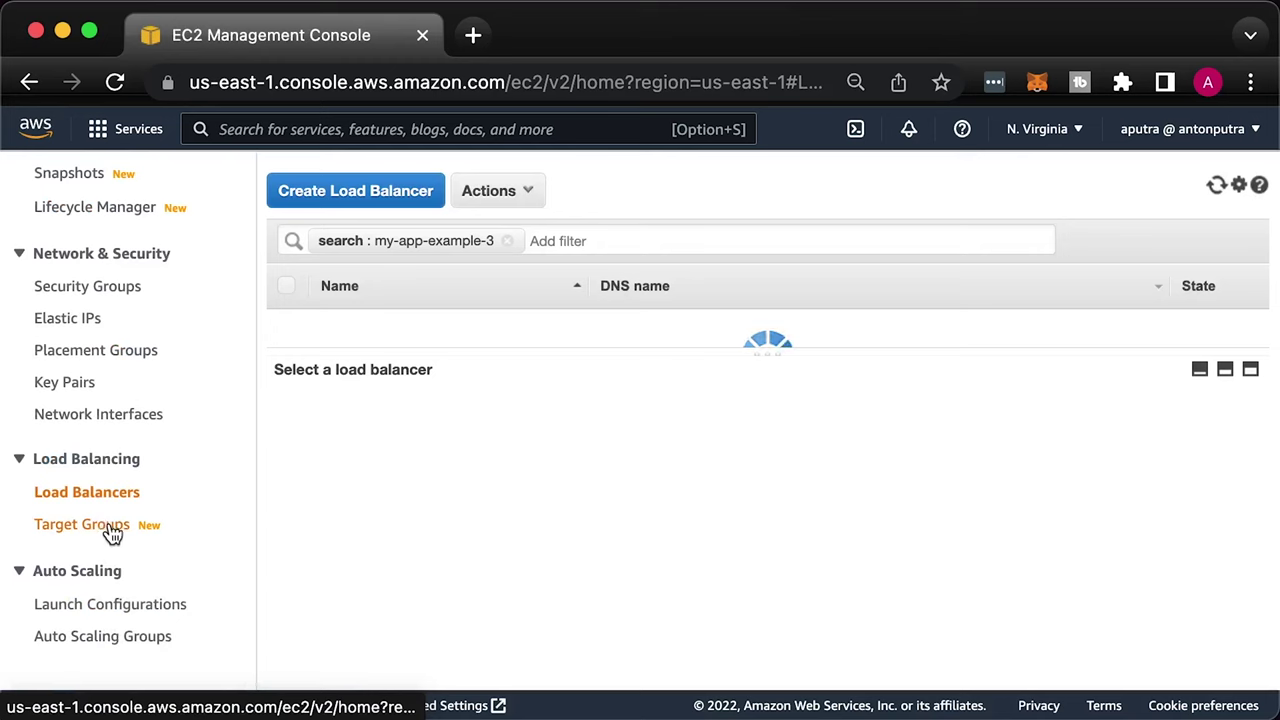
{"action": "left_click_drag", "start_coordinate": [770, 349], "coordinate": [750, 378]}
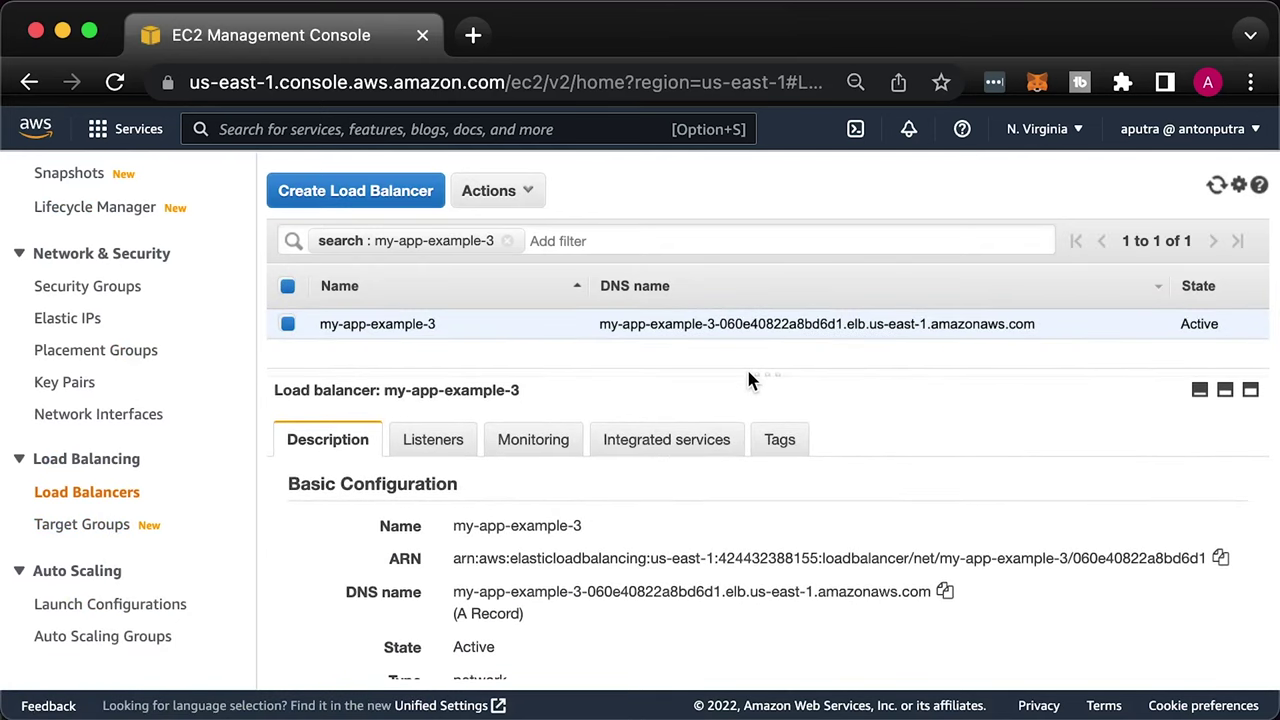
{"action": "left_click", "coordinate": [420, 445]}
{"action": "scroll", "coordinate": [720, 617], "scroll_direction": "down", "scroll_amount": 1}
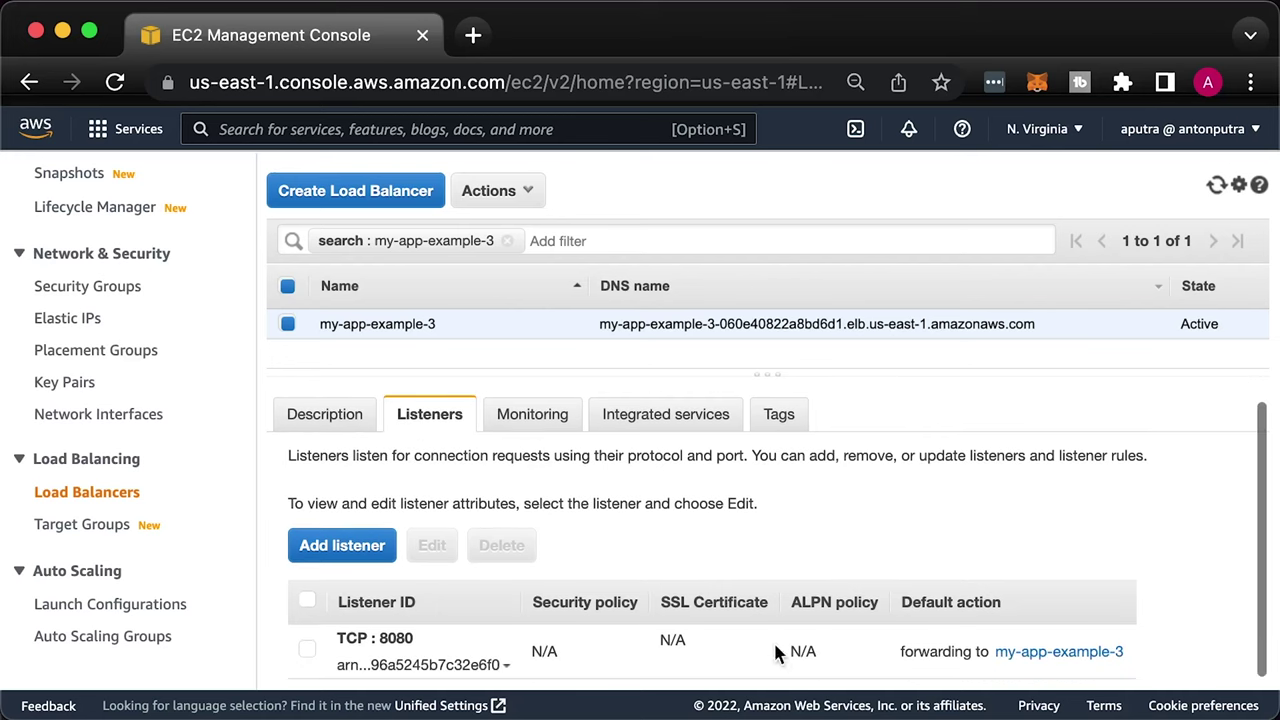
{"action": "left_click", "coordinate": [1050, 652]}
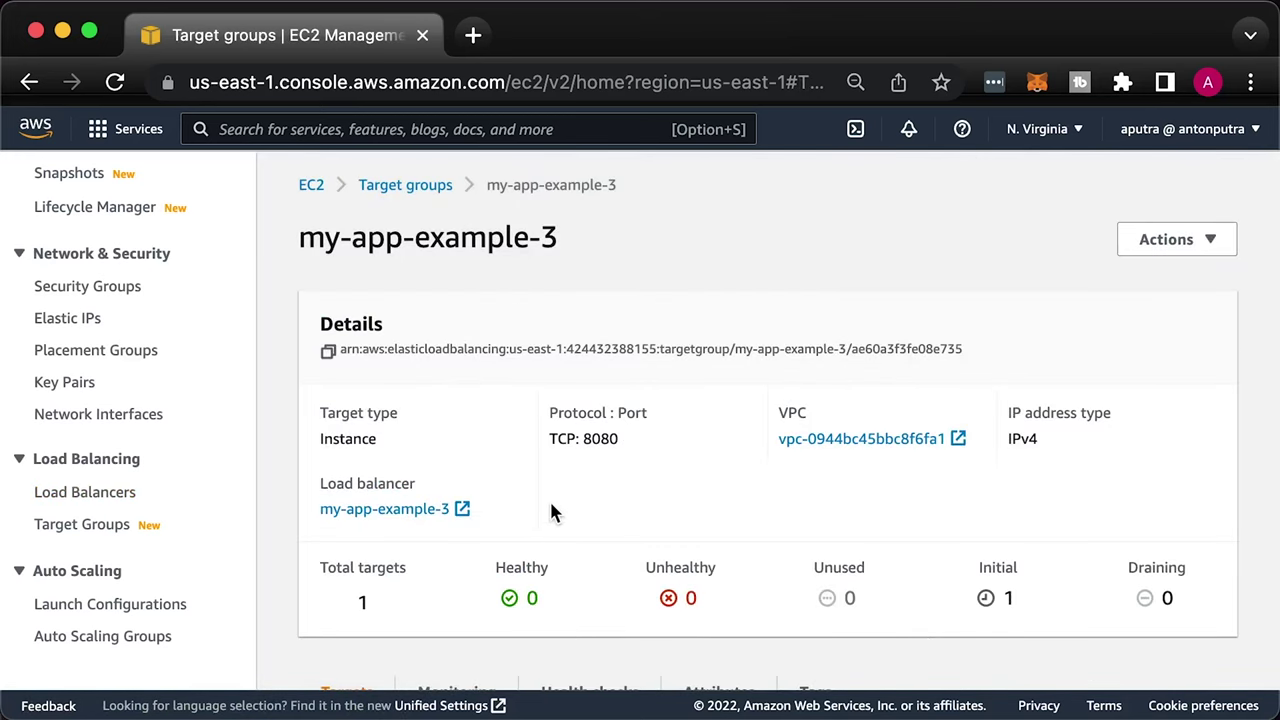
Select my-app-example-3 in the target groups list and check the health status of its registered targets
{"action": "left_click", "coordinate": [97, 533]}
{"action": "left_click_drag", "start_coordinate": [746, 431], "coordinate": [733, 486]}
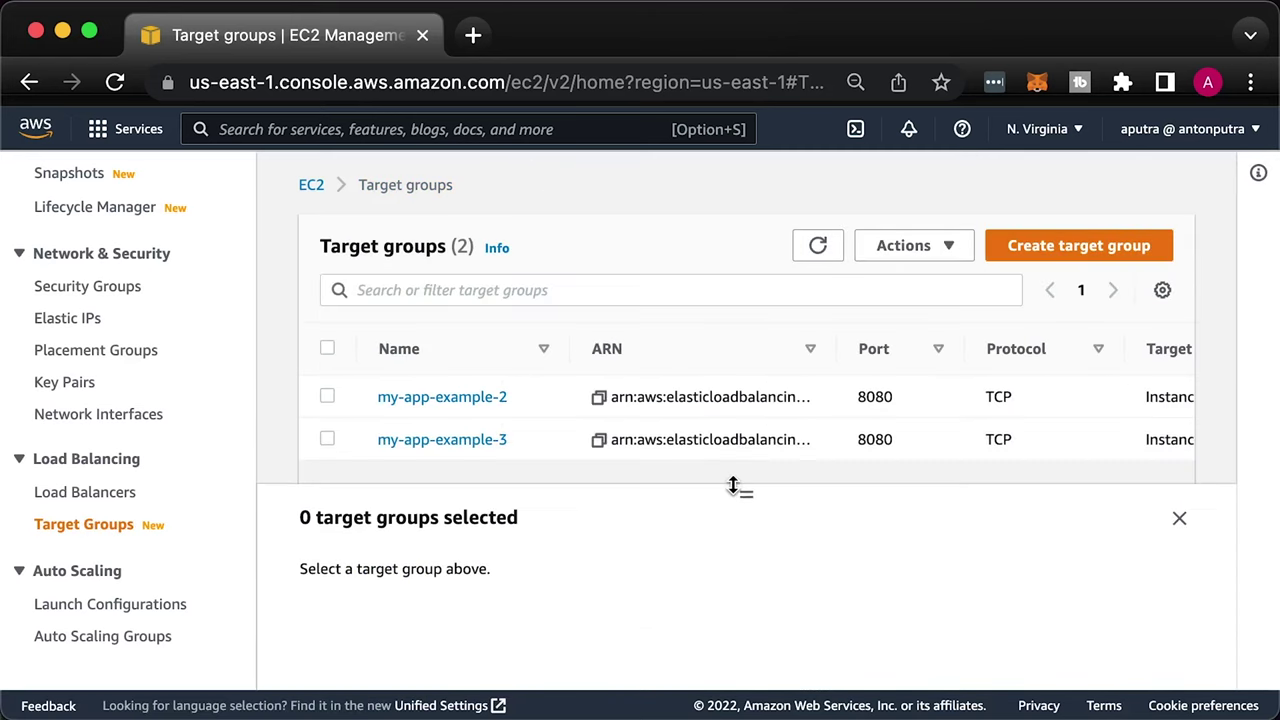
{"action": "left_click", "coordinate": [325, 438]}
{"action": "left_click_drag", "start_coordinate": [746, 497], "coordinate": [744, 414]}
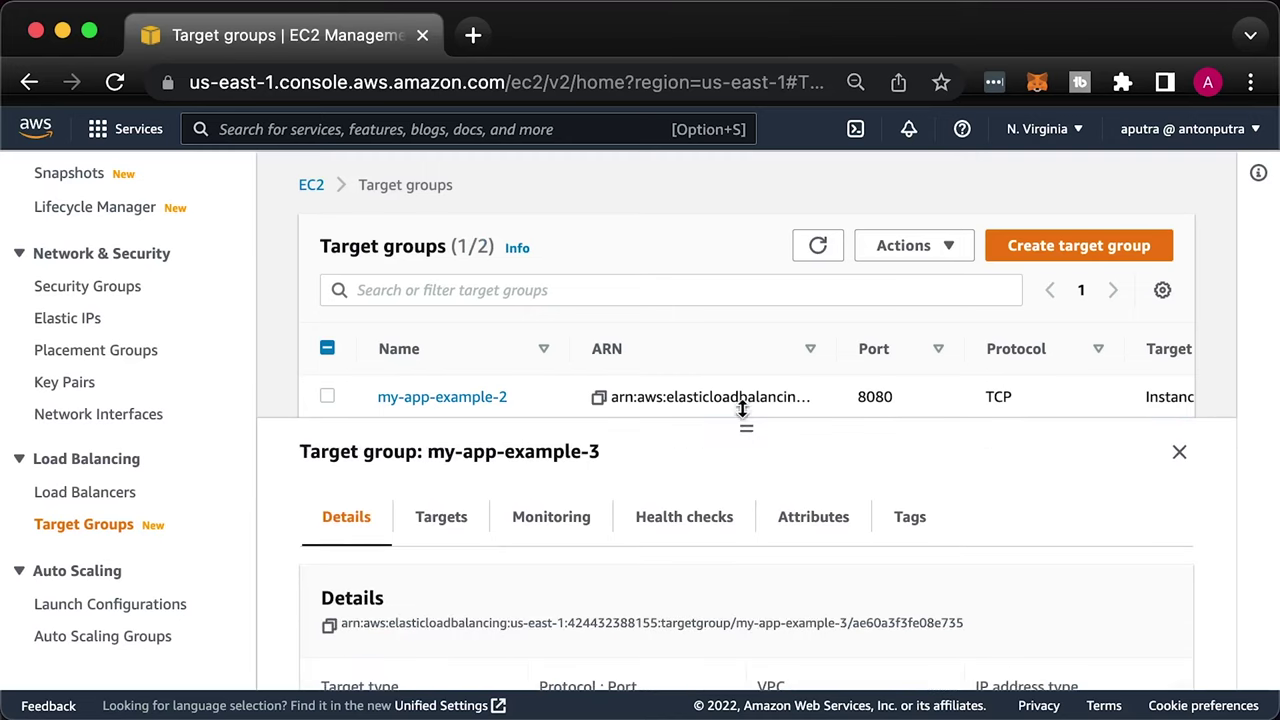
{"action": "left_click", "coordinate": [440, 535]}
{"action": "left_click", "coordinate": [845, 596]}
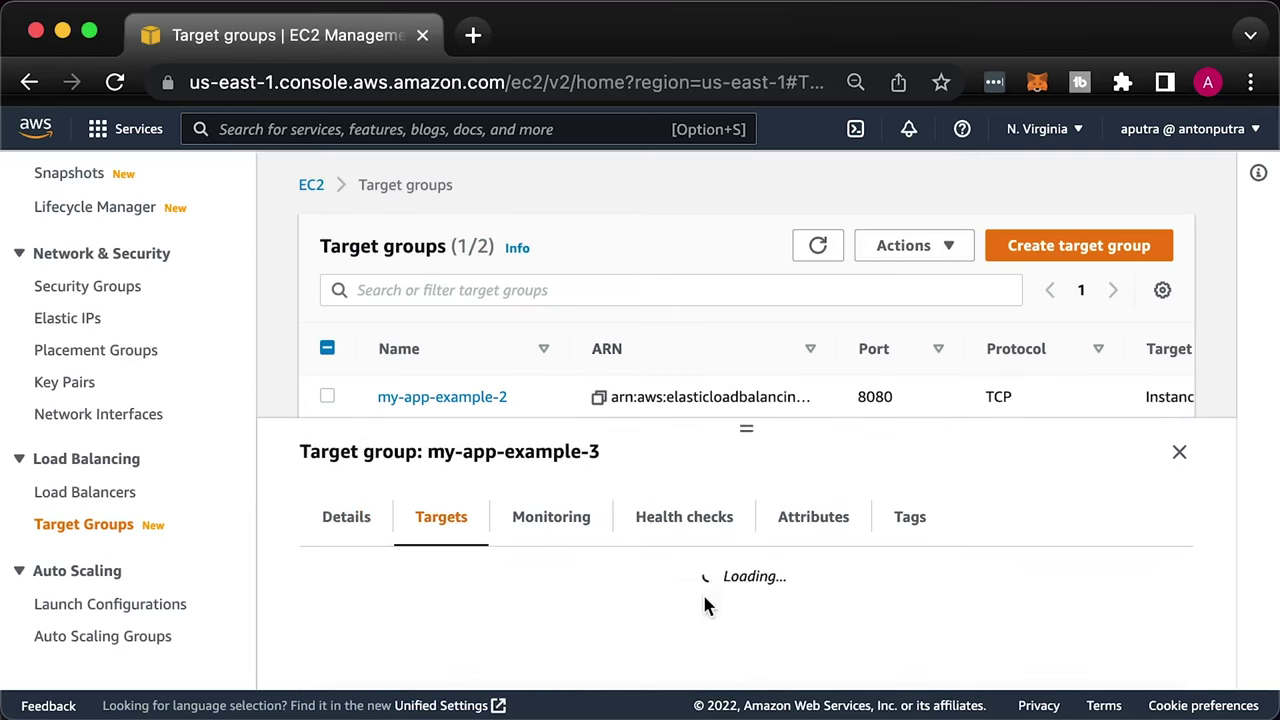
{"action": "scroll", "coordinate": [700, 605], "scroll_direction": "down", "scroll_amount": 3}
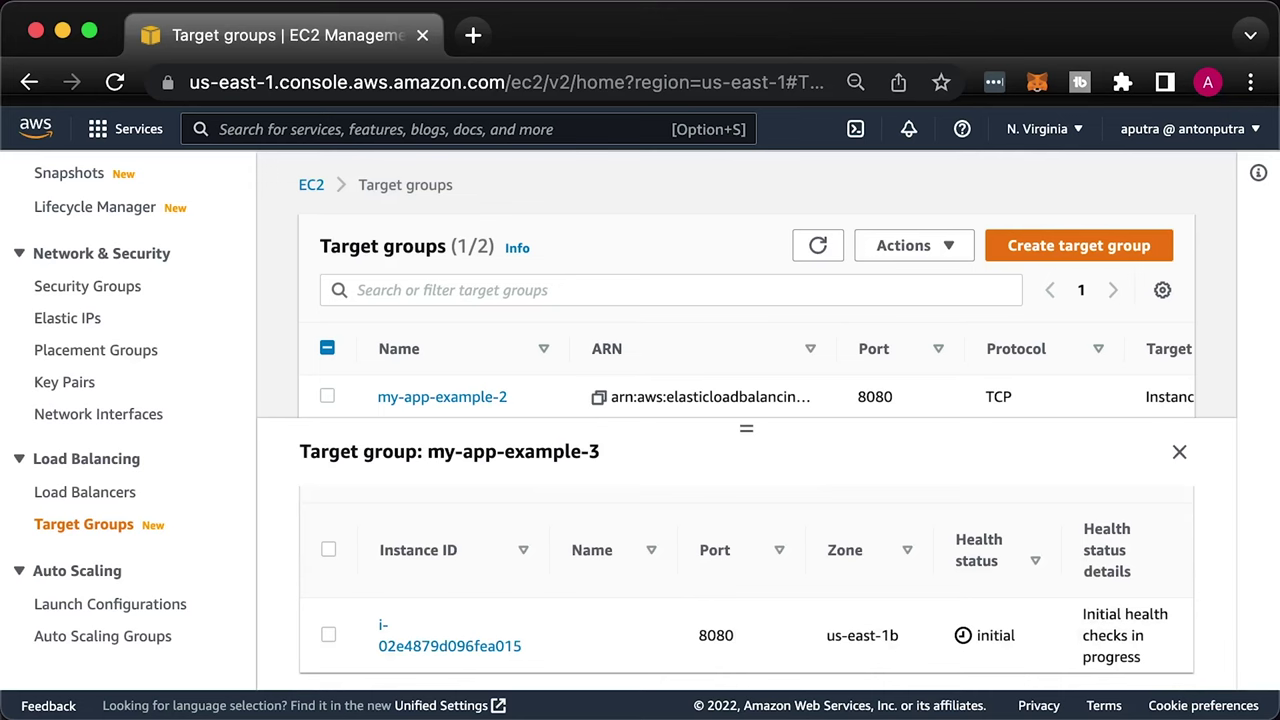
{"action": "left_click_drag", "start_coordinate": [887, 660], "coordinate": [357, 660]}
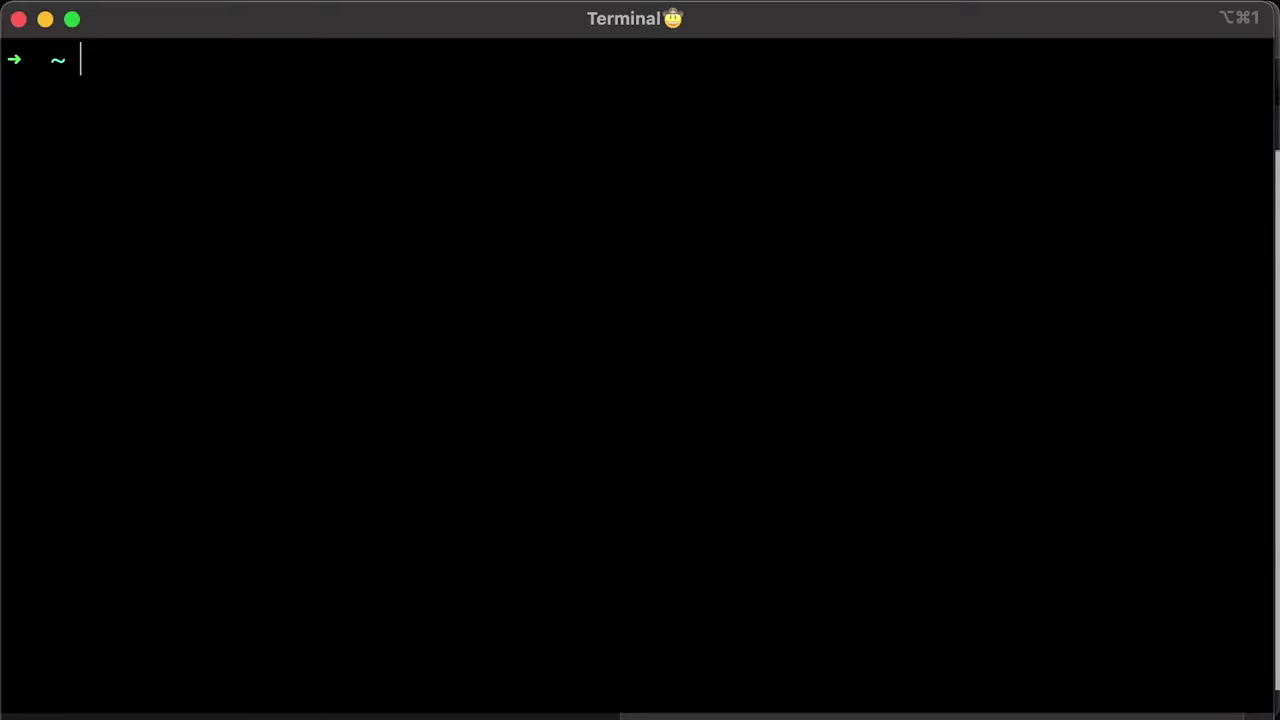
In the terminal, request the api-v2 custom domain's /health endpoint over HTTPS with curl -i, and clear the screen
{"action": "type", "text": "curl -"}
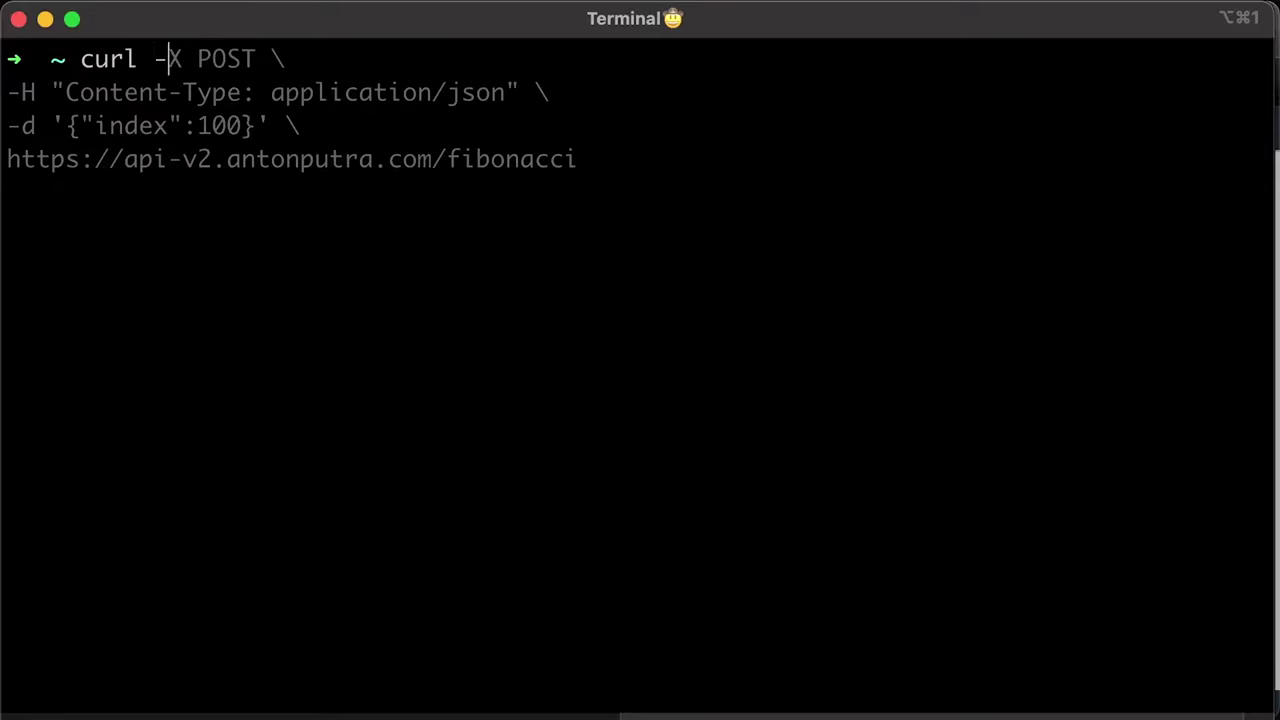
{"action": "type", "text": "i"}
{"action": "type", "text": "https://api-v2.antonputra.com/health"}
{"action": "key", "text": "Return"}
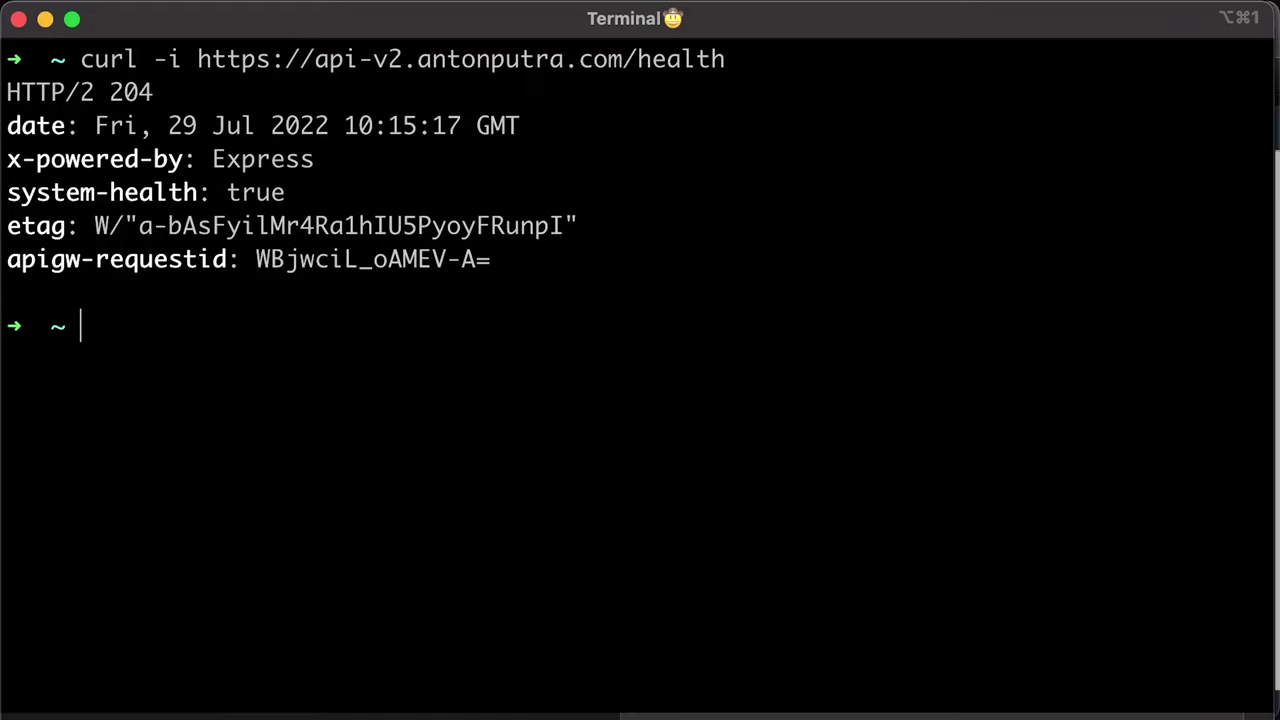
{"action": "key", "text": "ctrl+l"}
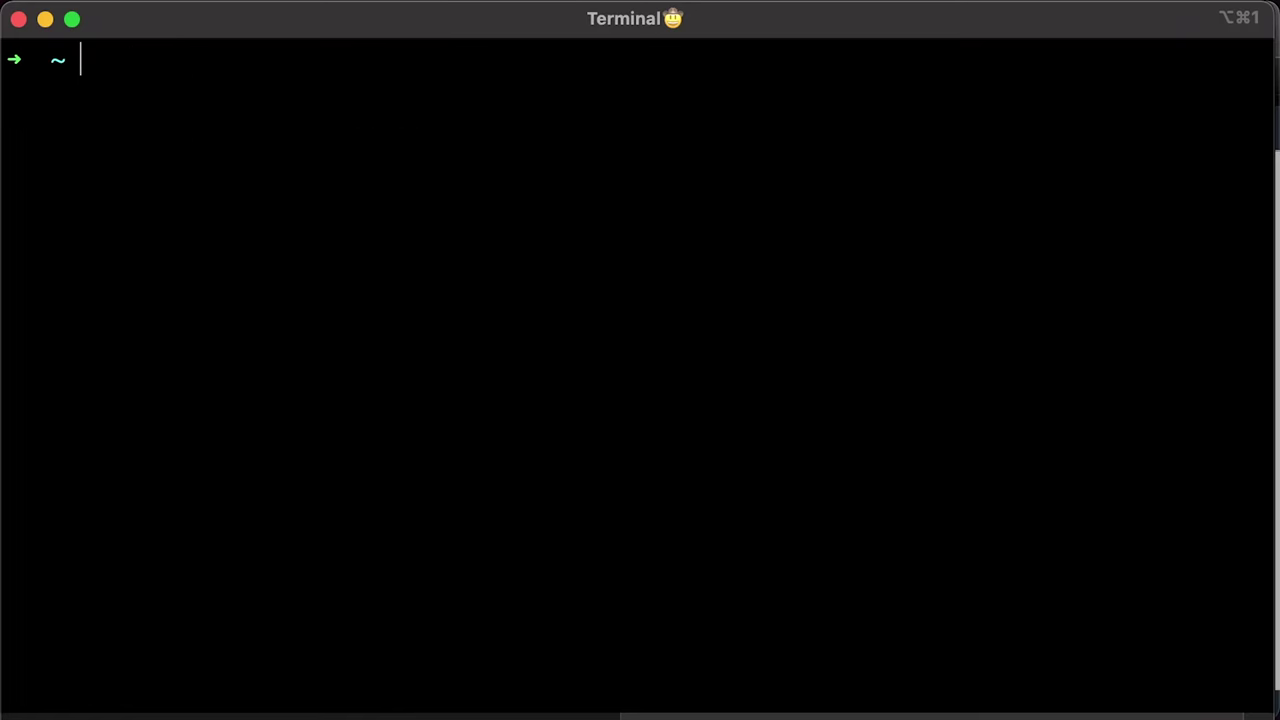
Switch back to the AWS console in the browser and open the details of the my-app-example-3 Auto Scaling group
{"action": "key", "text": "super+Tab"}
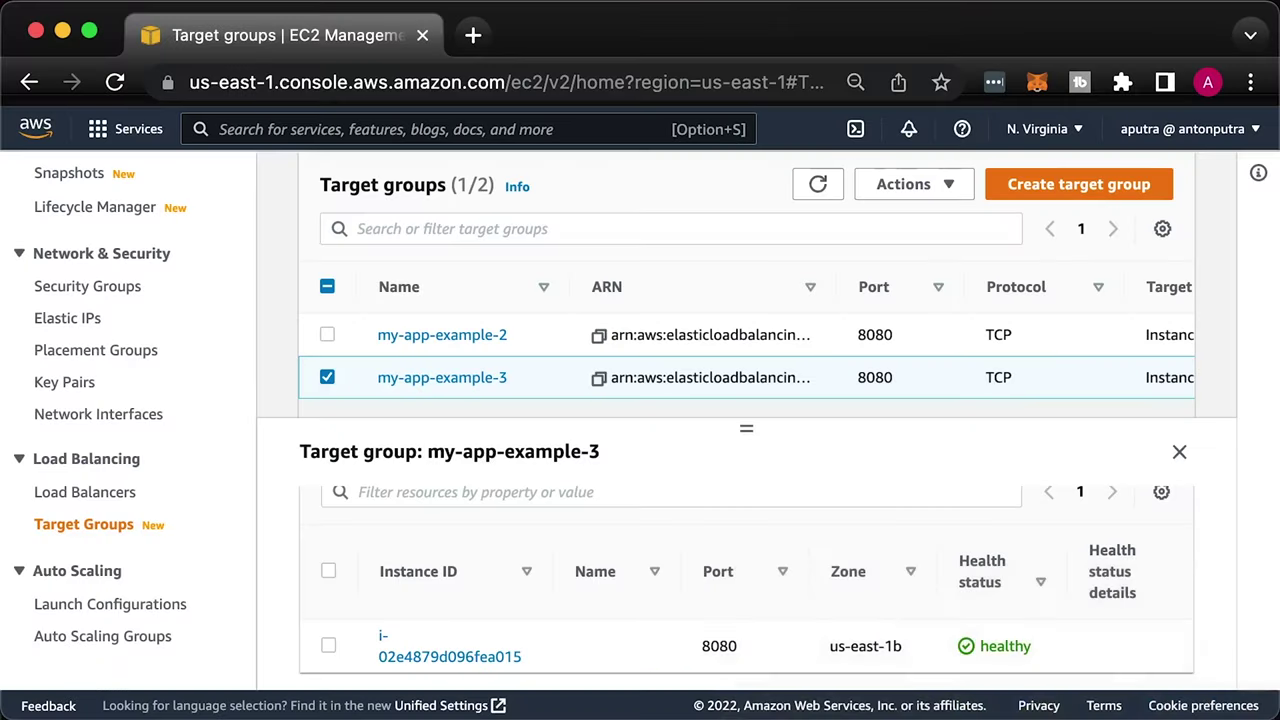
{"action": "left_click", "coordinate": [105, 636]}
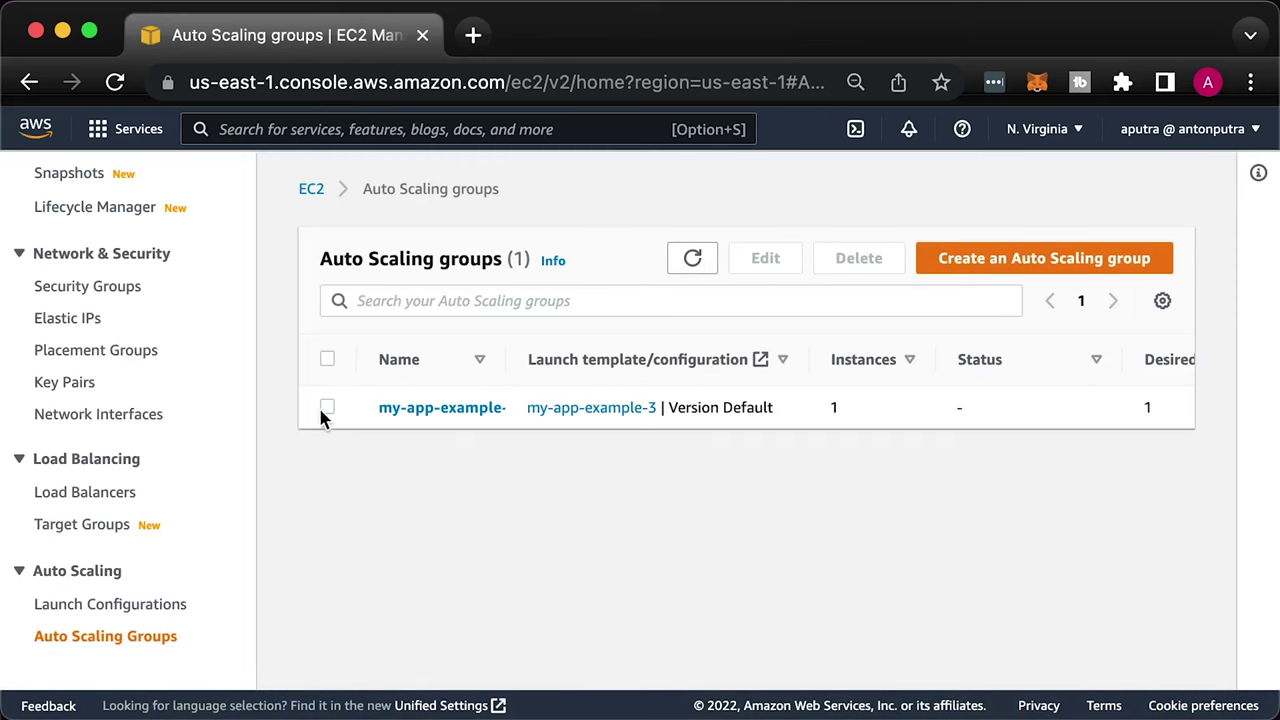
{"action": "left_click", "coordinate": [434, 410]}
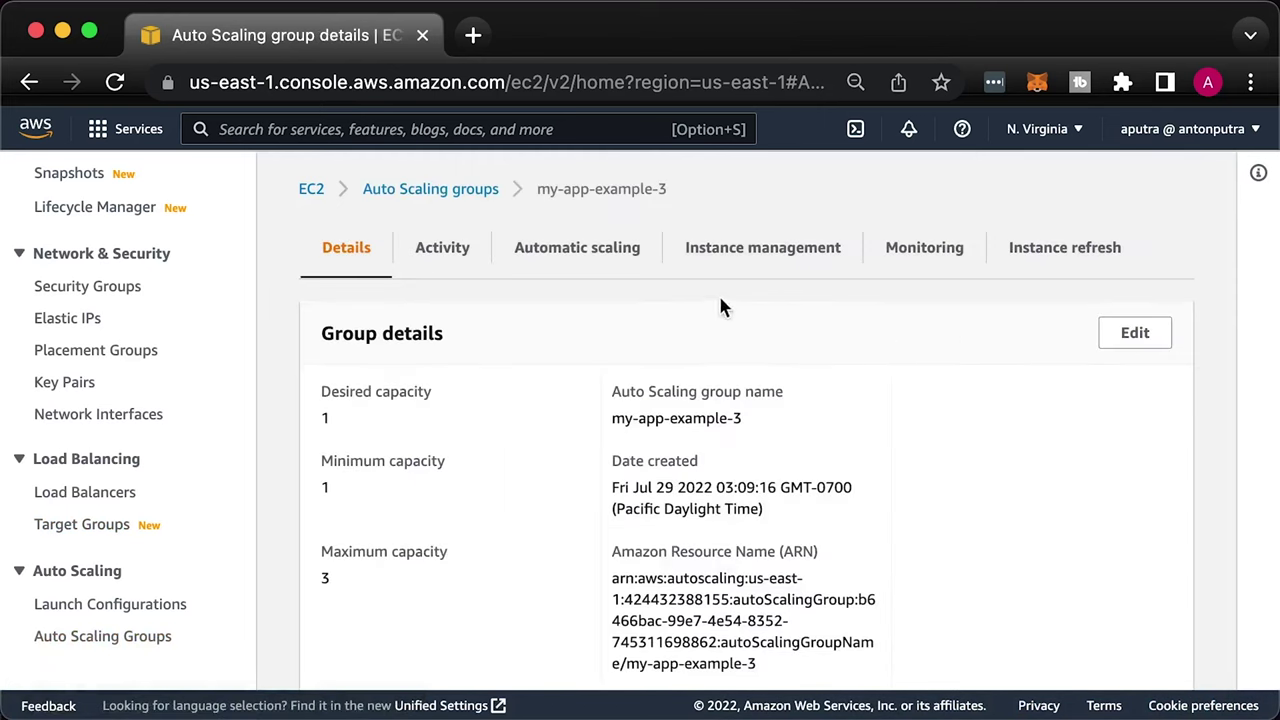
Enlarge the CPU Utilization chart from the Auto Scaling group's EC2 monitoring metrics
{"action": "left_click", "coordinate": [921, 258]}
{"action": "left_click", "coordinate": [491, 412]}
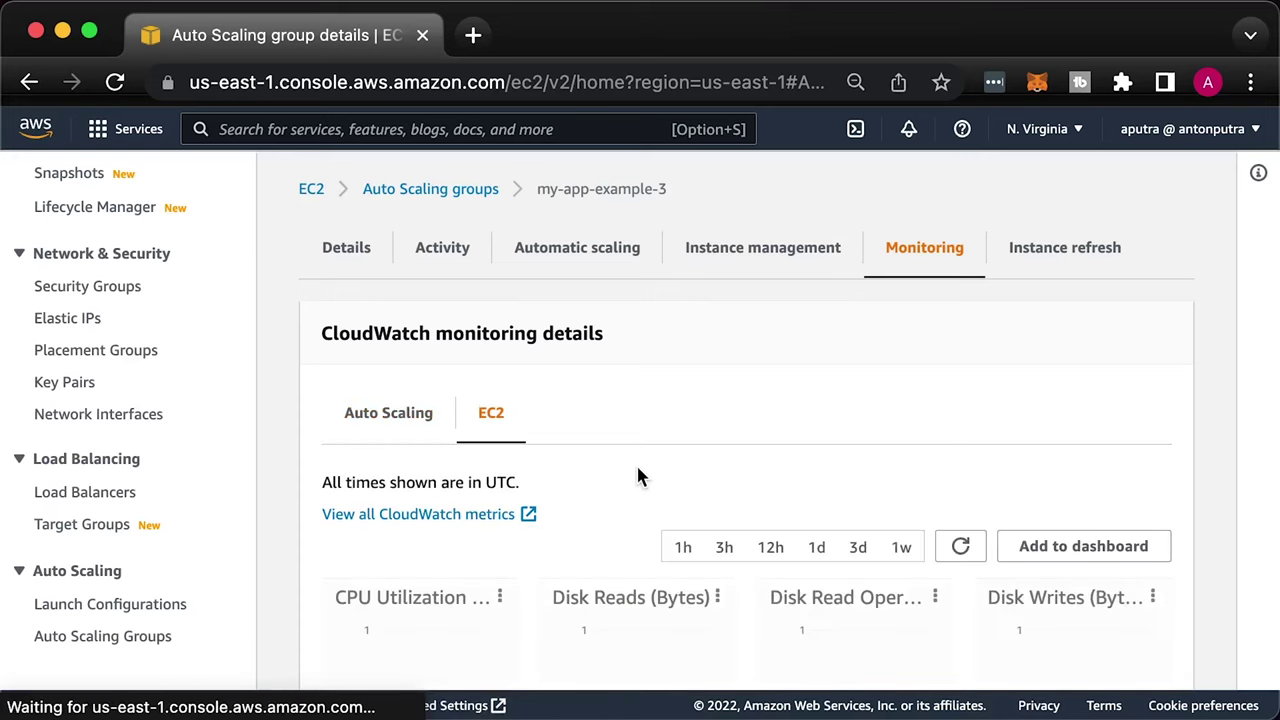
{"action": "left_click", "coordinate": [501, 598]}
{"action": "left_click", "coordinate": [522, 630]}
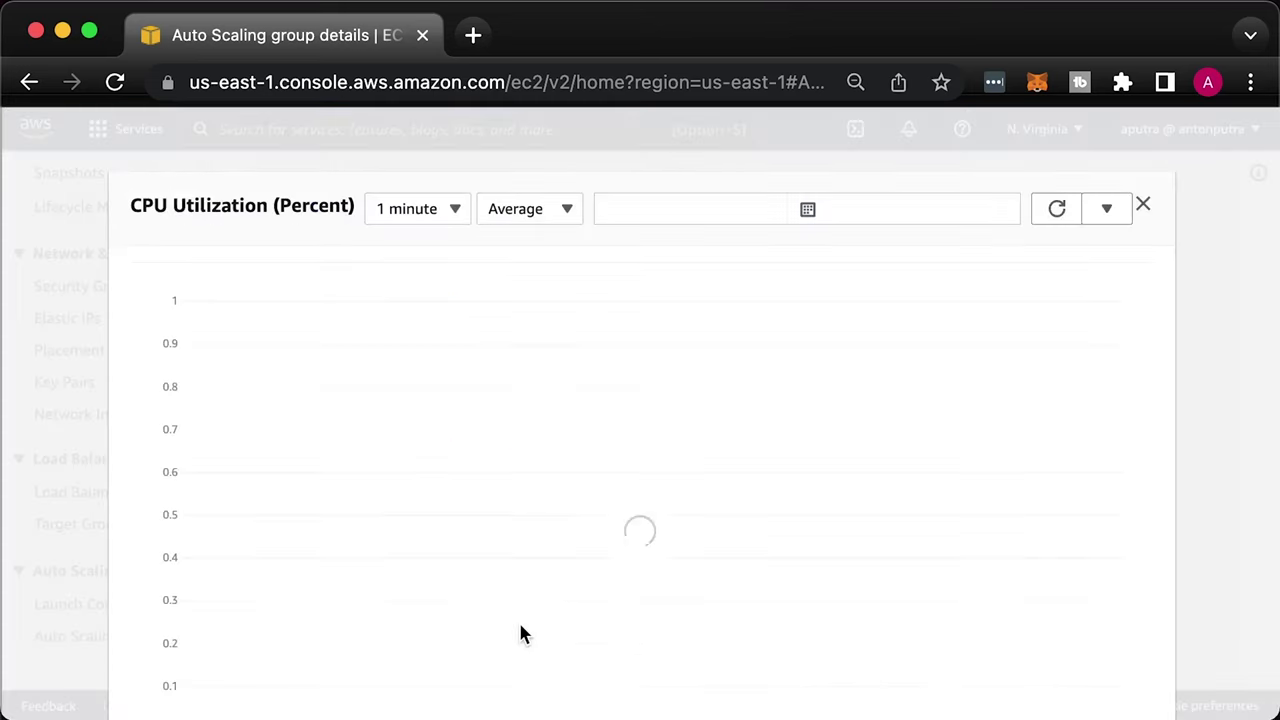
Set the CPU Utilization chart's relative time range to 30 minutes and its auto-refresh interval to 10s
{"action": "left_click", "coordinate": [826, 219]}
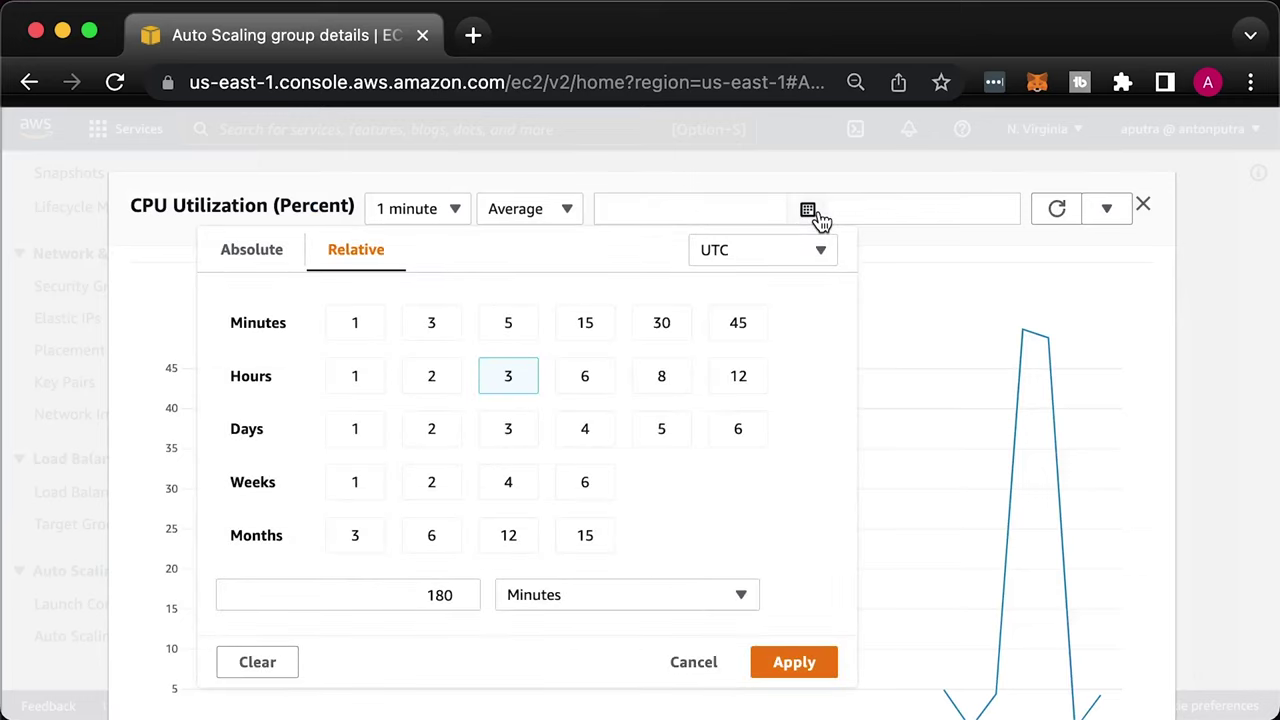
{"action": "left_click", "coordinate": [663, 320]}
{"action": "left_click", "coordinate": [1106, 210]}
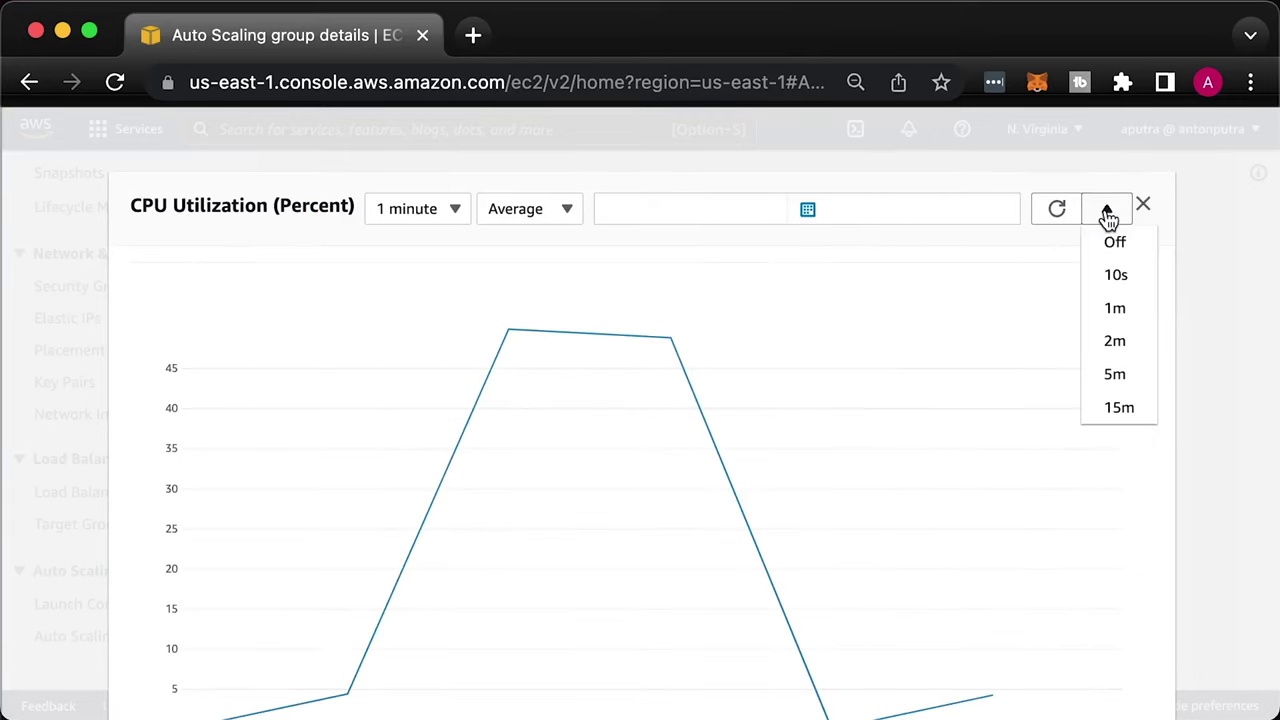
{"action": "left_click", "coordinate": [1110, 278]}
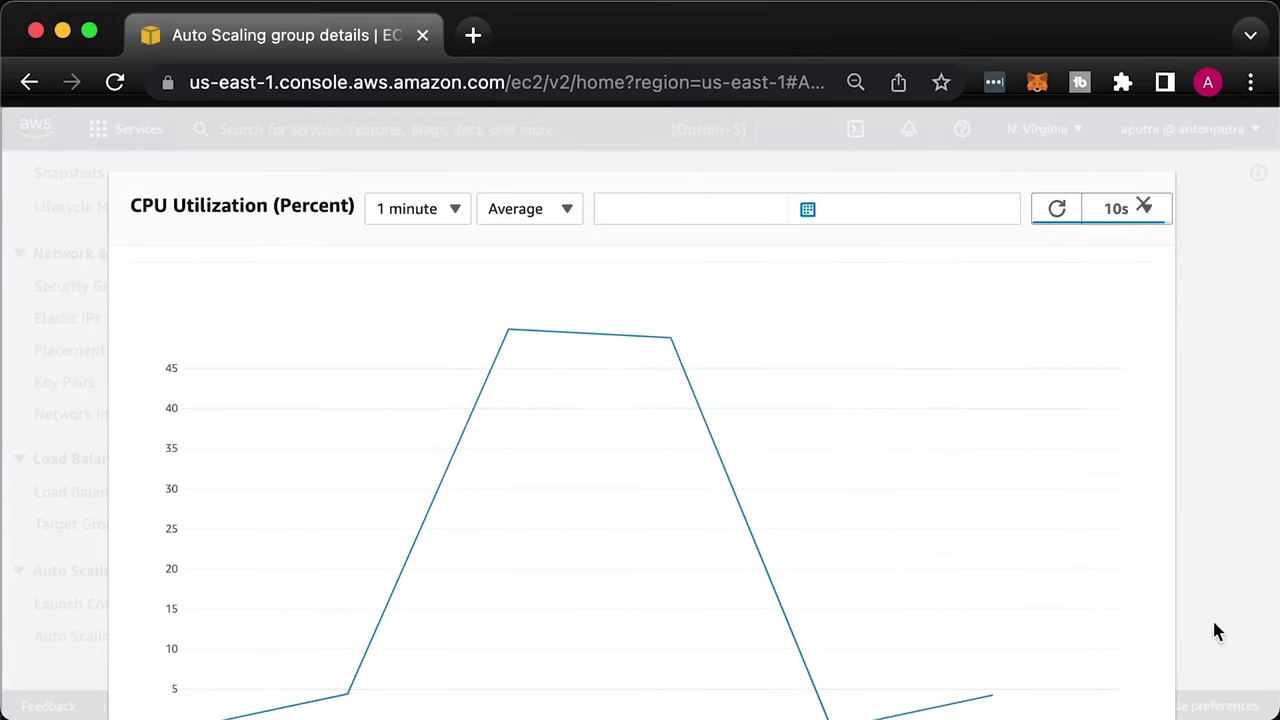
Inspect the latest data point on the CPU Utilization chart and close the enlarged view
{"action": "scroll", "coordinate": [1134, 614], "scroll_direction": "down", "scroll_amount": 3}
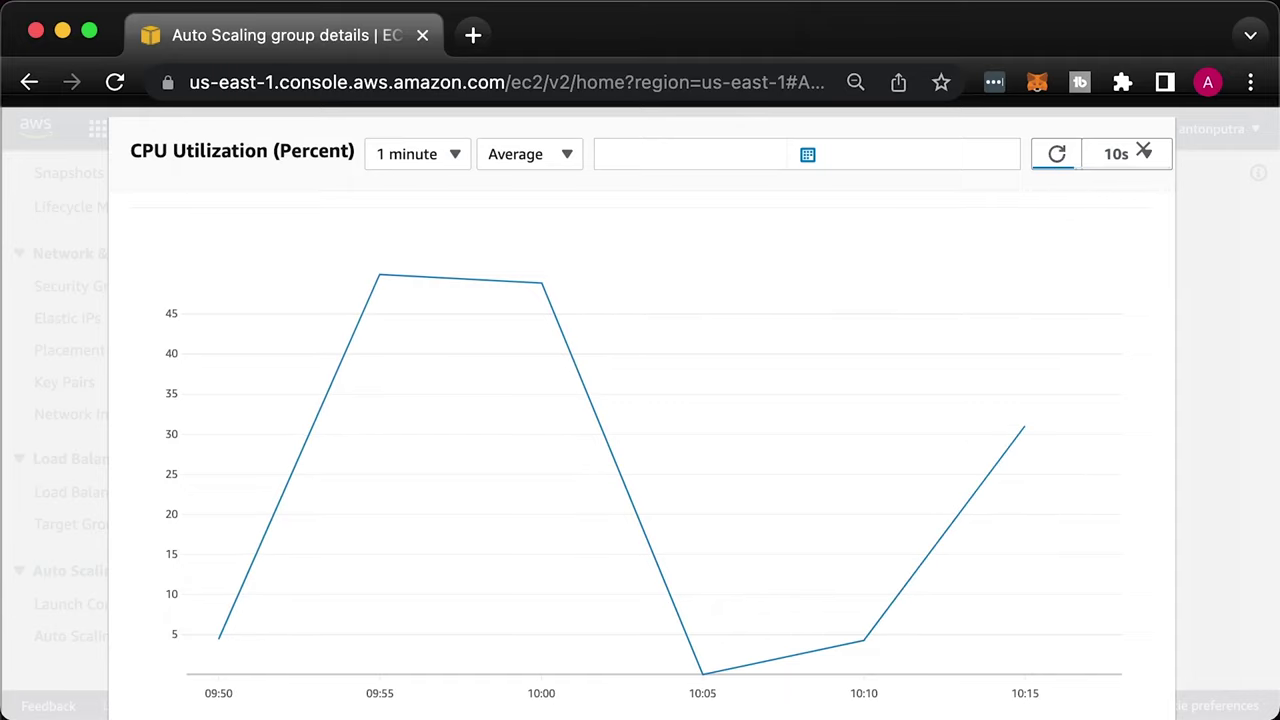
{"action": "mouse_move", "coordinate": [1035, 428]}
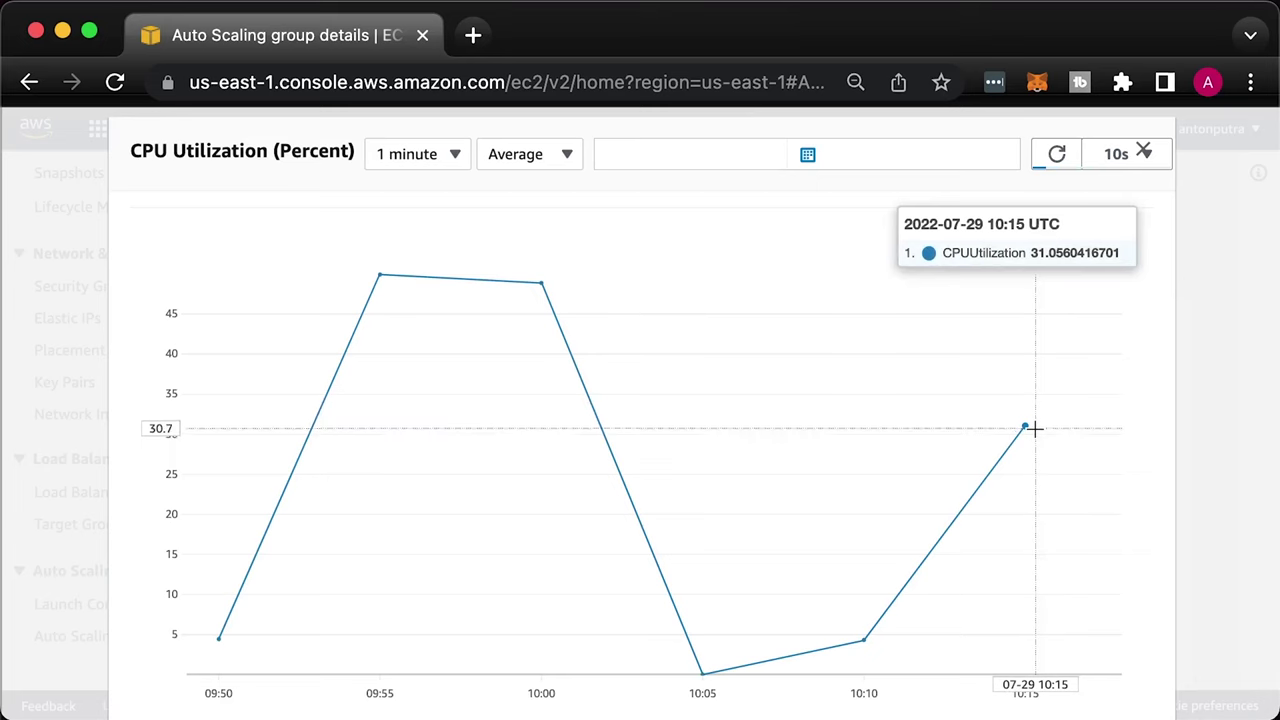
{"action": "left_click", "coordinate": [1143, 152]}
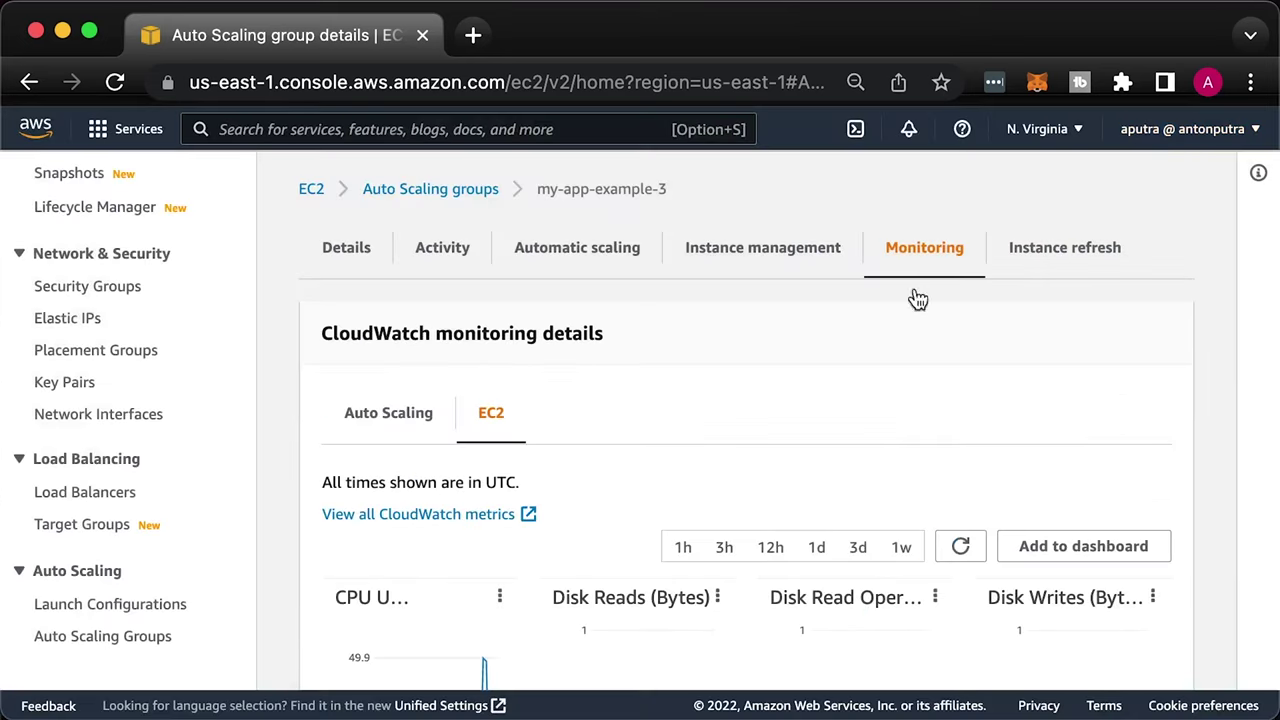